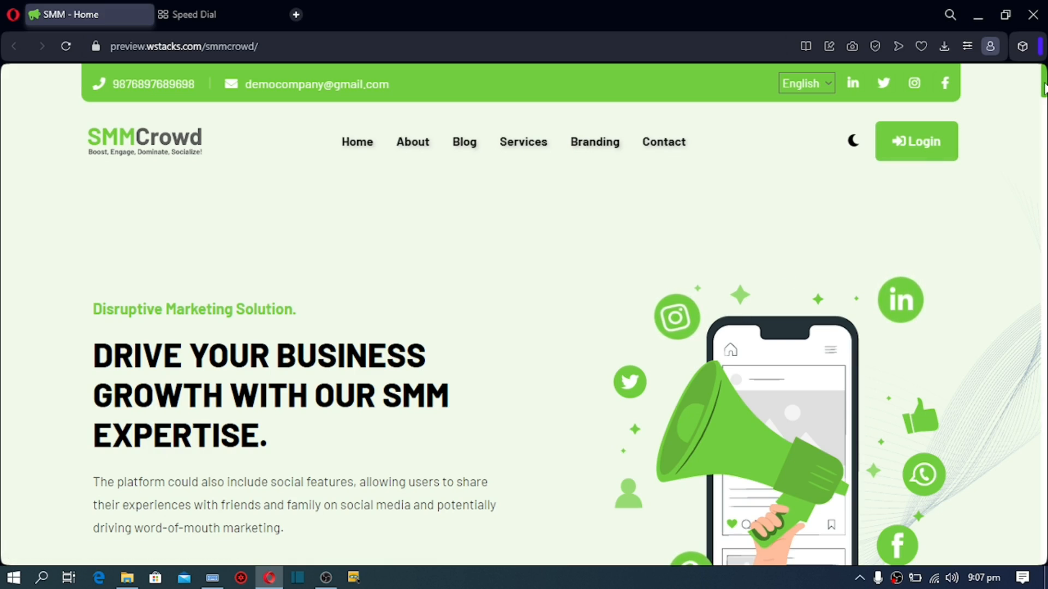
Step: Return to the top of SMMCrowd's home page and switch the site to its dark theme
left_click_drag(1043, 87, 1040, 287)
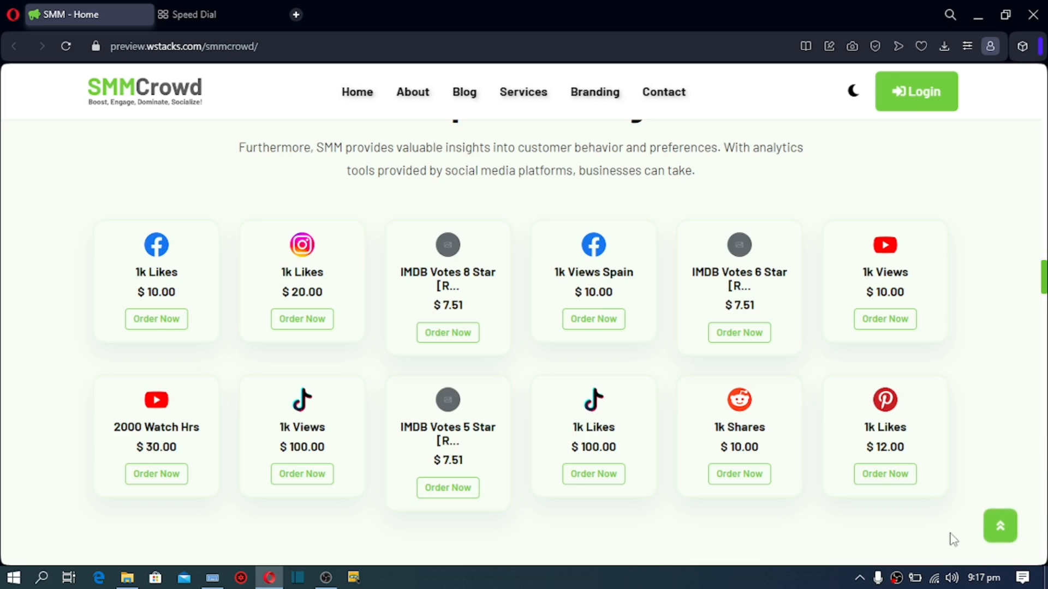
left_click(1006, 537)
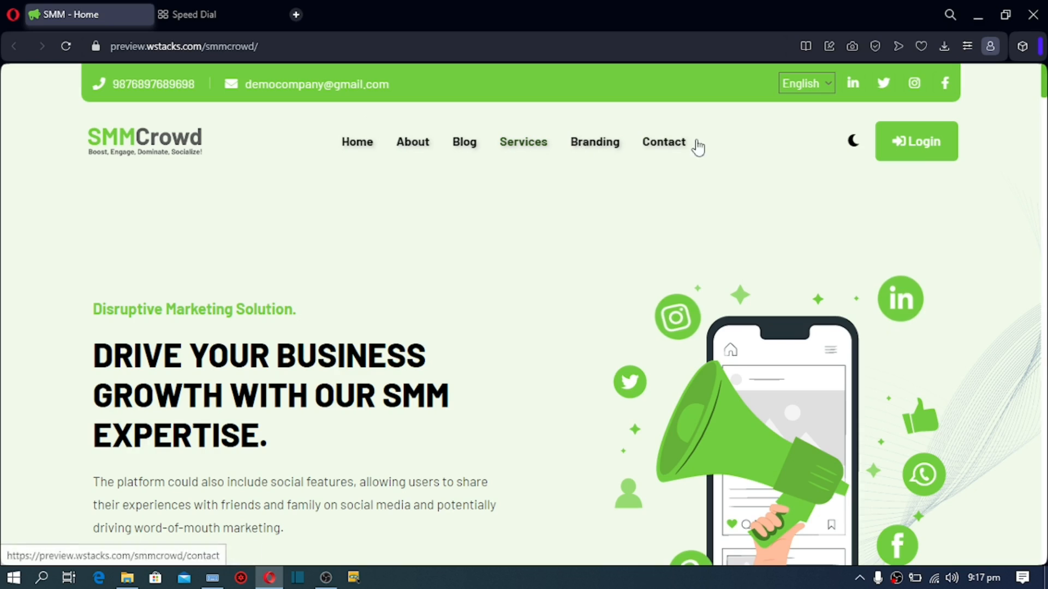
left_click(852, 148)
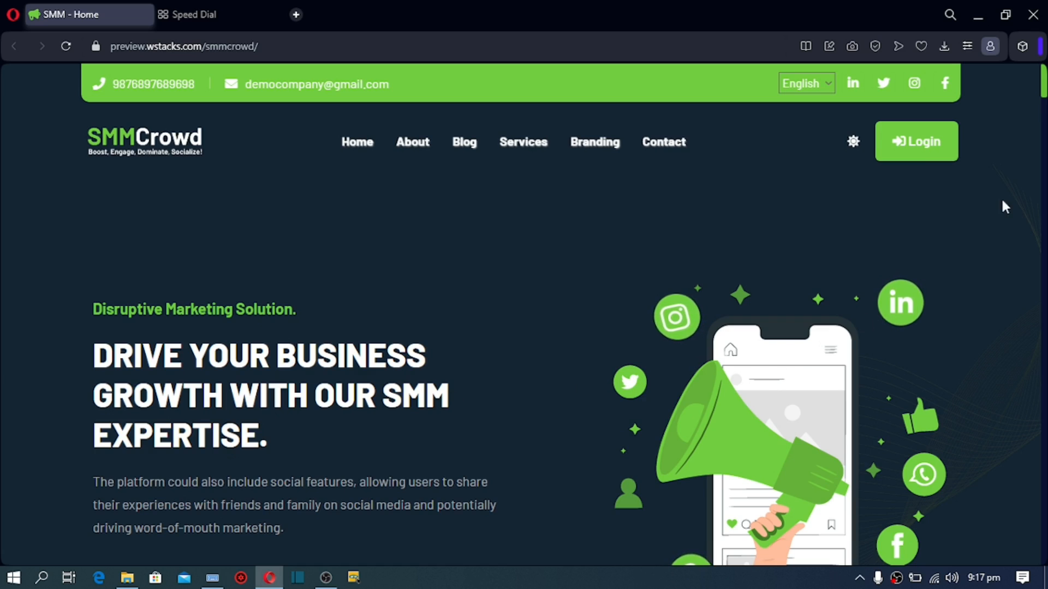
Step: Scroll down the dark home page to the 400+ happy clients stats and About Us section
left_click_drag(1045, 80, 1045, 104)
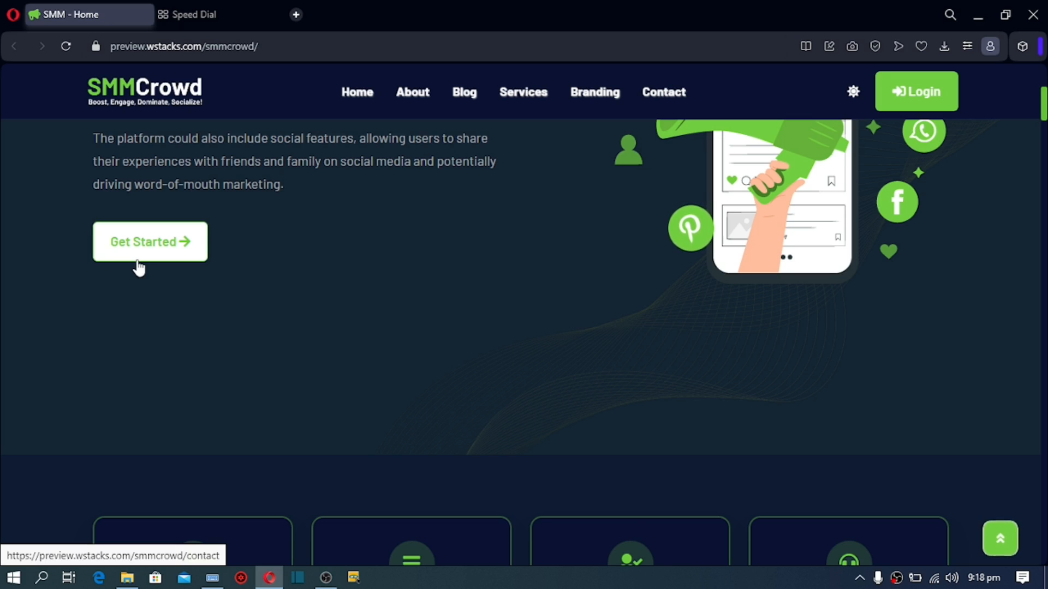
scroll(139, 268, "down", 5)
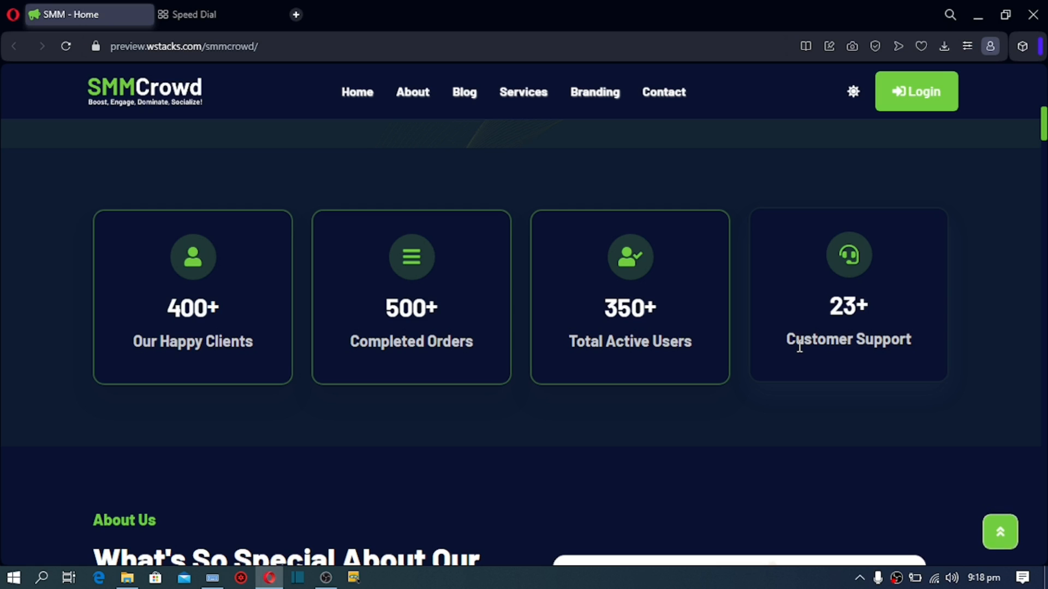
scroll(797, 349, "down", 5)
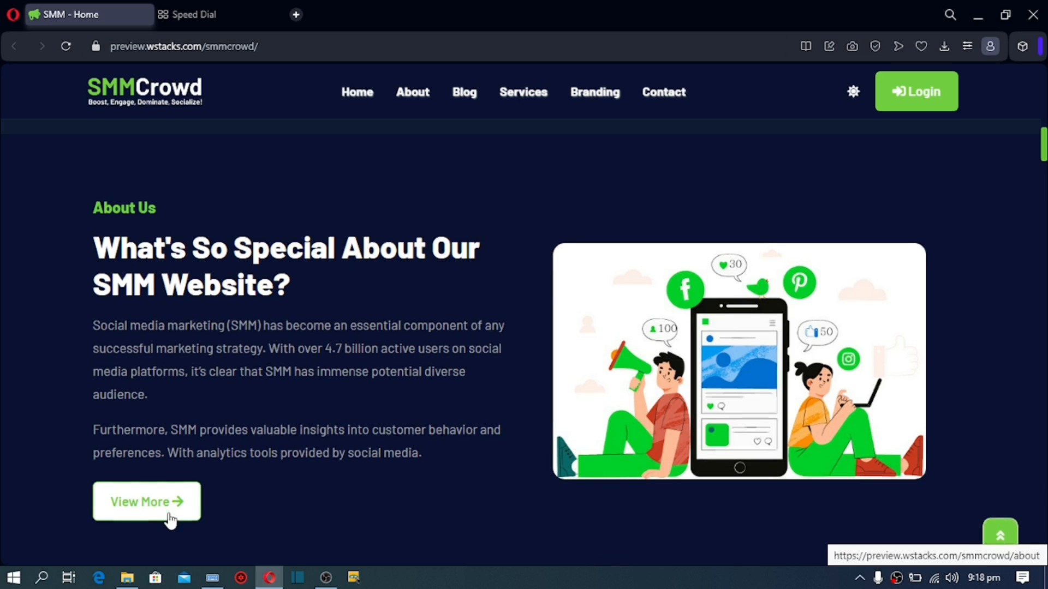
scroll(169, 518, "down", 8)
Step: Scroll down to the branding packages: Premium $60.00, Standard $50.00 and Basic $30.00
scroll(168, 511, "down", 3)
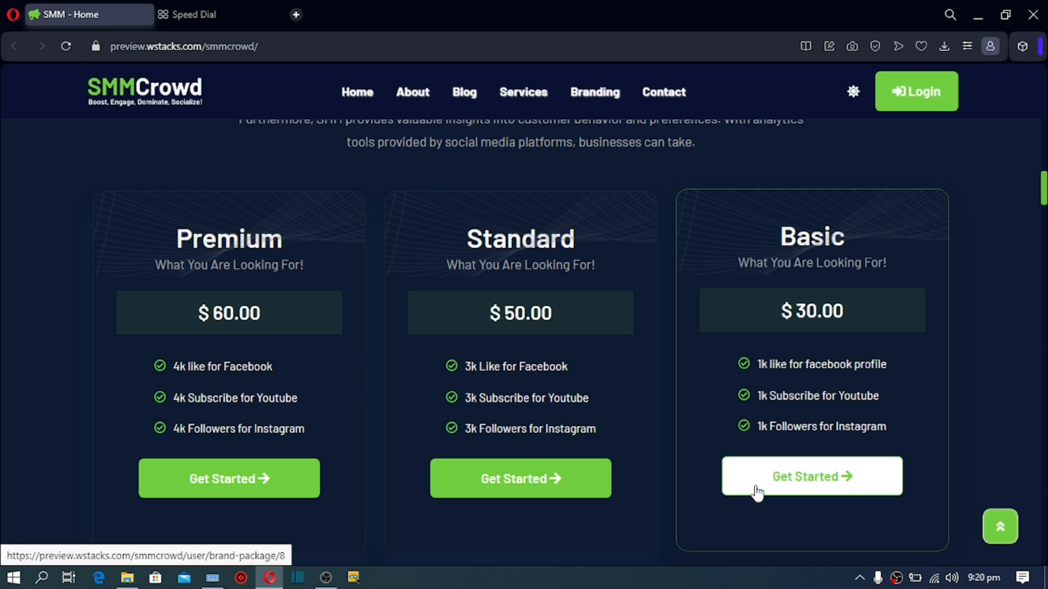
Step: Scroll past What We Provide, Our Top SMM Packages and Why Choose Us to the four Where To Begin steps
scroll(755, 491, "down", 7)
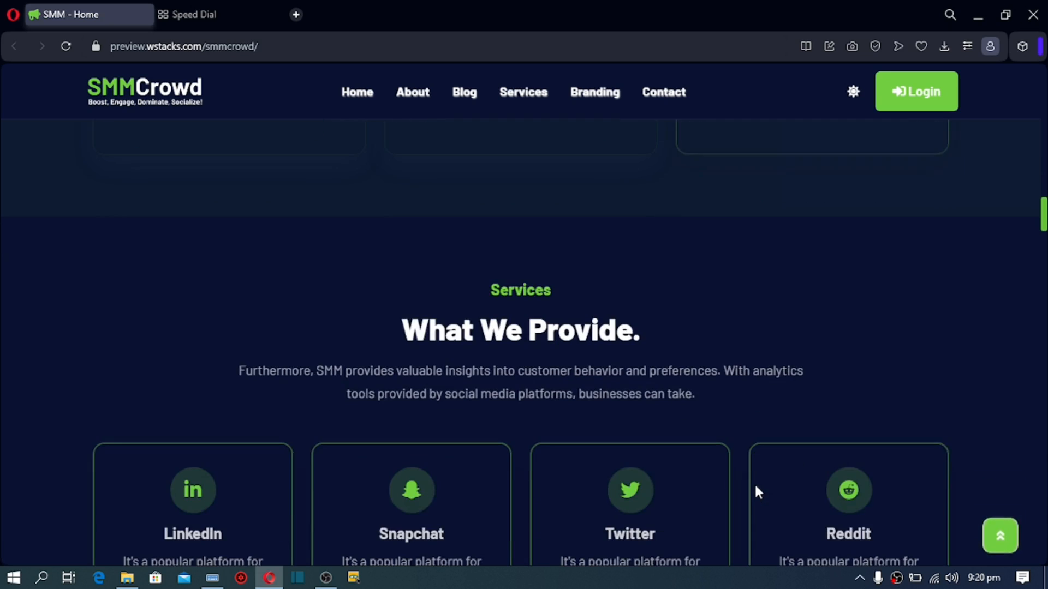
scroll(756, 491, "down", 2)
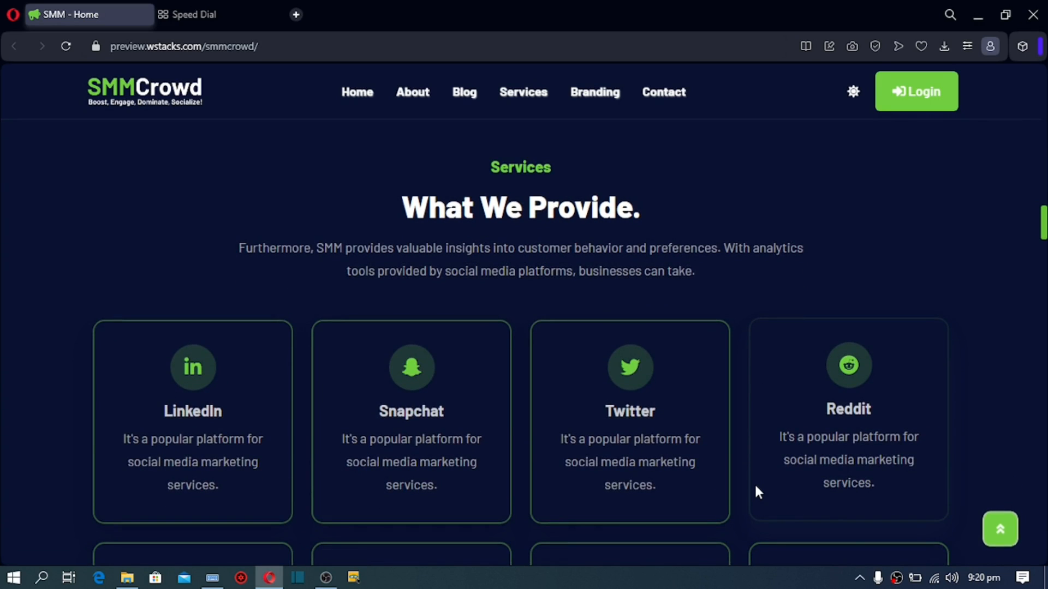
scroll(756, 488, "down", 1)
scroll(755, 486, "down", 4)
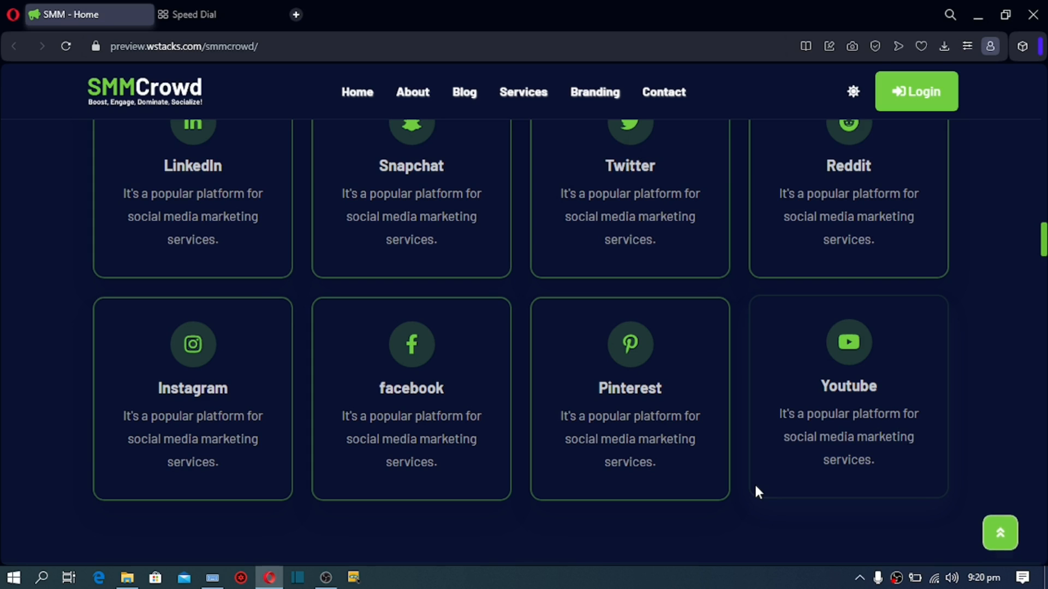
scroll(754, 482, "down", 6)
scroll(754, 486, "down", 3)
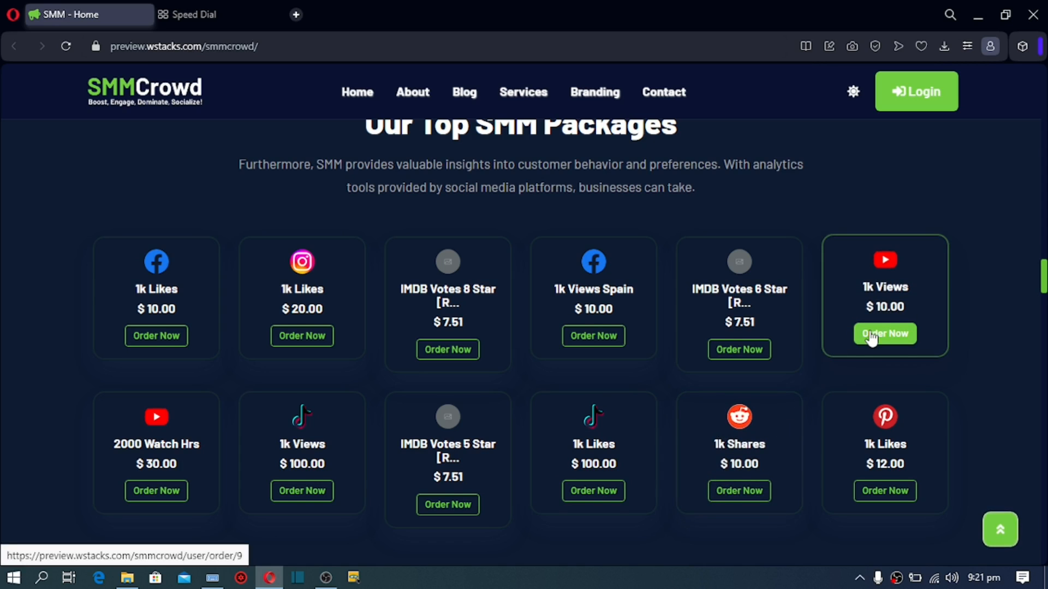
scroll(871, 338, "down", 10)
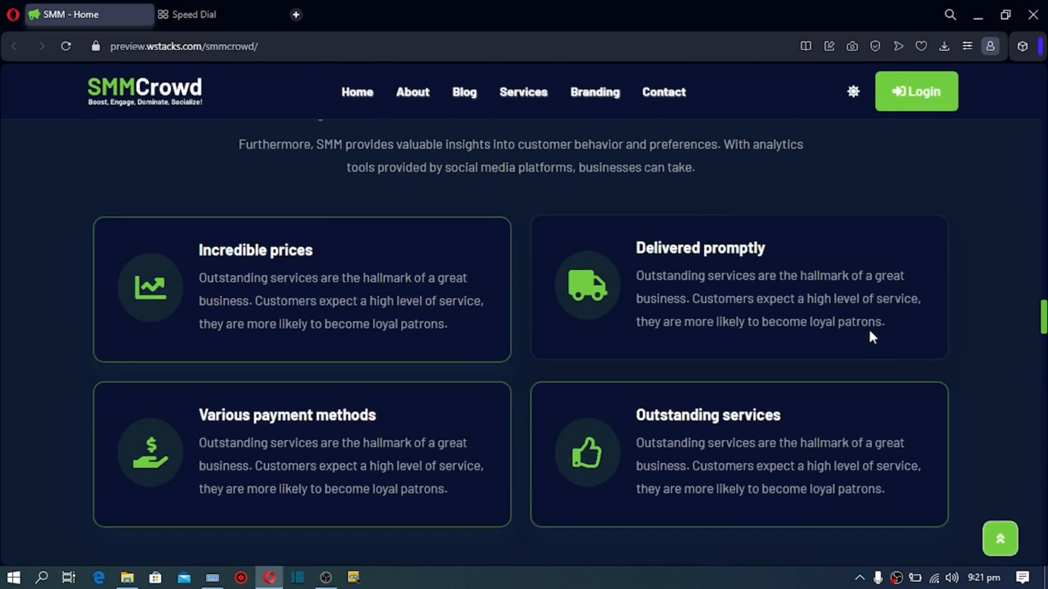
scroll(869, 327, "up", 3)
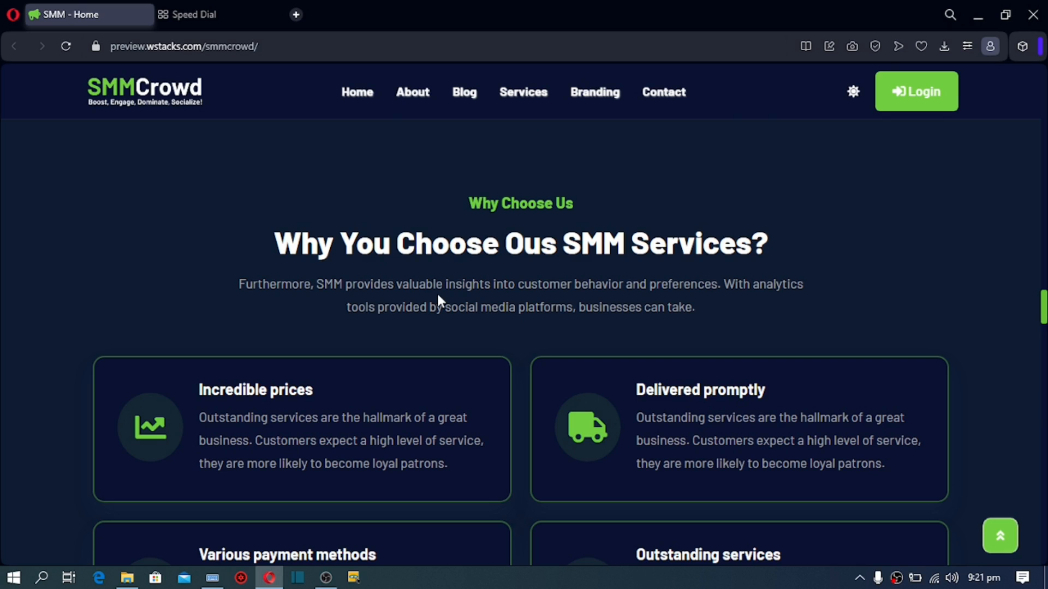
scroll(438, 299, "down", 3)
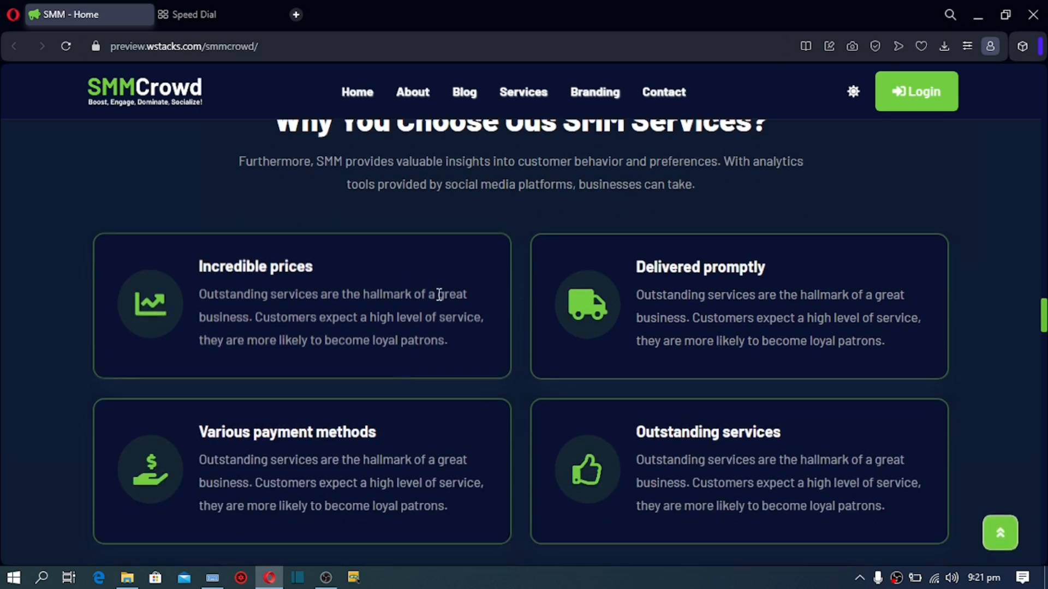
scroll(438, 299, "down", 7)
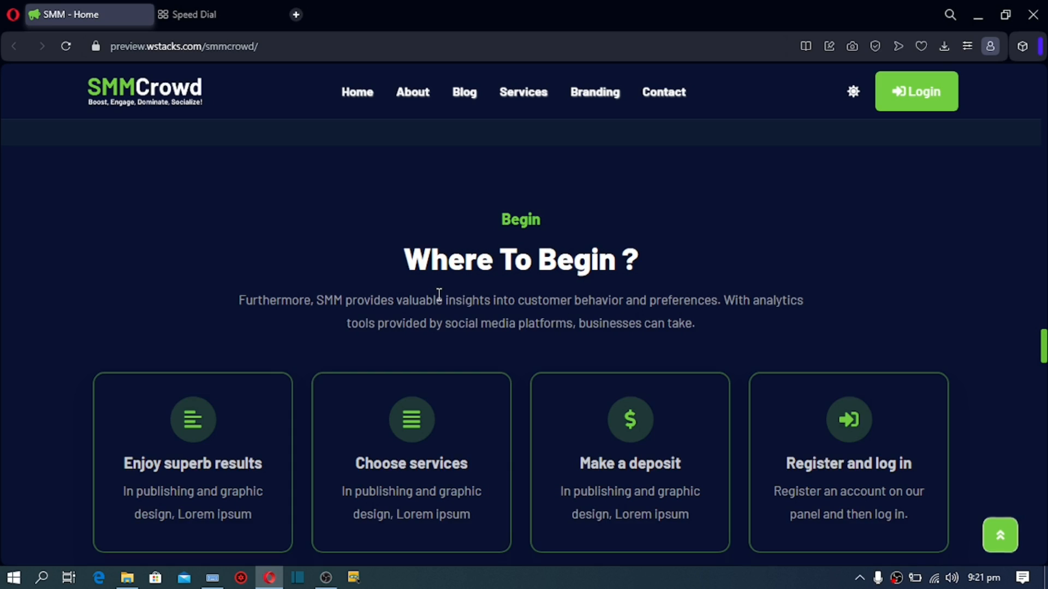
Step: Scroll through Newsletter, FAQ, Testimonials, News And Feeds and Payment Methods down to the footer
scroll(440, 294, "down", 1)
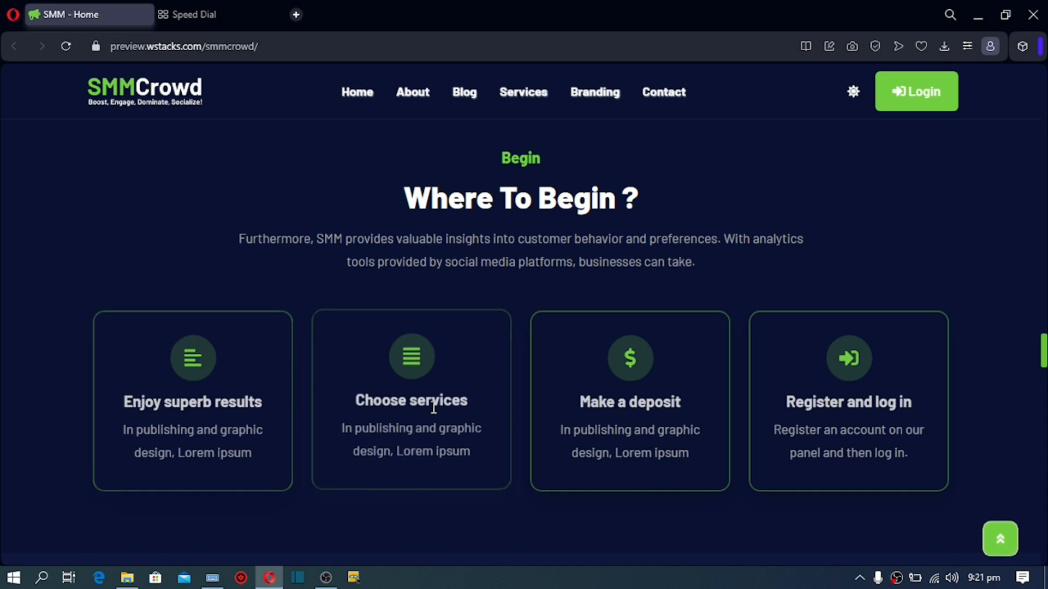
scroll(434, 407, "down", 7)
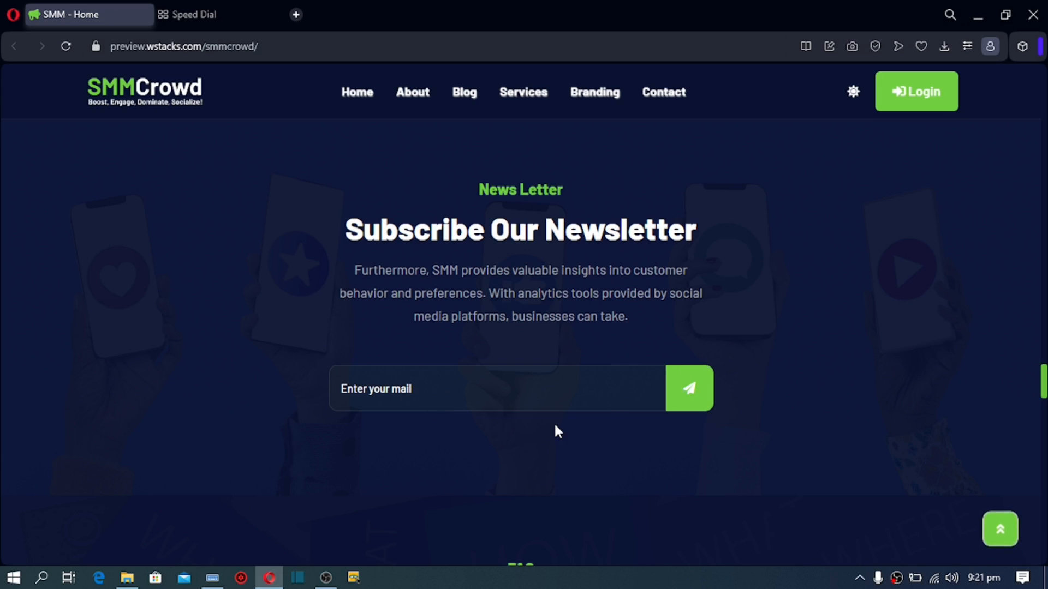
scroll(556, 428, "down", 4)
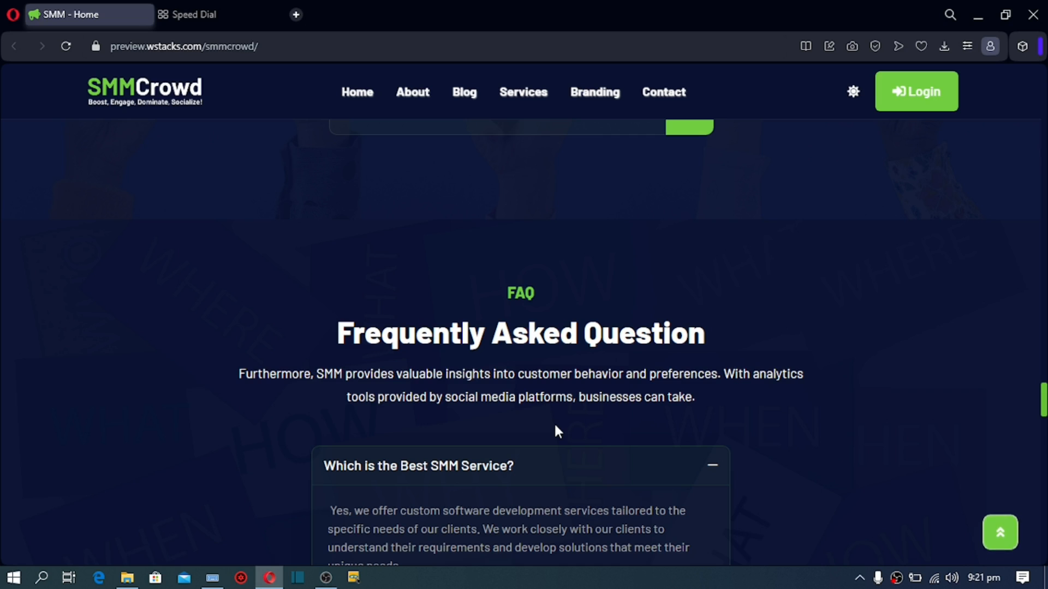
scroll(554, 431, "down", 2)
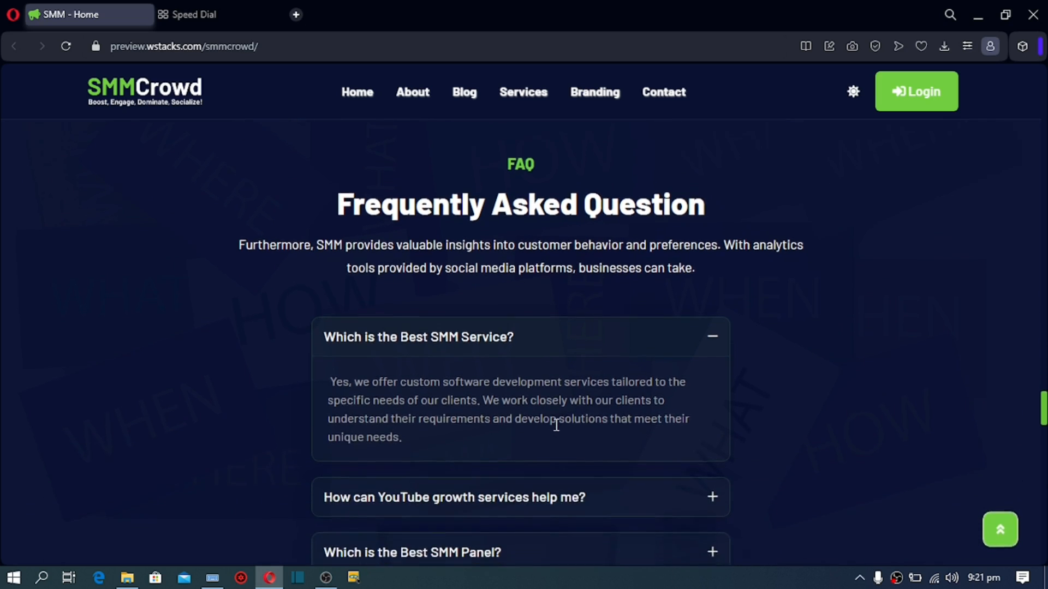
scroll(555, 426, "down", 1)
scroll(557, 432, "down", 3)
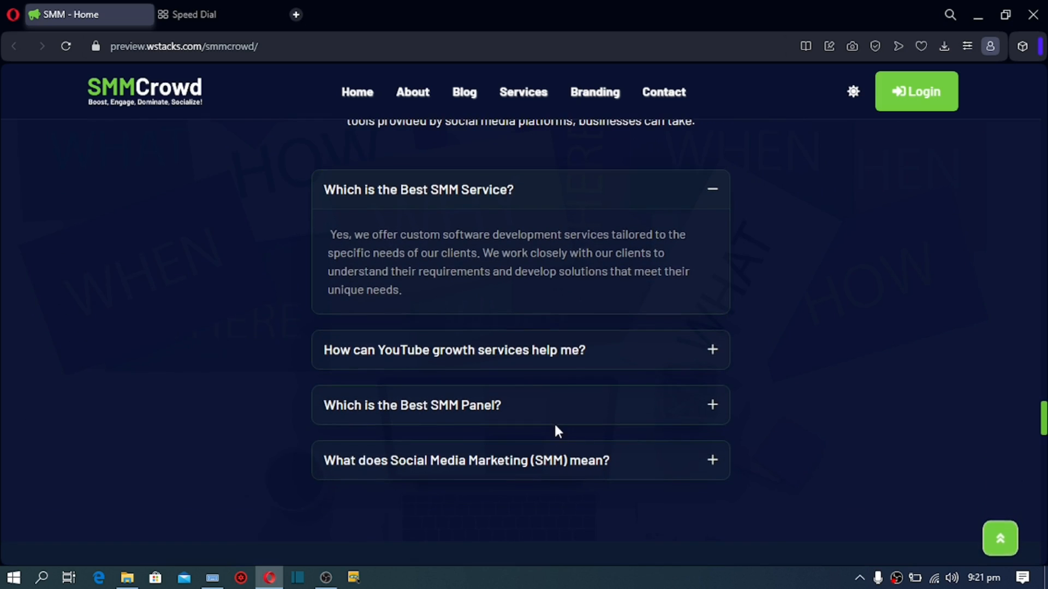
scroll(557, 432, "down", 3)
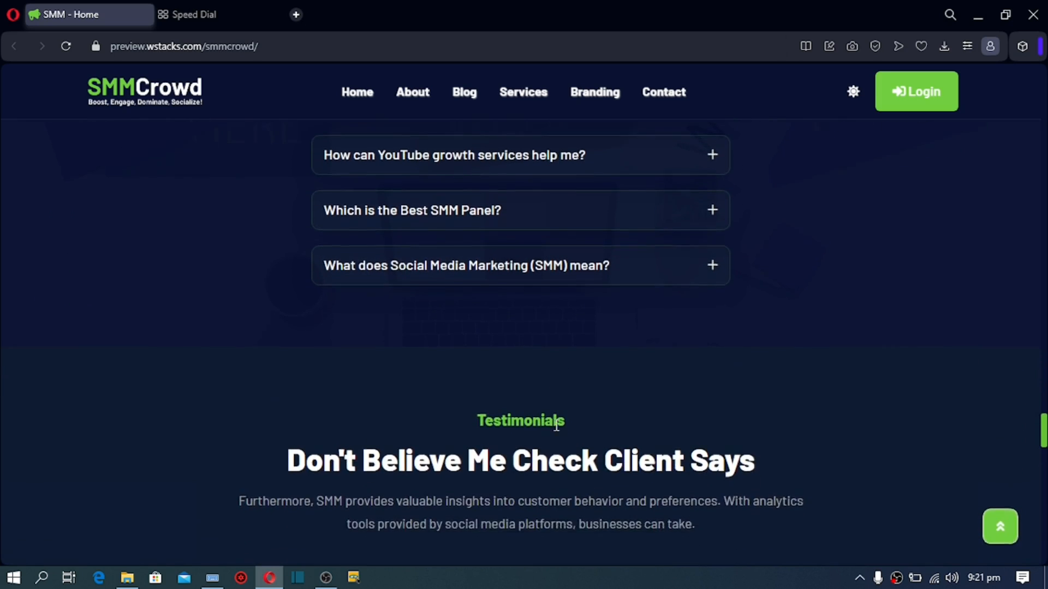
scroll(556, 426, "down", 1)
scroll(556, 426, "down", 3)
scroll(556, 431, "down", 9)
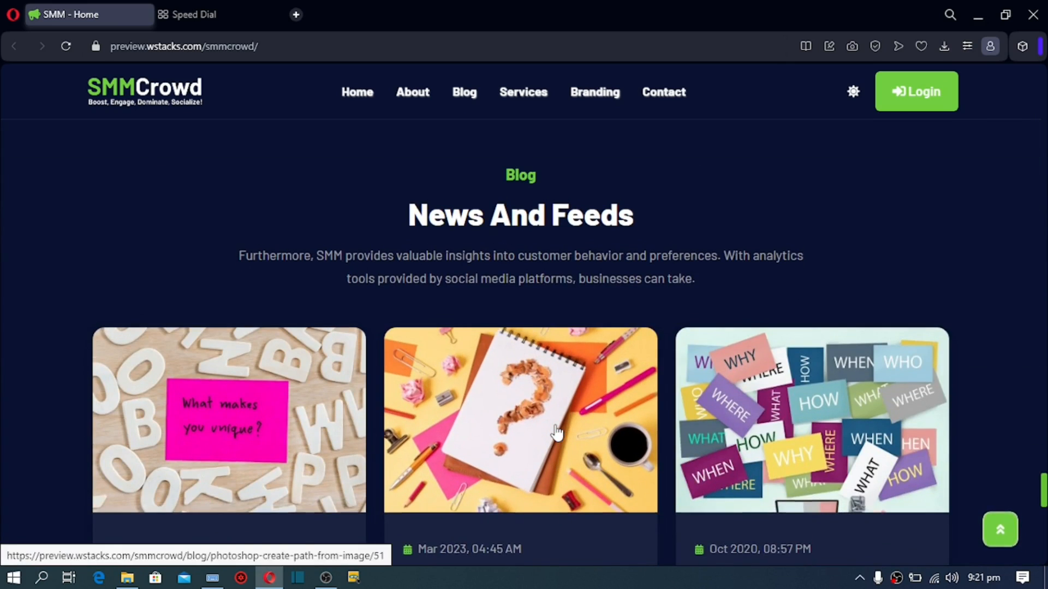
scroll(556, 432, "down", 5)
scroll(556, 432, "down", 4)
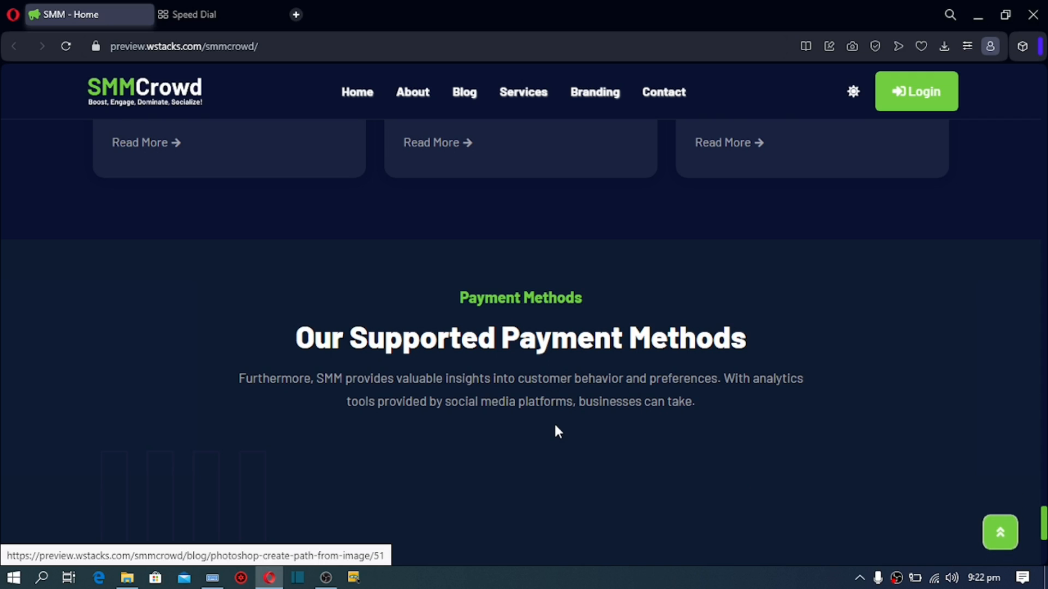
scroll(557, 432, "down", 6)
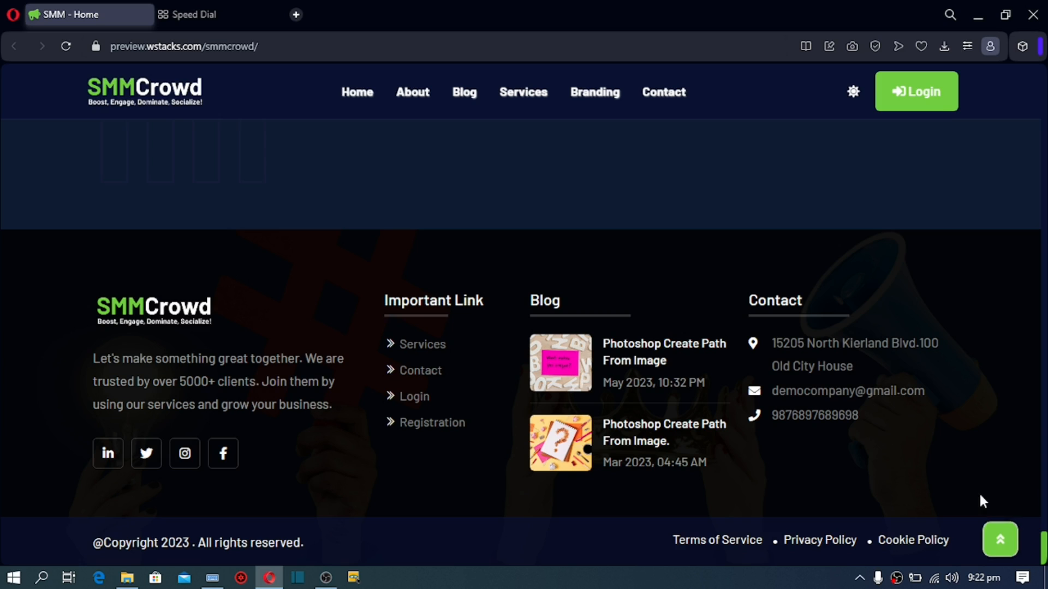
Step: Jump back to the dark home page's main banner with the green back-to-top arrow
left_click(1001, 540)
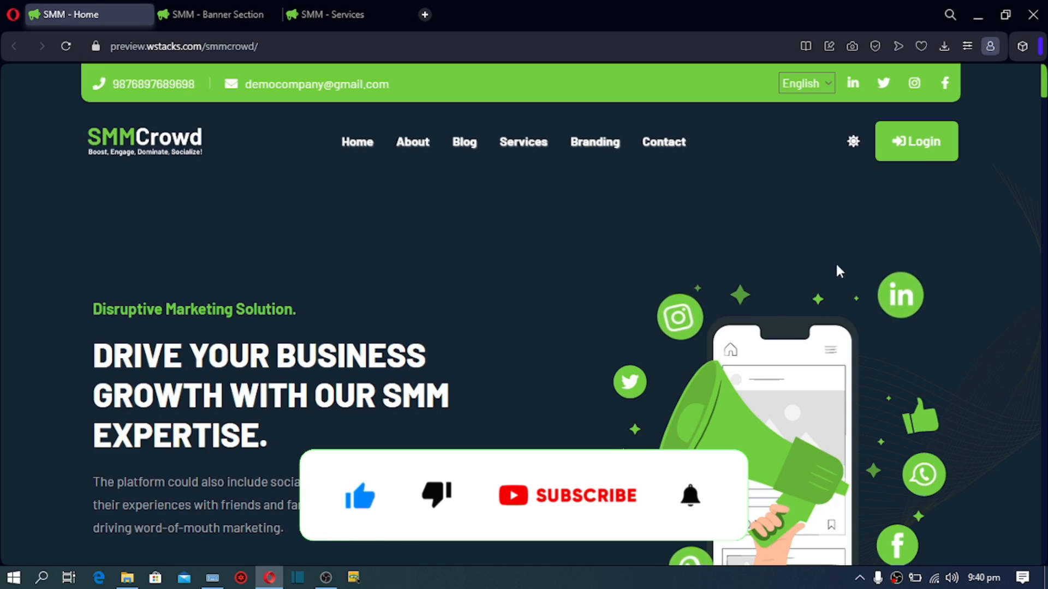
left_click(914, 153)
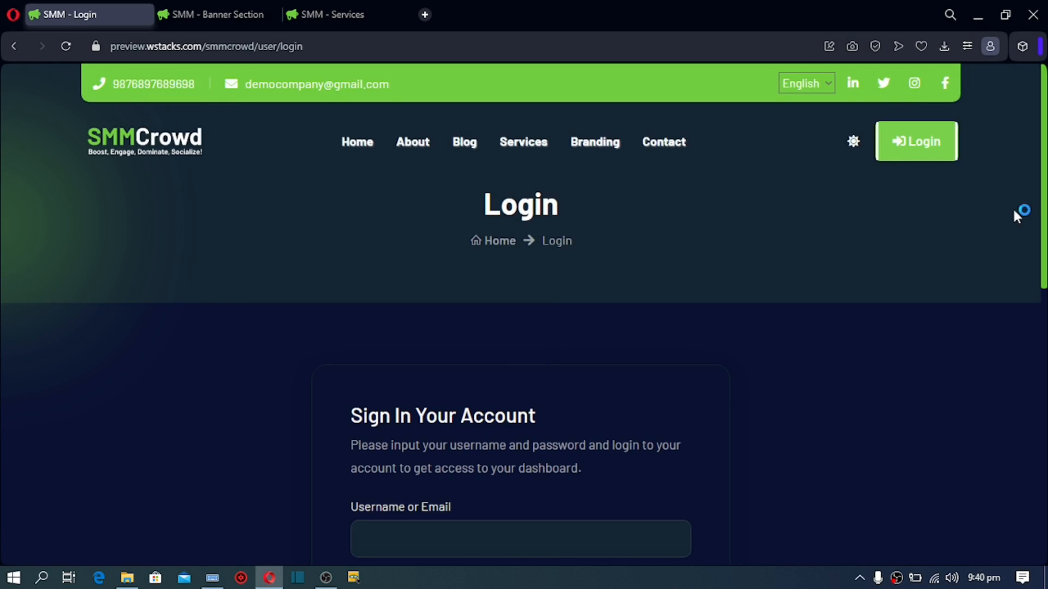
scroll(603, 345, "down", 8)
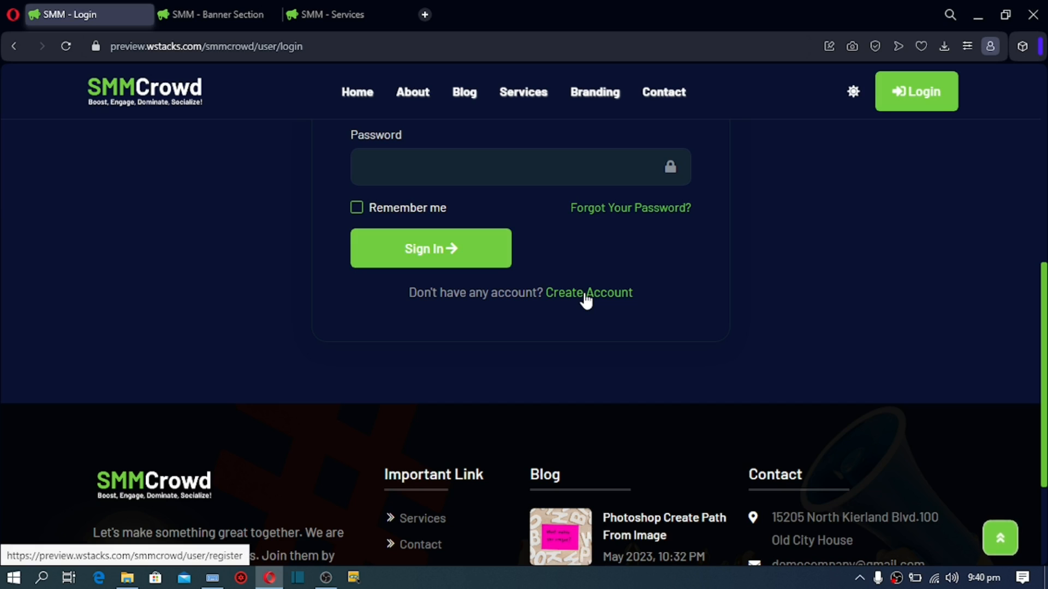
Step: Go back to Home and scroll to the Our Top SMM Packages grid, such as 1k Shares for $10.00
left_click(352, 98)
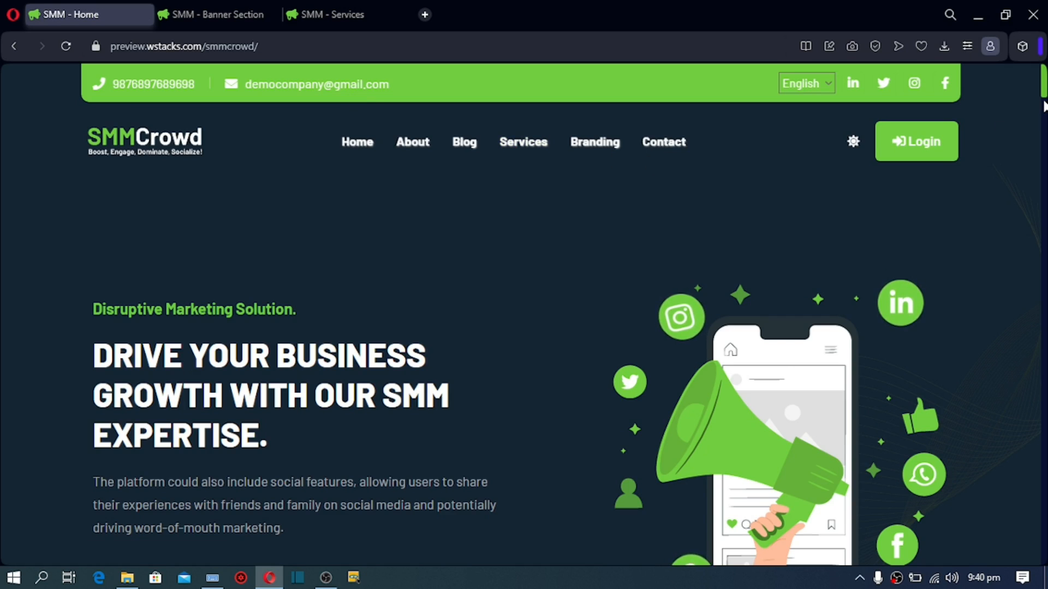
scroll(1043, 101, "down", 10)
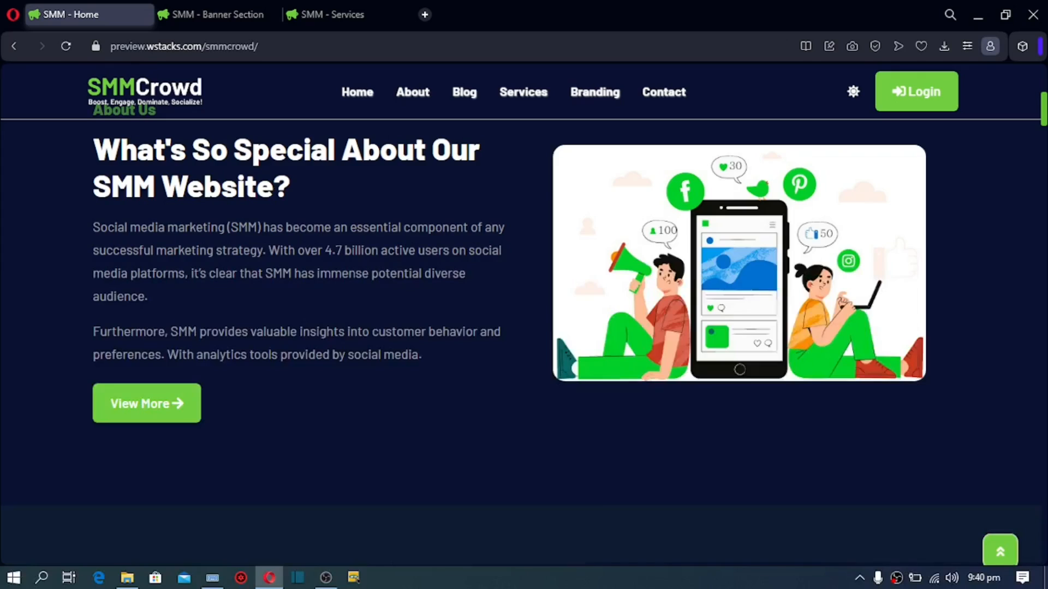
scroll(524, 327, "down", 5)
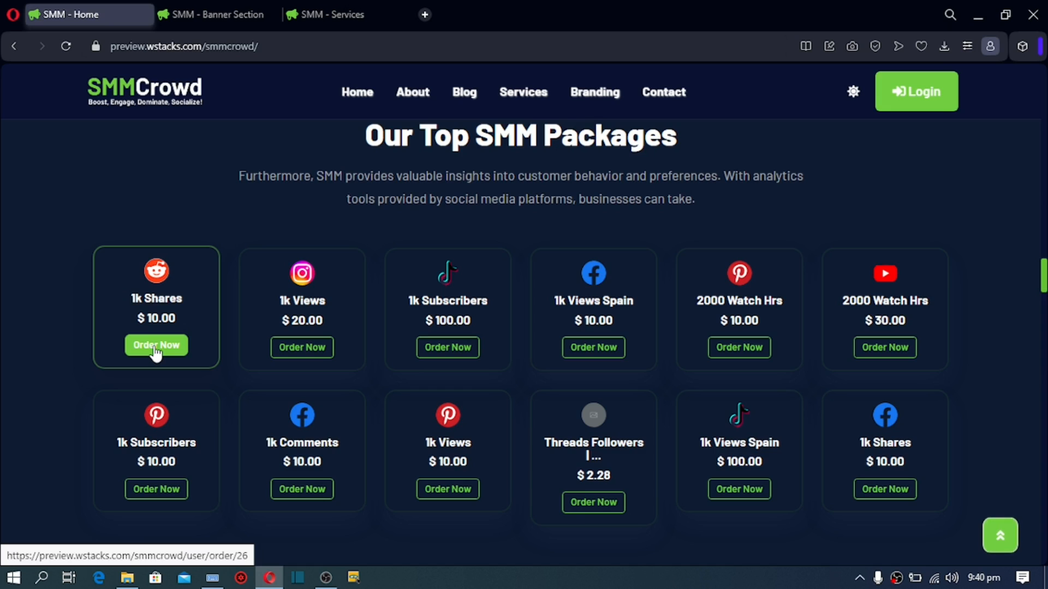
Step: Order the 1k Shares package, landing on the login page that requires signing in
left_click(156, 349)
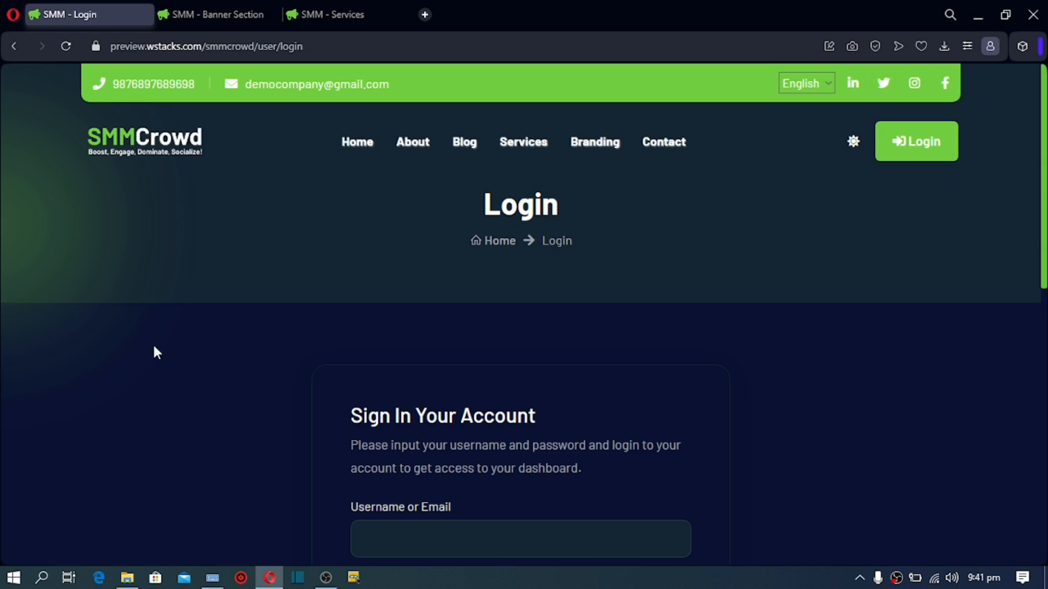
scroll(201, 358, "down", 1)
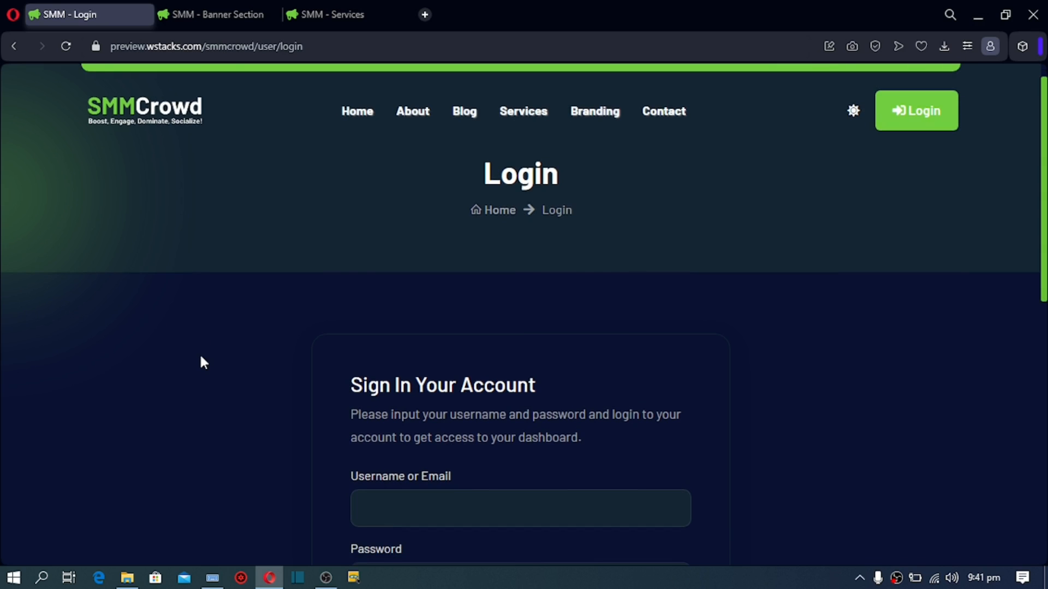
scroll(201, 357, "down", 4)
scroll(200, 357, "down", 1)
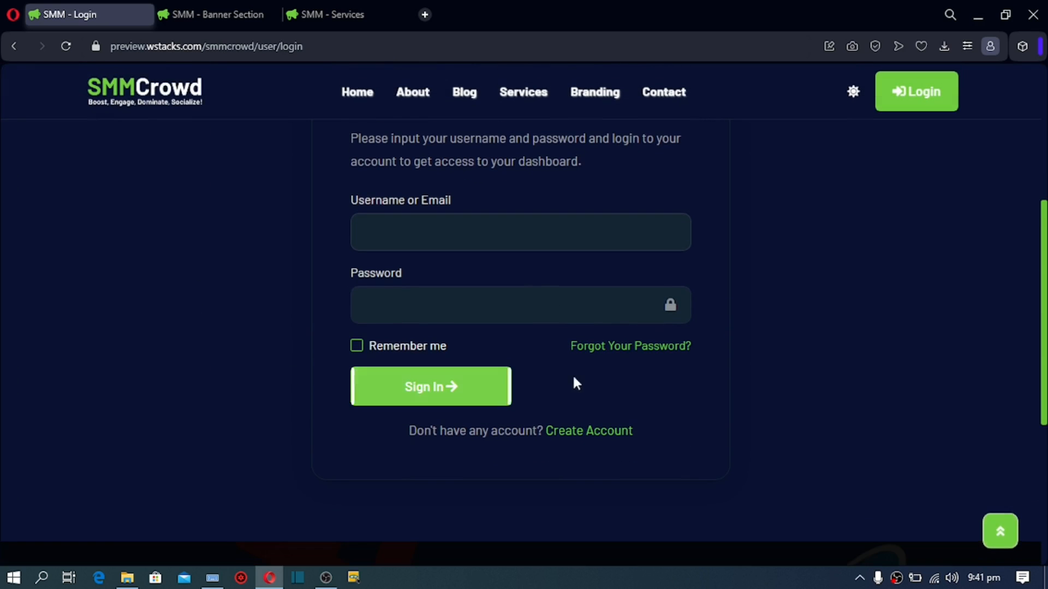
Step: Go to Create Account and scroll to the Sign Up Your Account form
left_click(576, 432)
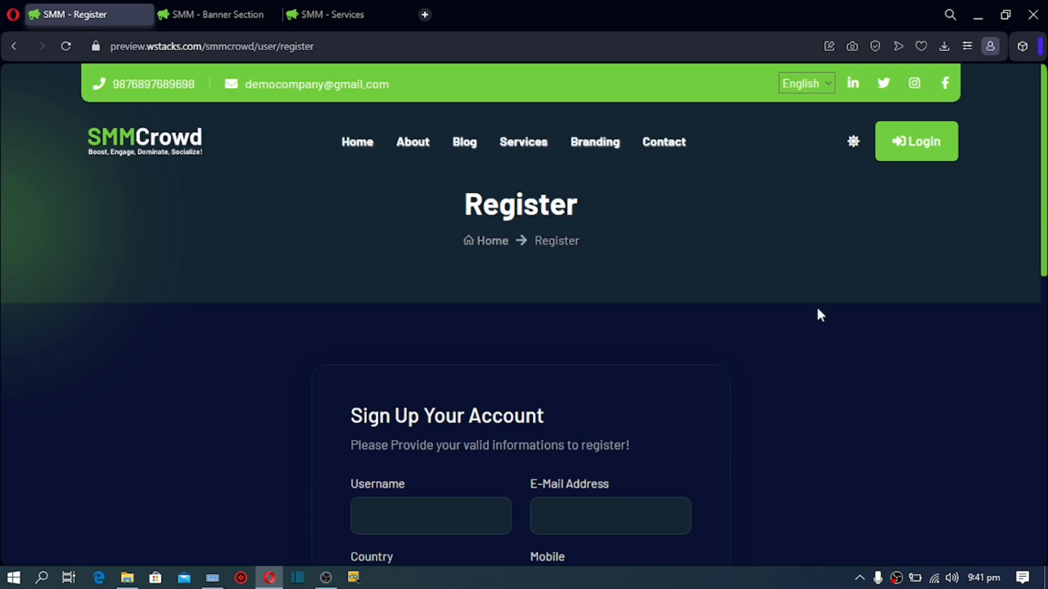
scroll(1037, 209, "down", 1)
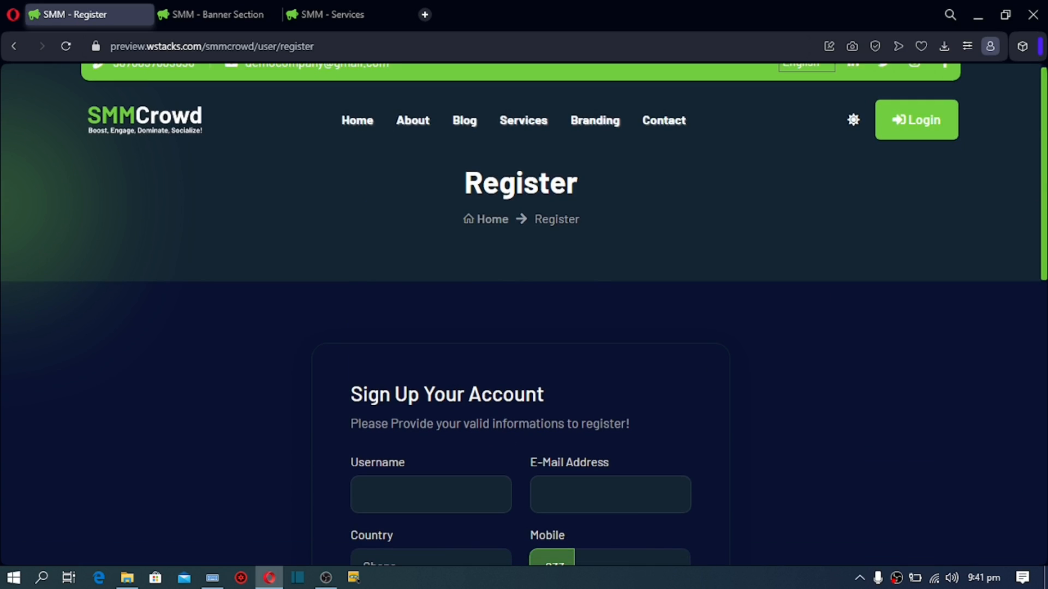
scroll(1045, 326, "down", 5)
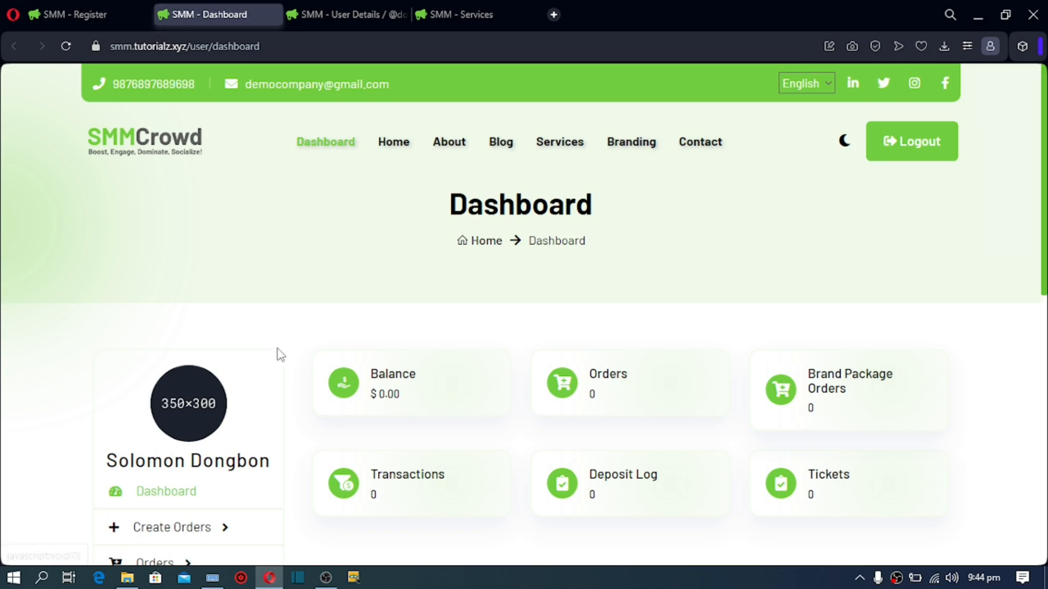
Step: Leave the logged-in dashboard for the home page and scroll toward Our Top SMM Packages
left_click(399, 156)
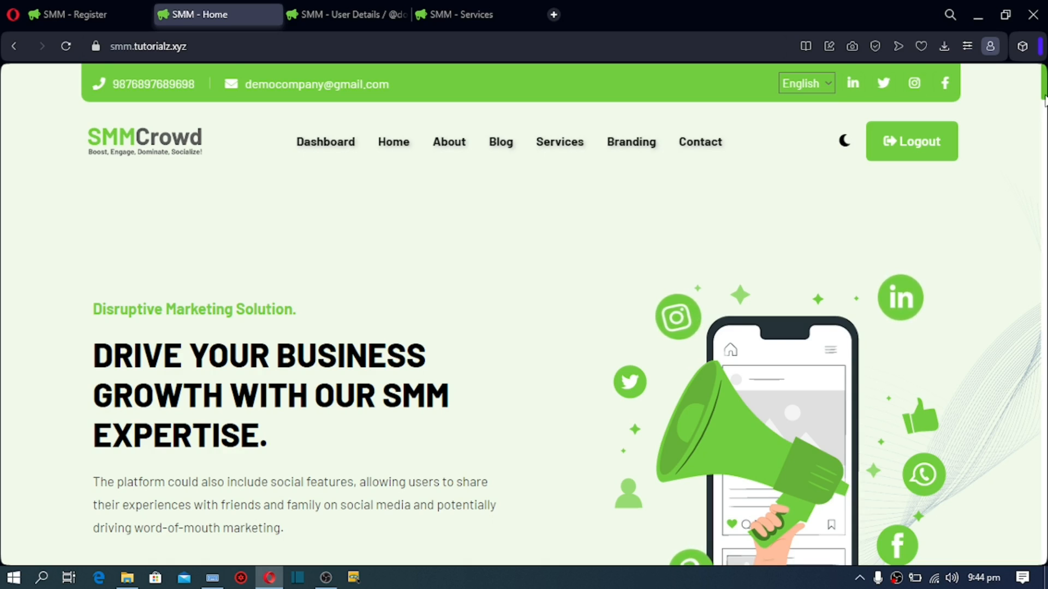
scroll(817, 311, "down", 10)
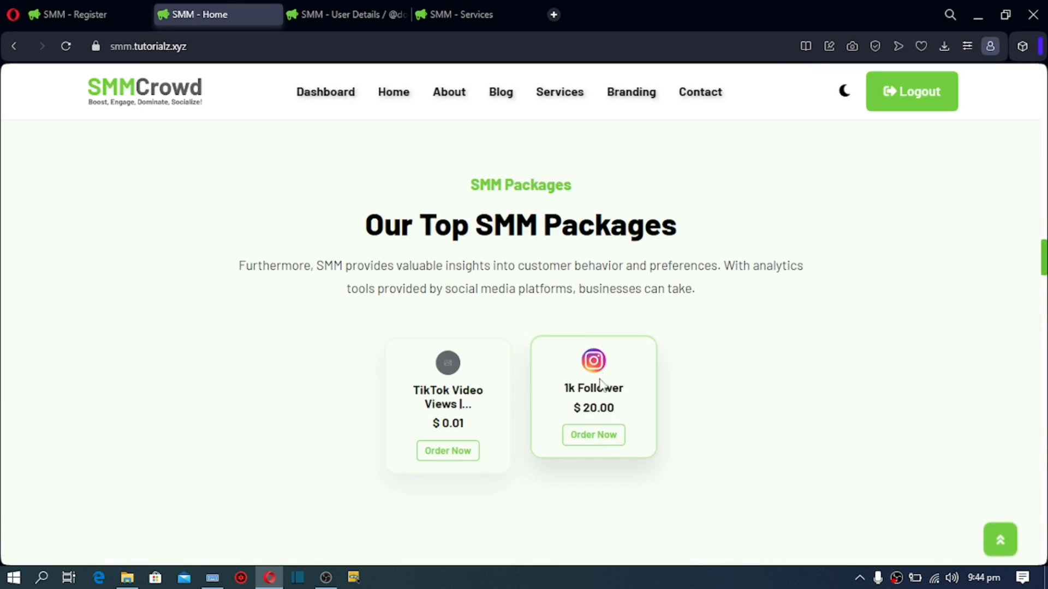
Step: Open the Instagram 1k Follower order form and inspect its Category and Service dropdown choices
left_click(593, 435)
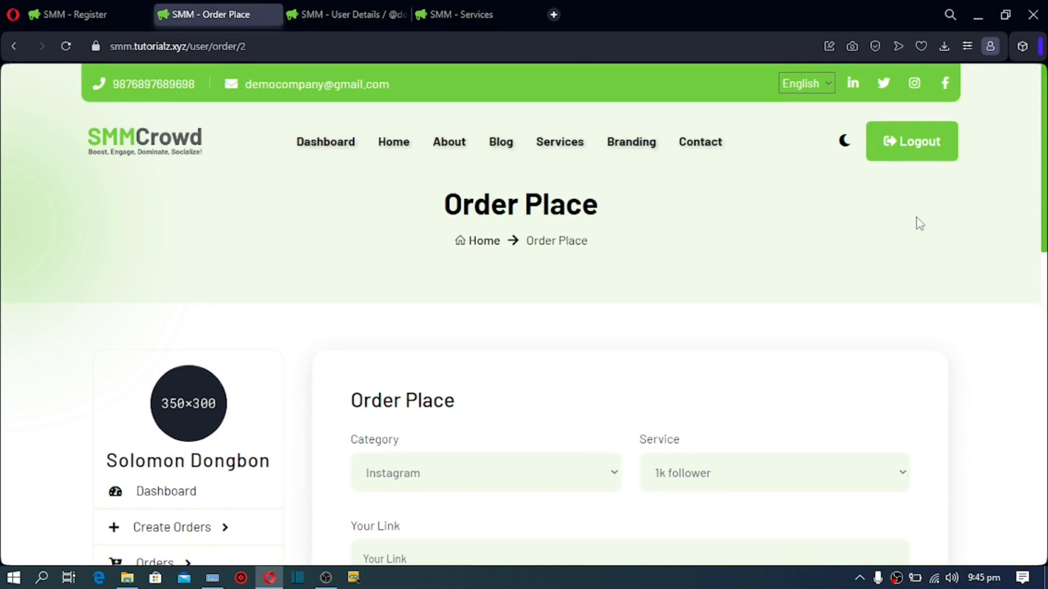
scroll(688, 262, "down", 3)
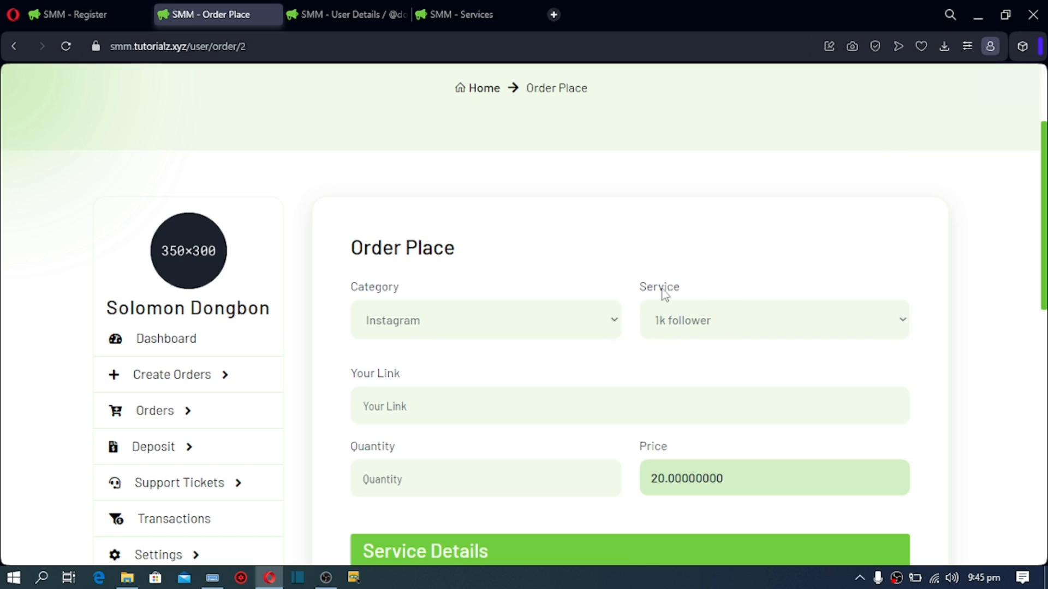
left_click(615, 322)
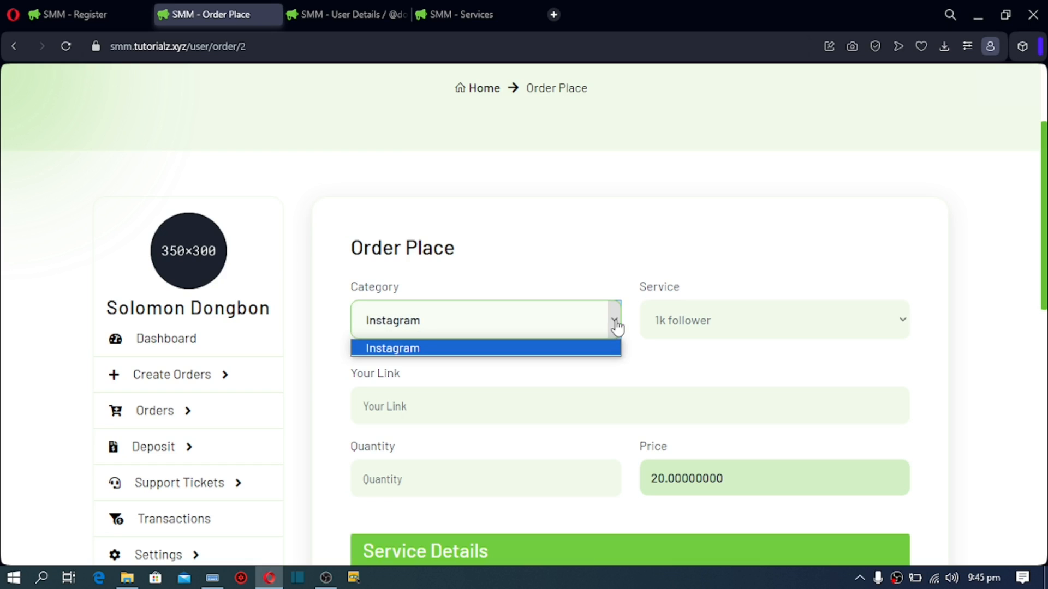
left_click(702, 329)
left_click(554, 329)
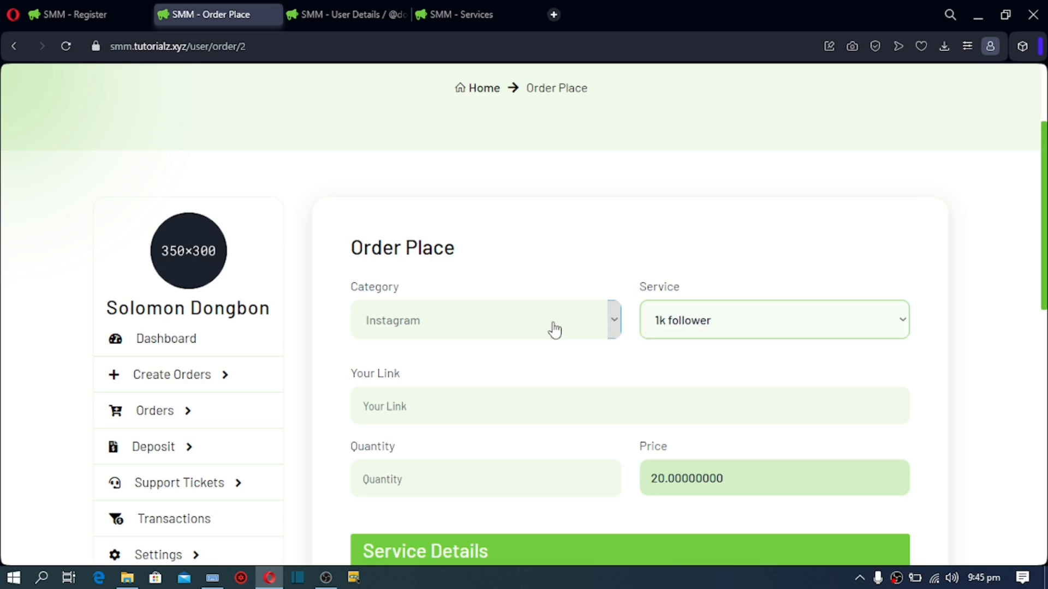
left_click(555, 329)
left_click(428, 404)
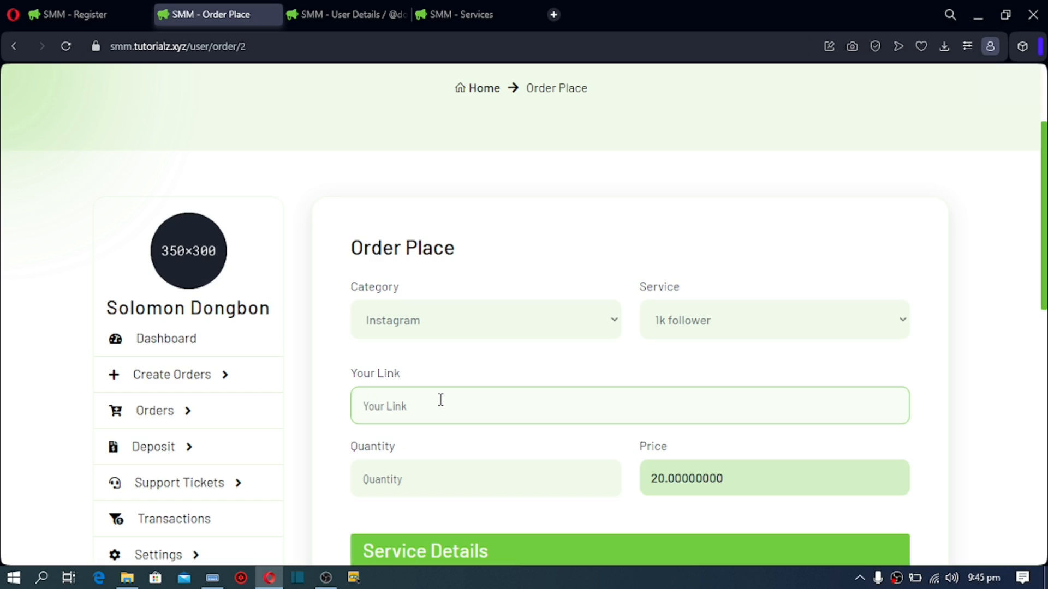
Step: Enter quantity 500 to see the 10.00 price, clear it, then go back Home
scroll(1042, 240, "down", 2)
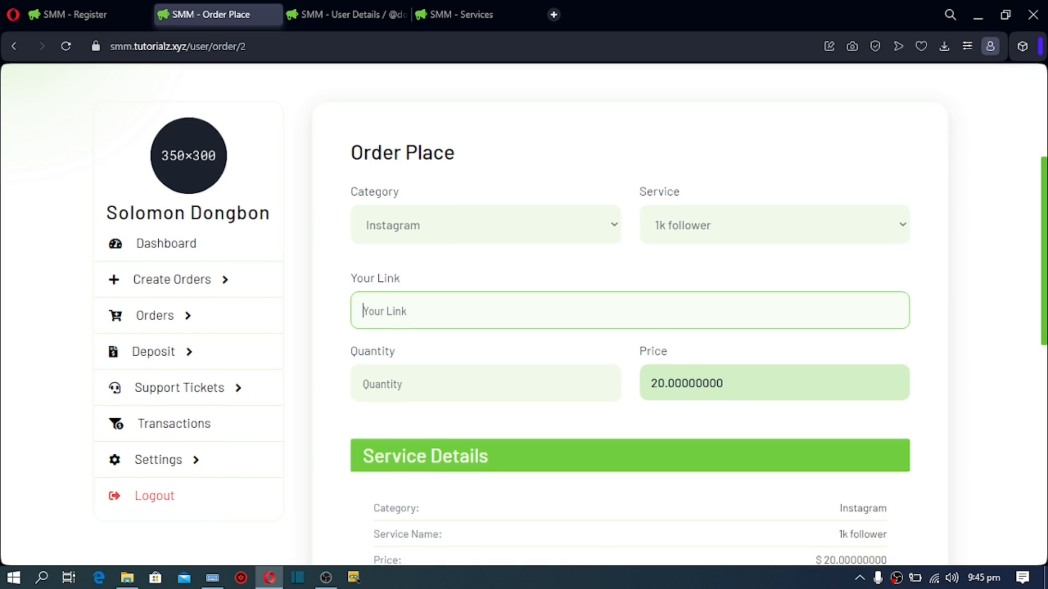
left_click(372, 385)
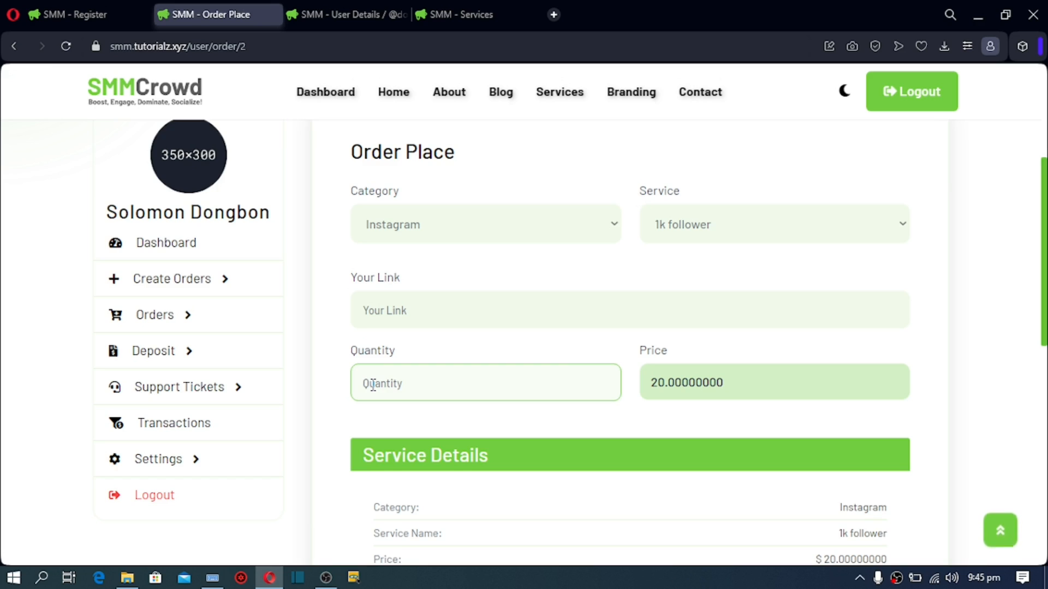
type("500")
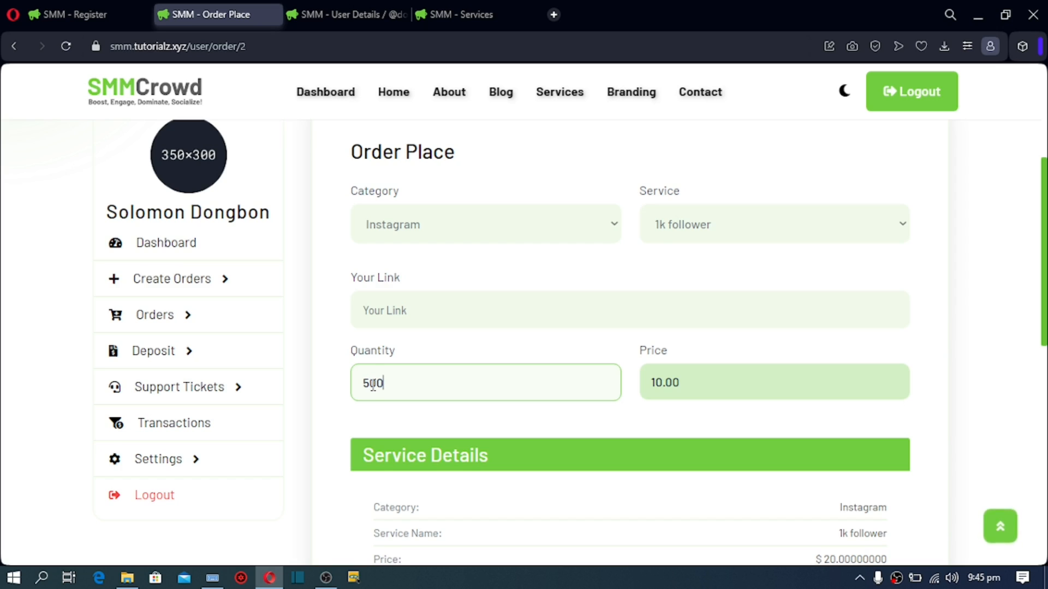
key("BackSpace")
key("BackSpace")
key("BackSpace")
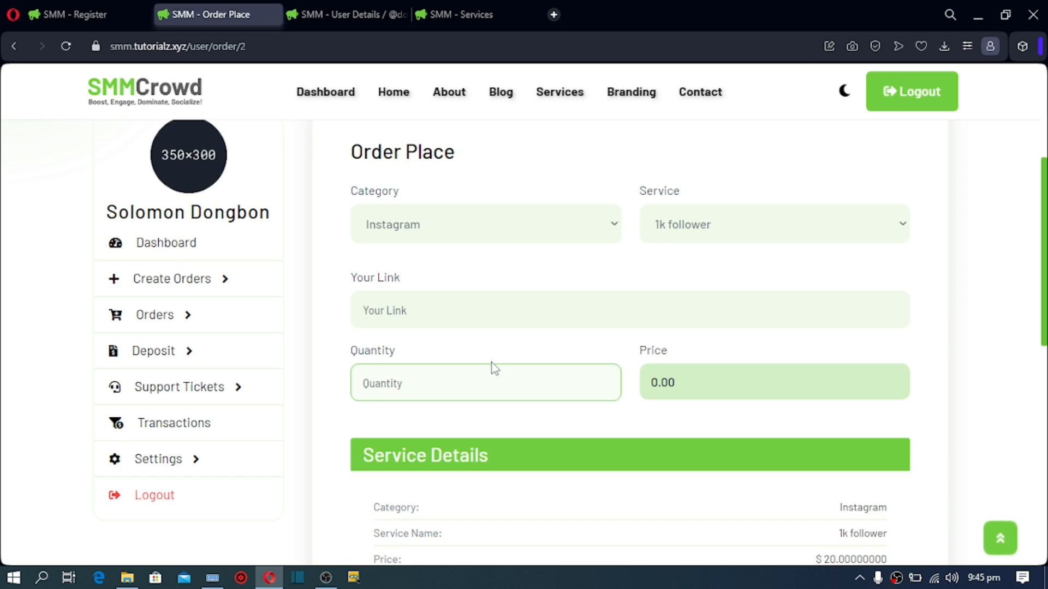
left_click(524, 347)
left_click(415, 377)
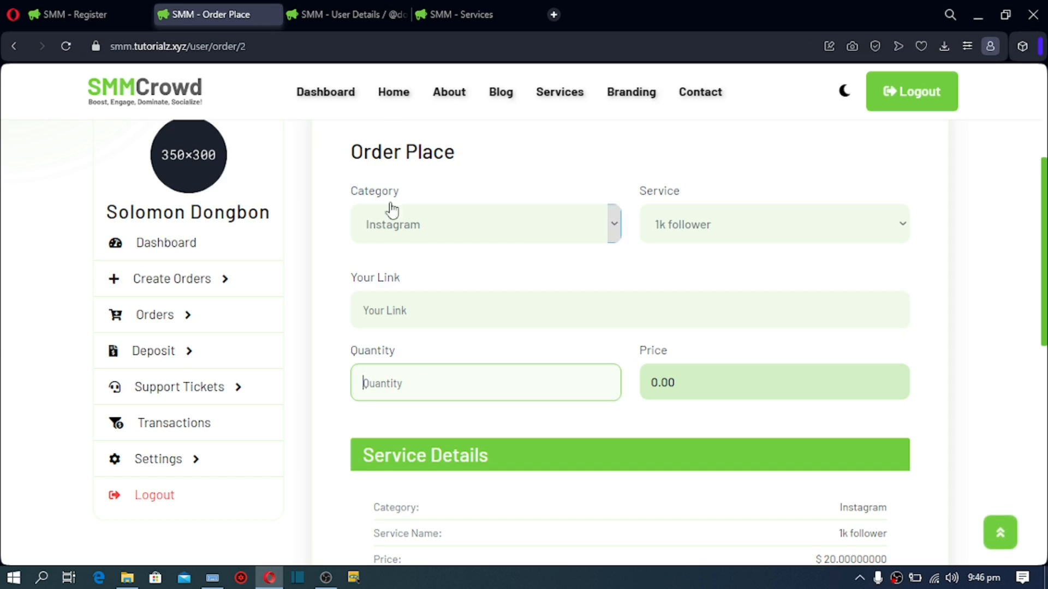
left_click(392, 99)
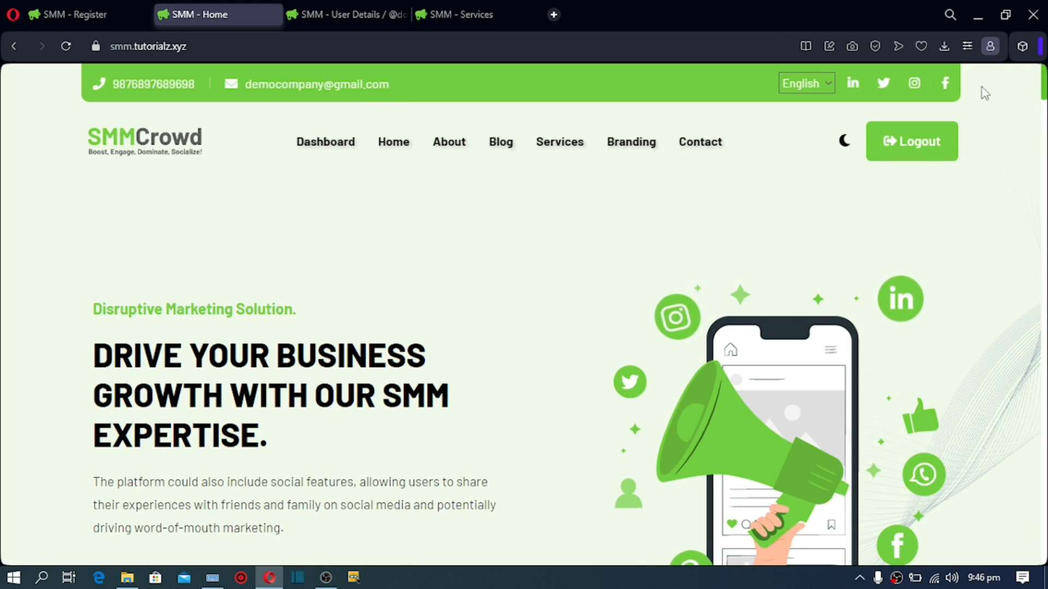
Step: Scroll to the 1k Follower card and reopen its Order Place form with Instagram preselected
left_click_drag(1042, 86, 1042, 255)
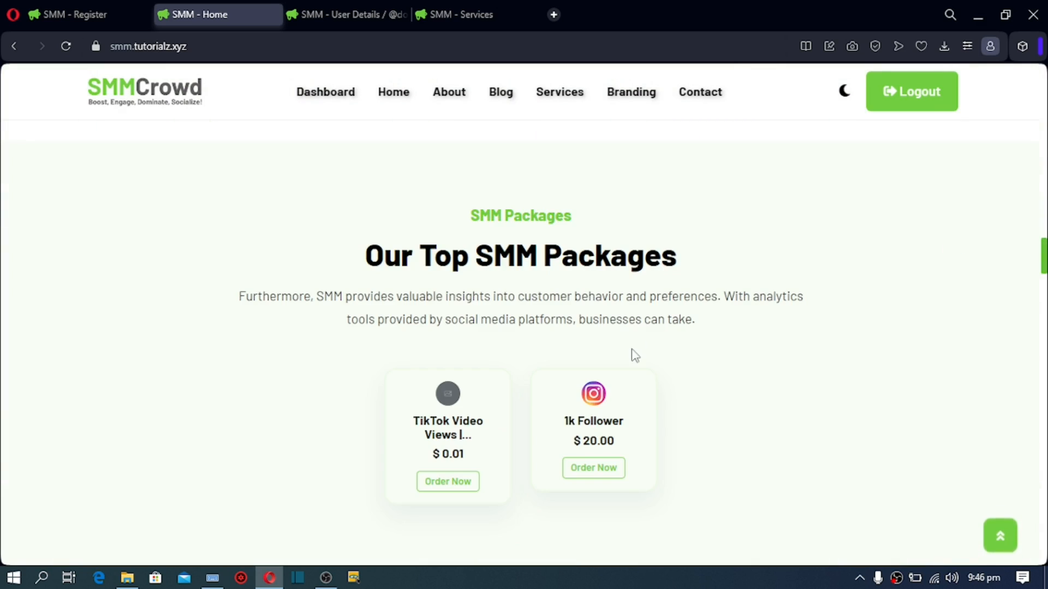
left_click(593, 467)
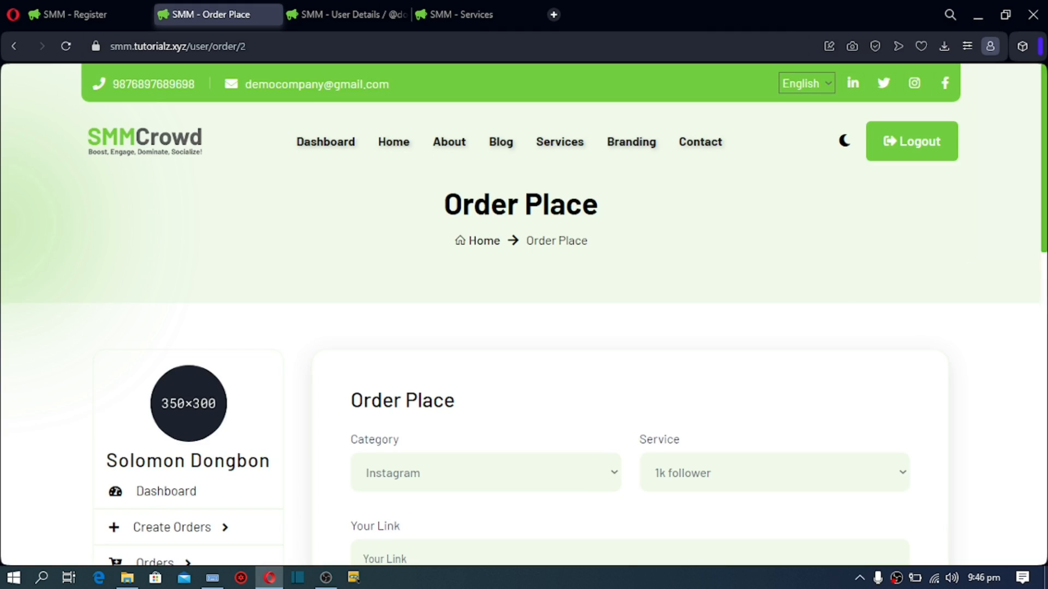
scroll(854, 299, "down", 2)
scroll(715, 343, "down", 2)
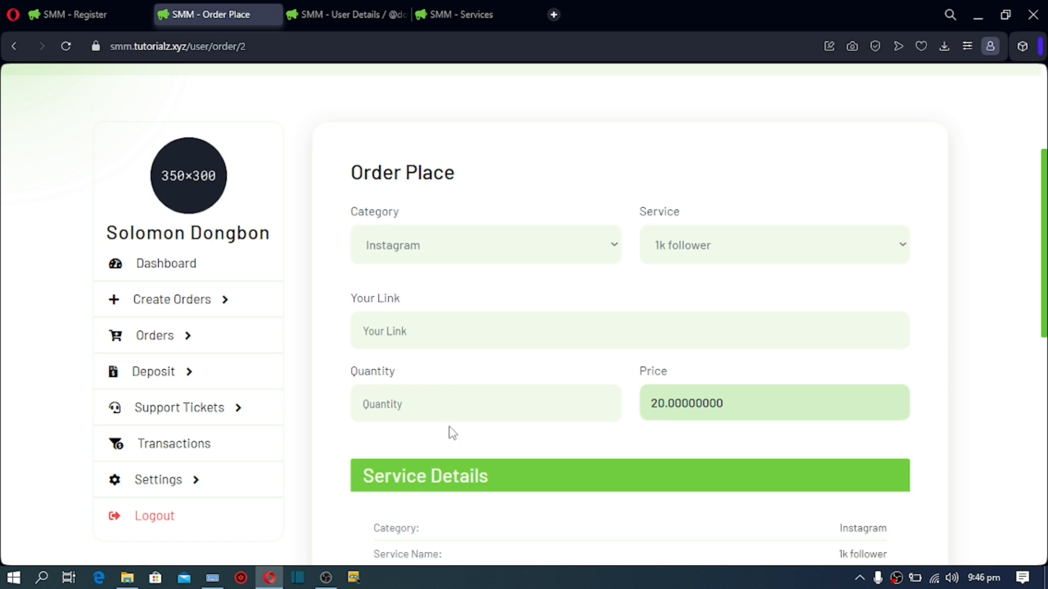
left_click(395, 408)
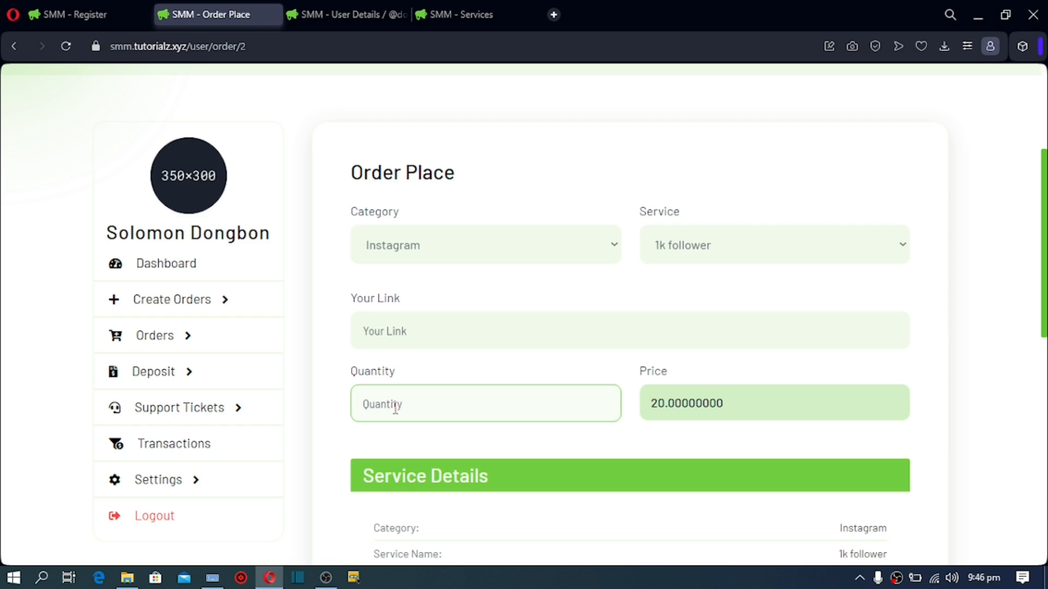
type("500")
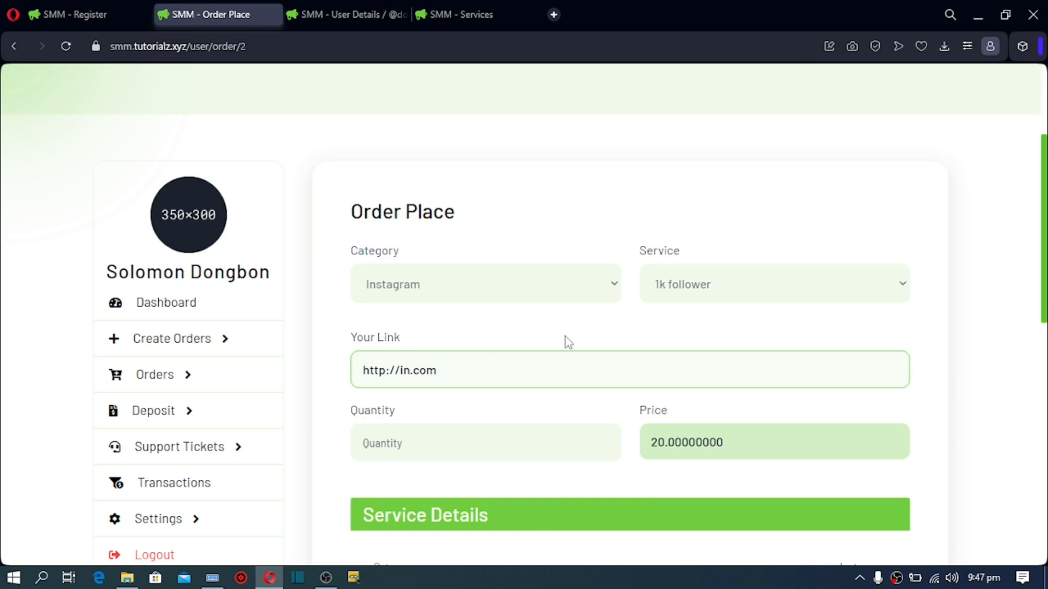
left_click(433, 453)
type("599")
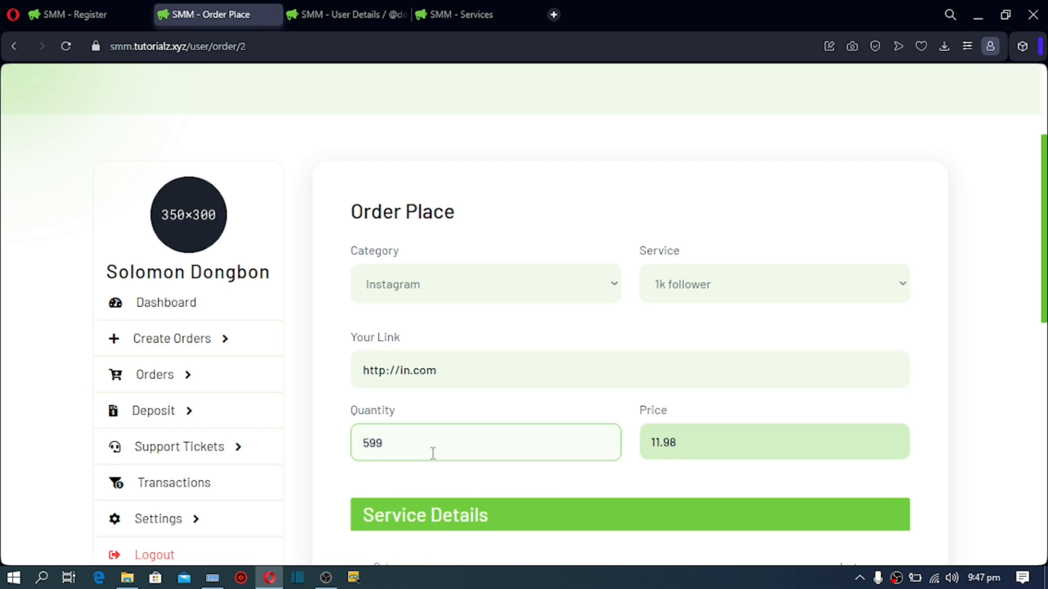
key("BackSpace")
key("BackSpace")
type("00")
left_click_drag(1043, 251, 1043, 398)
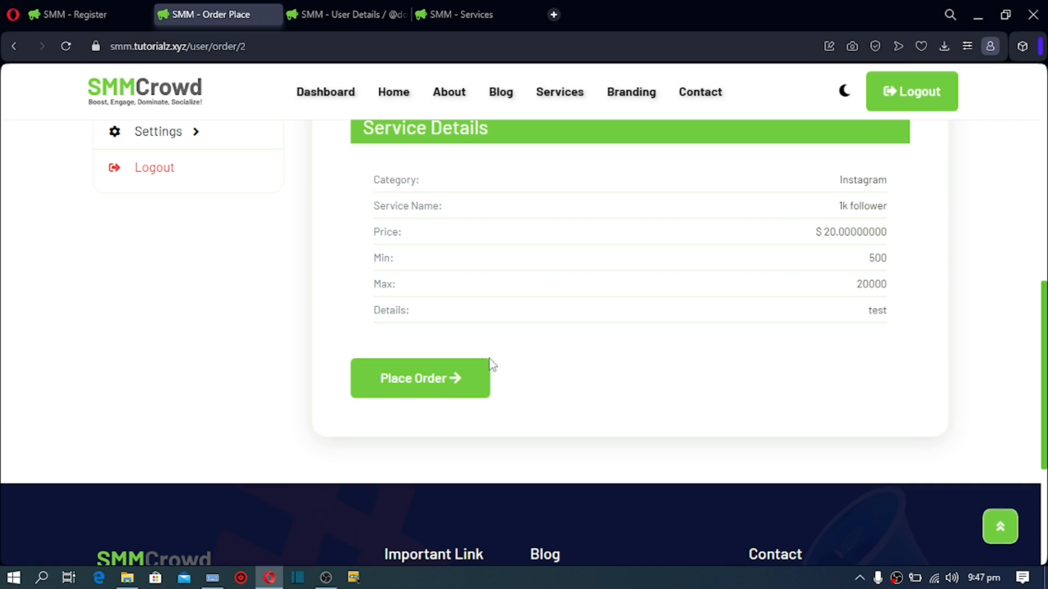
left_click(443, 391)
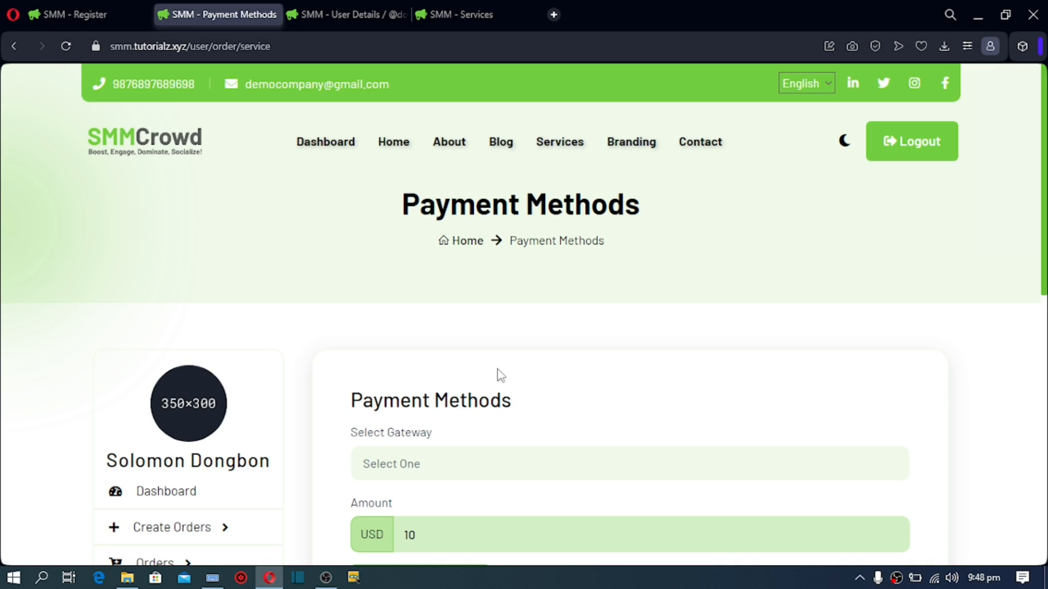
Step: Pick Paypal - USD as the gateway, giving a 10.35 USD payable total
left_click_drag(1043, 169, 1041, 264)
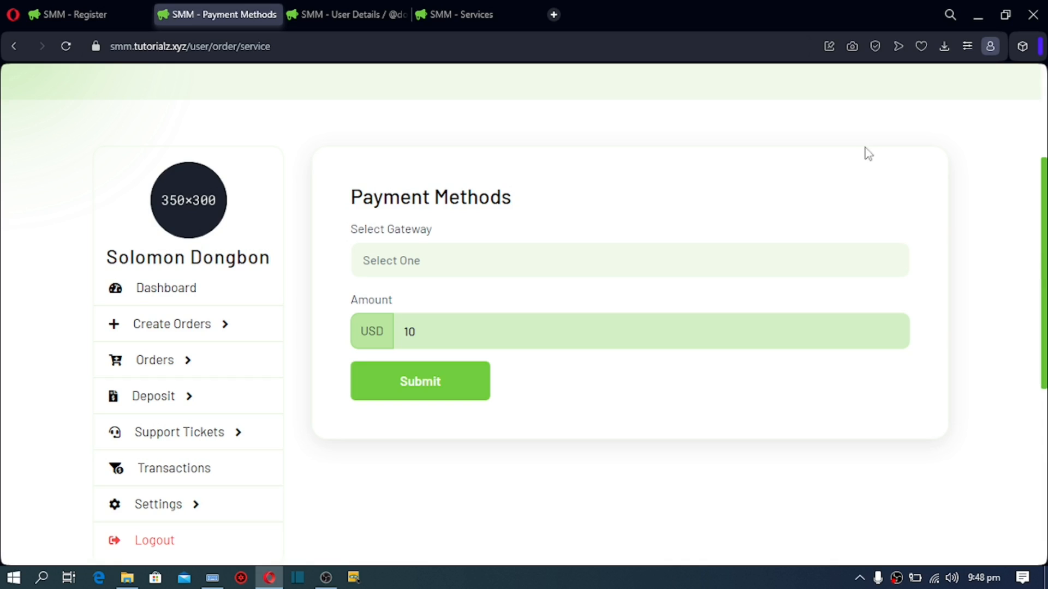
left_click(614, 266)
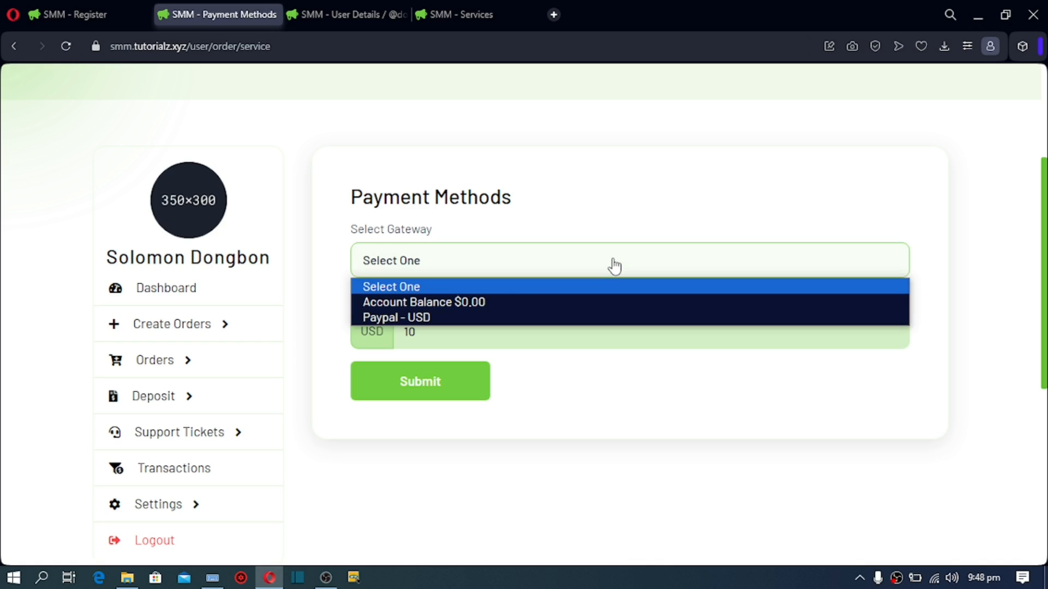
left_click(423, 318)
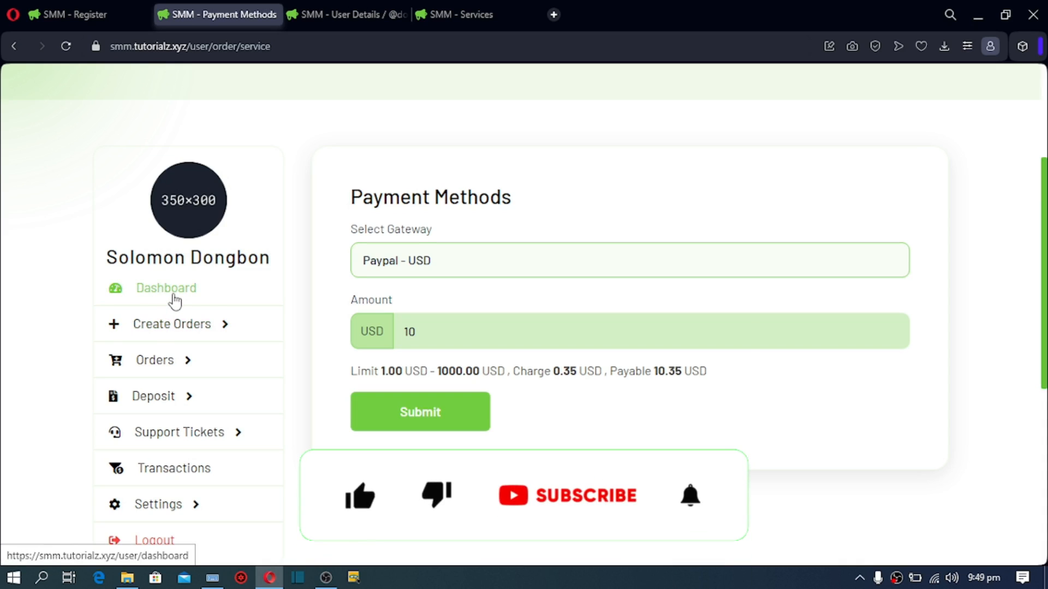
Step: Return to the dashboard and open New Order under Create Orders
left_click(173, 296)
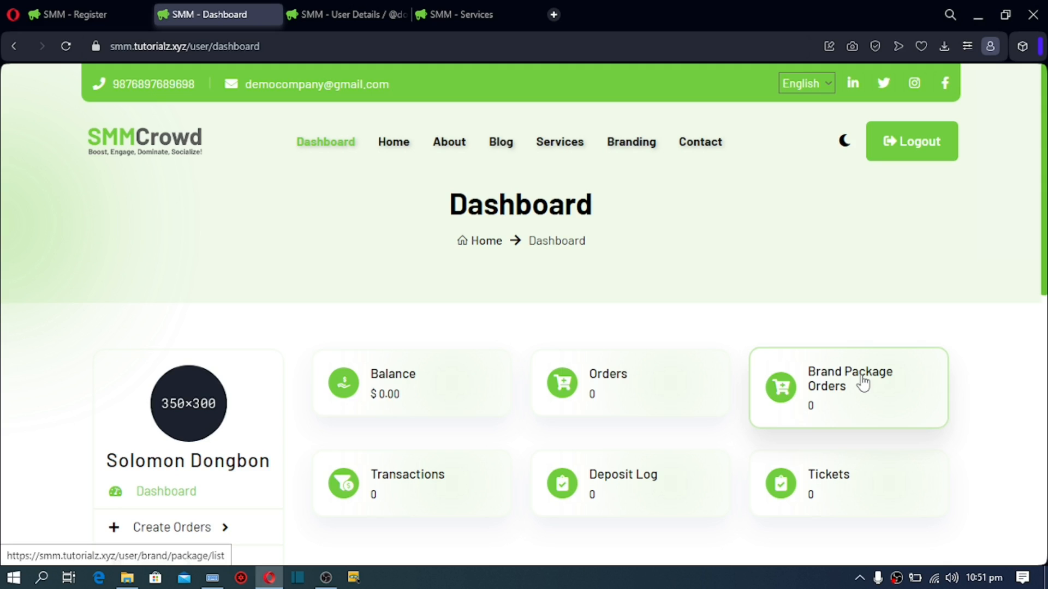
scroll(709, 328, "down", 2)
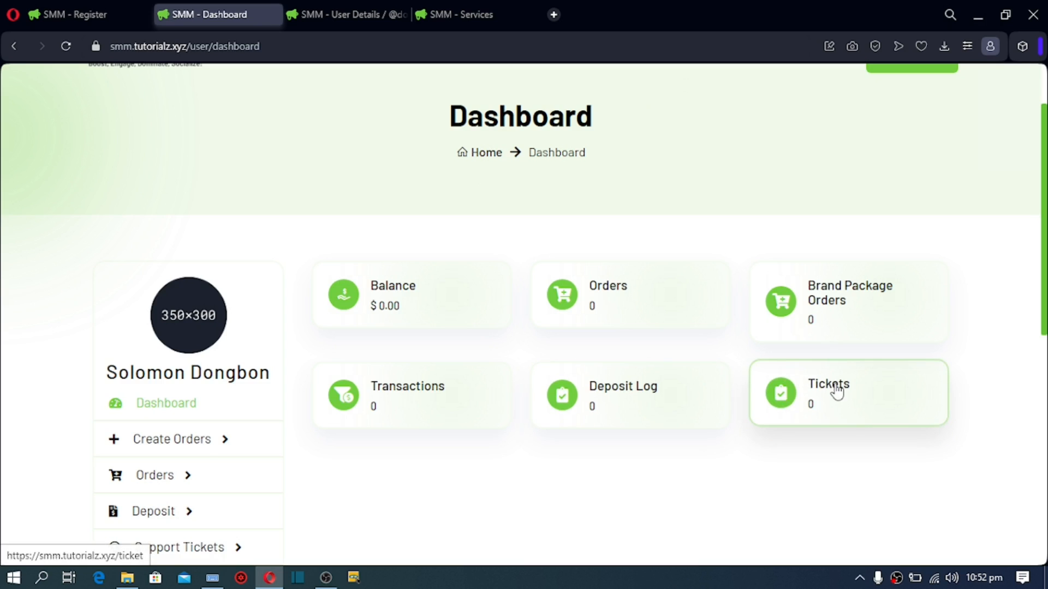
left_click(199, 451)
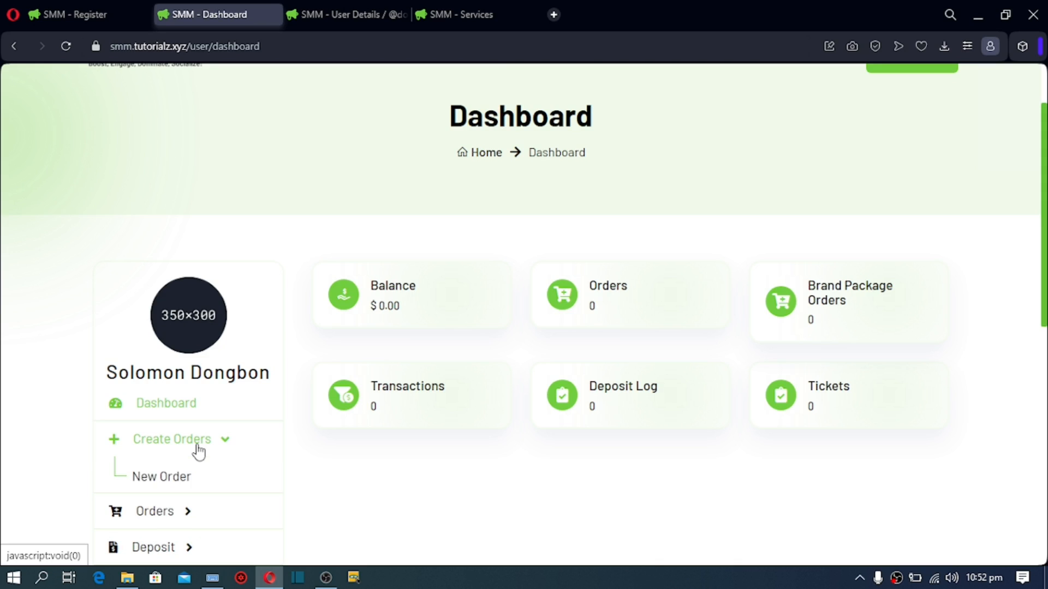
left_click(174, 479)
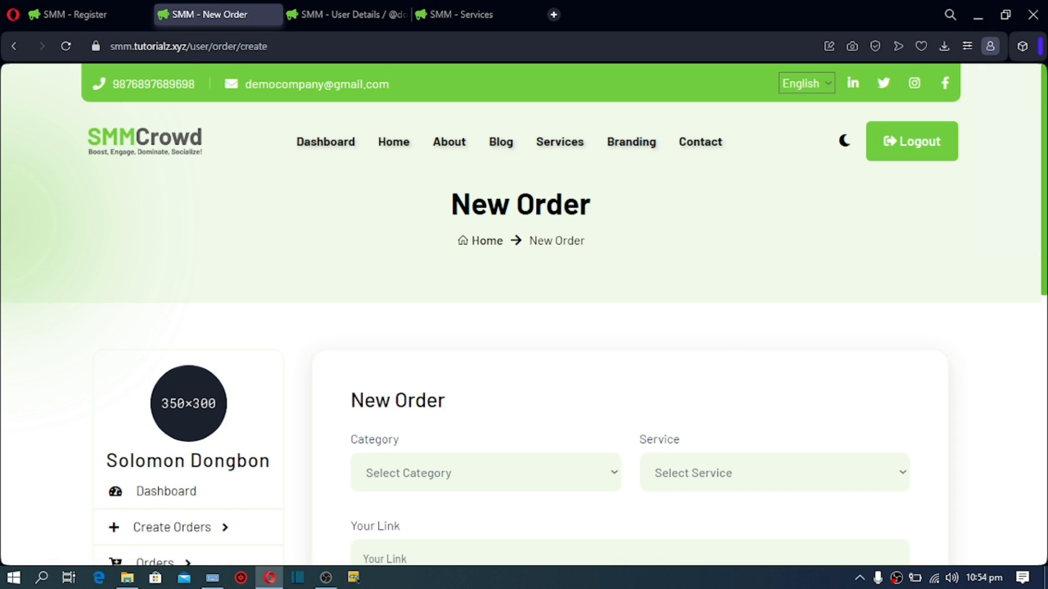
Step: Expand the Orders sidebar menu to list Brand Package Orders through Cancelled
scroll(523, 316, "down", 3)
scroll(524, 316, "down", 2)
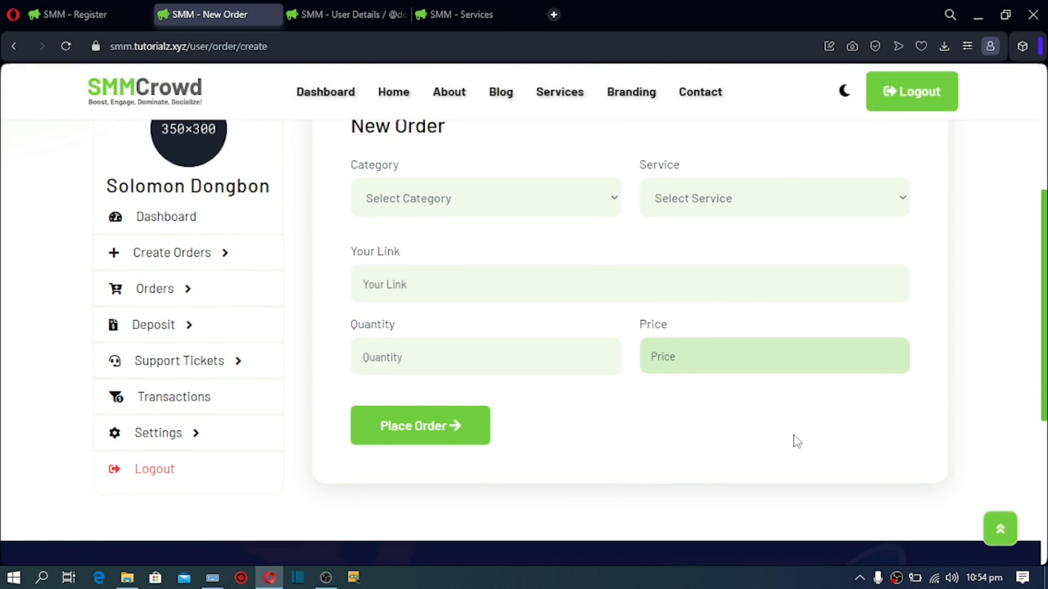
left_click(171, 300)
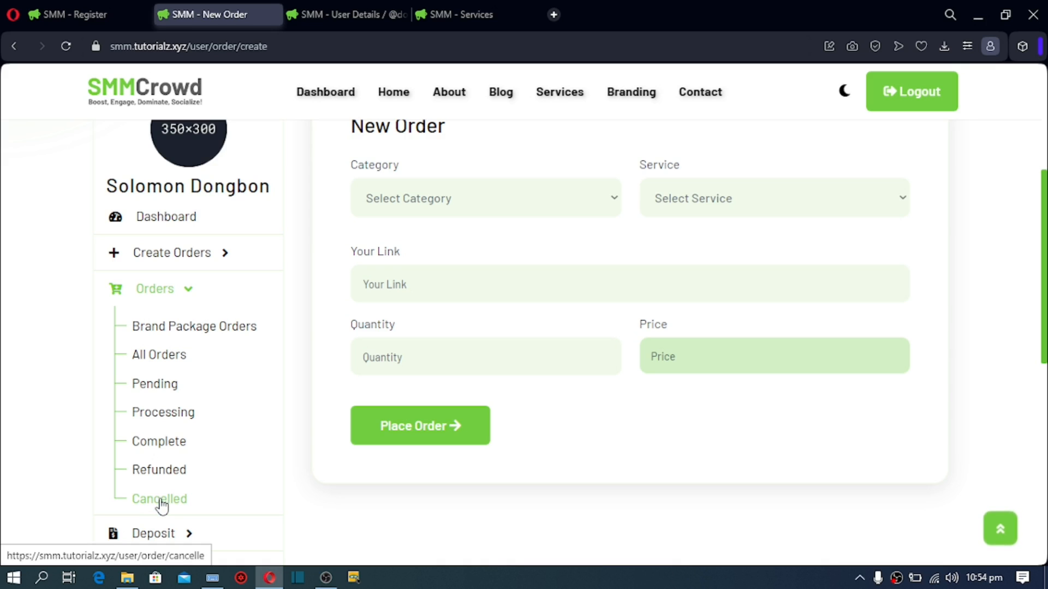
scroll(1045, 341, "down", 5)
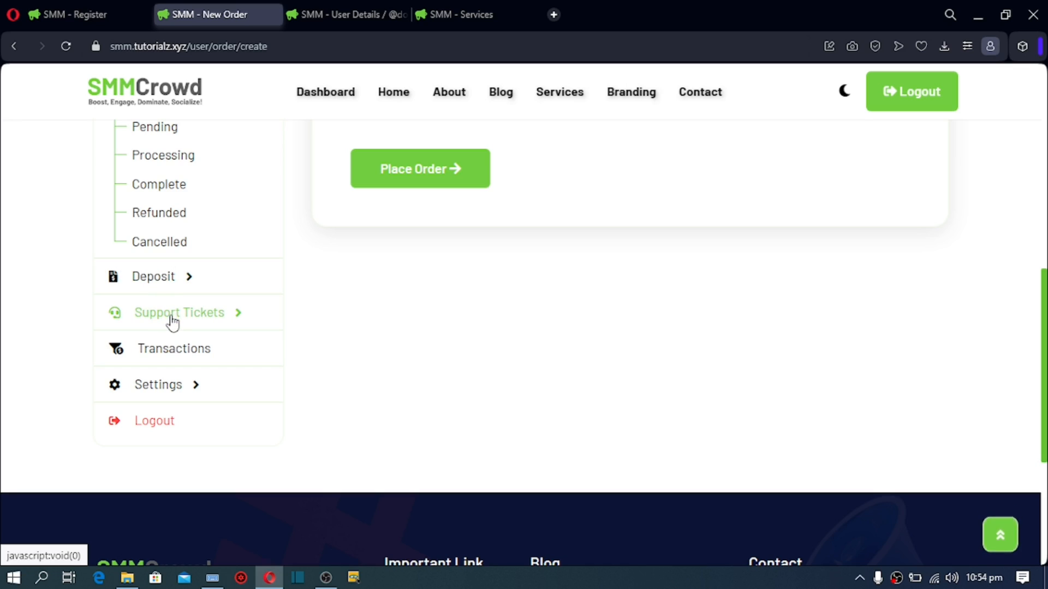
Step: Expand Settings, then change the page address to /admin/dashboard
left_click(176, 385)
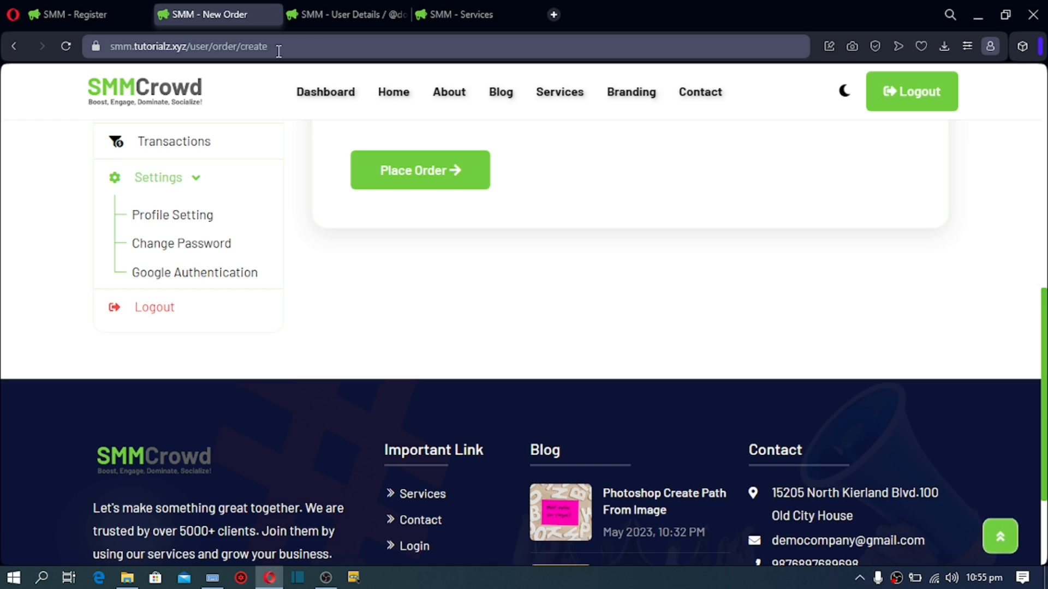
left_click_drag(278, 52, 192, 60)
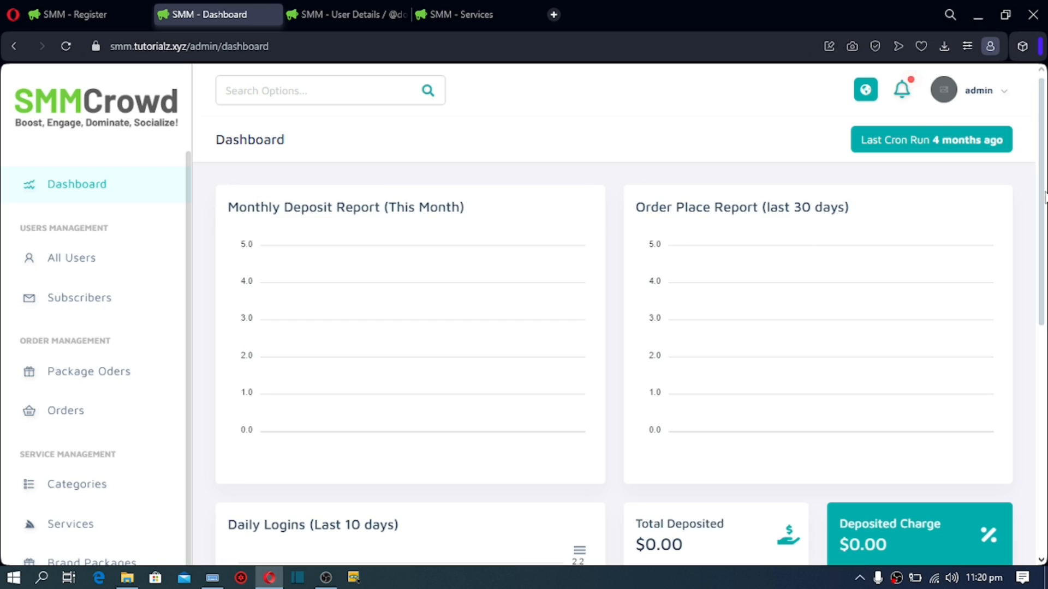
scroll(1044, 197, "down", 4)
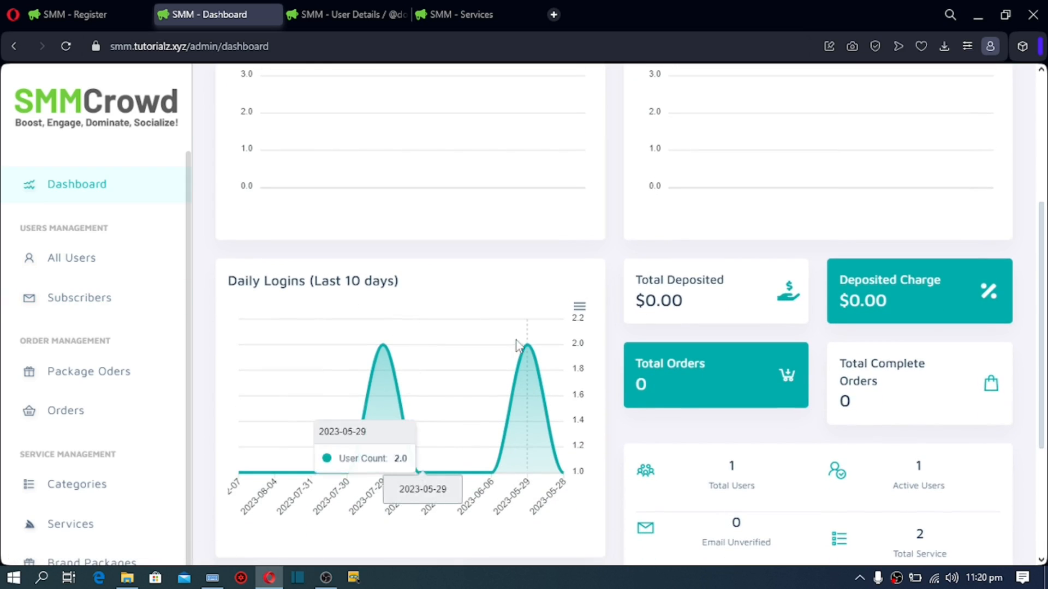
scroll(1043, 287, "down", 3)
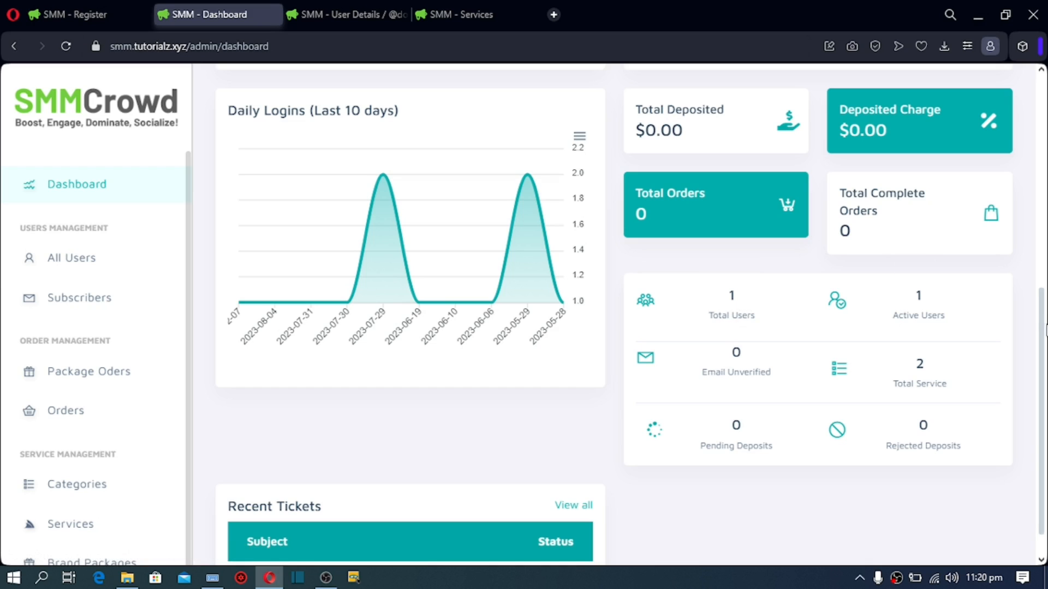
scroll(1044, 330, "down", 1)
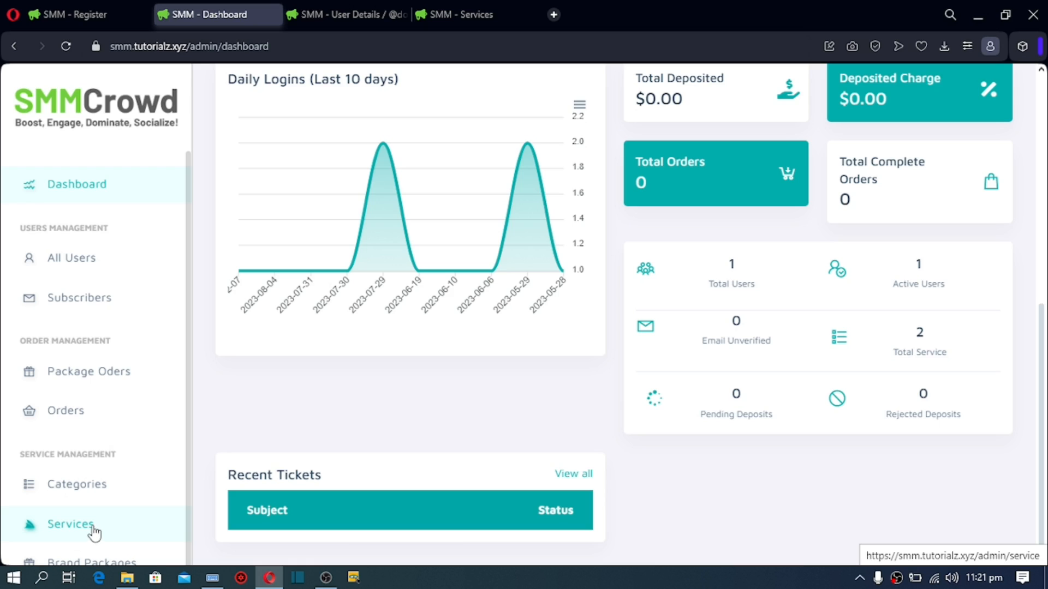
scroll(94, 532, "down", 3)
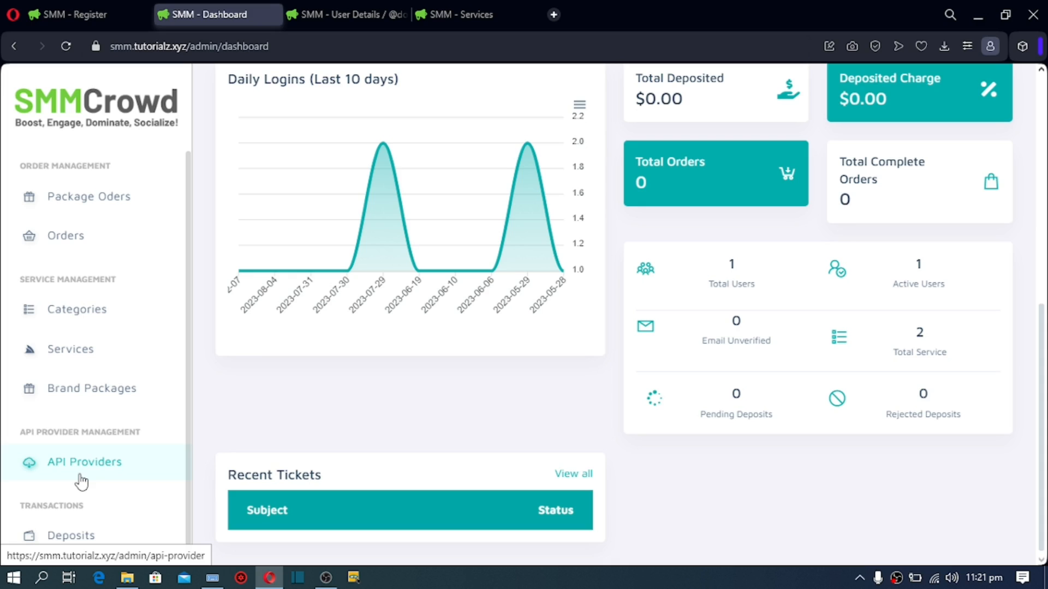
scroll(81, 481, "down", 3)
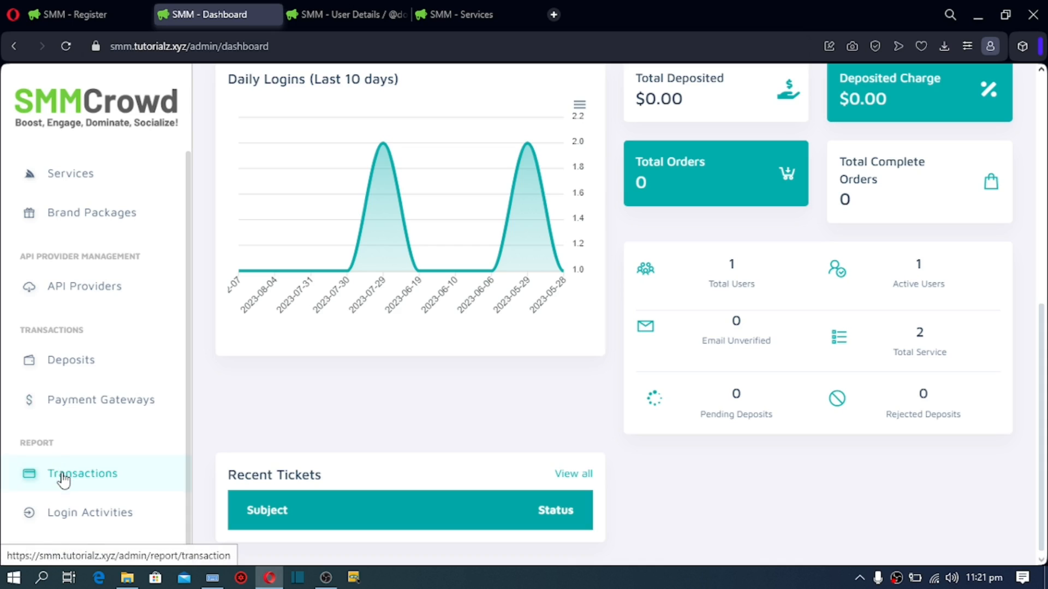
scroll(63, 480, "down", 2)
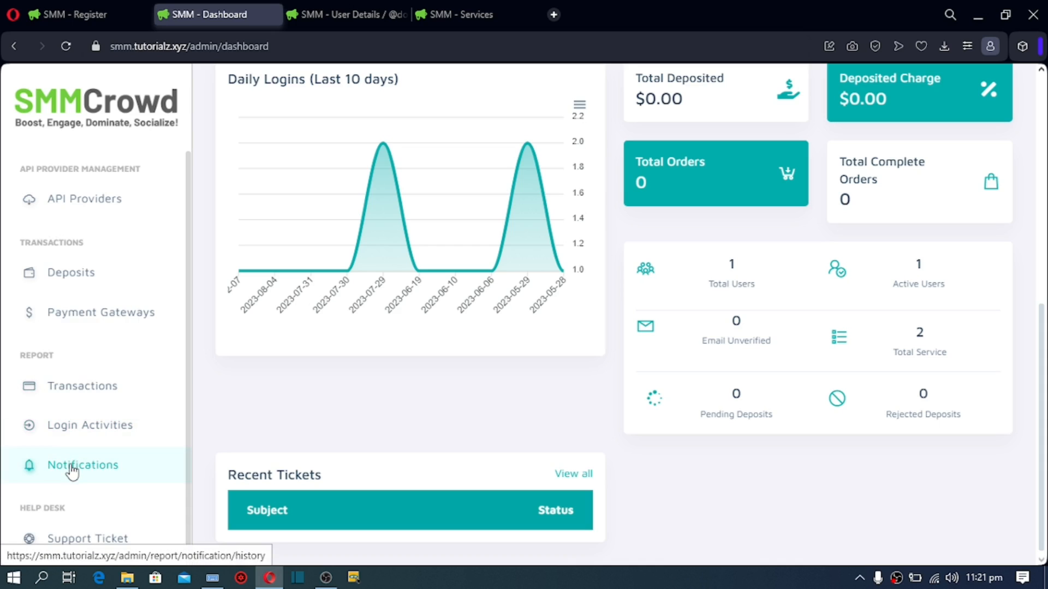
scroll(72, 472, "down", 8)
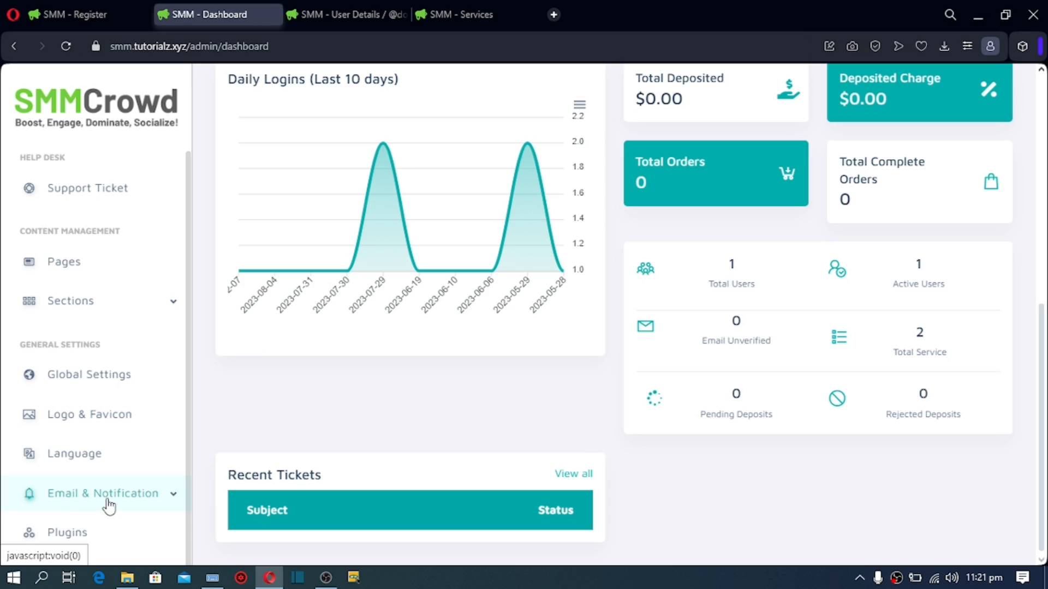
Step: Scroll the admin sidebar down toward the SEO section
scroll(109, 506, "down", 2)
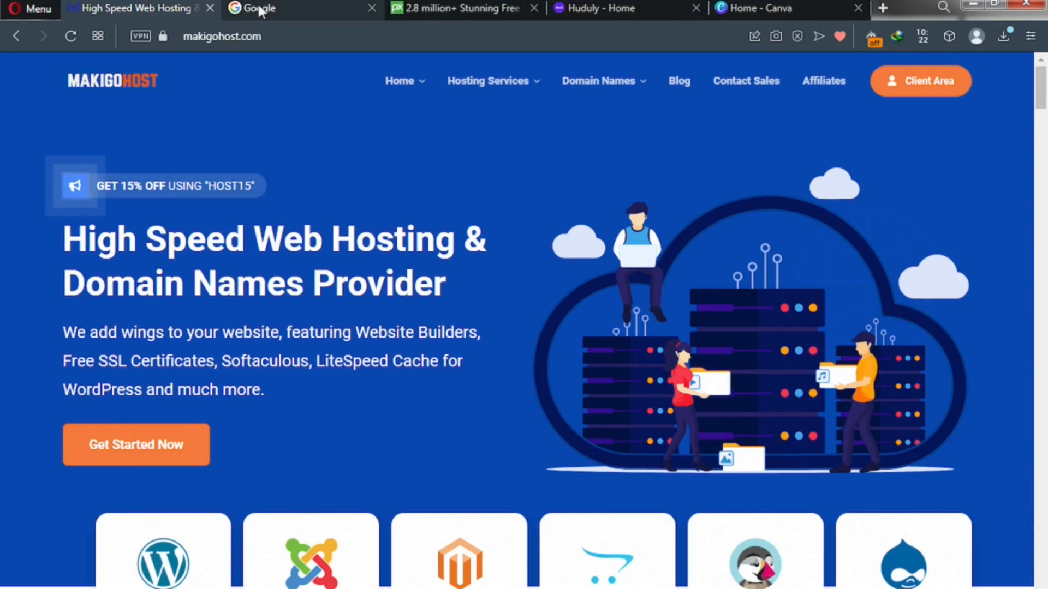
Step: Cycle through the Google, Pixabay, Huduly and Canva tabs, then bring up the Hosting Services menu
left_click(261, 11)
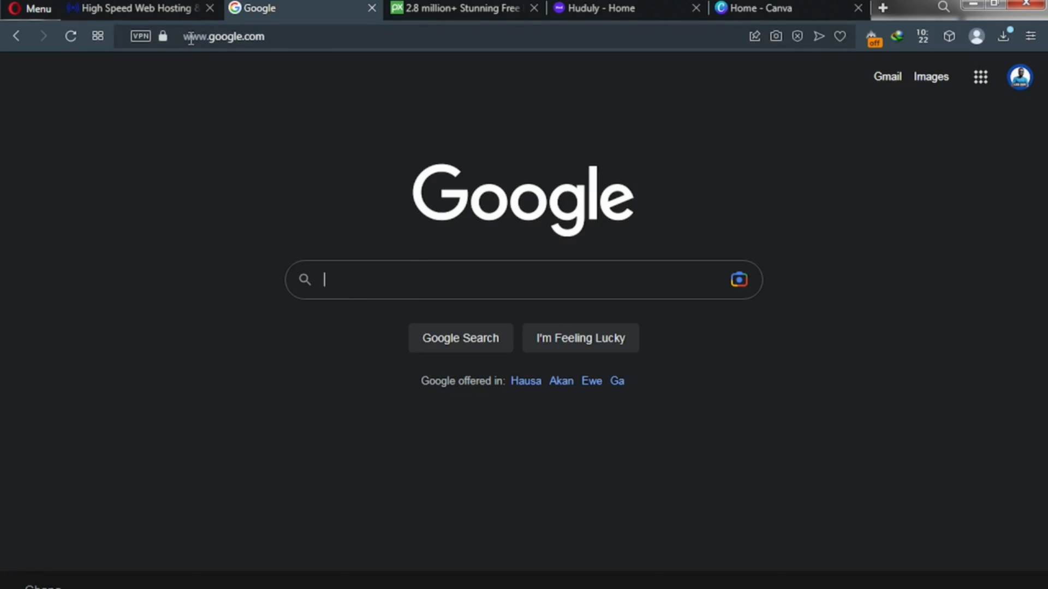
left_click(272, 38)
left_click(272, 38)
key("ctrl+Tab")
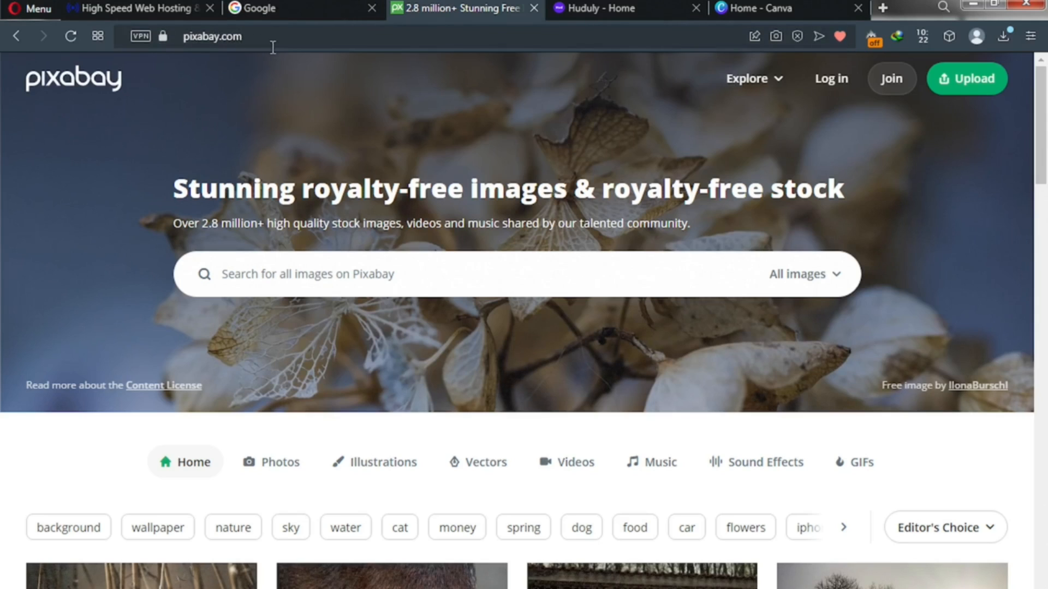
left_click(579, 10)
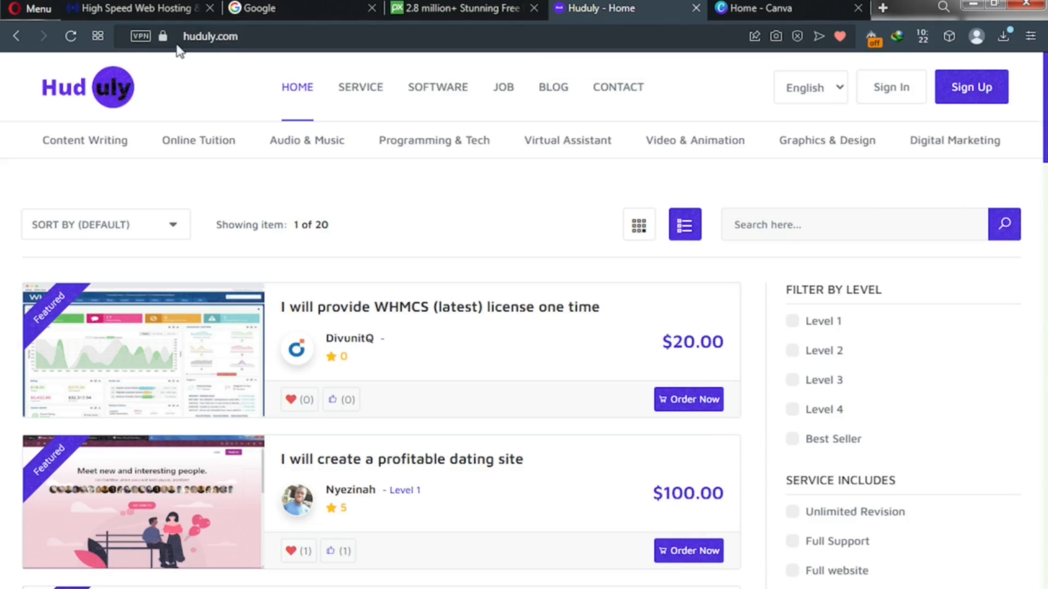
left_click(728, 8)
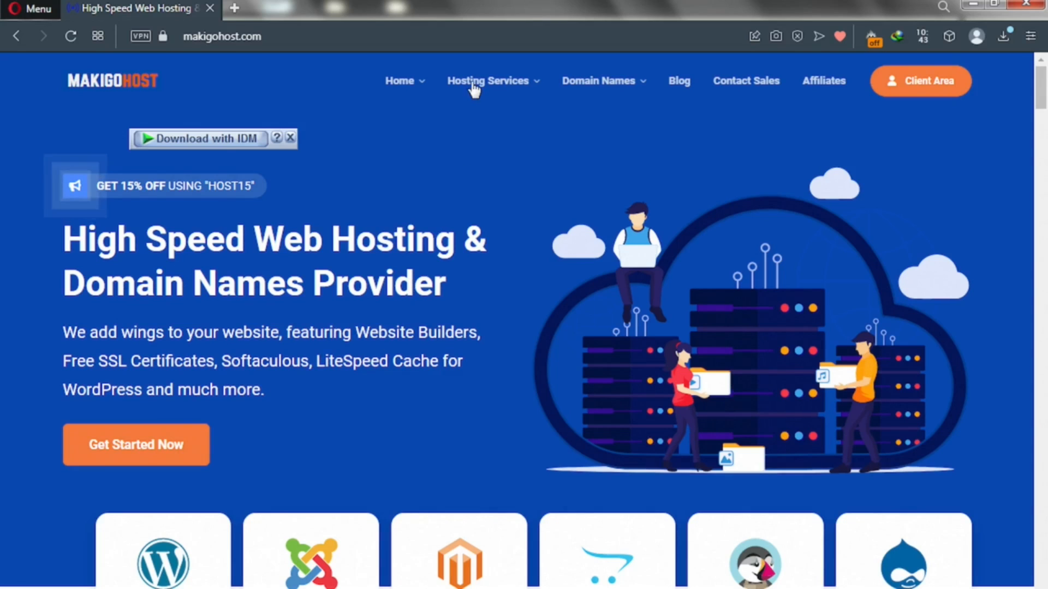
mouse_move(473, 87)
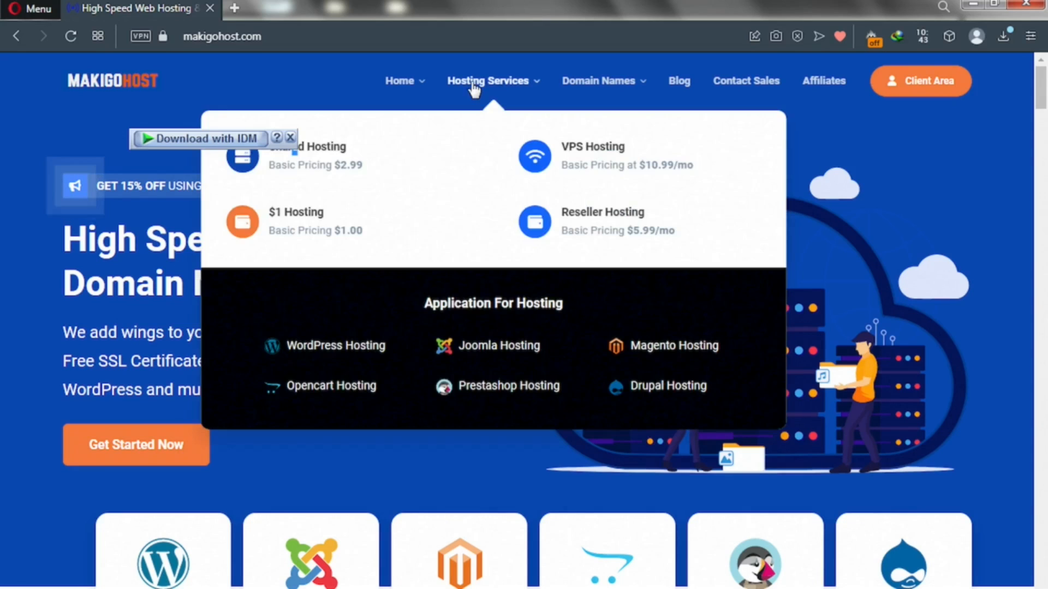
Step: Review the Go Basic $2.99, Standard $4.99 and Go Unlimited $9.99 shared plans, then open a new tab
left_click(313, 159)
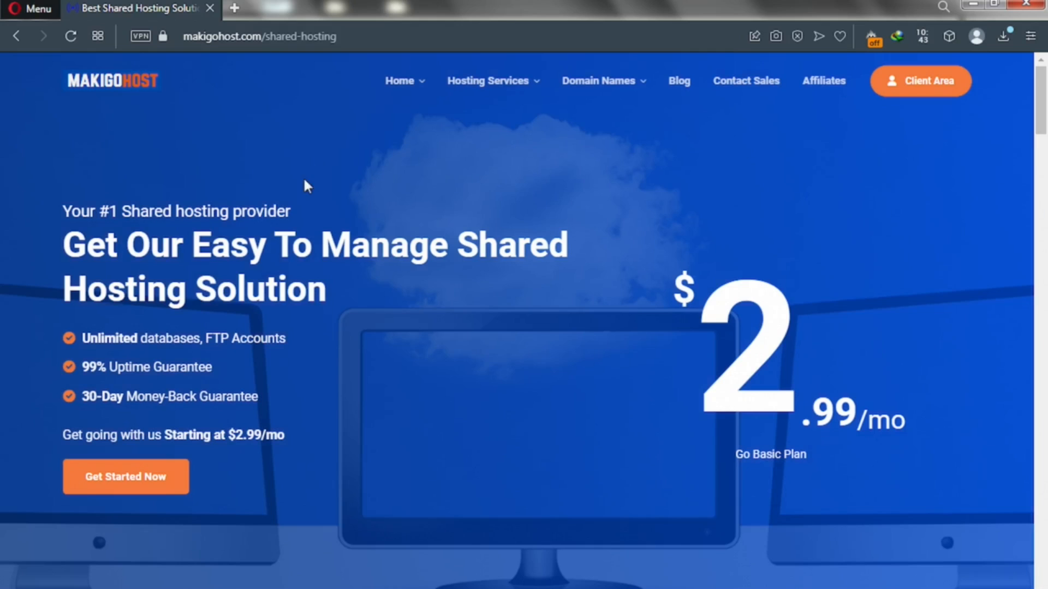
scroll(290, 313, "down", 1)
scroll(290, 316, "down", 8)
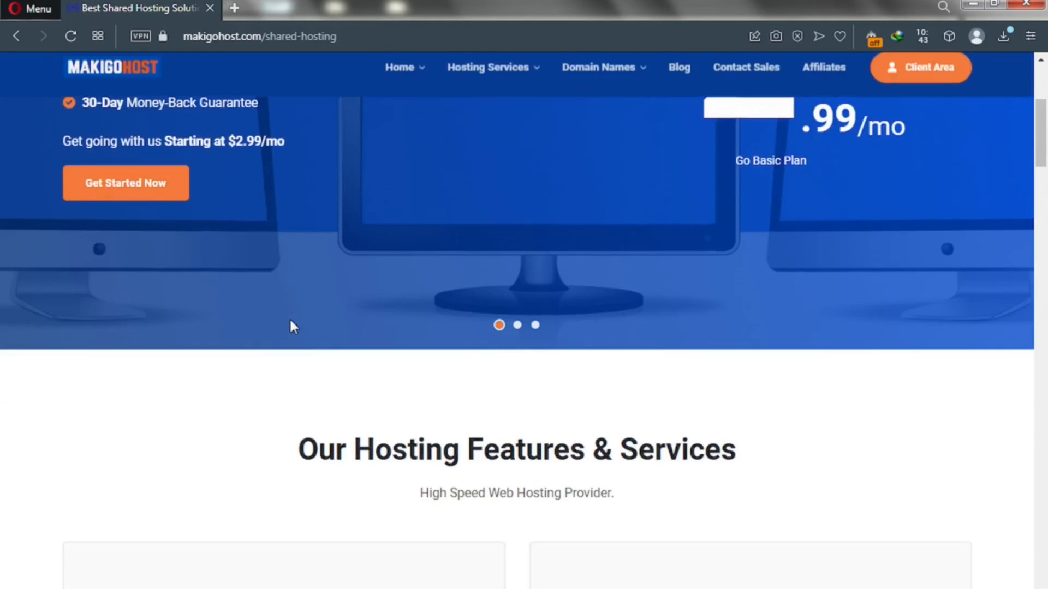
scroll(290, 322, "down", 10)
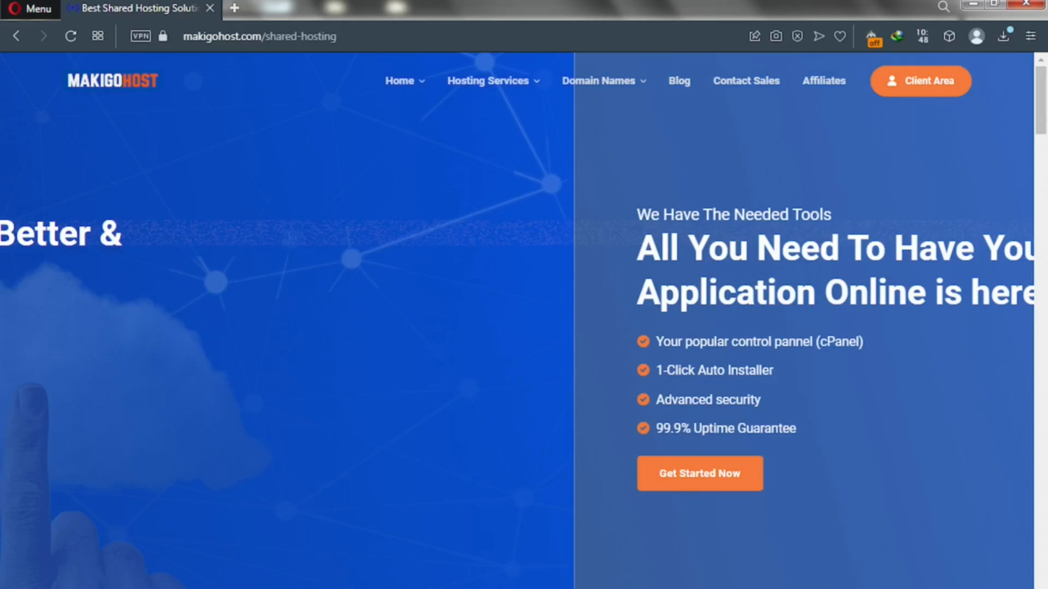
scroll(450, 310, "down", 10)
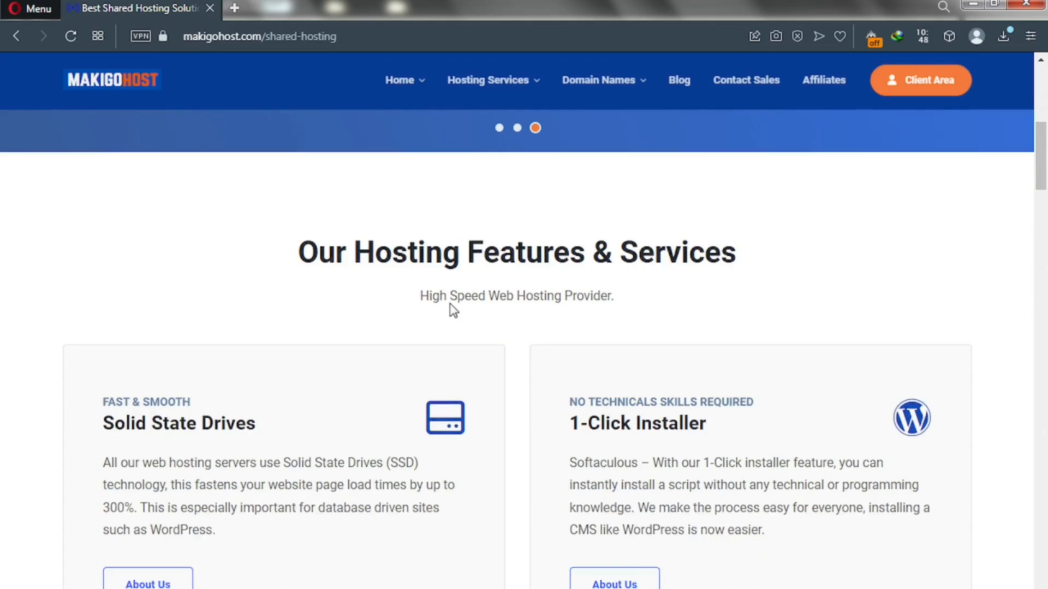
scroll(450, 310, "down", 10)
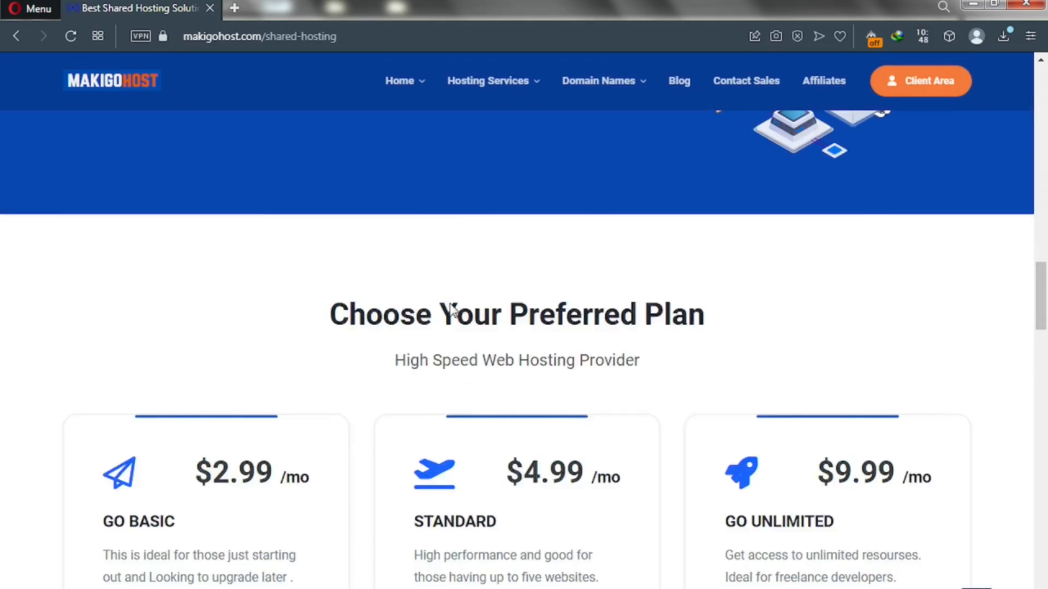
scroll(451, 303, "up", 2)
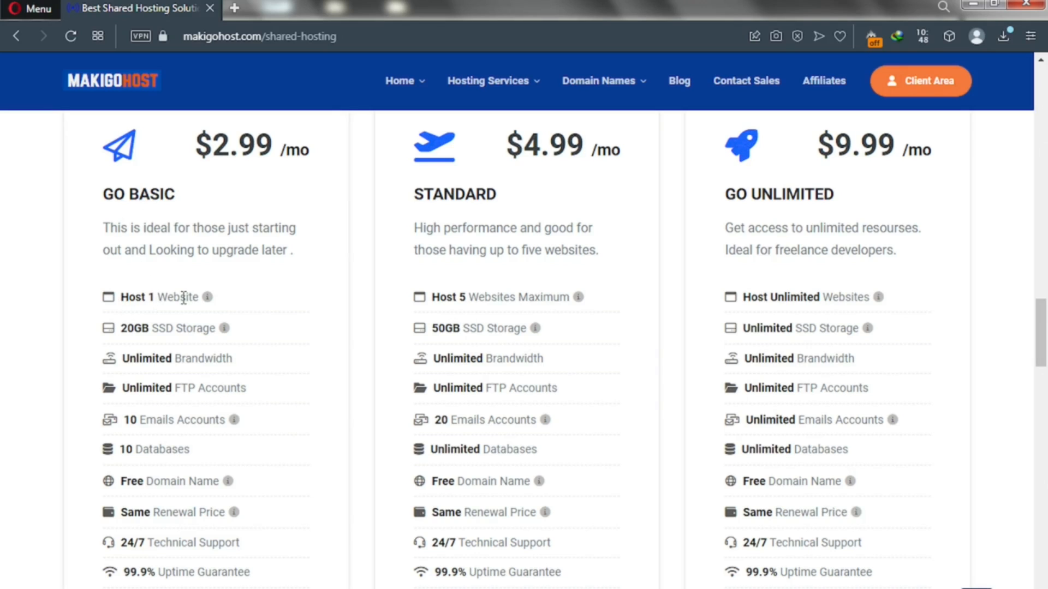
key("ctrl+t")
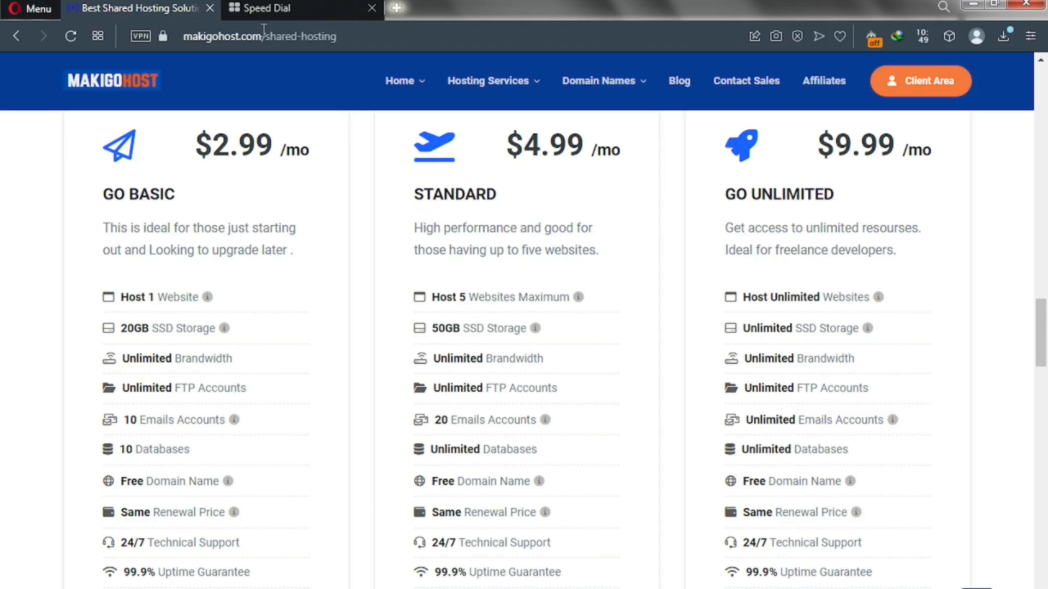
Step: Search Google images for 'SSD VS HDD', view the Avast chart, then return to the plans
left_click(267, 12)
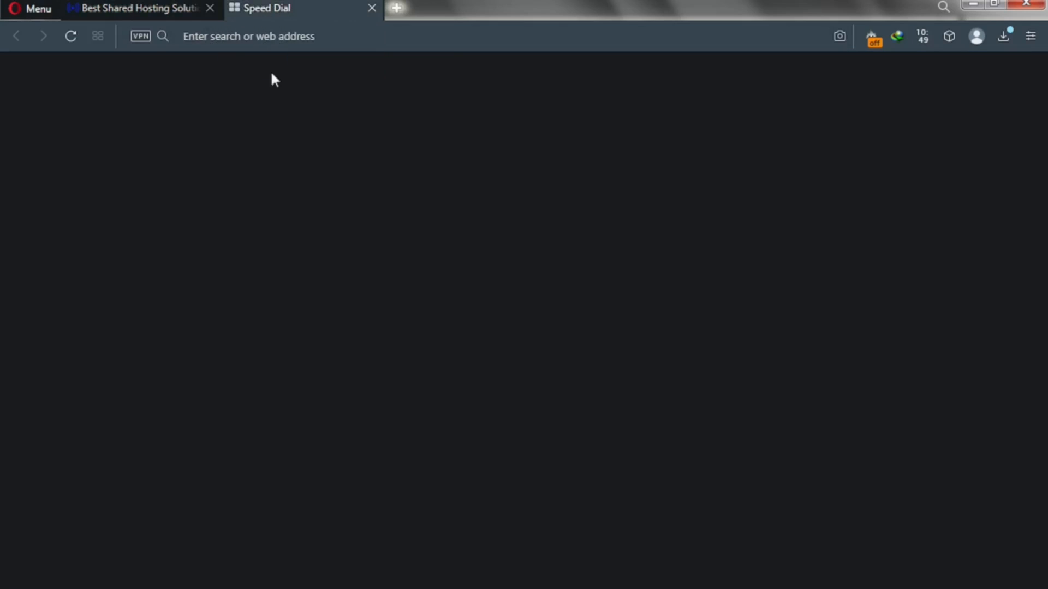
left_click(364, 123)
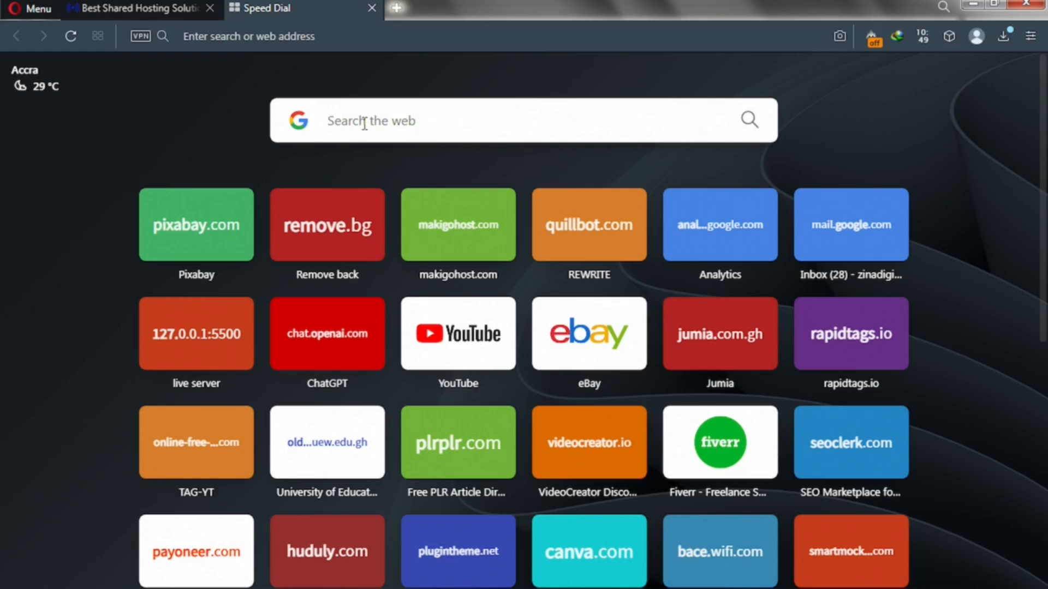
type("SSD VS HDD")
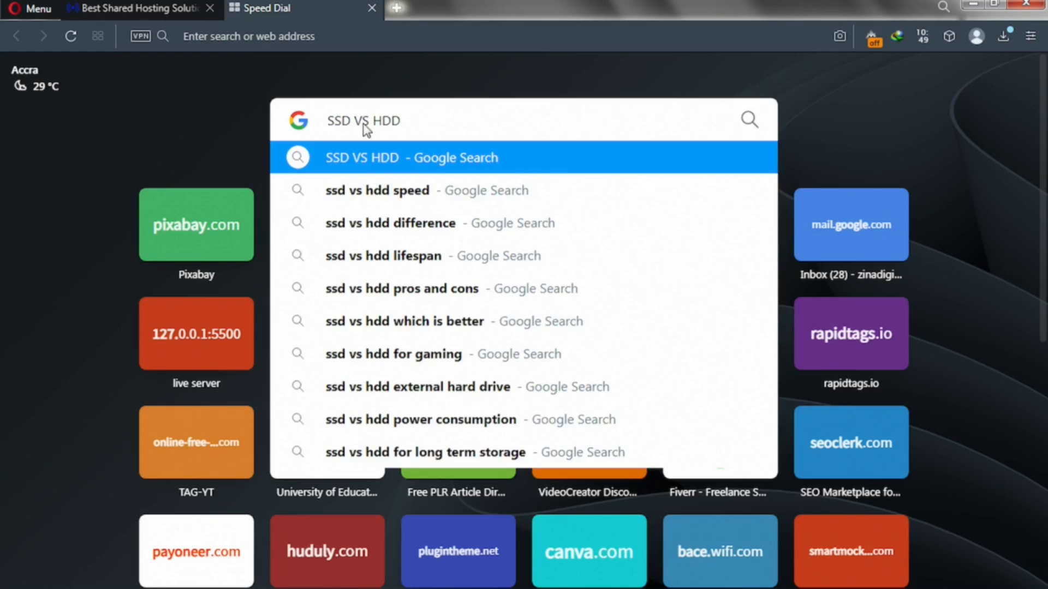
key("Return")
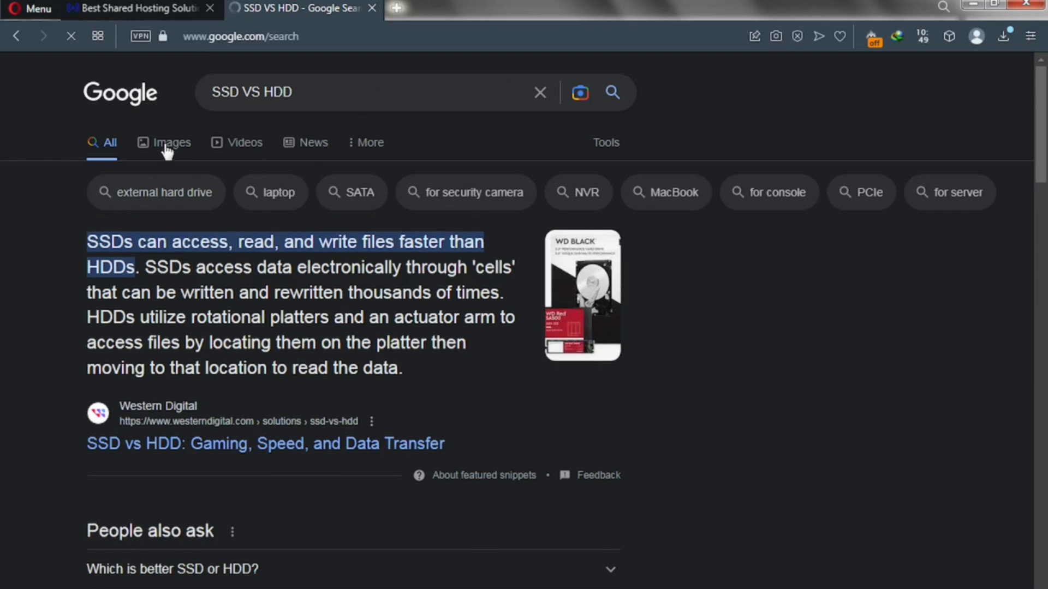
left_click(169, 152)
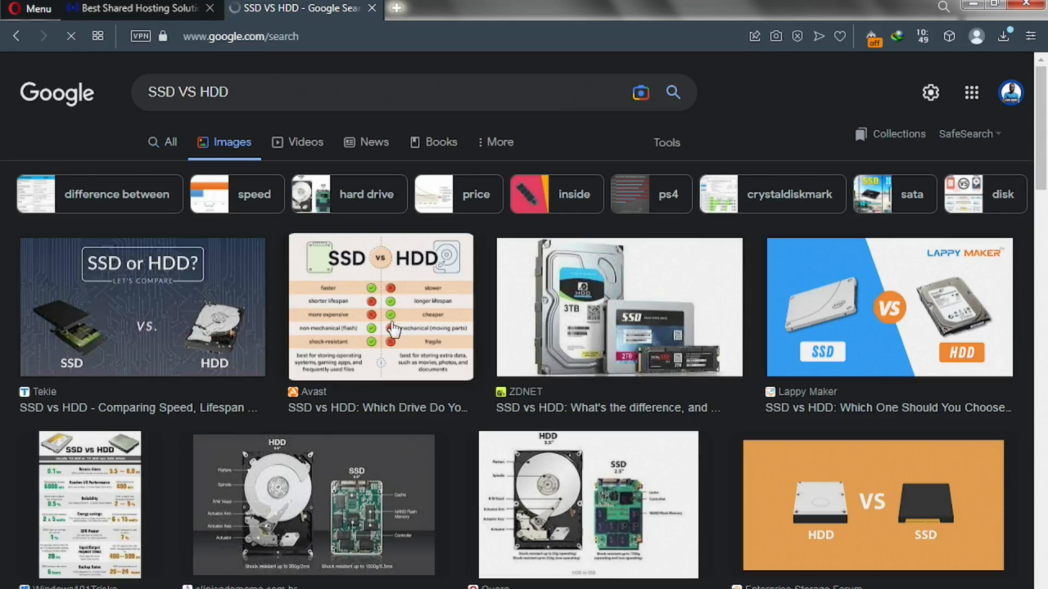
left_click(372, 323)
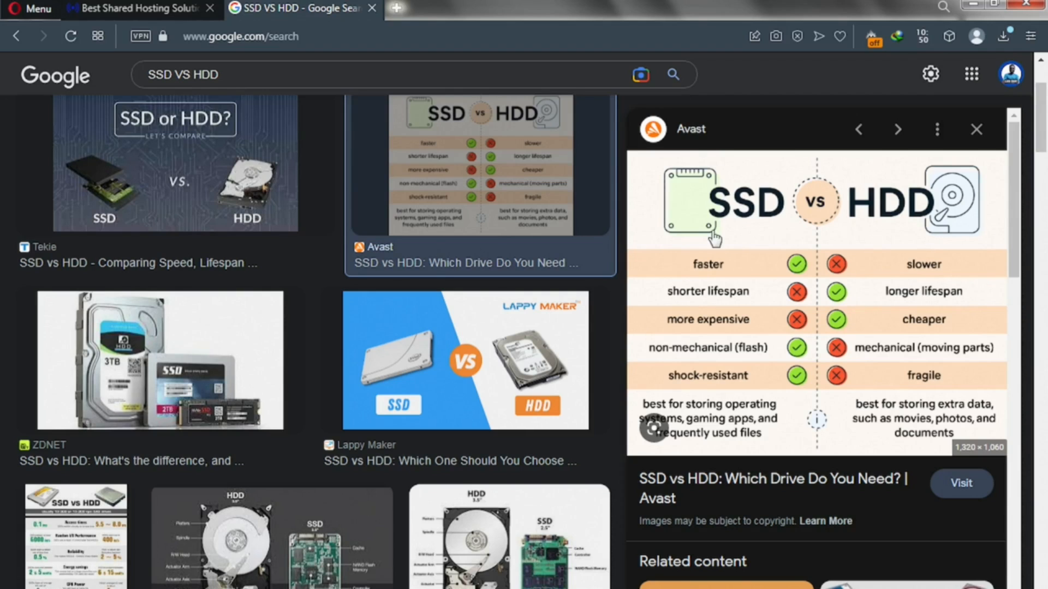
left_click(170, 17)
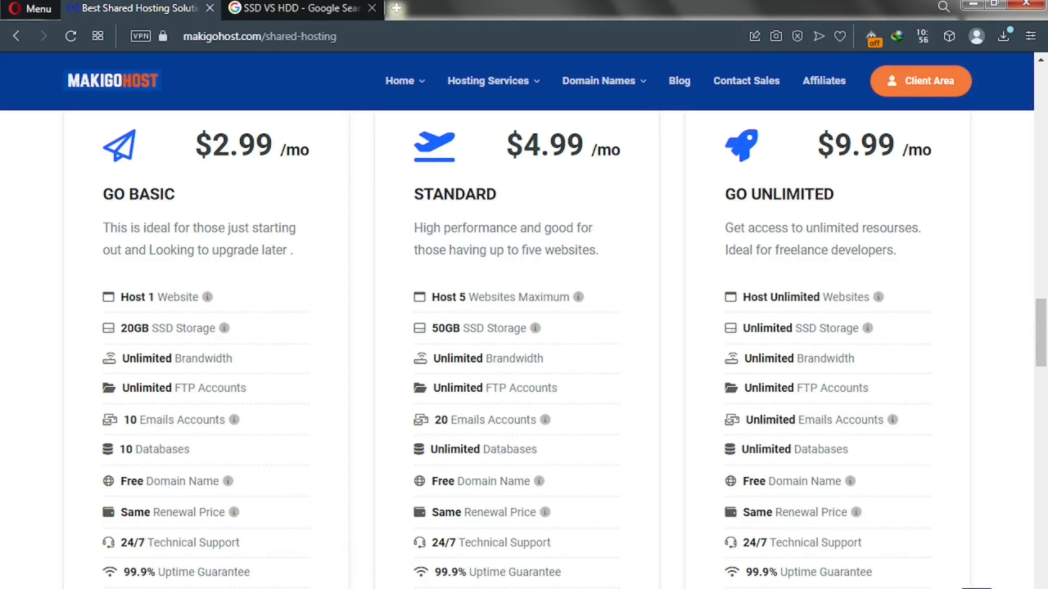
Step: Check the Free Domain Name info and scroll through the Go Basic features to ORDER NOW
mouse_move(222, 485)
scroll(212, 566, "down", 2)
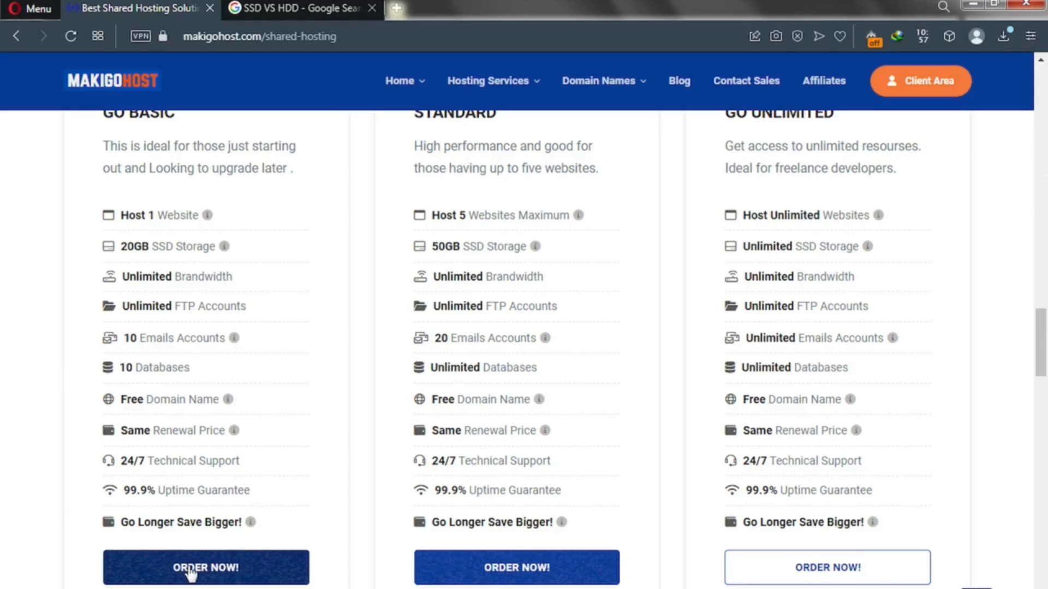
scroll(166, 257, "up", 4)
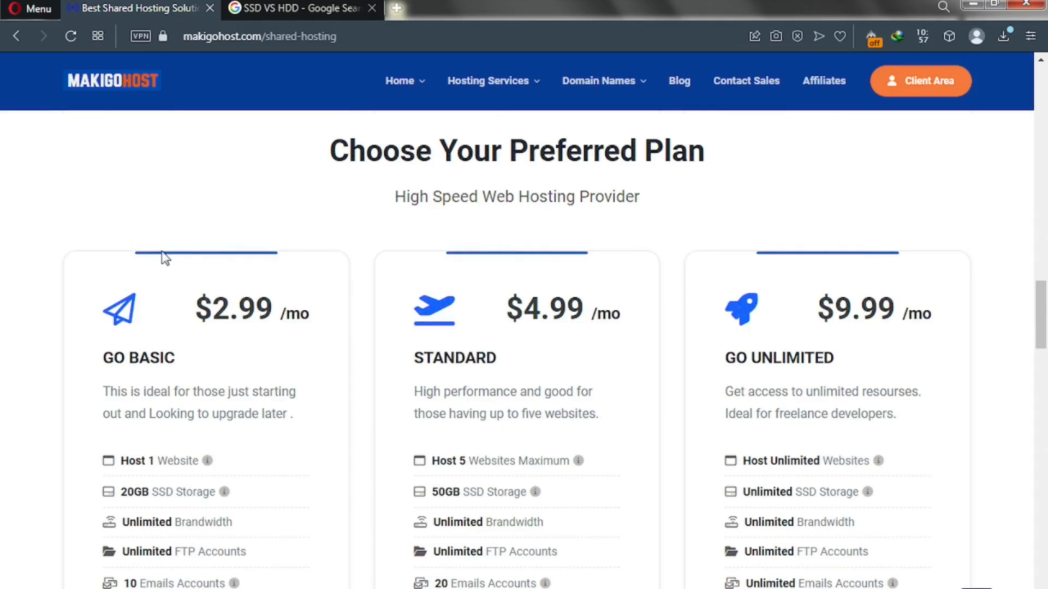
scroll(169, 364, "down", 3)
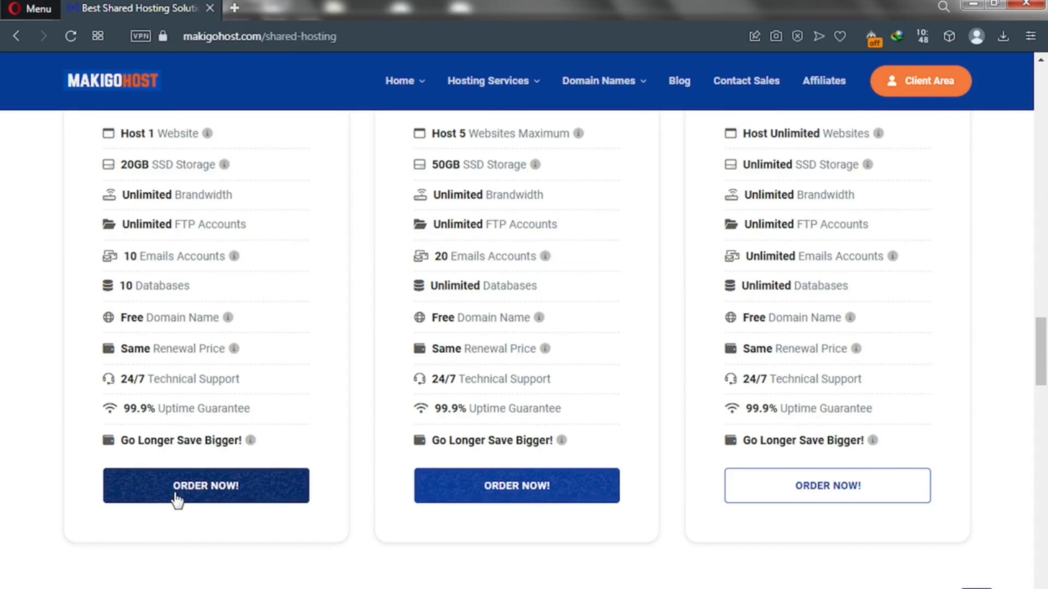
Step: Order Go Basic and look at the transfer and existing-domain options before choosing to register a new domain
left_click(175, 494)
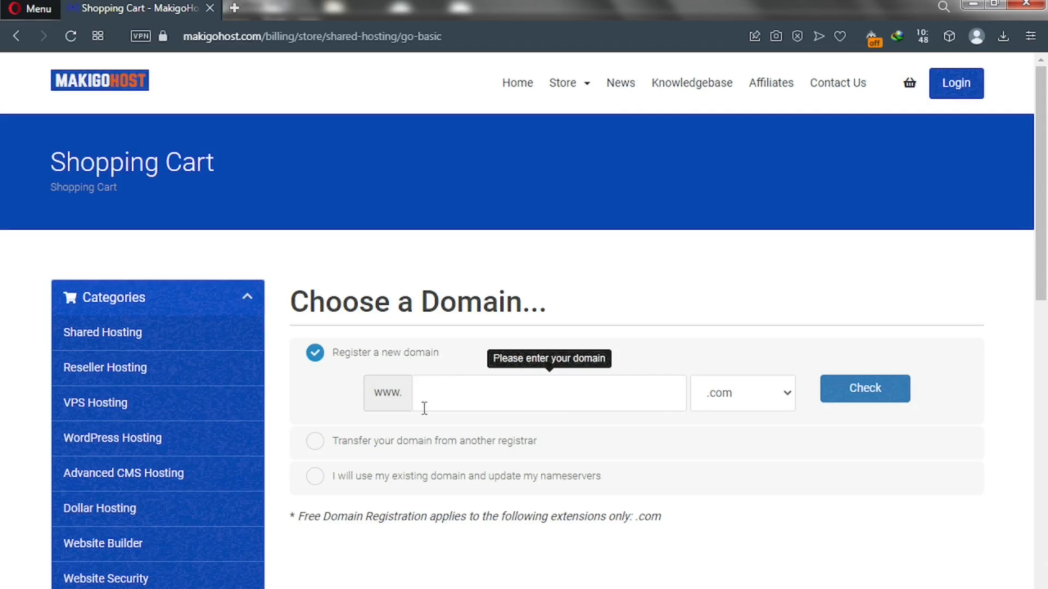
left_click(315, 442)
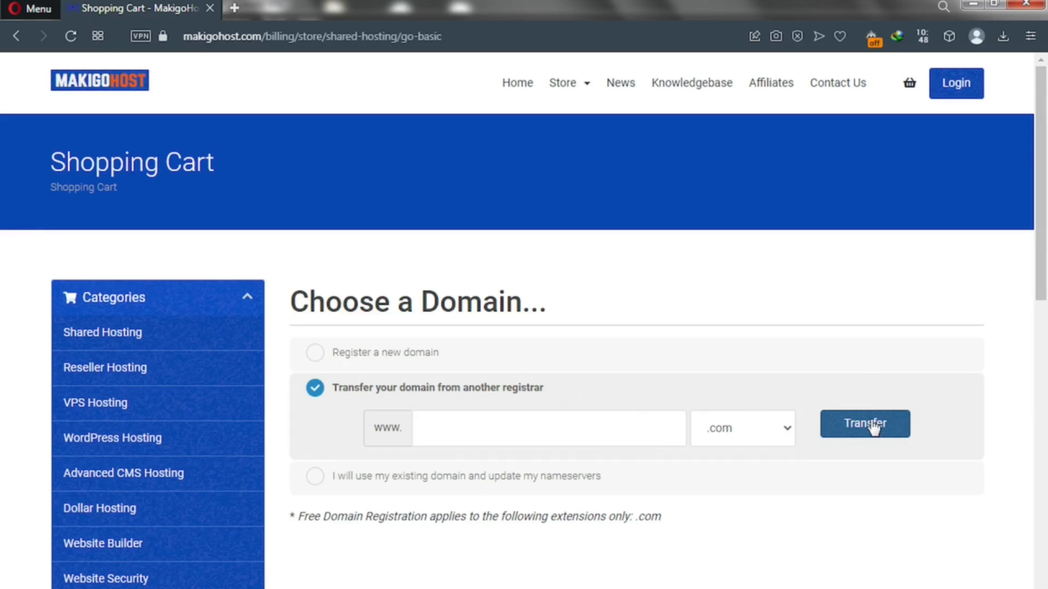
left_click(315, 478)
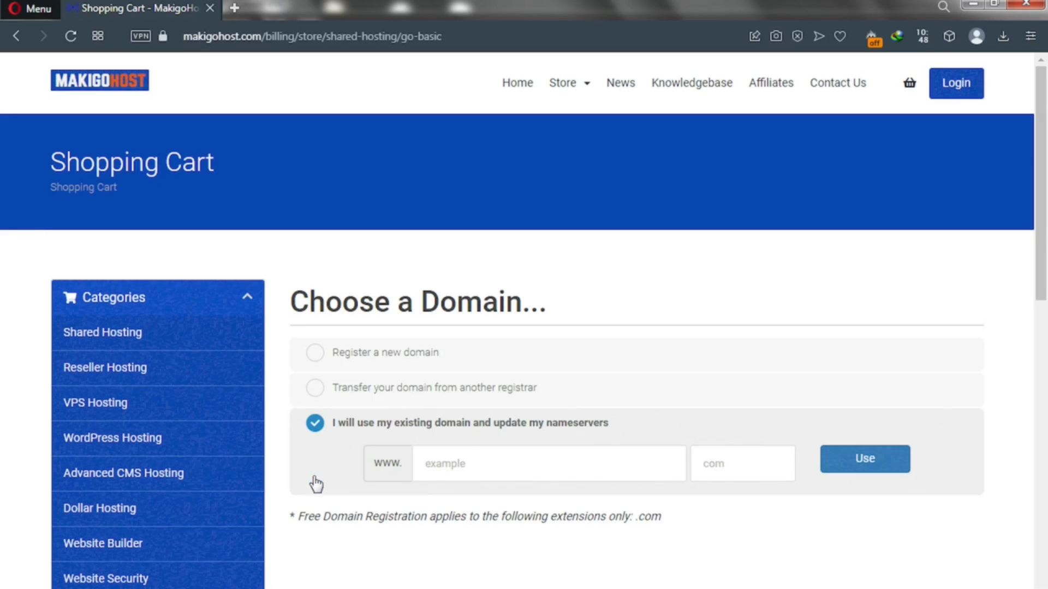
left_click(481, 469)
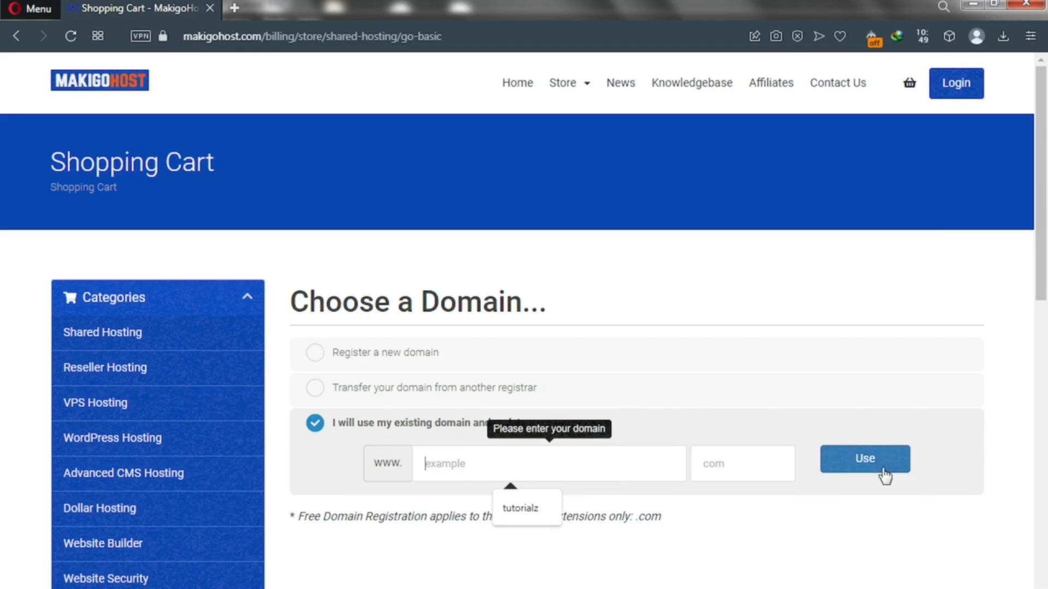
left_click(312, 354)
left_click(435, 391)
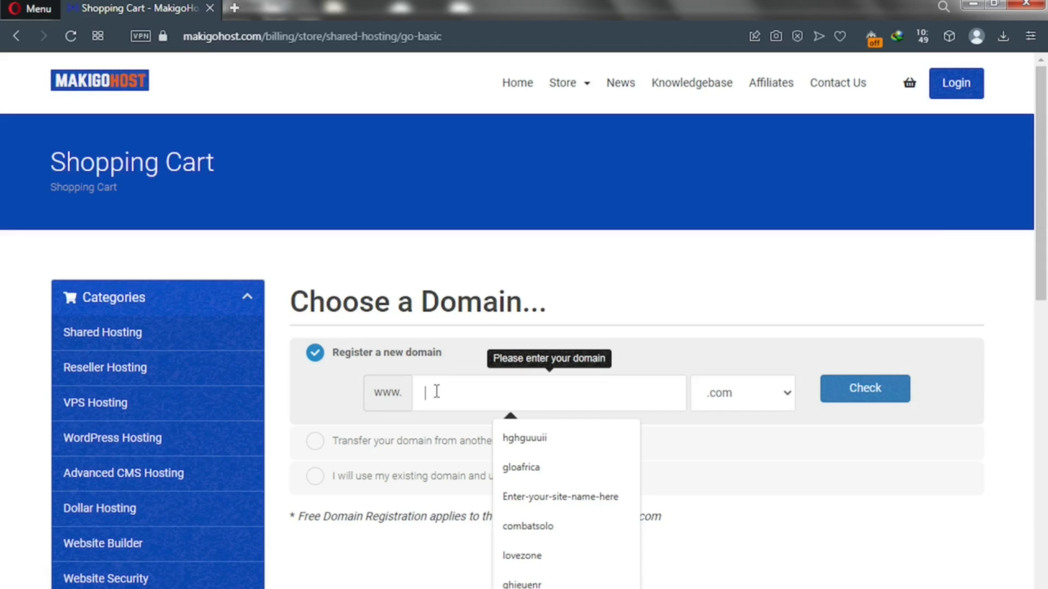
Step: Check whether solotest.com is available, keeping .com as the extension
type("sdotest")
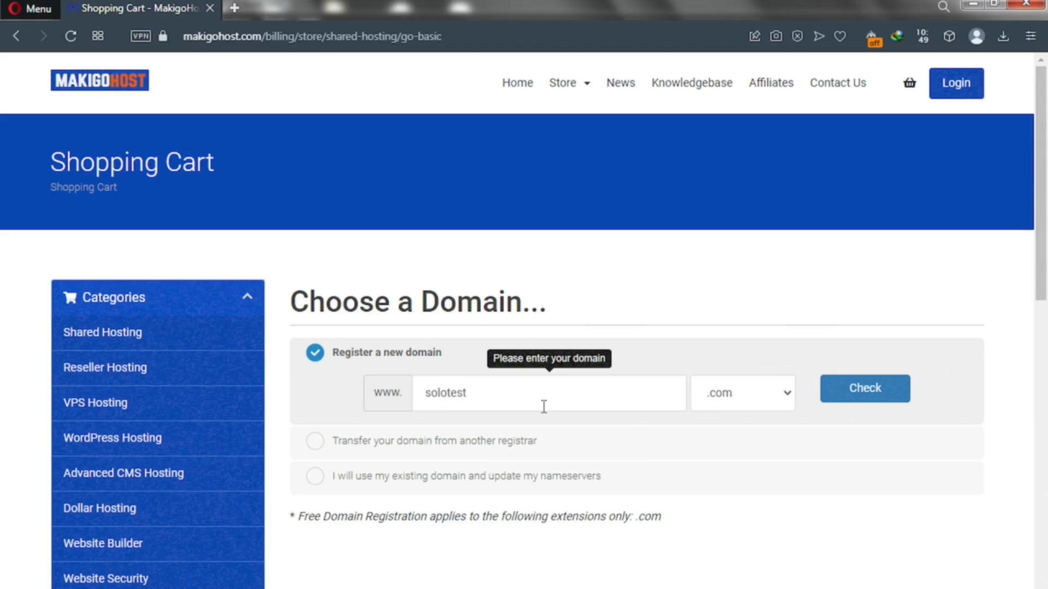
left_click(753, 405)
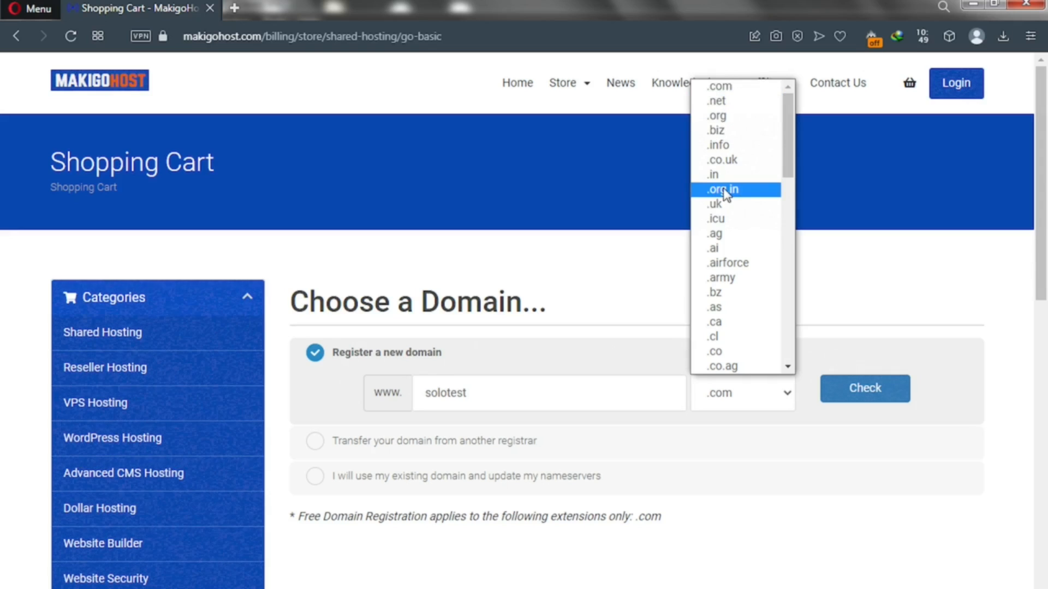
left_click(606, 303)
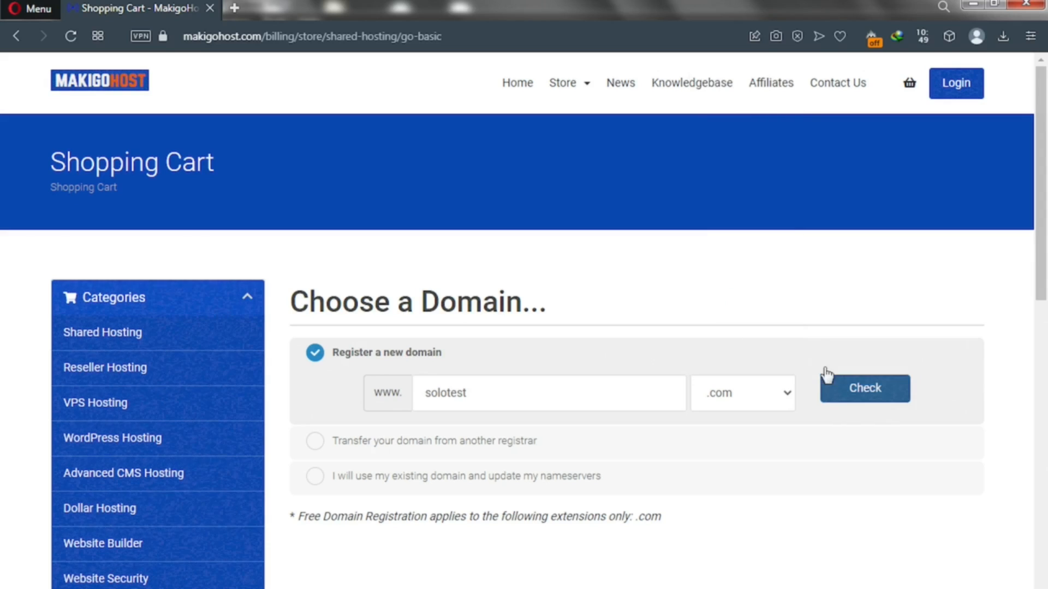
left_click(844, 393)
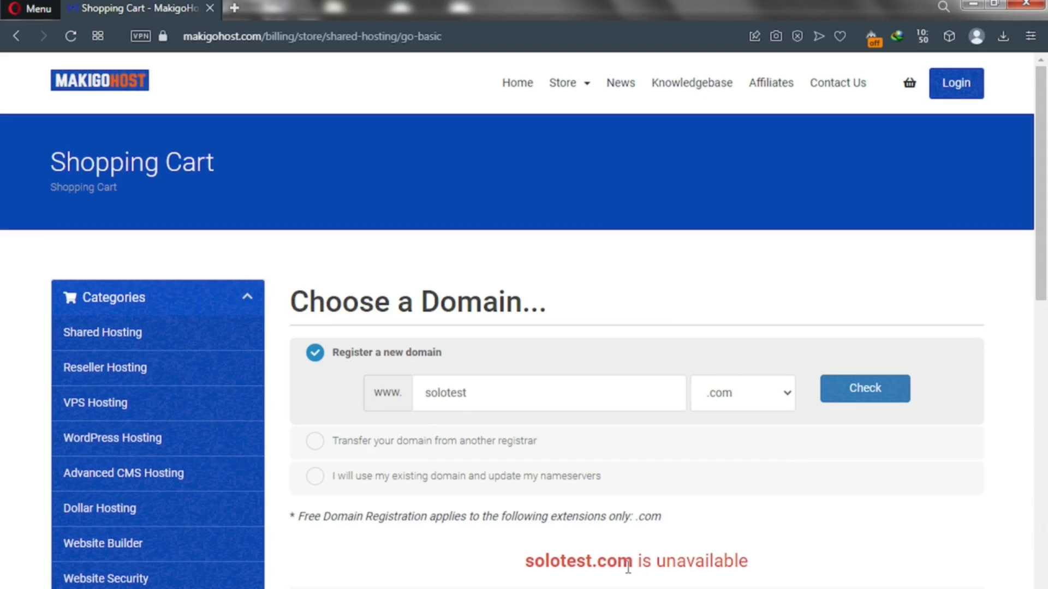
Step: Check google.com availability, then replace the domain name with solotutorialz
left_click_drag(632, 561, 528, 561)
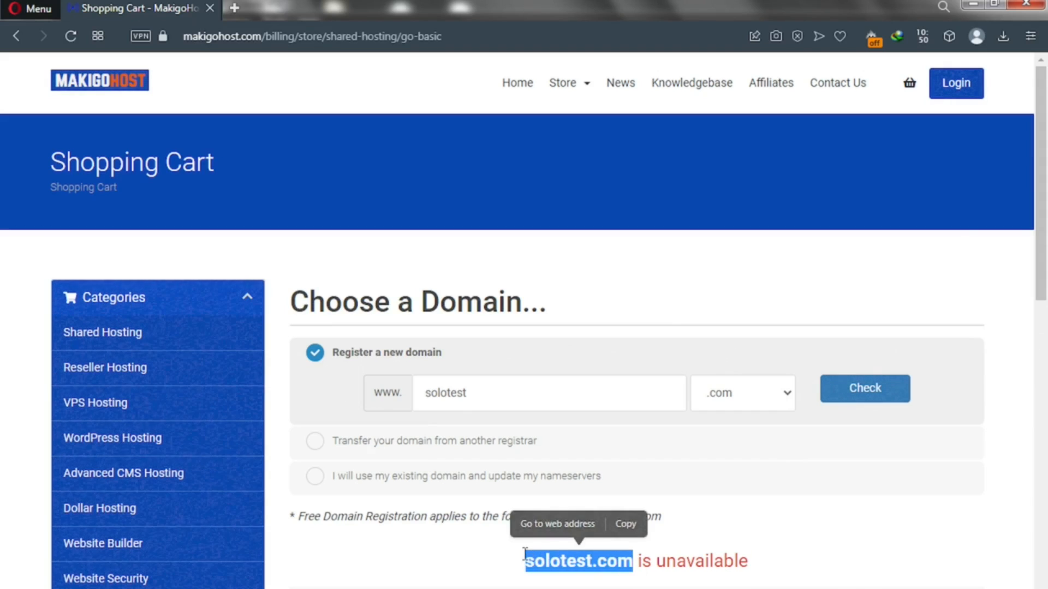
left_click(467, 392)
double_click(413, 391)
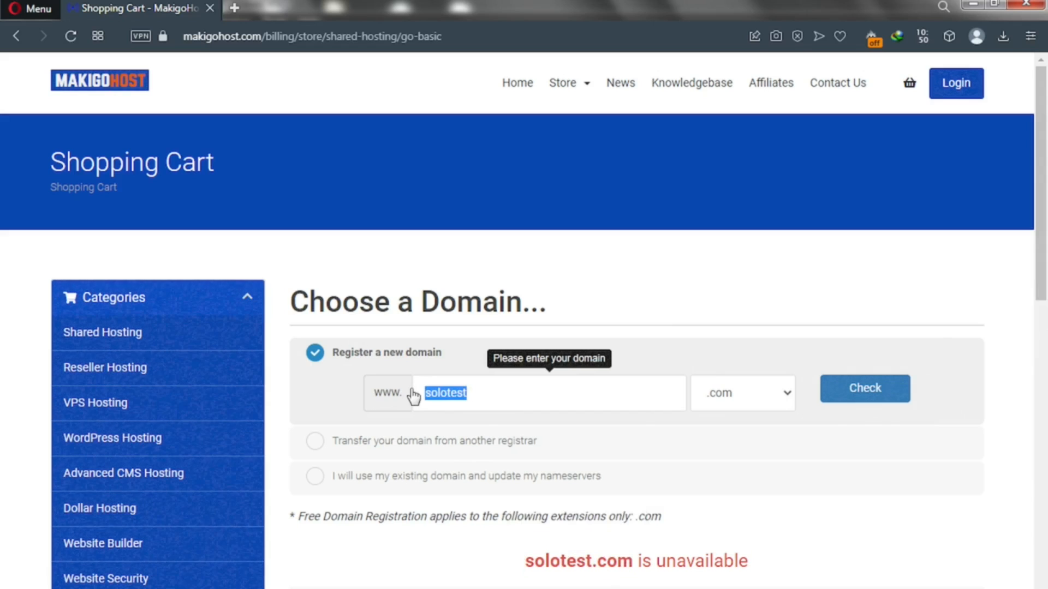
type("google")
left_click(854, 387)
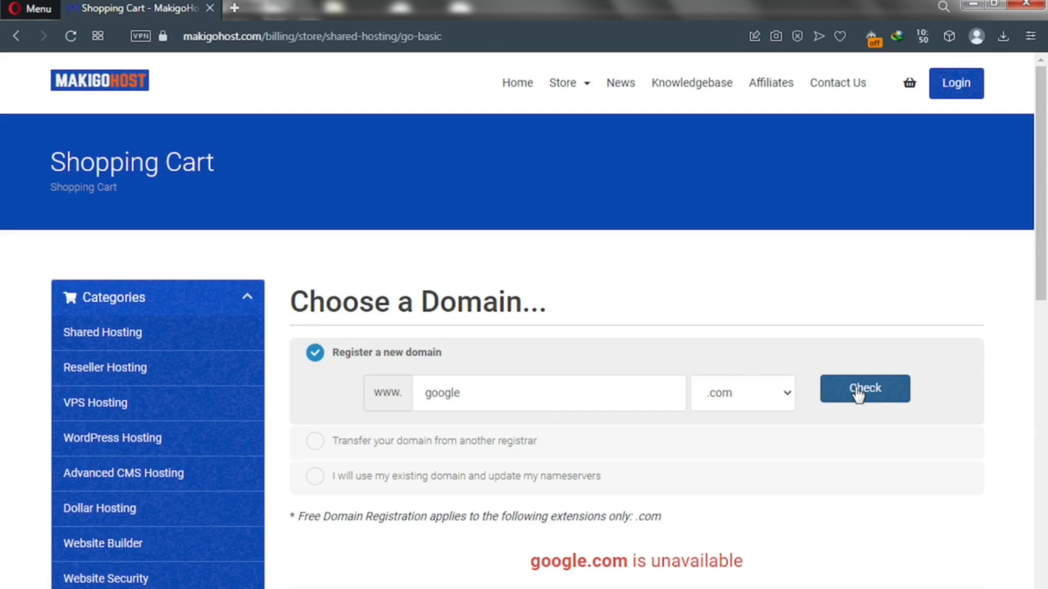
left_click_drag(467, 393, 402, 388)
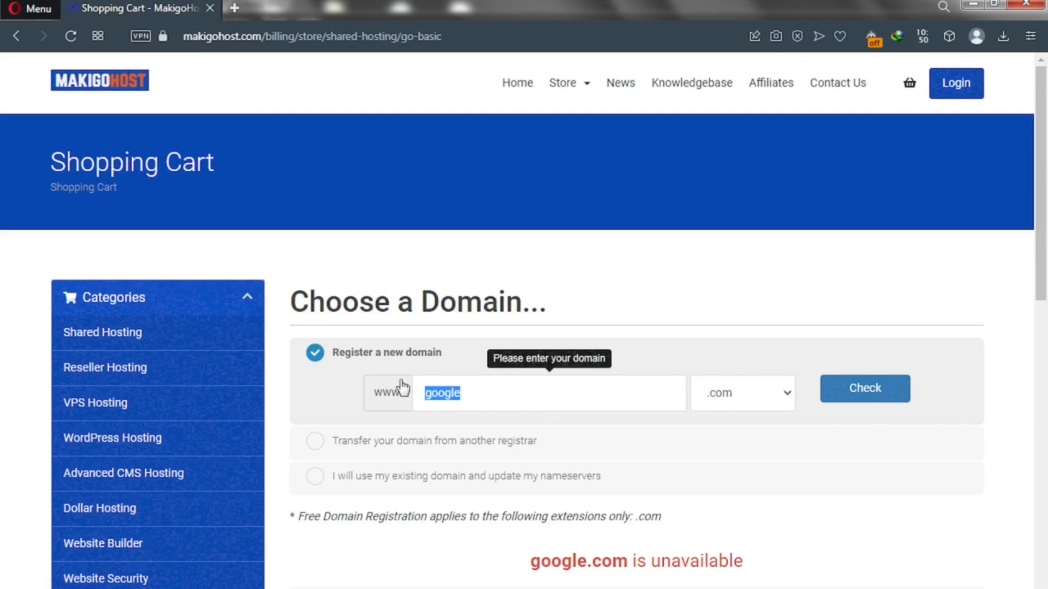
type("solotutorialz")
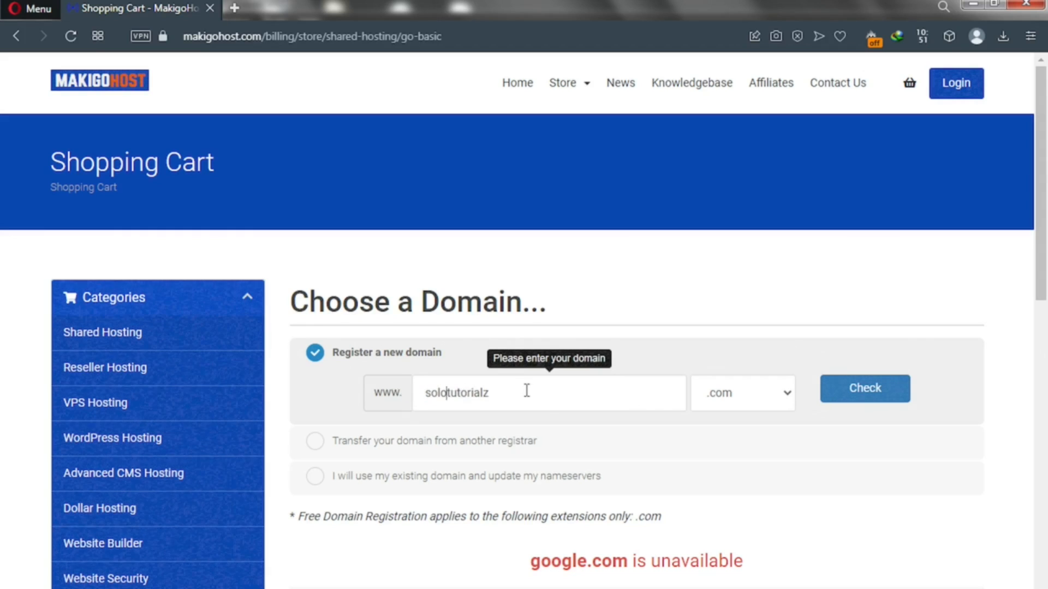
Step: Confirm solotutorialz.com is available at $12.99 and continue with it as the new domain
left_click(873, 389)
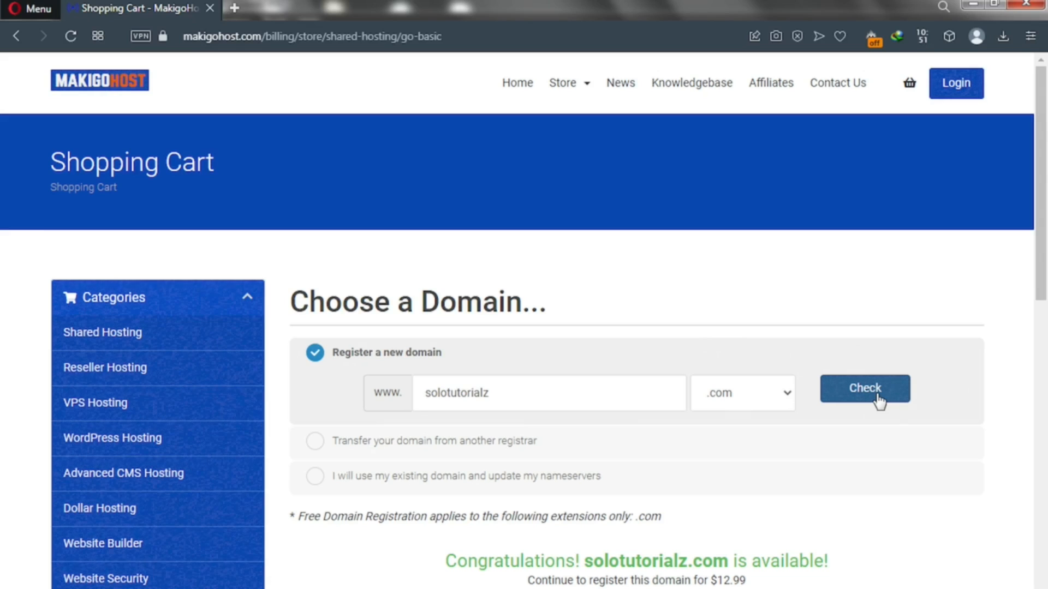
scroll(1045, 287, "down", 1)
left_click_drag(1045, 288, 1045, 393)
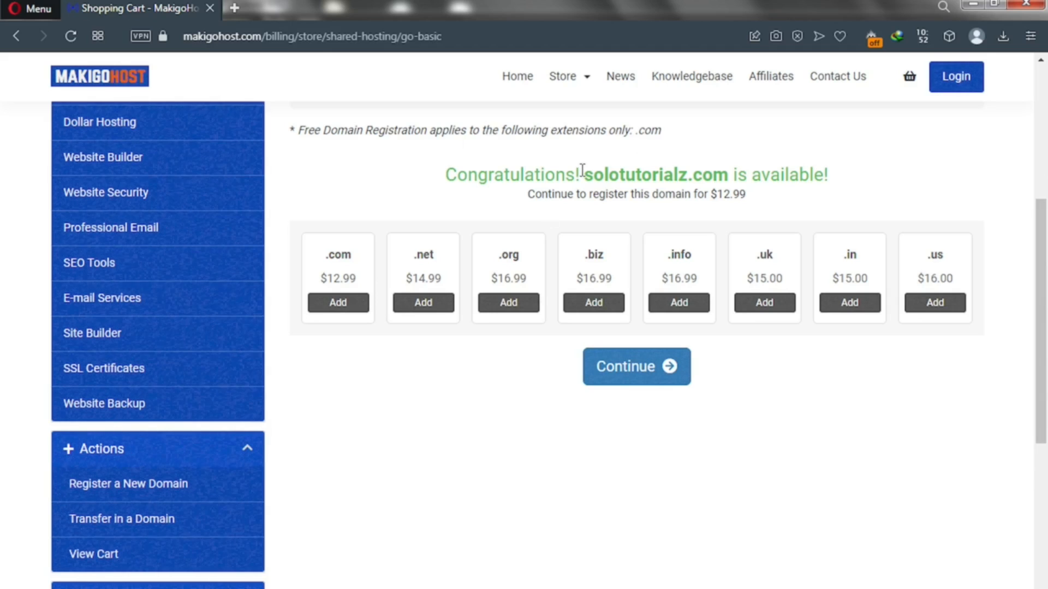
left_click(629, 382)
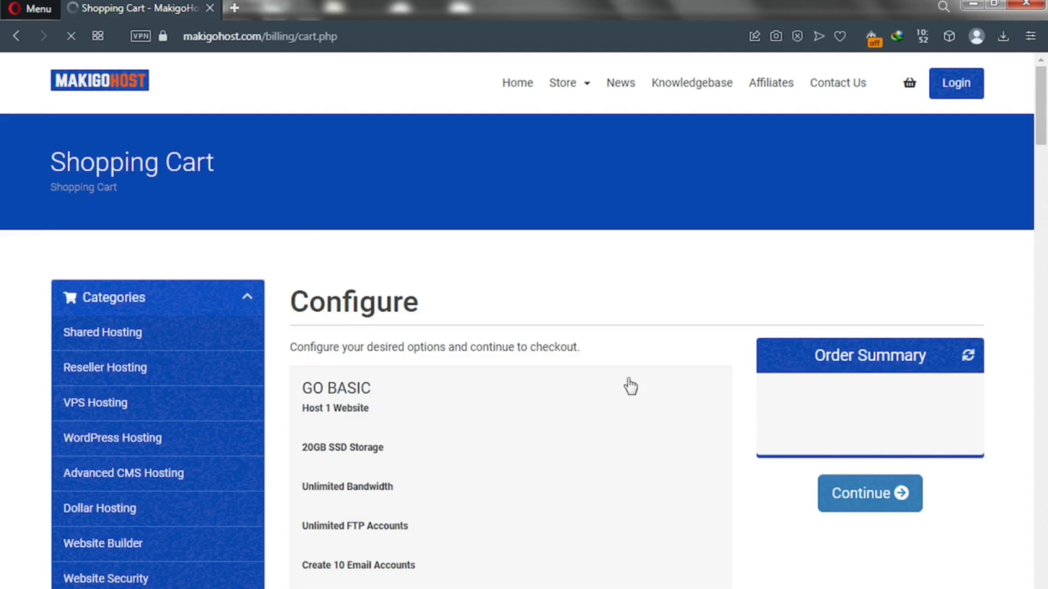
Step: Choose the '12 Month Price - $2.99 (Free Domain)' billing cycle and review the included addons
scroll(628, 385, "down", 10)
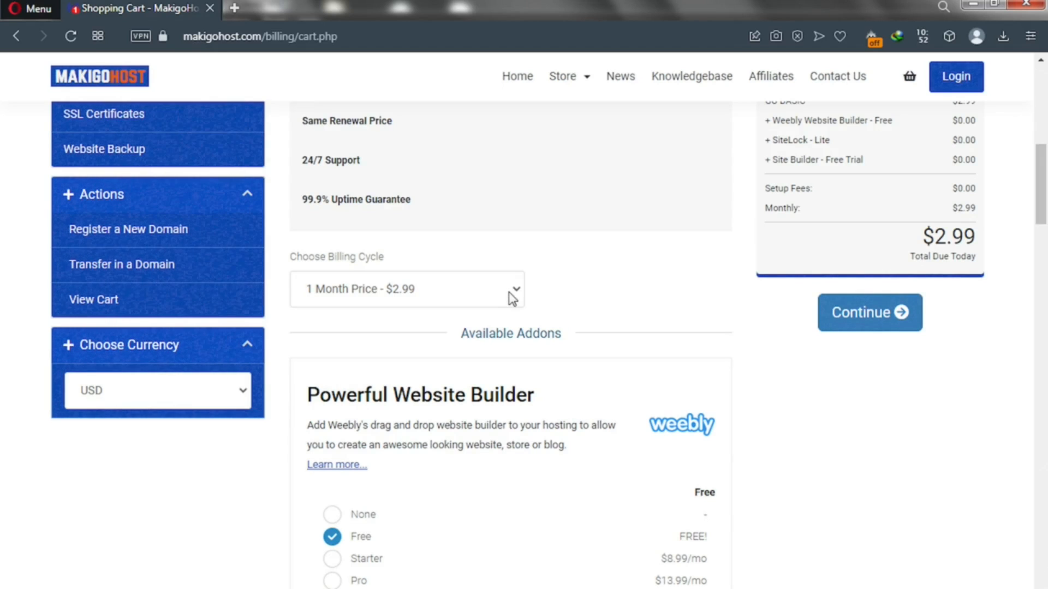
left_click(512, 299)
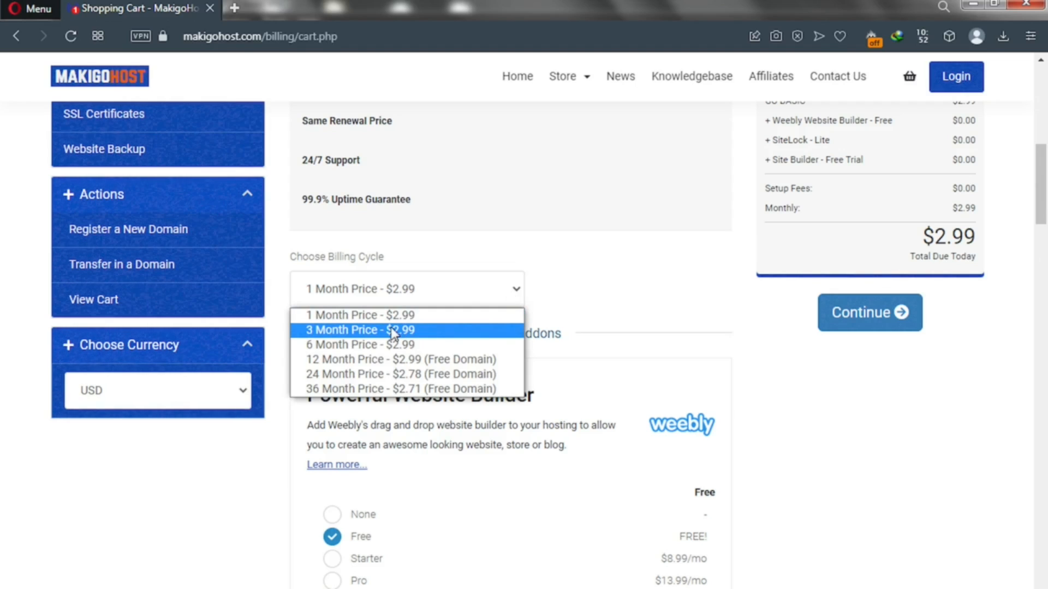
left_click(364, 365)
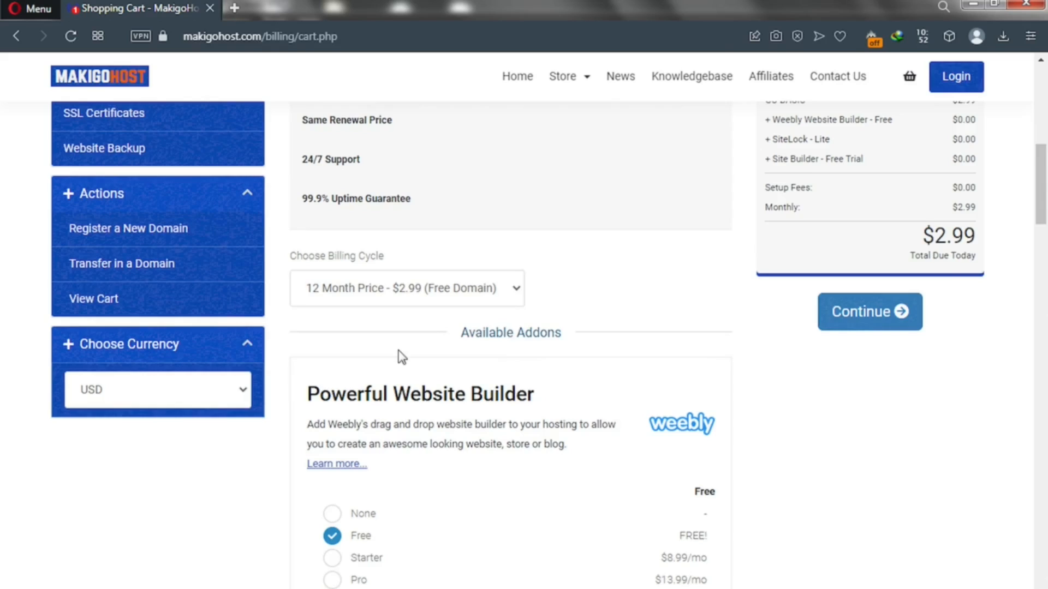
scroll(397, 356, "down", 5)
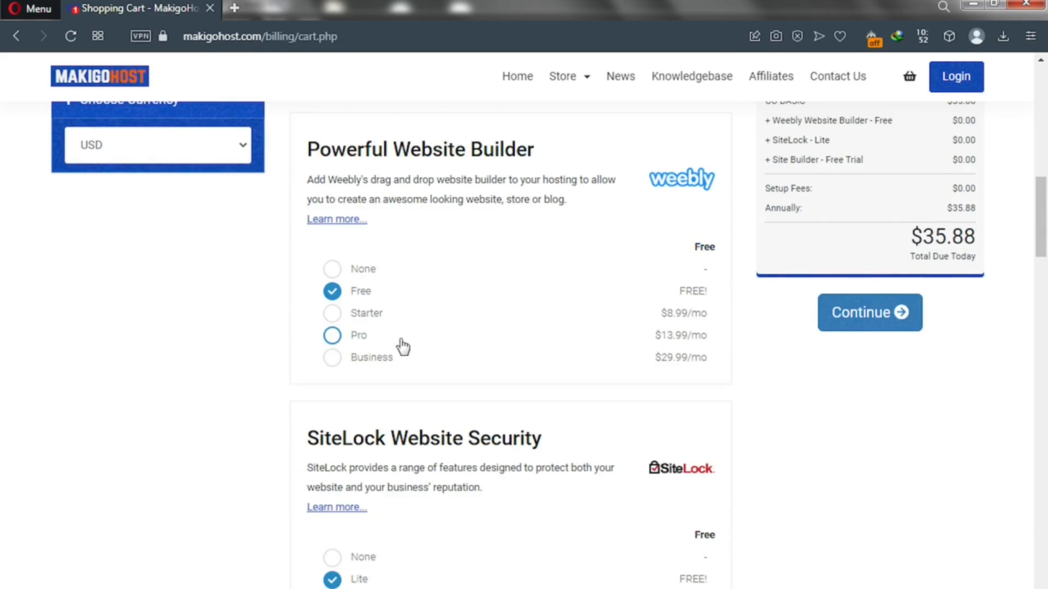
scroll(402, 346, "down", 1)
scroll(402, 345, "down", 5)
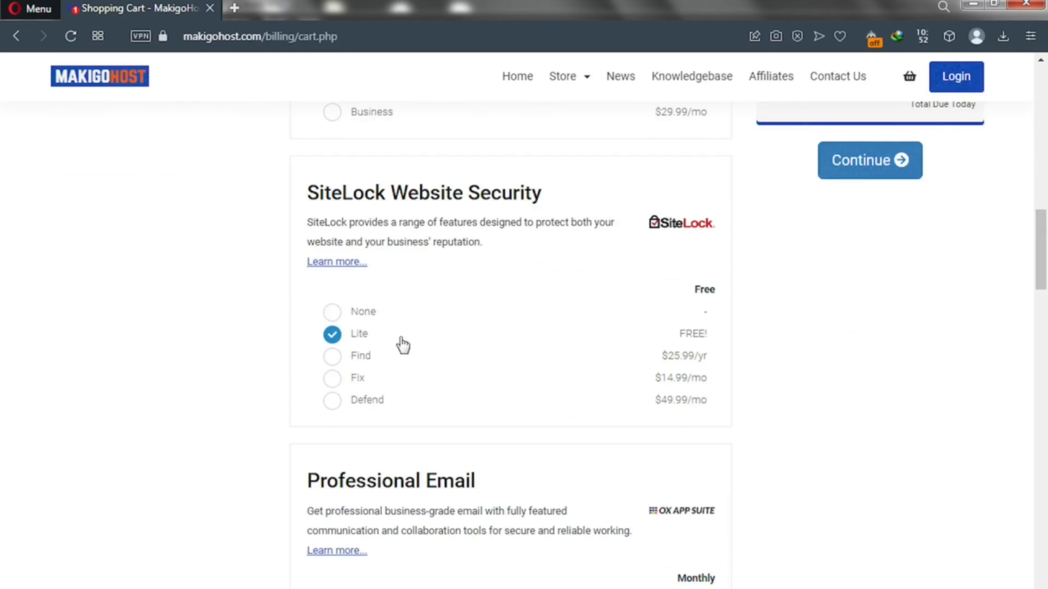
scroll(403, 344, "down", 5)
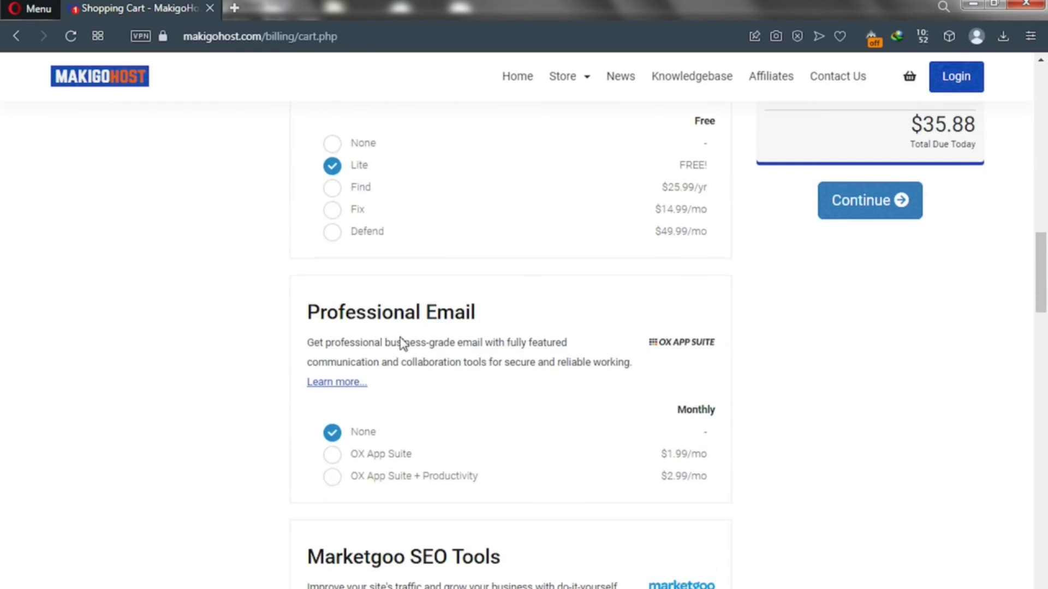
scroll(402, 344, "down", 4)
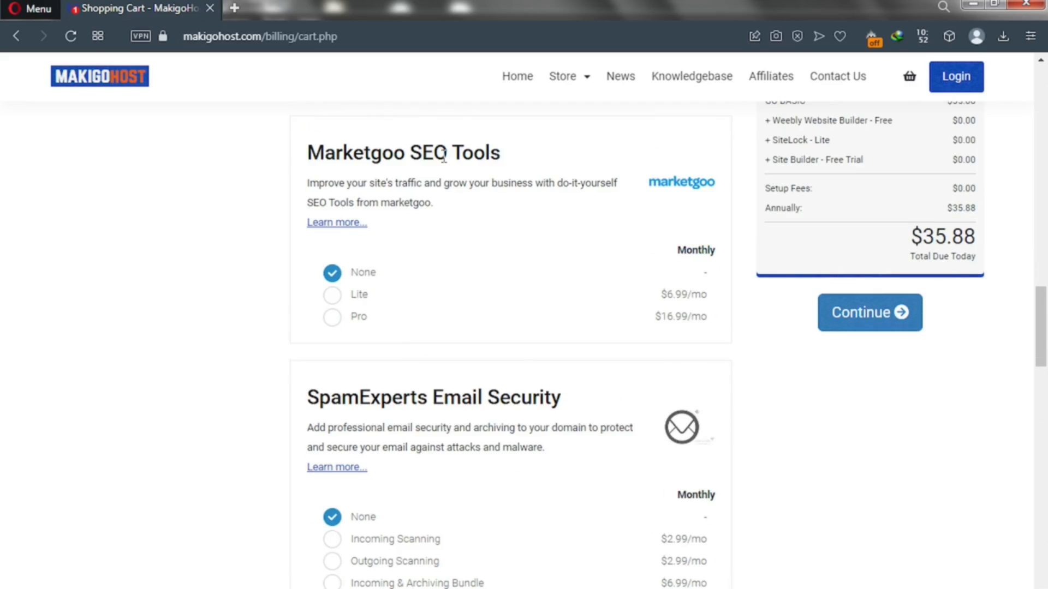
scroll(444, 178, "down", 7)
scroll(446, 178, "up", 16)
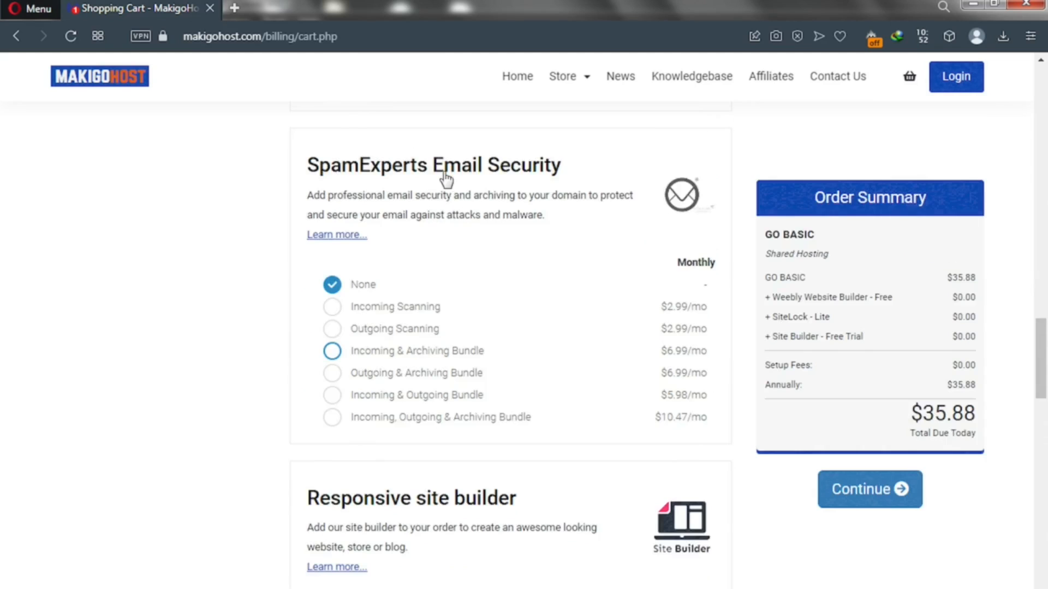
scroll(447, 178, "up", 13)
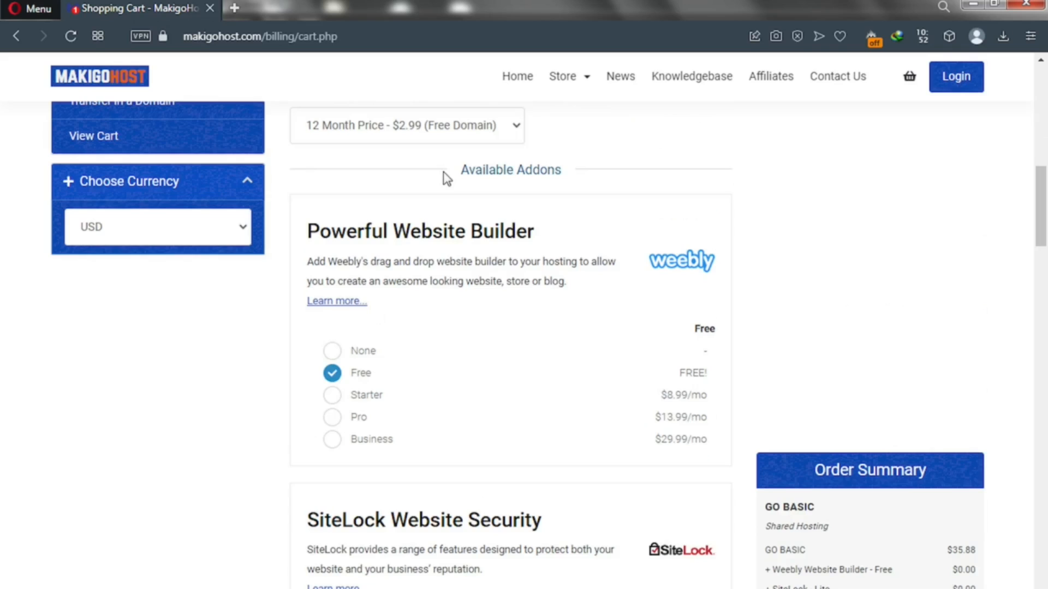
scroll(446, 177, "up", 7)
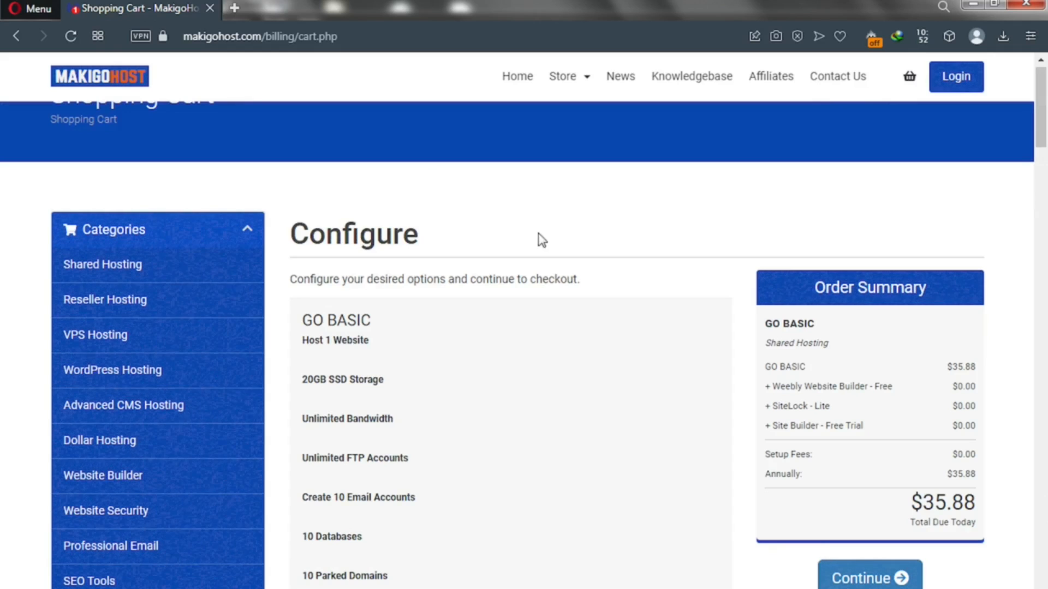
Step: Continue to domain configuration and leave ID Protection and the other domain add-ons unselected
left_click(860, 578)
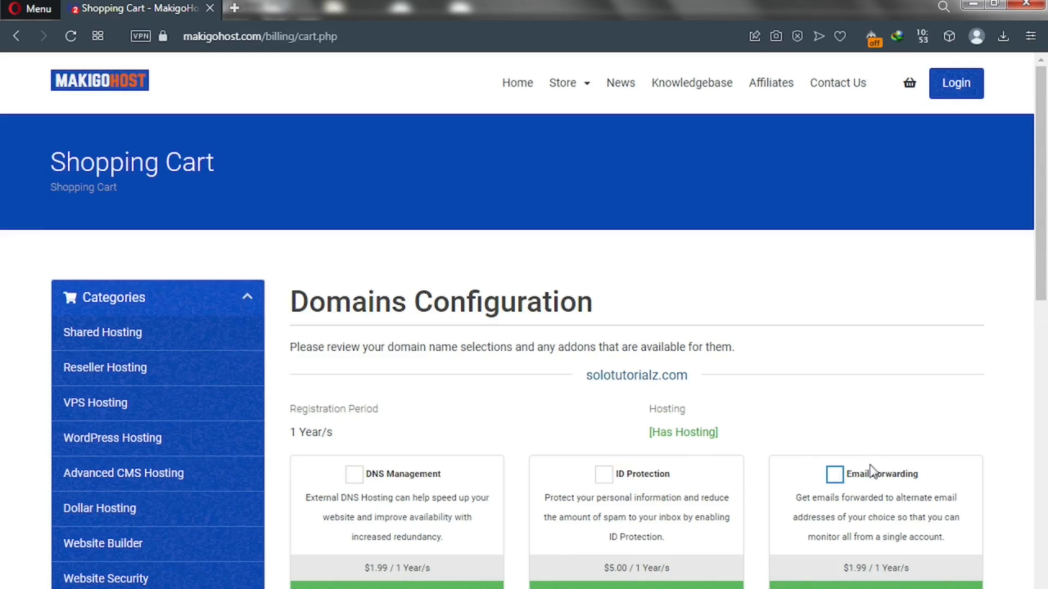
left_click(606, 480)
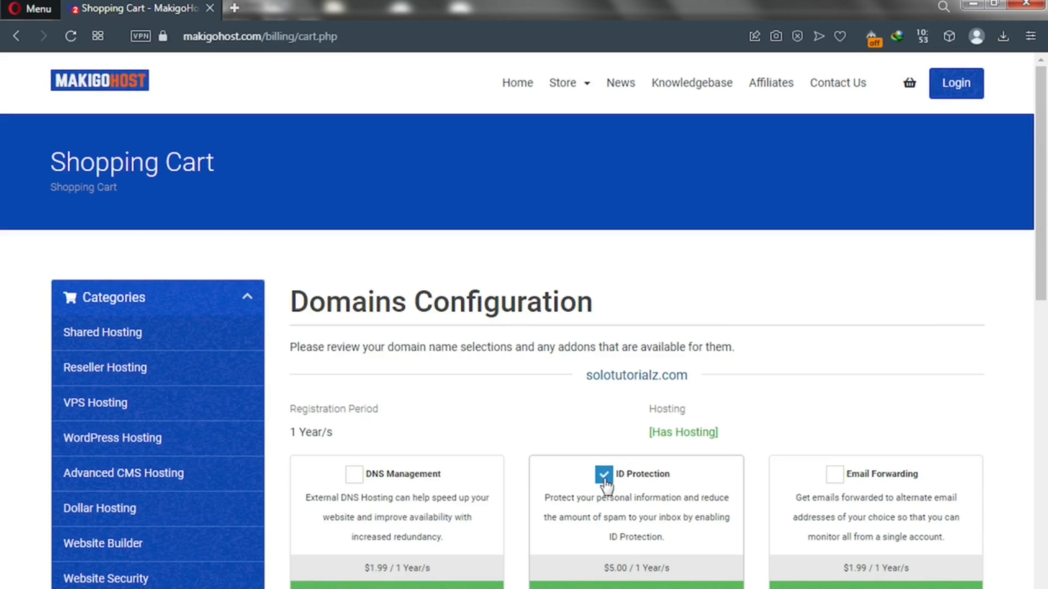
left_click(603, 475)
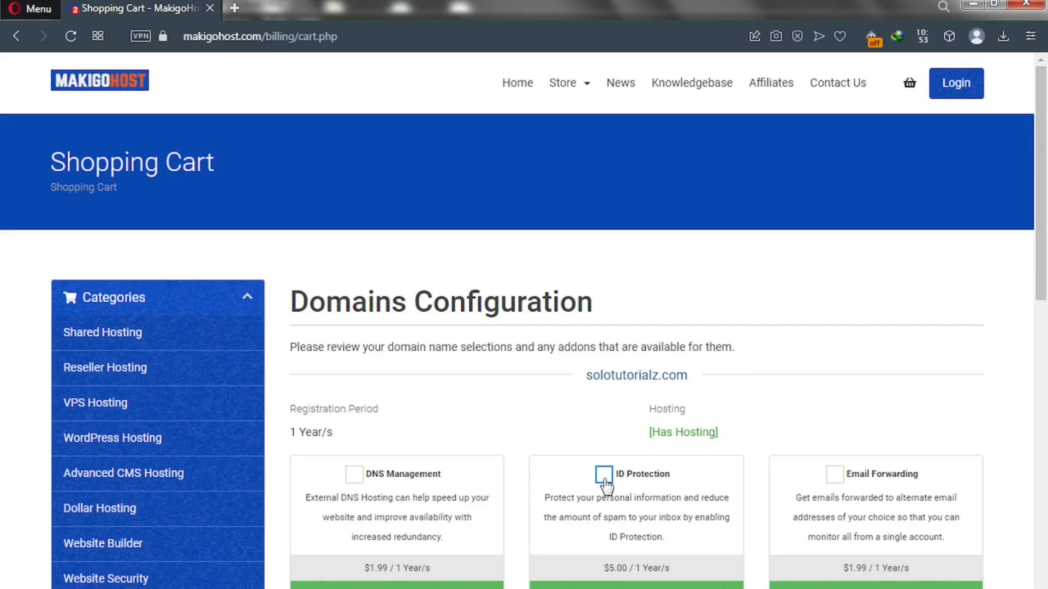
scroll(1045, 340, "down", 2)
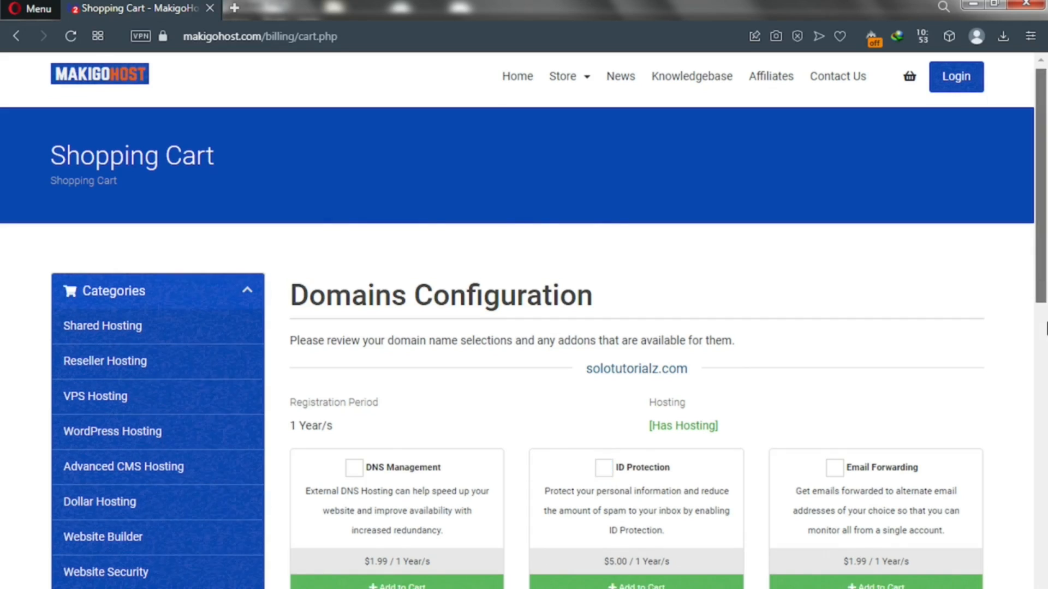
left_click(627, 553)
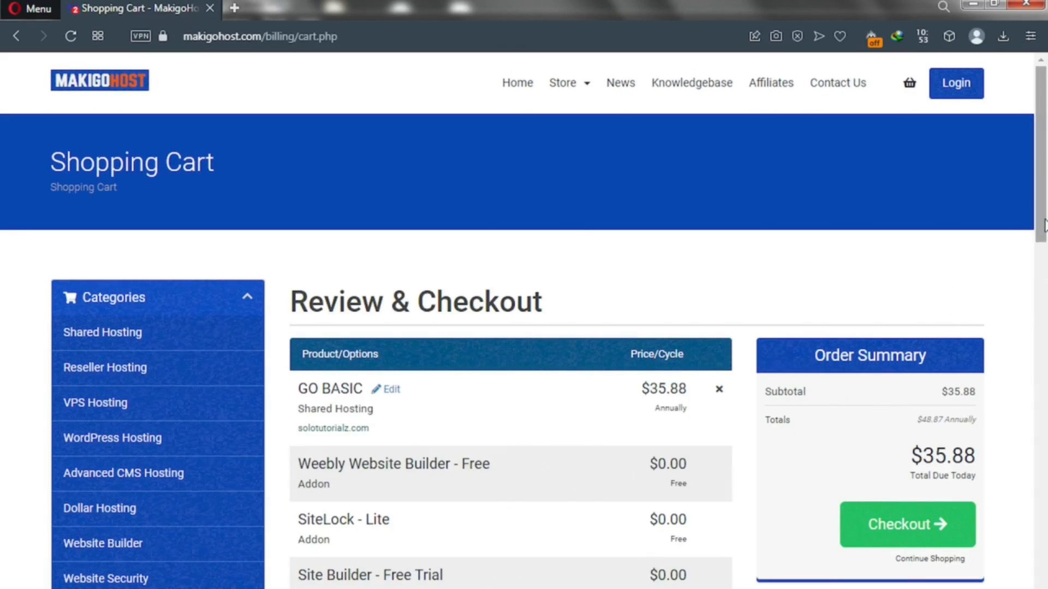
Step: Scroll down the Review & Checkout page to the Apply Promo Code box
scroll(1046, 253, "down", 2)
scroll(1046, 254, "down", 1)
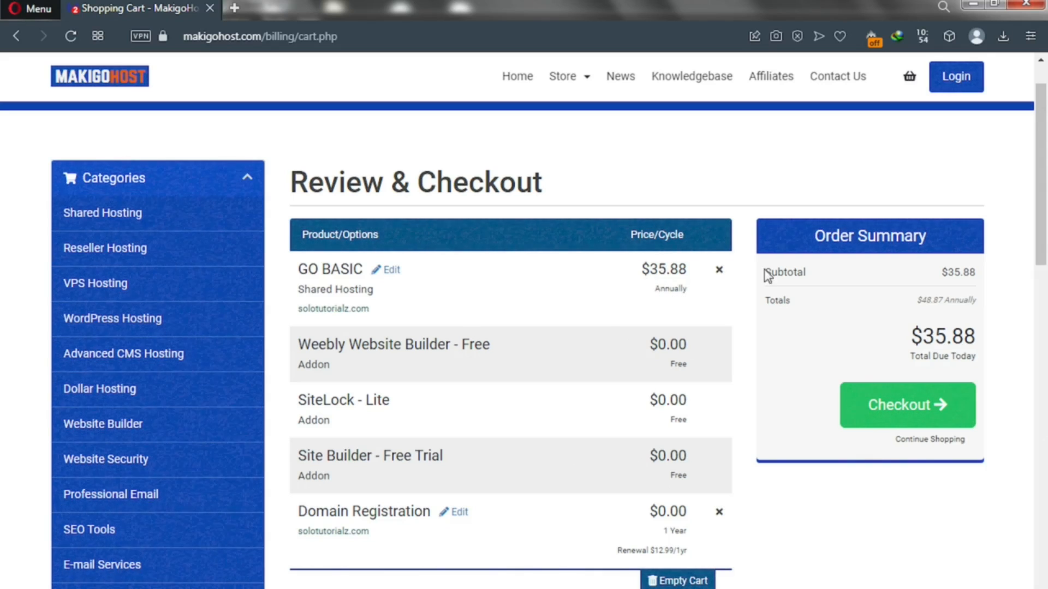
left_click_drag(1041, 226, 1045, 475)
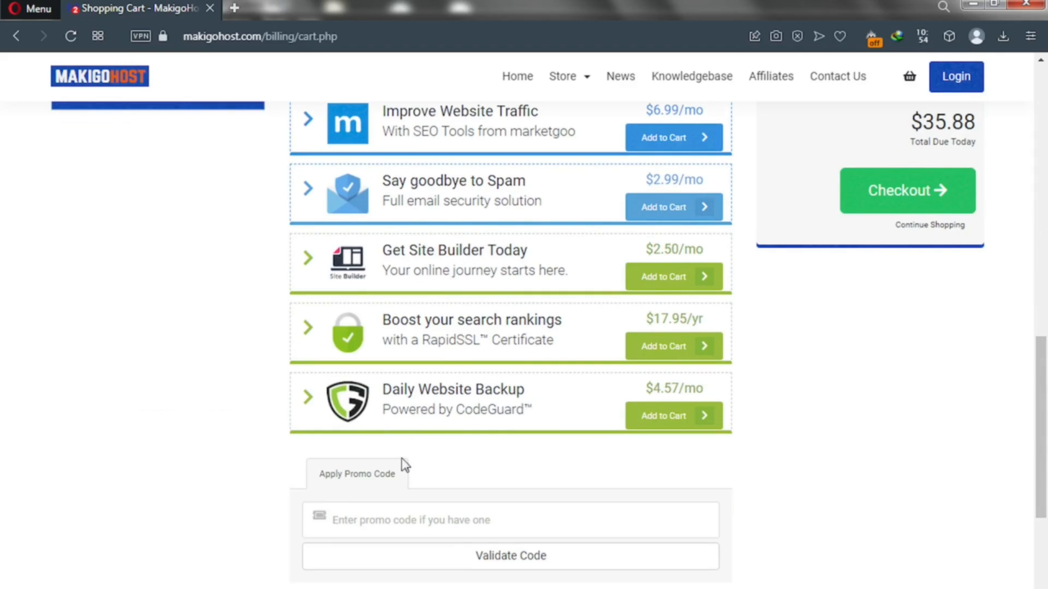
Step: Enter promo code TUBE50 and validate it to get the 50% discount
left_click(369, 516)
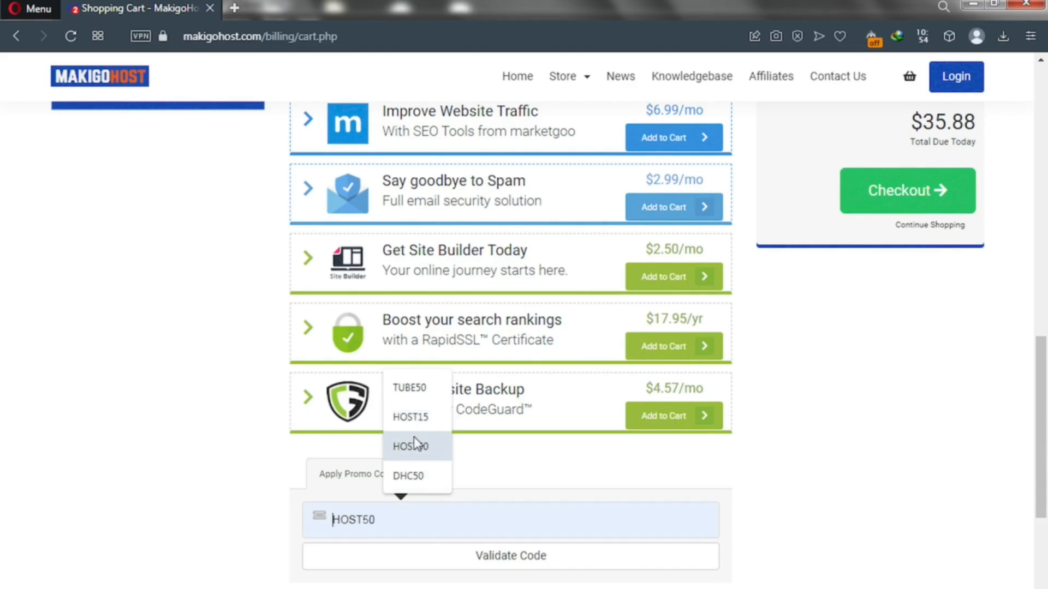
left_click(409, 388)
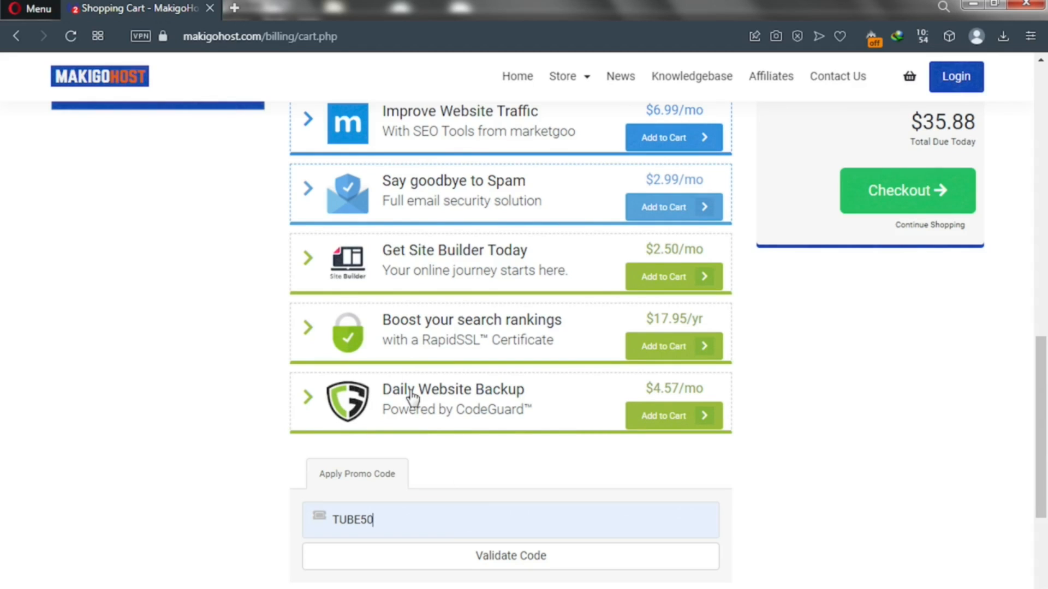
left_click(467, 568)
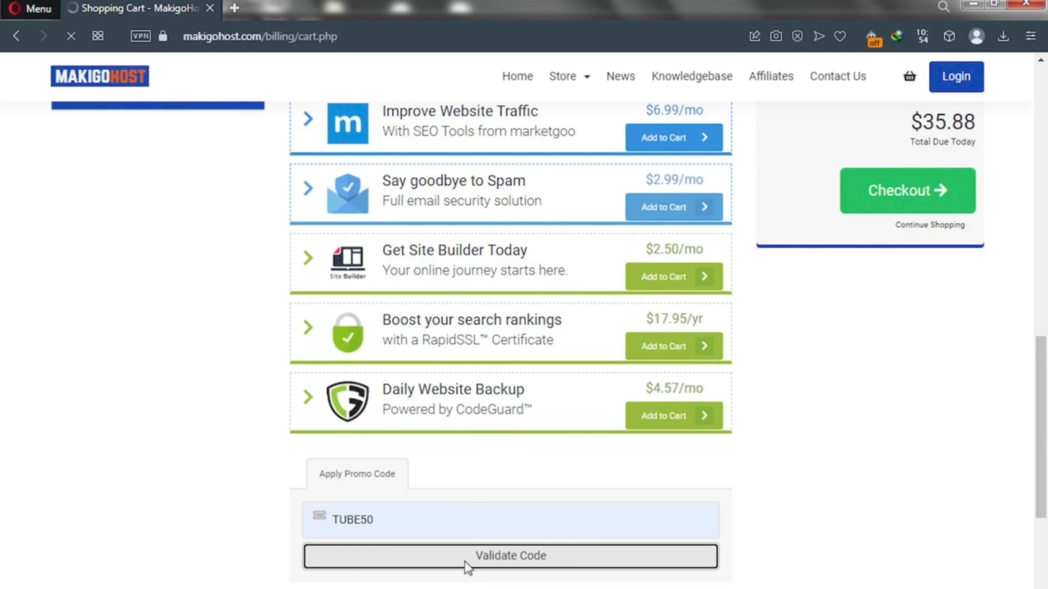
scroll(466, 567, "up", 6)
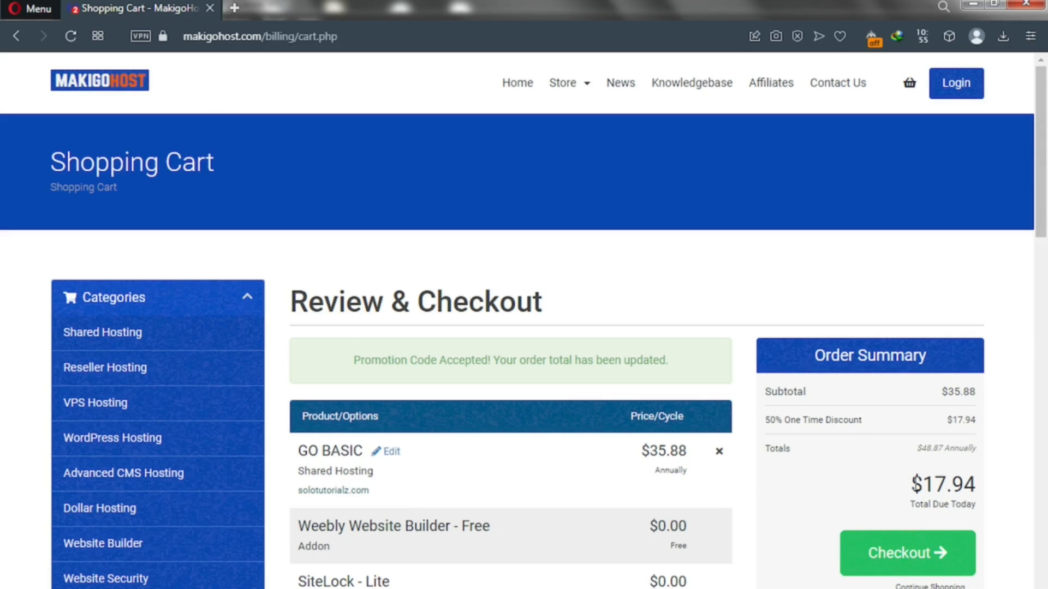
Step: Review the $17.94 due today and $48.87 annual totals, then proceed to checkout
left_click_drag(910, 484, 997, 491)
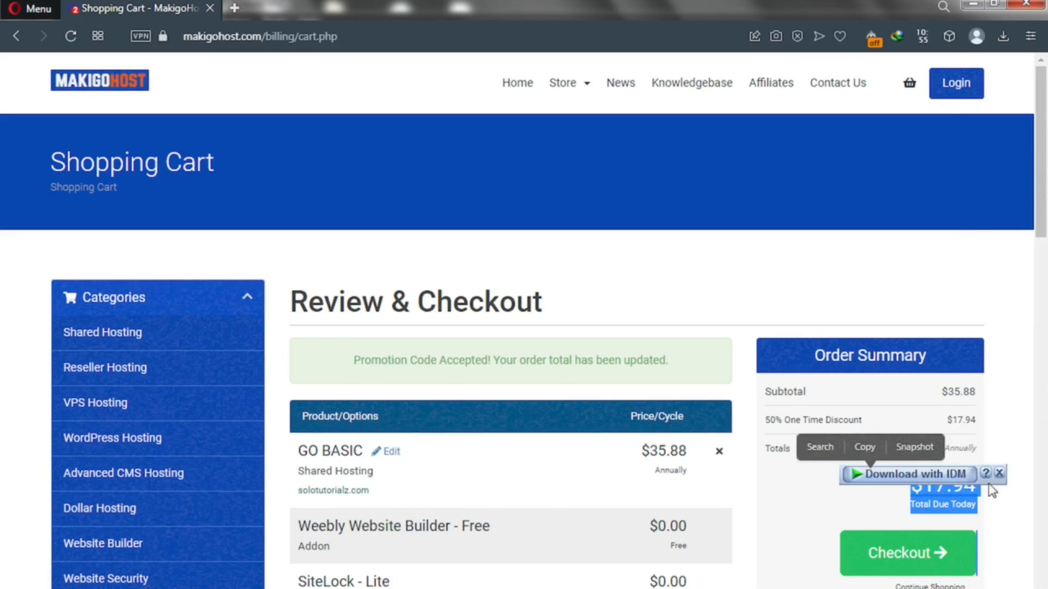
left_click(982, 498)
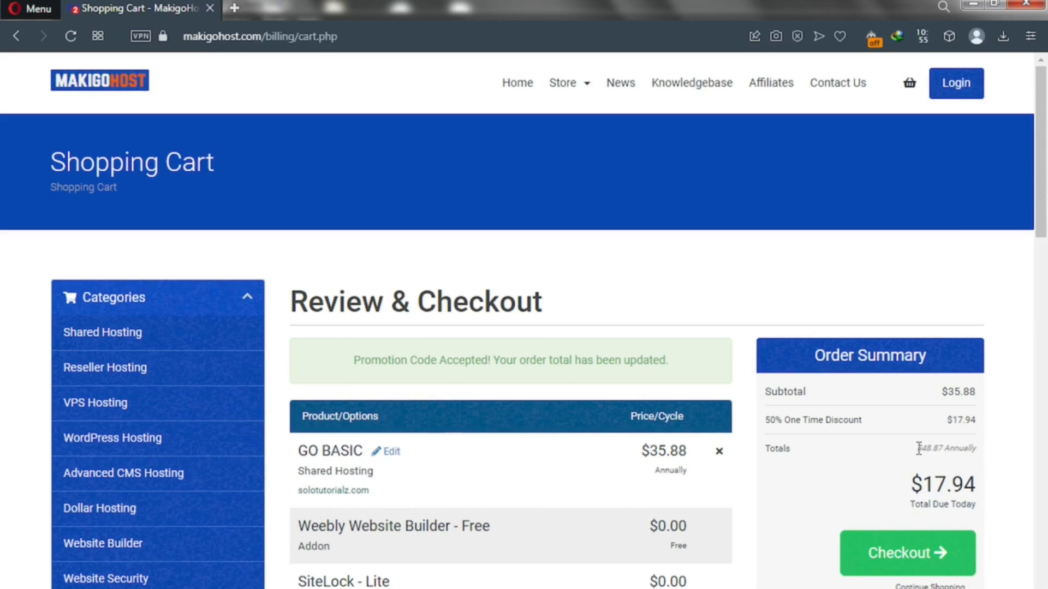
left_click_drag(918, 448, 951, 449)
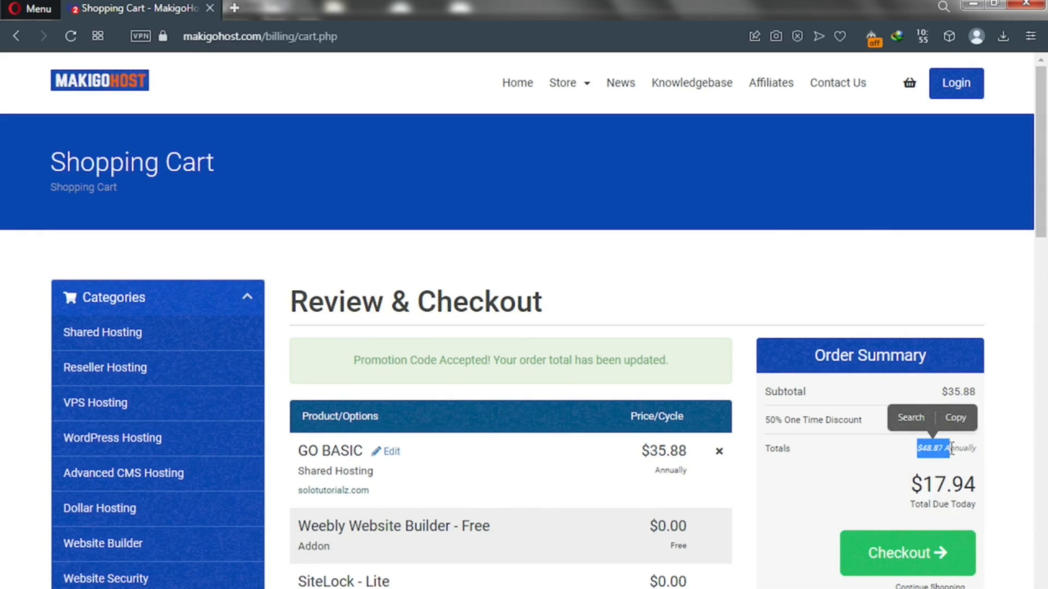
left_click(901, 454)
left_click(887, 566)
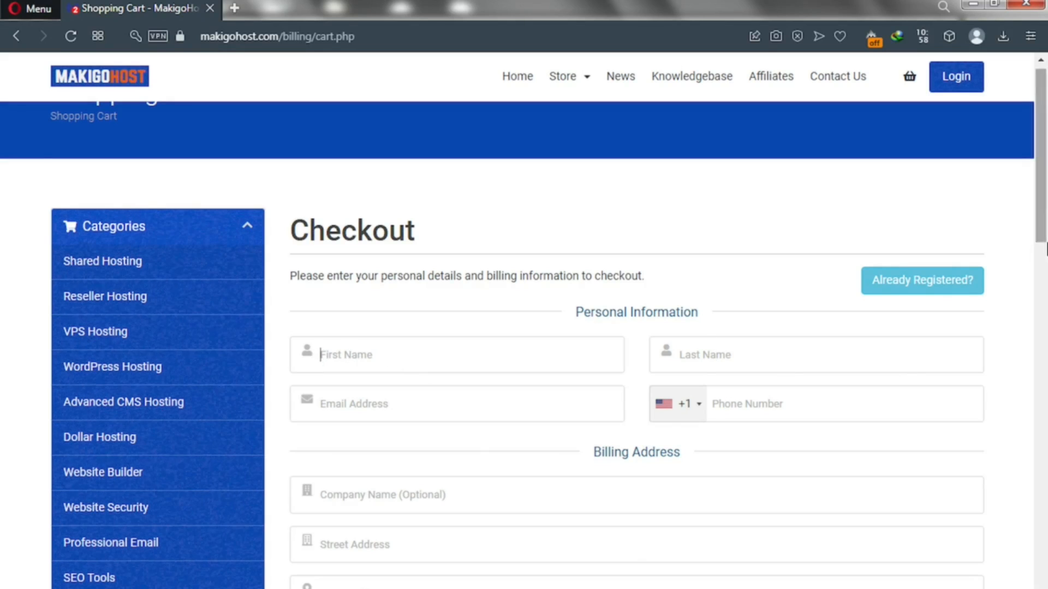
Step: Generate a new 20-character password and insert it into both account password fields
scroll(1046, 249, "down", 5)
left_click_drag(1045, 292, 1043, 373)
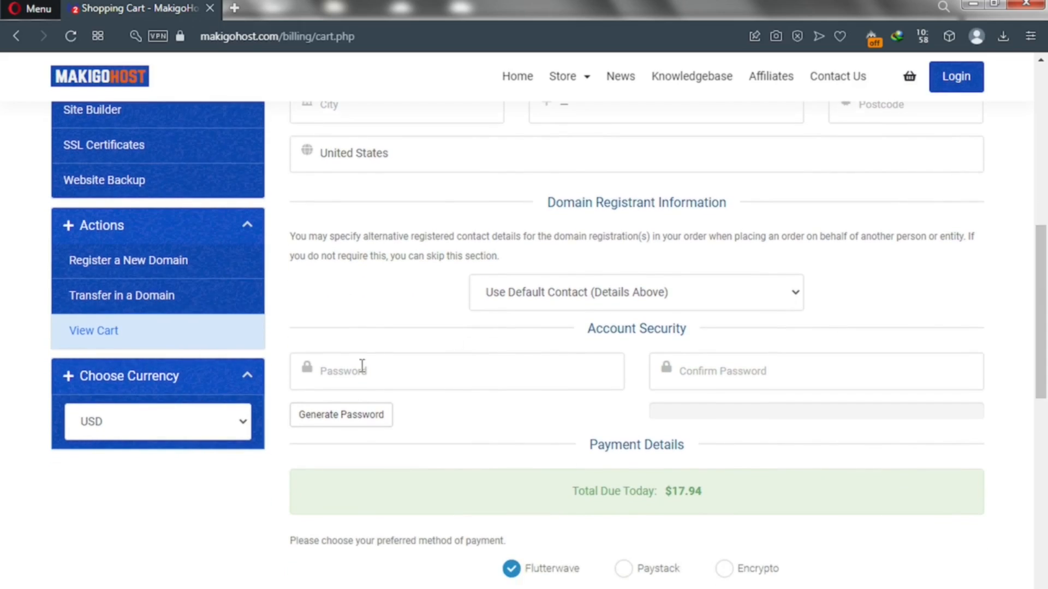
left_click(351, 418)
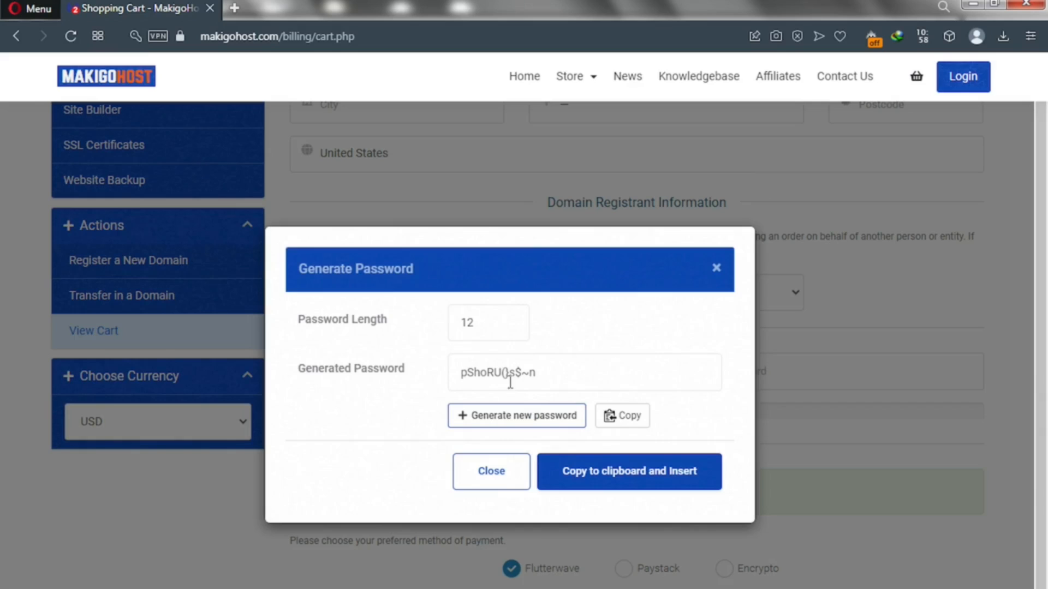
left_click(433, 329)
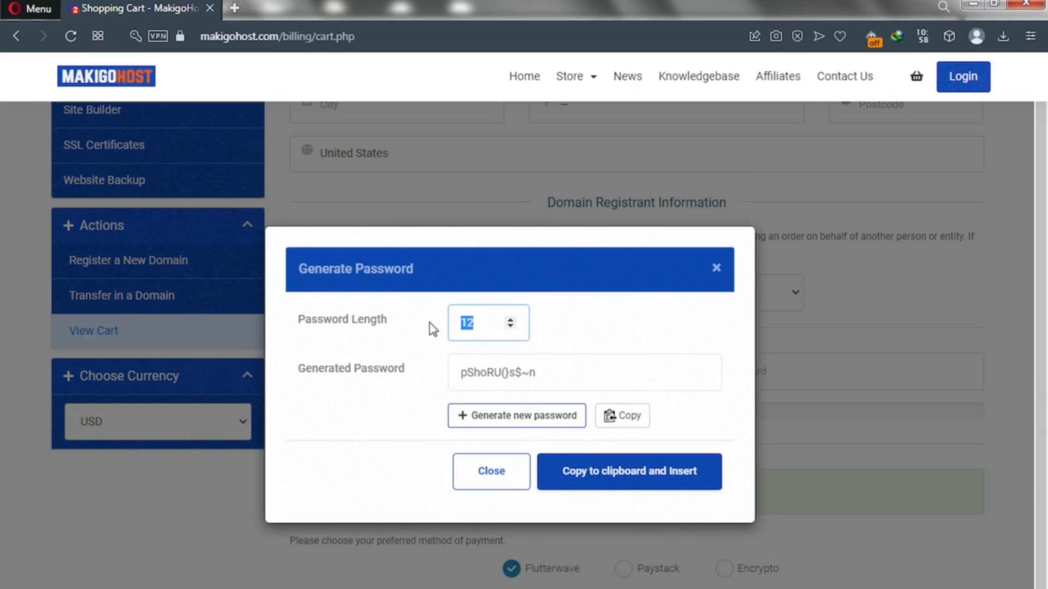
type("20")
left_click(530, 373)
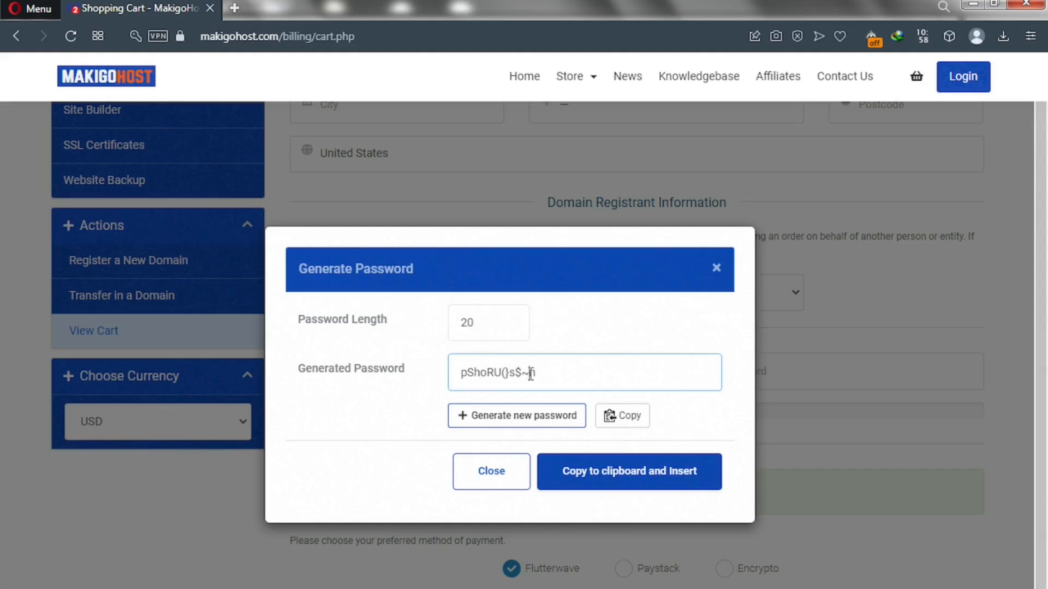
left_click(549, 330)
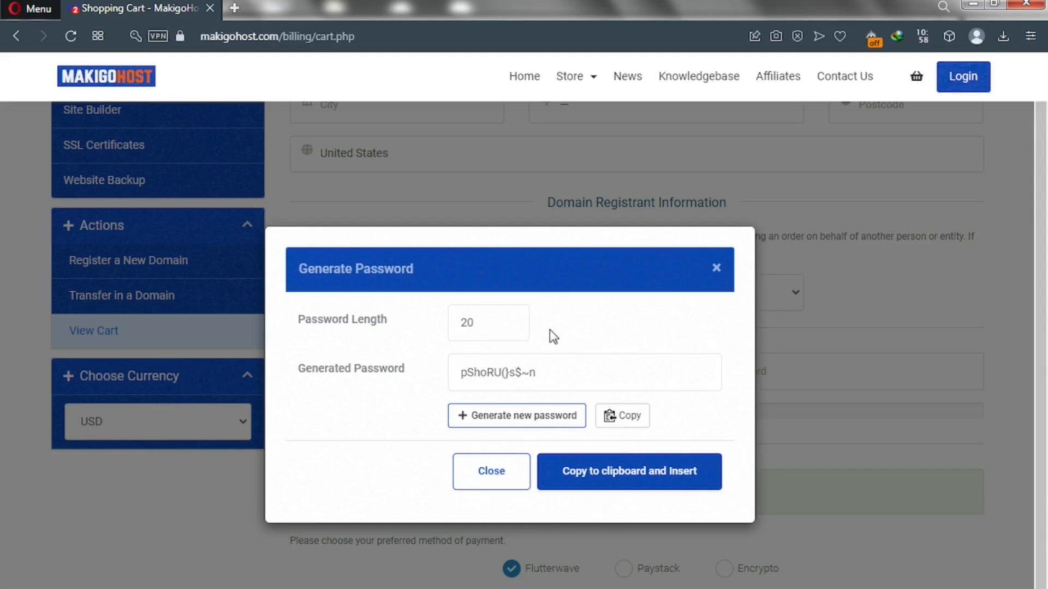
left_click(528, 424)
left_click_drag(580, 370, 453, 374)
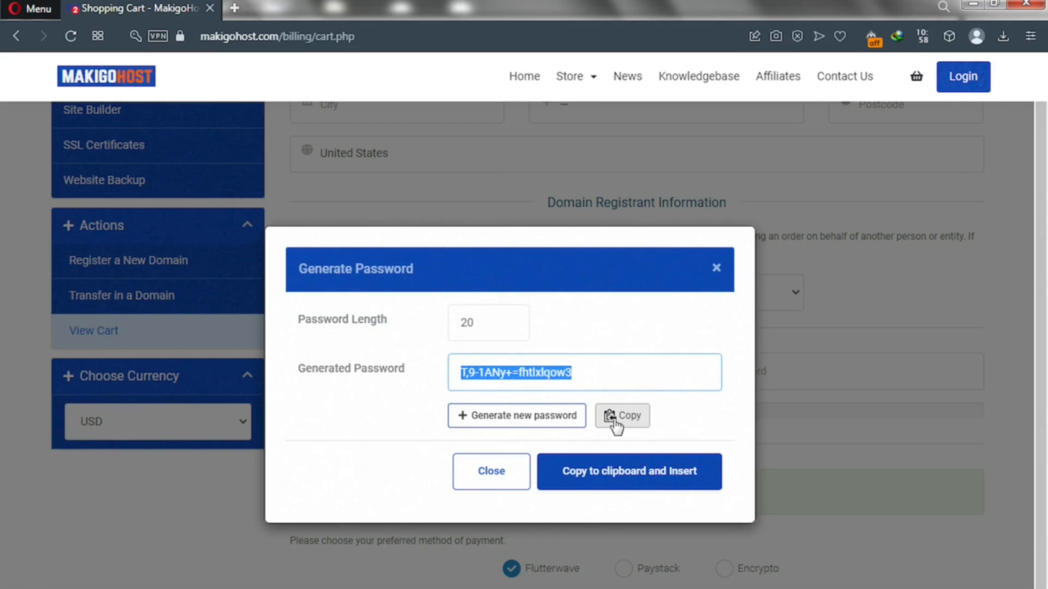
left_click(607, 480)
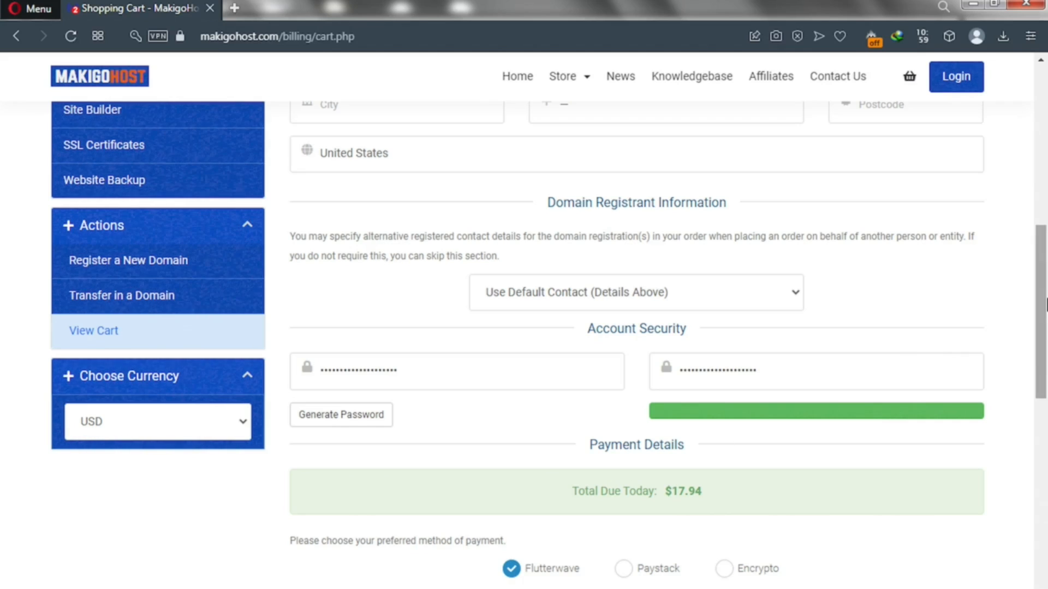
Step: Scroll through the checkout form, submitting with Flutterwave, to the unpaid $17.94 invoice #214
left_click_drag(1045, 330, 1044, 337)
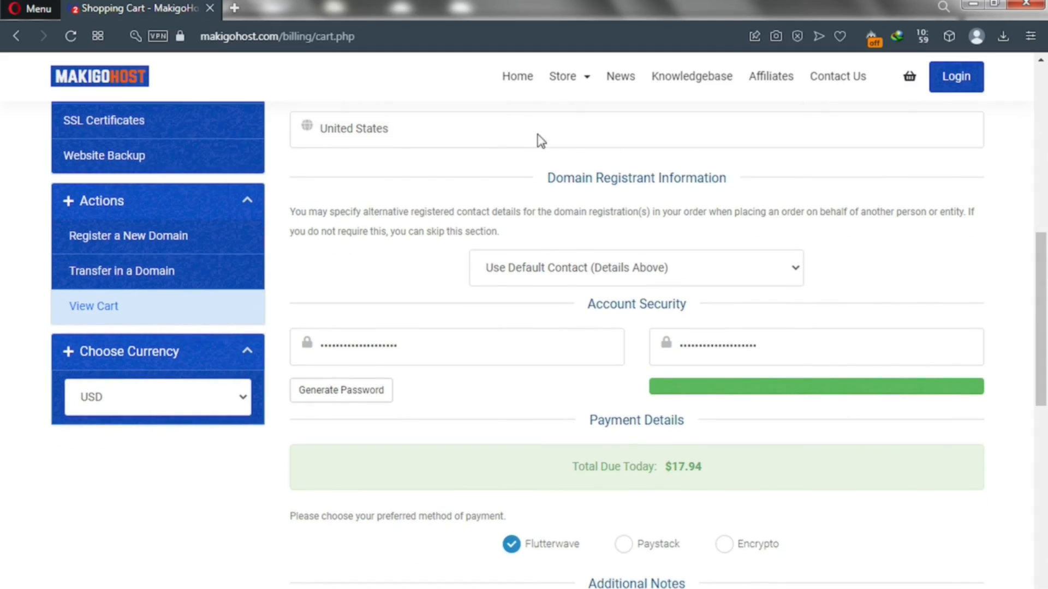
left_click_drag(1045, 349, 1044, 386)
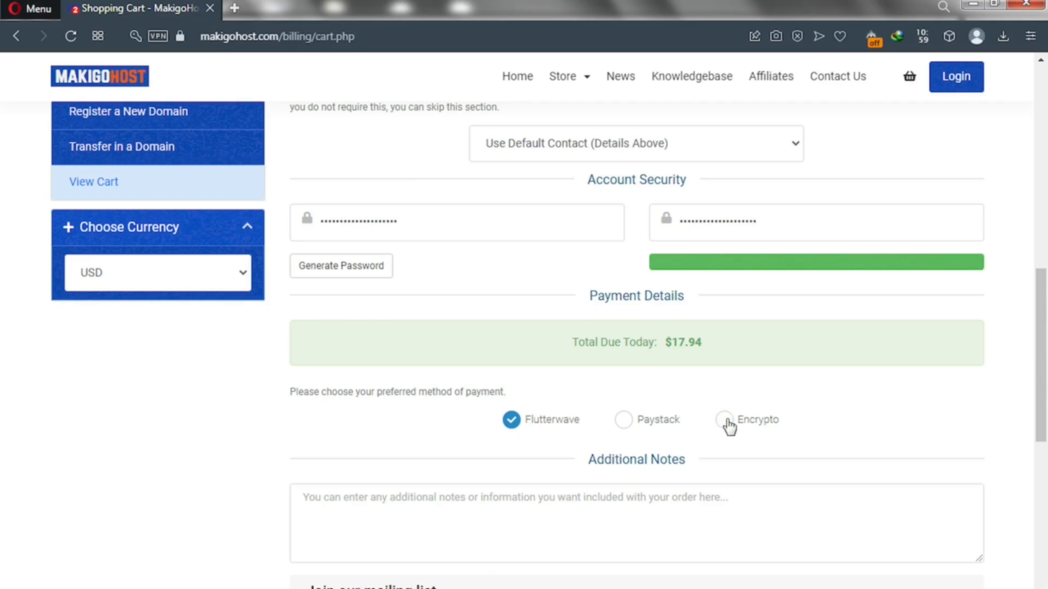
scroll(1045, 288, "up", 1)
left_click_drag(1044, 287, 1044, 148)
scroll(1046, 147, "up", 2)
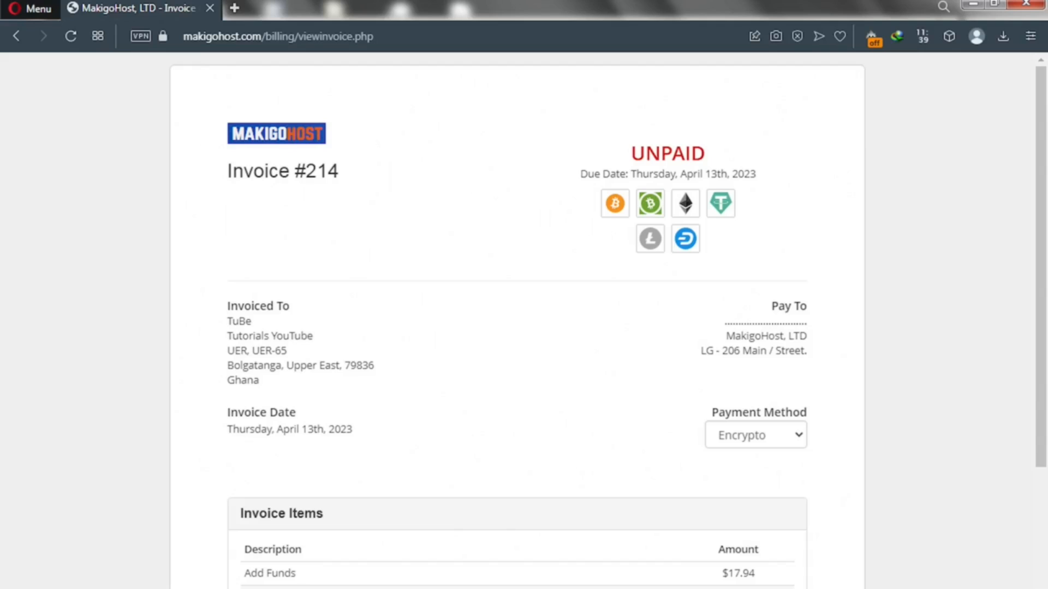
Step: Switch Invoice #214's payment method from Encrypto to Flutterwave, bringing up the USD 18.39 card form
left_click(760, 439)
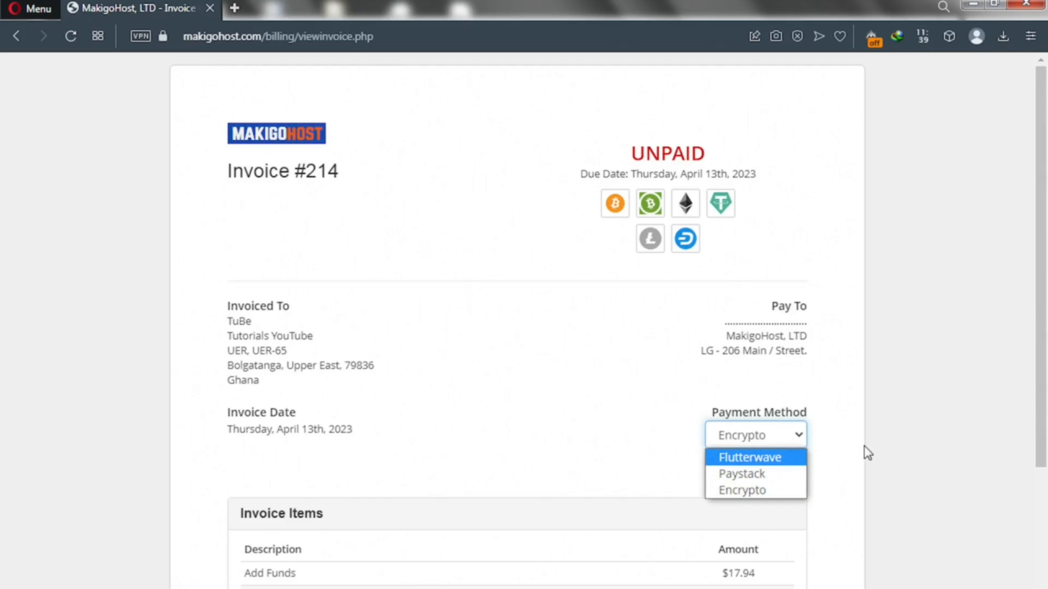
left_click_drag(1041, 457, 1042, 471)
scroll(1042, 471, "down", 2)
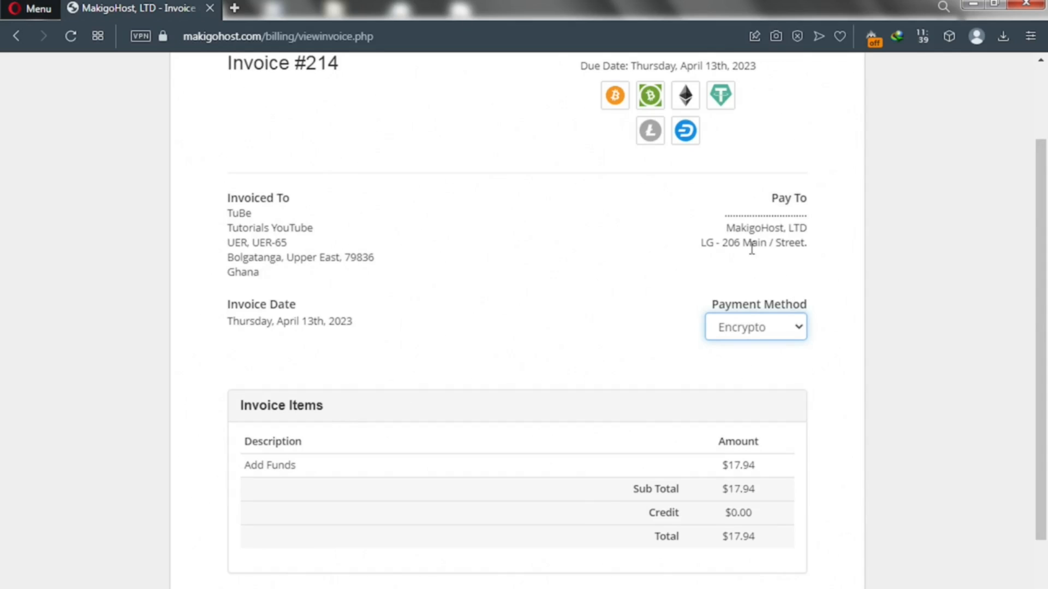
left_click(770, 334)
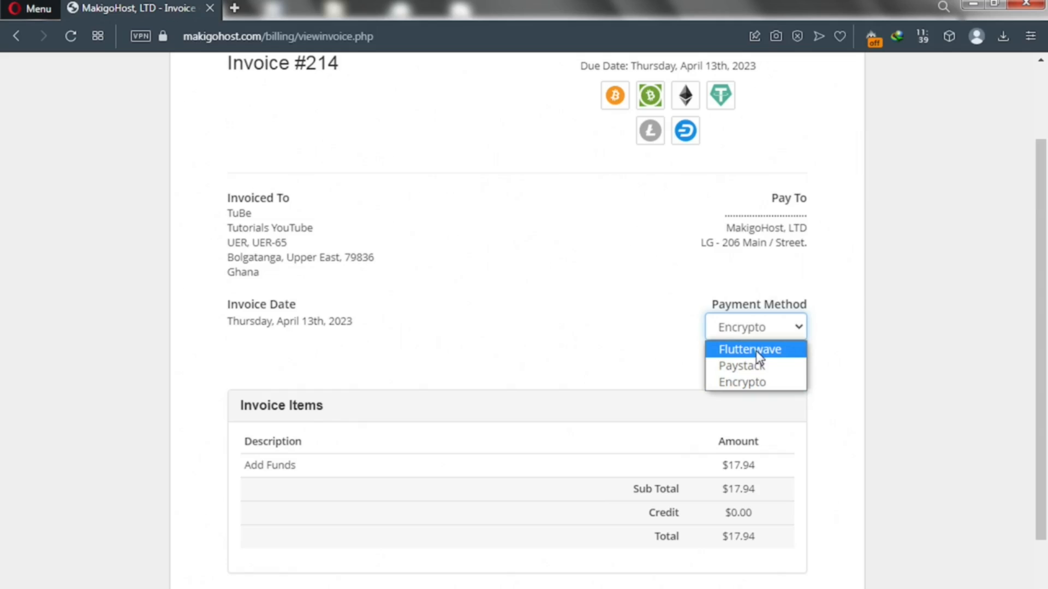
left_click(755, 351)
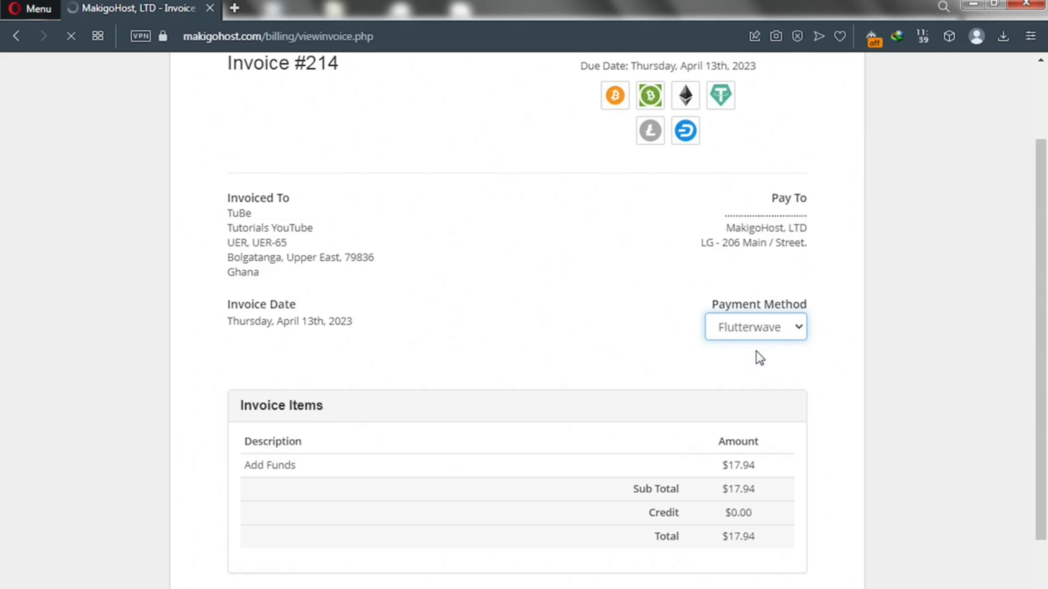
scroll(760, 358, "up", 2)
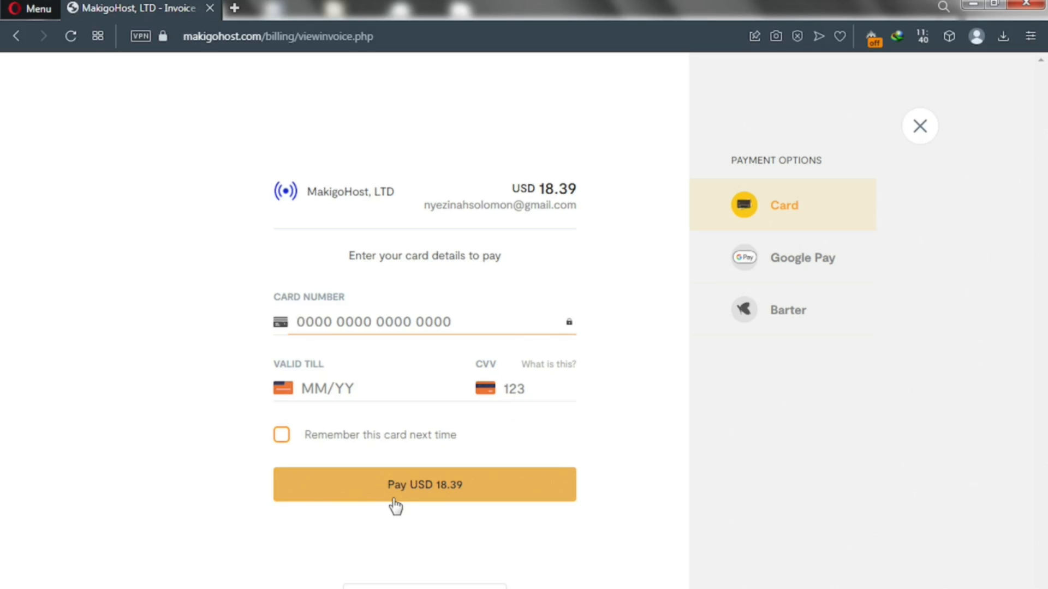
Step: Choose Google Pay in Flutterwave's payment options and start the USD 18.63 G Pay payment
left_click(786, 265)
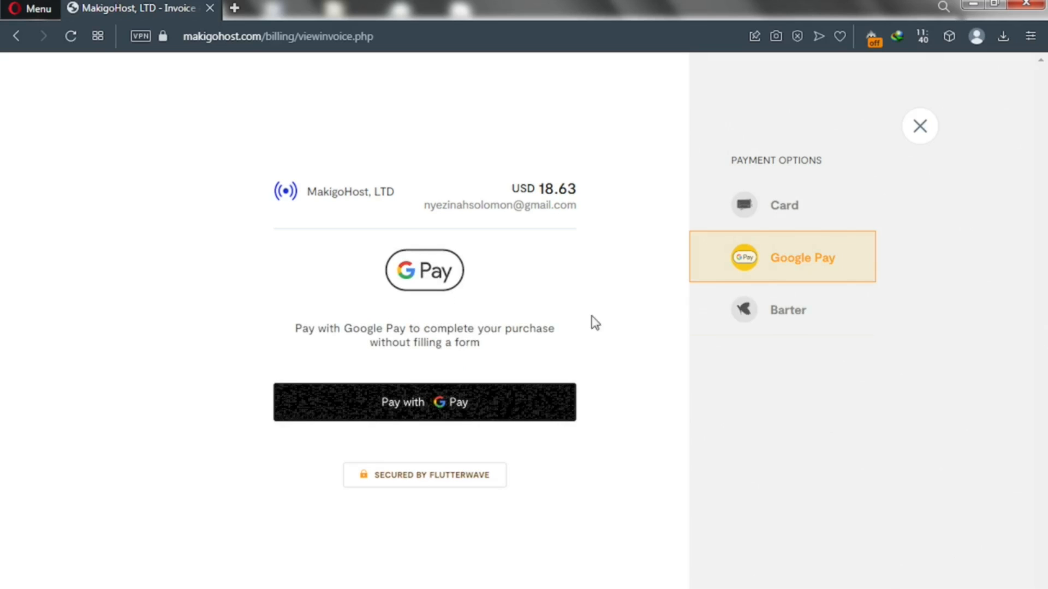
left_click(423, 405)
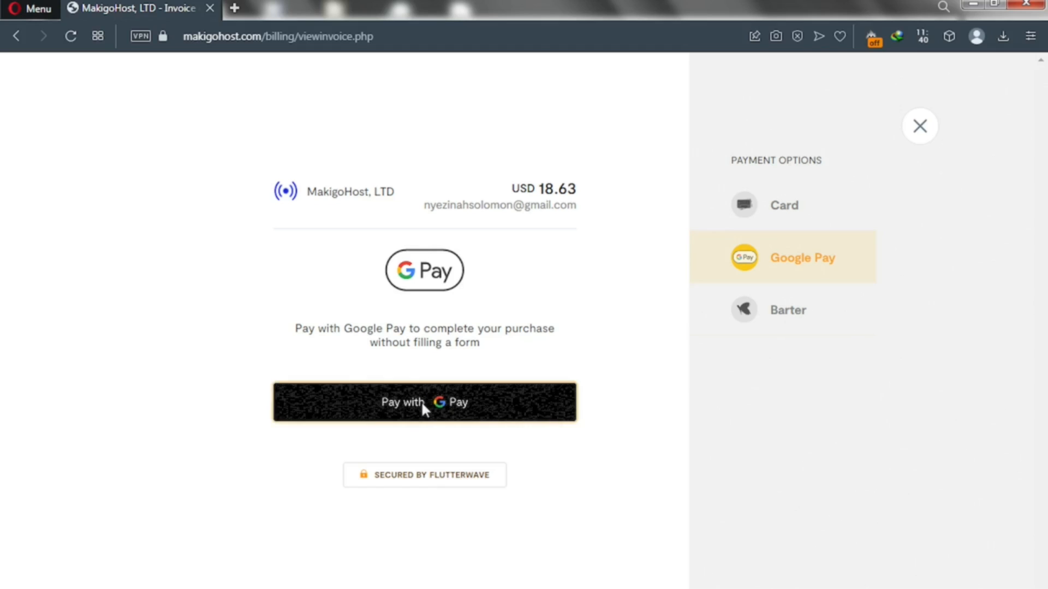
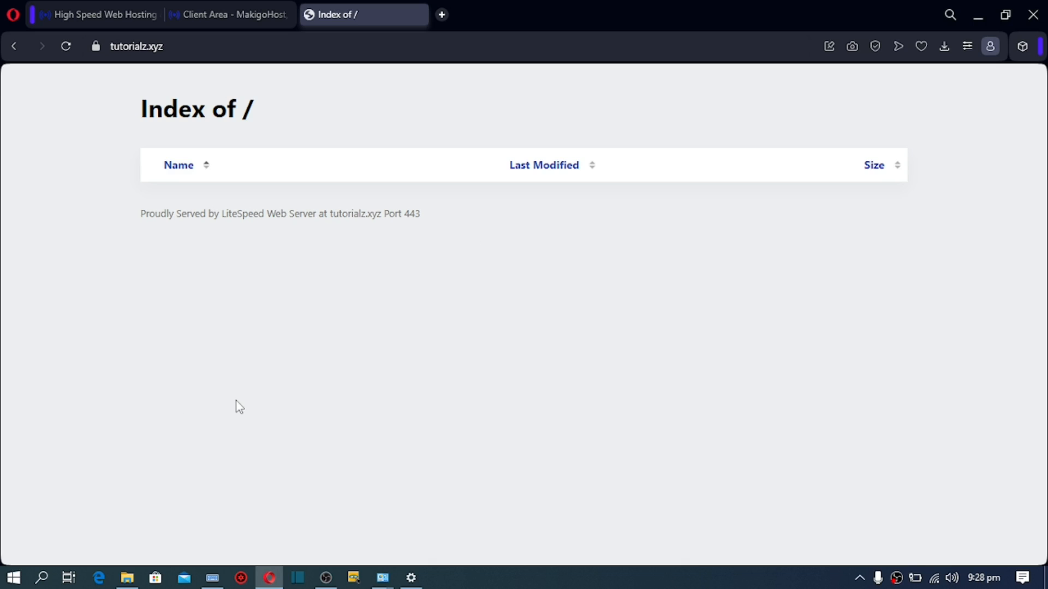
Step: From the MakigoHost client area, log in to cPanel for the tutorialz.xyz hosting
left_click(203, 17)
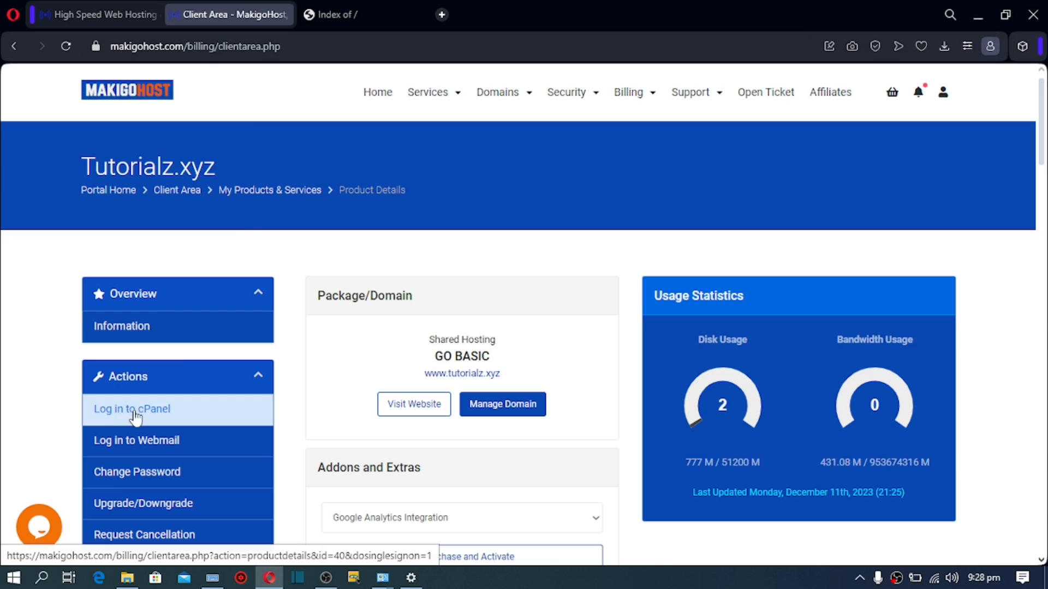
left_click(174, 414)
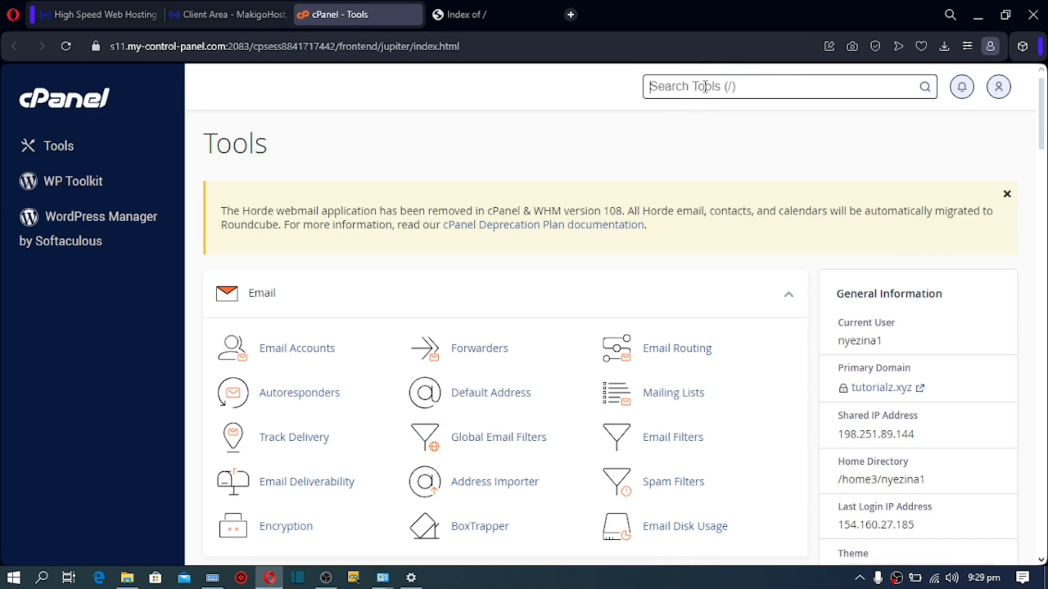
Step: Find 'file' in cPanel tools and open File Manager on the empty public_html folder
type("file")
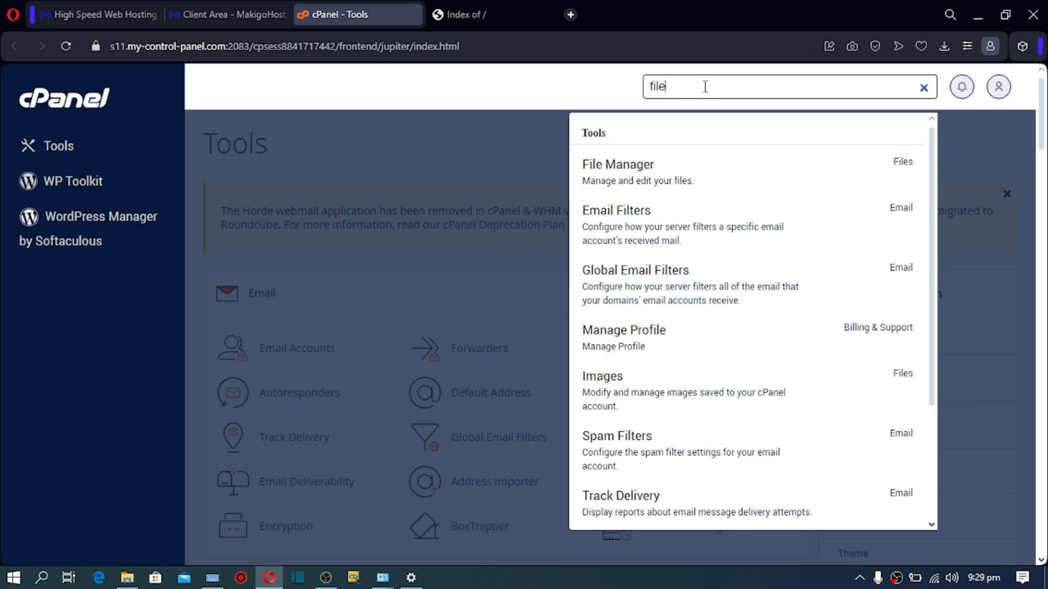
left_click(645, 173)
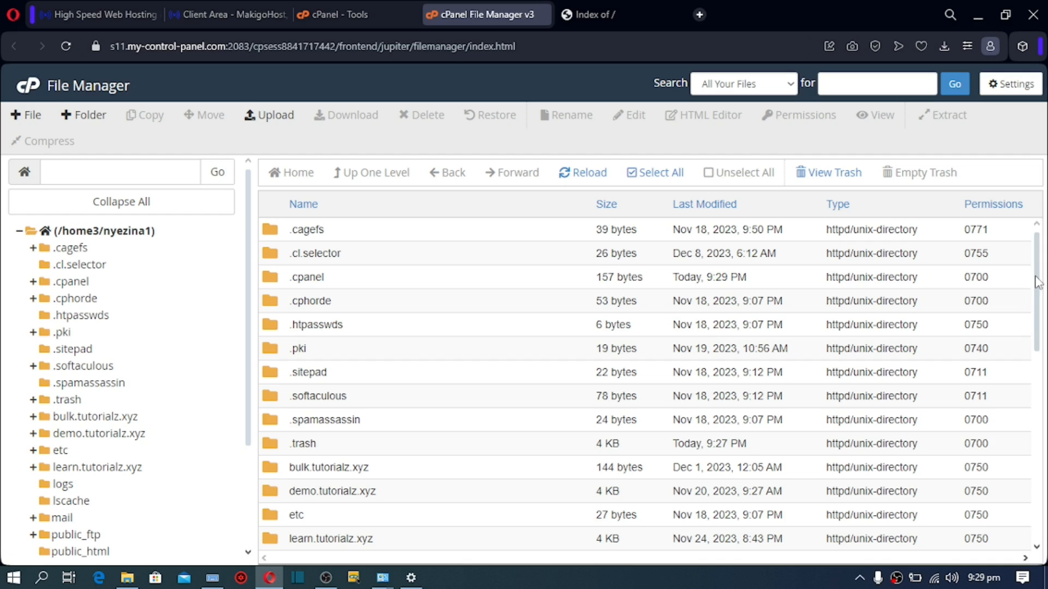
left_click_drag(1037, 282, 1010, 385)
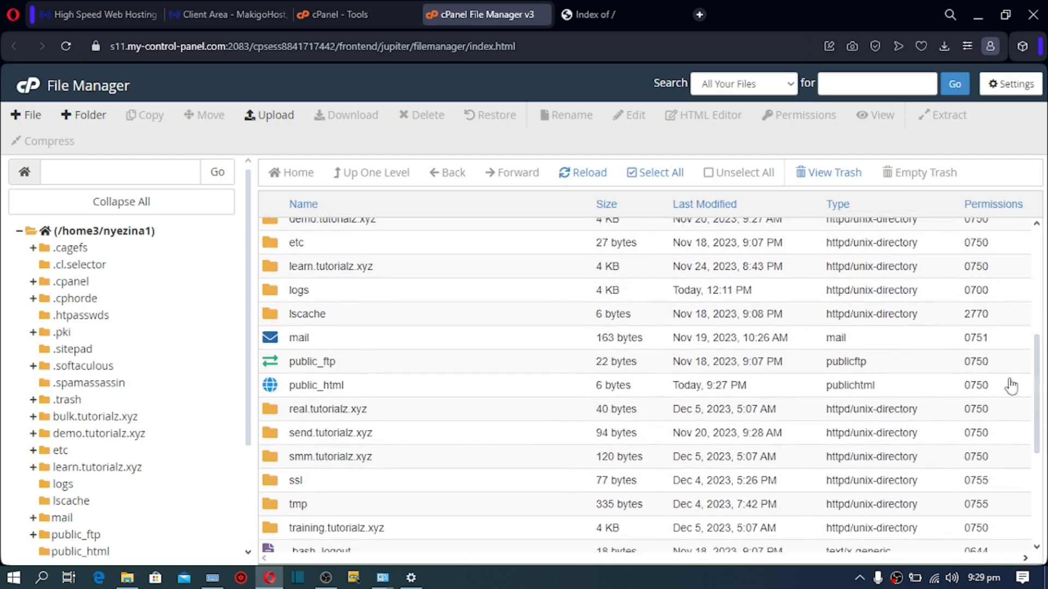
double_click(290, 387)
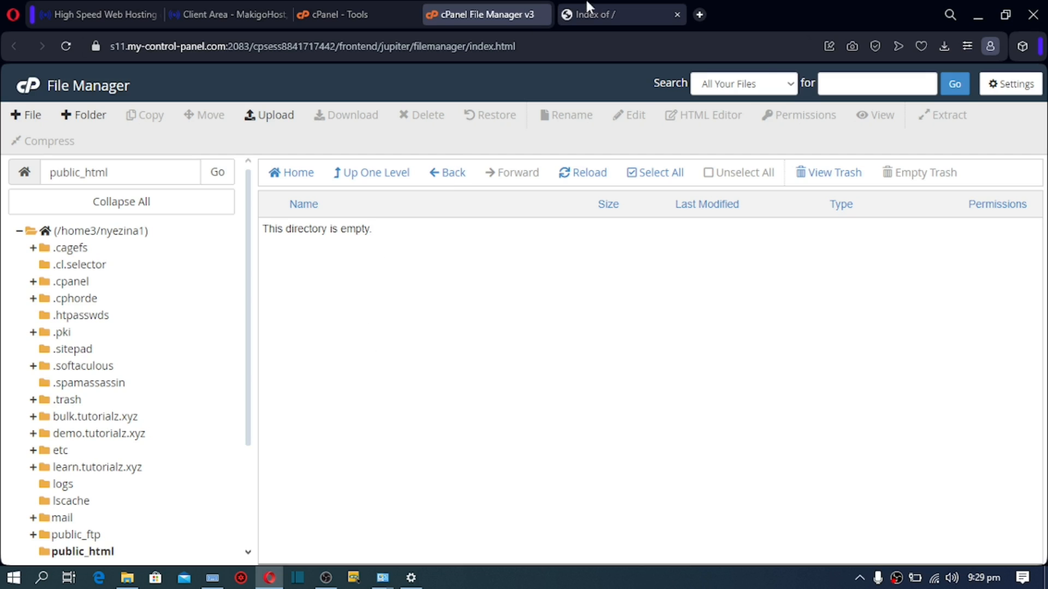
left_click(587, 17)
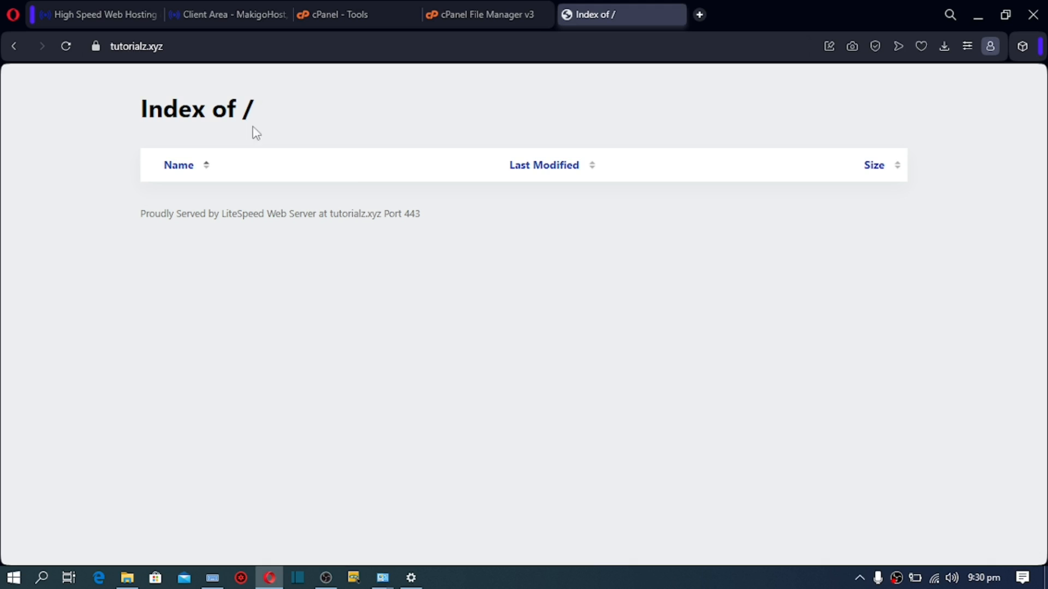
left_click(487, 13)
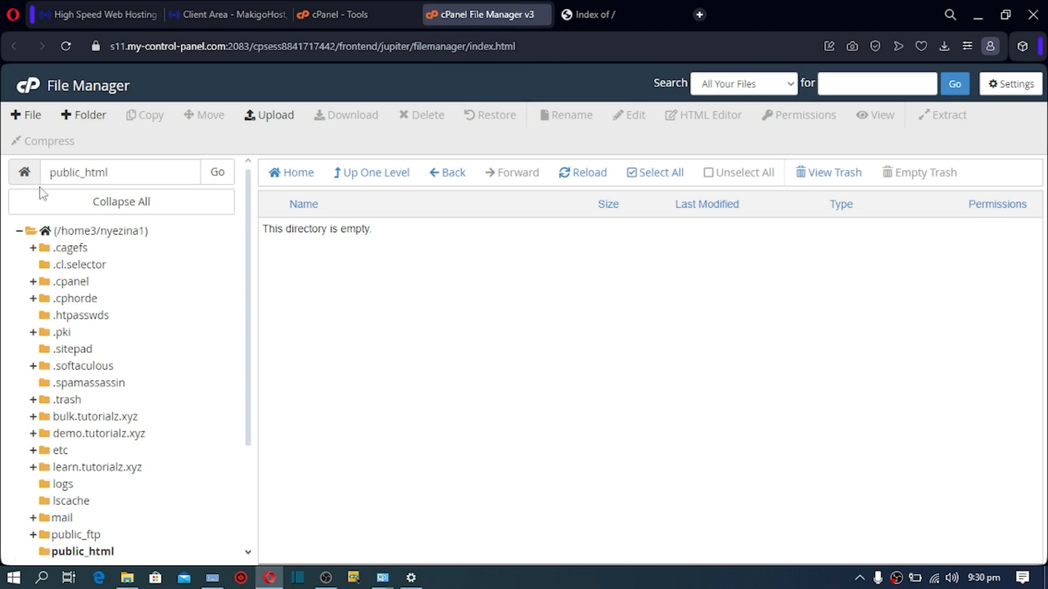
Step: Create a new empty file named file.txt in public_html and open it for editing
left_click(18, 117)
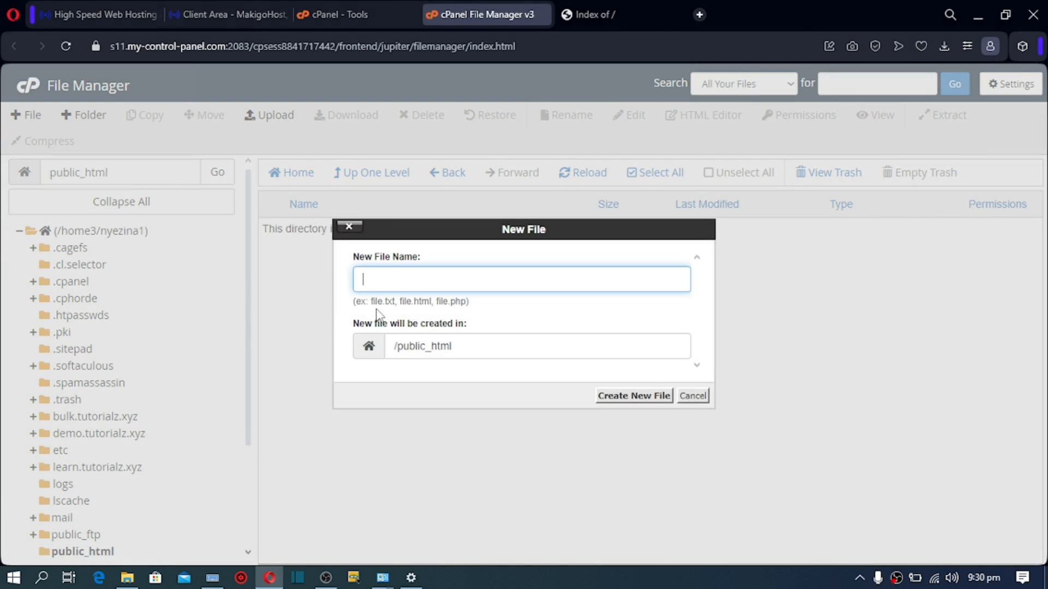
left_click_drag(370, 301, 395, 302)
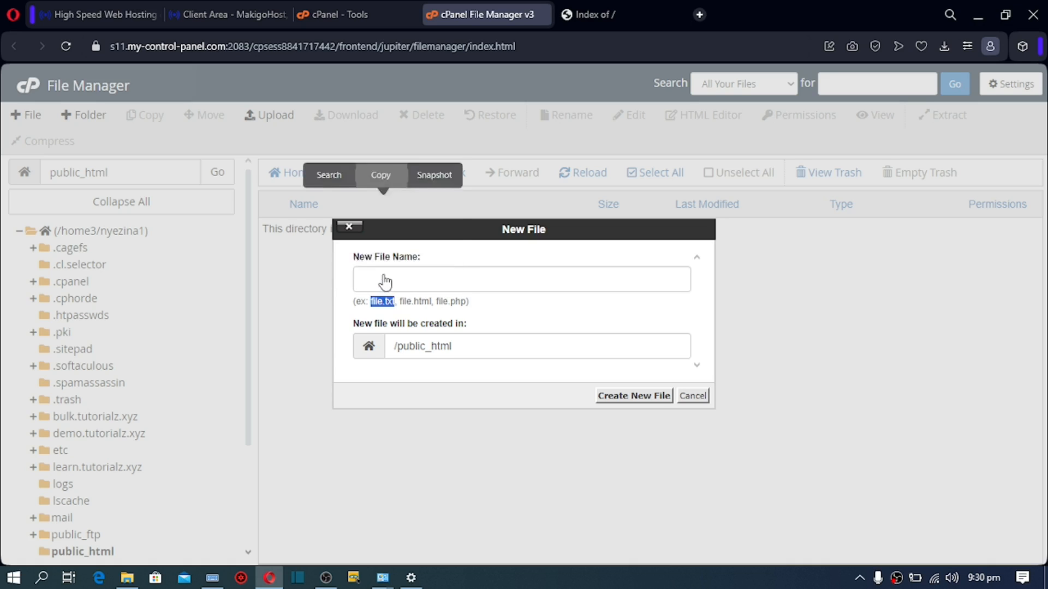
left_click(383, 276)
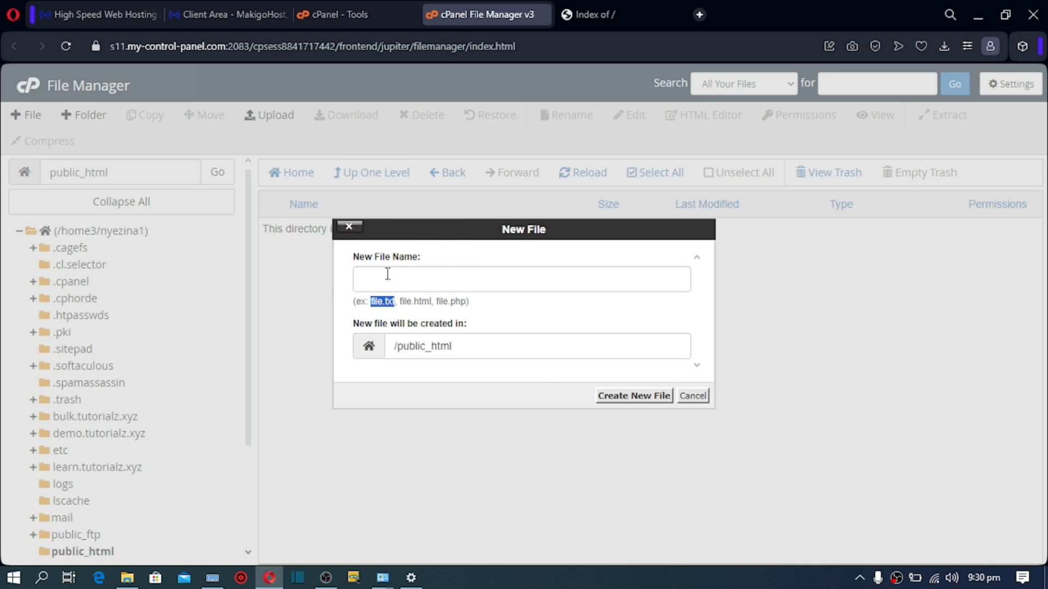
left_click(387, 274)
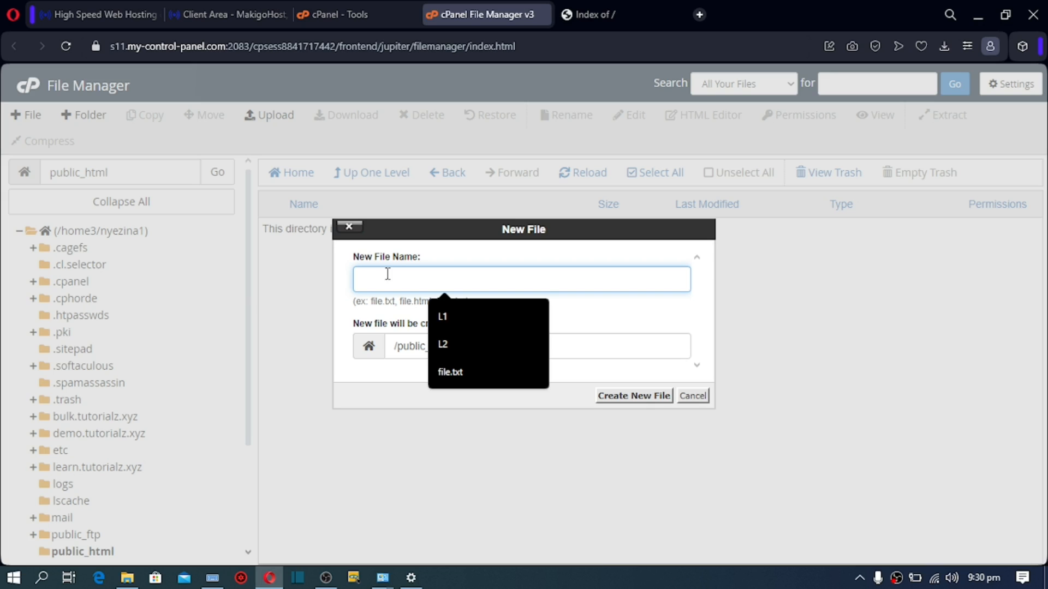
key("ctrl+v")
left_click(630, 397)
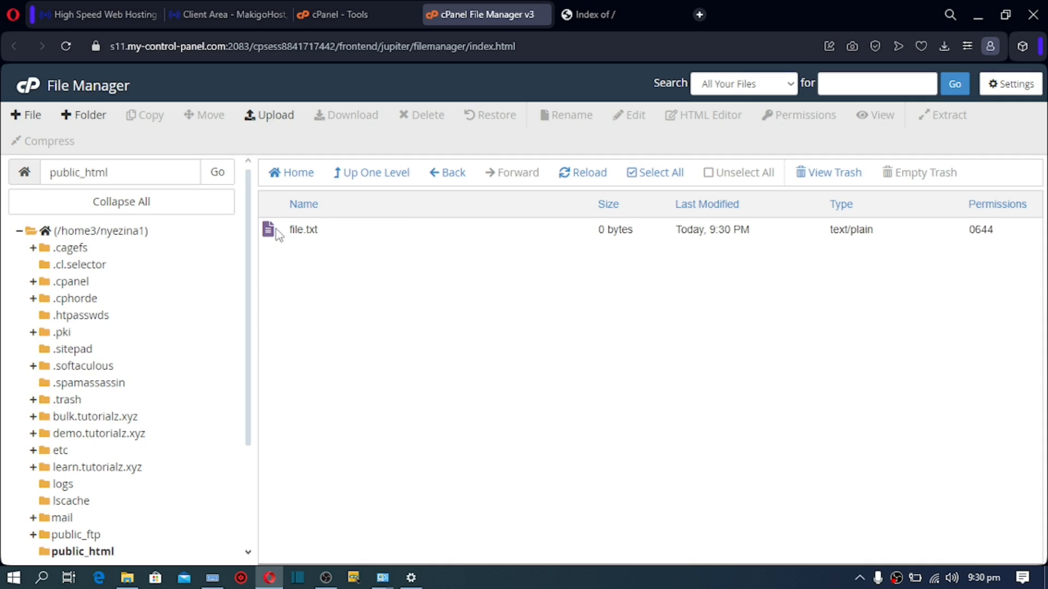
left_click(278, 235)
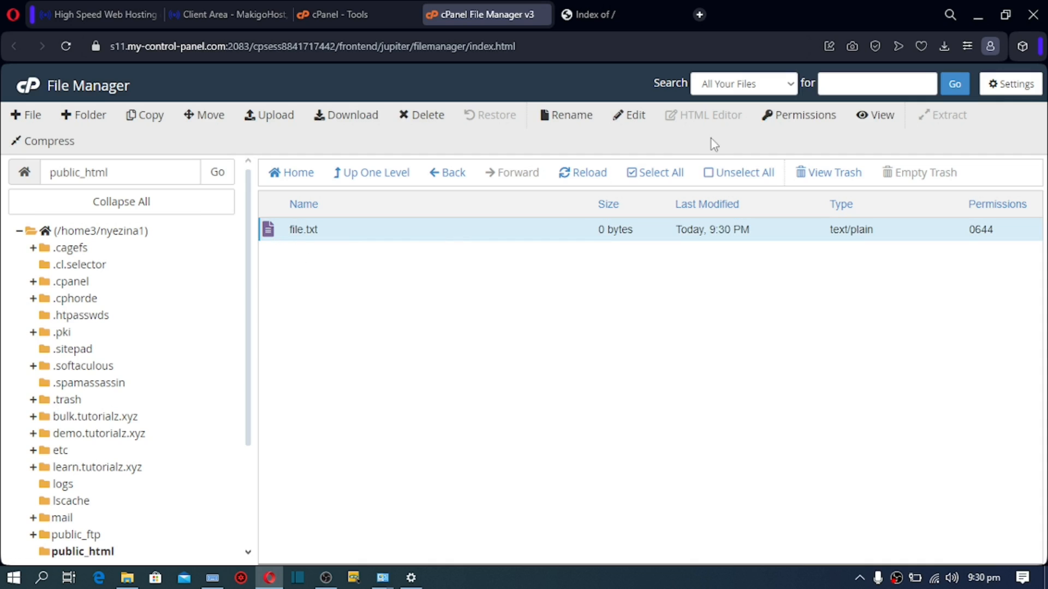
left_click(638, 121)
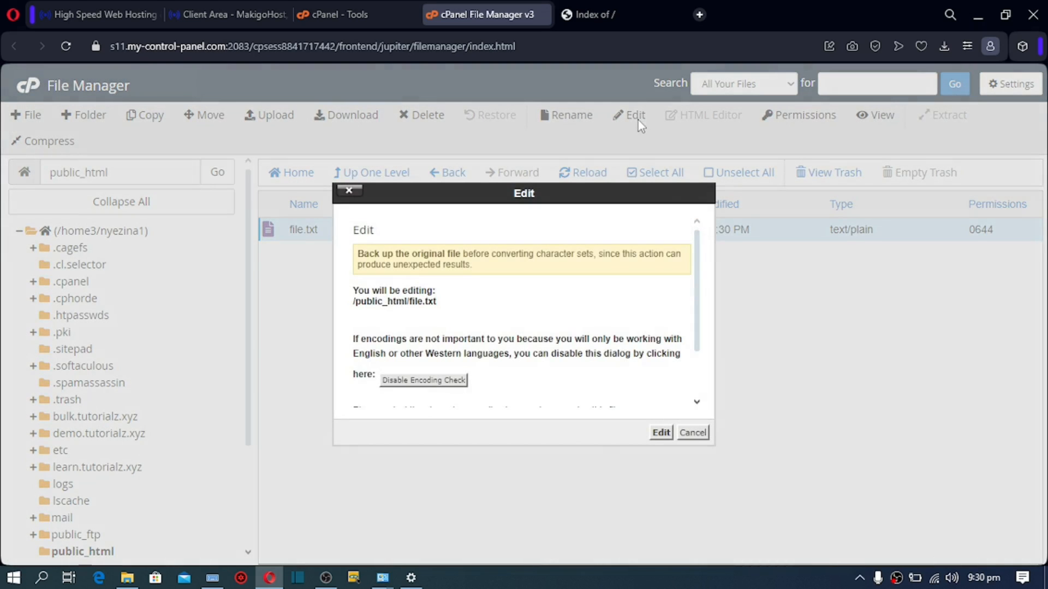
Step: Save 'Welcome' into file.txt, then refresh the tutorialz.xyz Index of / listing
left_click(660, 434)
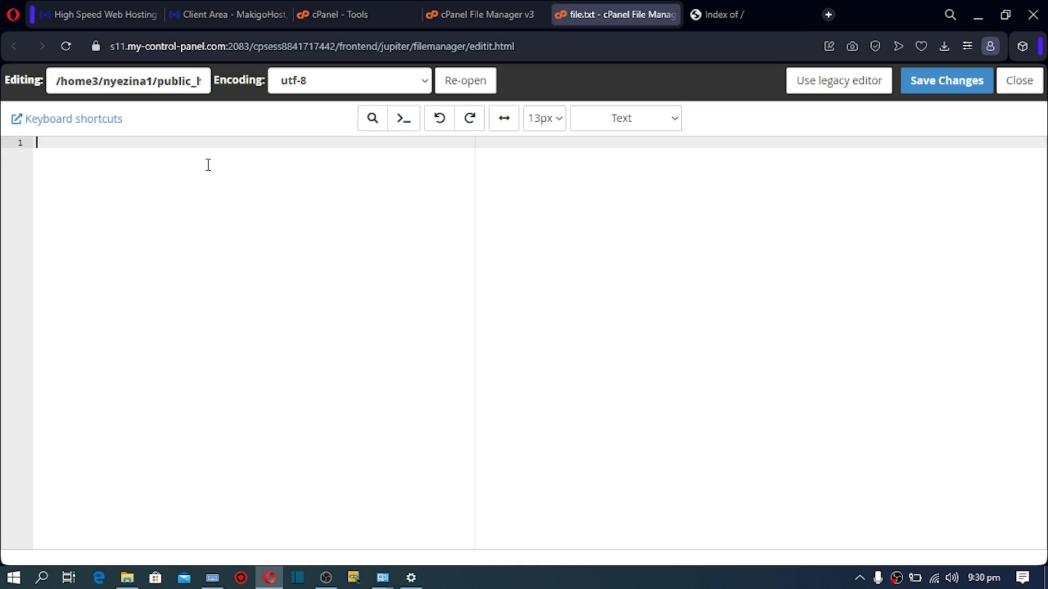
type("Welcome Wol")
key("BackSpace")
key("BackSpace")
key("BackSpace")
key("BackSpace")
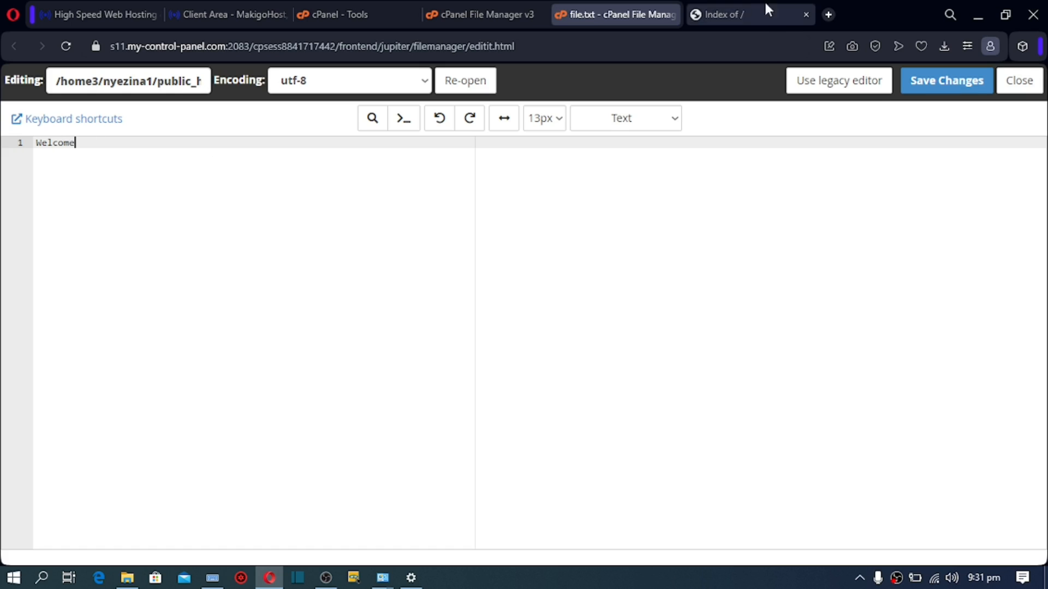
left_click(929, 82)
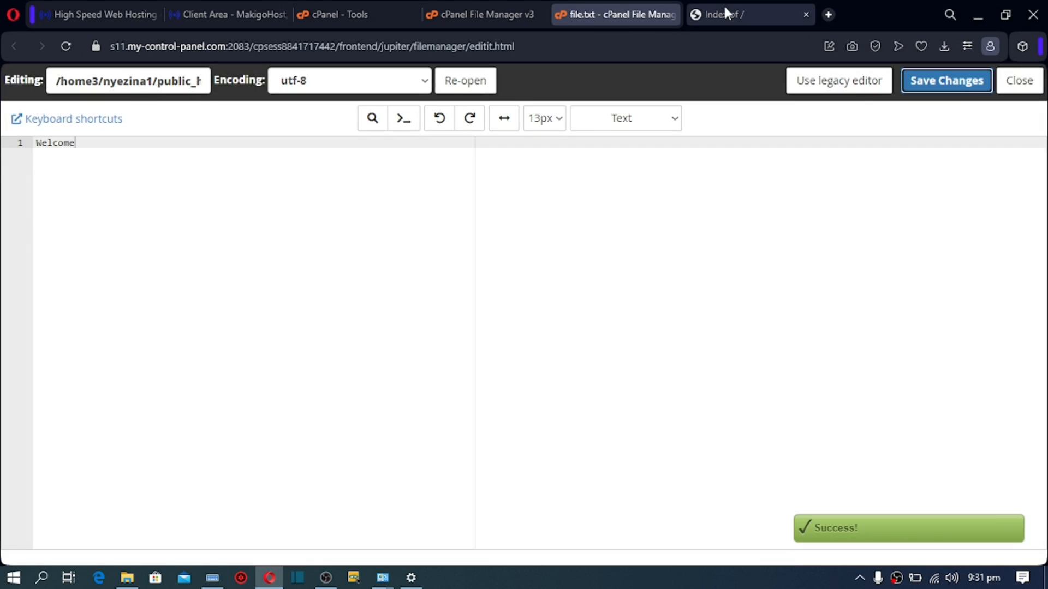
left_click(724, 8)
left_click(67, 47)
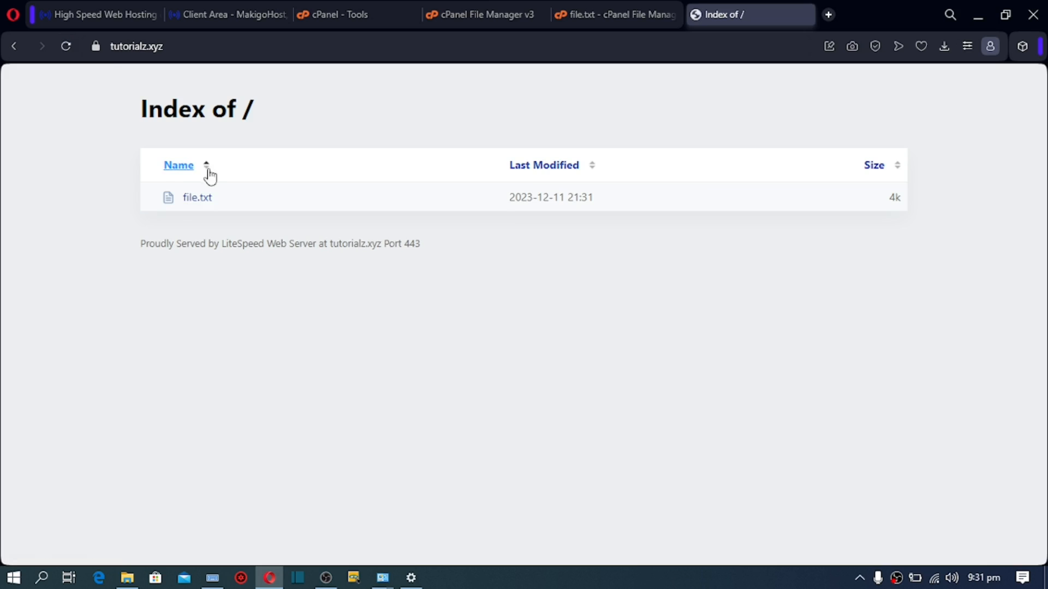
Step: Open file.txt on tutorialz.xyz and confirm the page shows 'Welcome'
left_click(190, 202)
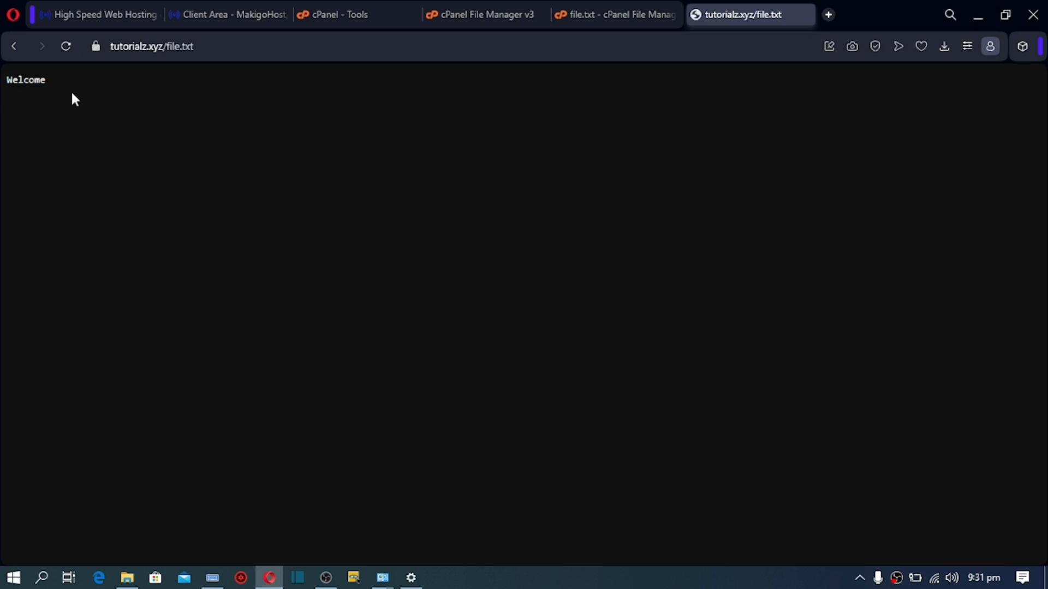
double_click(48, 83)
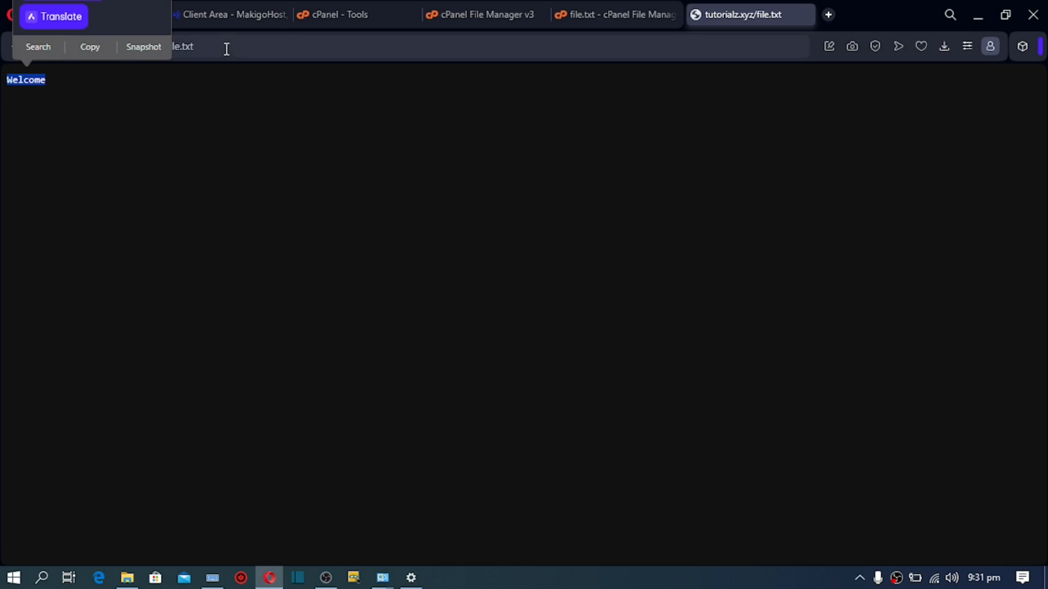
left_click(227, 48)
left_click(197, 48)
triple_click(195, 49)
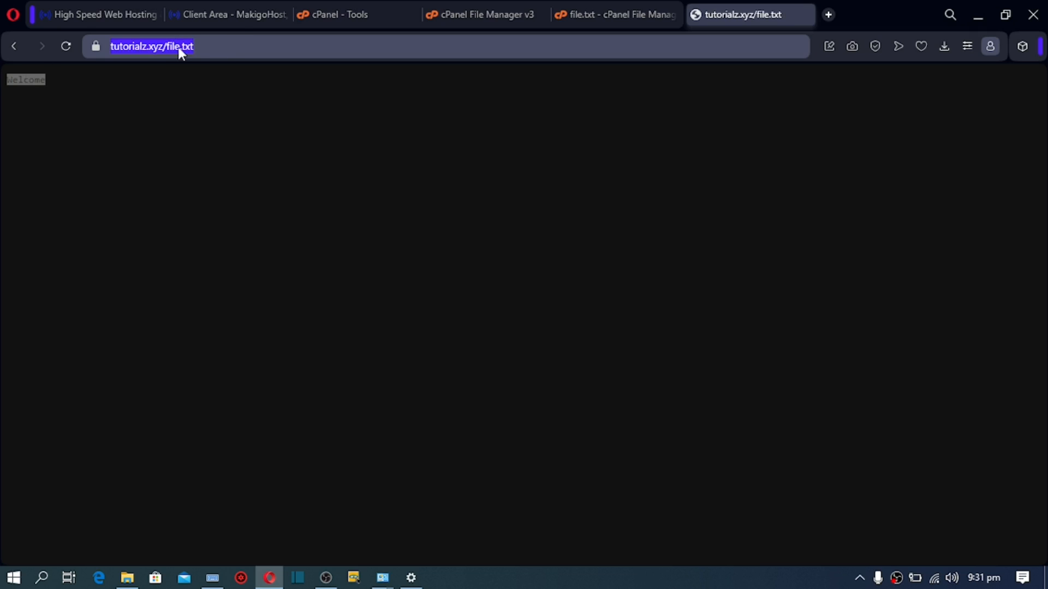
left_click_drag(47, 82, 1, 89)
left_click(100, 86)
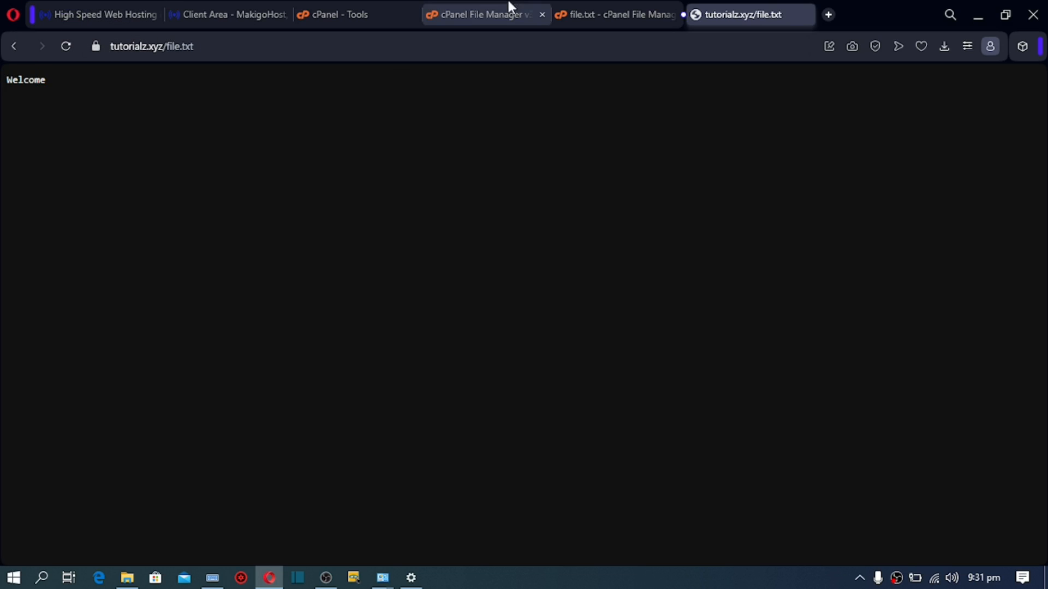
Step: Close the live file.txt tab and start a fresh Speed Dial tab
left_click(472, 14)
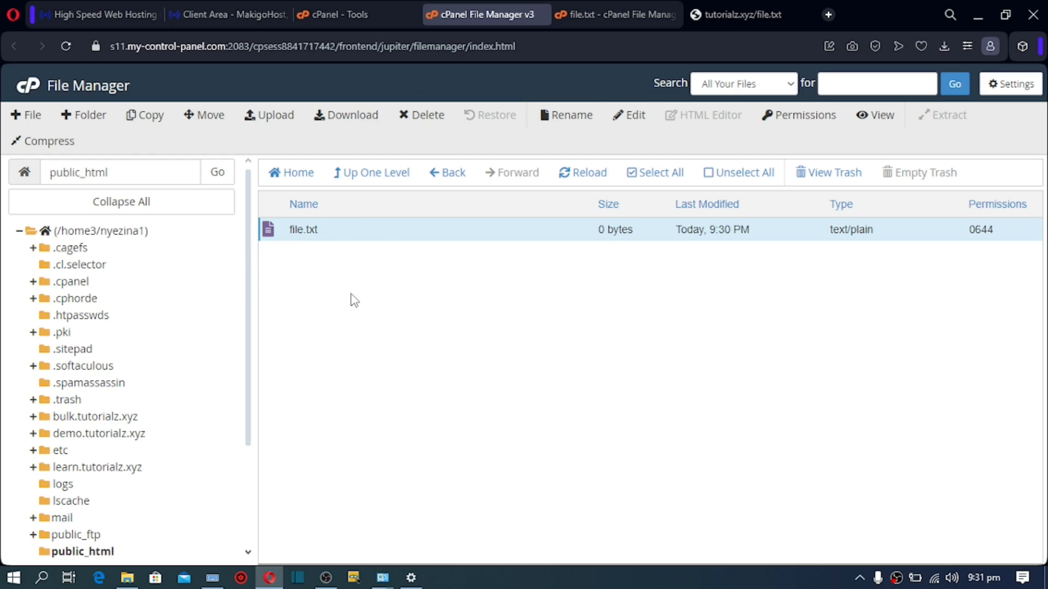
left_click(780, 14)
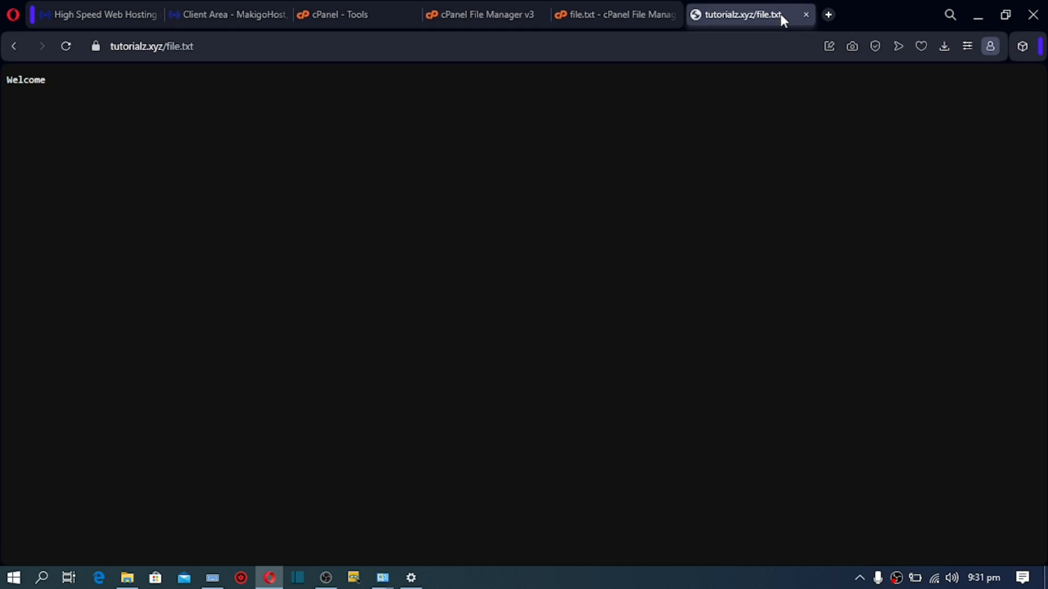
left_click(805, 15)
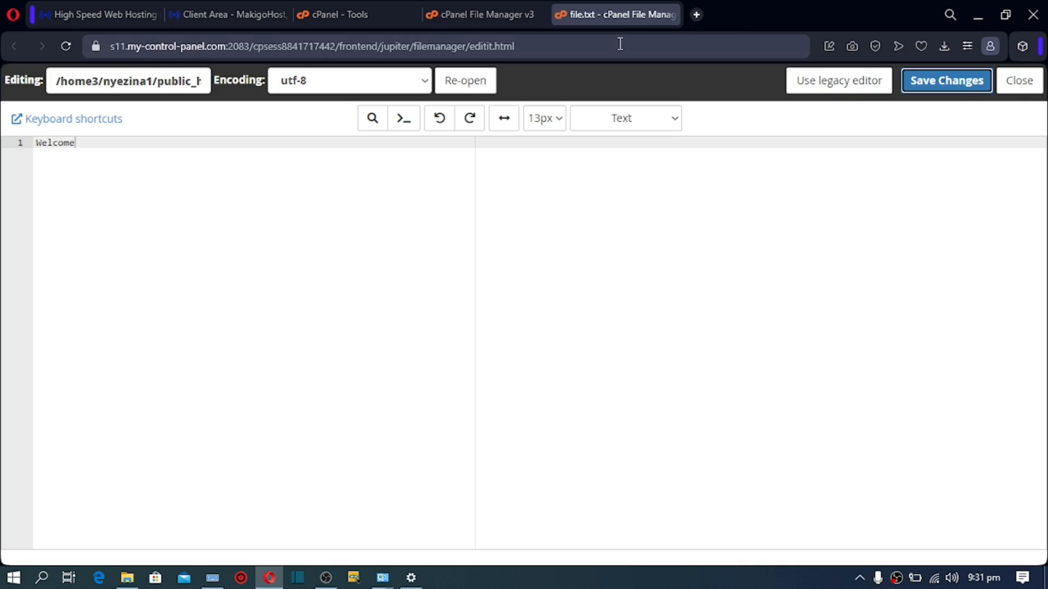
left_click(695, 15)
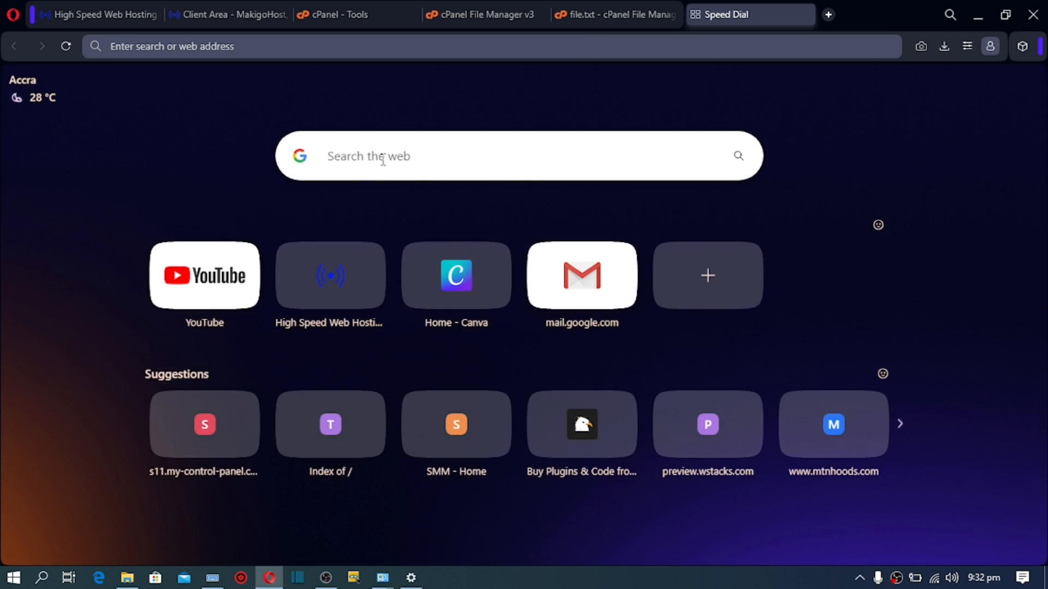
Step: Enter 'PHP HTML' in the Speed Dial search box, then go back to the cPanel File Manager
left_click(383, 159)
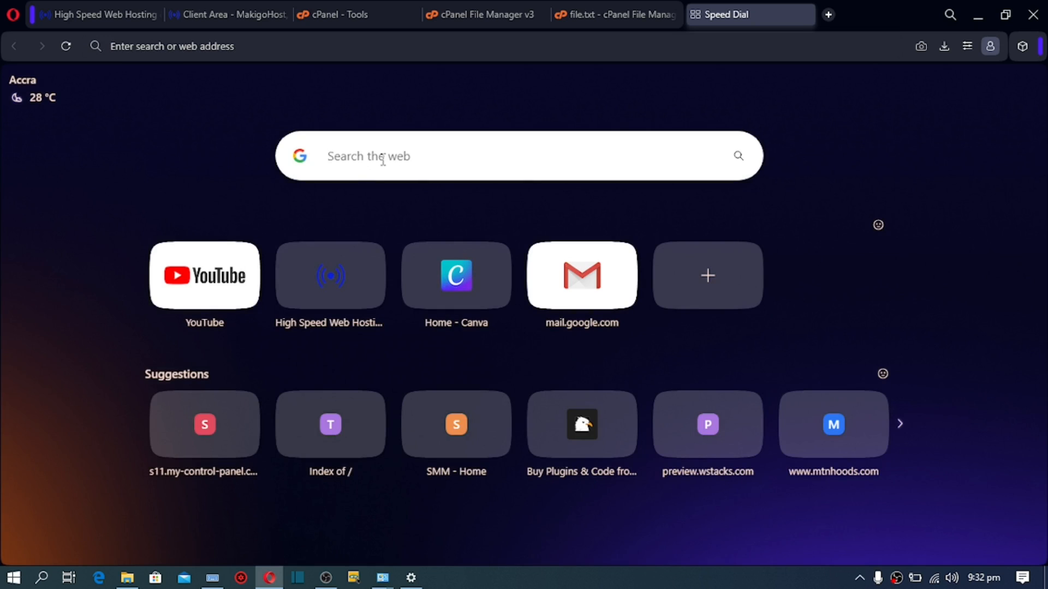
type("PHP")
type("HTML")
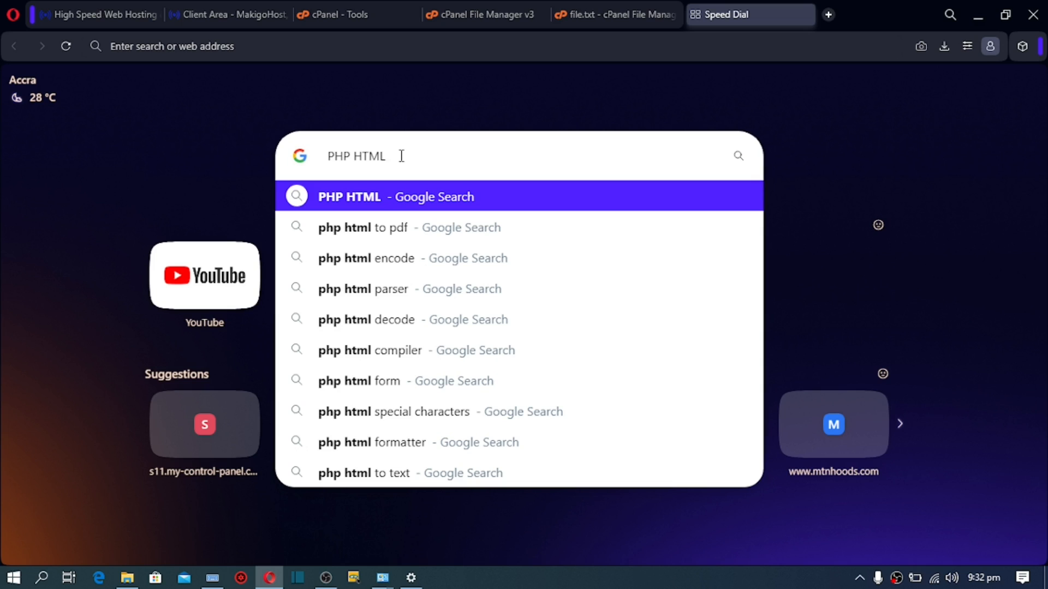
left_click_drag(401, 156, 263, 173)
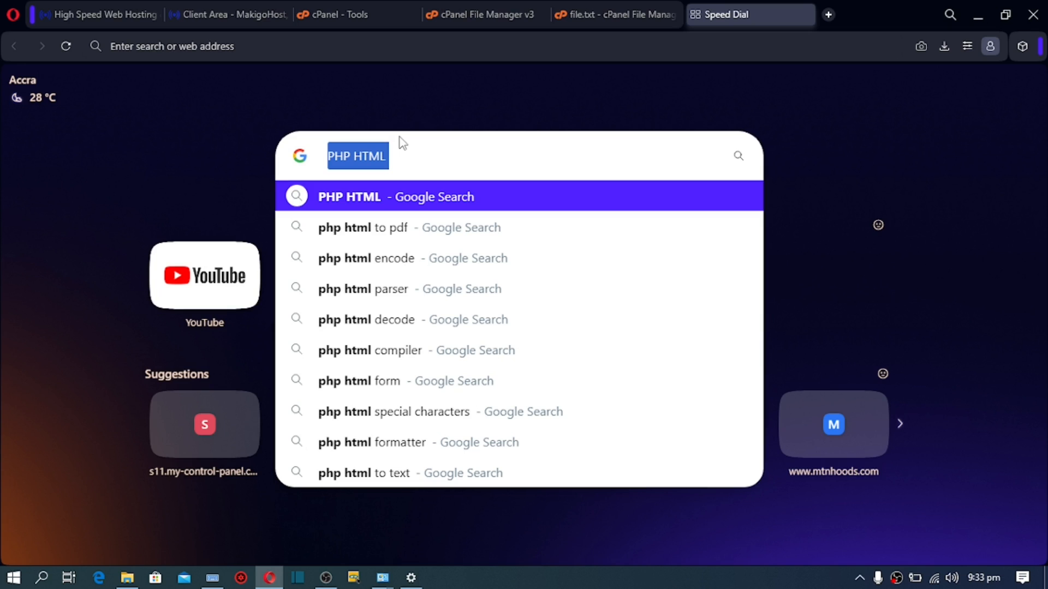
left_click(470, 14)
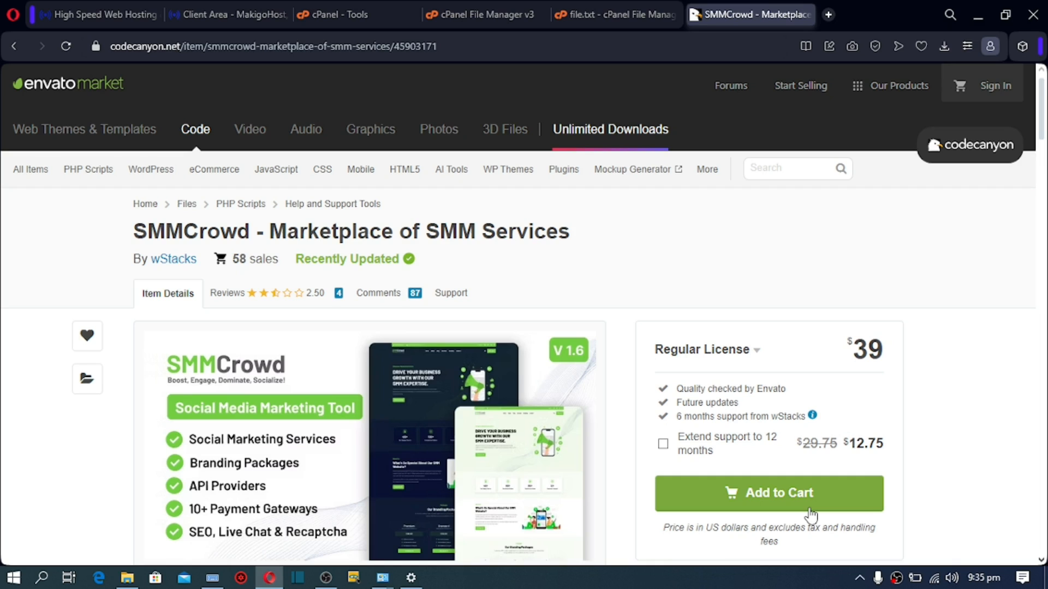
Step: Minimise Opera to reveal the SMMCrowd folder and archive on the desktop
left_click(1045, 579)
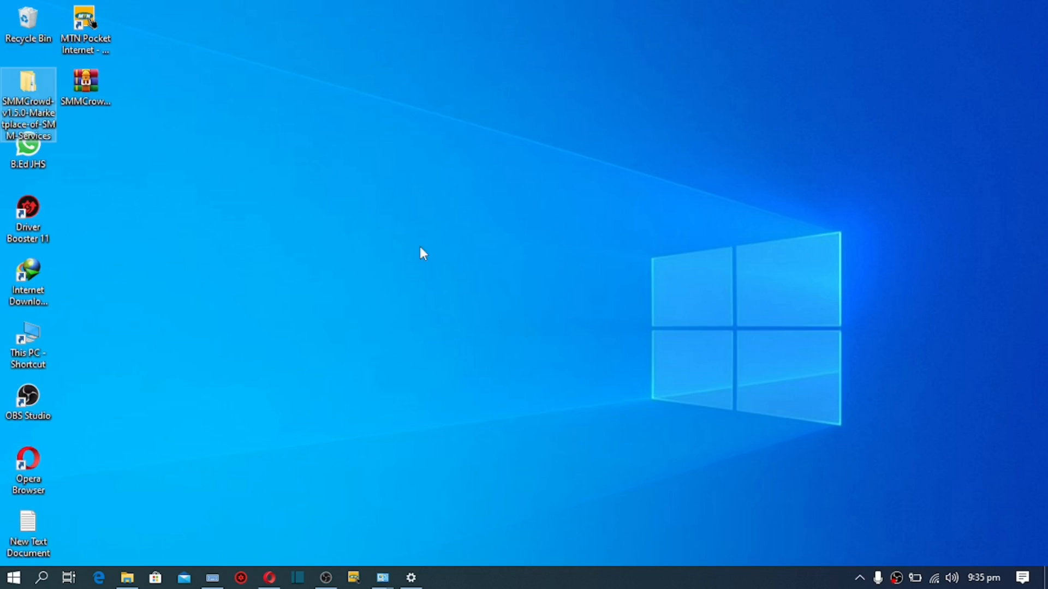
Step: Open the SMMCrowd-v1.5.0 folder from the desktop, showing Database, Documentation, Files and Update
left_click(96, 88)
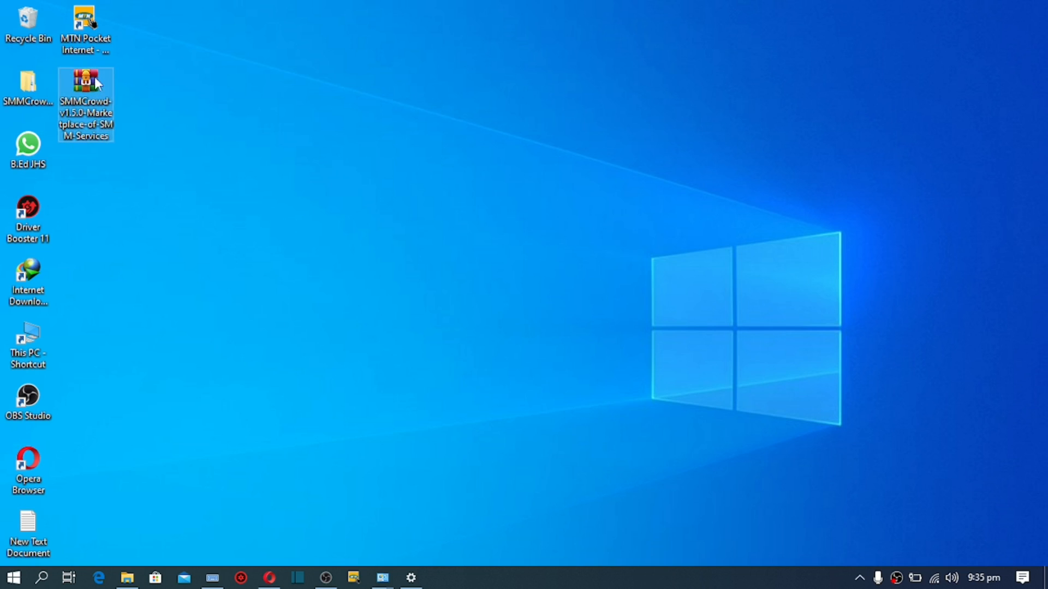
right_click(91, 109)
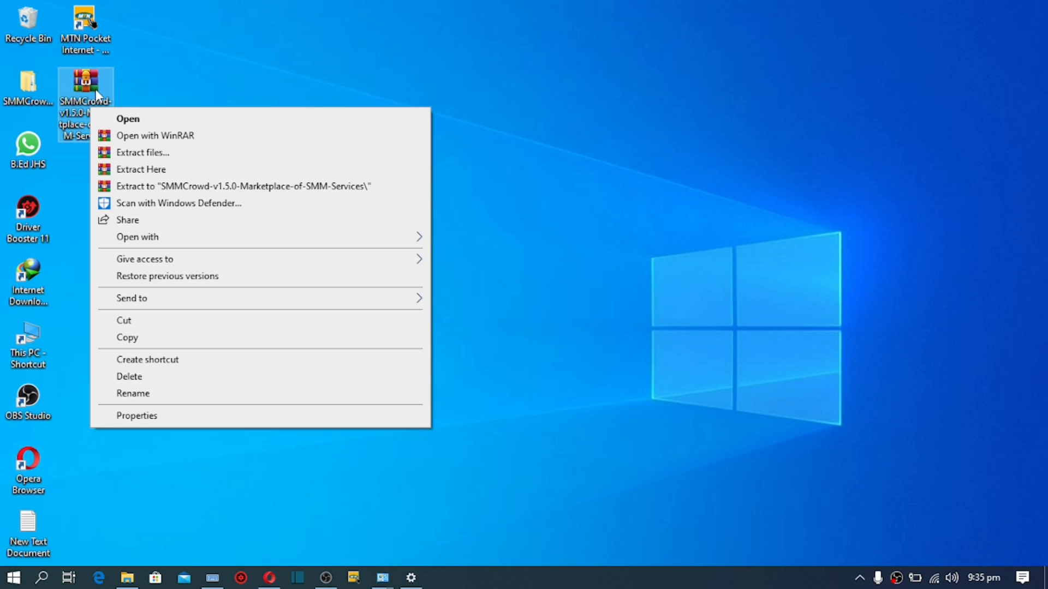
left_click(37, 89)
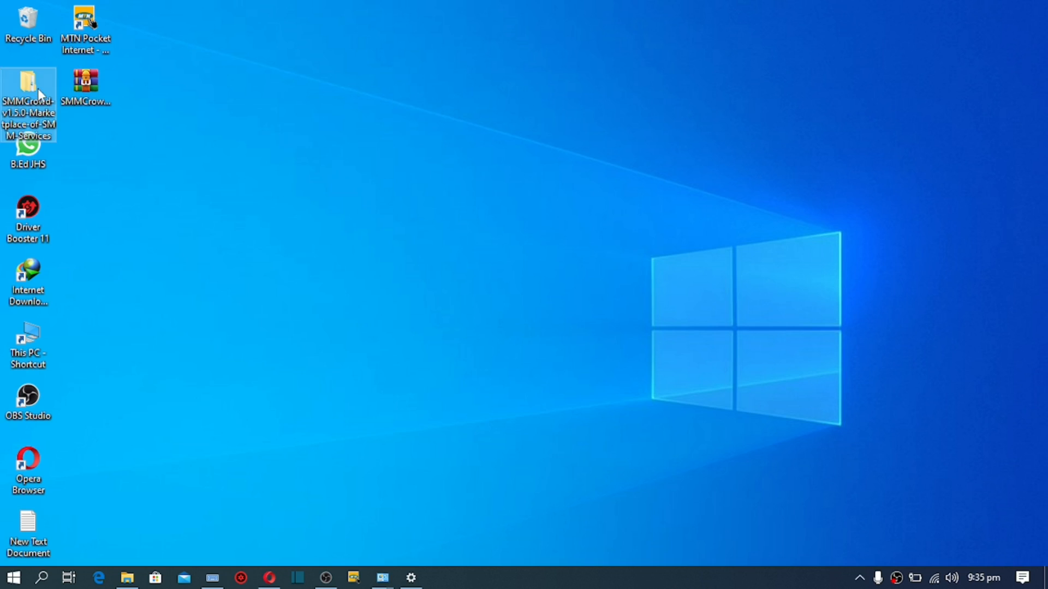
double_click(27, 107)
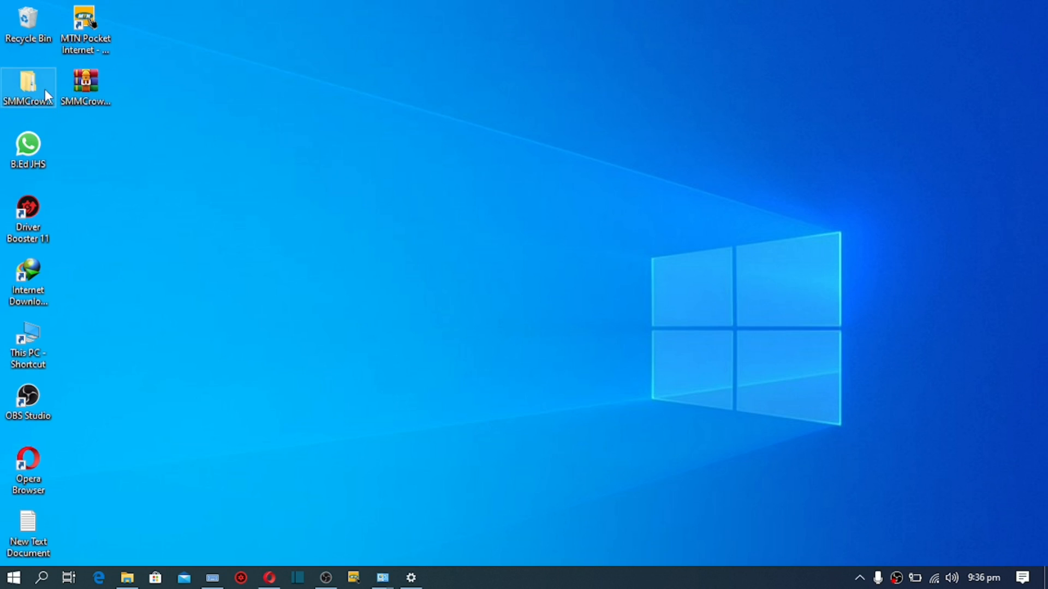
double_click(45, 89)
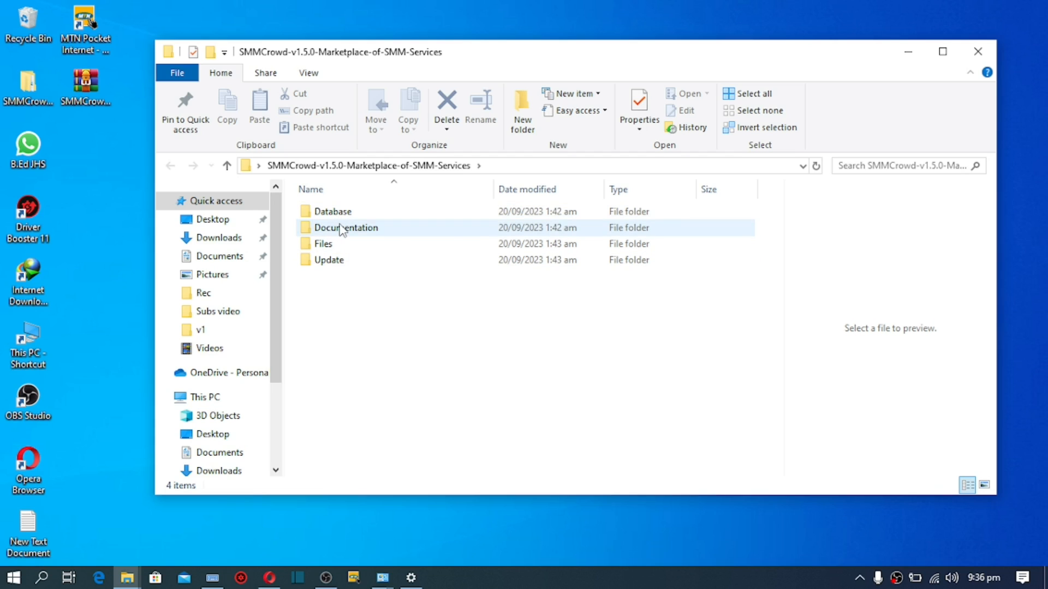
mouse_move(342, 229)
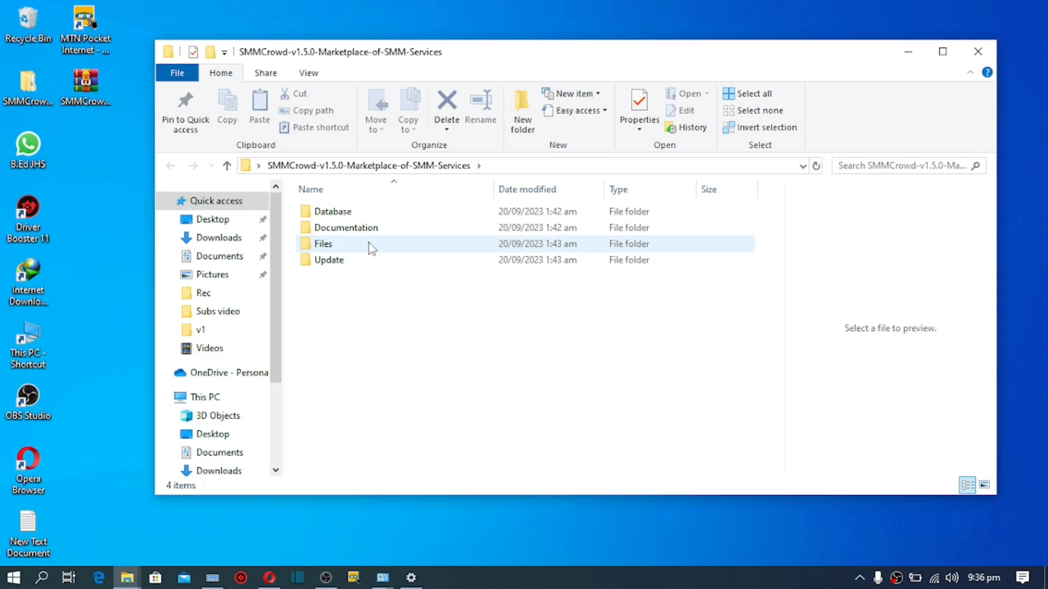
mouse_move(360, 247)
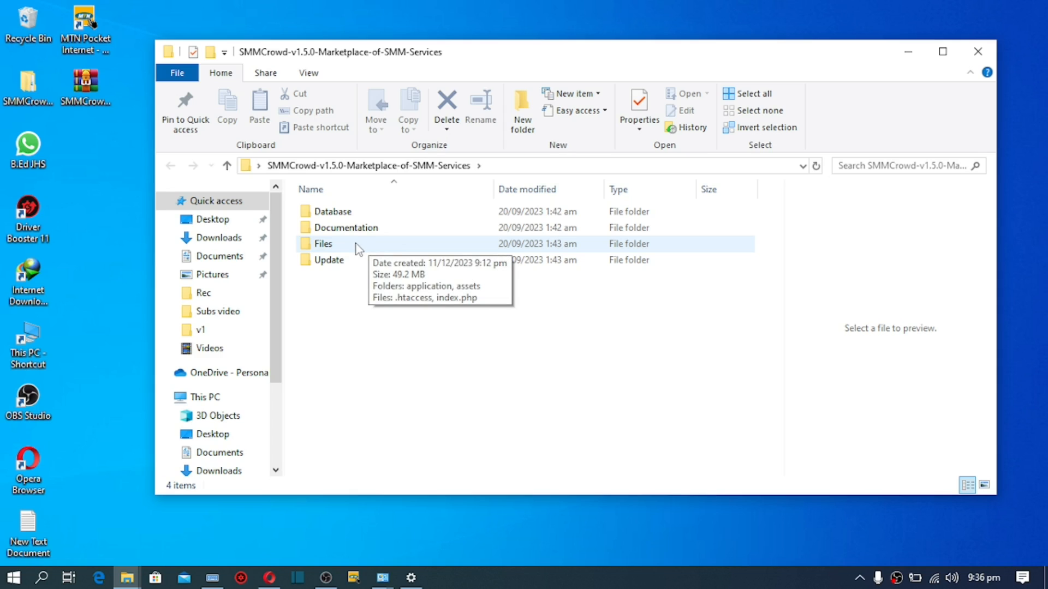
left_click(359, 249)
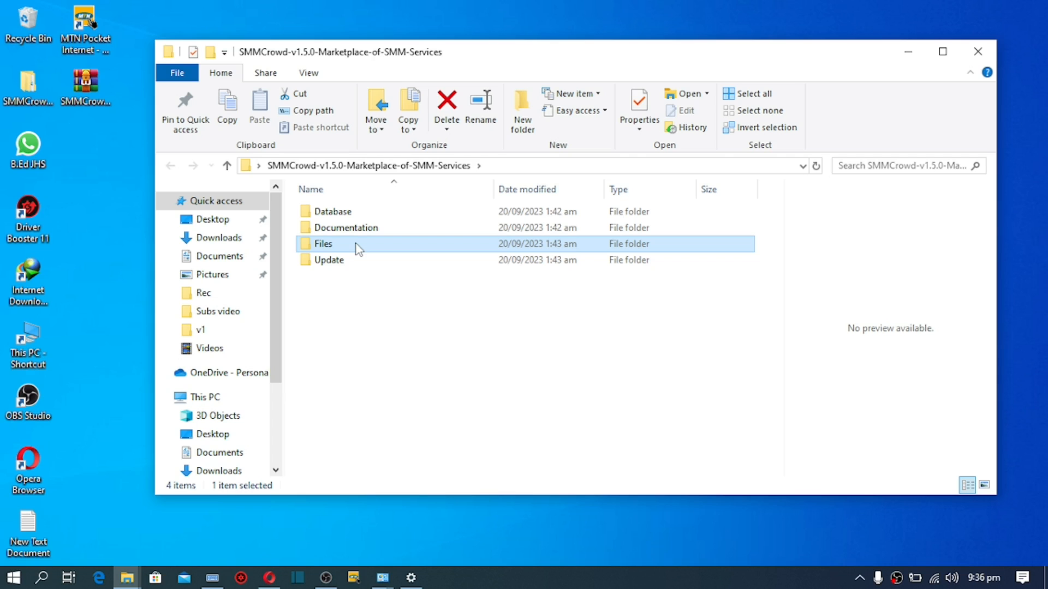
Step: Compress the Files folder into Files.zip using WinRAR's ZIP archive format
right_click(356, 247)
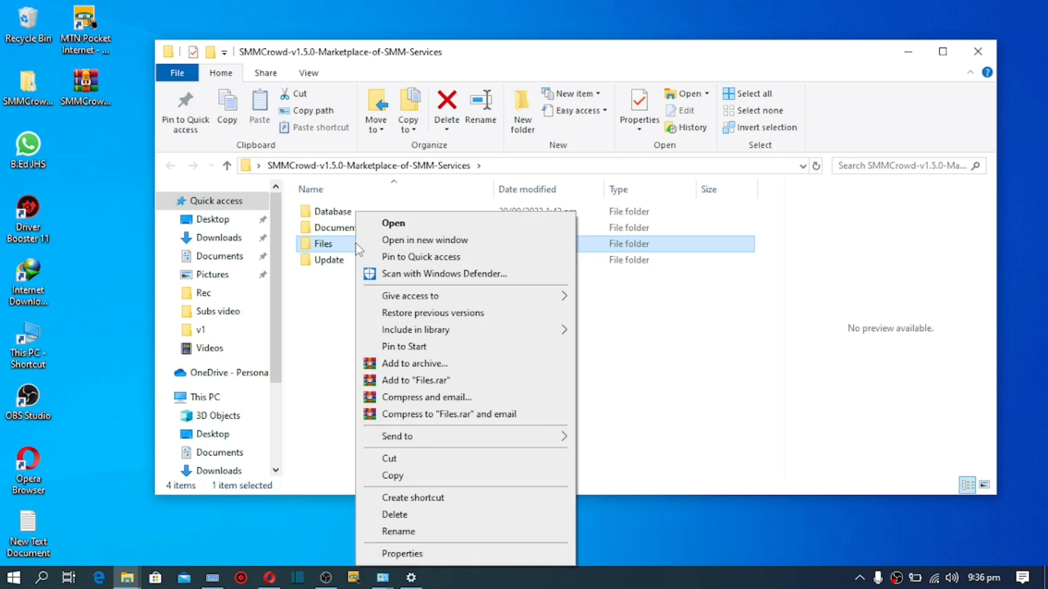
left_click(409, 364)
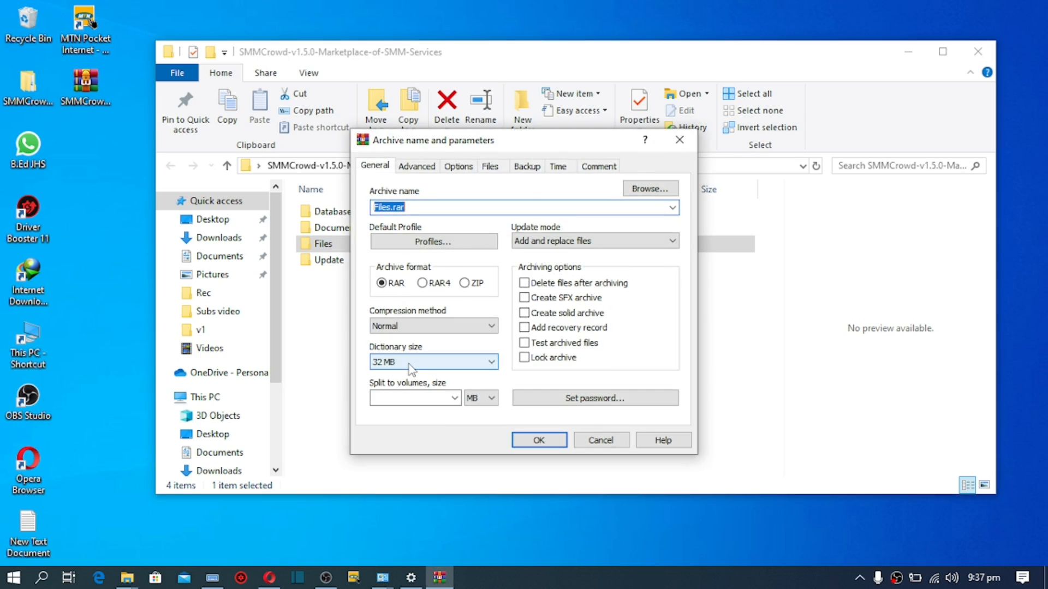
left_click(467, 285)
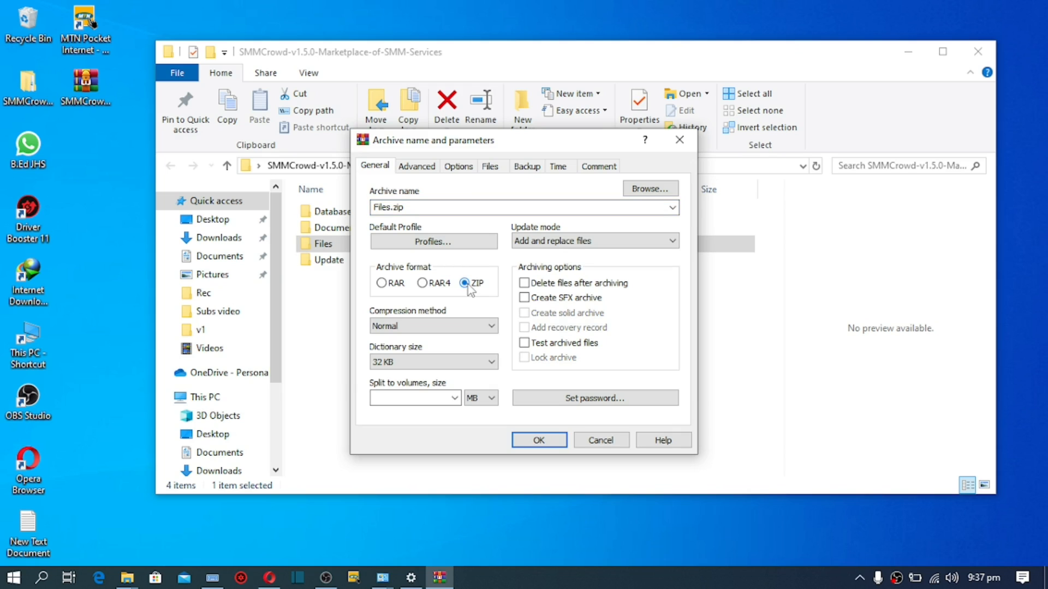
left_click(546, 439)
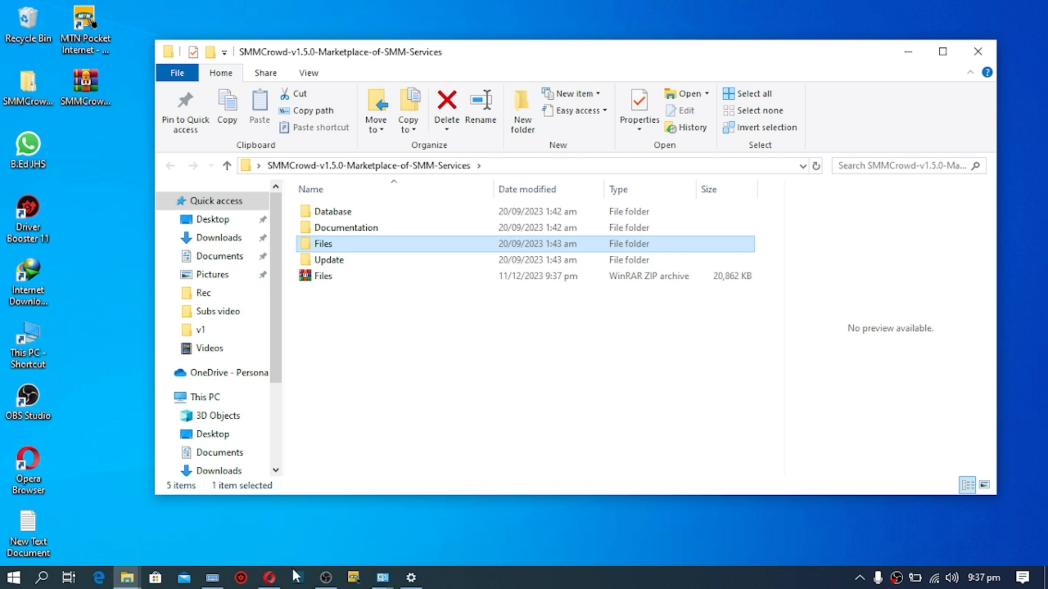
Step: Close the CodeCanyon tab and delete file.txt from public_html in File Manager
left_click(269, 577)
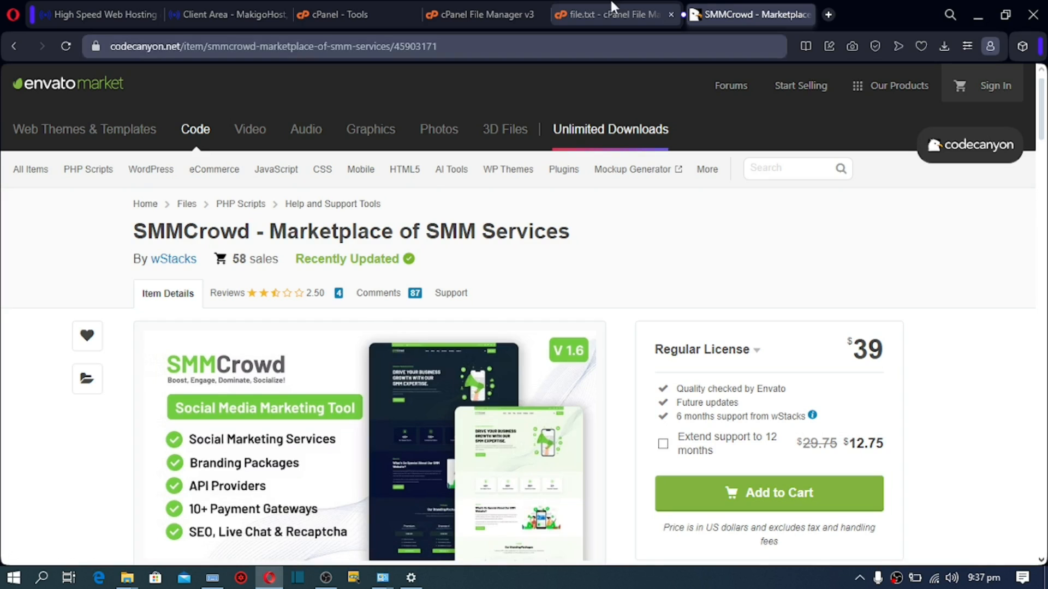
left_click(807, 15)
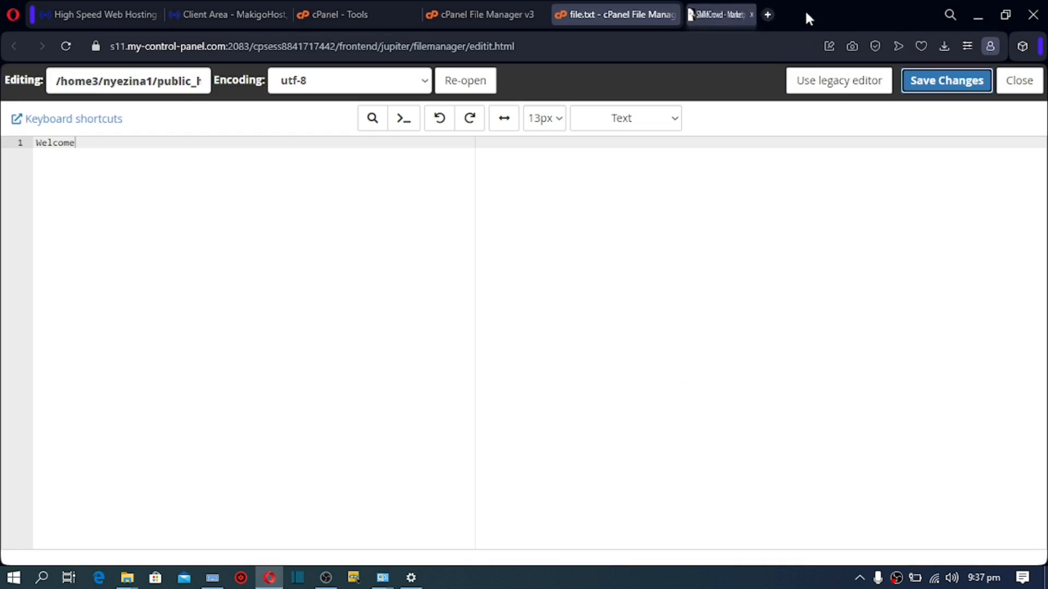
left_click(507, 7)
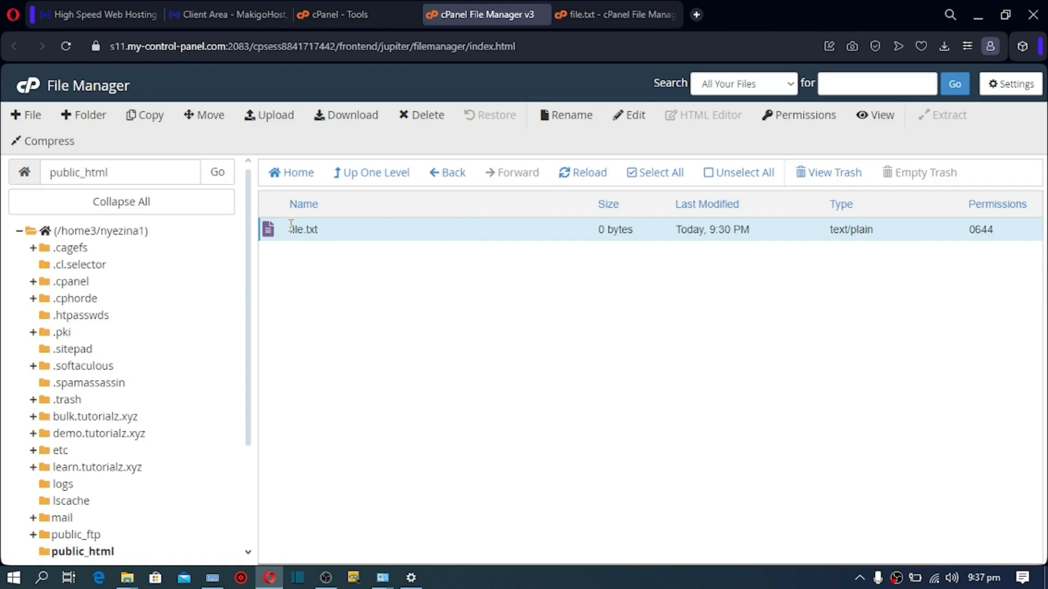
left_click(427, 116)
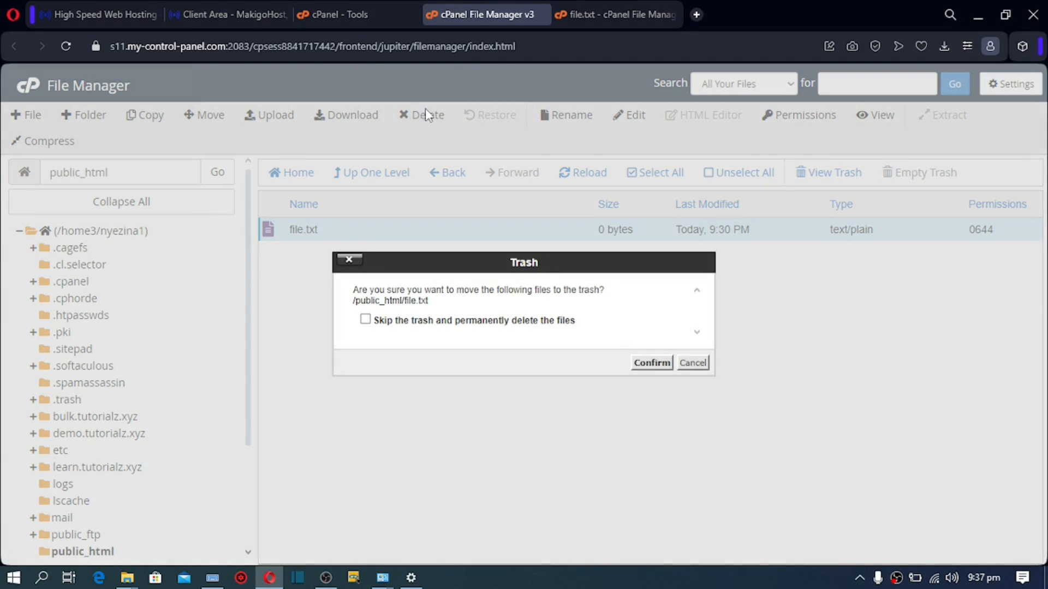
left_click(651, 364)
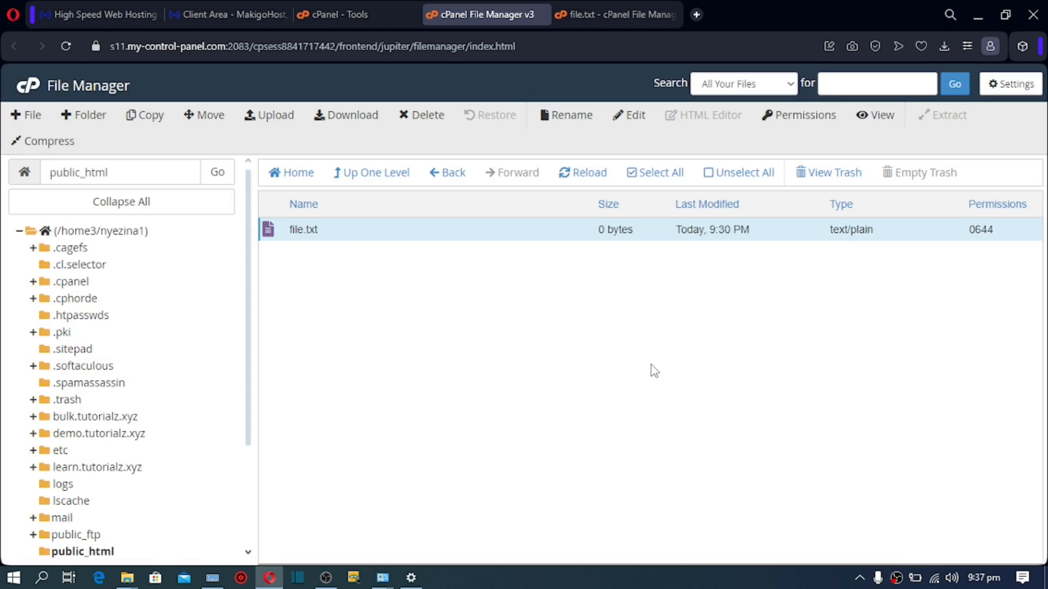
Step: Upload Files.zip (20.37 MB) into public_html and select it in the listing
left_click(280, 131)
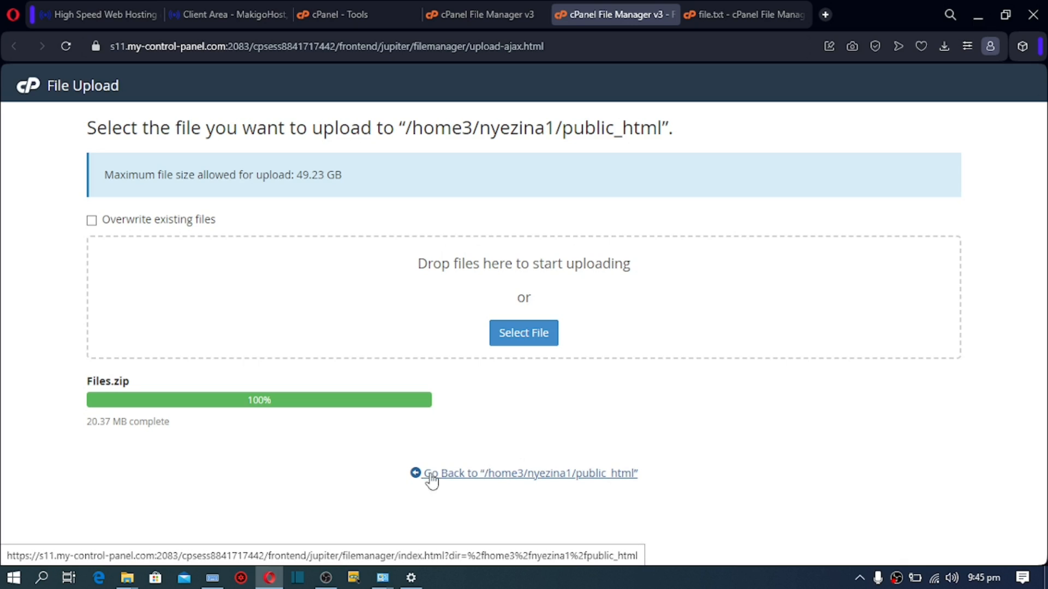
left_click(535, 477)
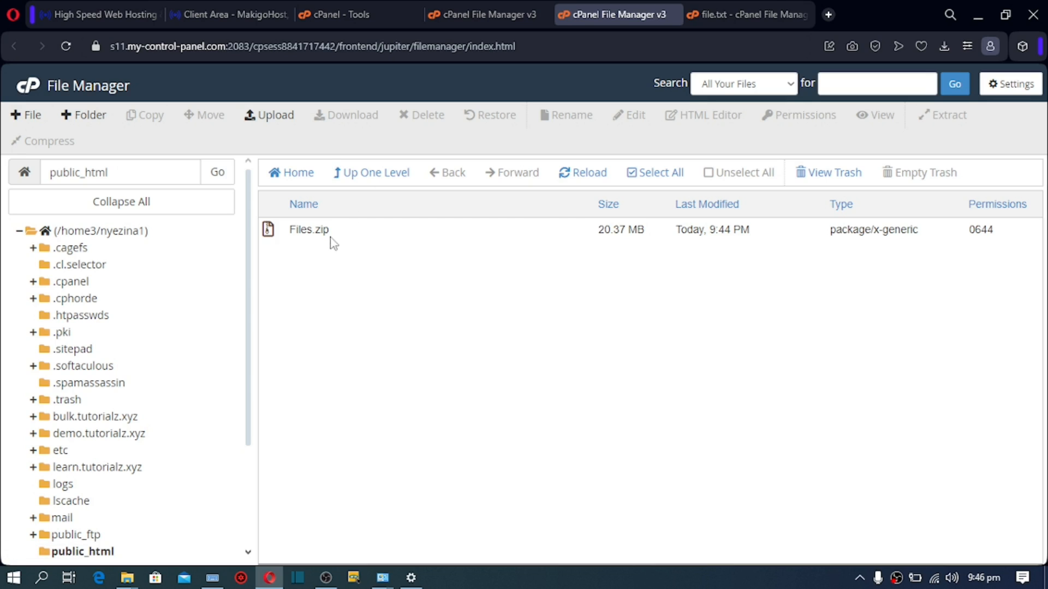
left_click(295, 234)
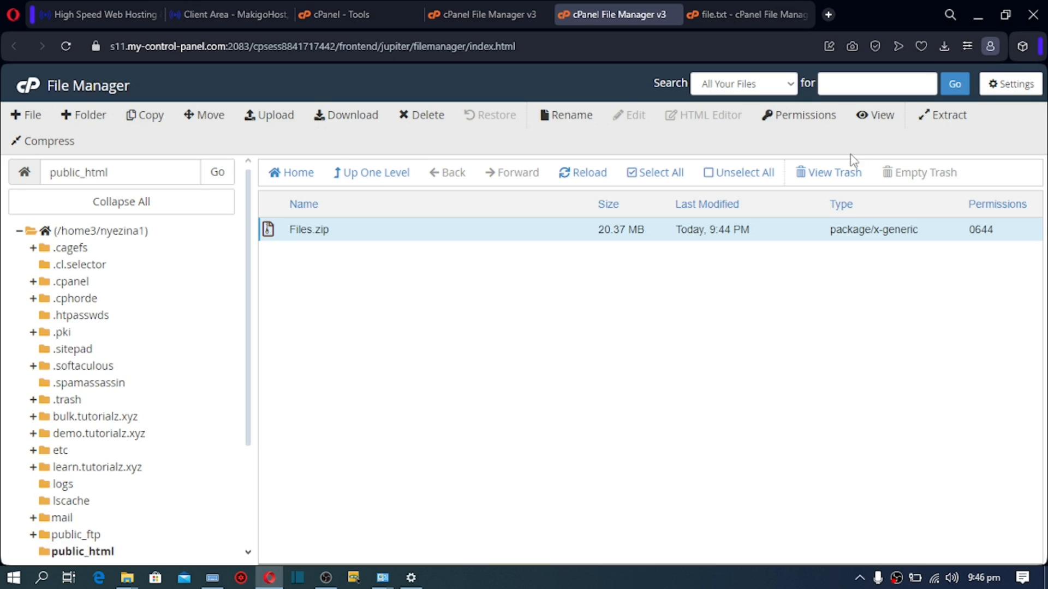
Step: Extract Files.zip into public_html as a Files folder
left_click(943, 120)
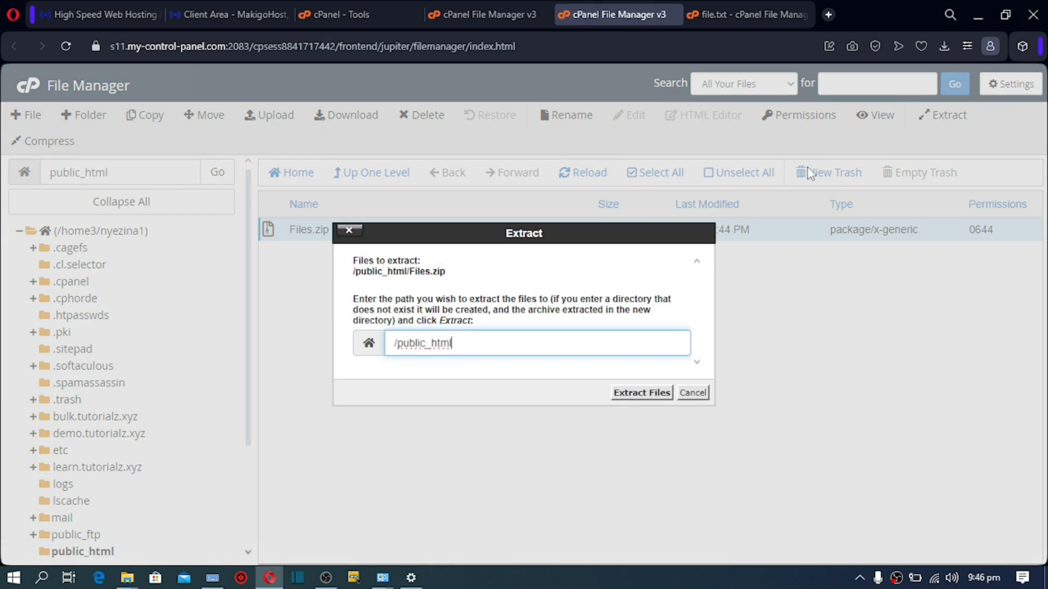
left_click(640, 394)
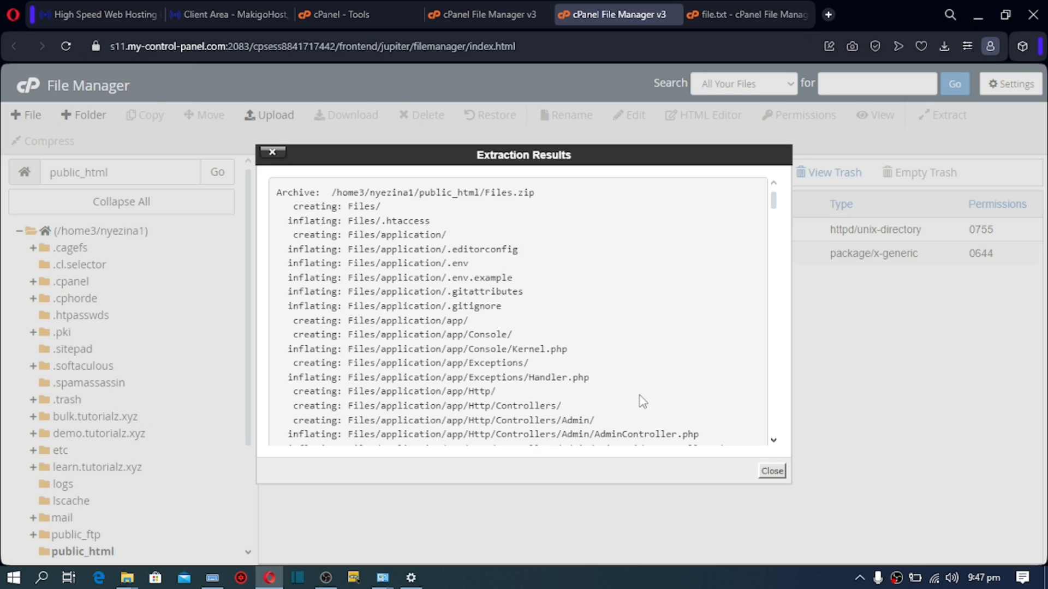
left_click(771, 472)
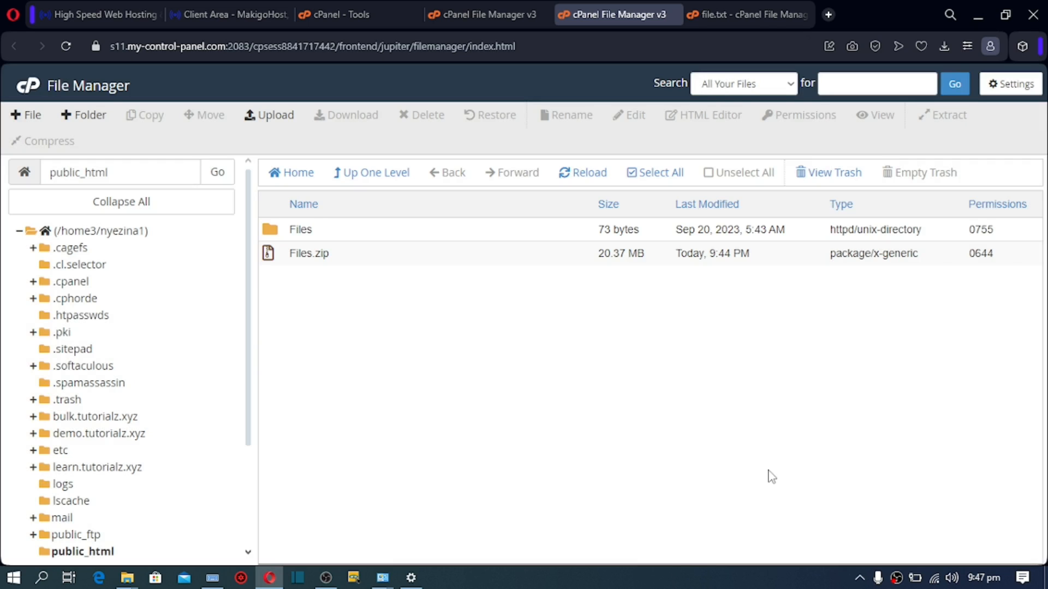
Step: Delete Files.zip so only the extracted Files folder remains
left_click(279, 261)
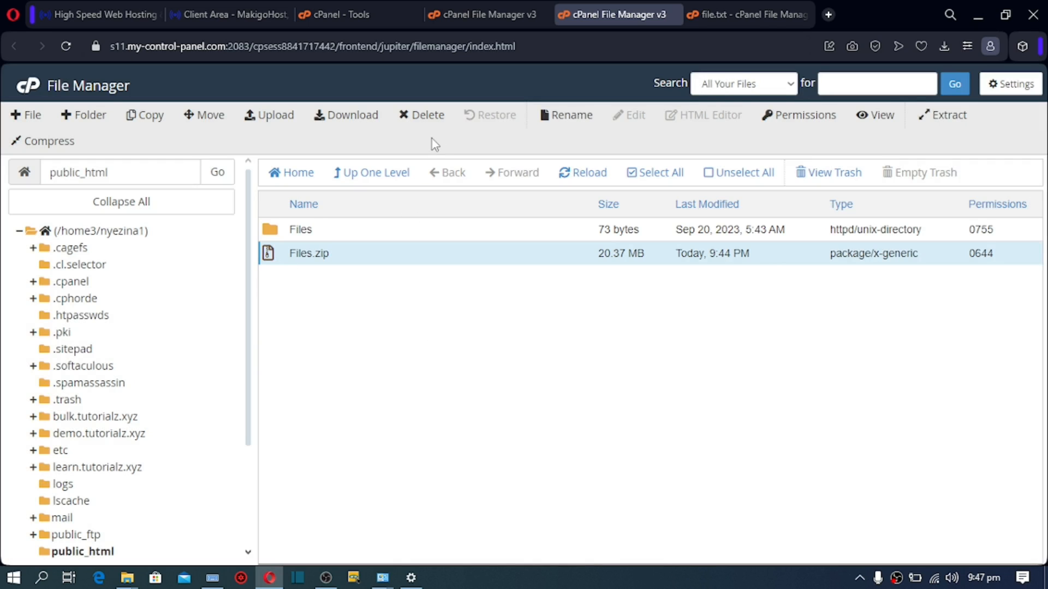
left_click(428, 116)
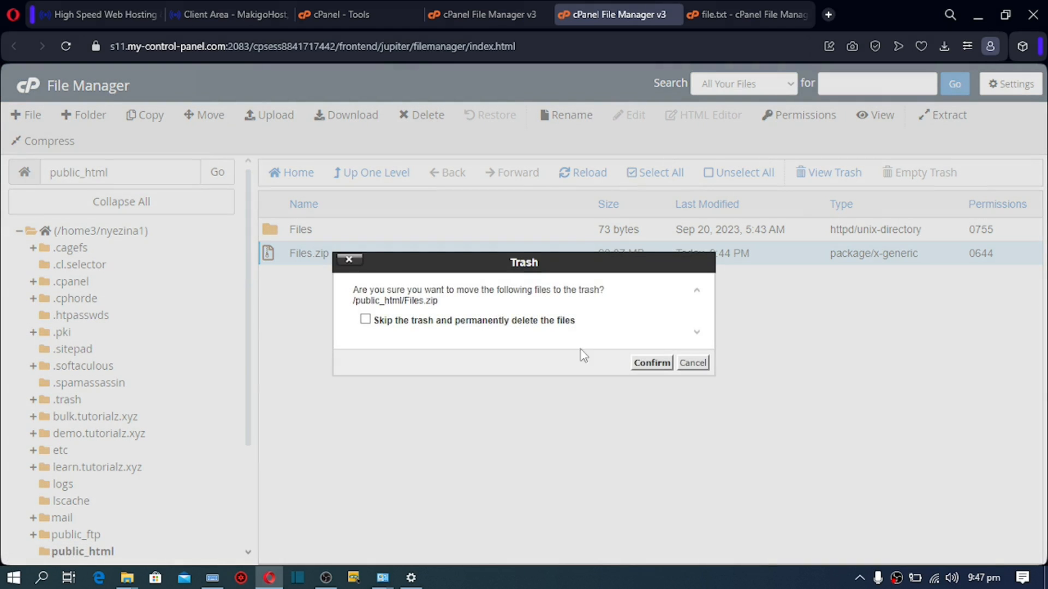
left_click(650, 363)
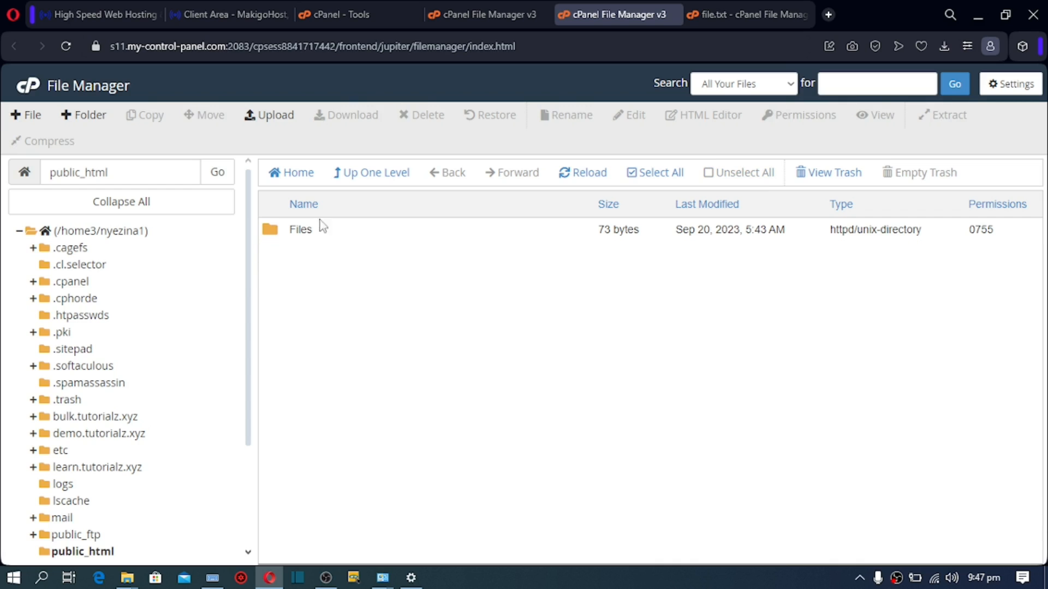
Step: Move all contents of the Files folder up into public_html
double_click(273, 238)
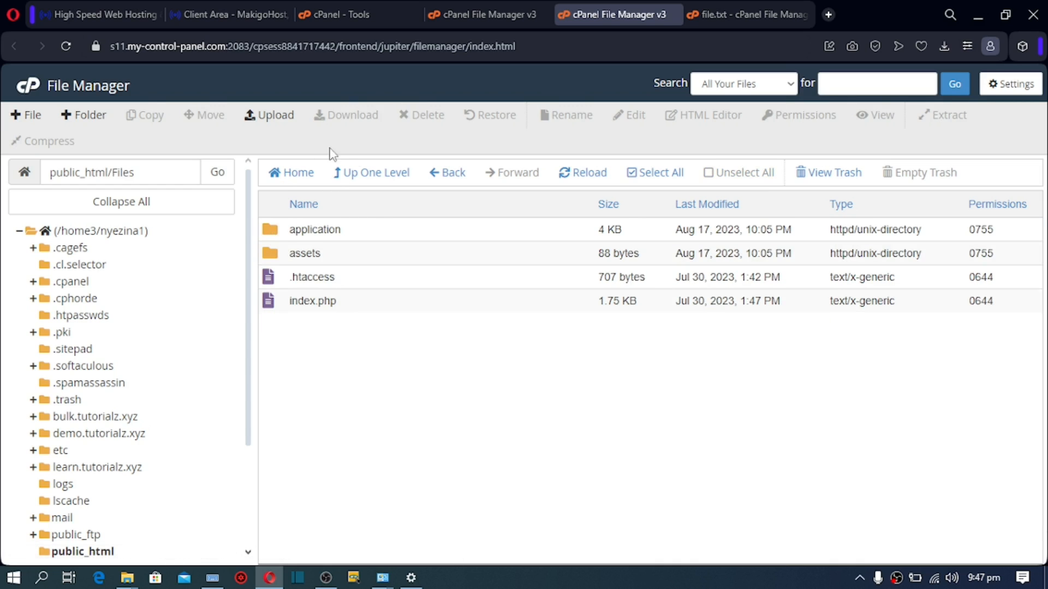
left_click(668, 175)
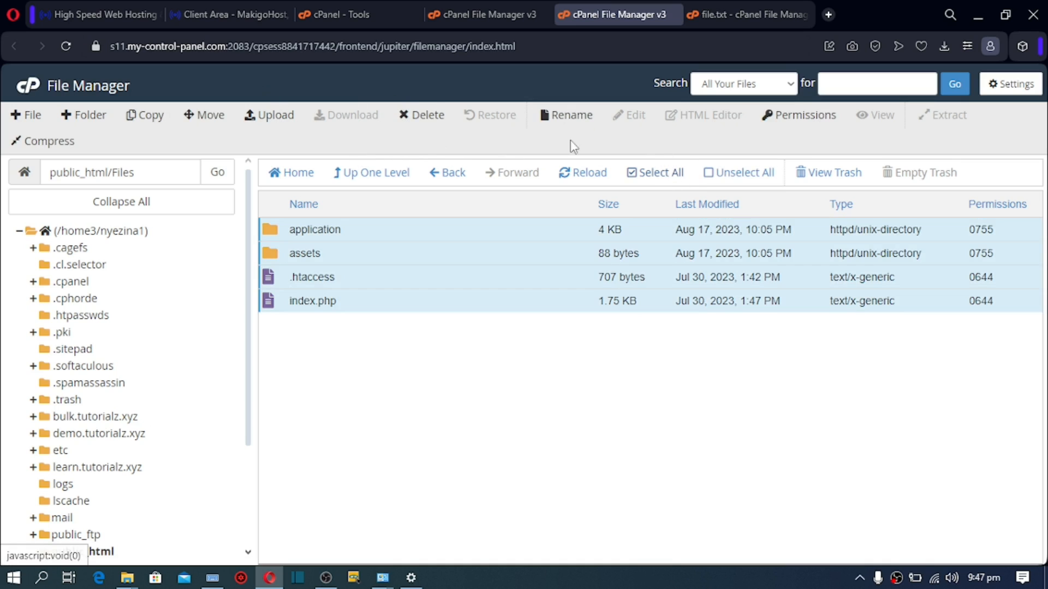
left_click(203, 119)
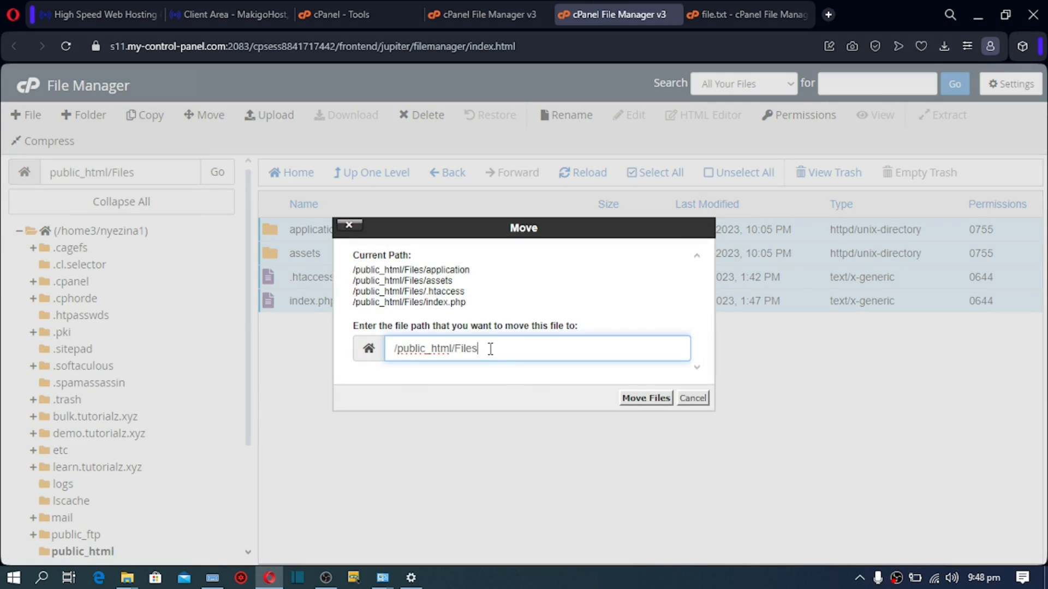
left_click_drag(490, 349, 458, 352)
key("BackSpace")
left_click(627, 398)
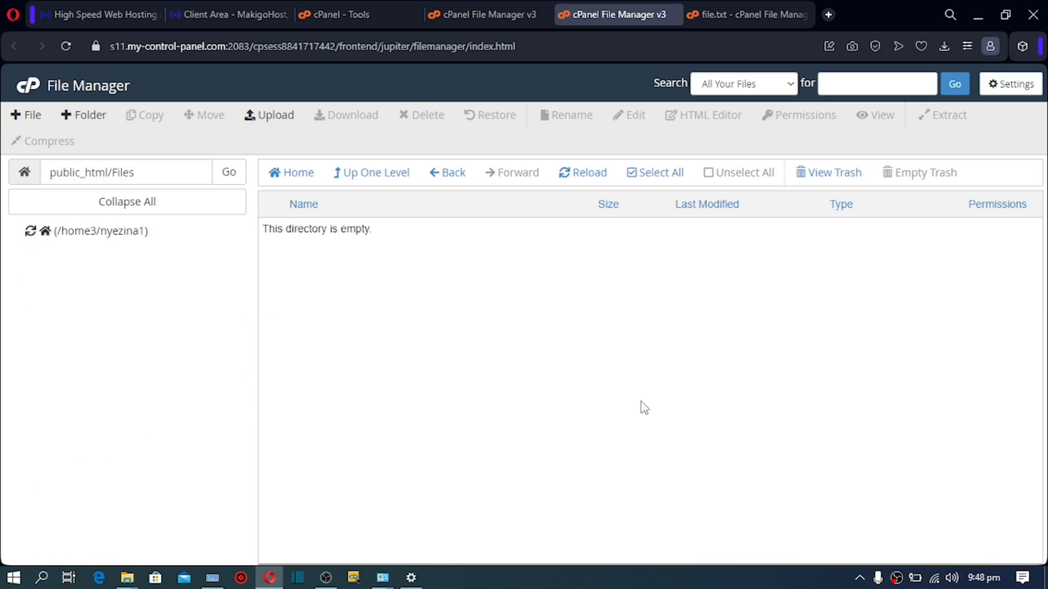
Step: Return to public_html to view application, assets, .htaccess and index.php
left_click(356, 175)
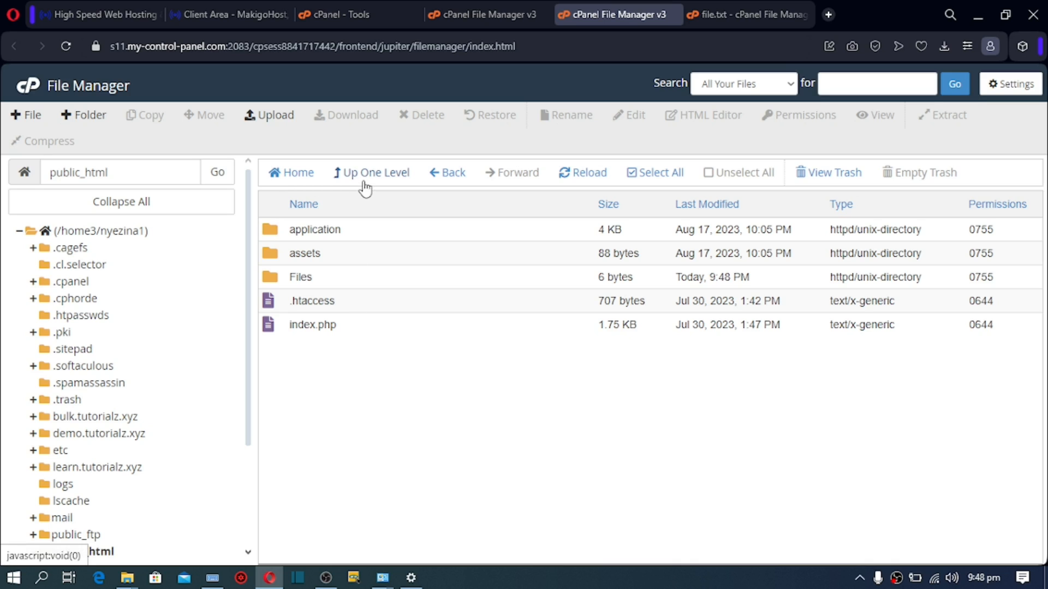
left_click_drag(124, 175, 49, 173)
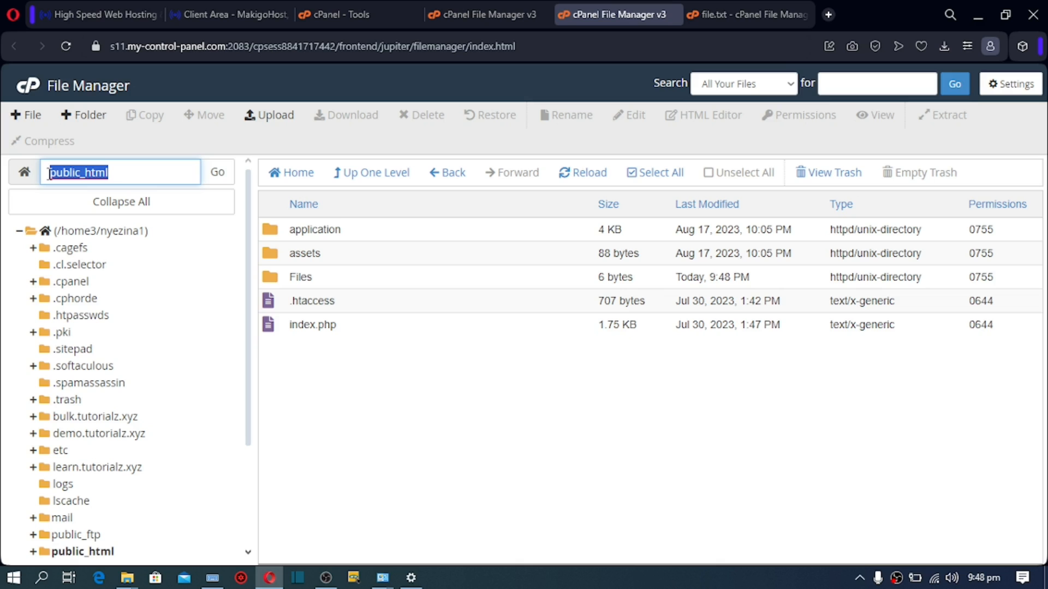
left_click(345, 388)
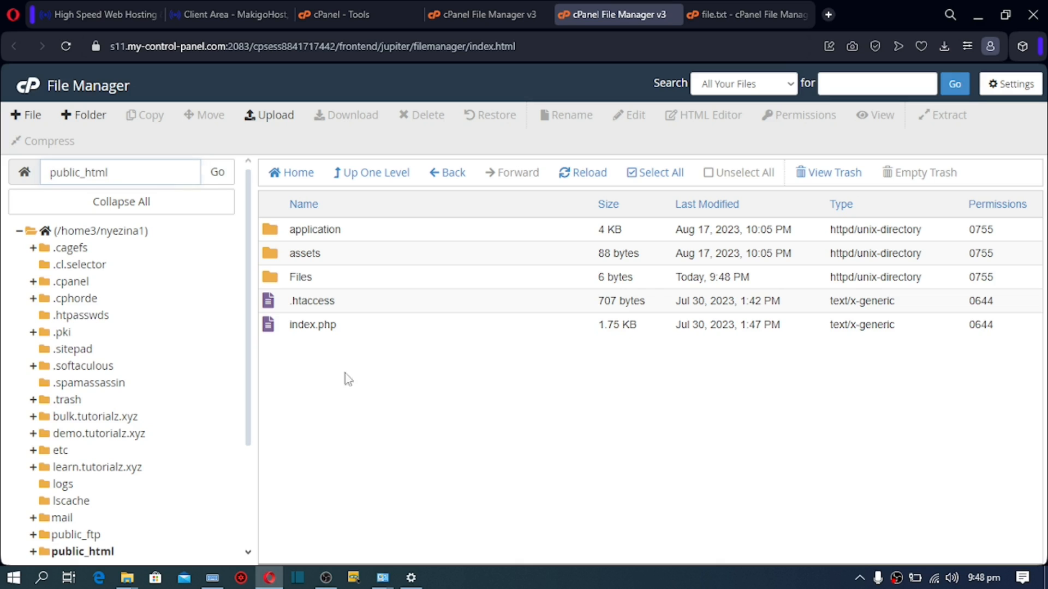
left_click(112, 177)
mouse_move(3, 180)
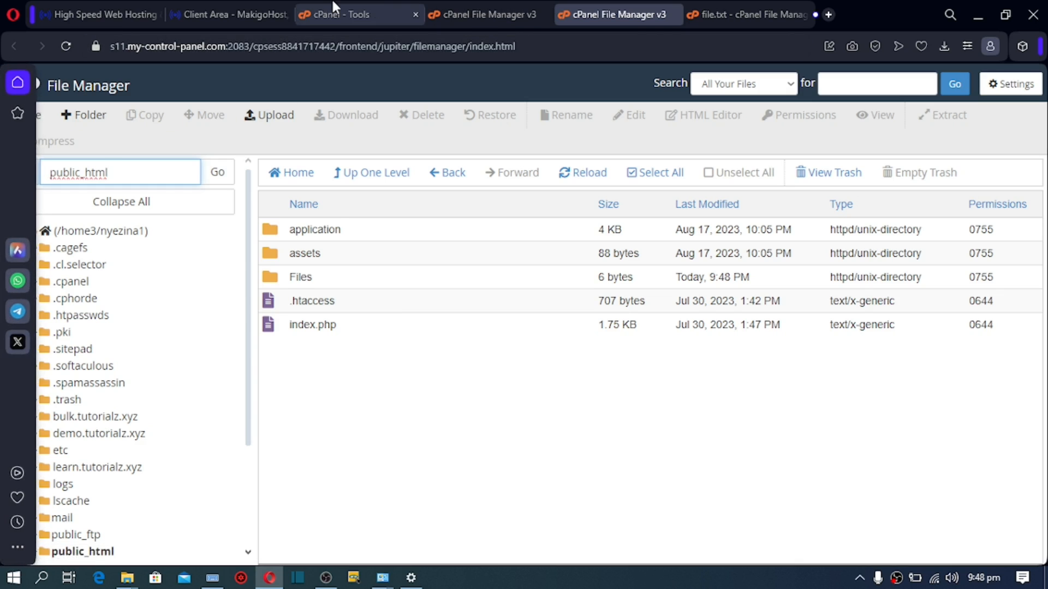
mouse_move(335, 7)
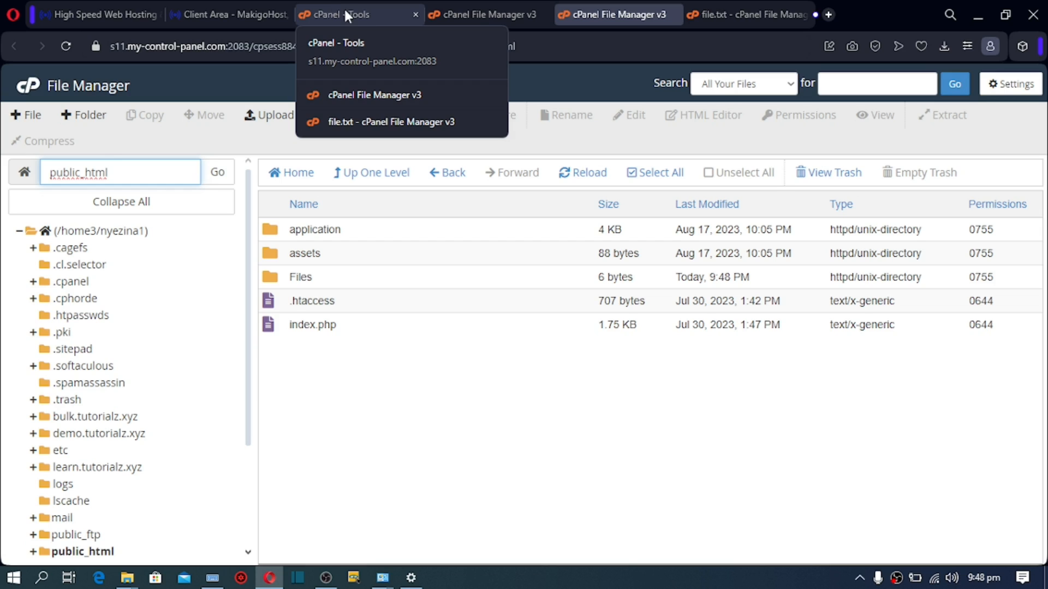
Step: Create a new MySQL database named smmdb from the MySQL Databases page
left_click(343, 8)
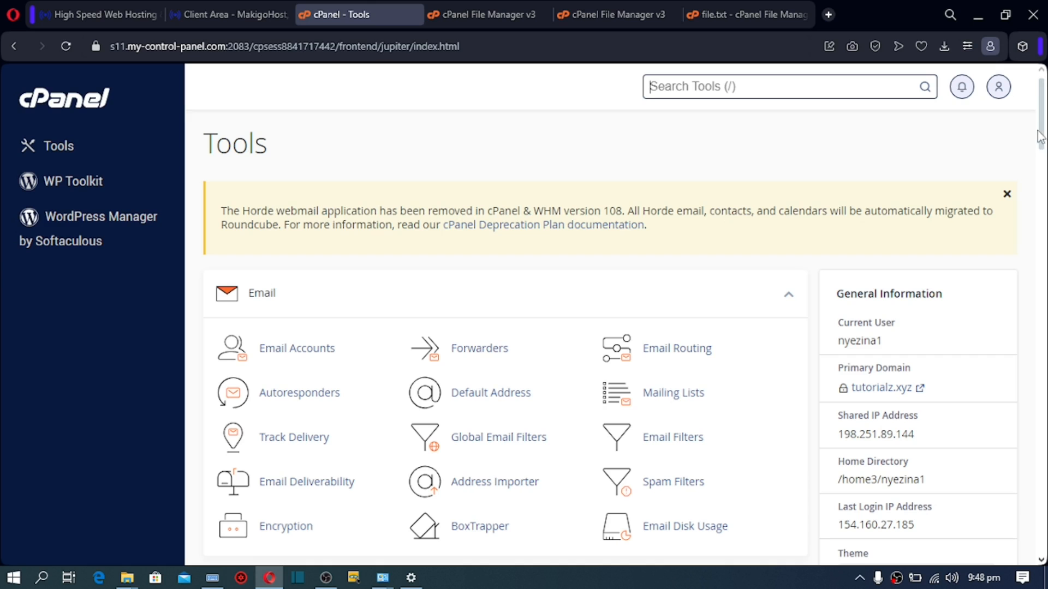
left_click_drag(1043, 133, 1039, 276)
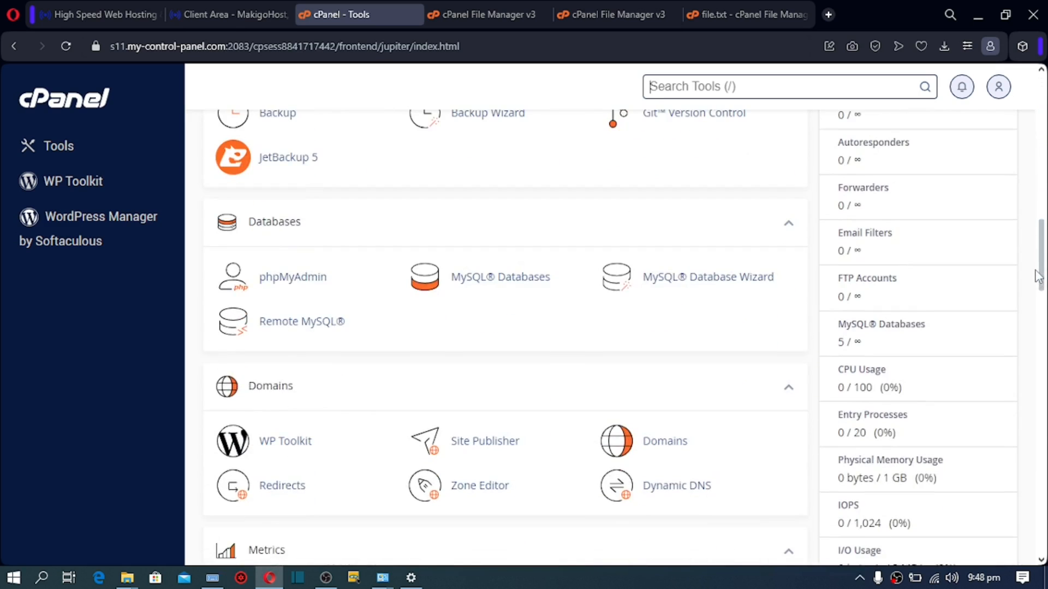
left_click(497, 283)
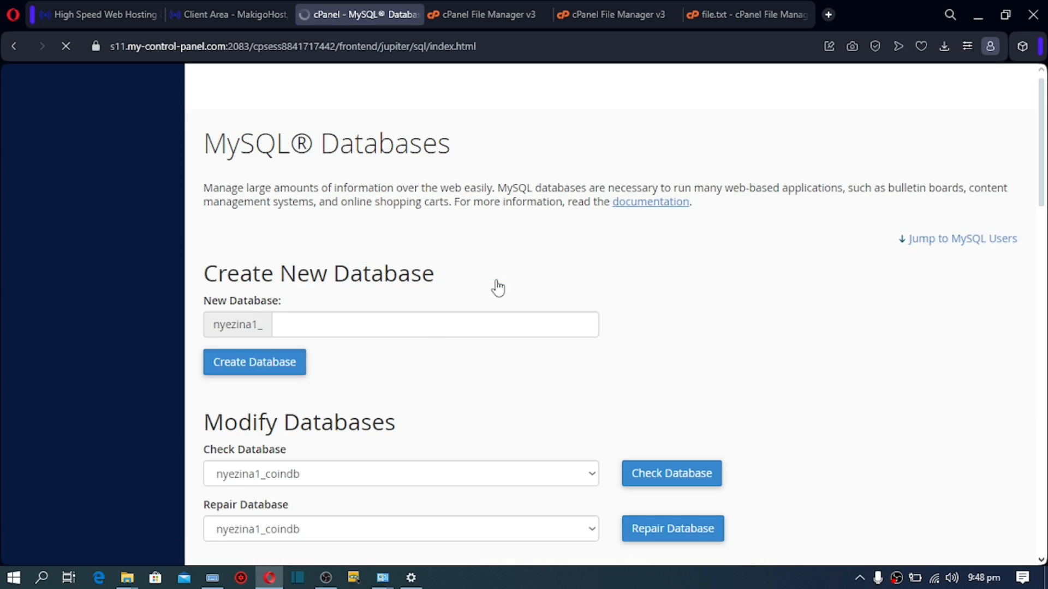
left_click(432, 327)
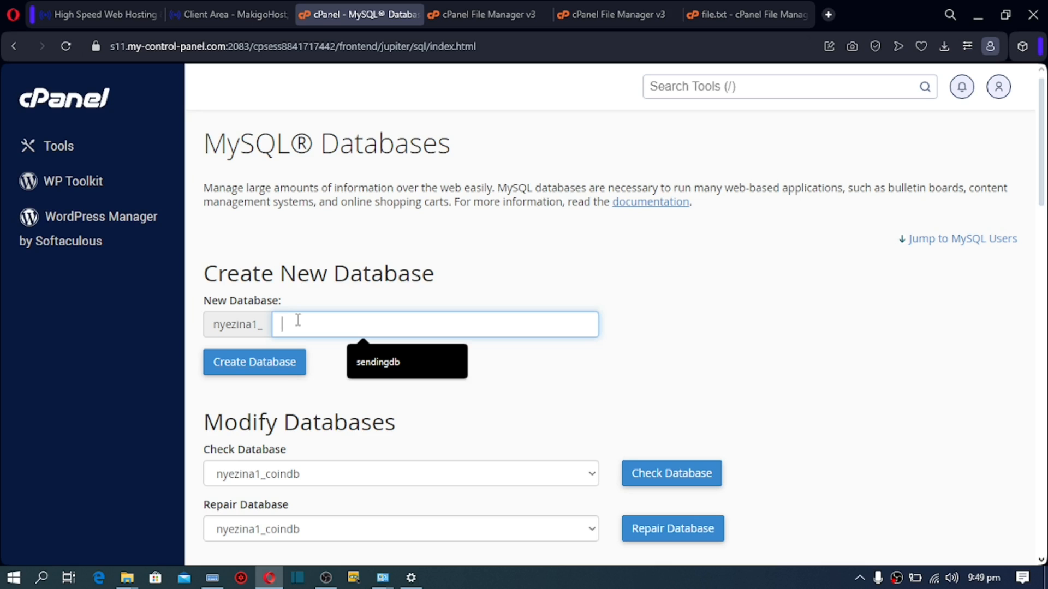
type("sm")
scroll(527, 304, "down", 1)
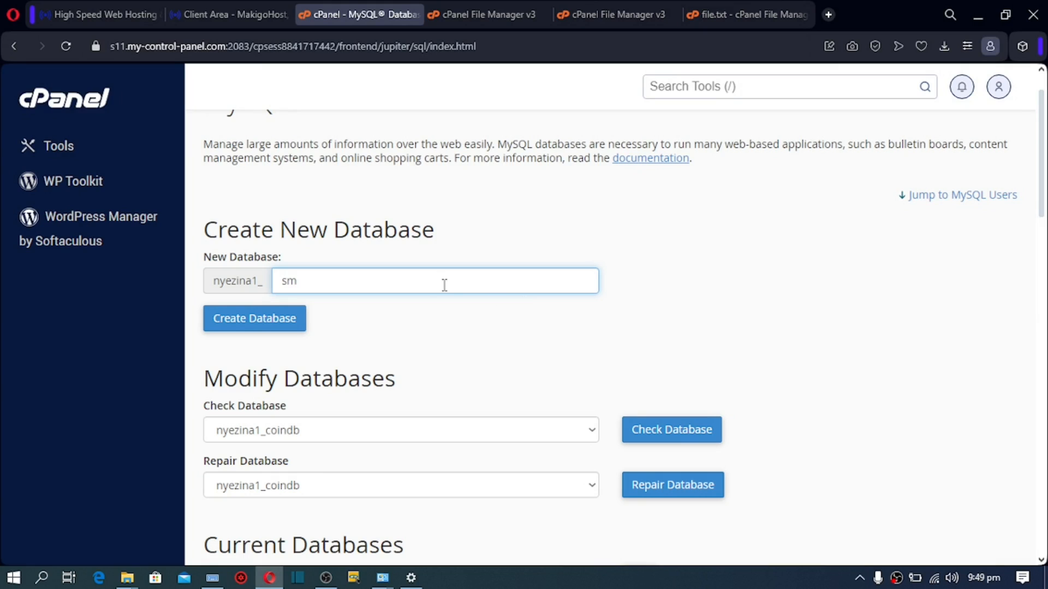
type("m")
type("db")
left_click(244, 322)
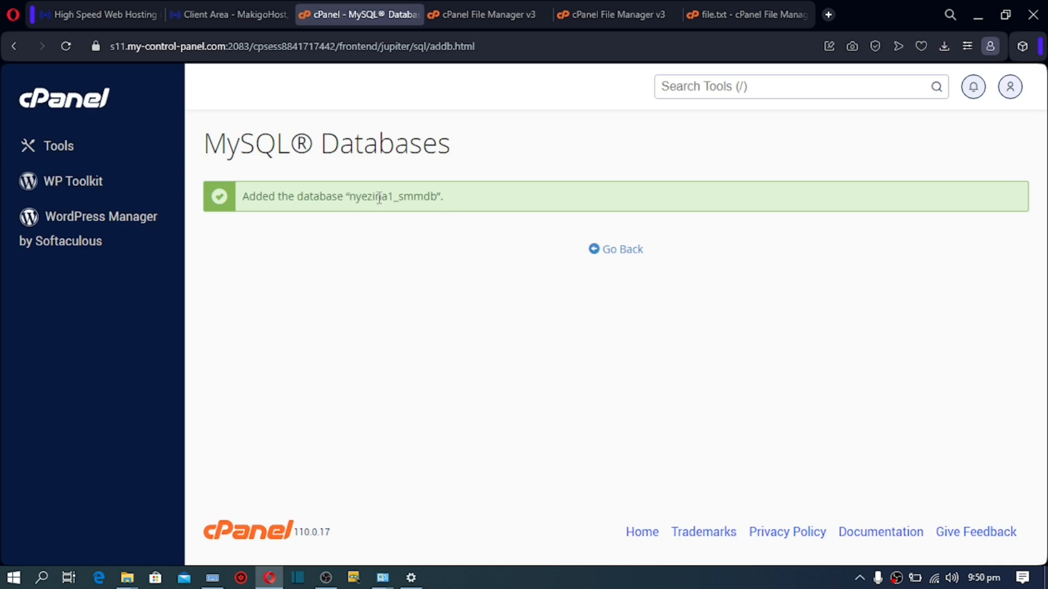
Step: Go back and confirm smmdb in Current Databases, copying its smm prefix
left_click(617, 252)
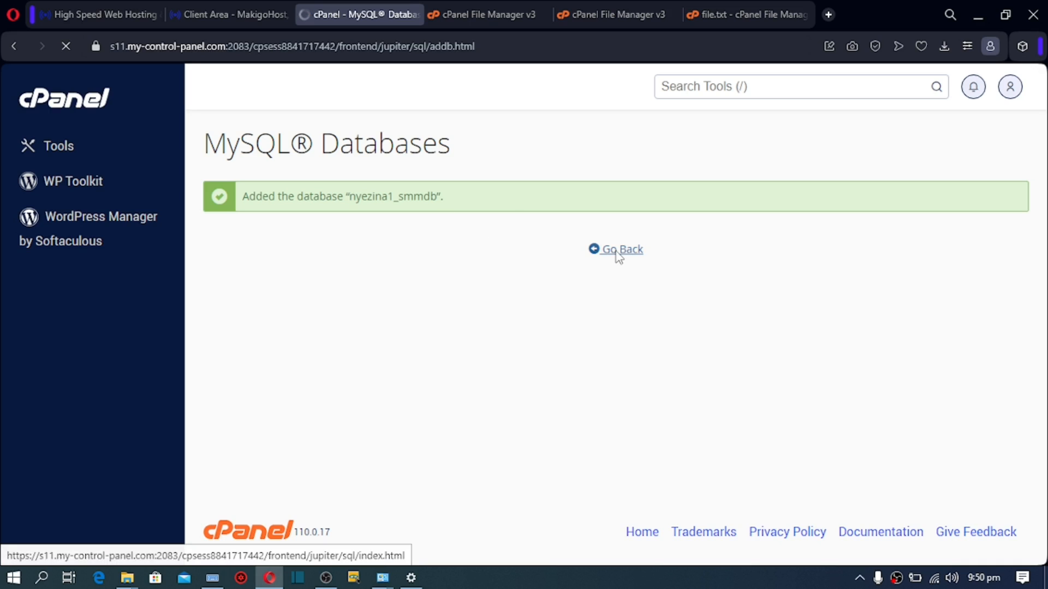
left_click_drag(515, 215, 435, 196)
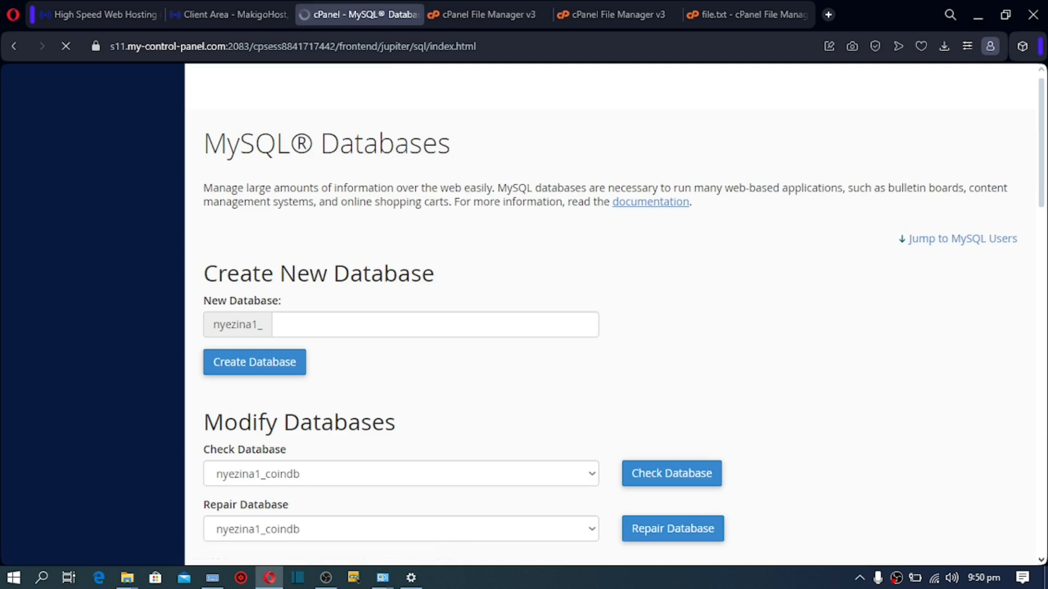
left_click_drag(1042, 171, 1041, 237)
scroll(919, 283, "down", 3)
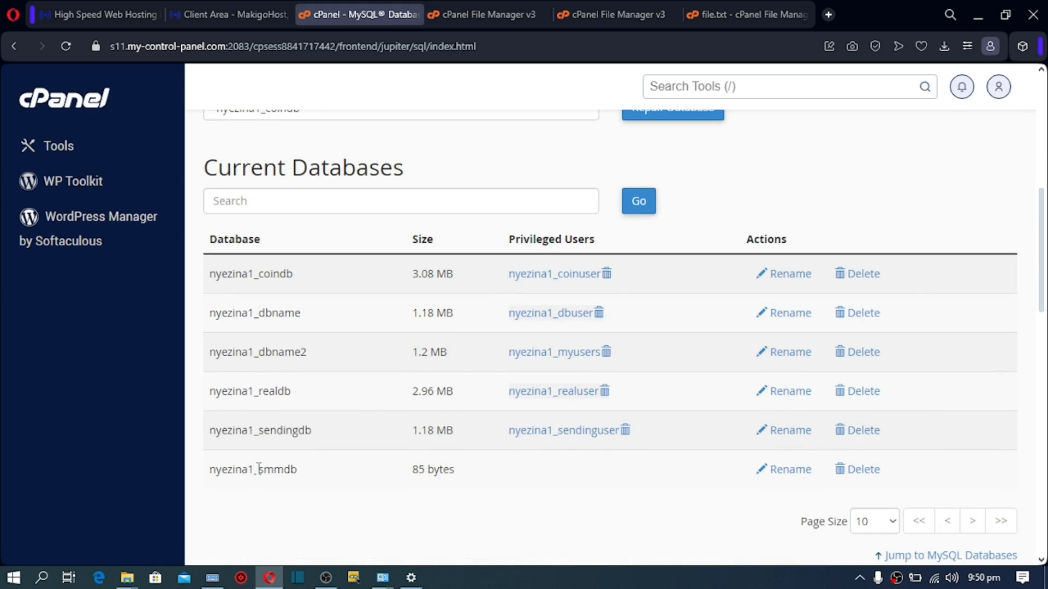
left_click_drag(259, 469, 280, 469)
left_click(270, 433)
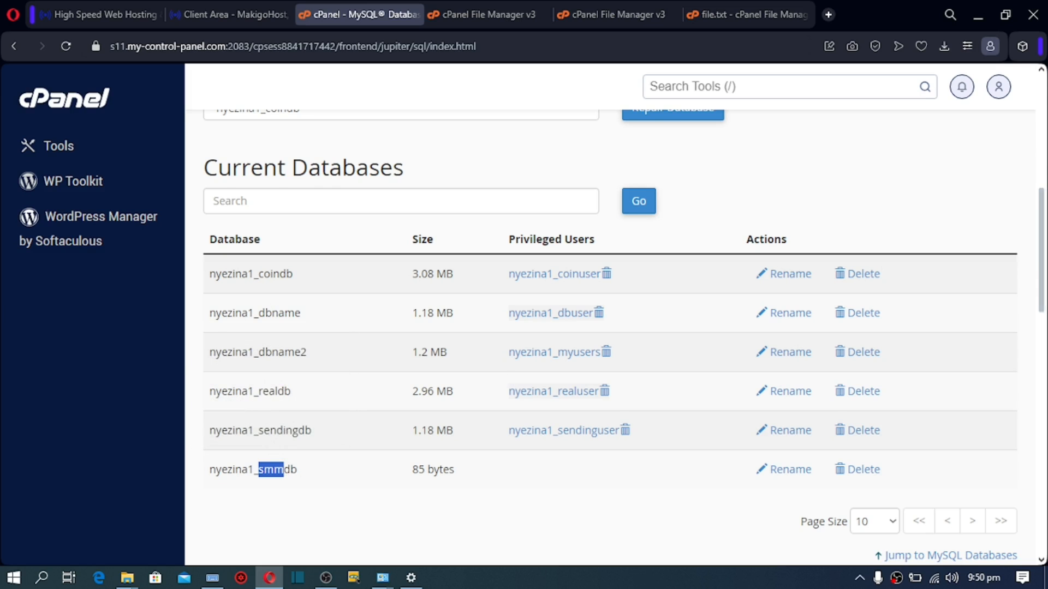
scroll(1045, 173, "up", 6)
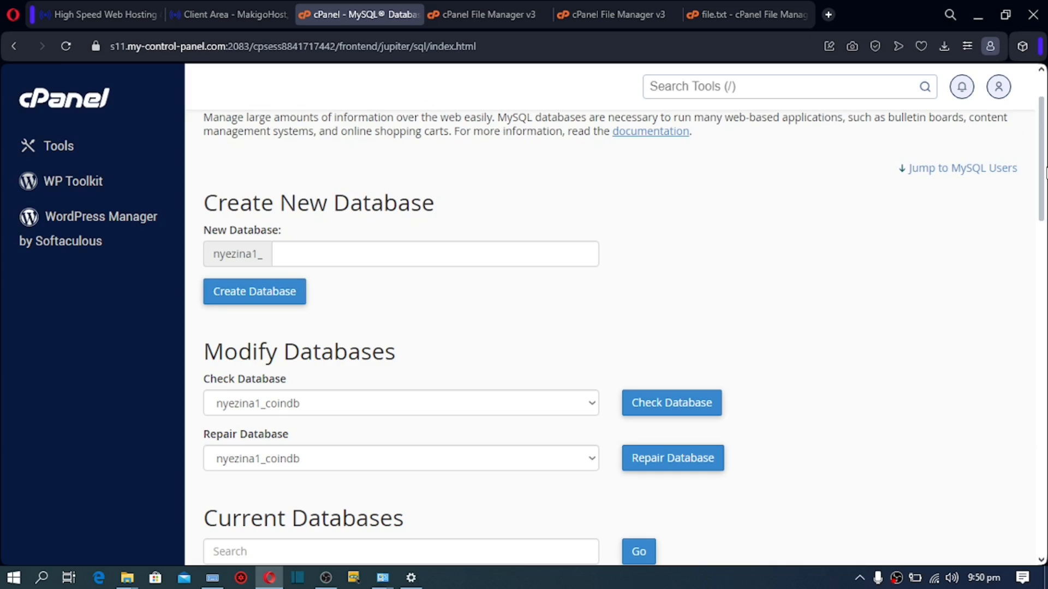
scroll(1045, 175, "down", 10)
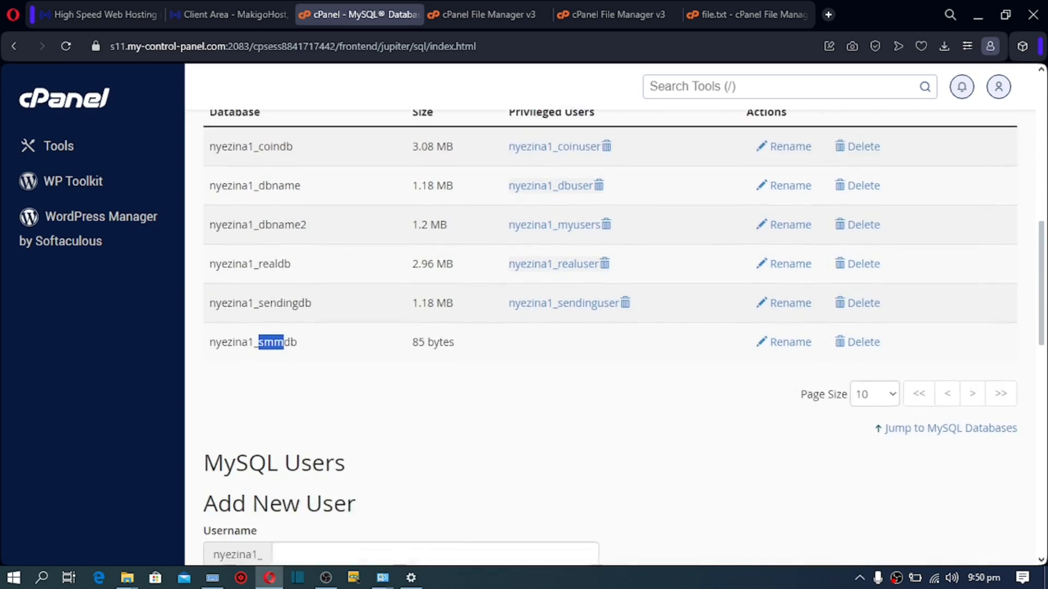
scroll(1044, 273, "down", 3)
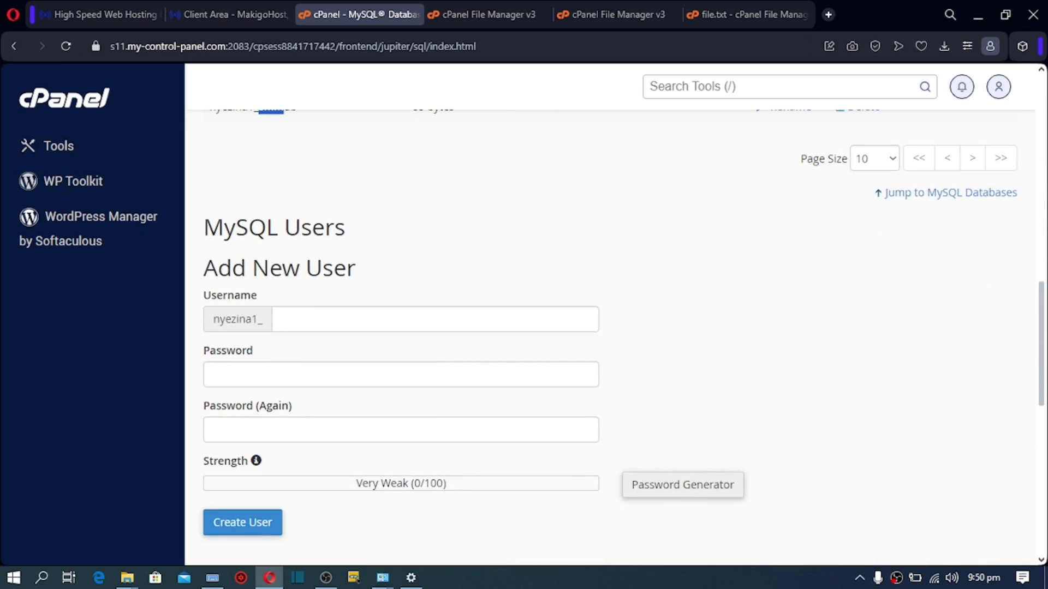
Step: Enter username smmuser and fill both fields with a generated Very Strong password
left_click(309, 318)
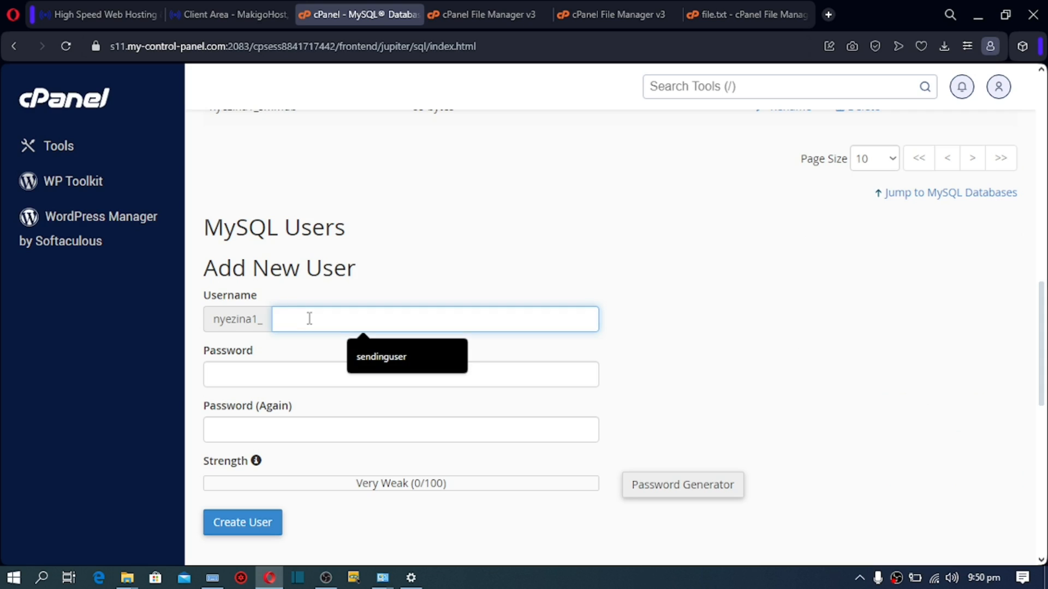
type("smm")
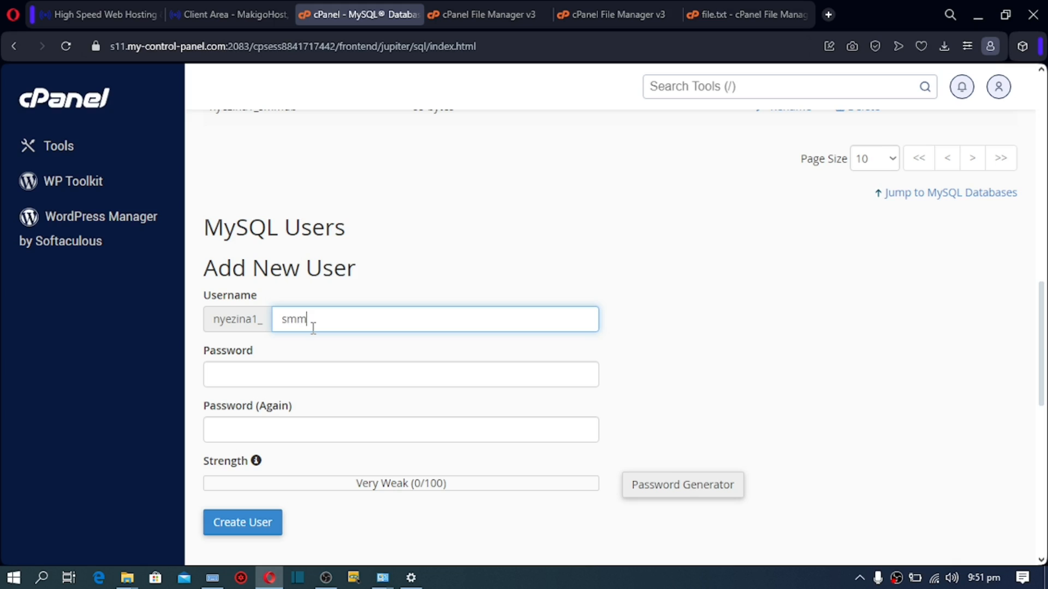
type("user")
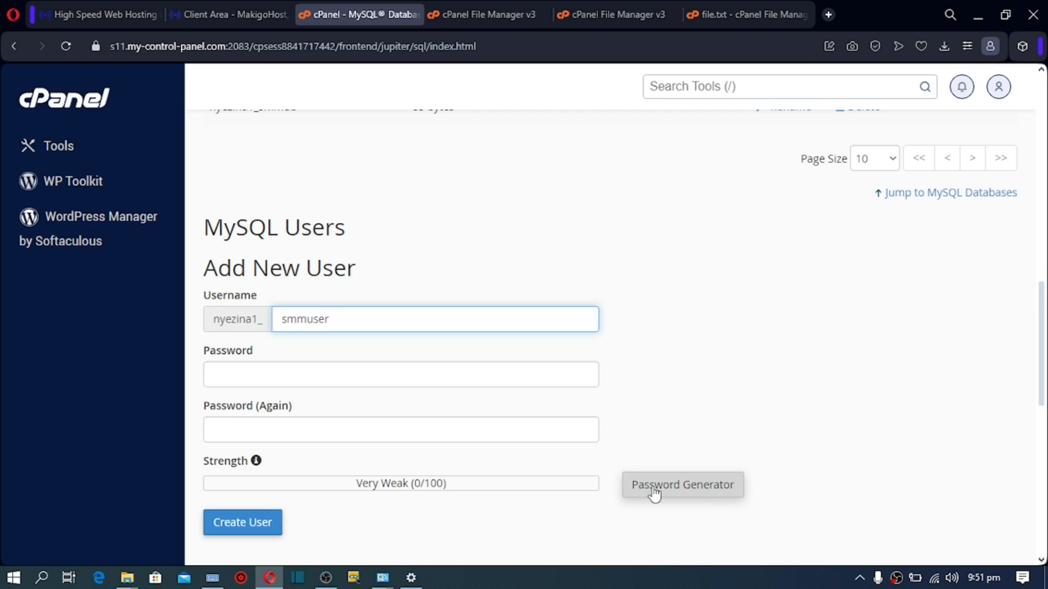
left_click(677, 493)
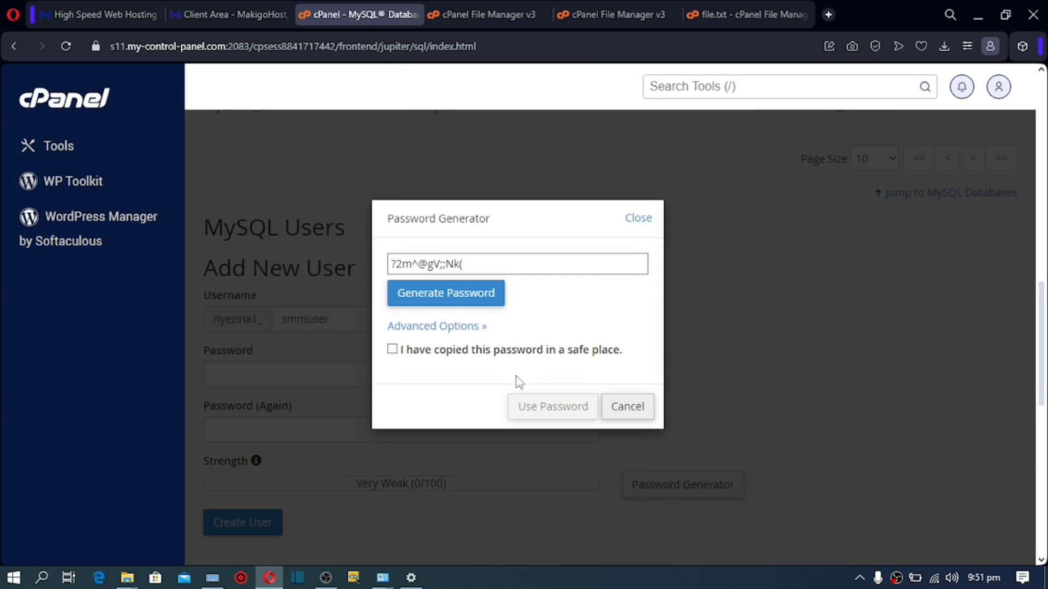
left_click(472, 266)
key("ctrl+a")
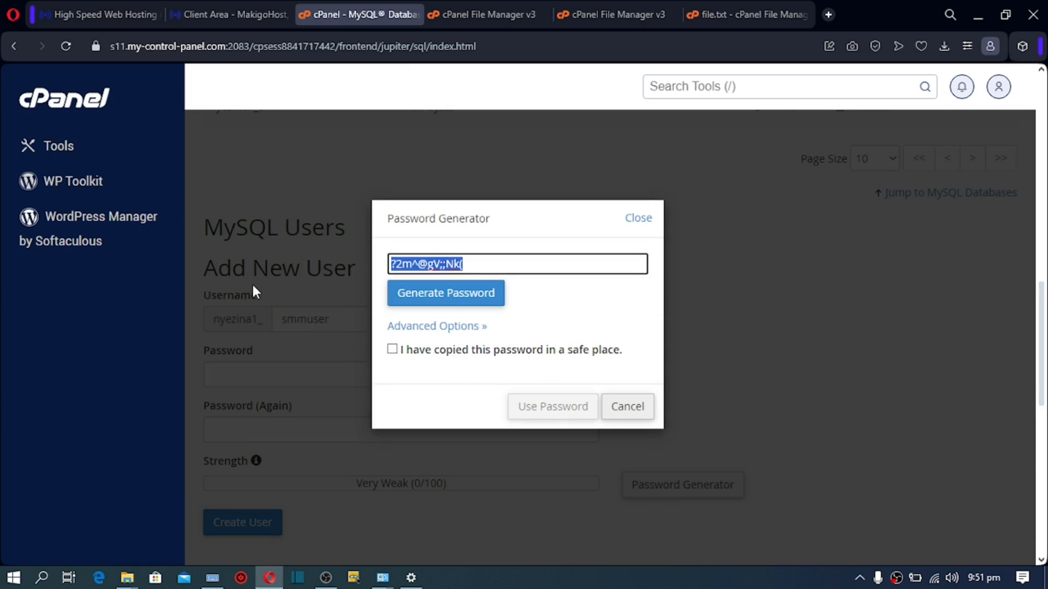
right_click(406, 265)
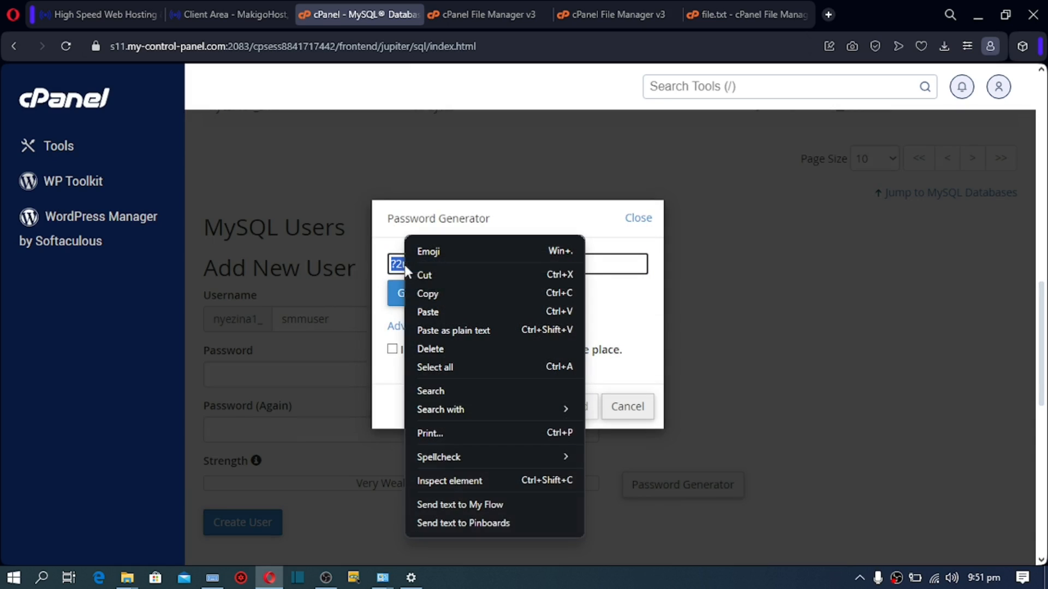
left_click(431, 292)
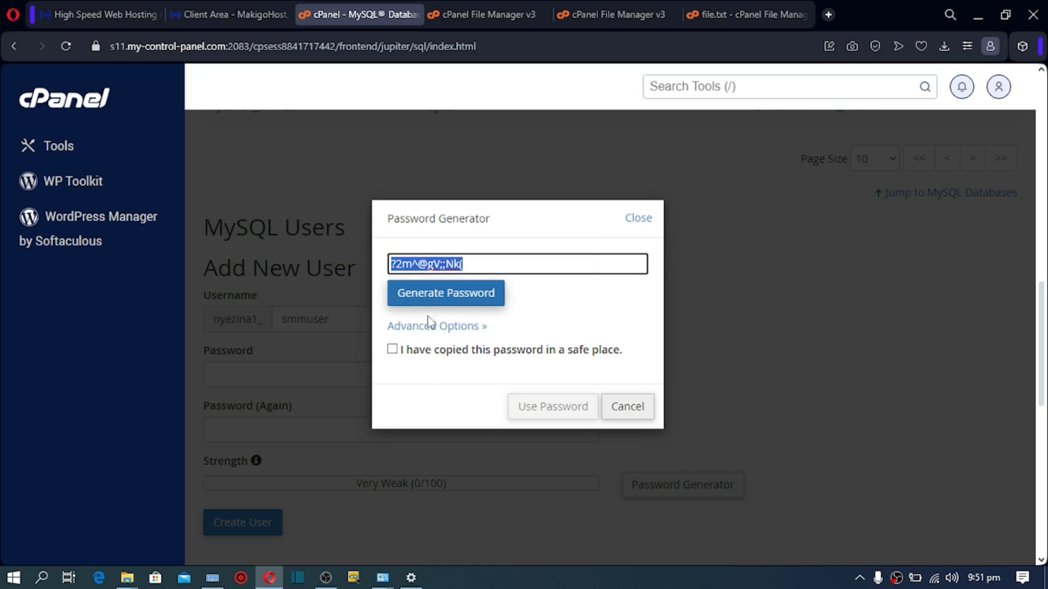
left_click(403, 350)
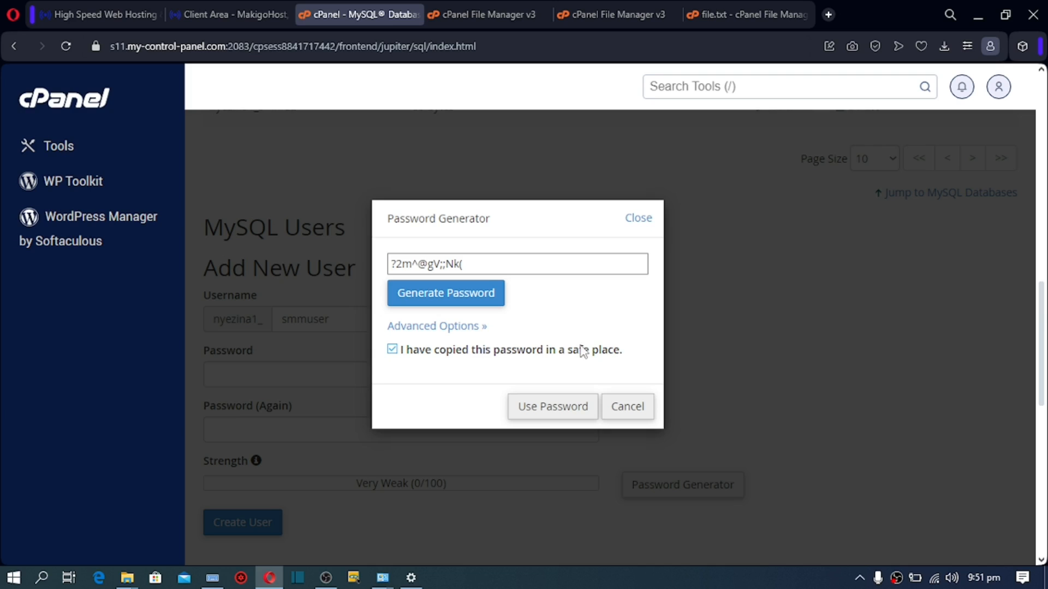
left_click(547, 409)
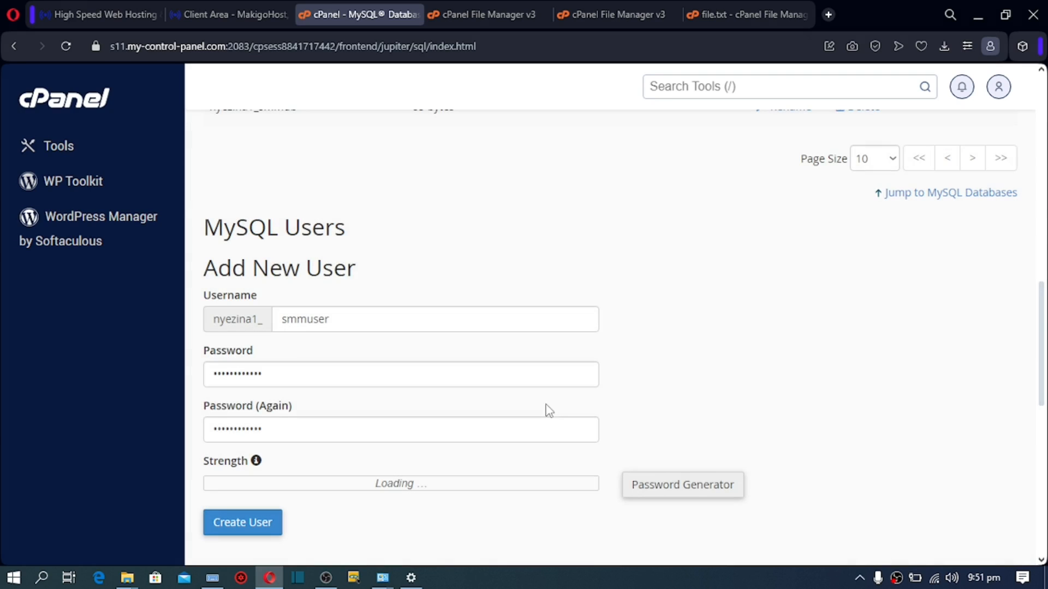
Step: Paste the generated password into a new browser tab for safekeeping
left_click(827, 16)
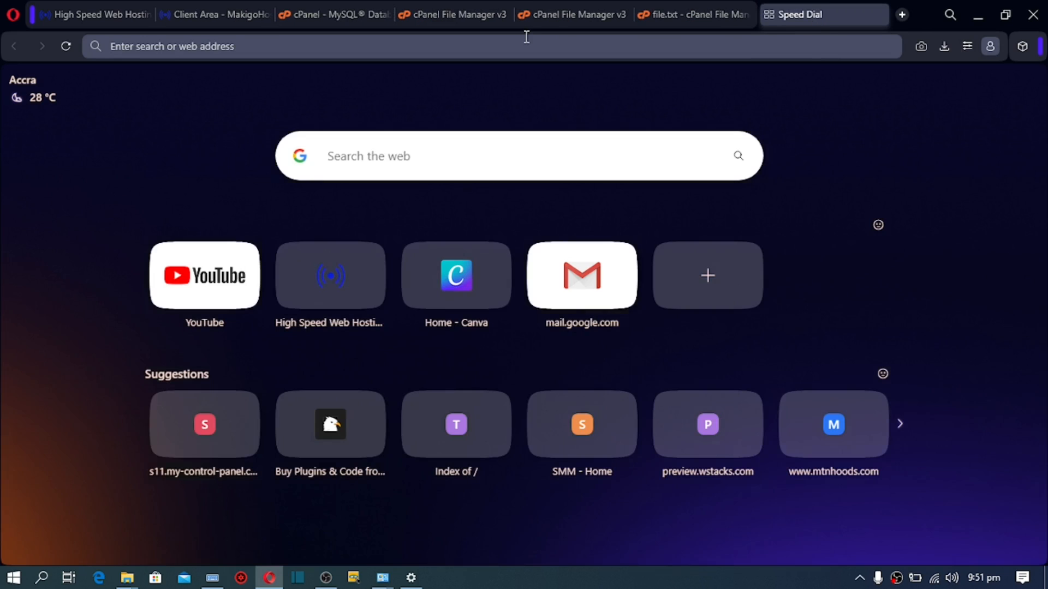
key("ctrl+v")
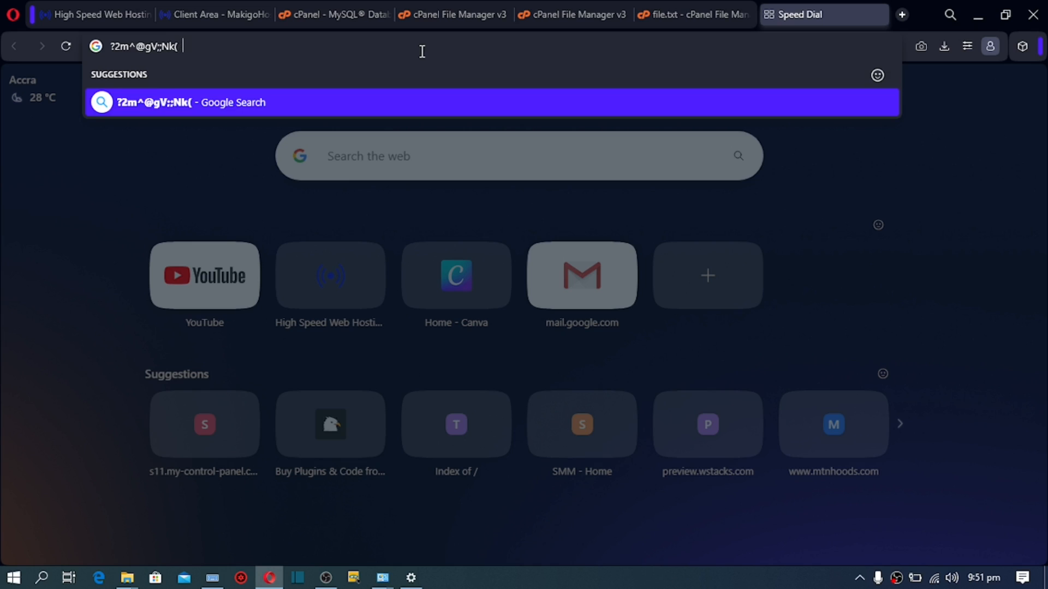
left_click(329, 13)
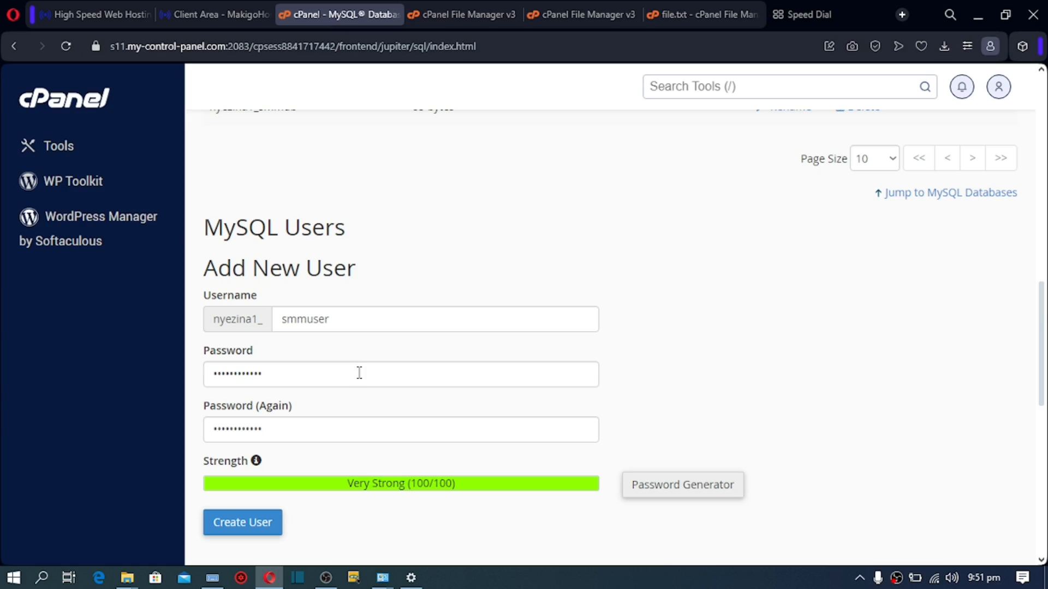
Step: Create the smmuser MySQL user and return to the MySQL Databases page
left_click(257, 525)
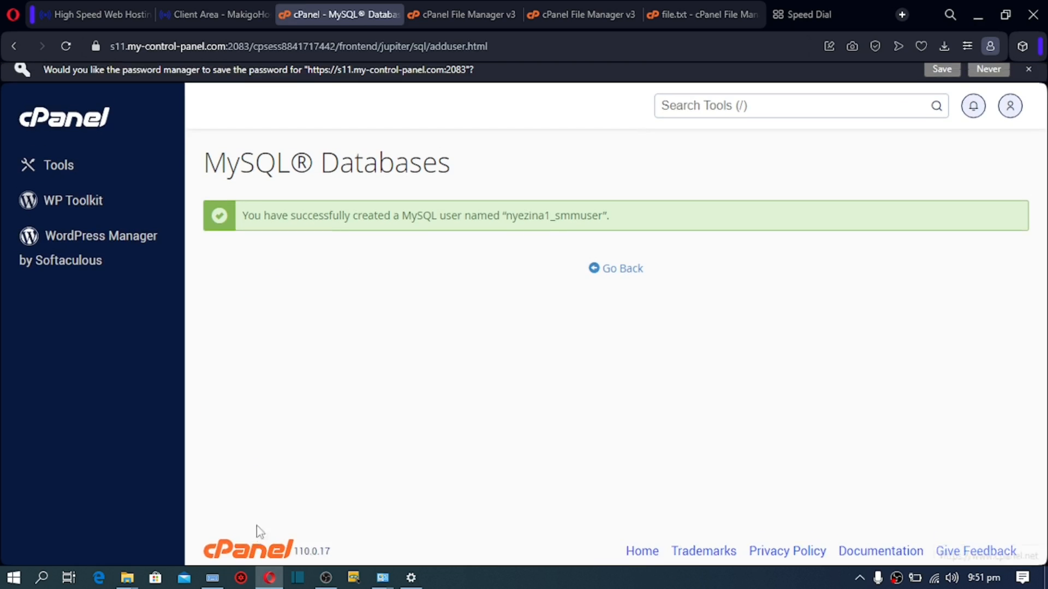
left_click(631, 277)
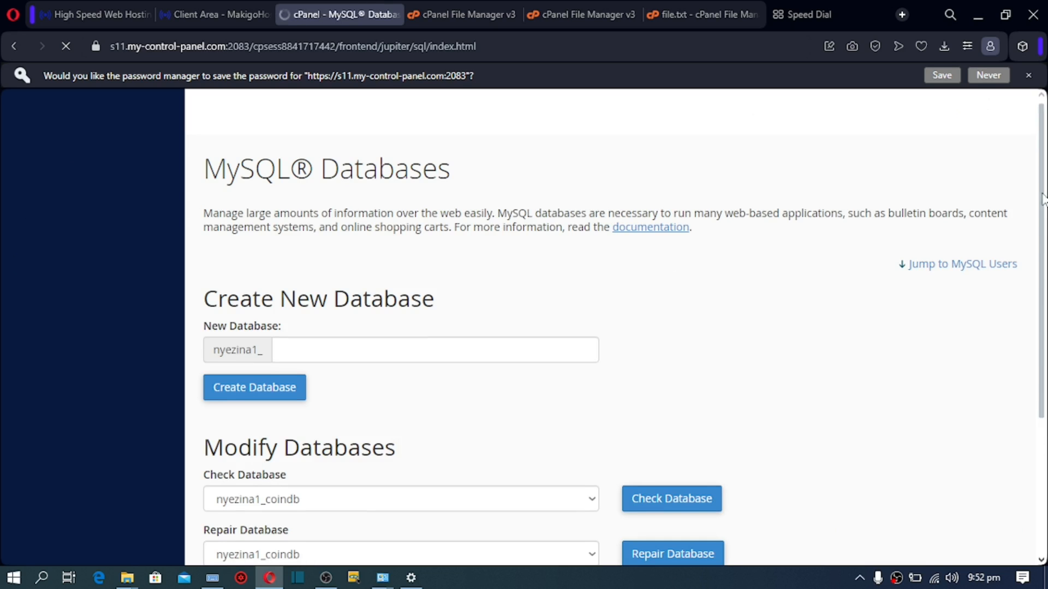
scroll(610, 327, "down", 3)
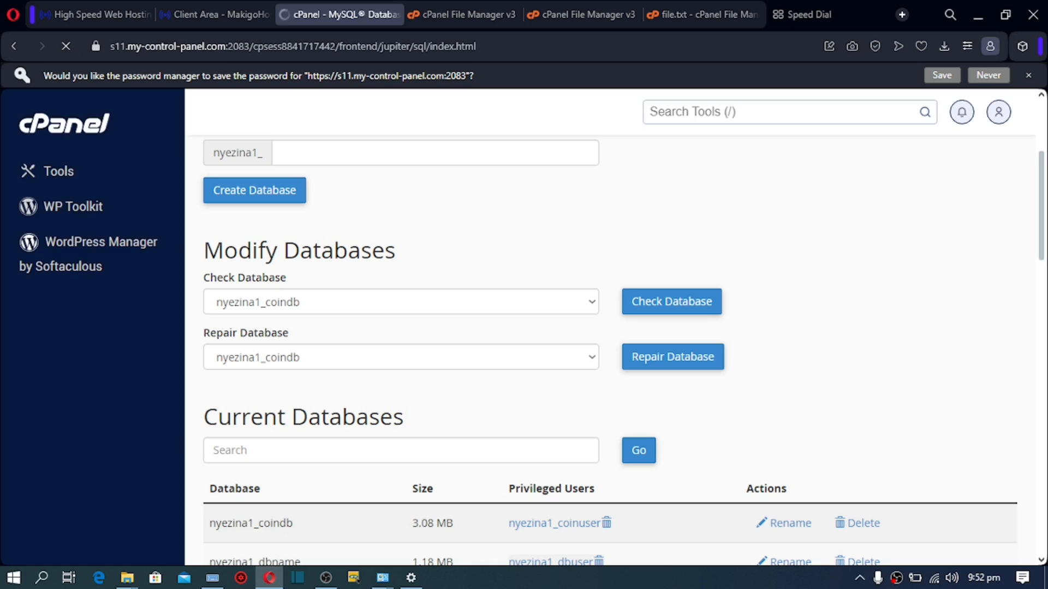
left_click_drag(1043, 175, 1022, 397)
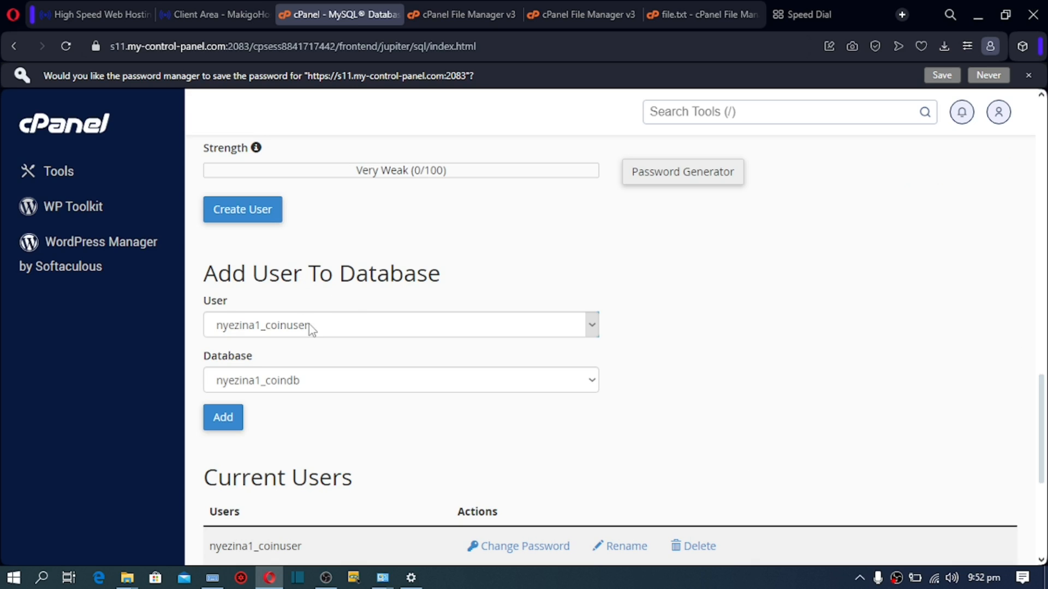
Step: Under Add User To Database, pair the _smmuser user with the _smmdb database
left_click(305, 308)
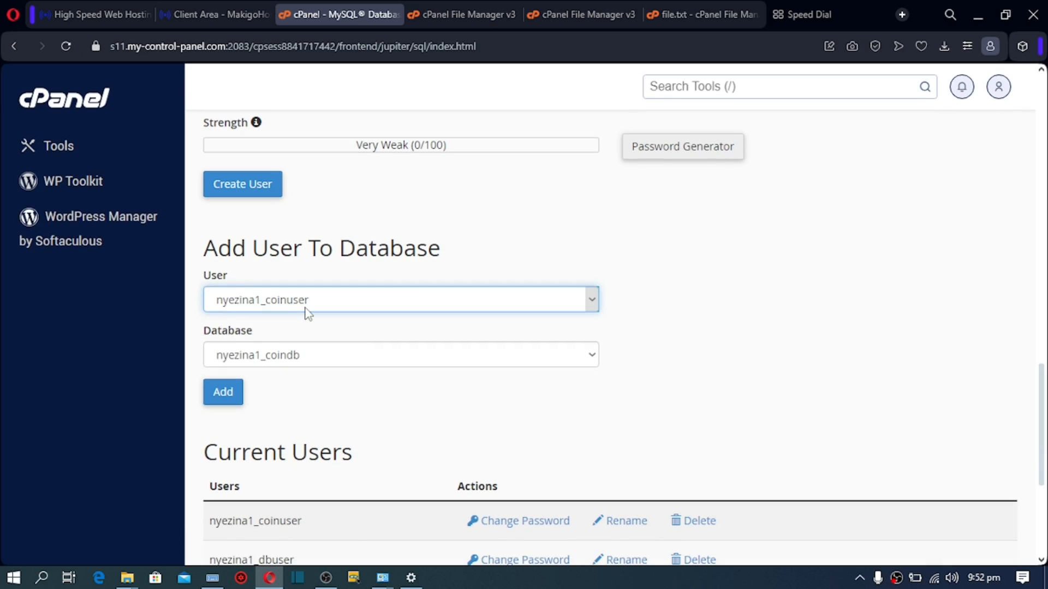
left_click(308, 313)
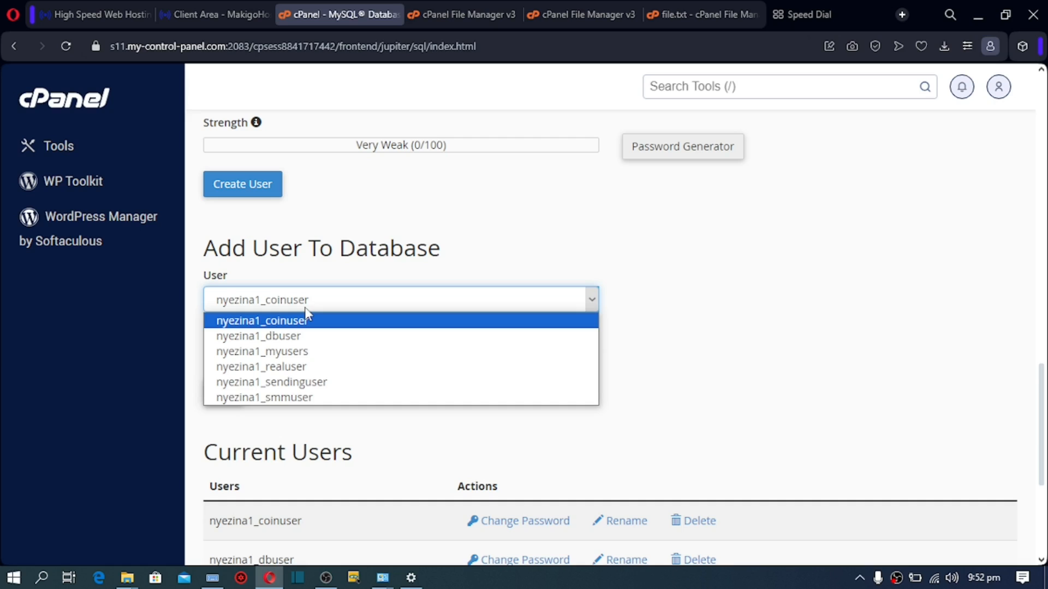
left_click(263, 414)
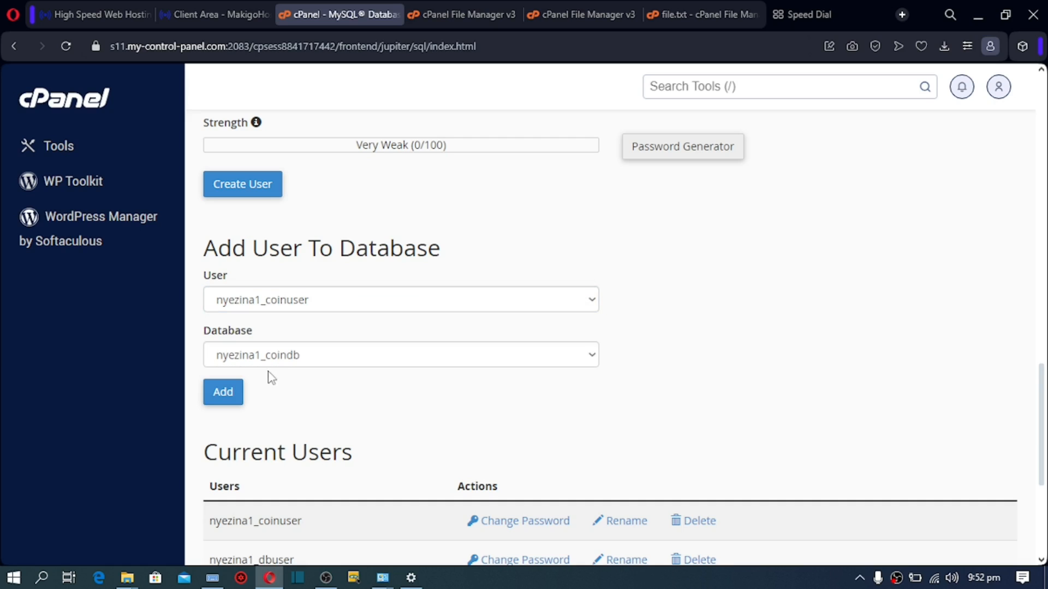
left_click(277, 357)
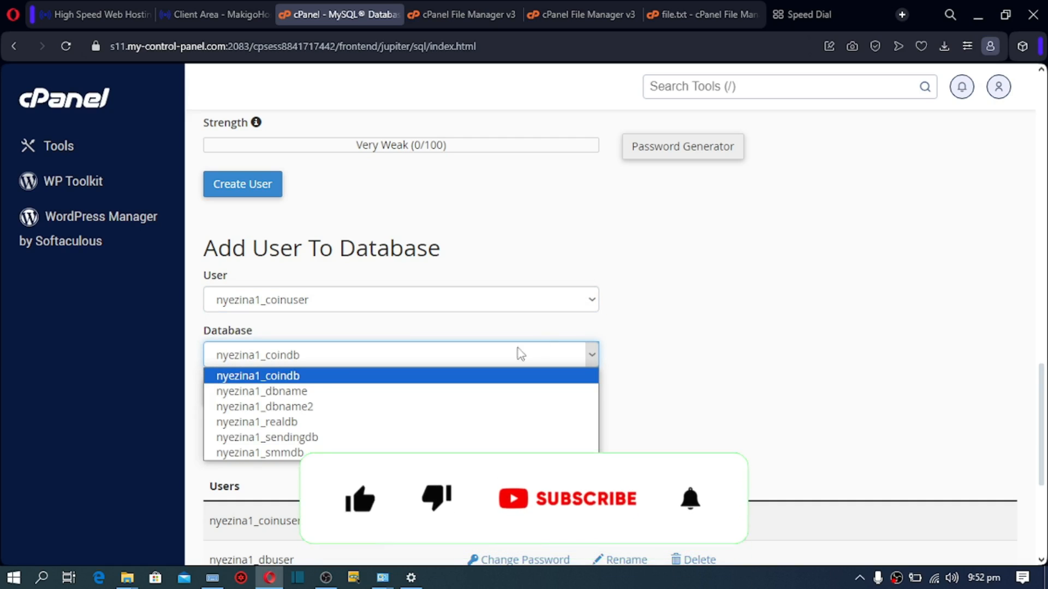
left_click(681, 370)
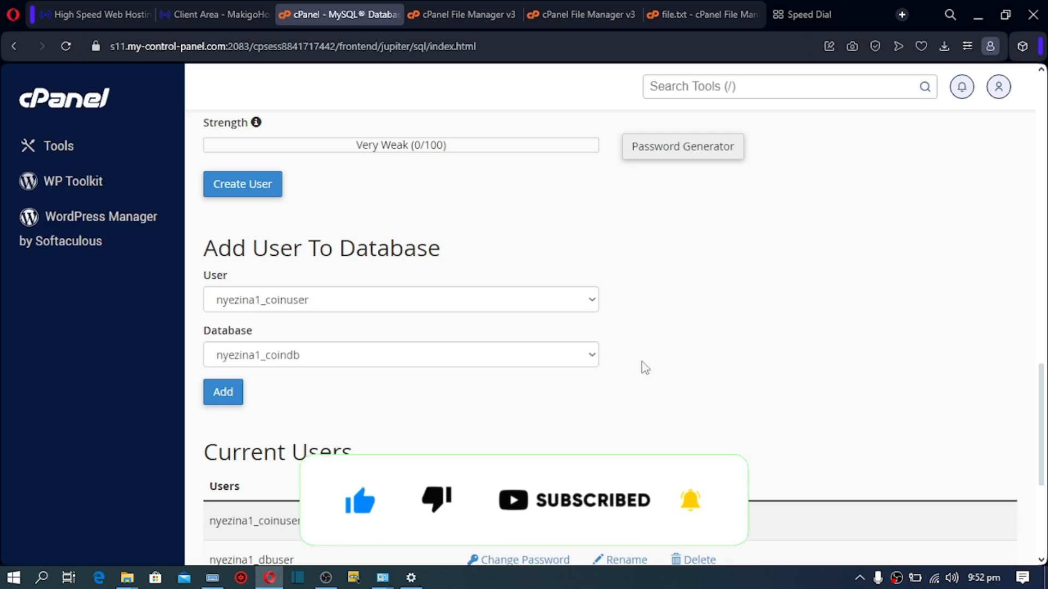
left_click(502, 304)
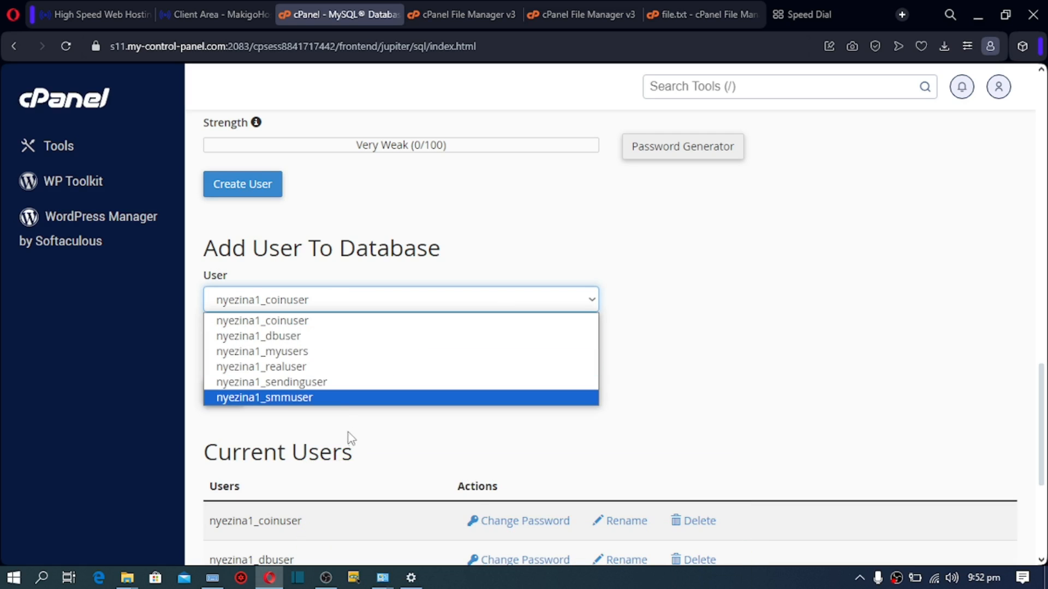
left_click(339, 398)
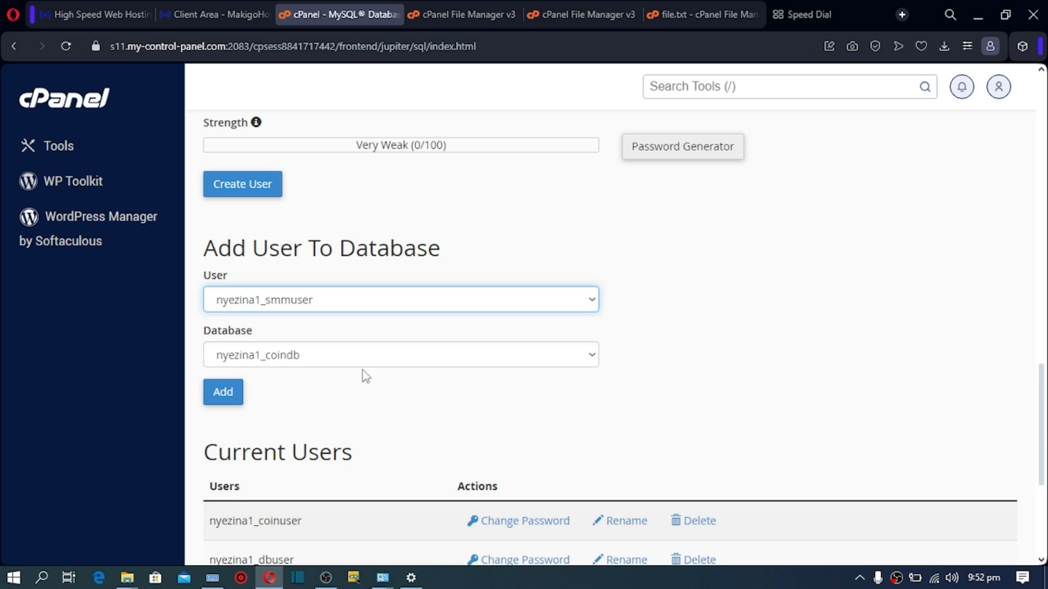
left_click(388, 357)
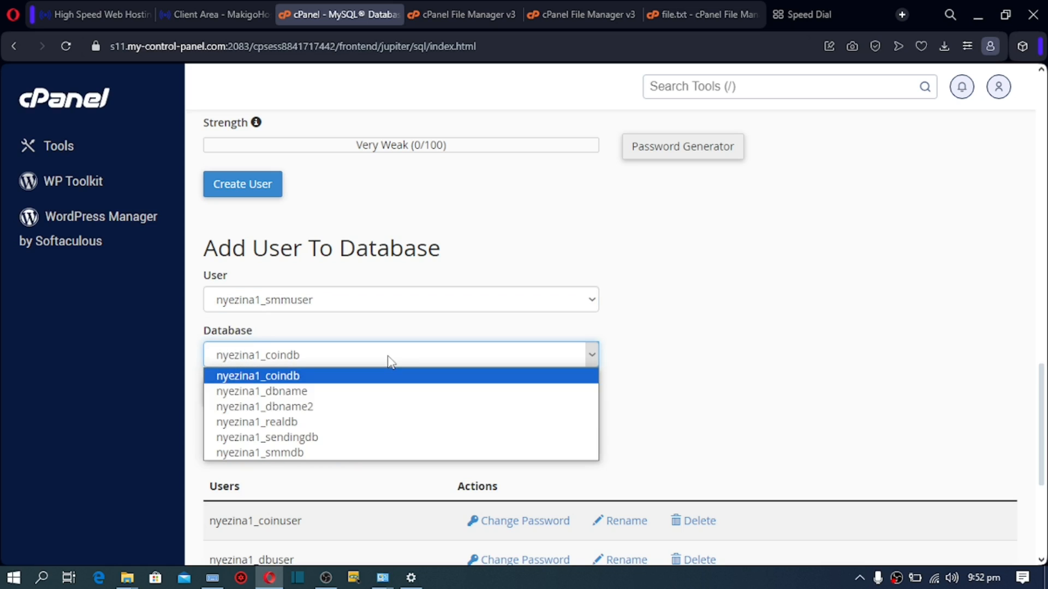
left_click(321, 451)
left_click(231, 401)
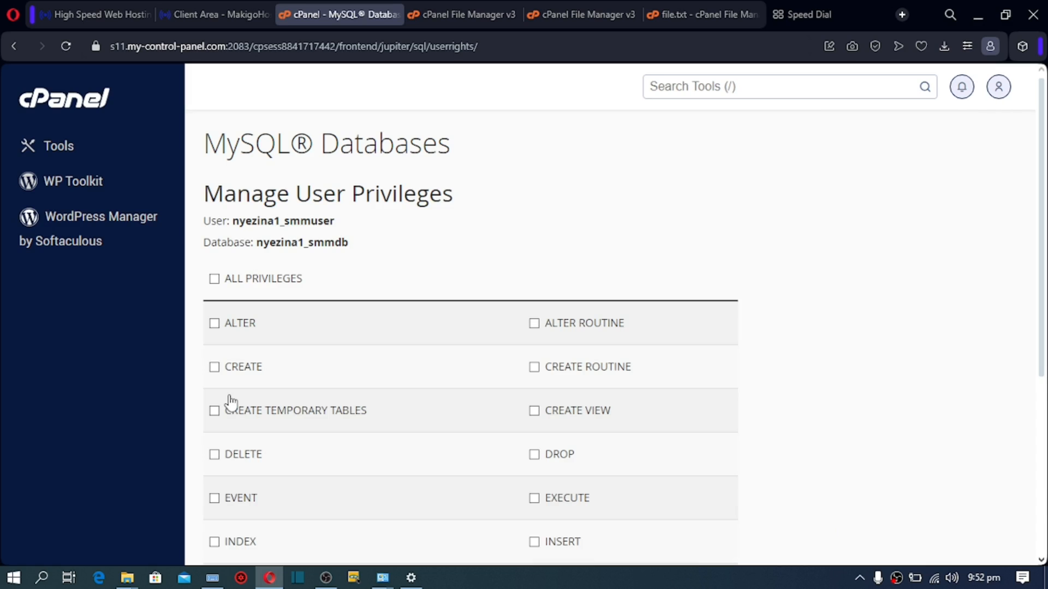
Step: Tick ALL PRIVILEGES for smmuser on smmdb and save with Make Changes
left_click(213, 280)
scroll(1042, 224, "down", 5)
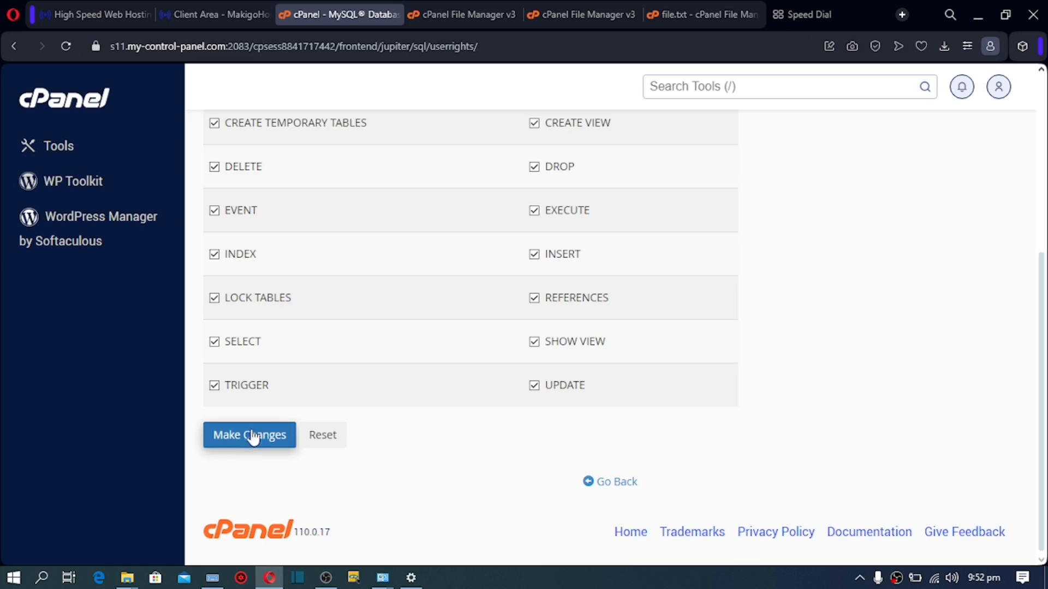
left_click(248, 443)
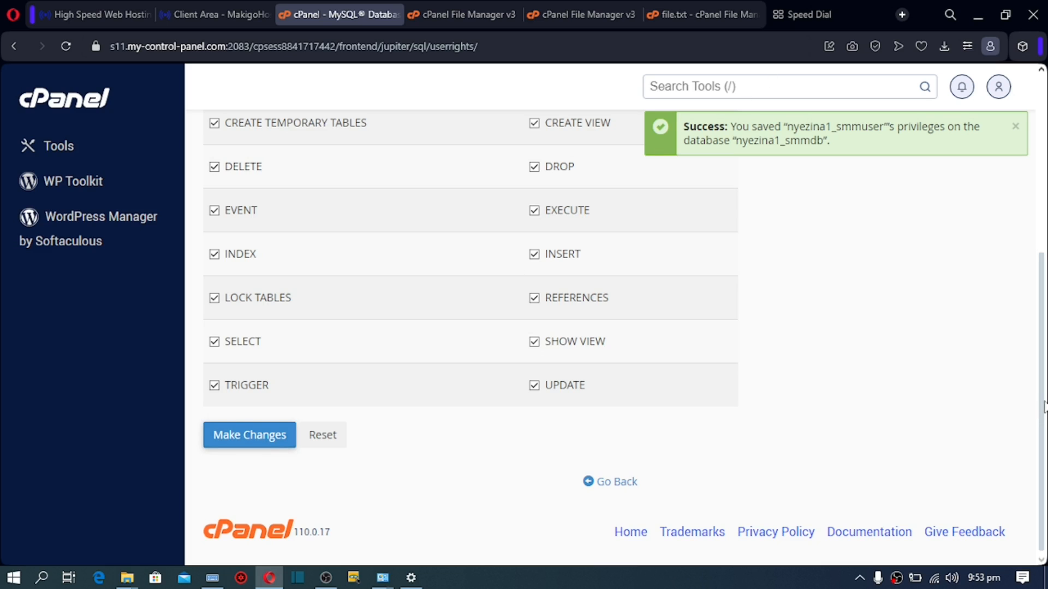
scroll(1041, 412, "up", 5)
scroll(637, 218, "up", 2)
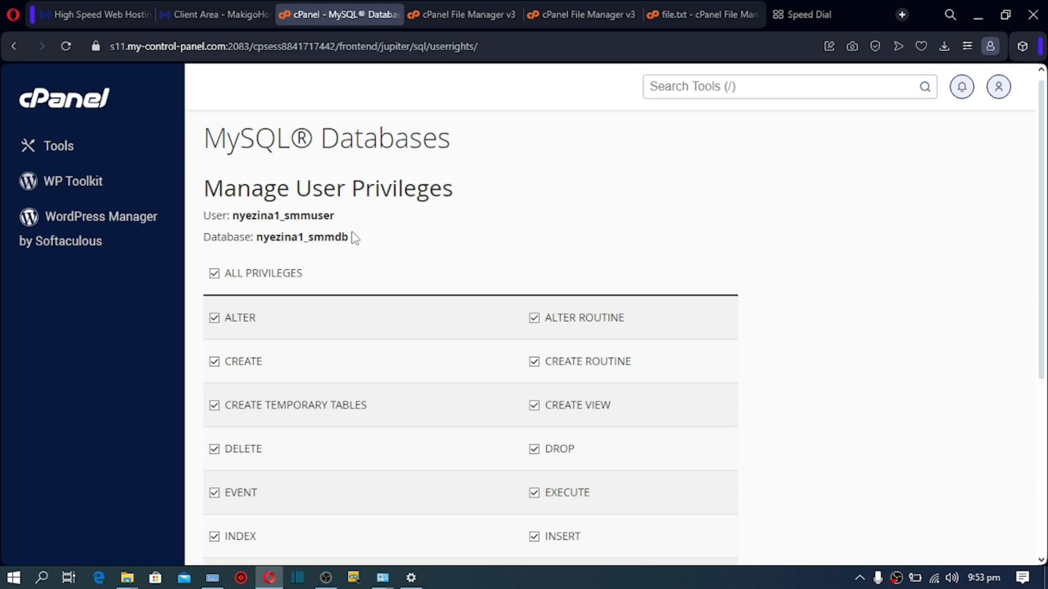
Step: Open public_html/application/.env in the cPanel text editor
left_click(476, 12)
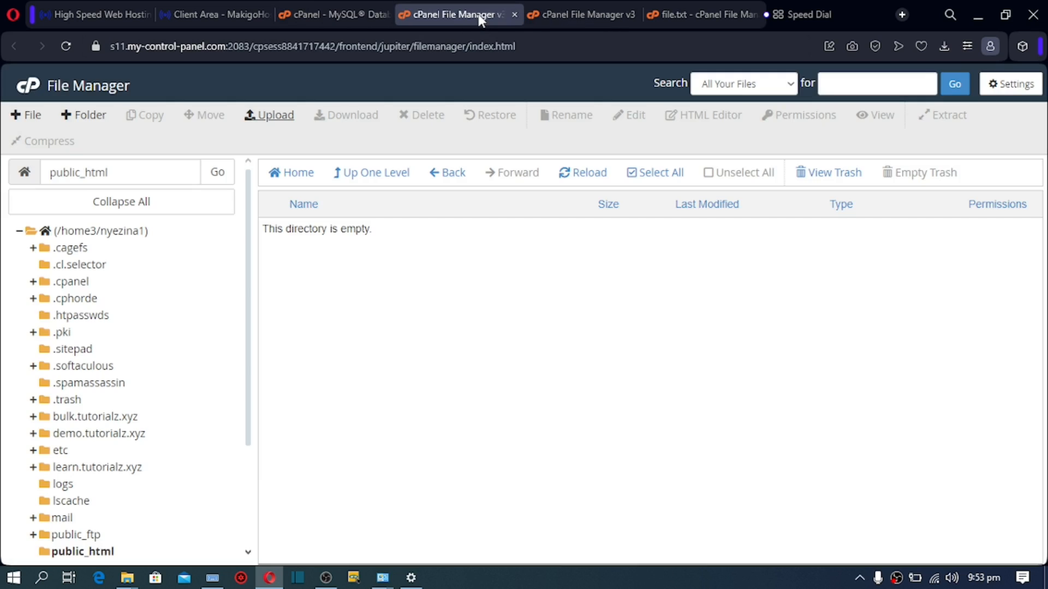
left_click(554, 15)
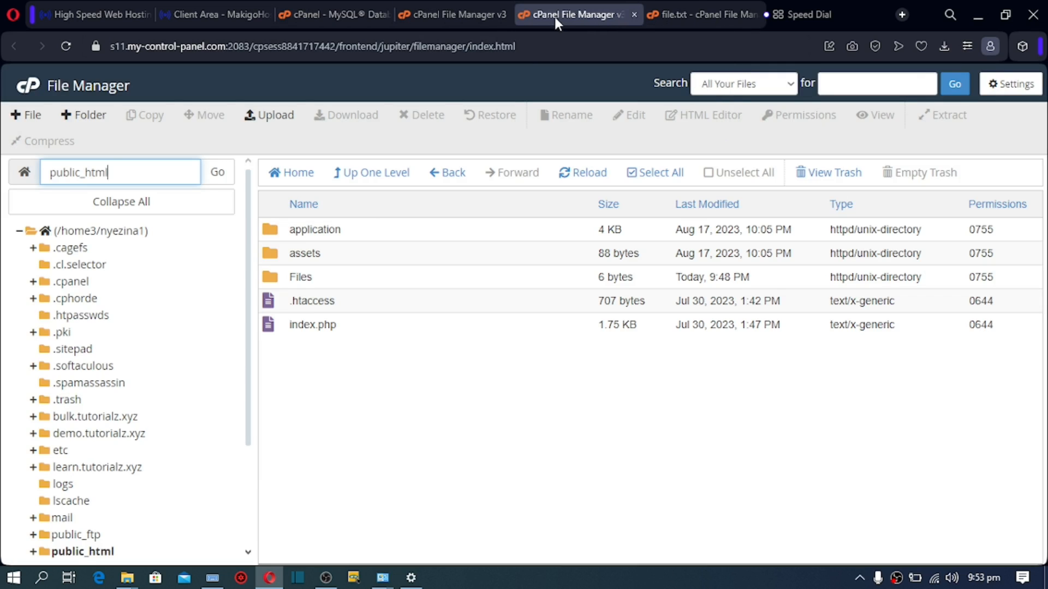
double_click(273, 234)
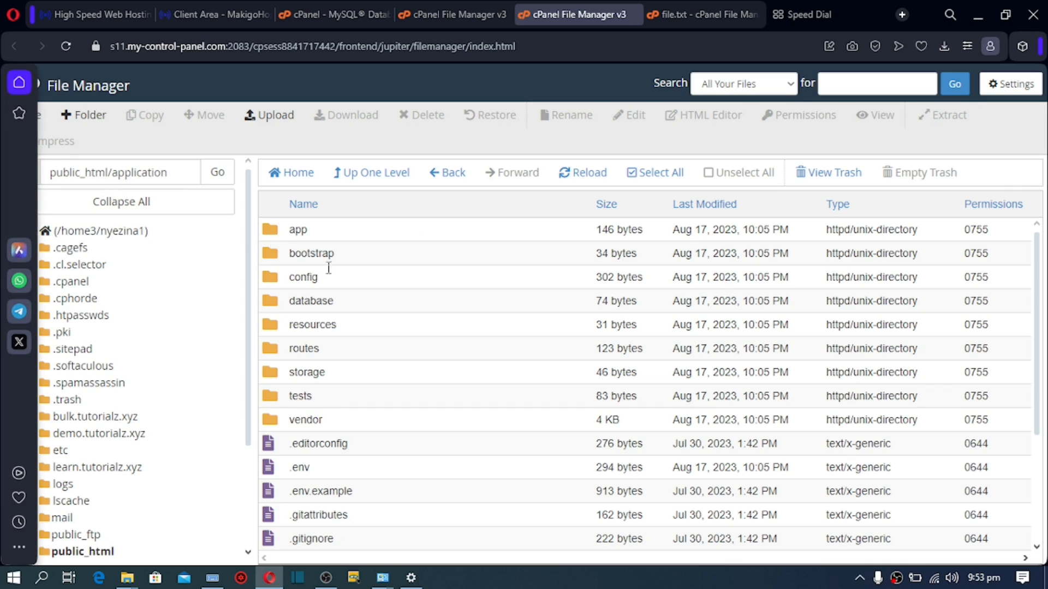
left_click(275, 473)
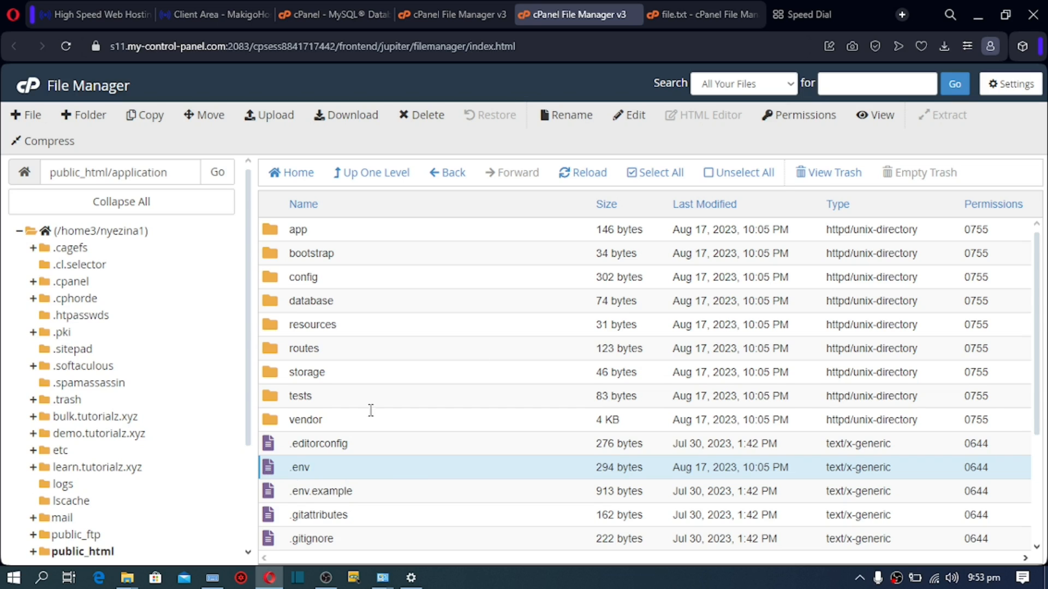
left_click(634, 116)
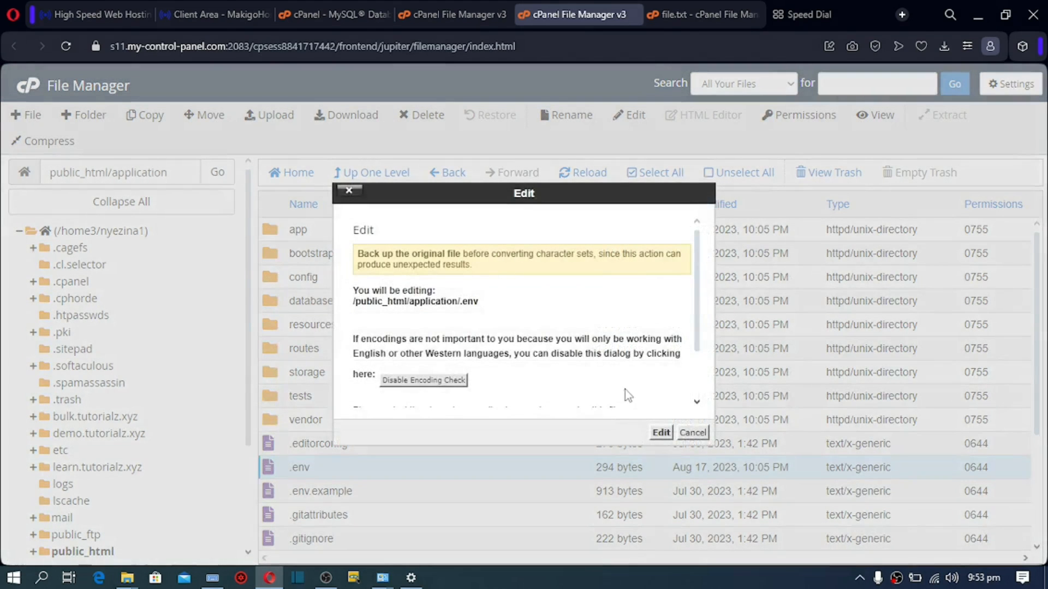
left_click(661, 433)
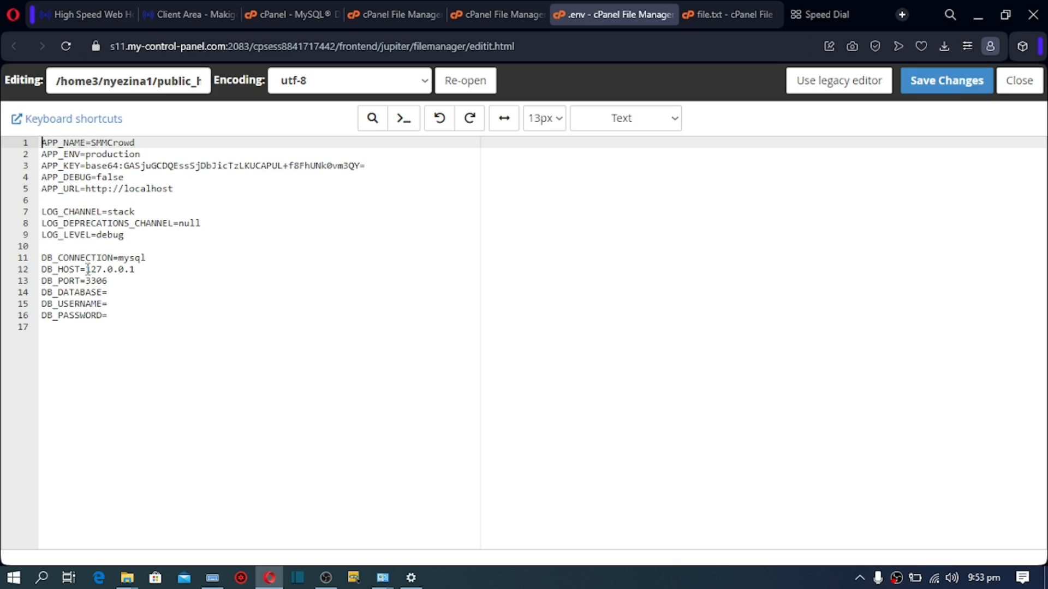
Step: Replace the DB_HOST value 127.0.0.1 with localhost in .env
left_click_drag(87, 269, 138, 271)
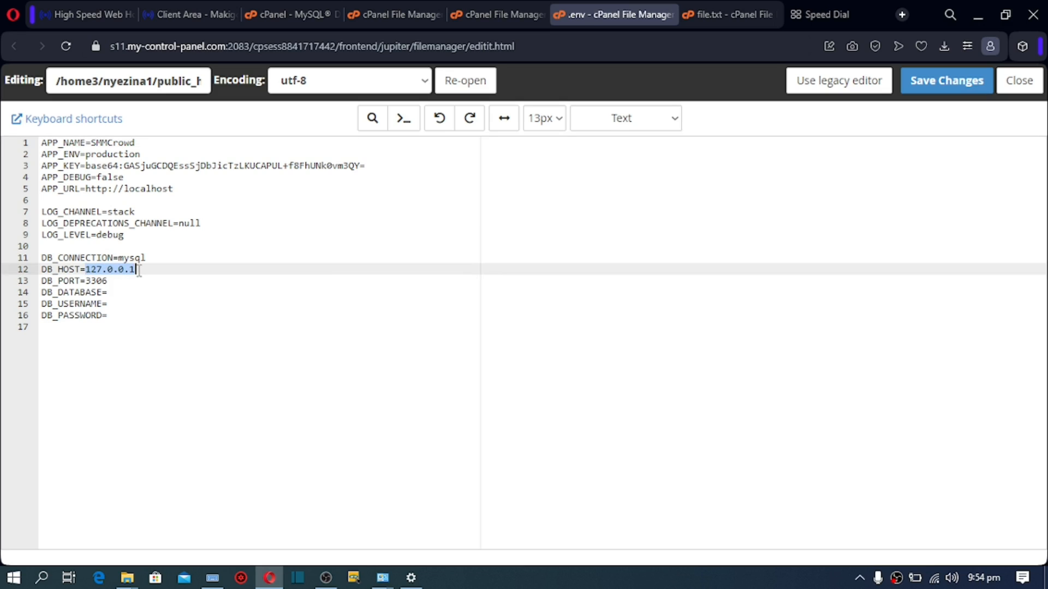
type("local")
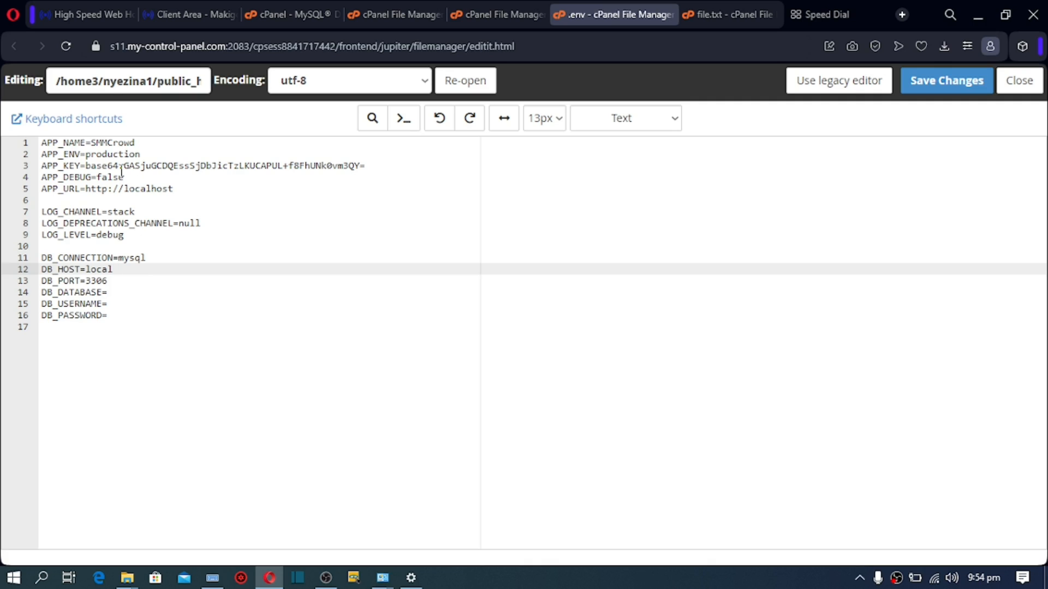
left_click_drag(125, 189, 176, 186)
key("ctrl+c")
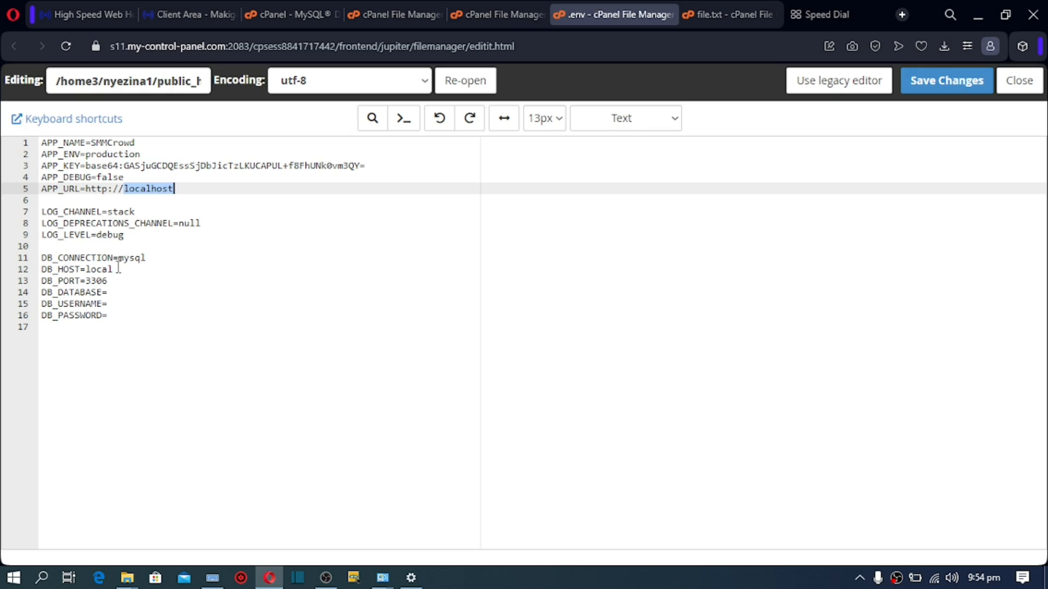
left_click_drag(115, 269, 89, 279)
key("ctrl+v")
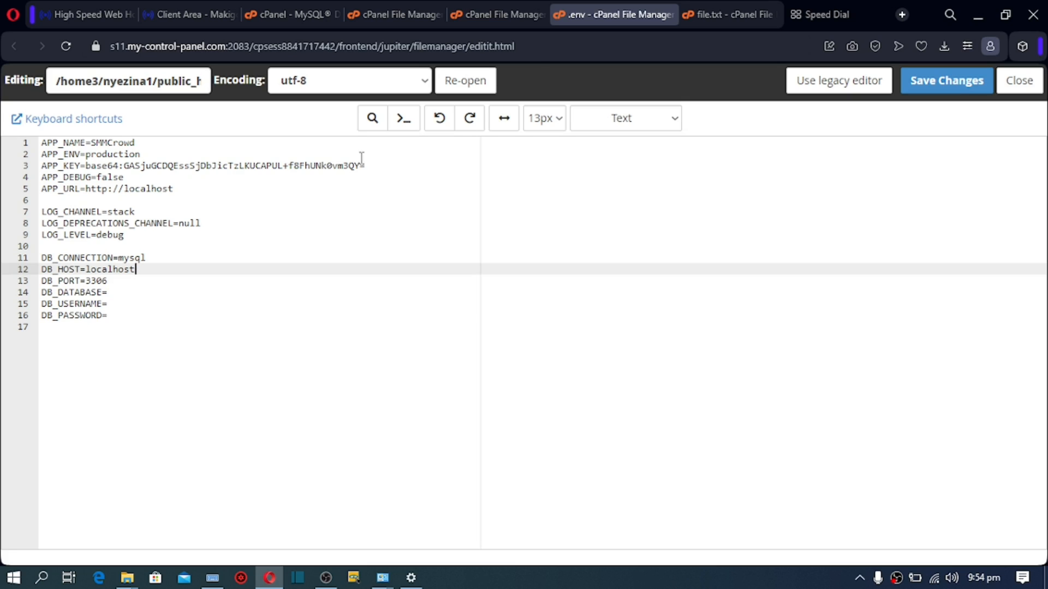
Step: Paste the saved database password after DB_PASSWORD= in .env
left_click(807, 10)
left_click_drag(186, 47, 101, 52)
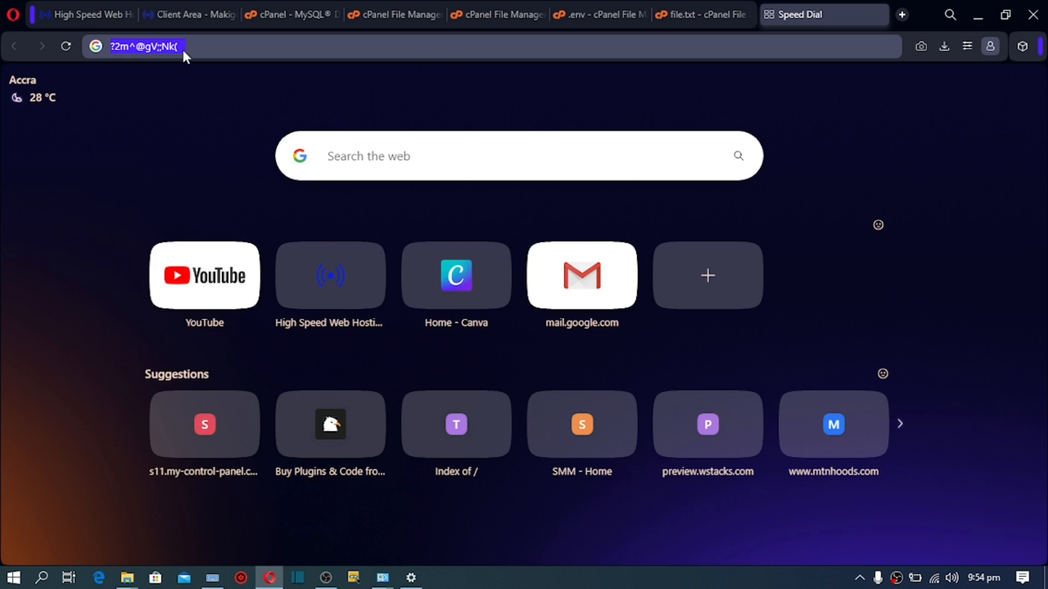
right_click(159, 47)
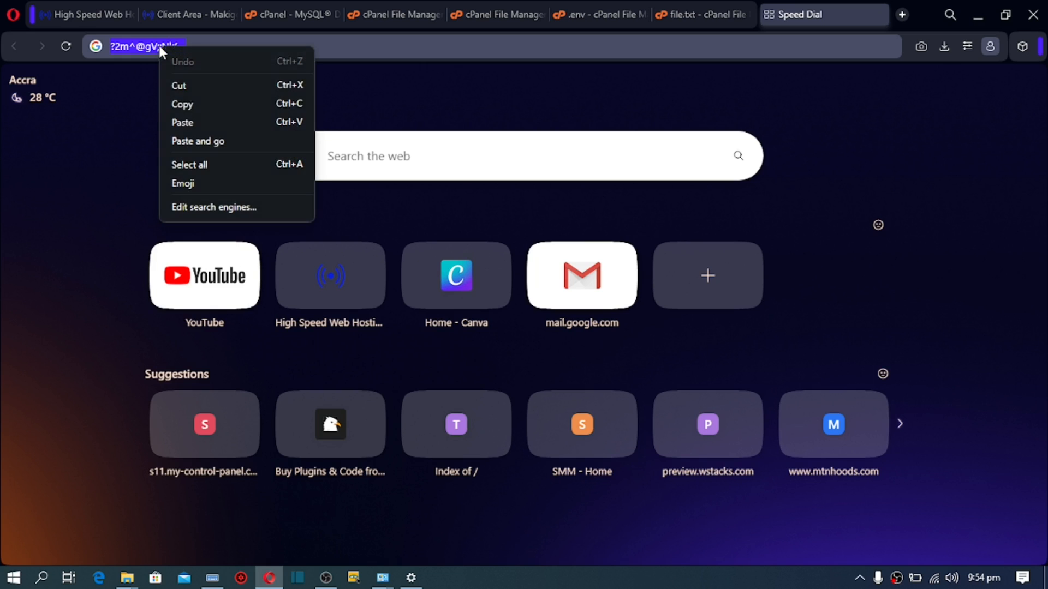
left_click(185, 104)
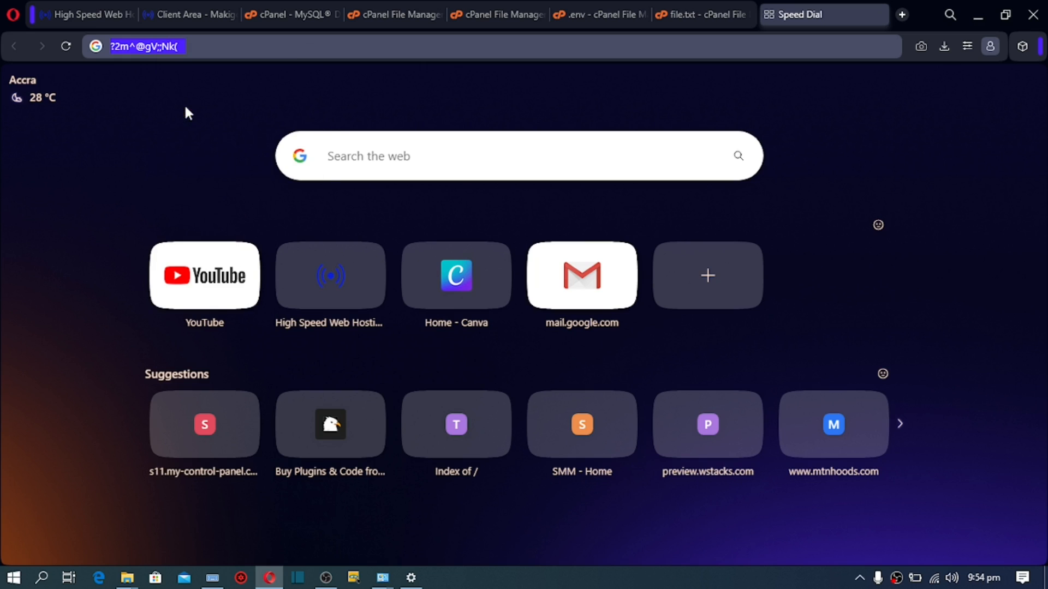
left_click(584, 10)
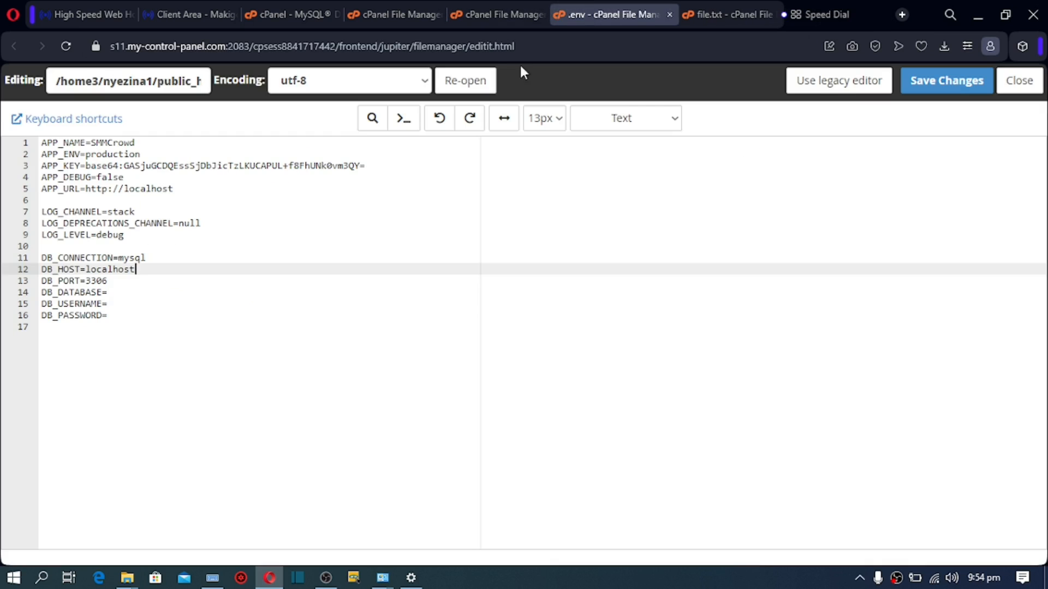
left_click(113, 315)
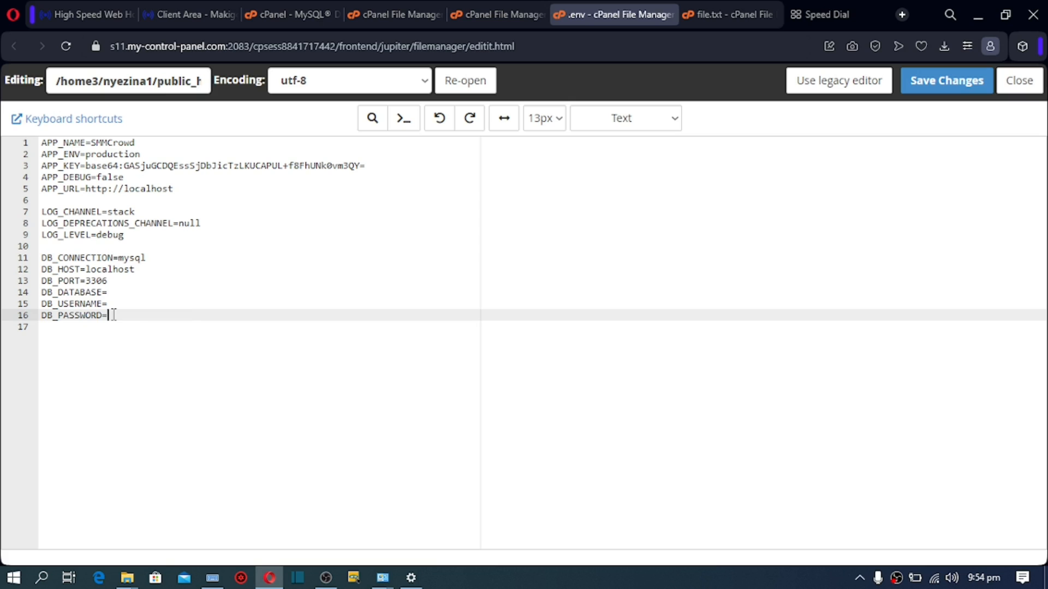
key("ctrl+v")
key("BackSpace")
key("BackSpace")
key("BackSpace")
Step: Copy the smmuser database username and paste it after DB_USERNAME=
left_click(295, 14)
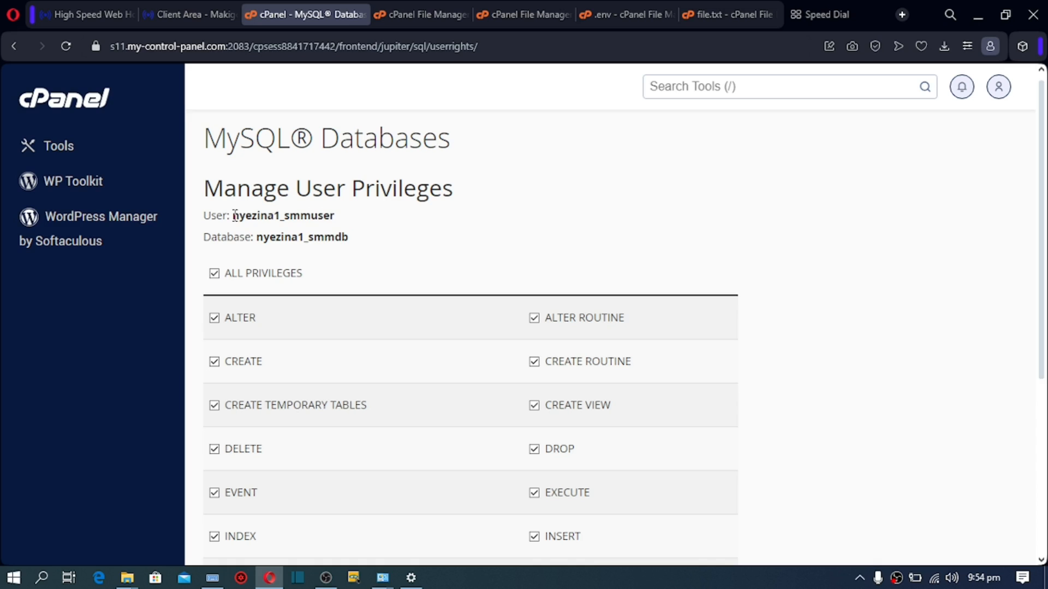
left_click_drag(235, 215, 330, 210)
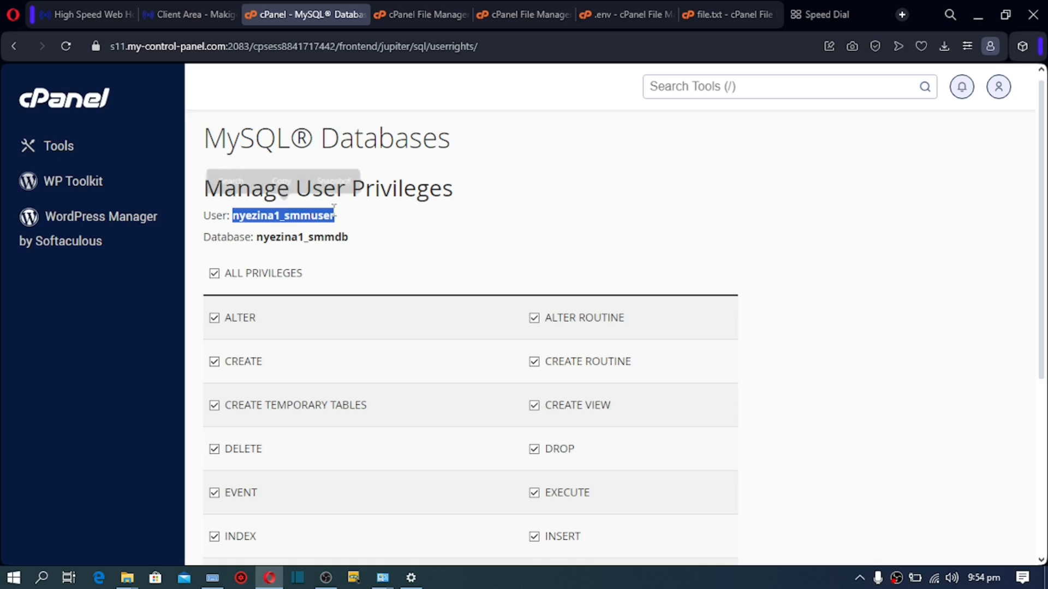
left_click(283, 180)
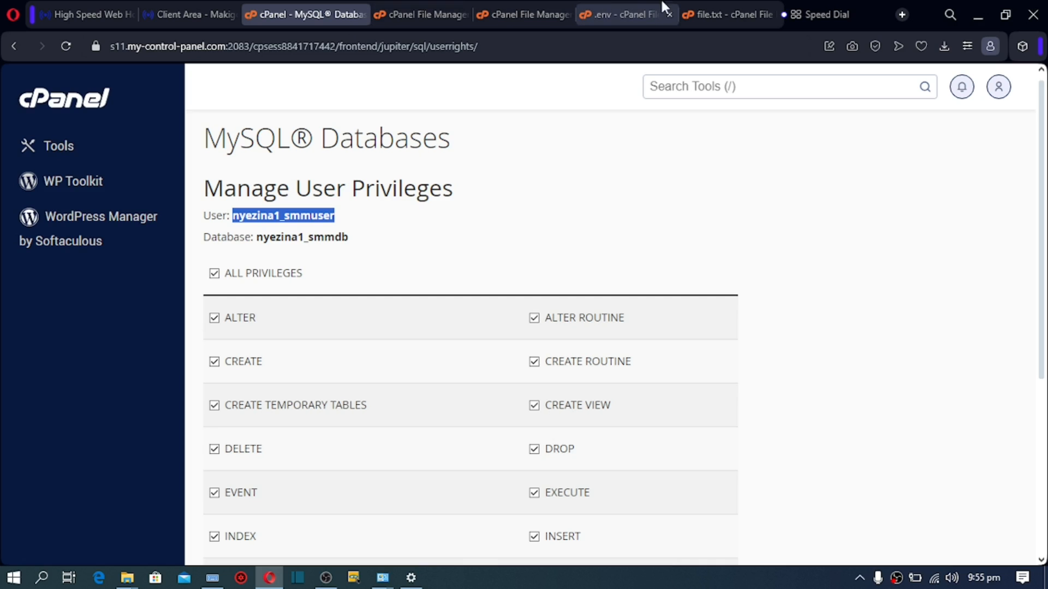
left_click(608, 12)
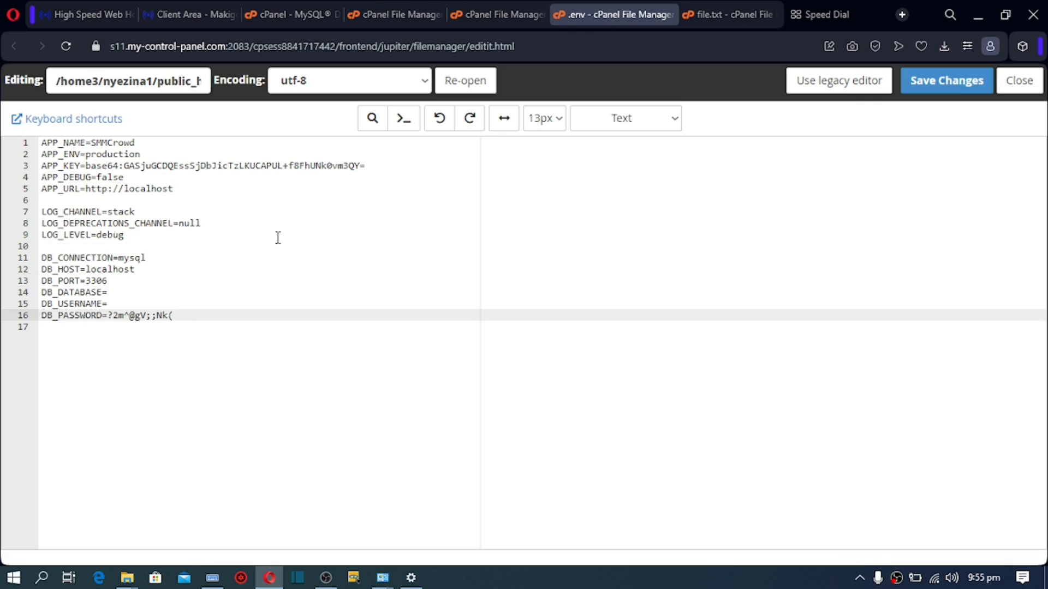
left_click(110, 305)
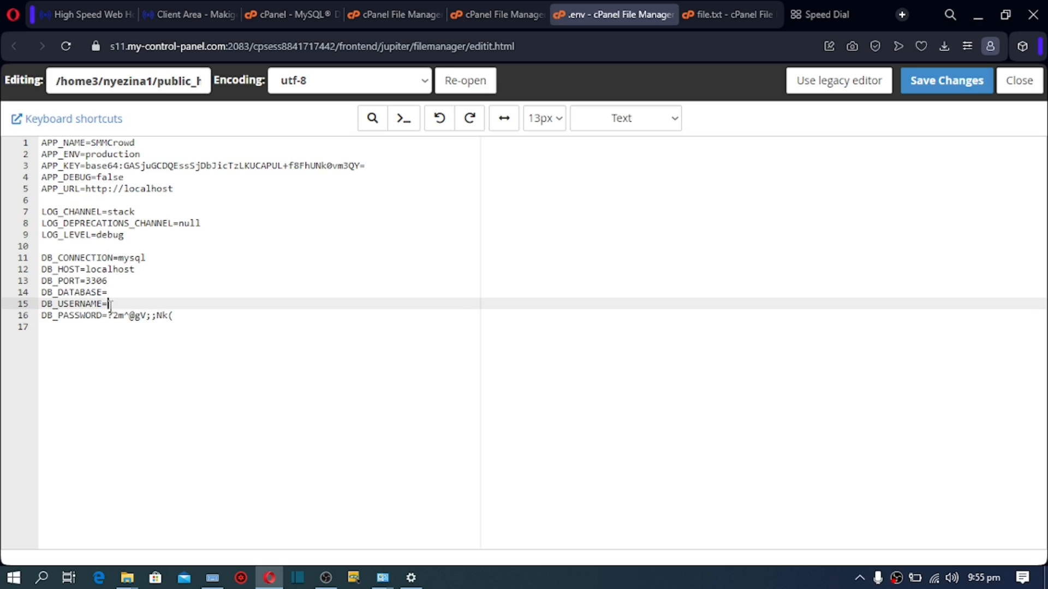
key("ctrl+v")
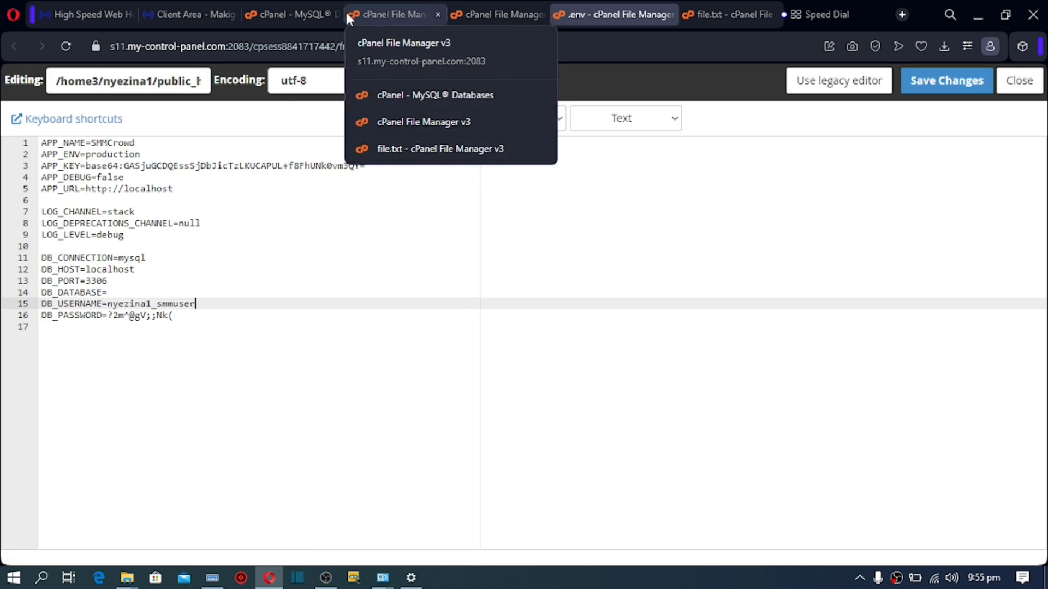
Step: Paste the smmdb database name after DB_DATABASE= and save the .env file
left_click(315, 14)
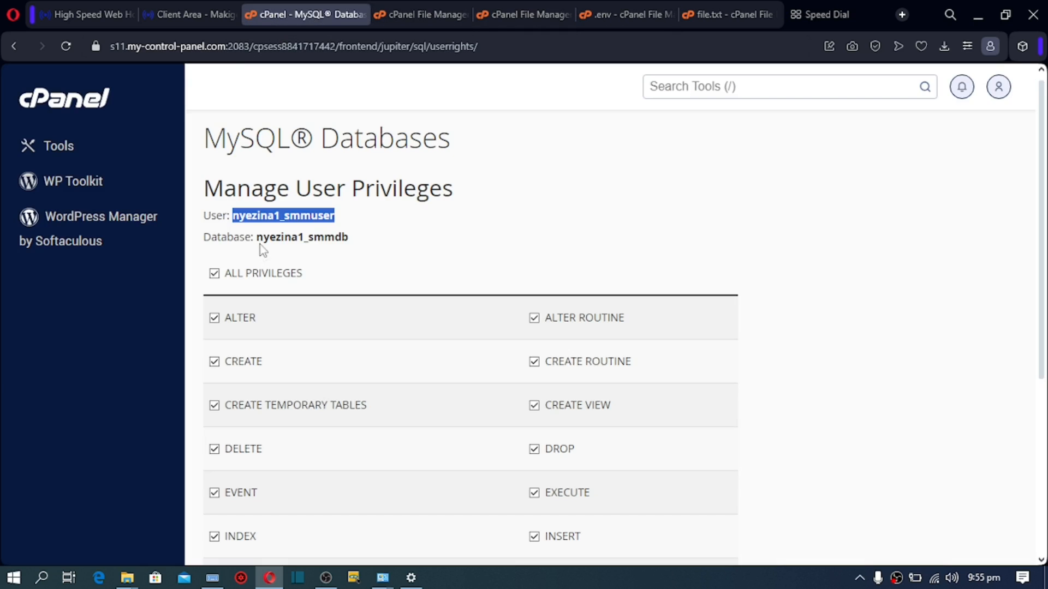
left_click_drag(257, 237, 357, 238)
left_click(297, 202)
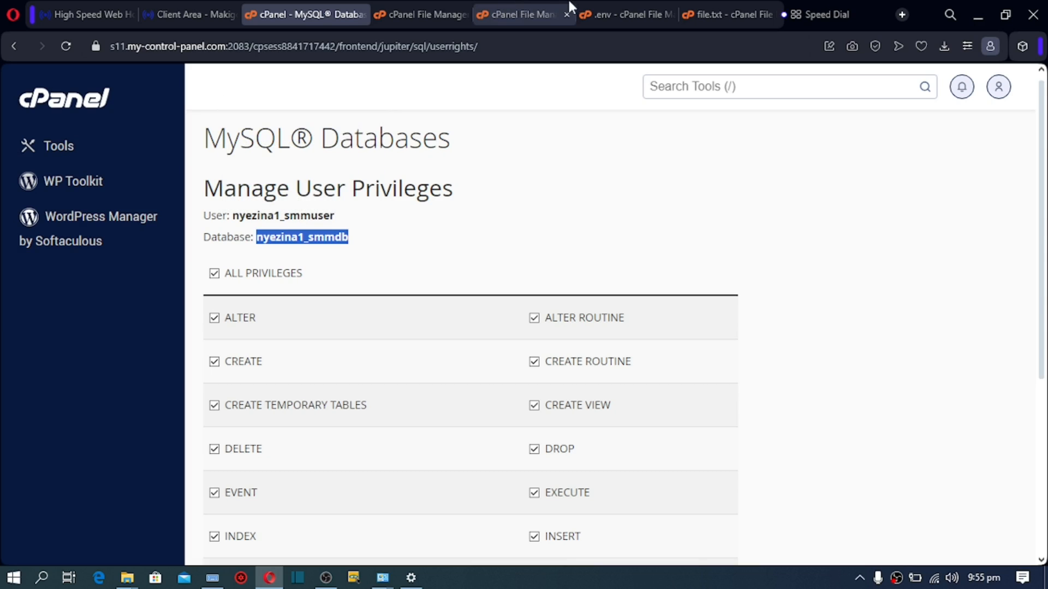
left_click(615, 4)
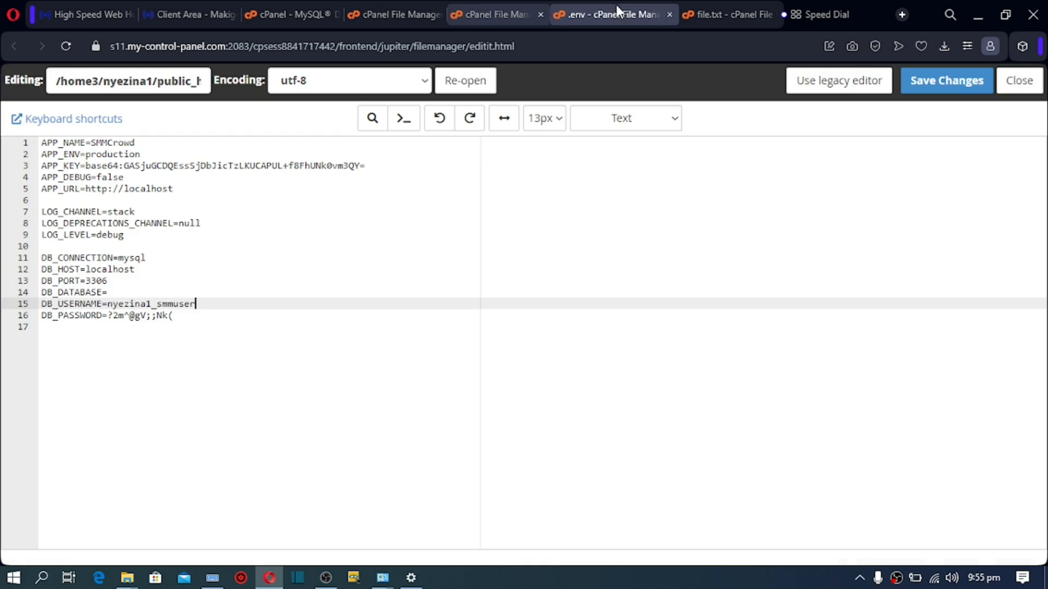
left_click(112, 292)
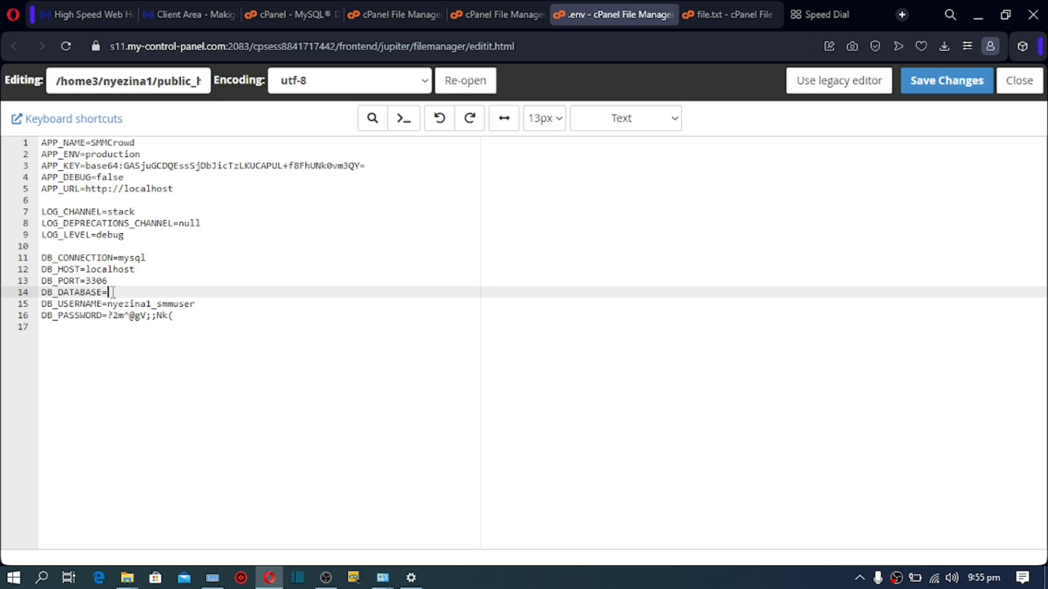
key("ctrl+v")
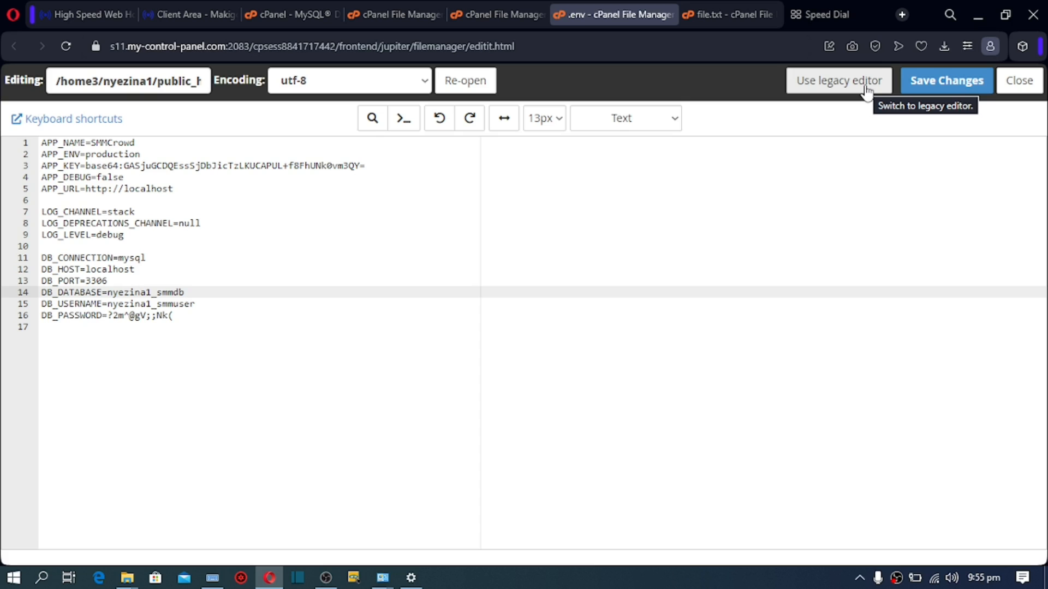
left_click(924, 88)
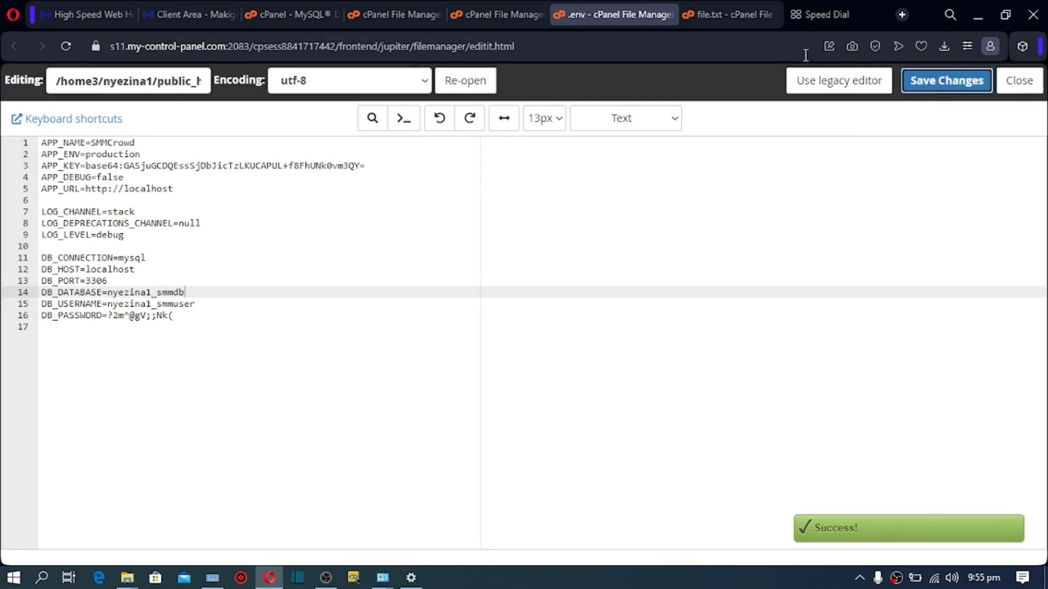
left_click(719, 12)
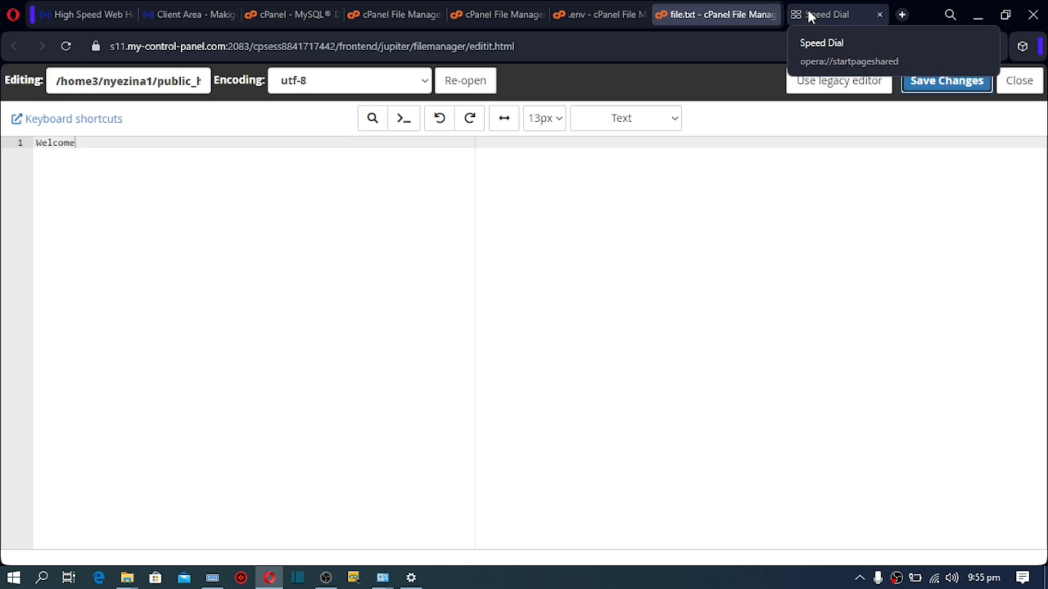
left_click(198, 18)
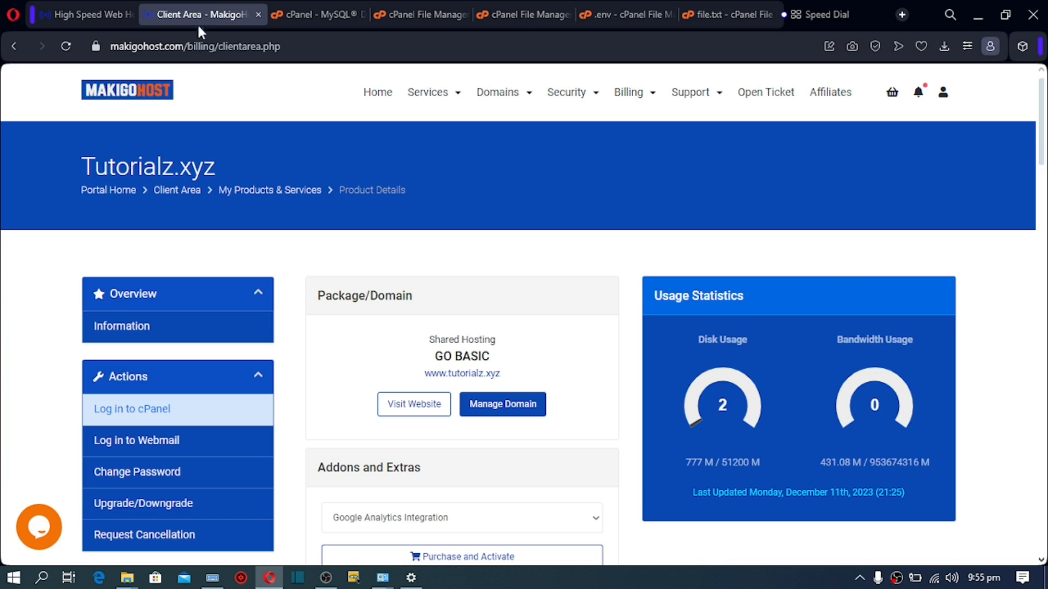
left_click(460, 380)
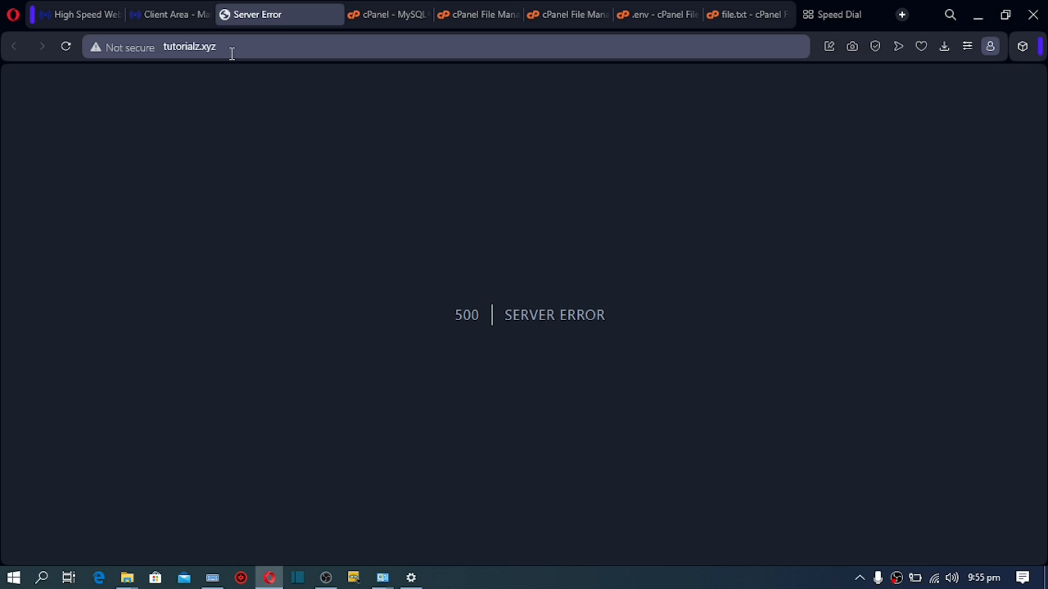
left_click(232, 54)
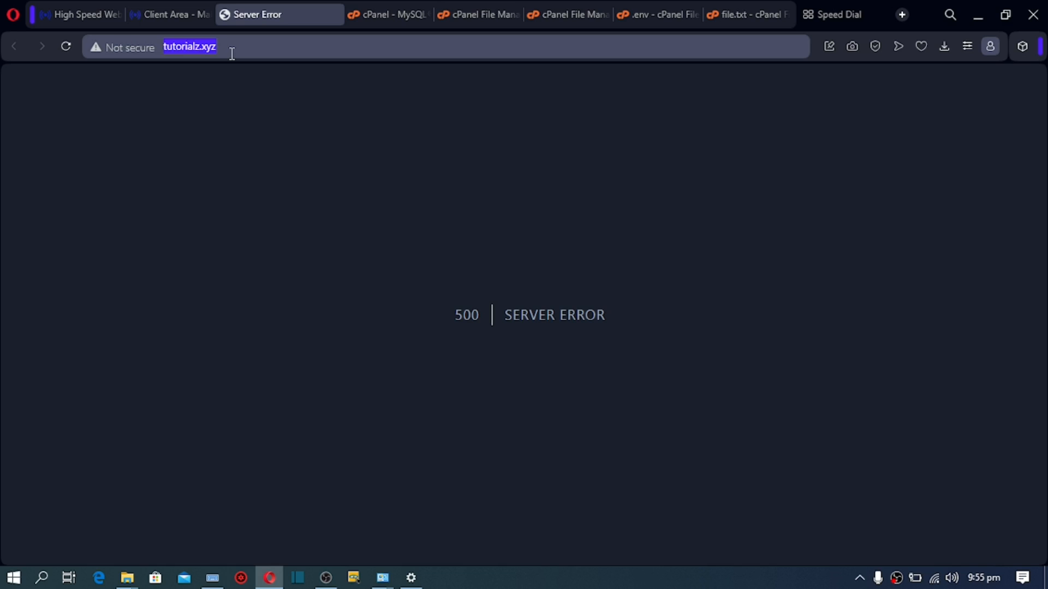
left_click(165, 48)
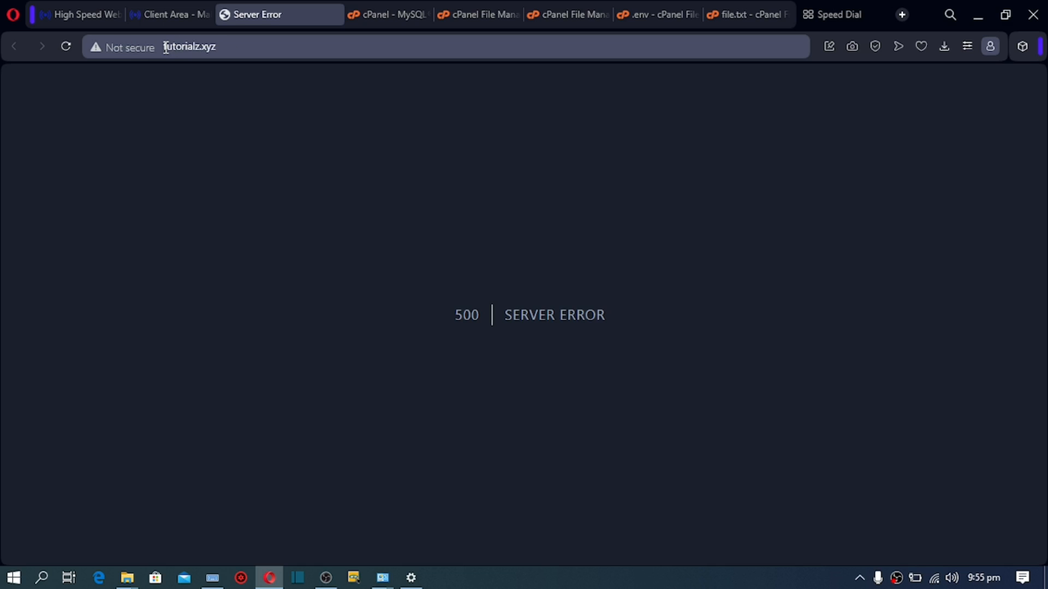
type("ht")
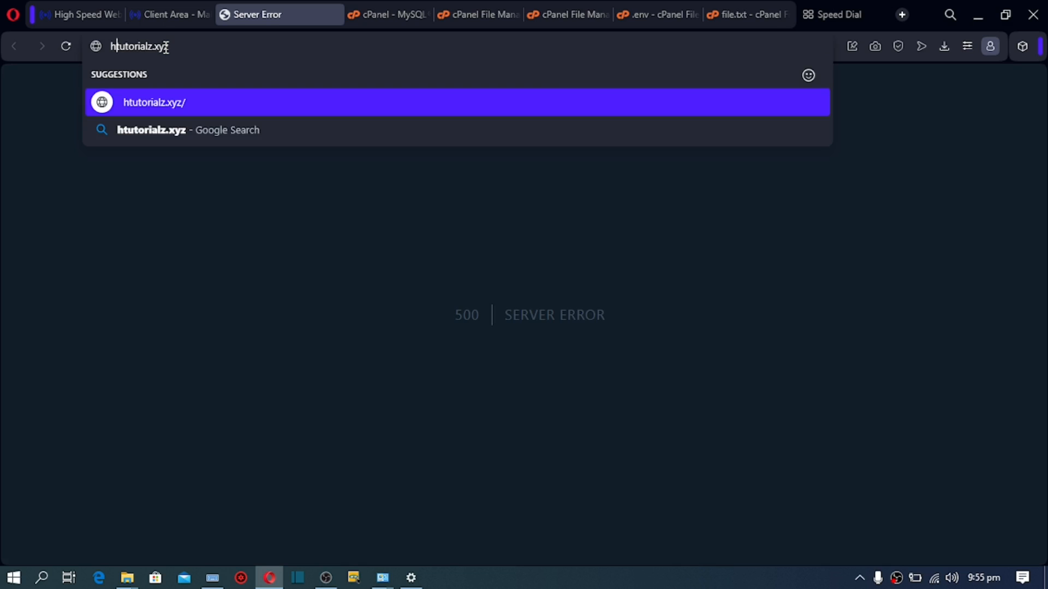
type("tps://")
key("Return")
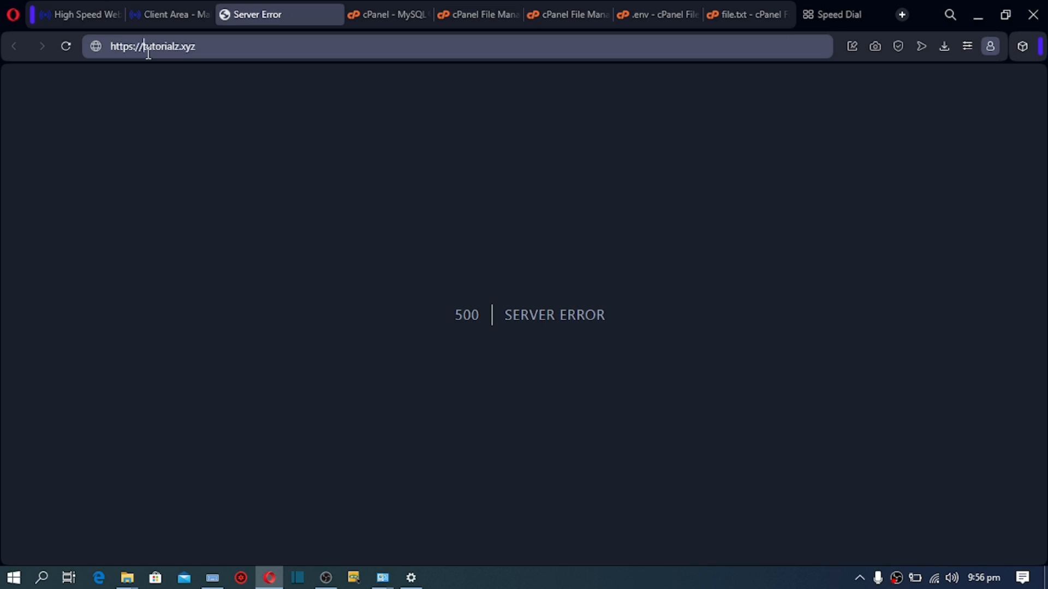
key("Return")
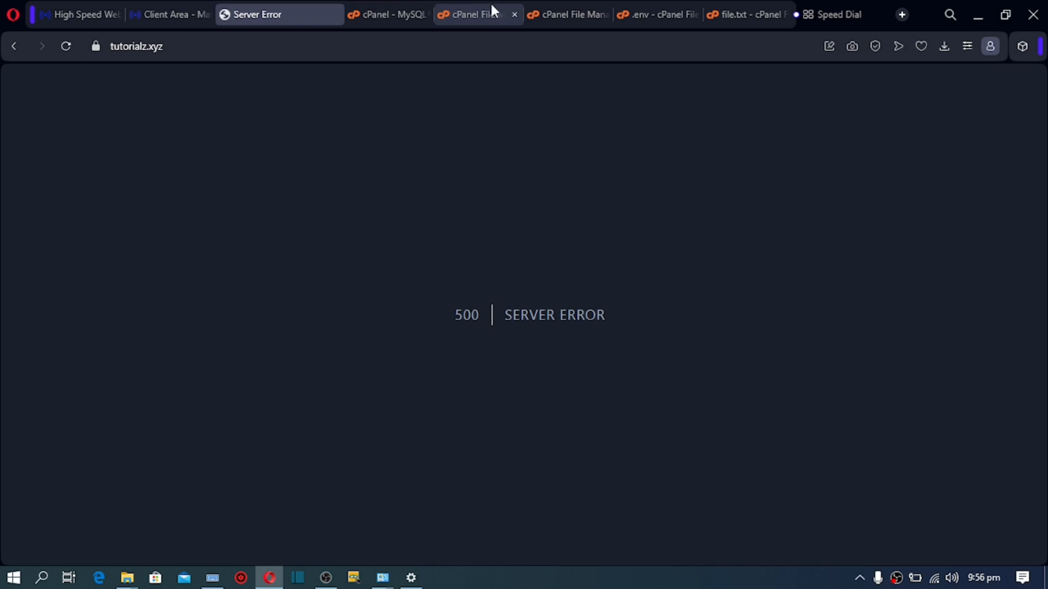
left_click(554, 11)
Step: Set APP_DEBUG to true in .env, save it, and reload tutorialz.xyz to expose the error
left_click(643, 16)
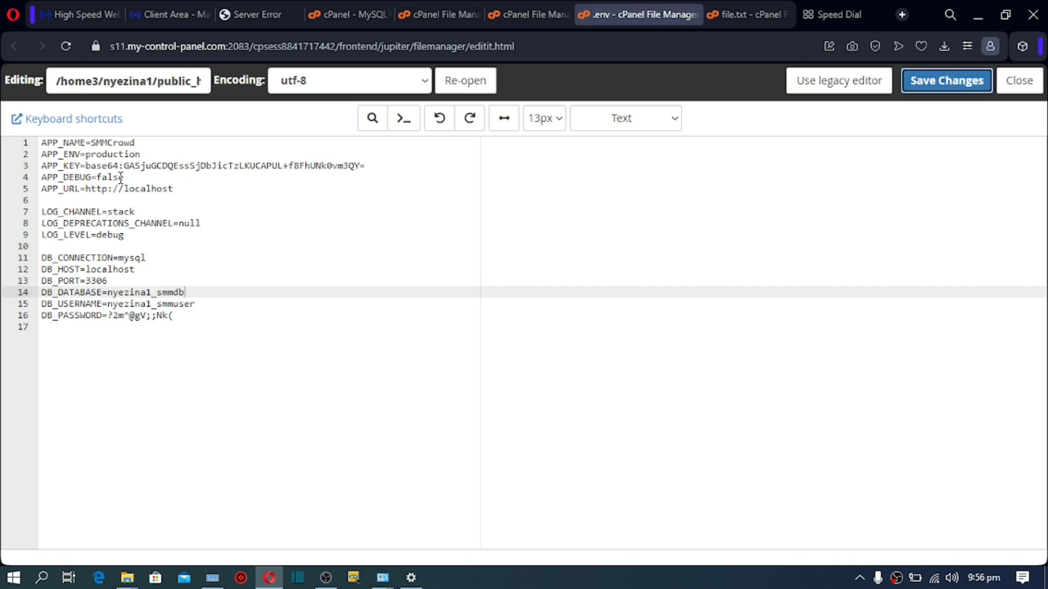
left_click_drag(123, 177, 100, 184)
type("true")
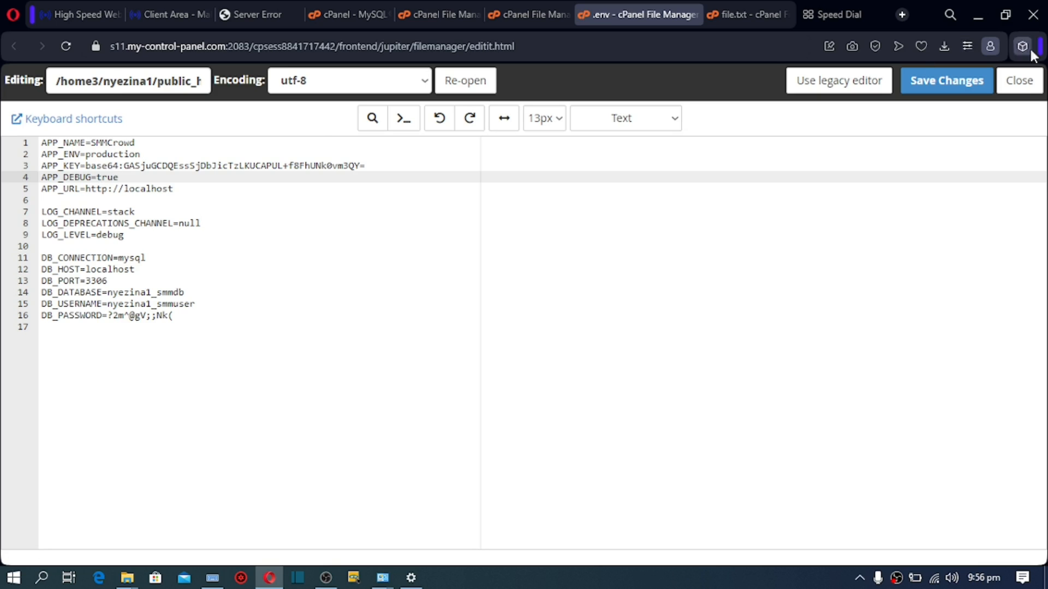
left_click(922, 83)
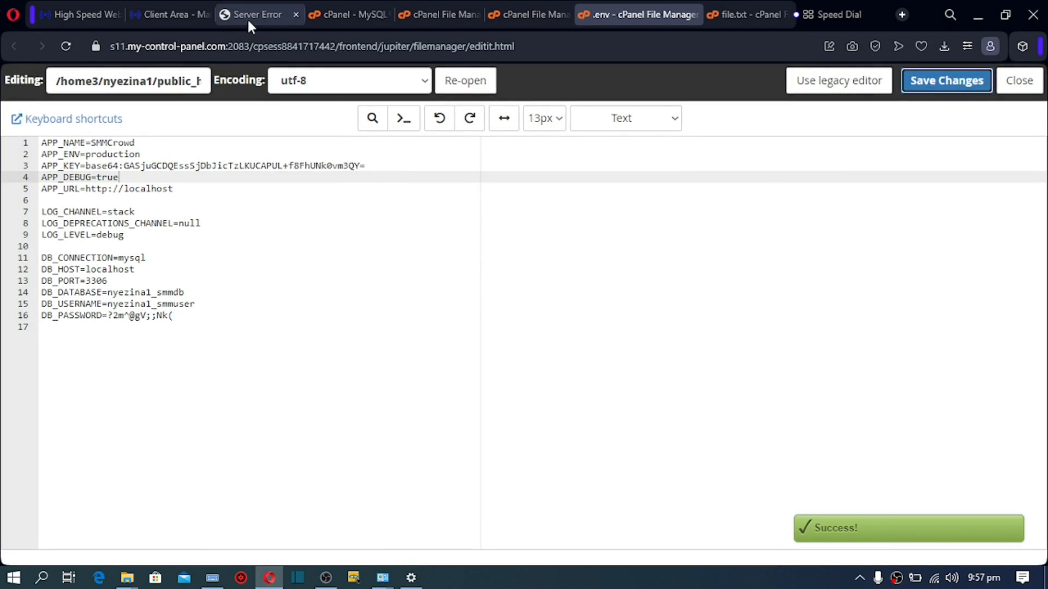
left_click(246, 17)
left_click(63, 47)
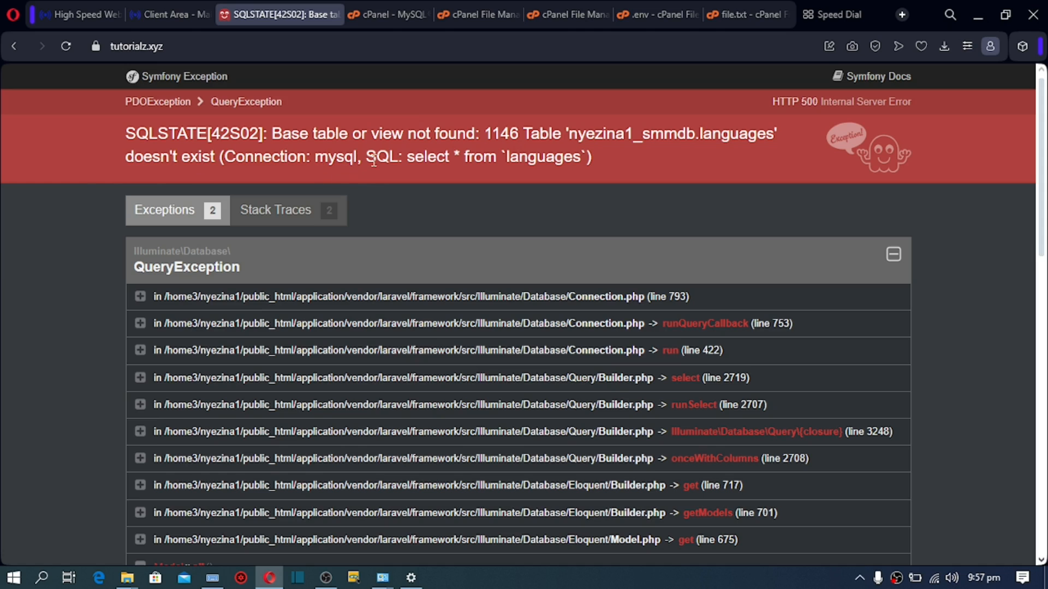
Step: Change the bootstrap/cache folder's permissions from 0755 to 0775, then go back up
left_click(555, 16)
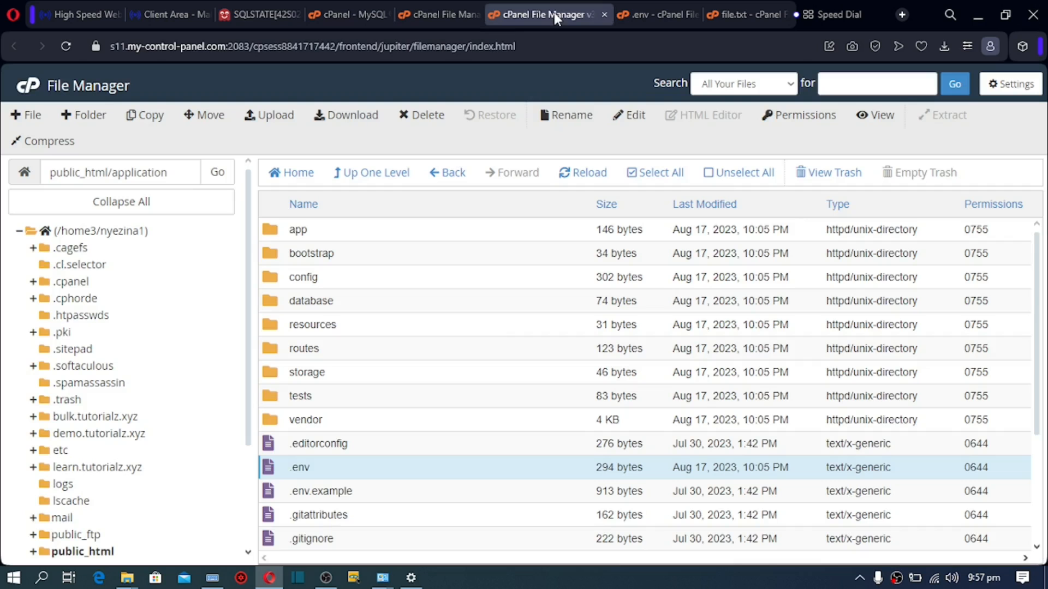
double_click(274, 254)
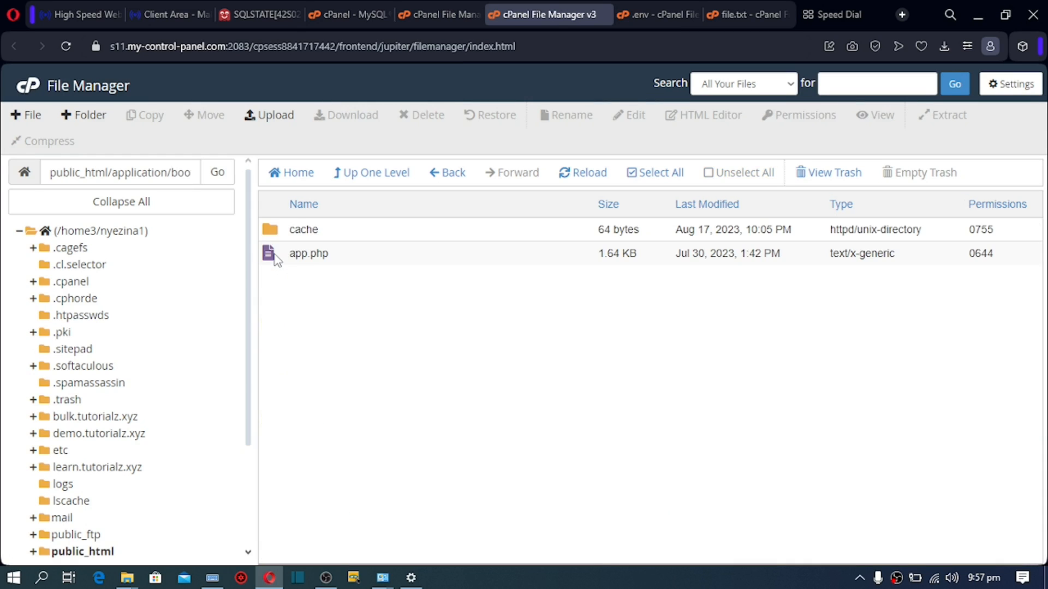
double_click(986, 232)
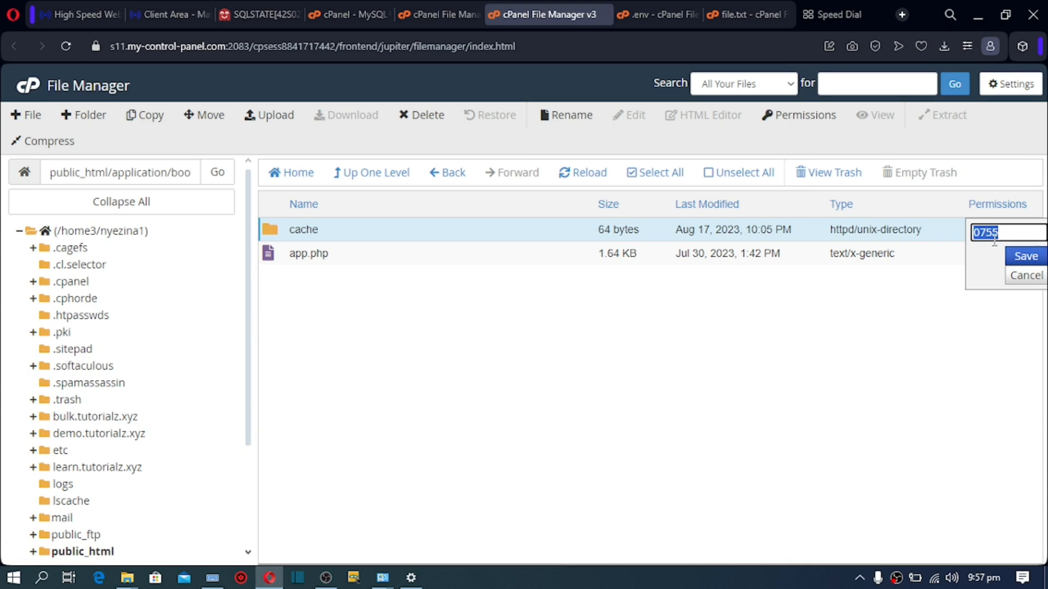
left_click(993, 238)
key("BackSpace")
type("7")
left_click(1014, 258)
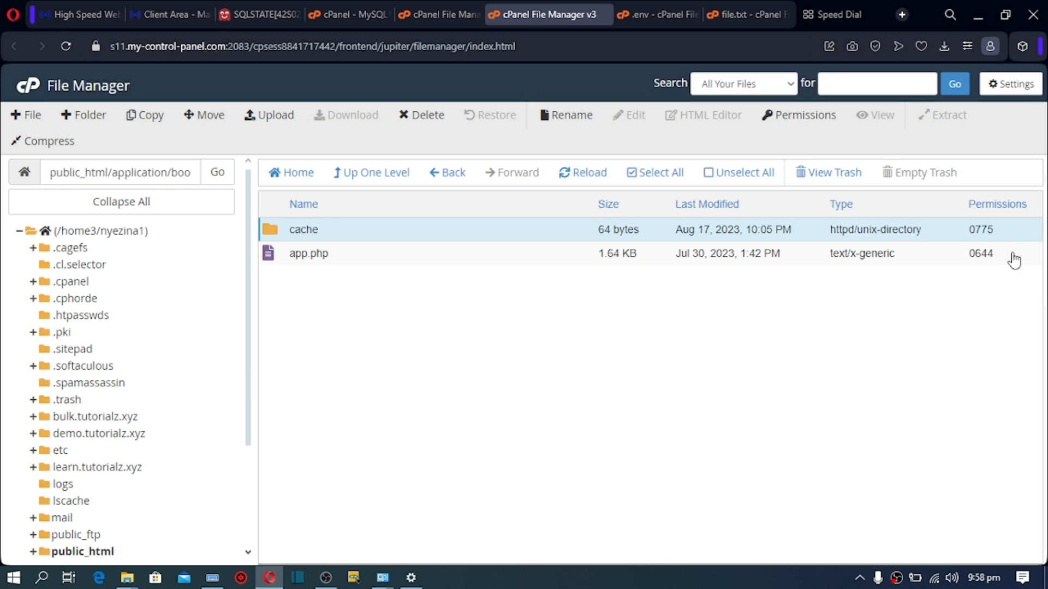
left_click(392, 173)
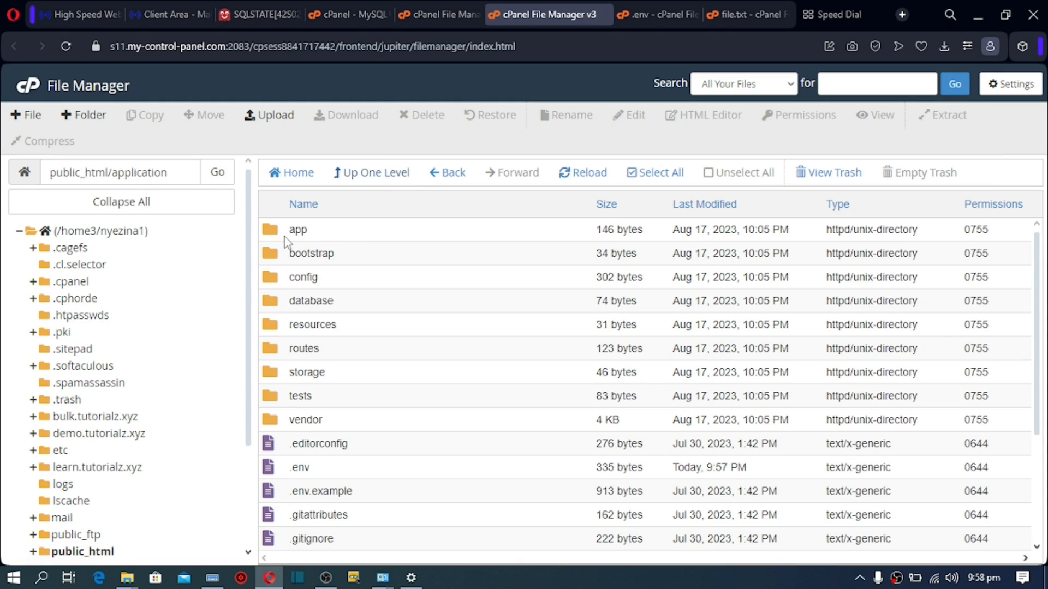
Step: Inside storage, set the app and framework folders' permissions to 0775
double_click(279, 376)
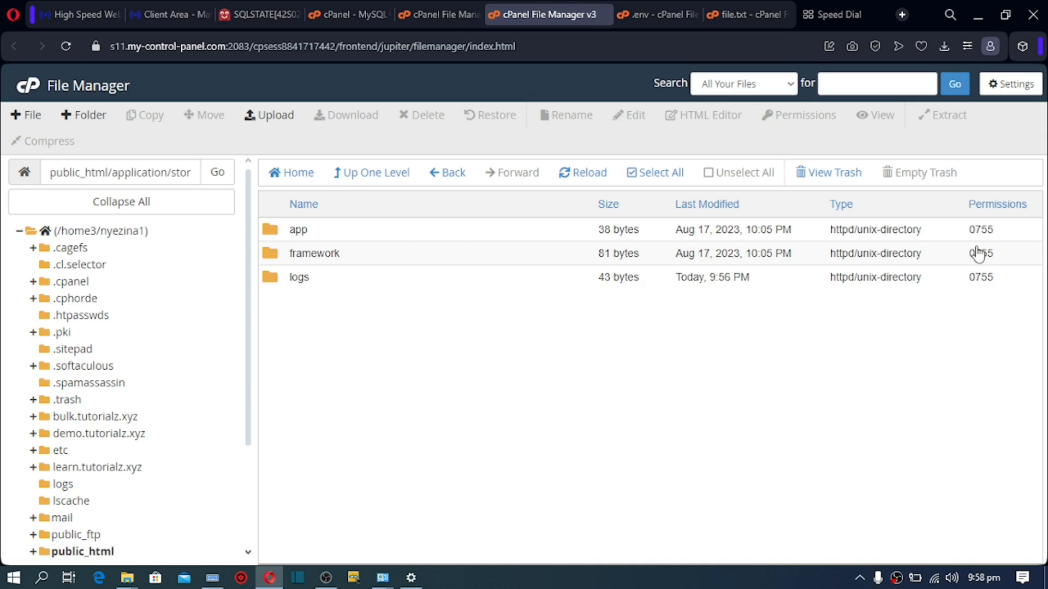
double_click(986, 230)
left_click(992, 233)
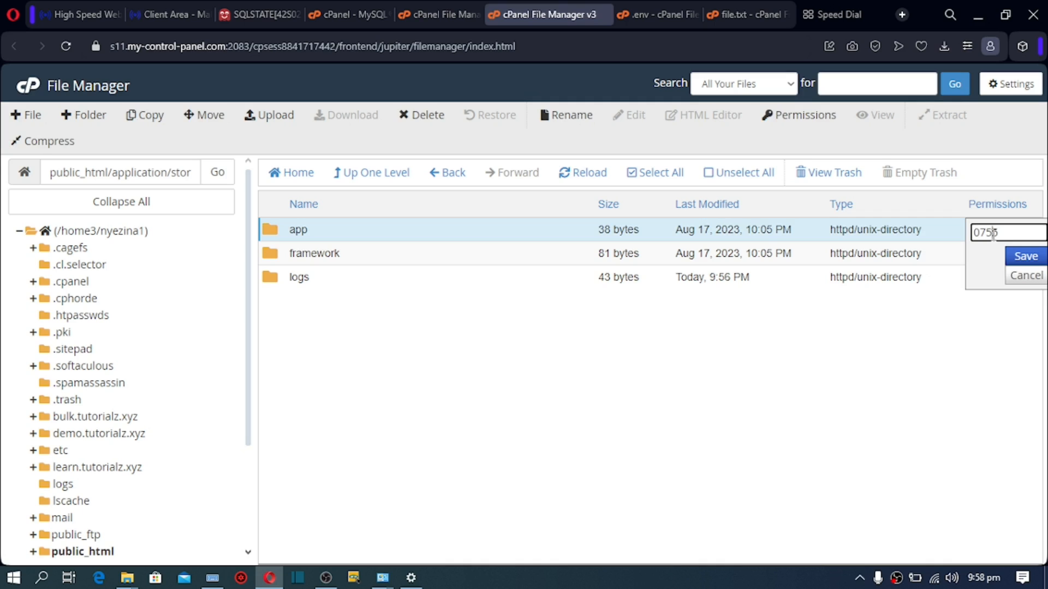
key("BackSpace")
type("7")
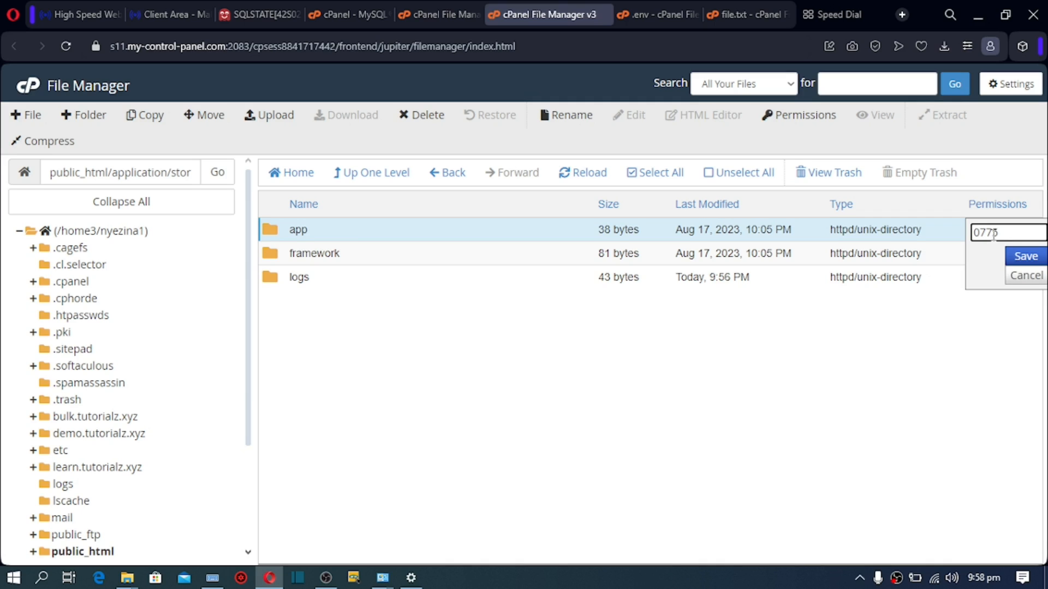
left_click(1023, 256)
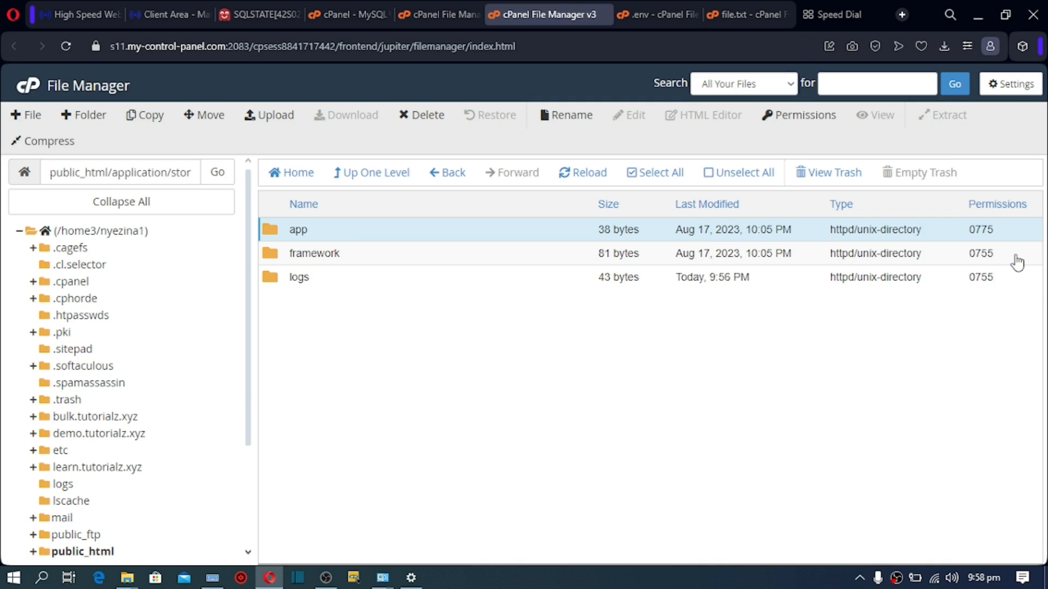
left_click(988, 261)
left_click(988, 257)
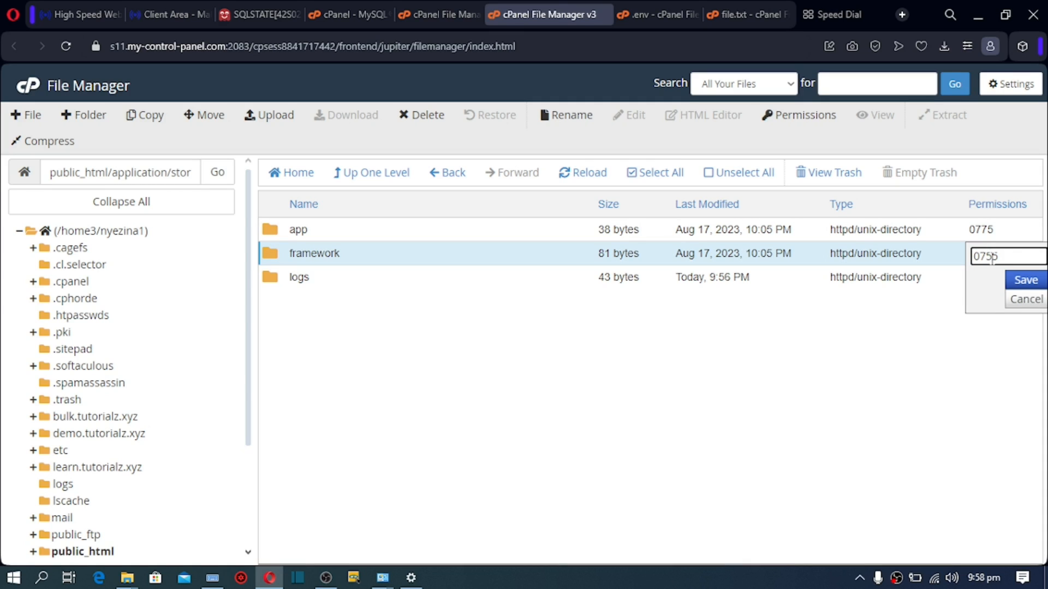
key("BackSpace")
type("7")
left_click(1018, 286)
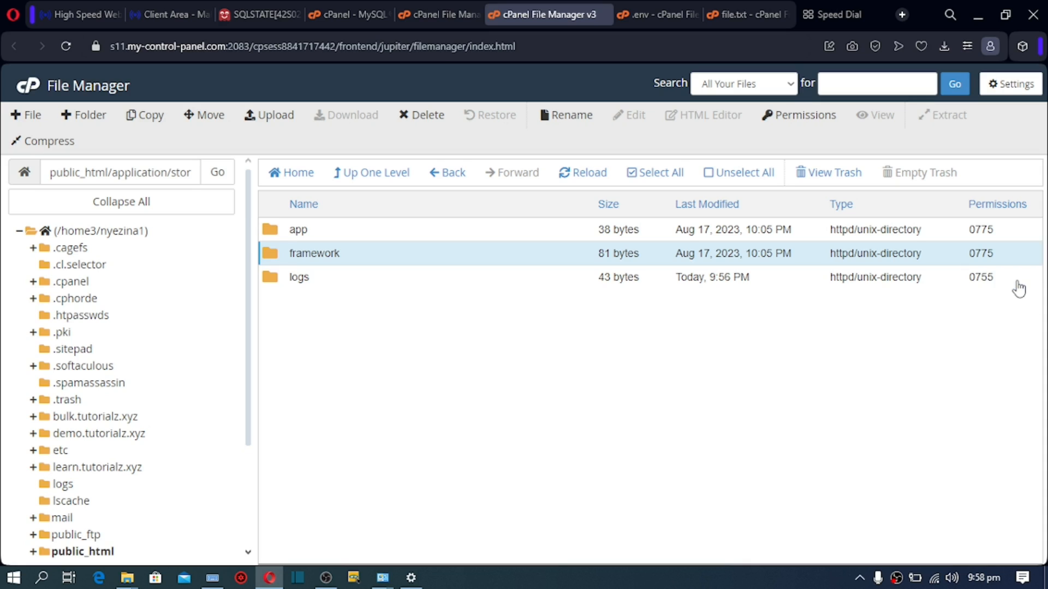
Step: Set the storage/logs folder's permissions to 0775
double_click(984, 277)
left_click(990, 279)
left_click(992, 280)
key("BackSpace")
type("775")
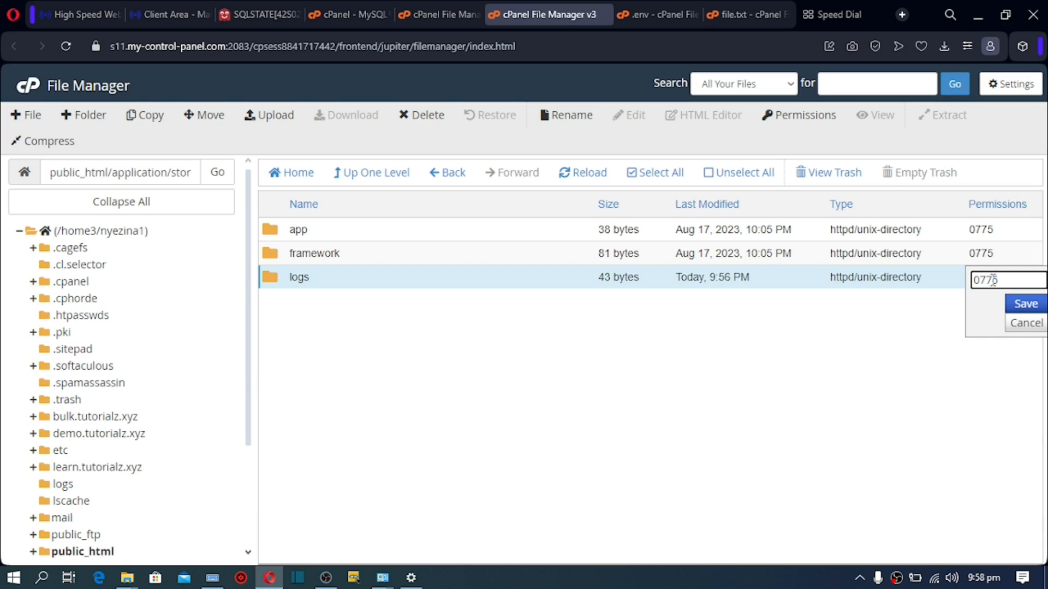
left_click(1022, 303)
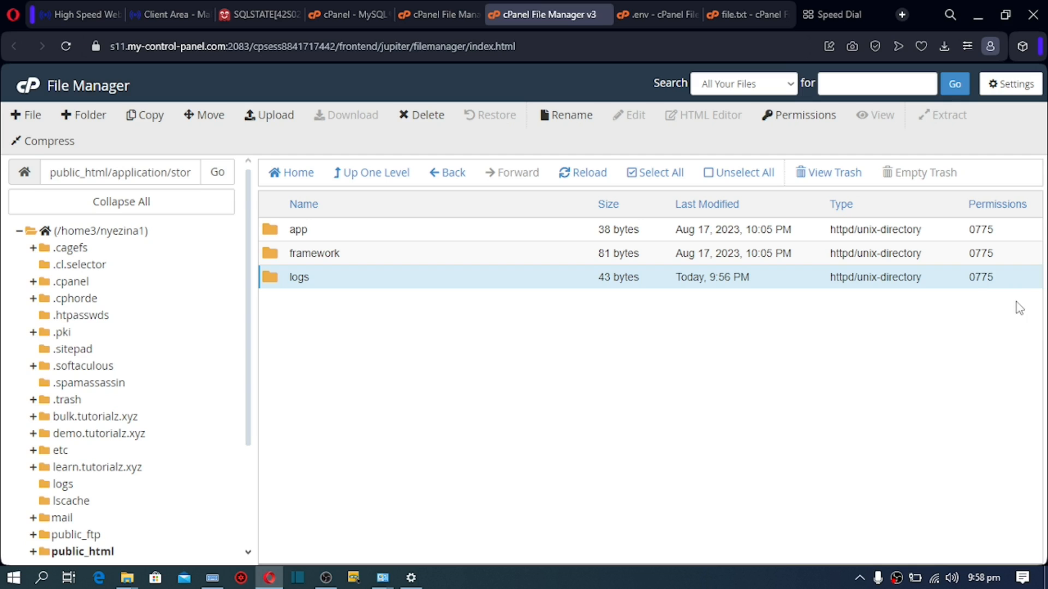
Step: Back in the application folder, set the storage folder's permissions to 0775
left_click(371, 181)
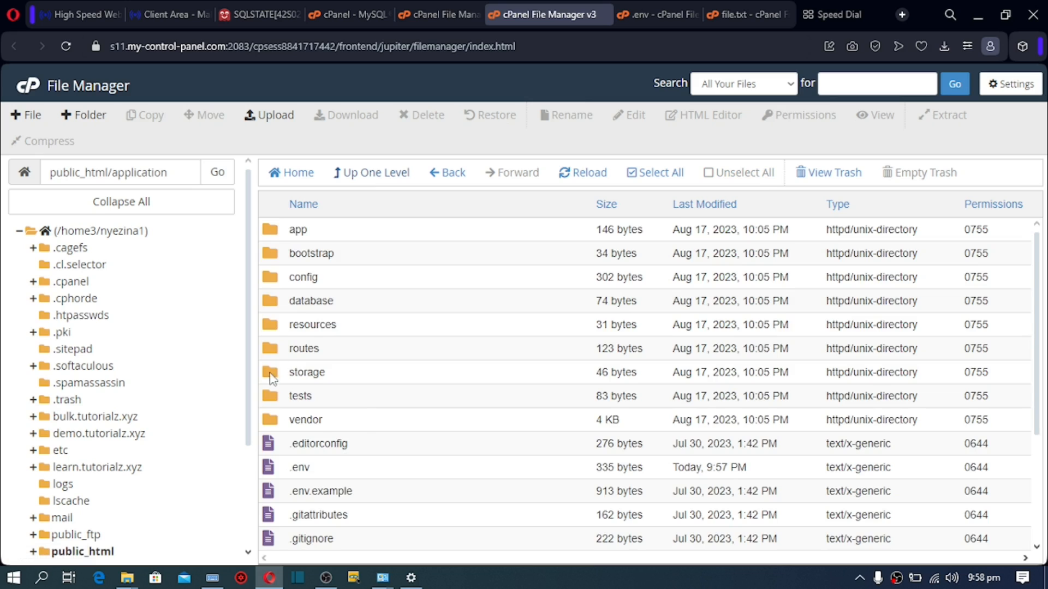
left_click(977, 372)
left_click(987, 376)
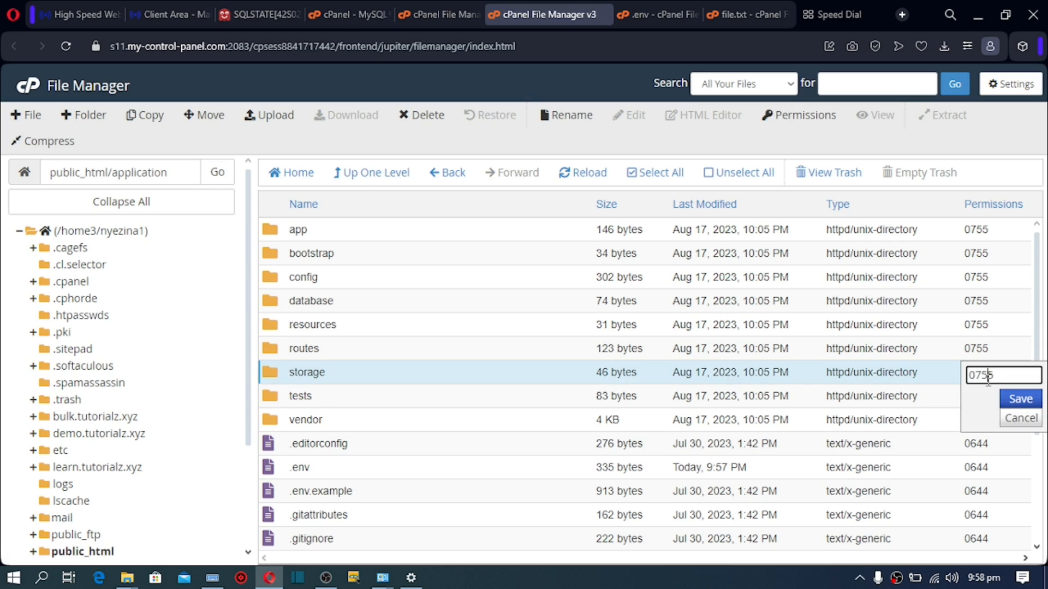
key("BackSpace")
type("7")
left_click(1006, 401)
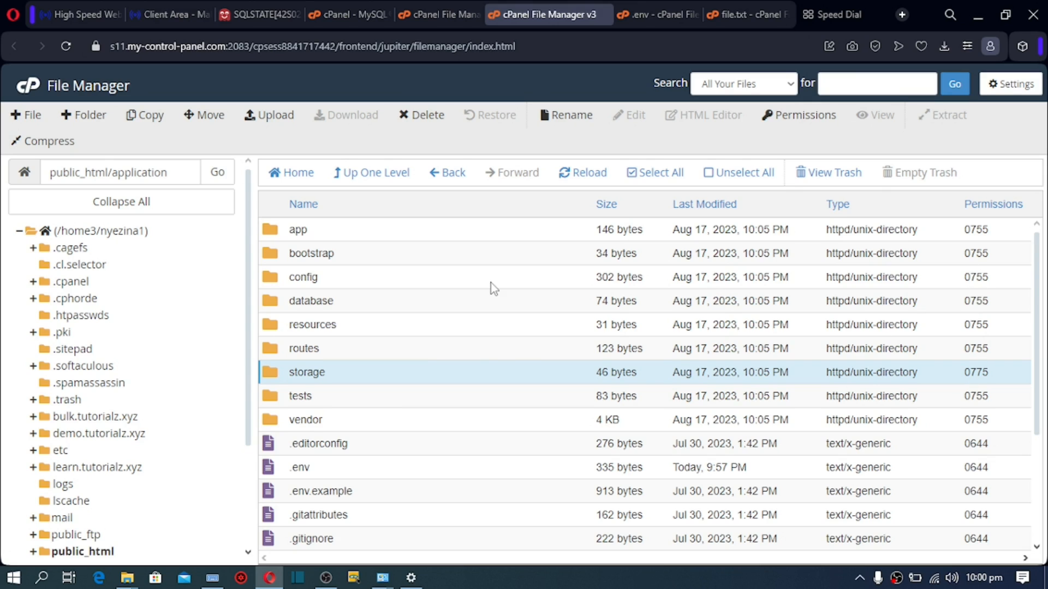
Step: Search cPanel's tools for 'php' and launch phpMyAdmin from the results
left_click(352, 14)
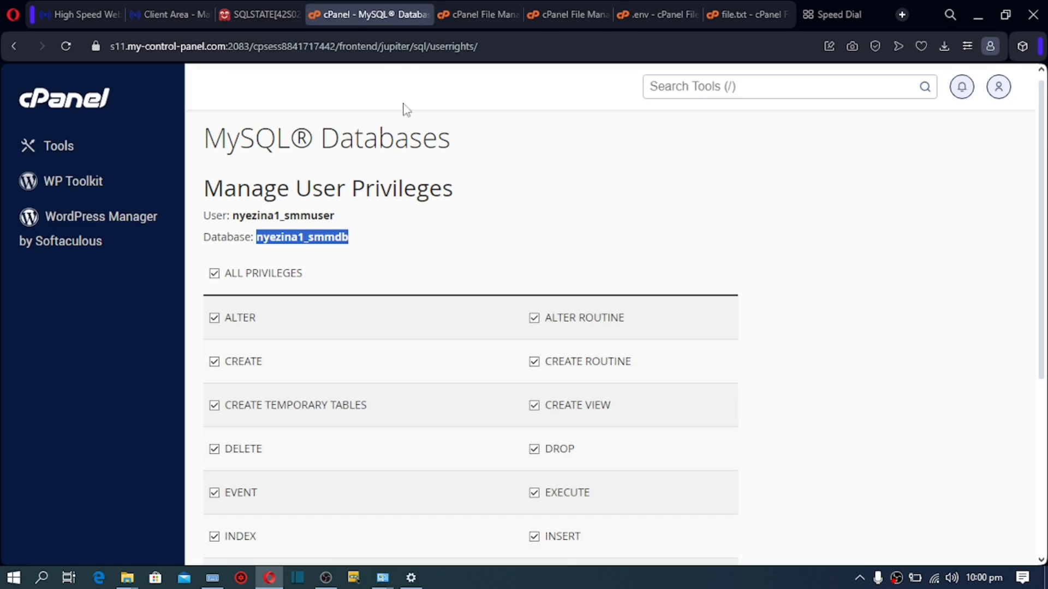
left_click(61, 148)
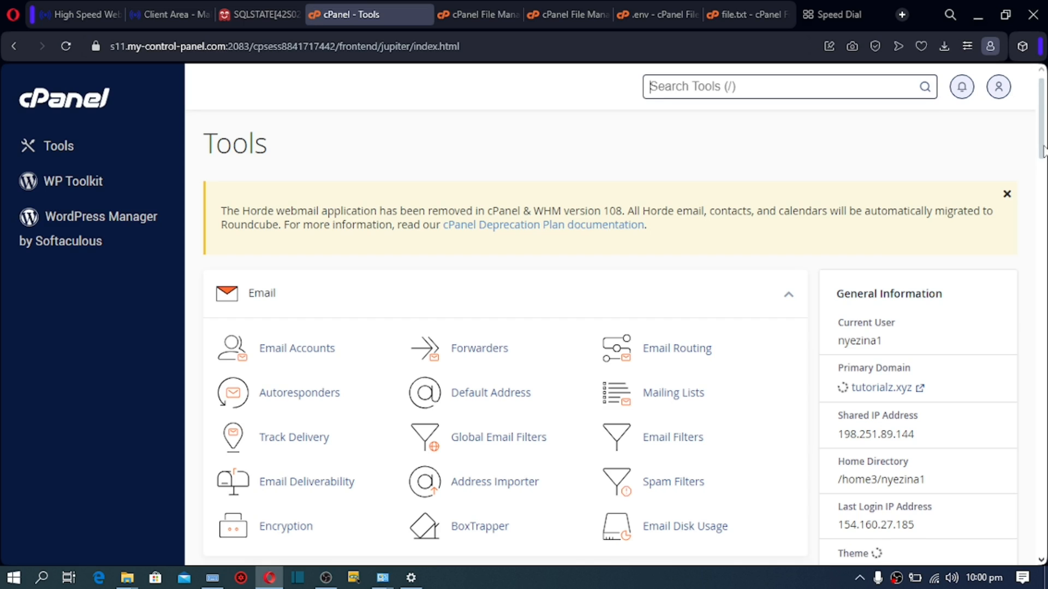
scroll(1041, 266, "down", 10)
scroll(1041, 266, "down", 5)
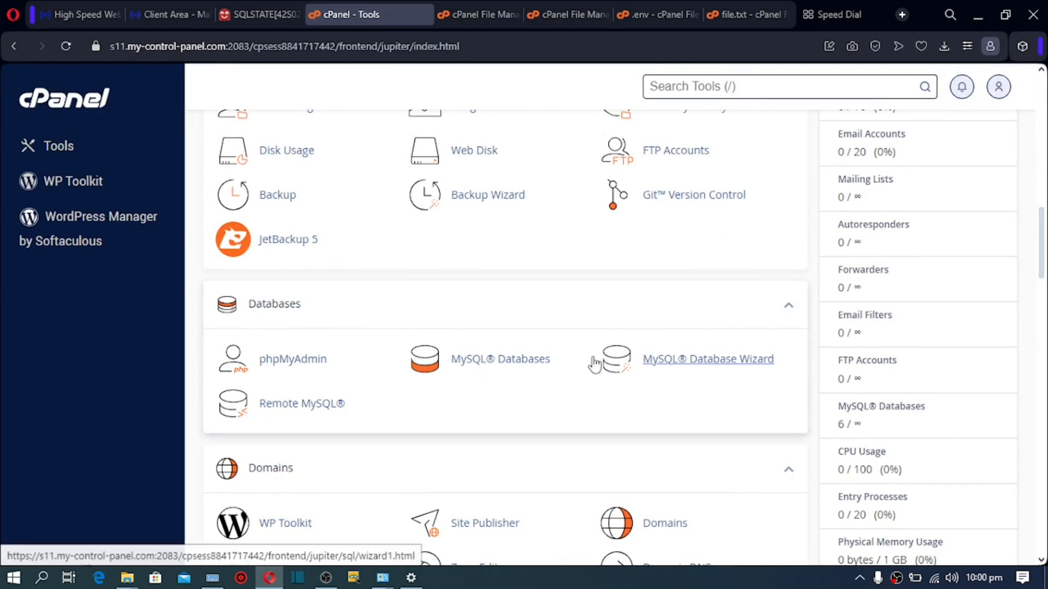
left_click(489, 361)
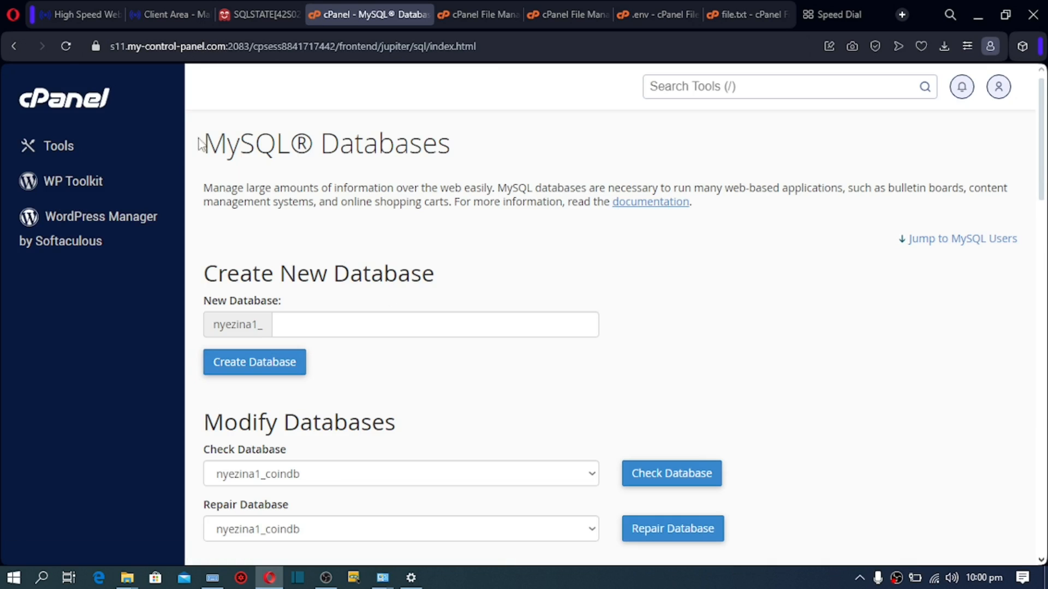
left_click(10, 47)
left_click(684, 88)
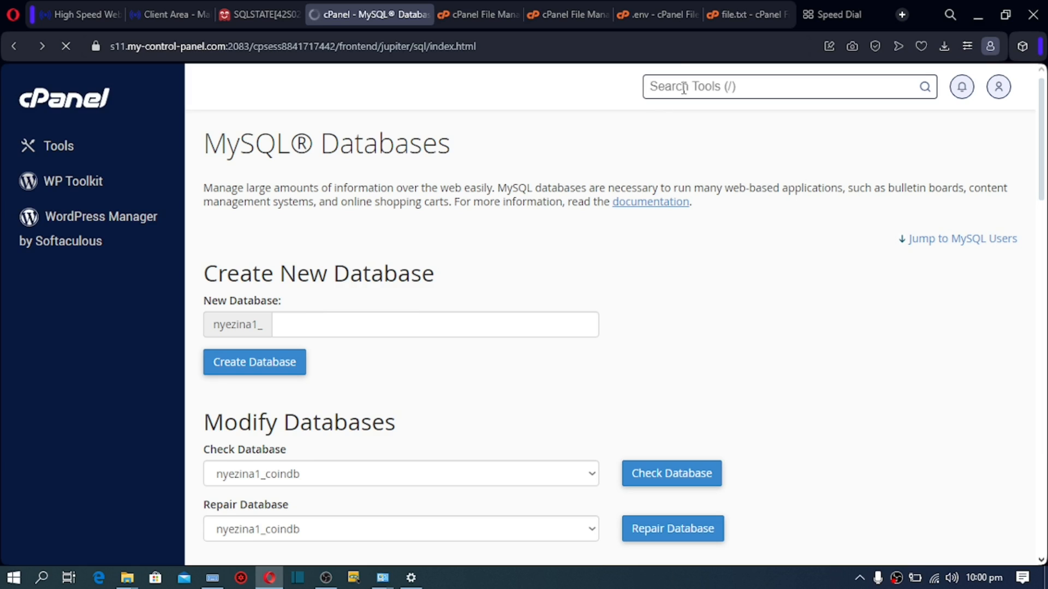
type("php")
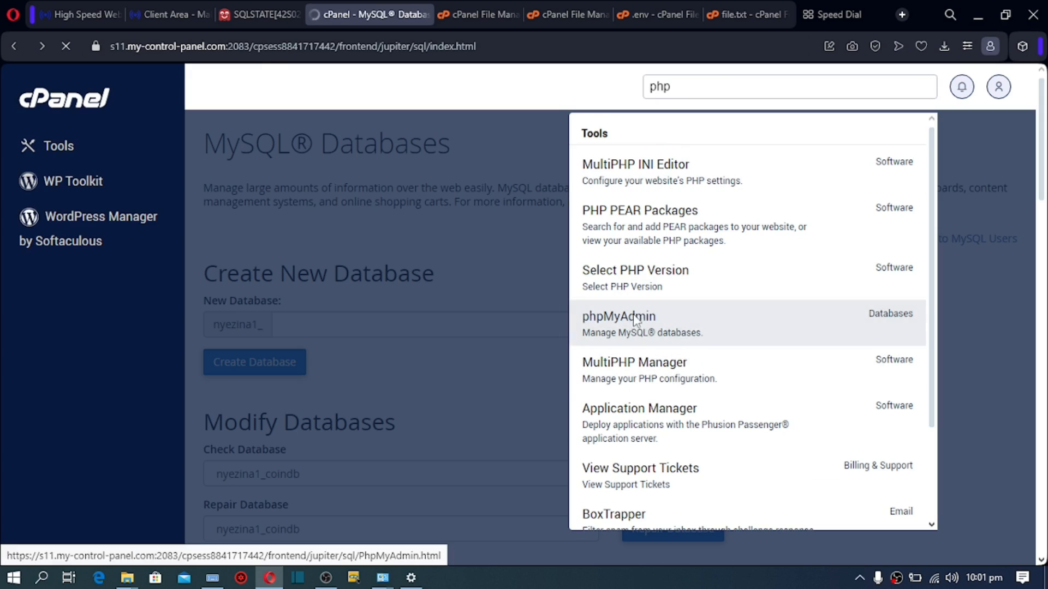
left_click(616, 316)
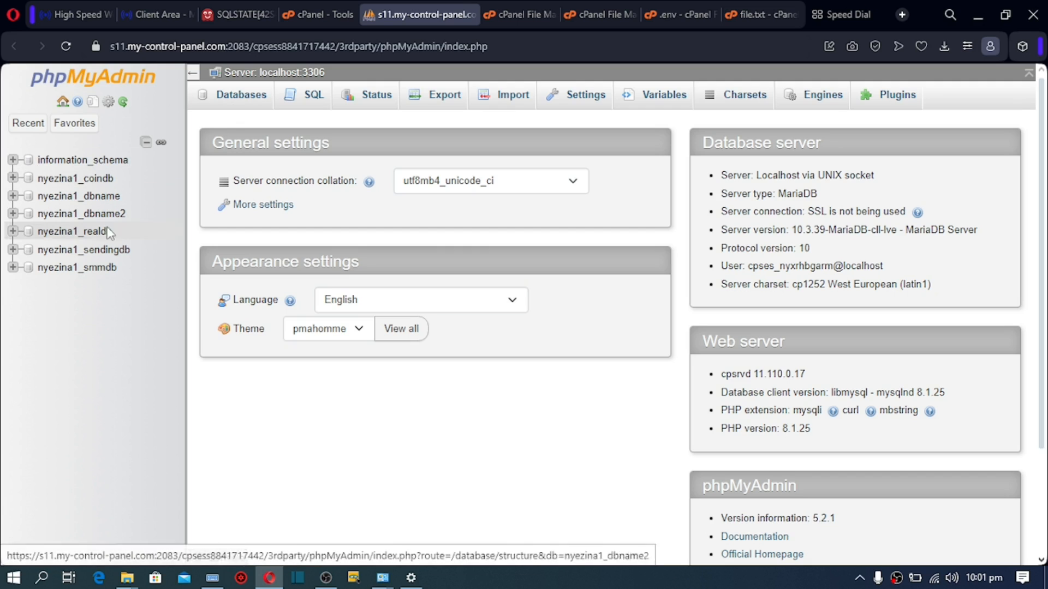
Step: Select the nyezina1_smmdb database and bring up its Import page
left_click(90, 278)
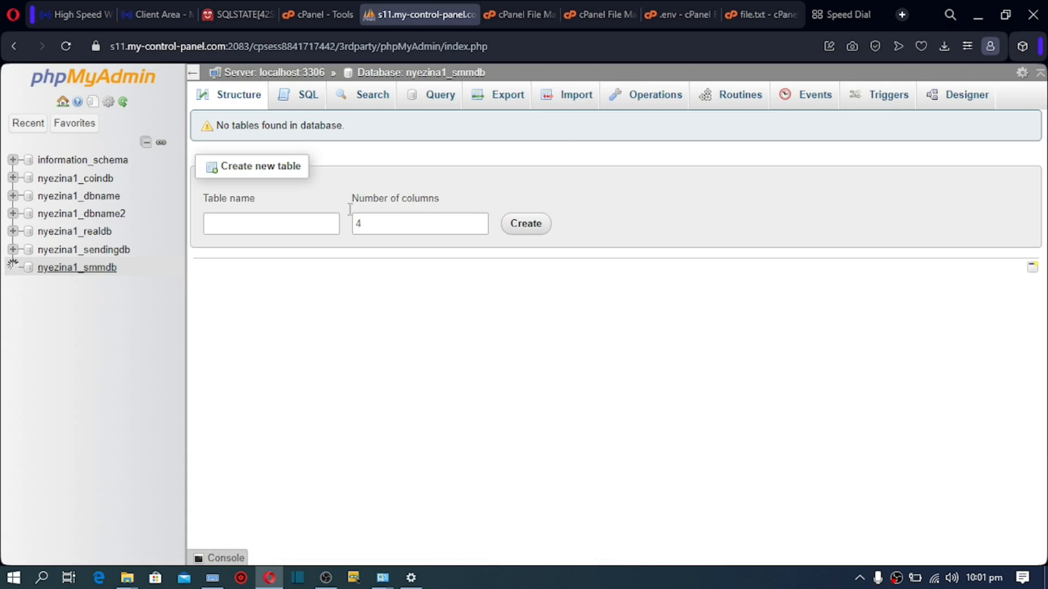
left_click(568, 104)
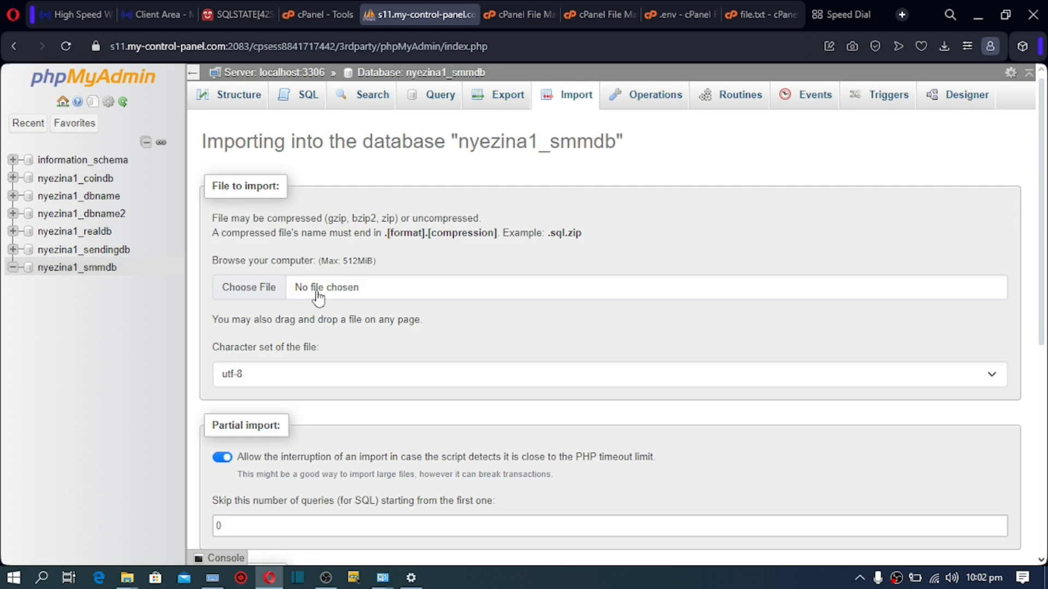
Step: Import Desktop/SMMCrowd/Database/database.sql into nyezina1_smmdb, running 111 queries successfully
left_click(250, 289)
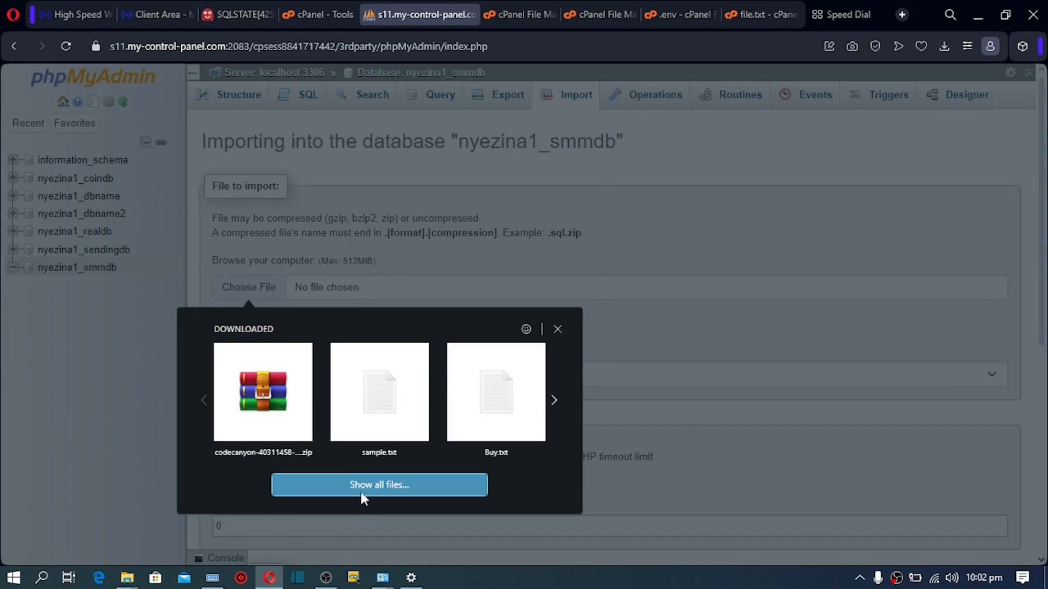
left_click(360, 486)
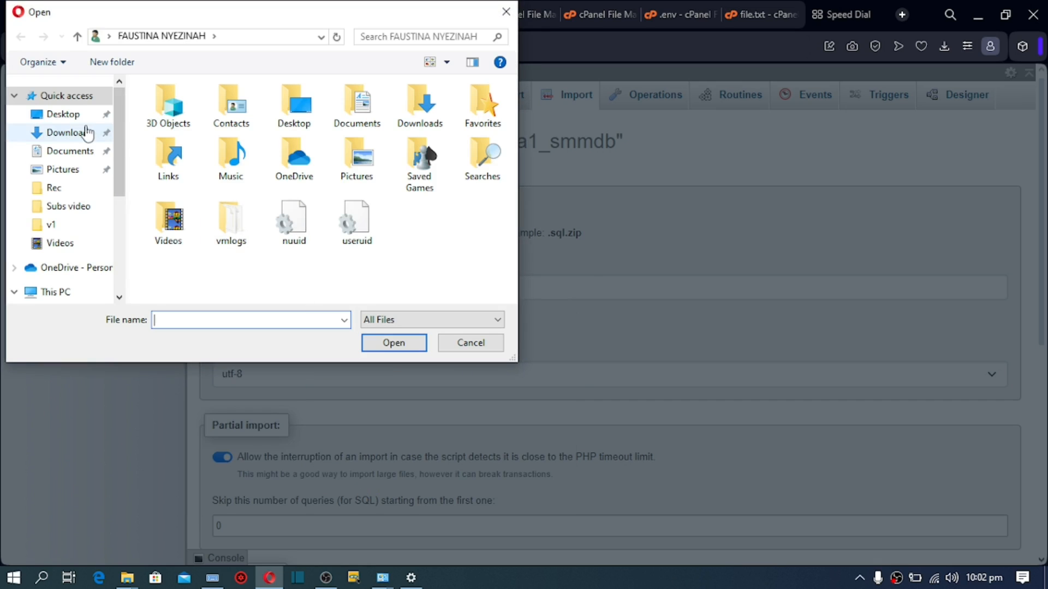
left_click(76, 118)
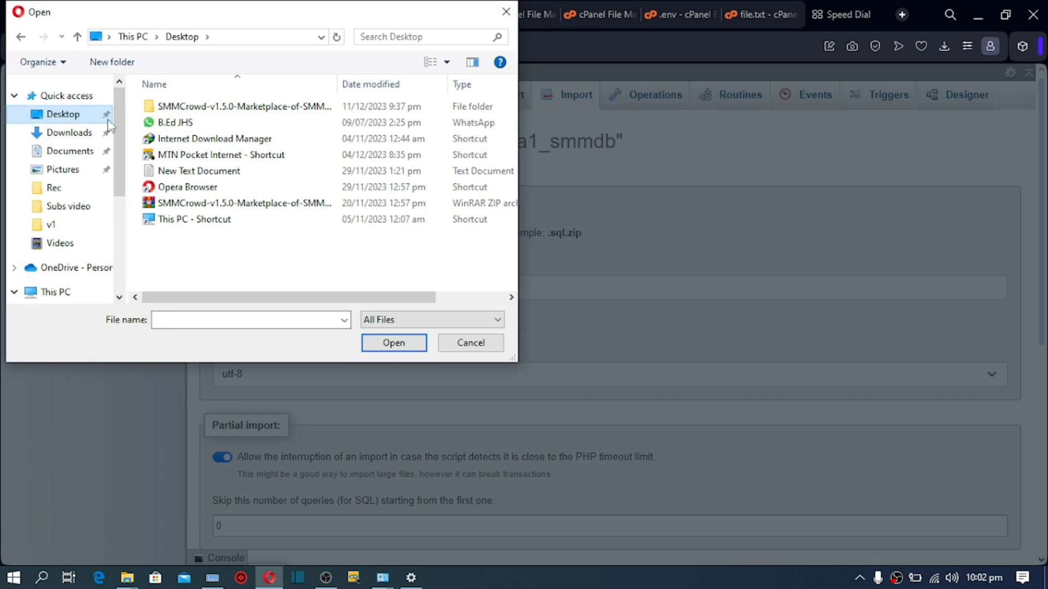
double_click(192, 107)
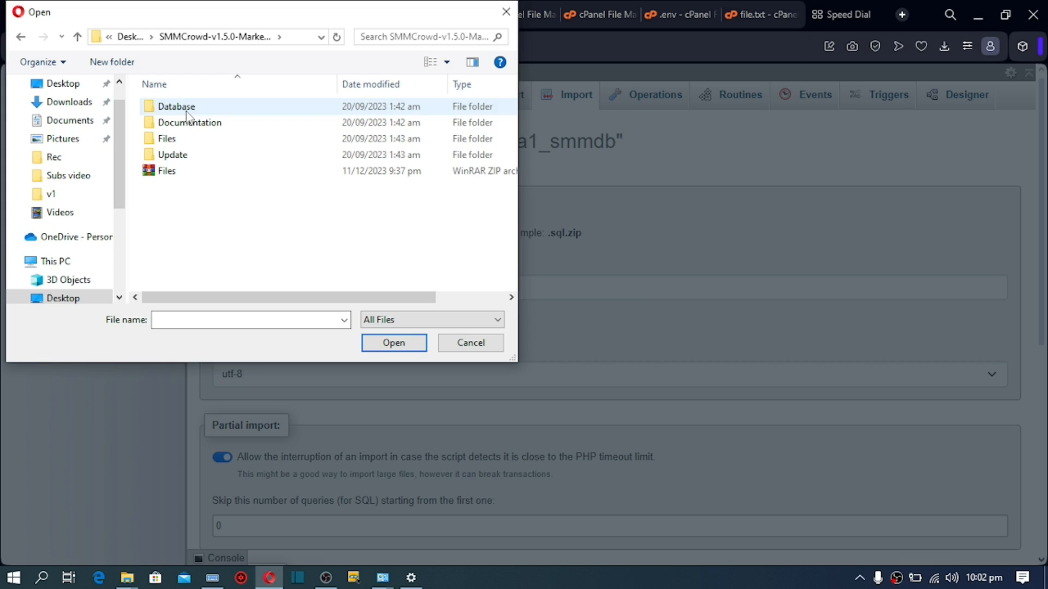
double_click(180, 106)
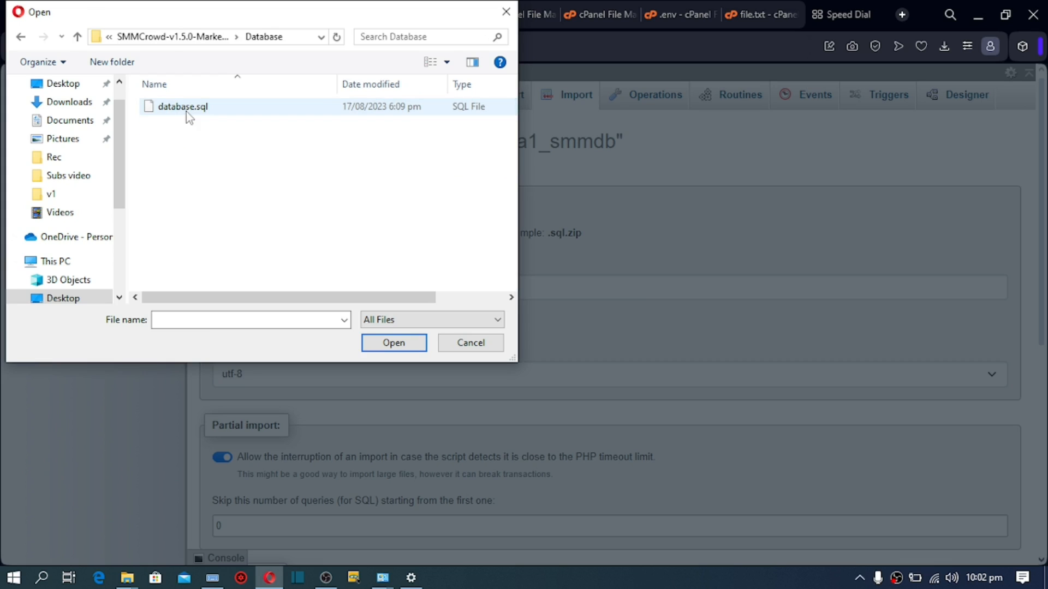
double_click(185, 109)
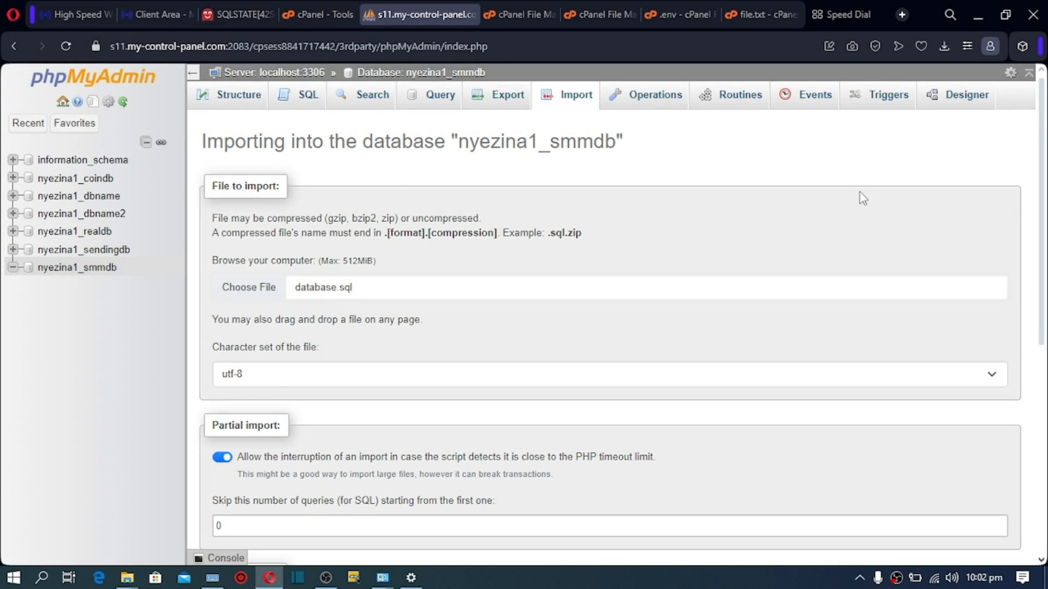
left_click_drag(1042, 159, 1042, 366)
left_click(229, 512)
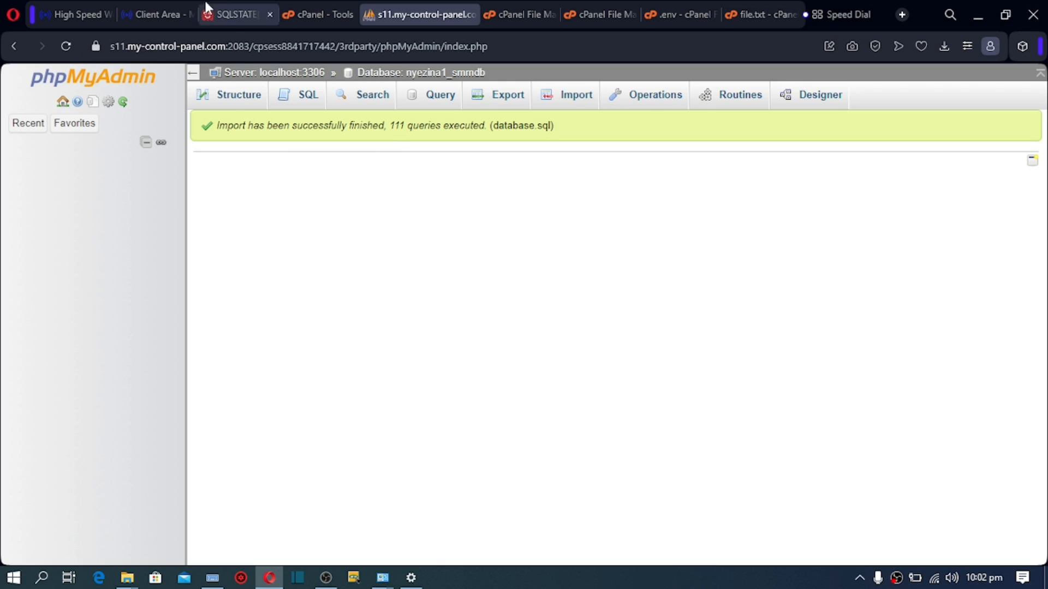
Step: Reload tutorialz.xyz to confirm SMM - Home loads, then return to the .env editor
left_click(230, 18)
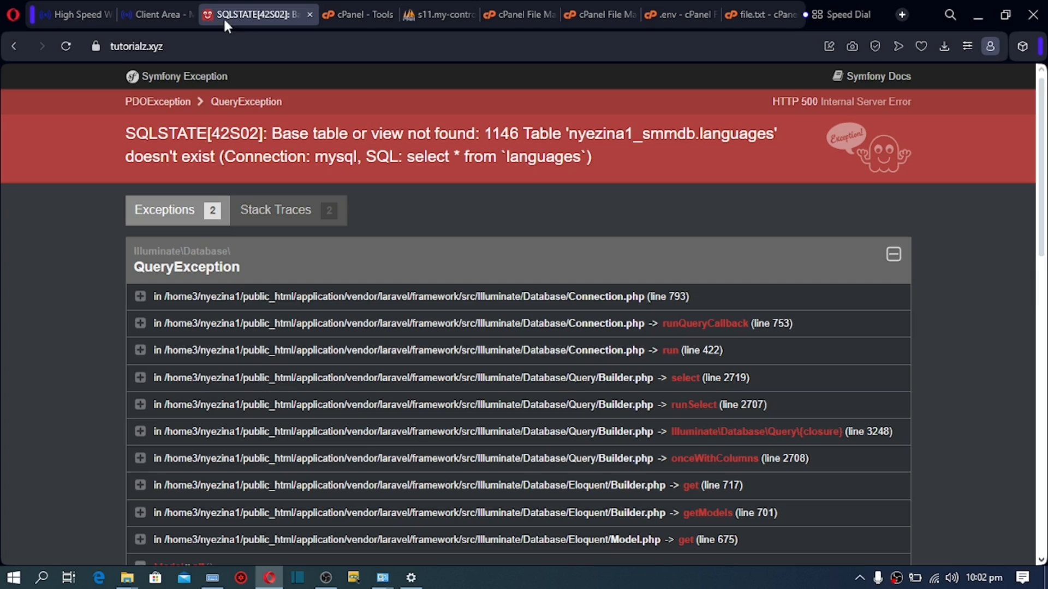
left_click(65, 45)
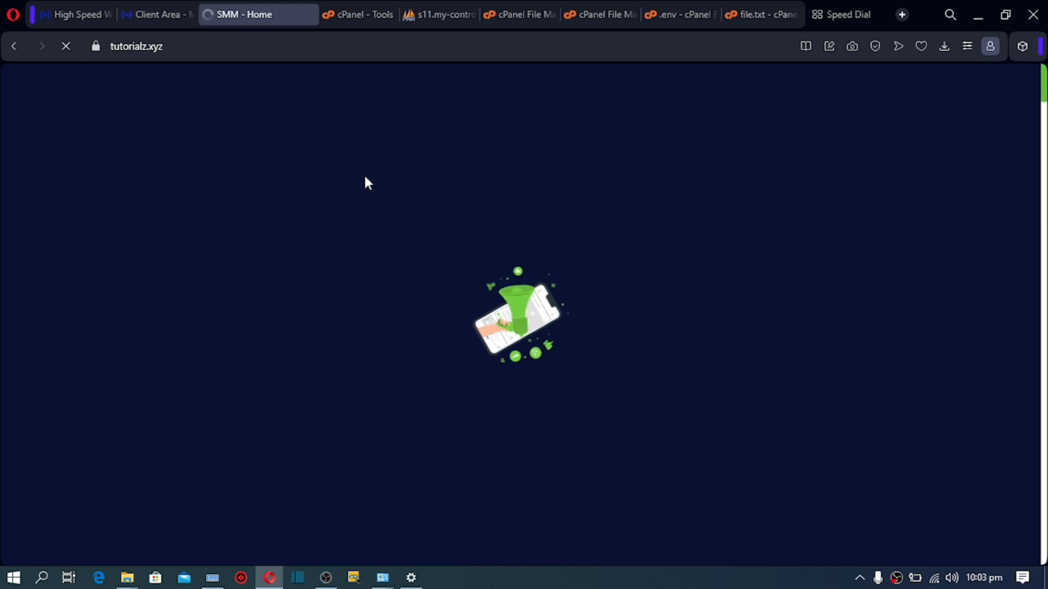
left_click(663, 4)
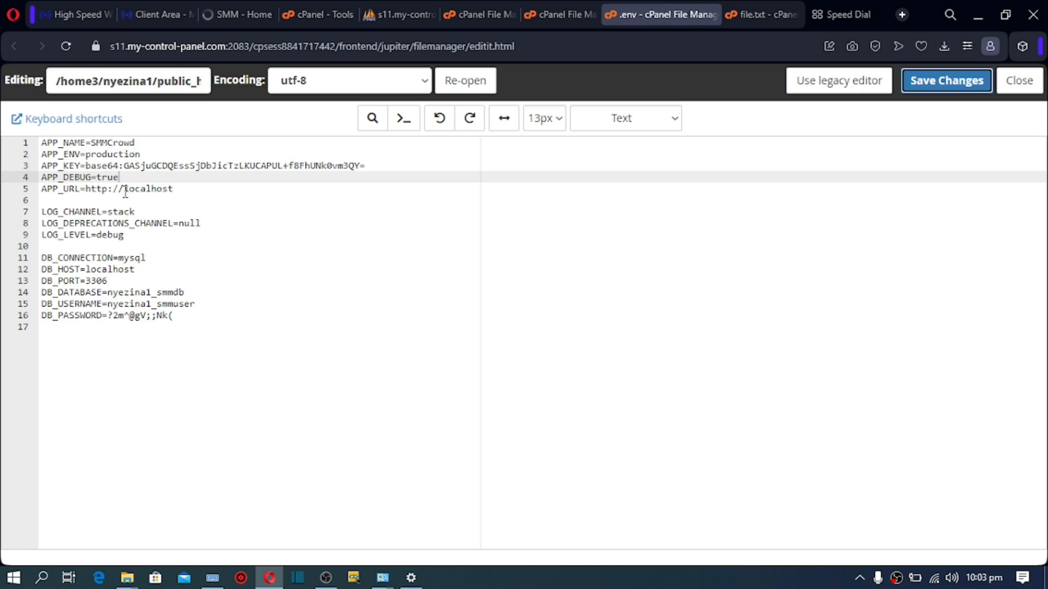
Step: Change APP_DEBUG on line 4 of .env back to false and save the file
left_click(119, 177)
left_click_drag(119, 177, 98, 179)
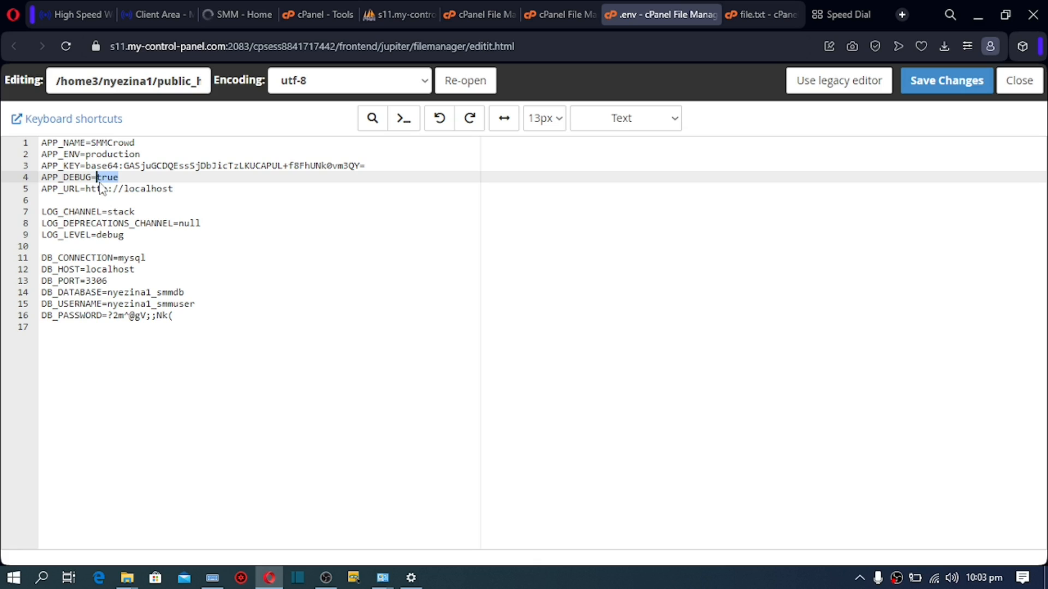
type("false")
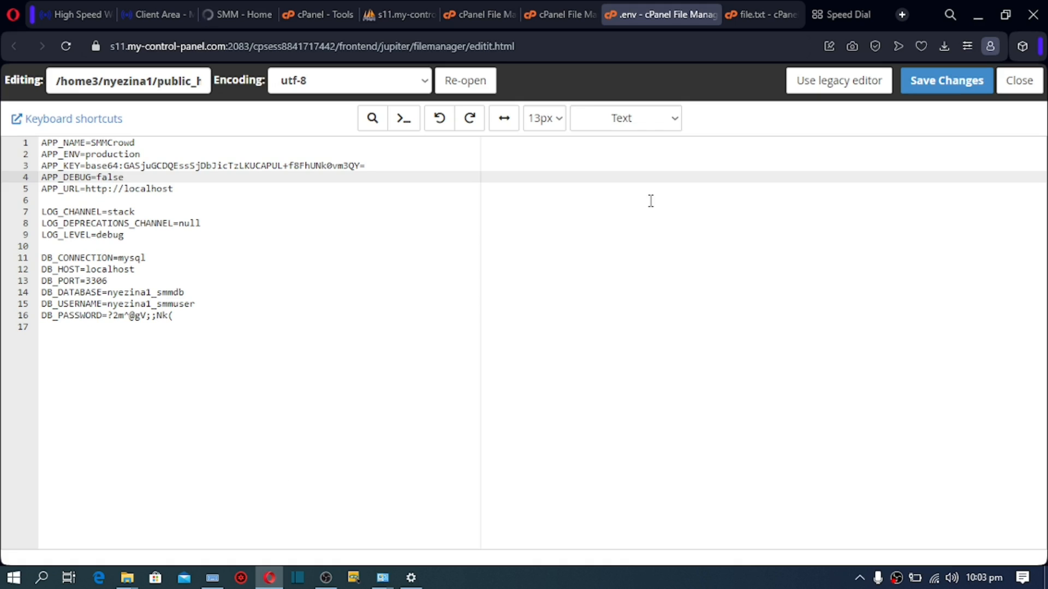
left_click(935, 83)
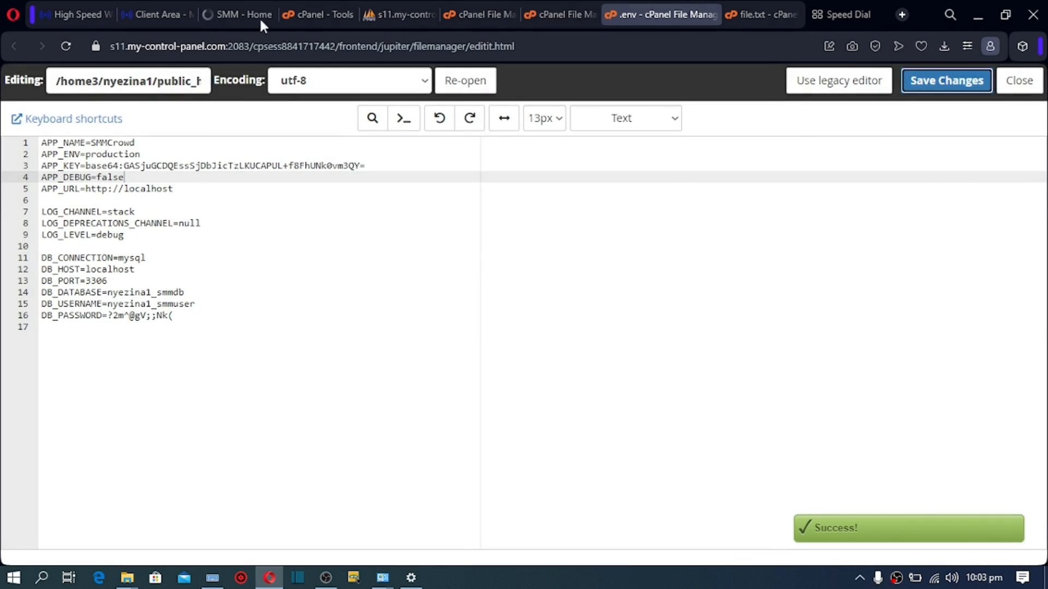
left_click(262, 21)
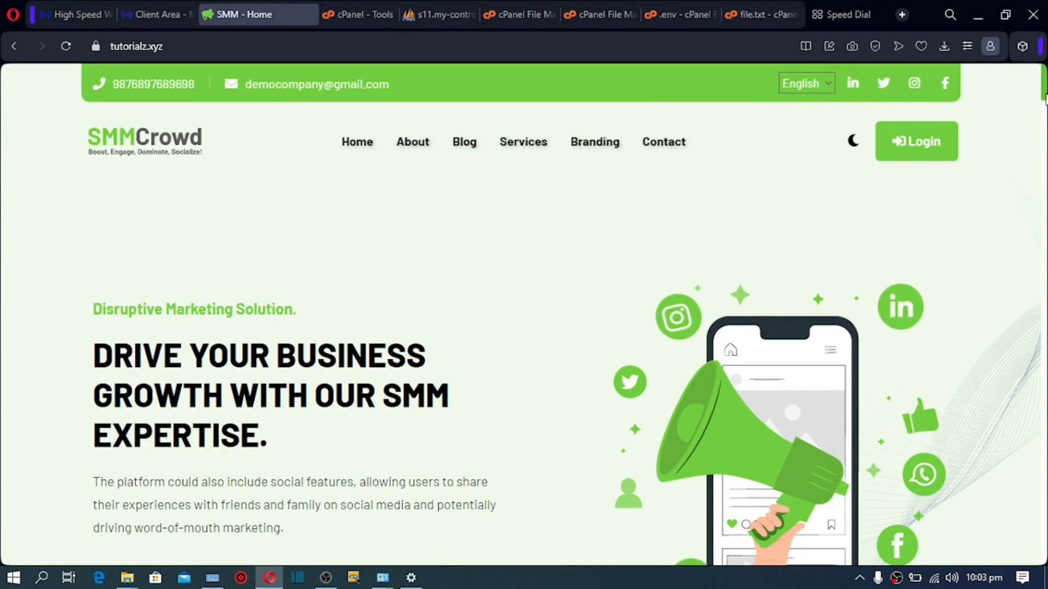
scroll(564, 315, "down", 1)
scroll(564, 315, "down", 10)
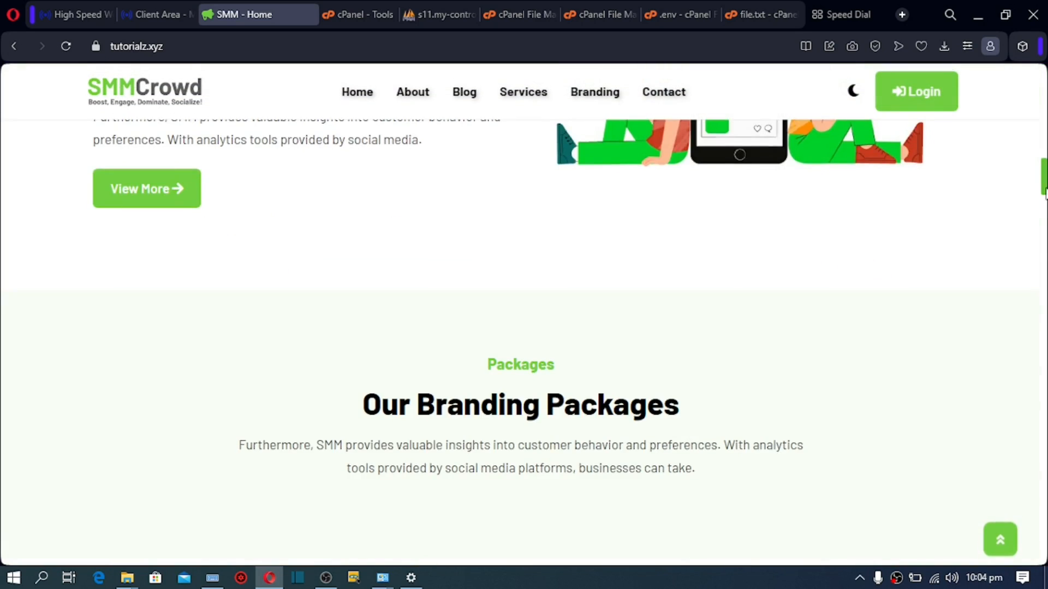
scroll(524, 327, "down", 15)
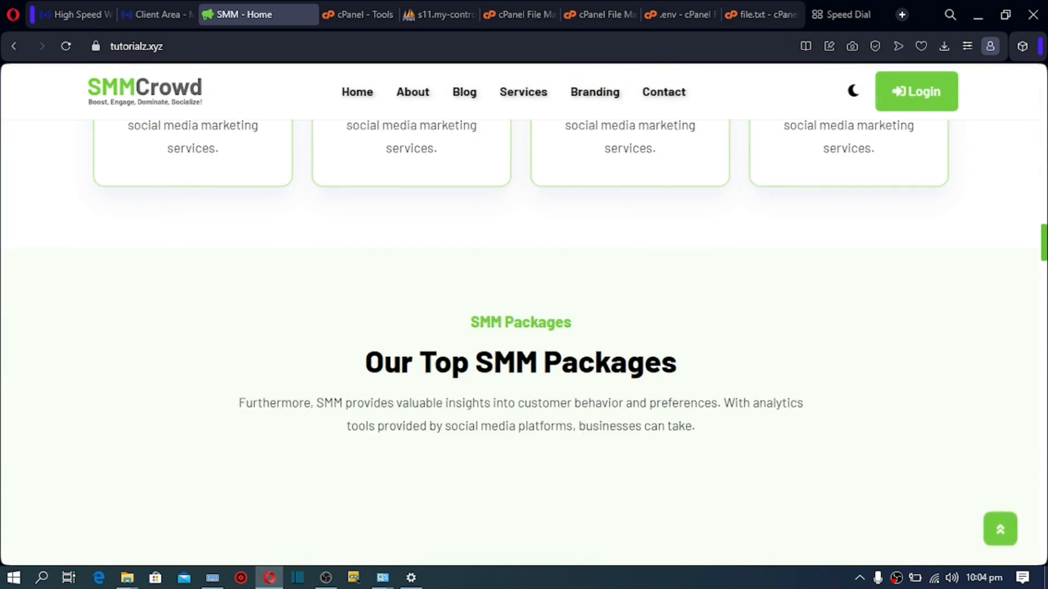
scroll(523, 327, "down", 15)
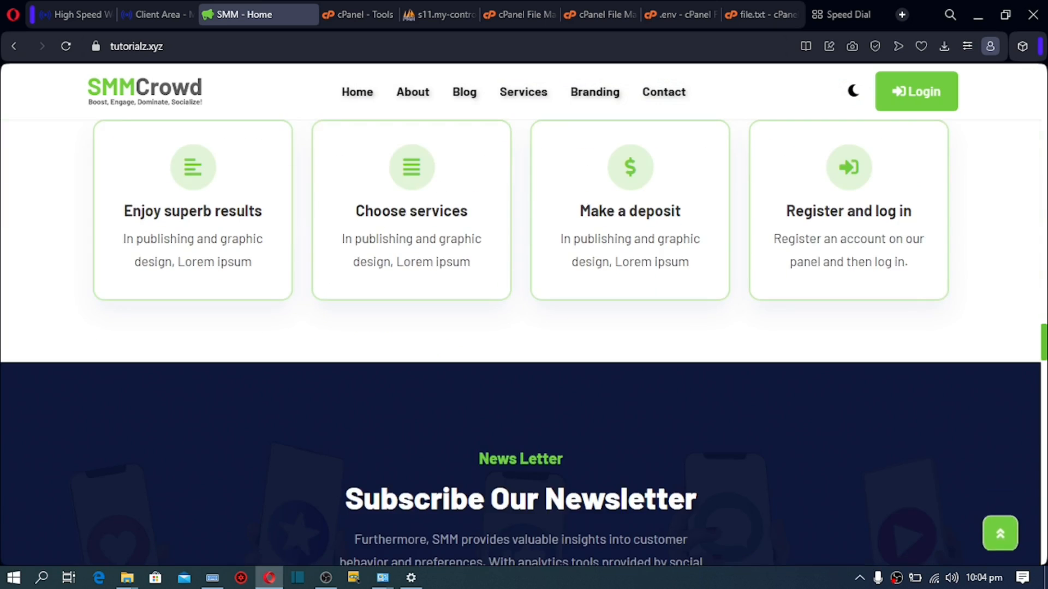
scroll(524, 327, "down", 10)
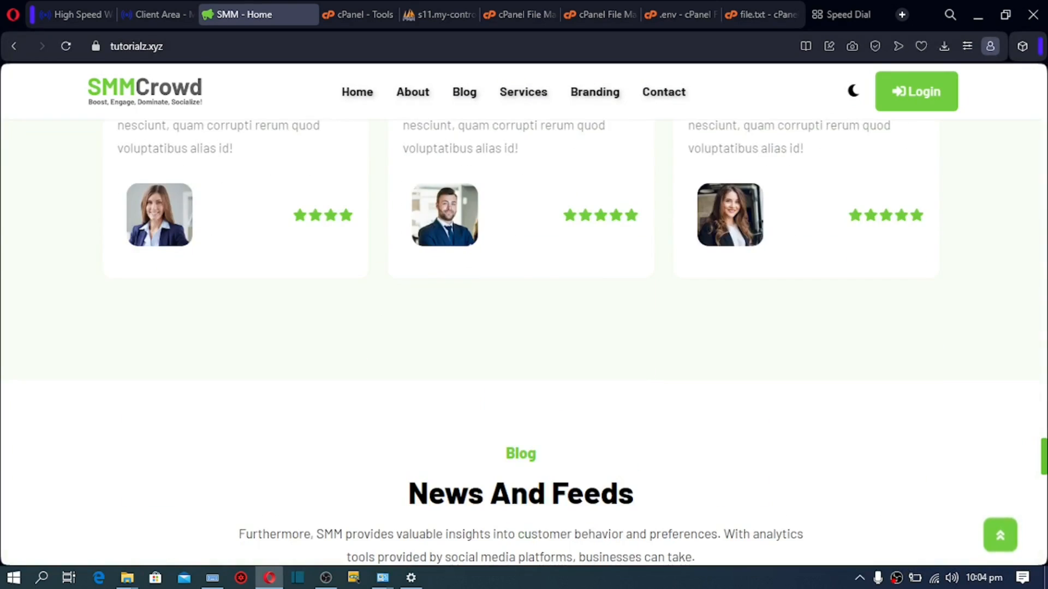
scroll(523, 327, "down", 7)
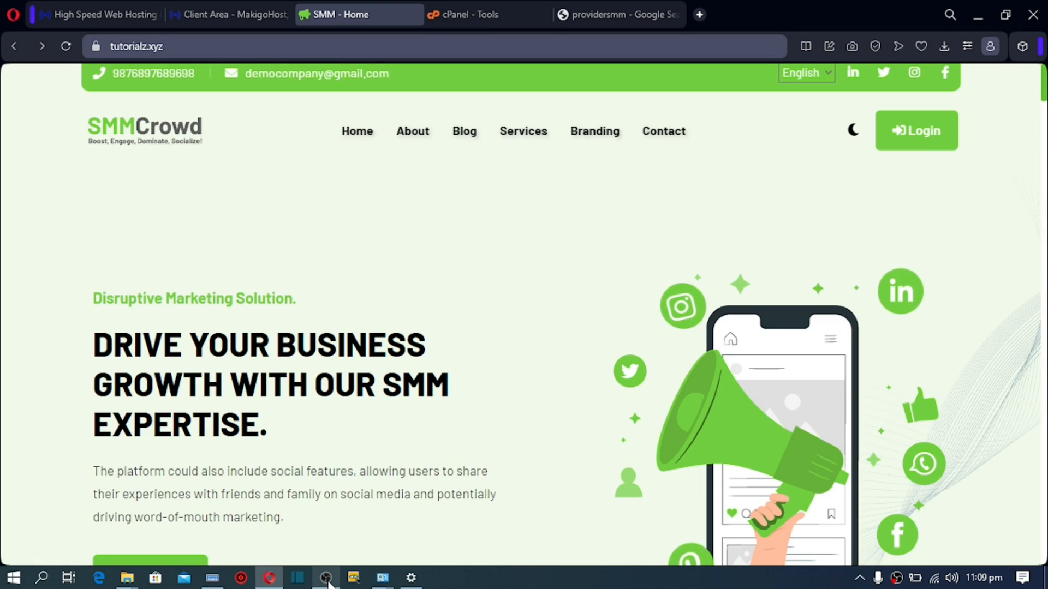
Step: Sign in at tutorialz.xyz/admin with the saved admin username, the admin password, and Remember ticked
left_click(168, 46)
type("/")
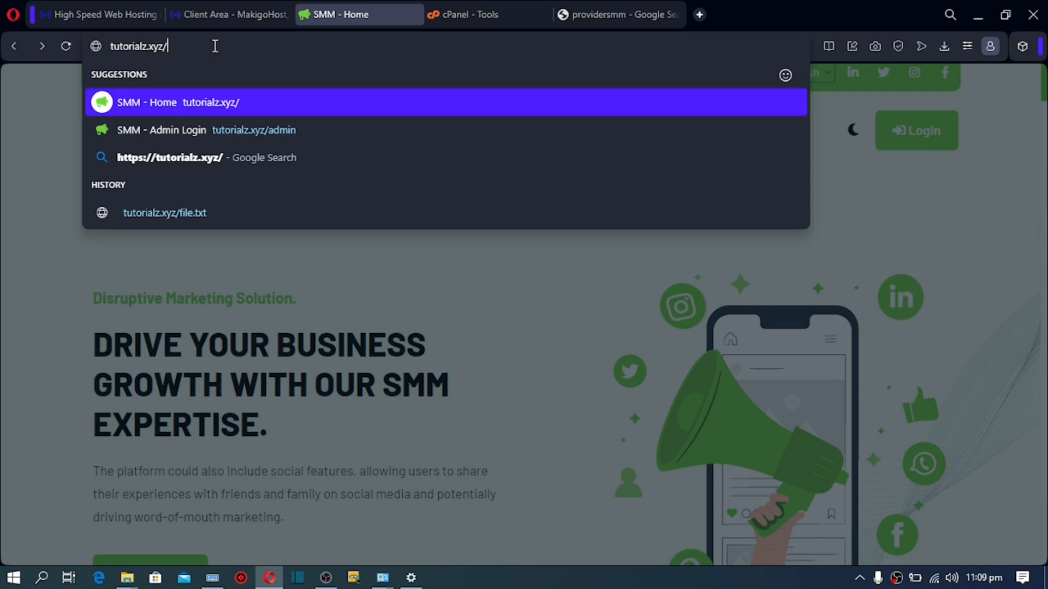
key("Return")
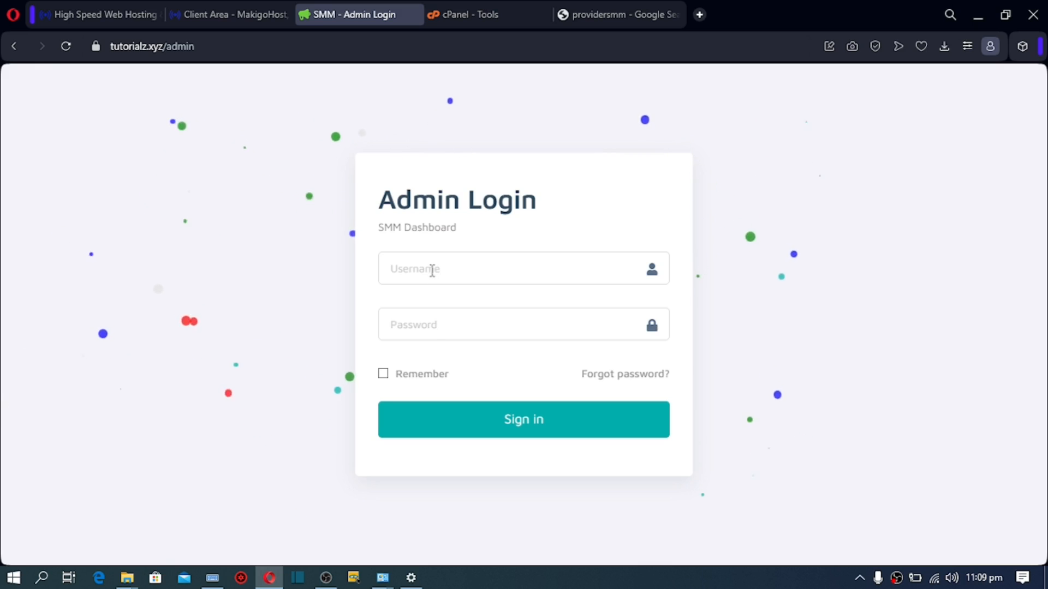
left_click(431, 268)
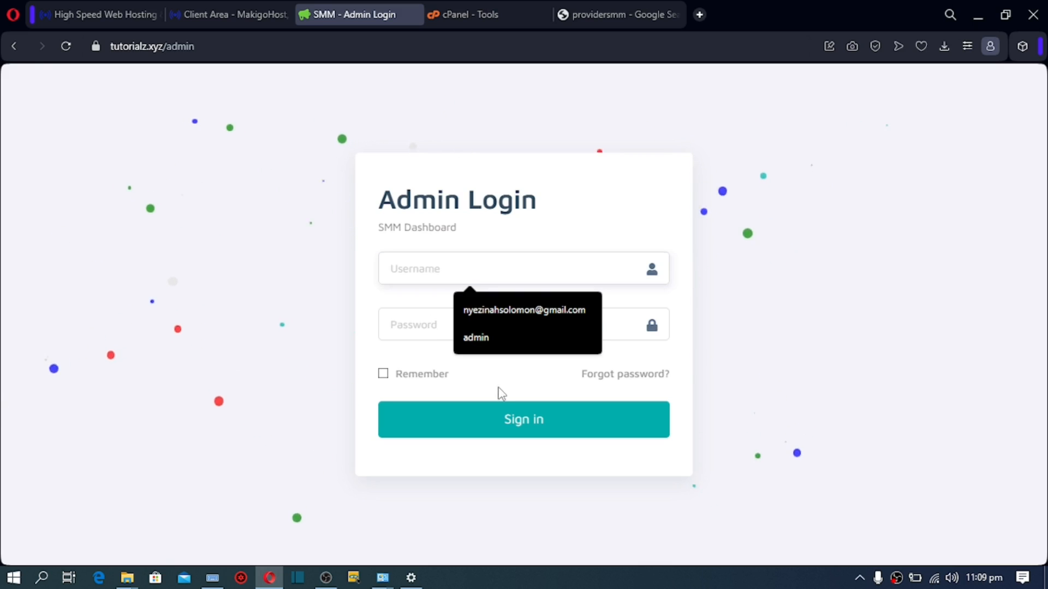
left_click(483, 349)
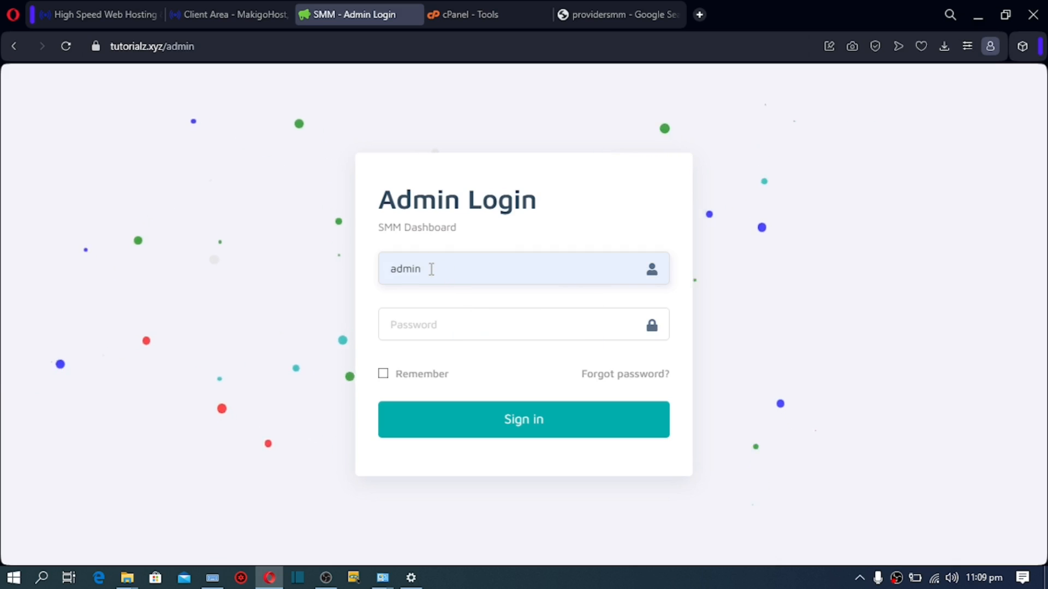
double_click(412, 268)
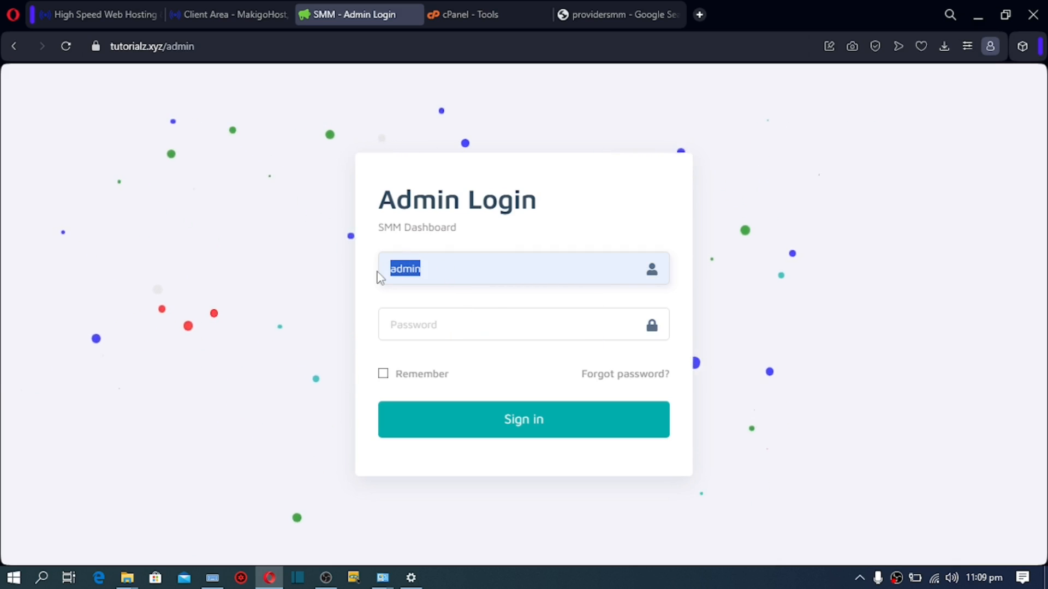
left_click(420, 332)
key("ctrl+v")
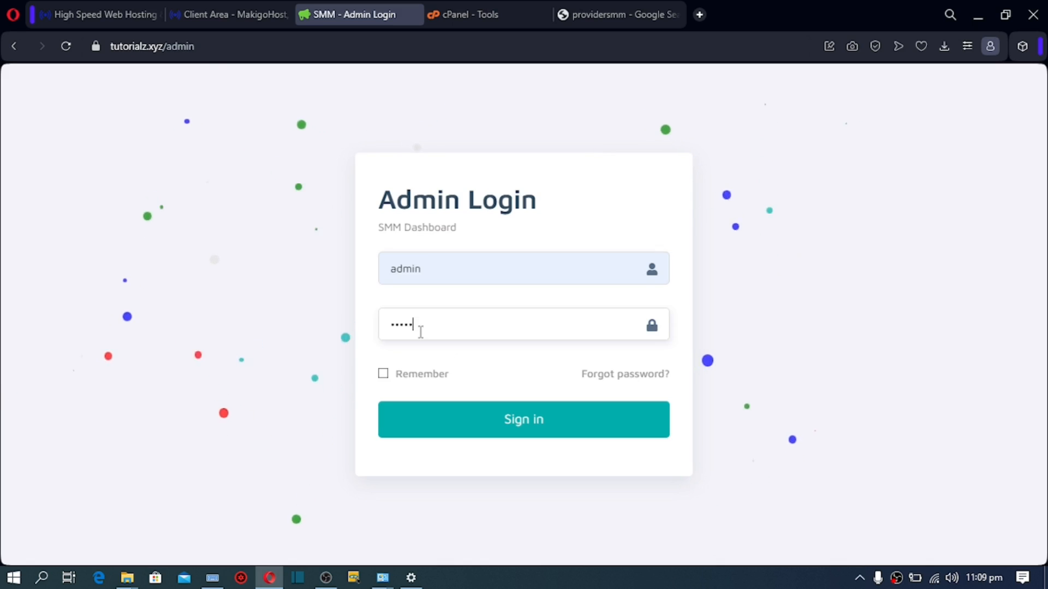
left_click(383, 373)
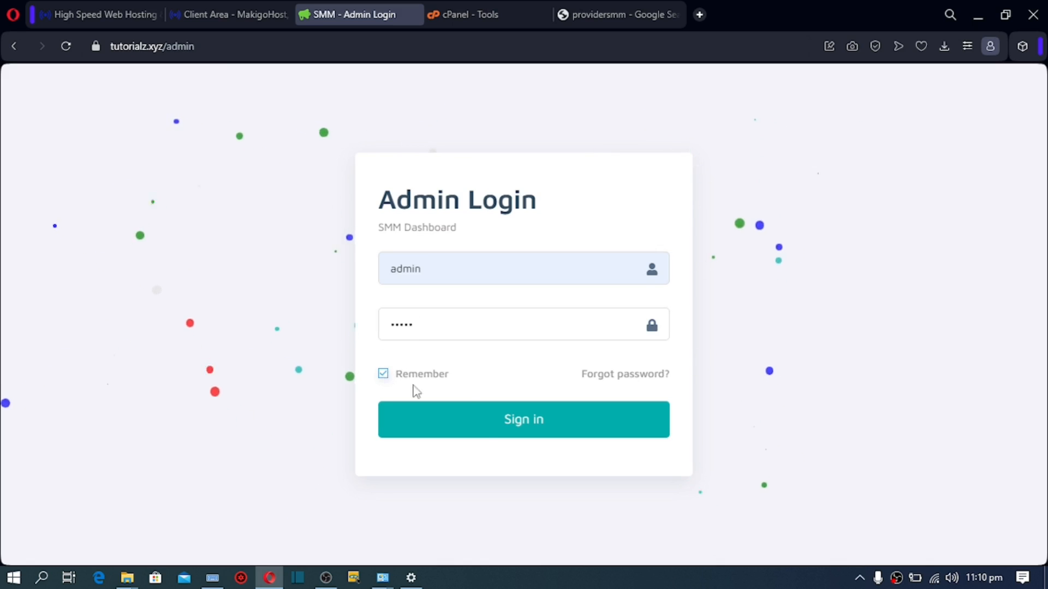
left_click(495, 431)
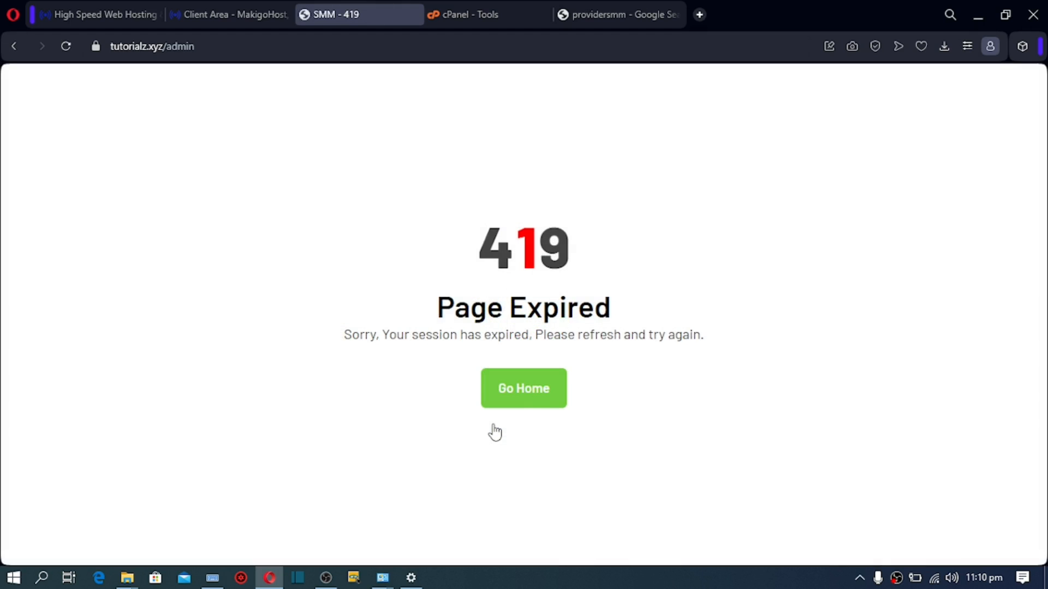
Step: From the 419 page, reload tutorialz.xyz/admin and sign in again with the saved admin credentials
left_click(537, 396)
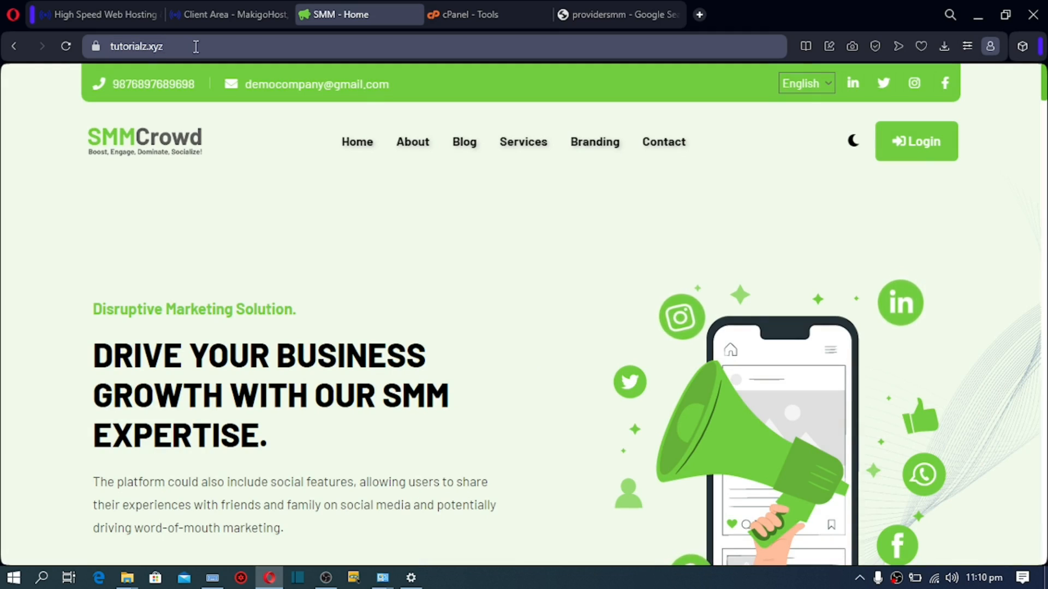
left_click(195, 47)
type("/a")
key("Return")
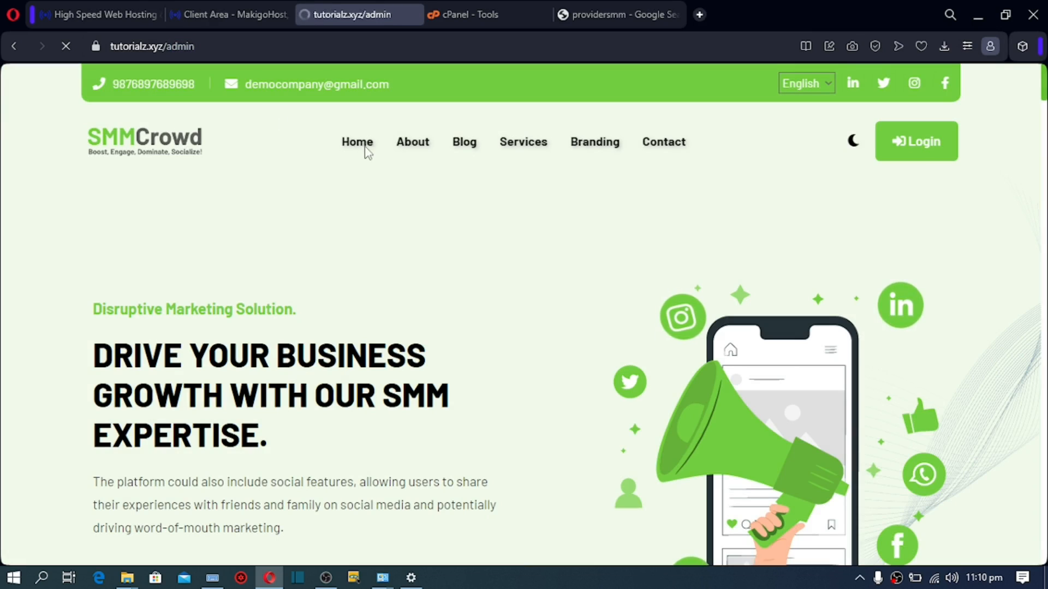
left_click(481, 273)
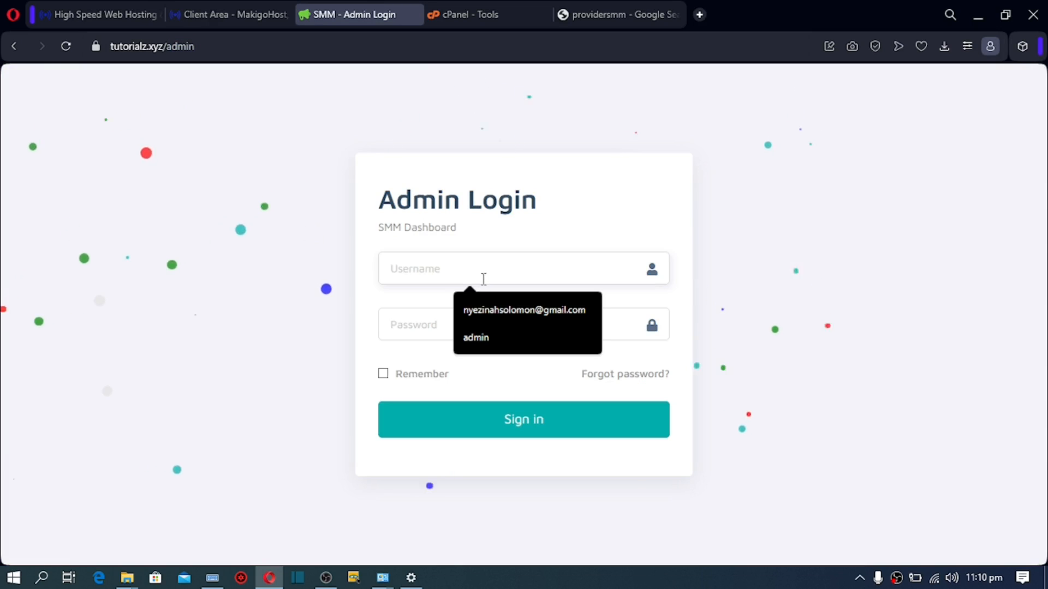
left_click(483, 339)
left_click(473, 322)
type("••••••")
left_click(560, 435)
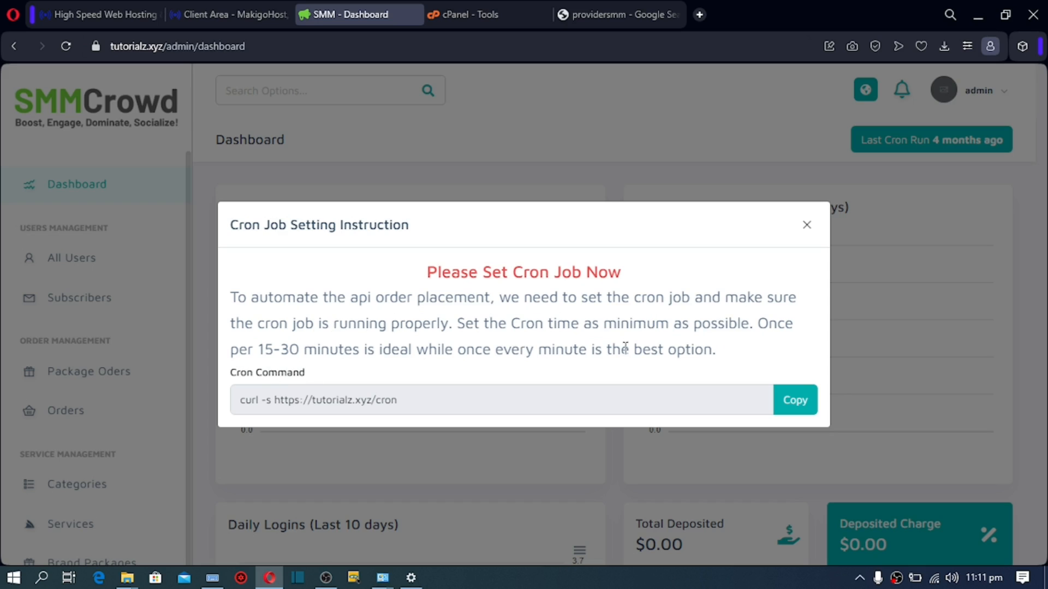
left_click(794, 400)
key("ctrl+c")
left_click(808, 229)
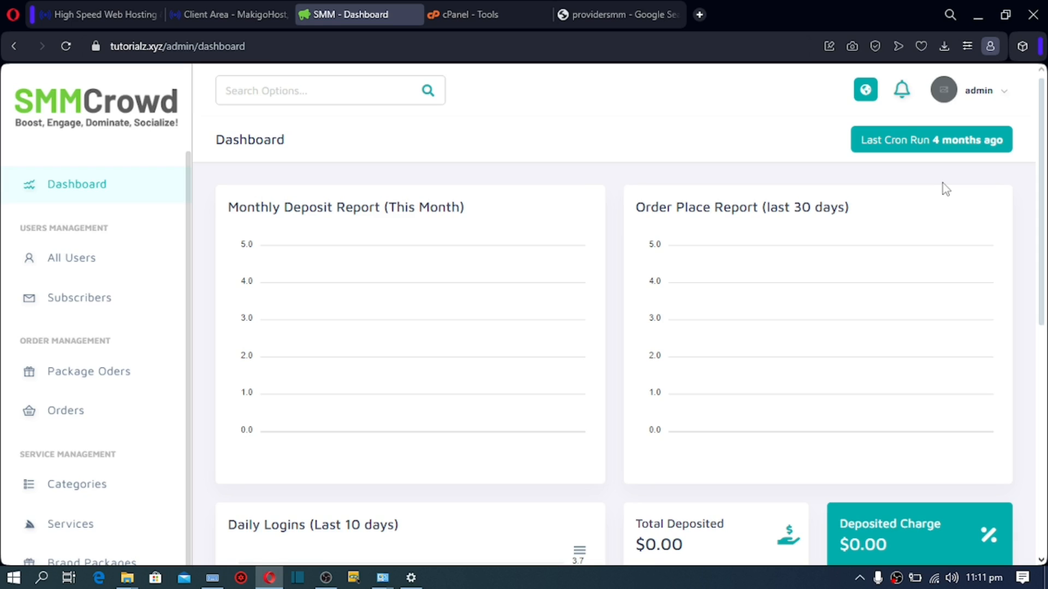
Step: In cPanel, search 'cro' and open the Cron Jobs tool
left_click(456, 16)
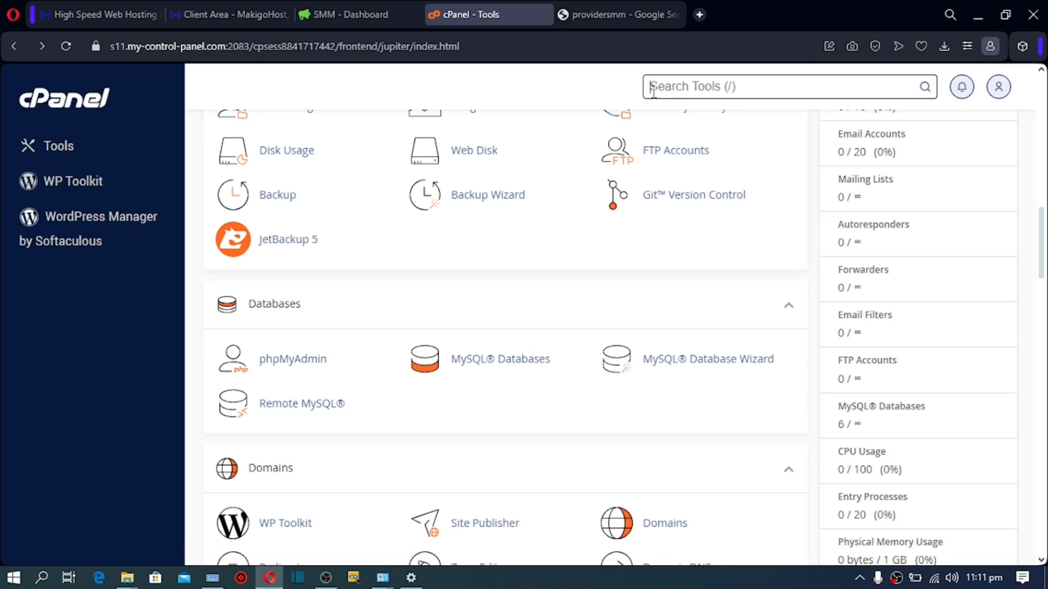
type("cro")
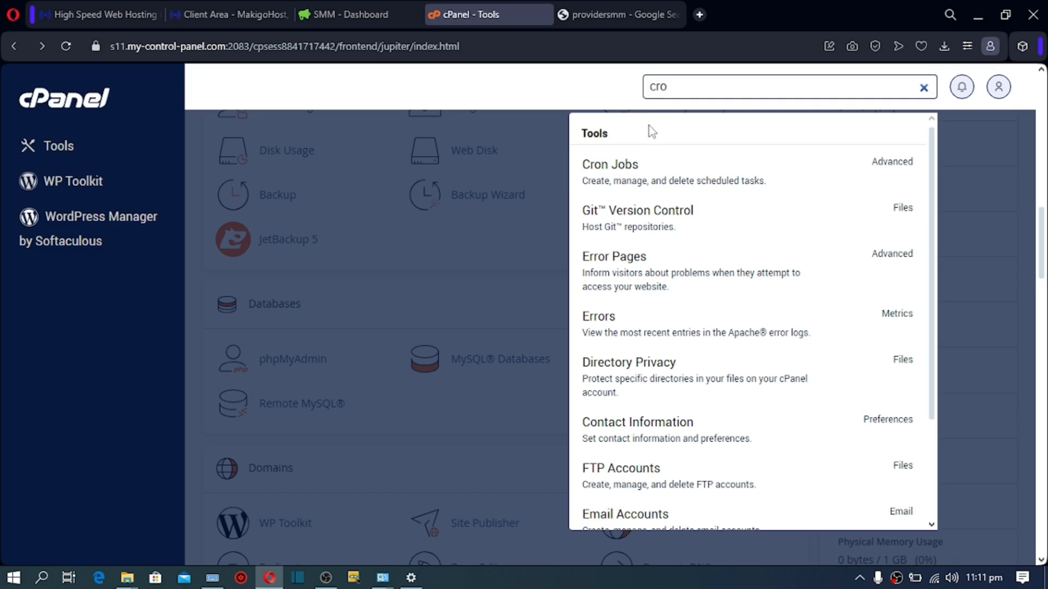
left_click(623, 174)
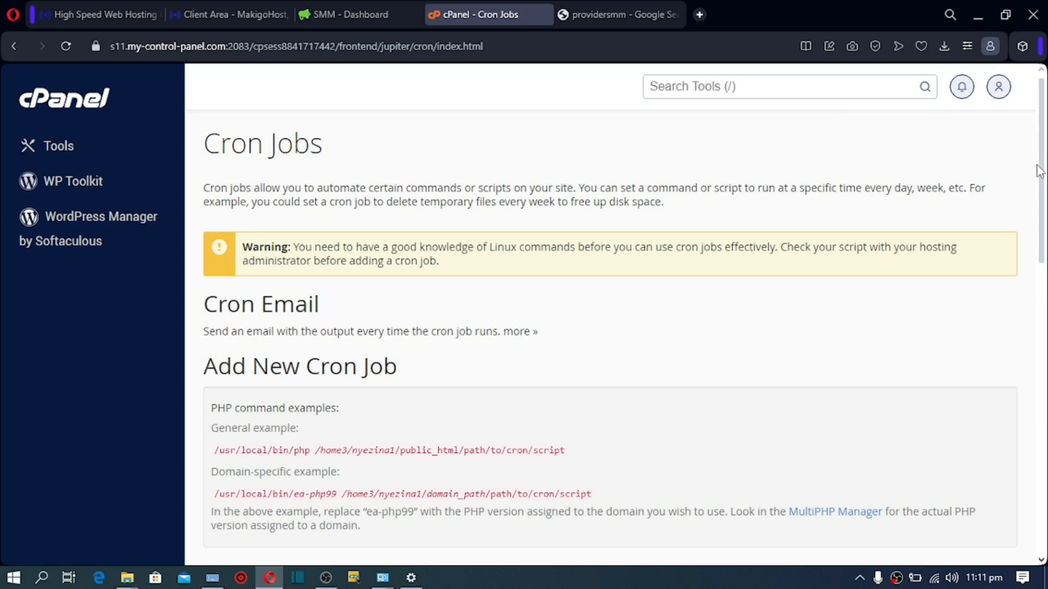
left_click_drag(1041, 174, 1033, 450)
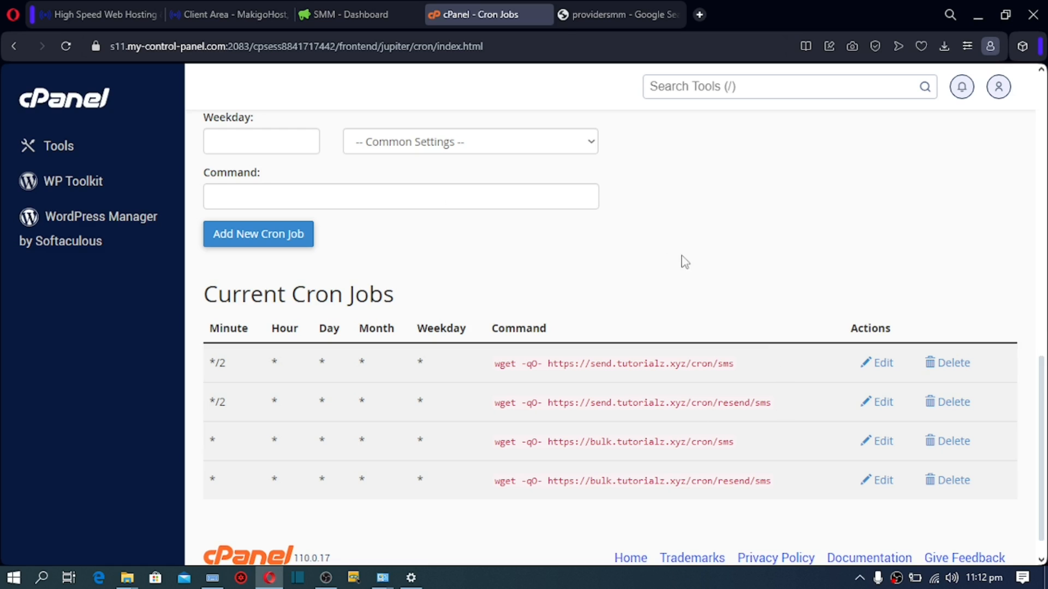
left_click_drag(1042, 376, 1042, 311)
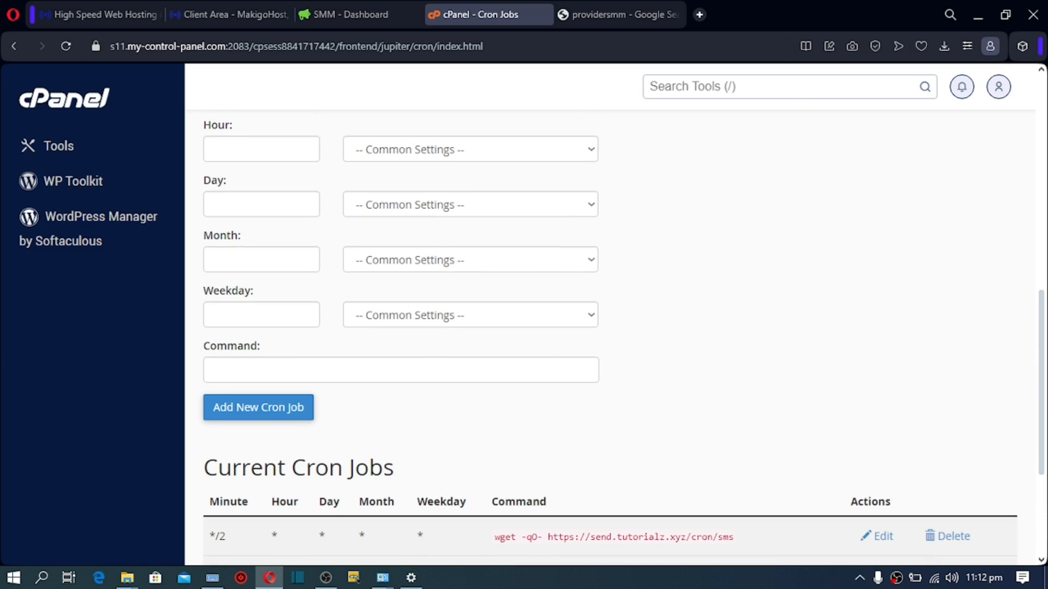
Step: Paste the copied cron command into the new job's command field and delete the curl -s prefix
left_click(311, 369)
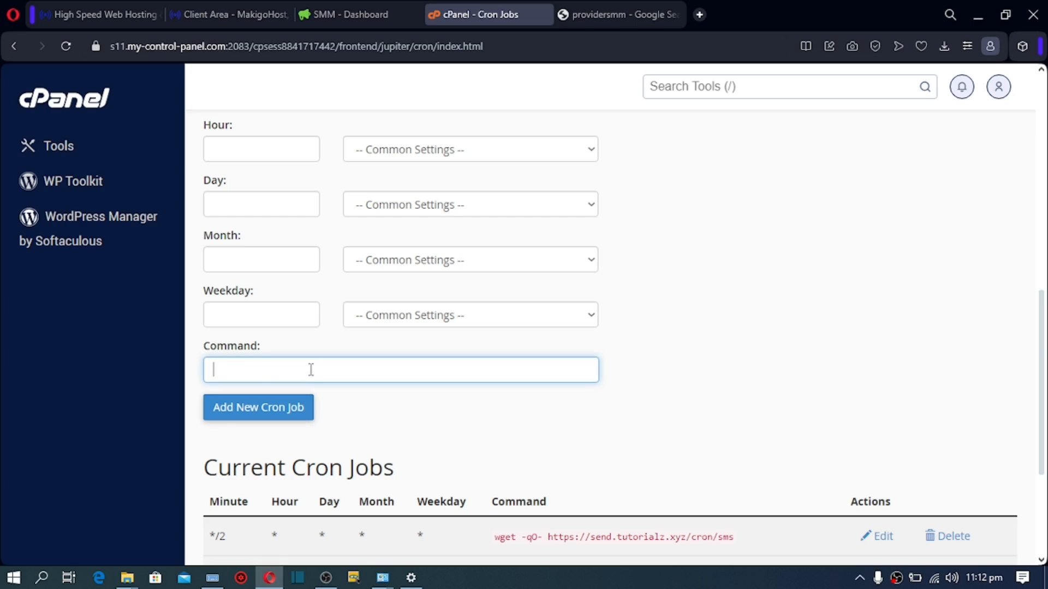
key("ctrl+v")
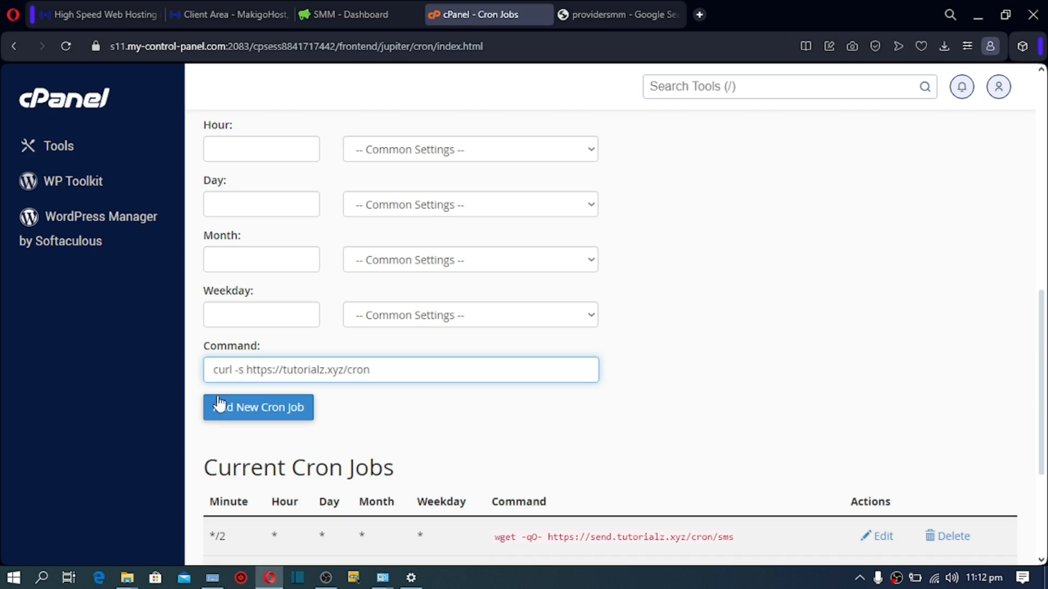
double_click(244, 373)
key("BackSpace")
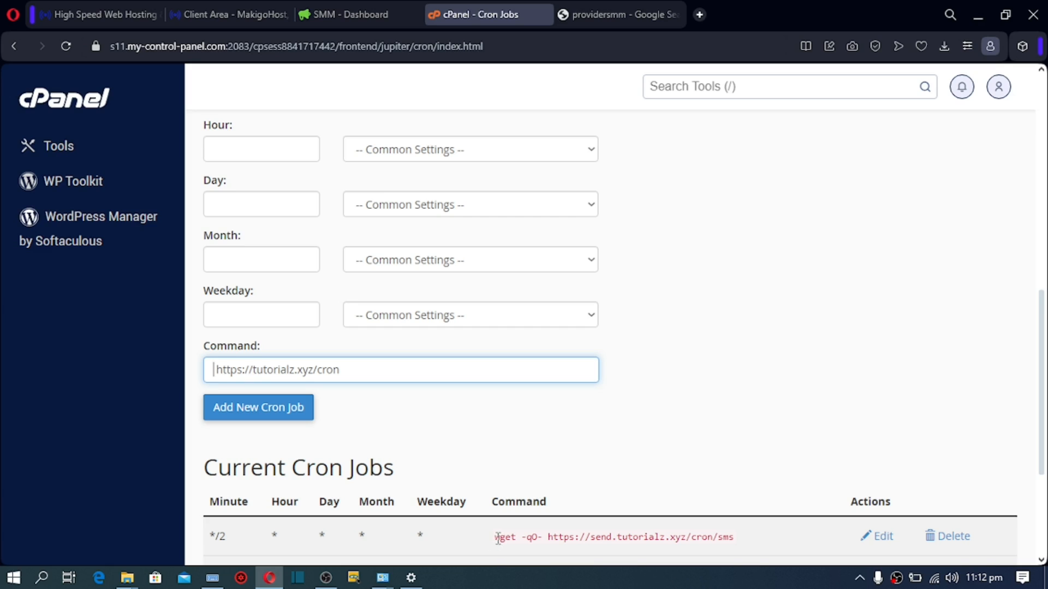
Step: Copy wget -qO- from an existing job and insert it before the URL
left_click_drag(497, 538, 517, 537)
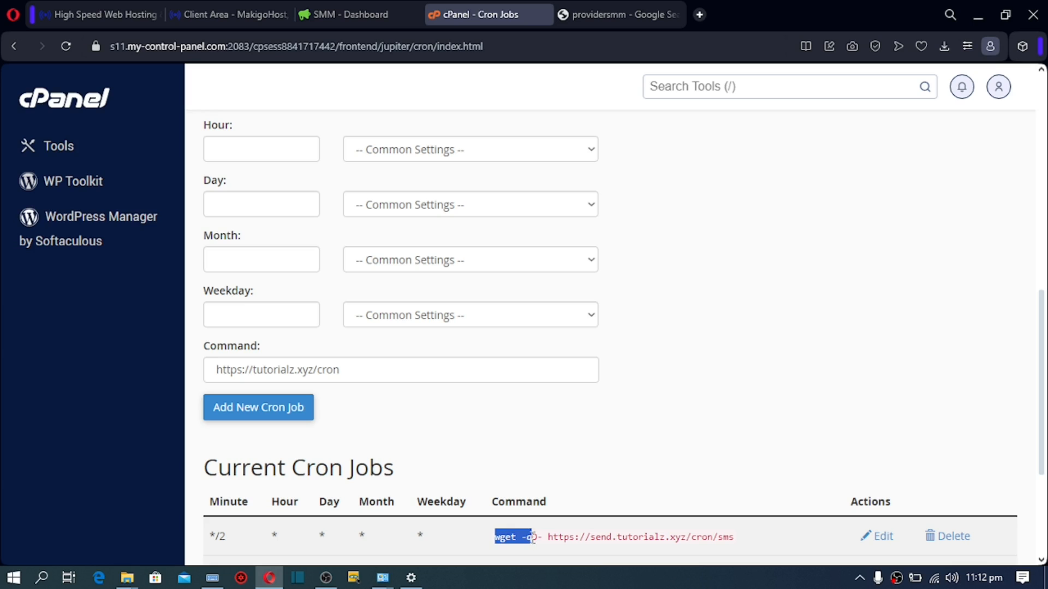
left_click_drag(545, 538, 545, 537)
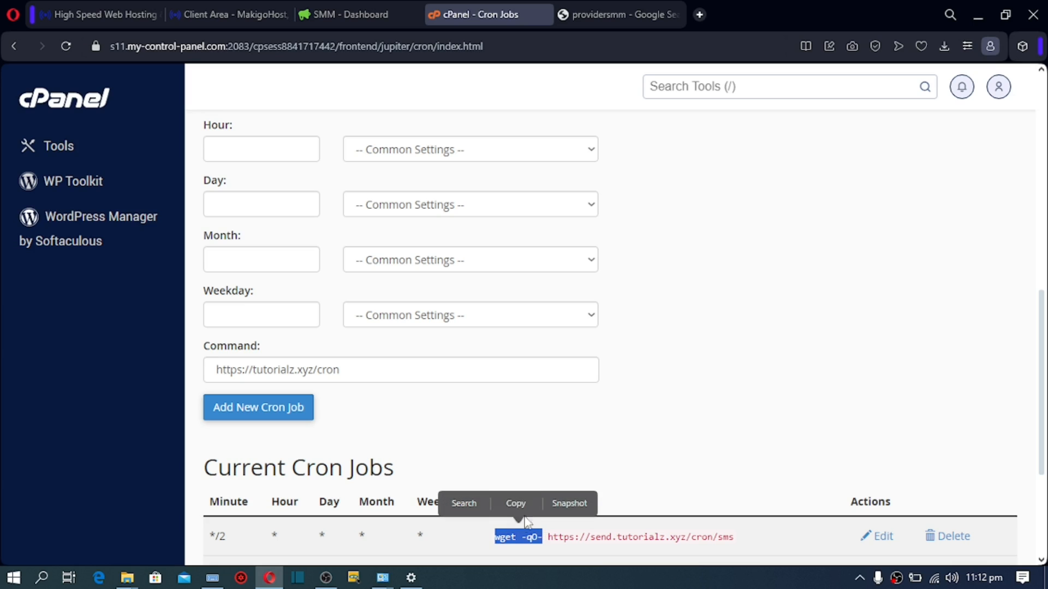
left_click(516, 502)
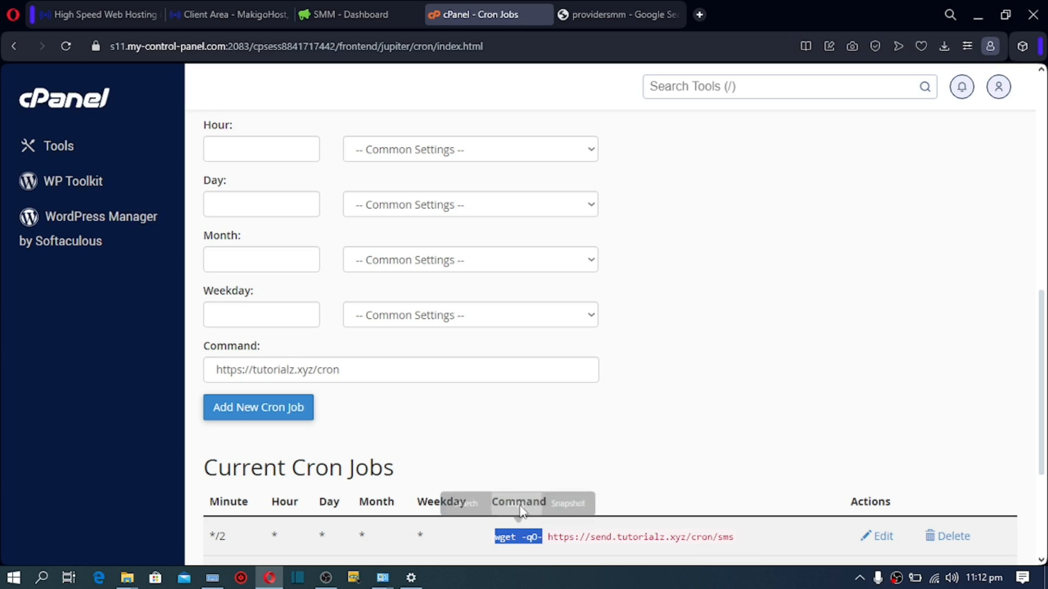
left_click(217, 371)
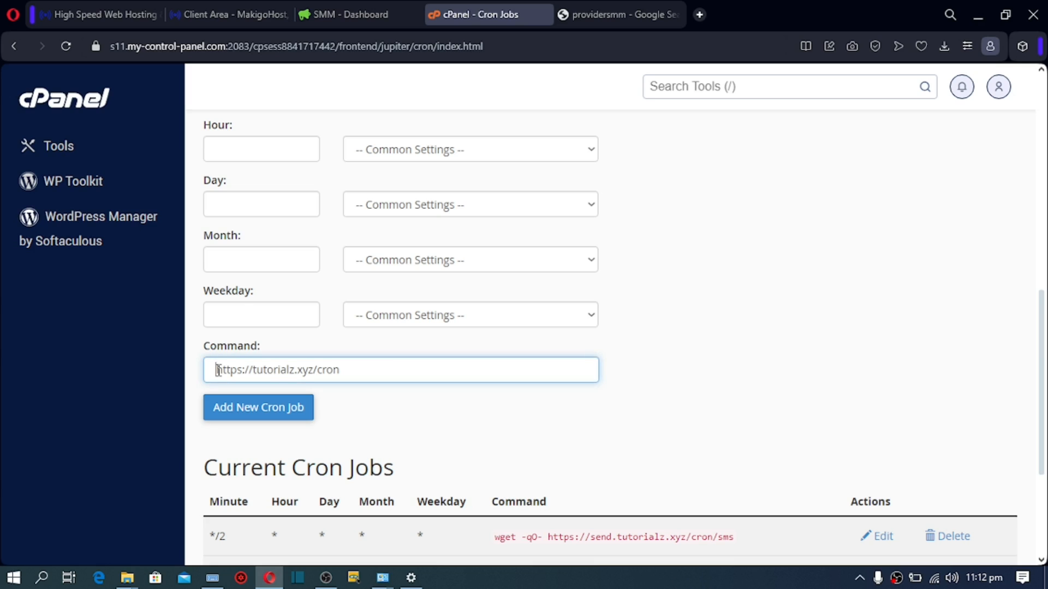
key("ctrl+v")
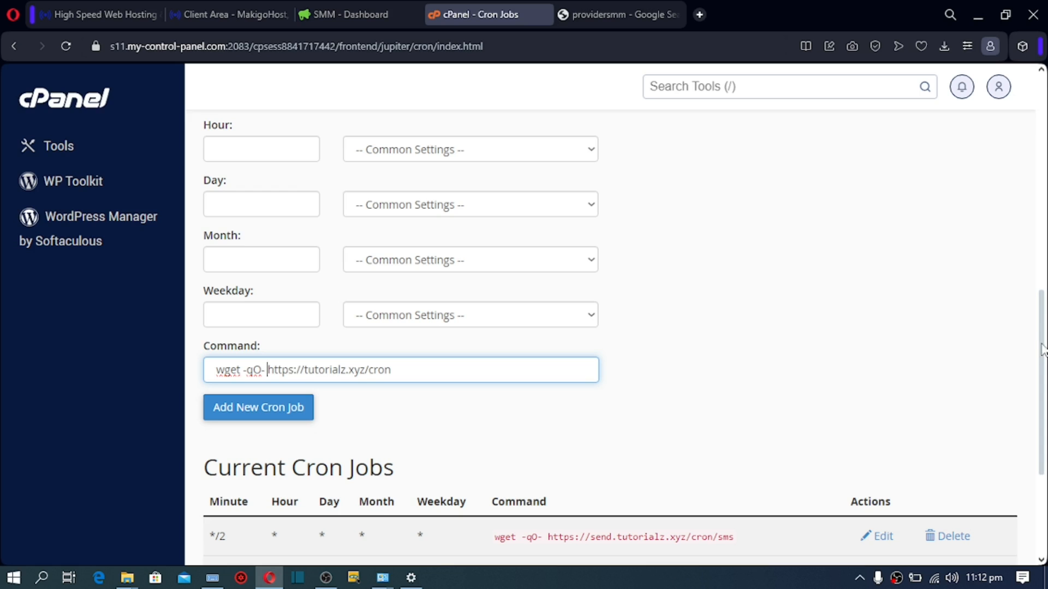
left_click(1044, 288)
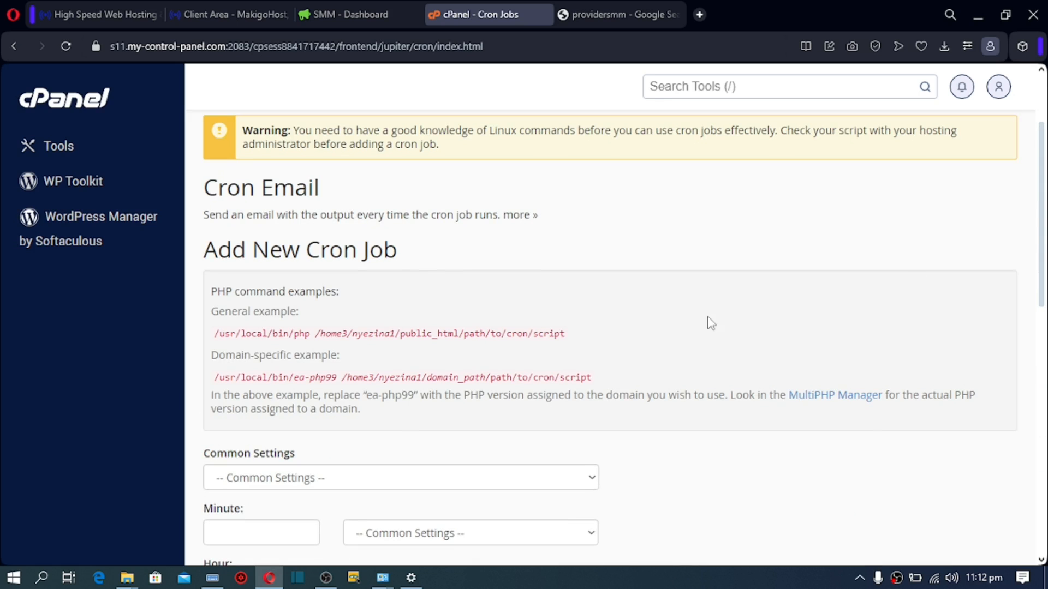
left_click_drag(1041, 223, 1040, 293)
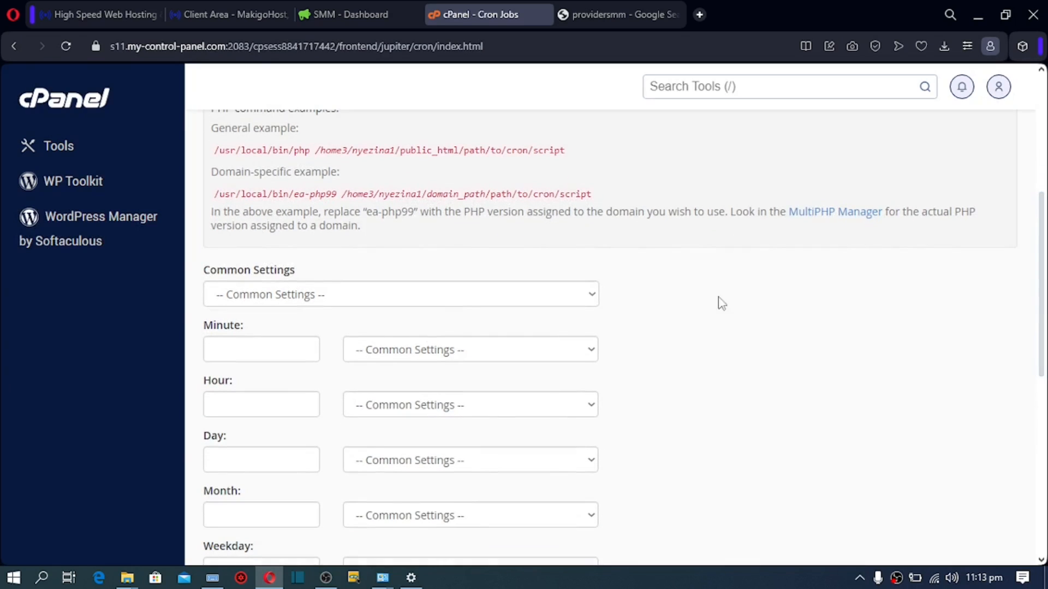
Step: Schedule the cron job to run once per minute, add it, and return to the SMMCrowd dashboard
left_click(470, 301)
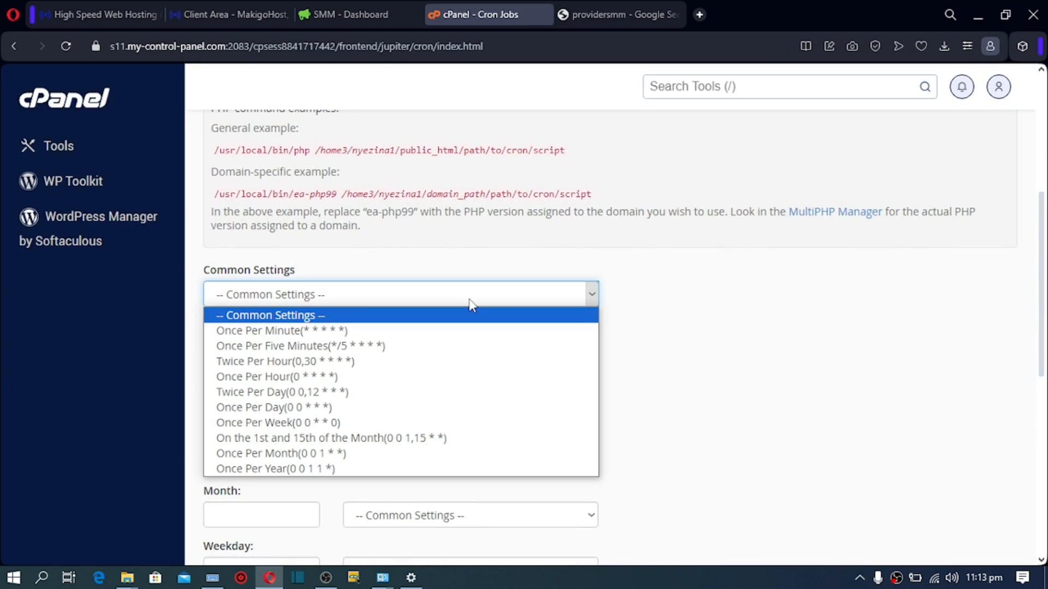
left_click(277, 334)
left_click(316, 302)
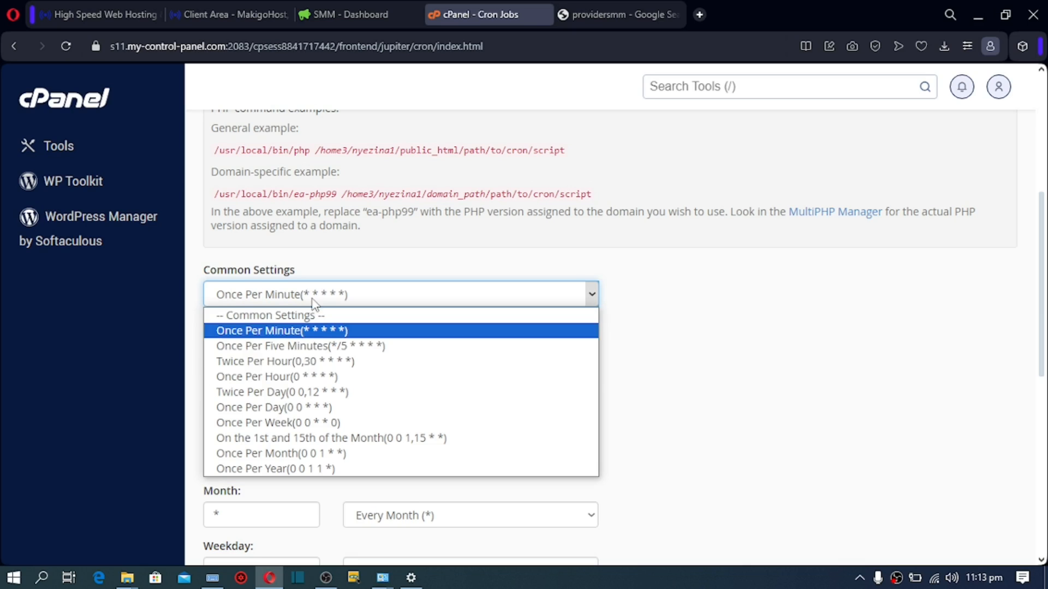
left_click(317, 333)
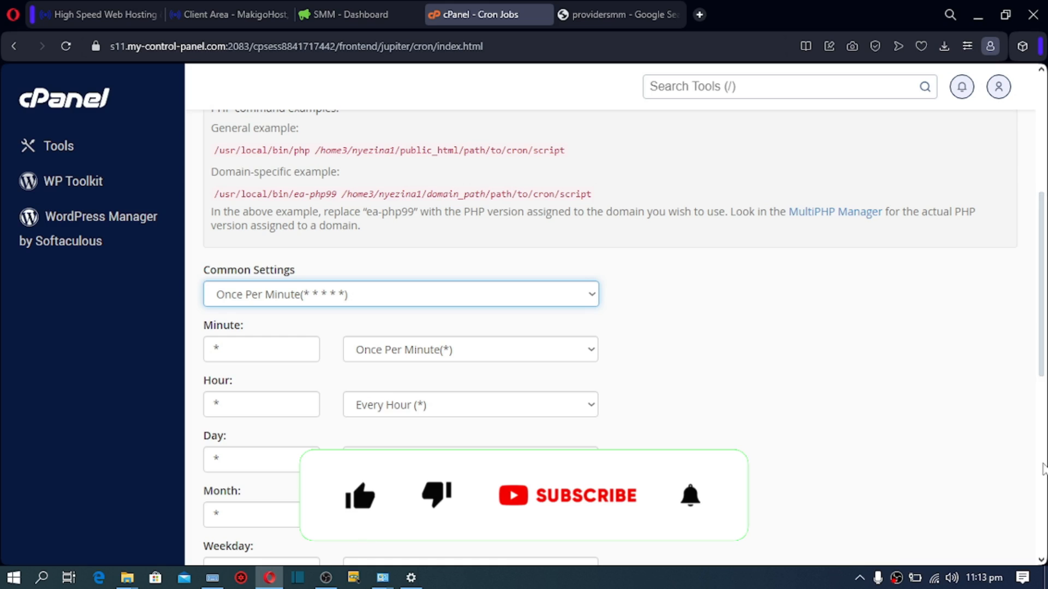
scroll(1040, 468, "down", 8)
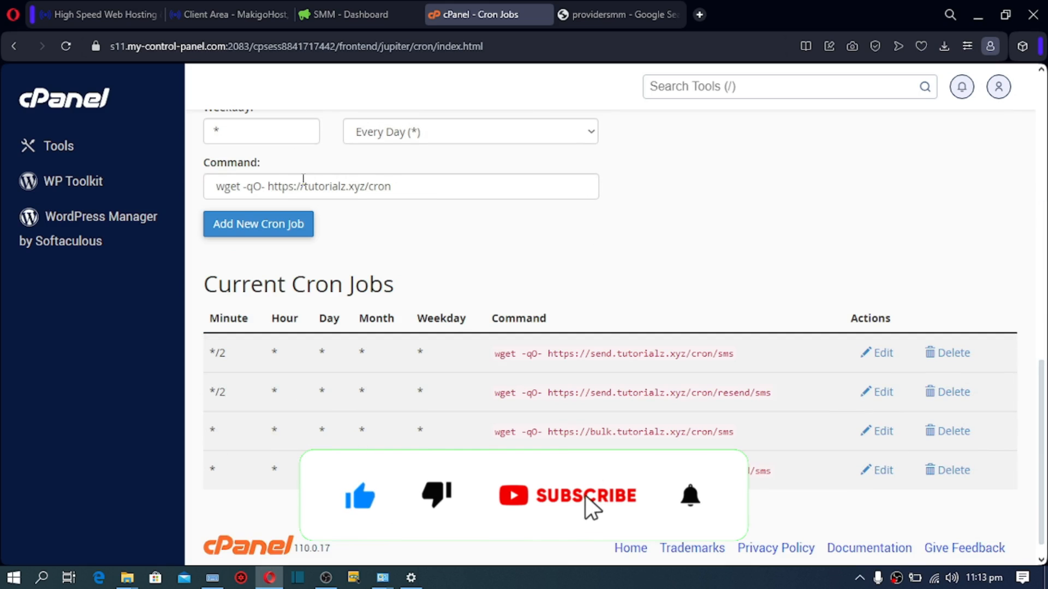
left_click(236, 226)
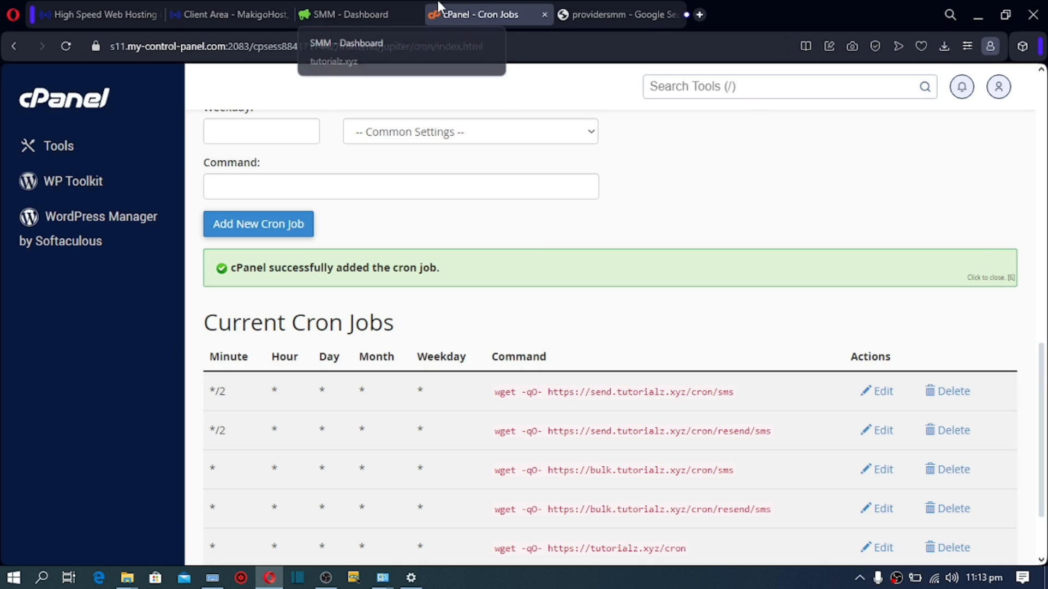
left_click(375, 7)
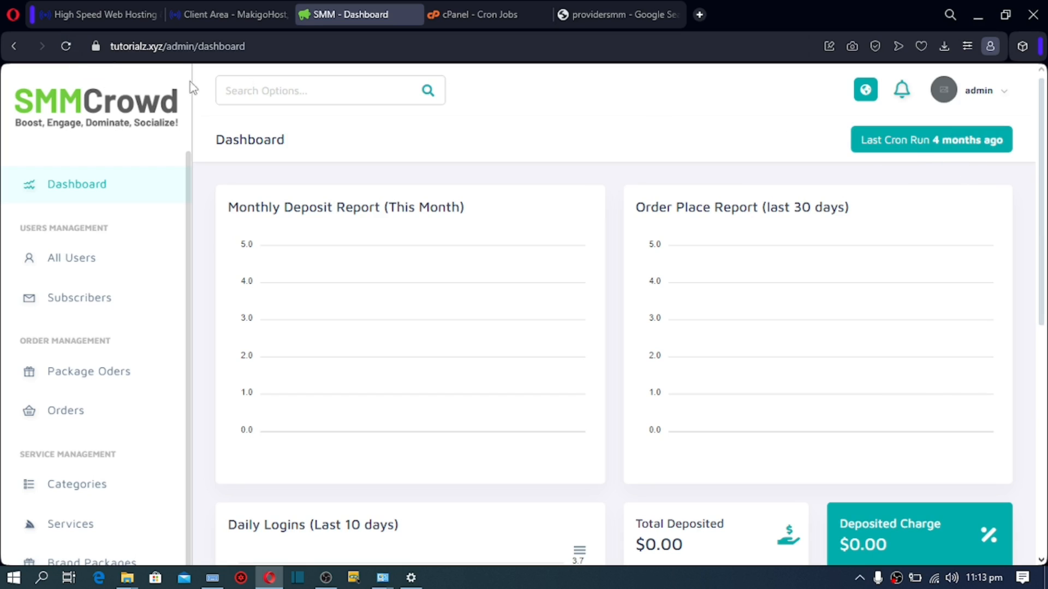
Step: Reload the dashboard to confirm a recent cron run, then open Categories under Service Management
left_click(66, 46)
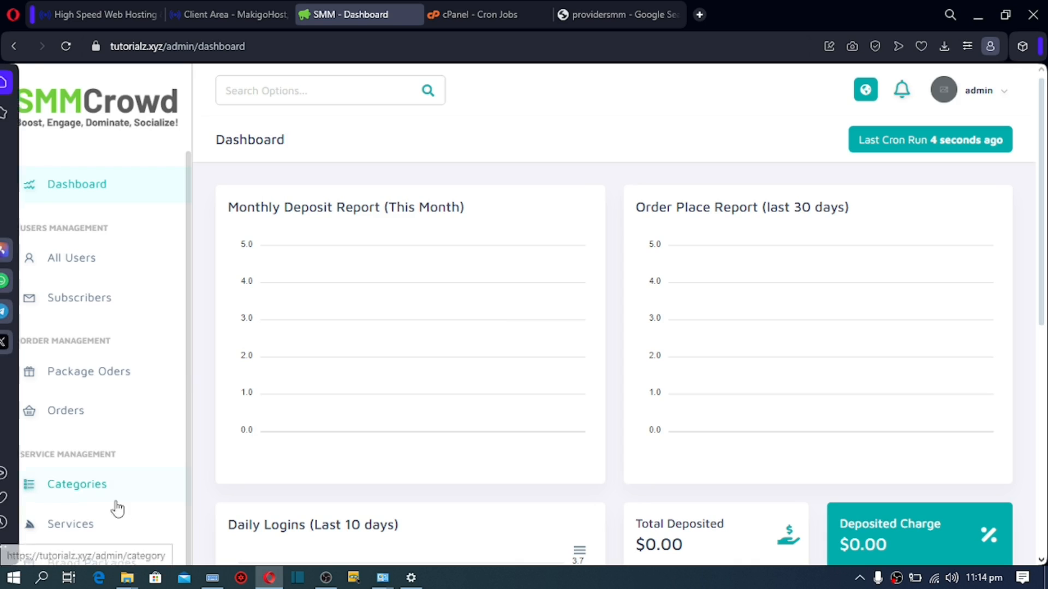
left_click(87, 494)
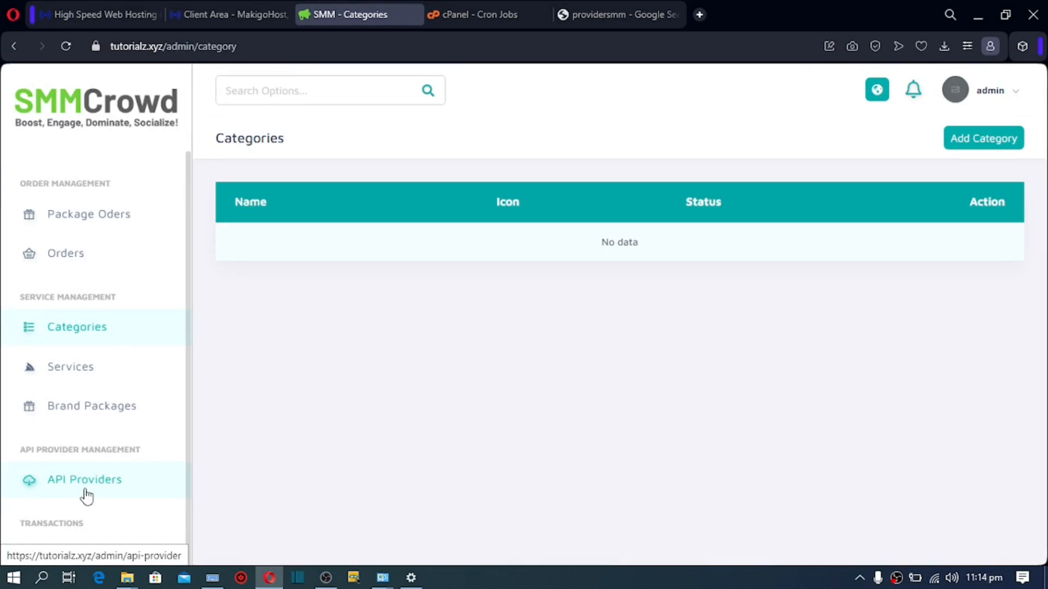
Step: Start a new category named 'facebook'
left_click(981, 141)
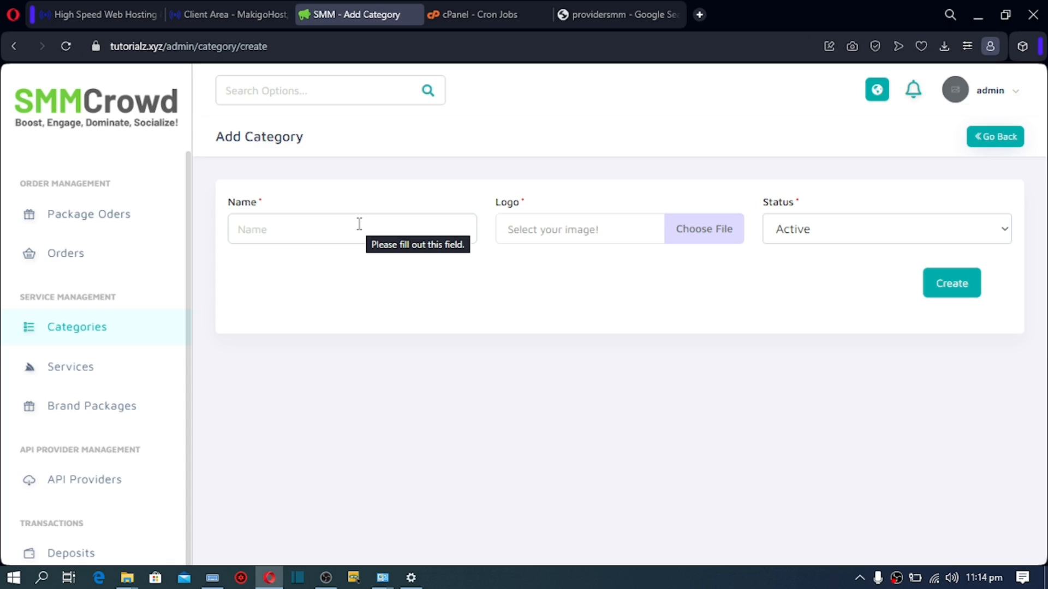
left_click(330, 226)
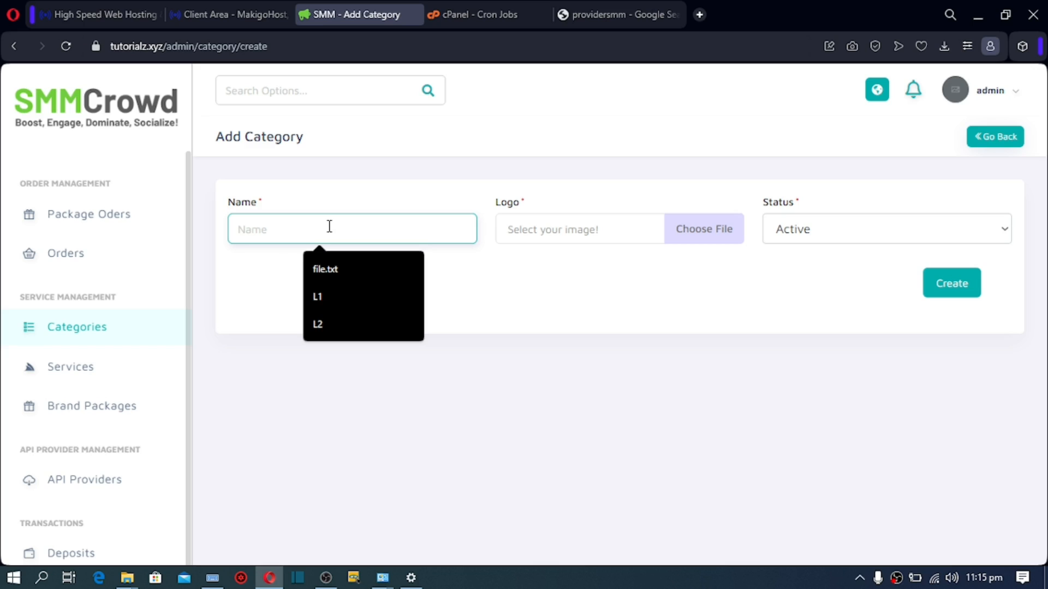
type("facebook")
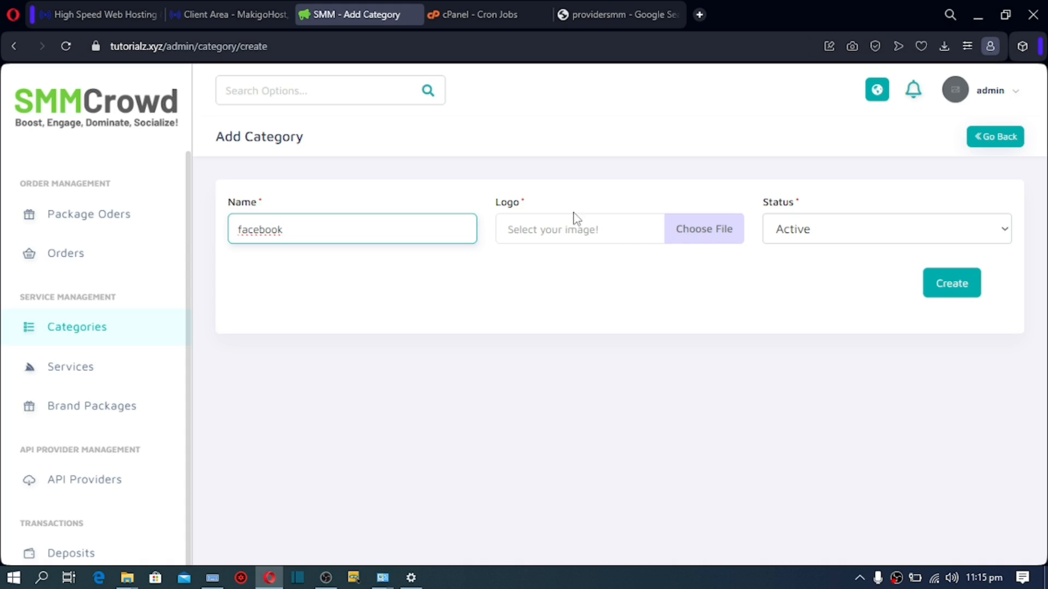
Step: Use the Desktop image download (4) as the Facebook logo and create the category
left_click(603, 241)
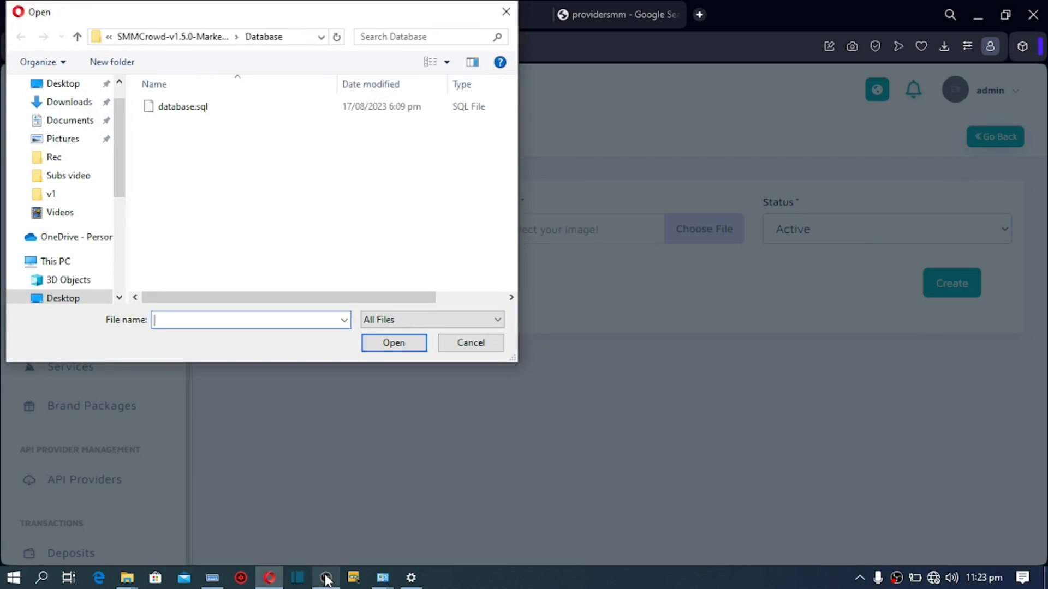
left_click(73, 84)
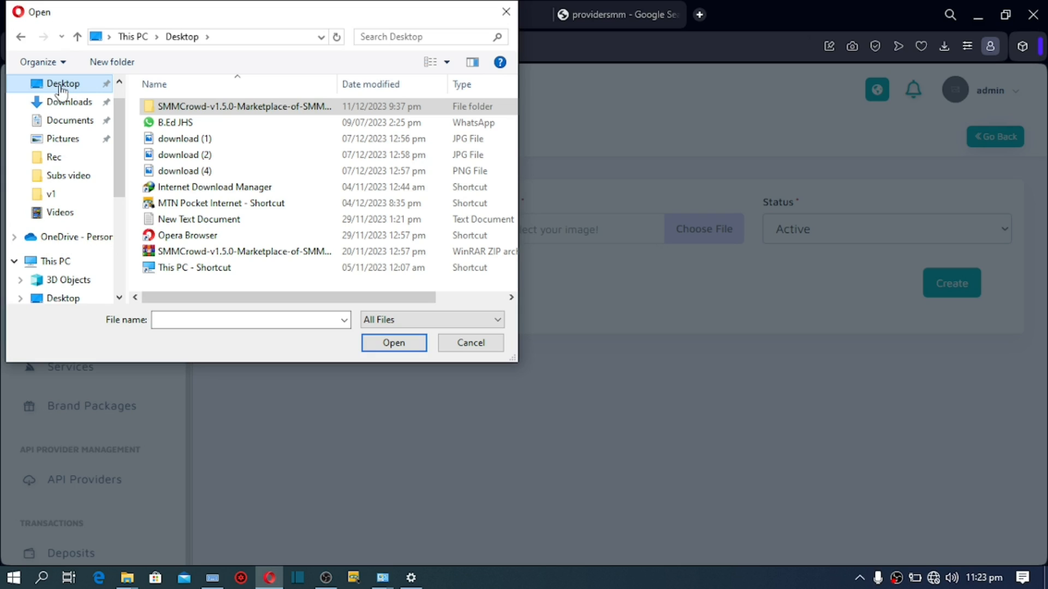
left_click(187, 143)
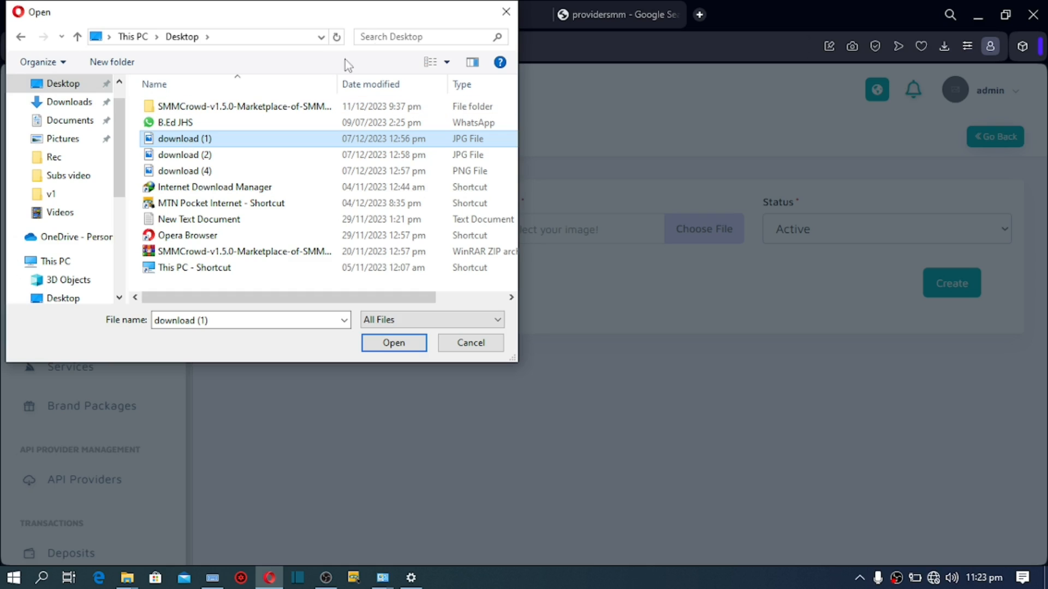
double_click(464, 18)
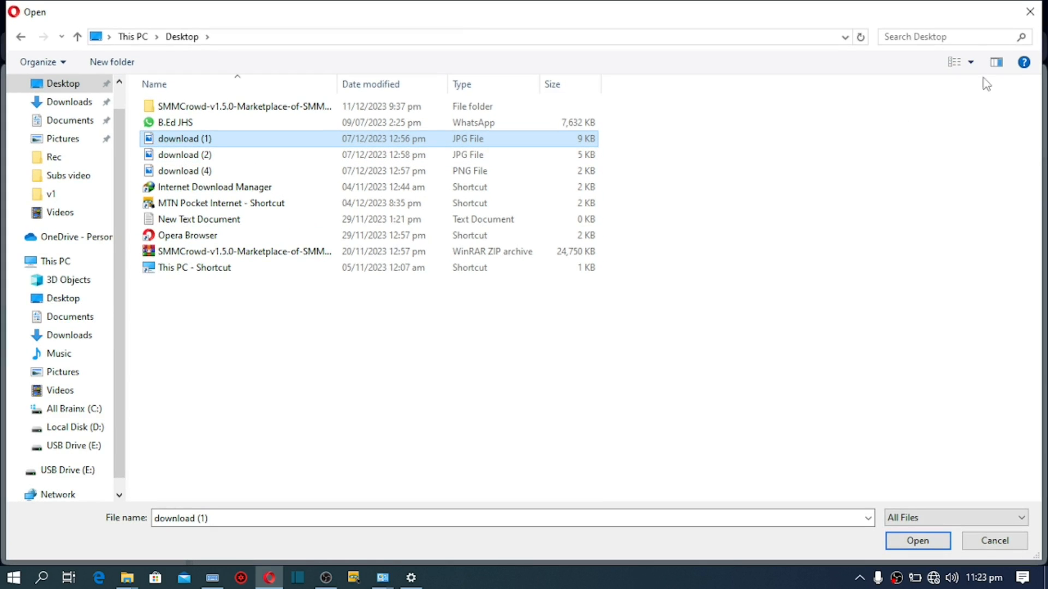
left_click(971, 63)
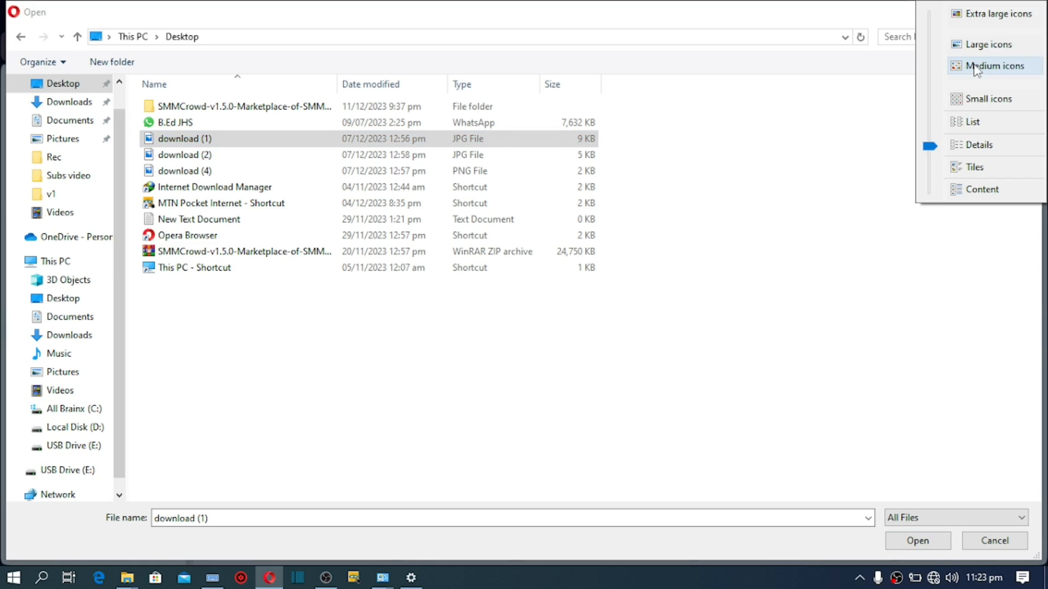
left_click(975, 66)
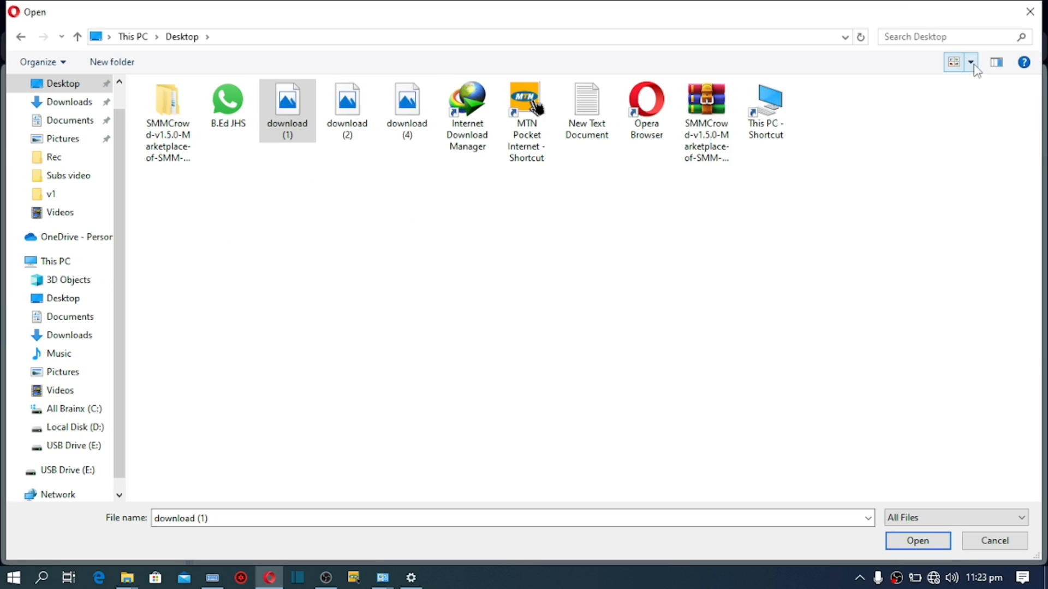
double_click(413, 116)
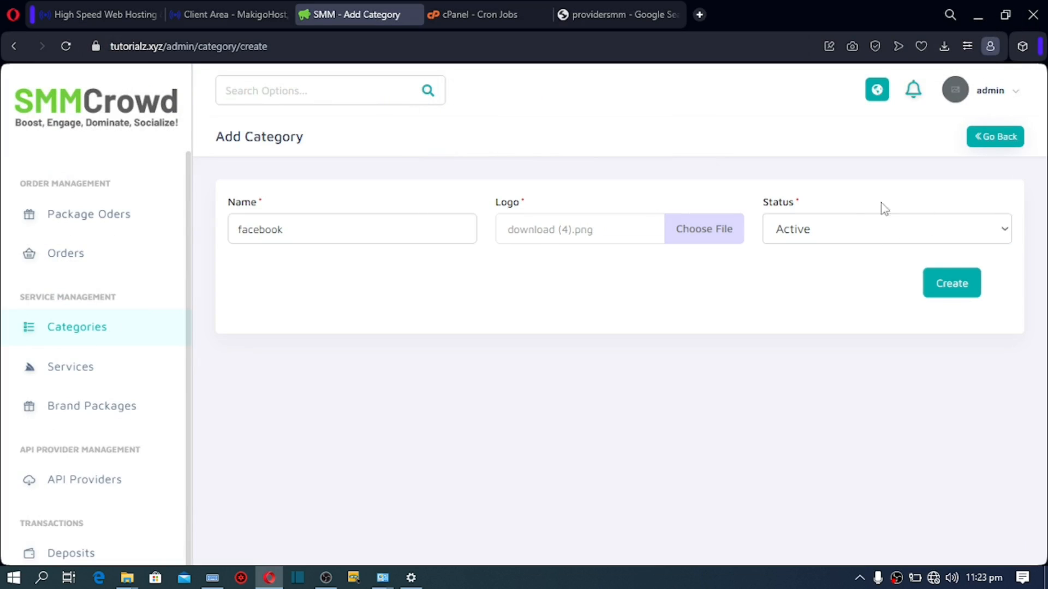
left_click(943, 293)
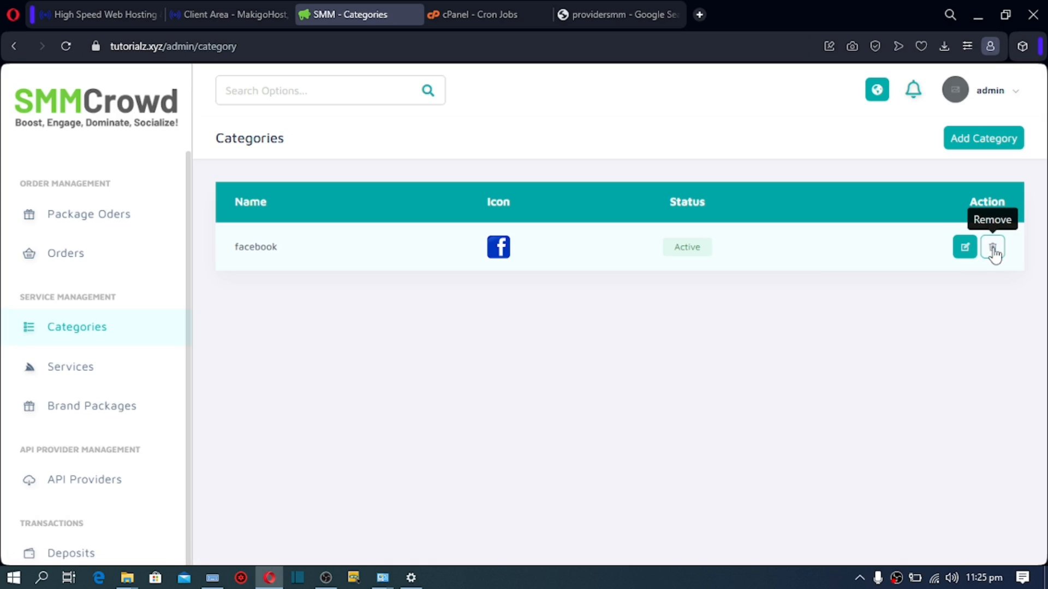
Step: Create a 'tiktok' category using the image download (2) as its logo
left_click(992, 149)
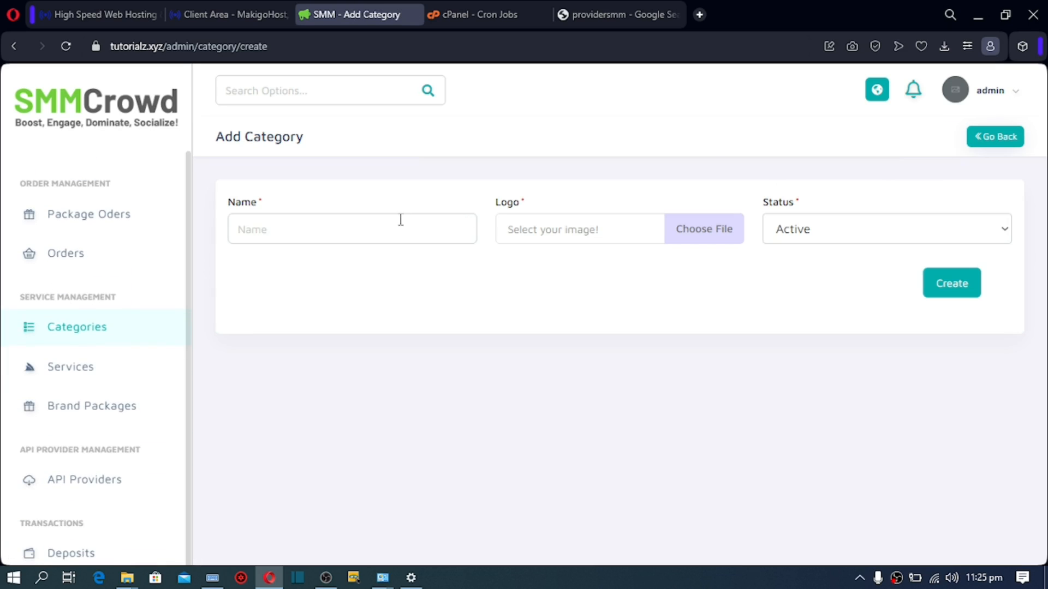
left_click(389, 225)
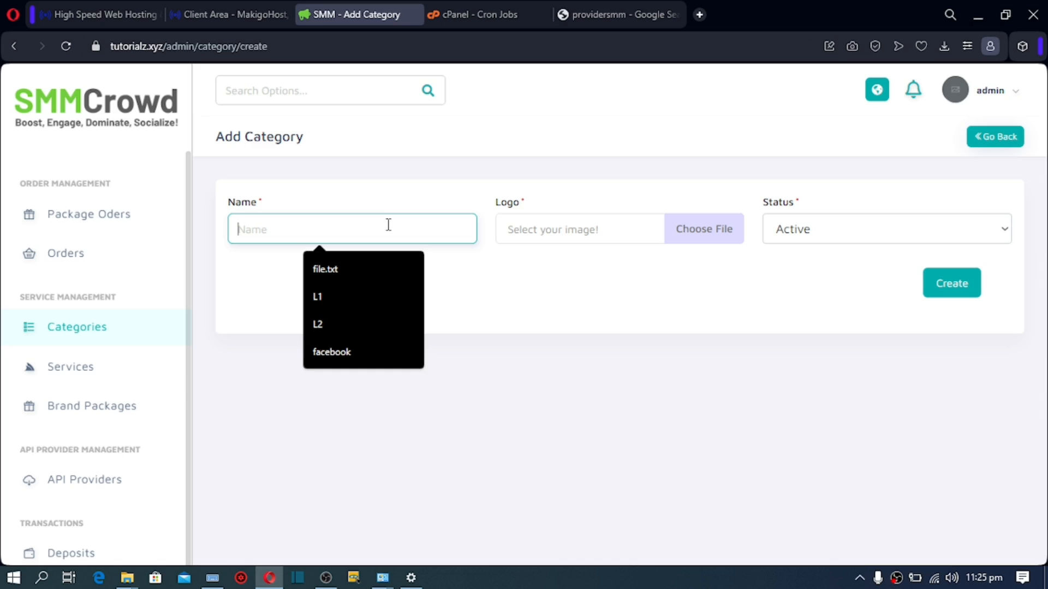
type("t")
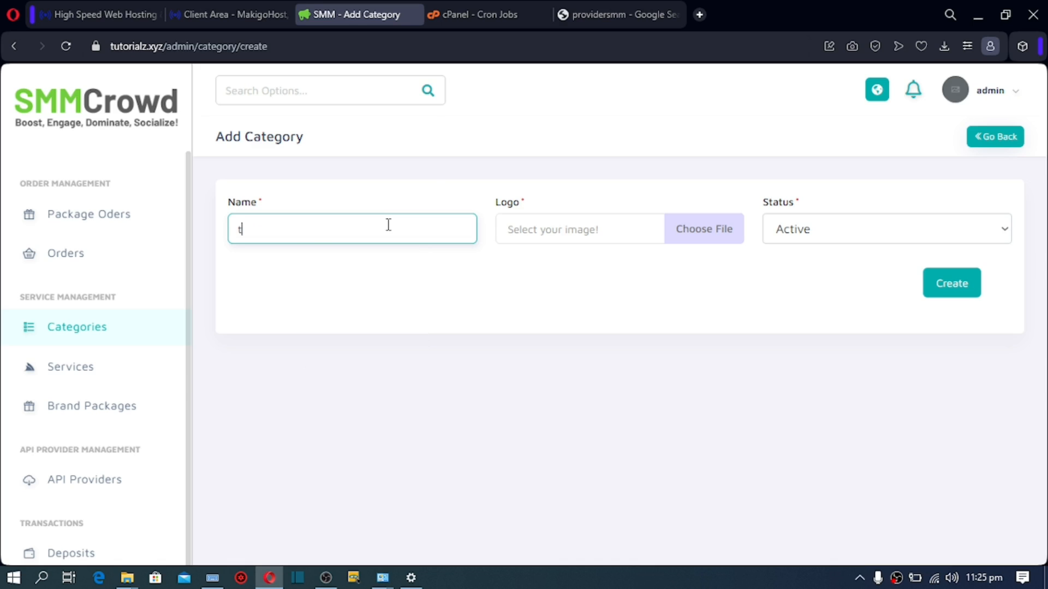
type("iktok")
left_click(591, 236)
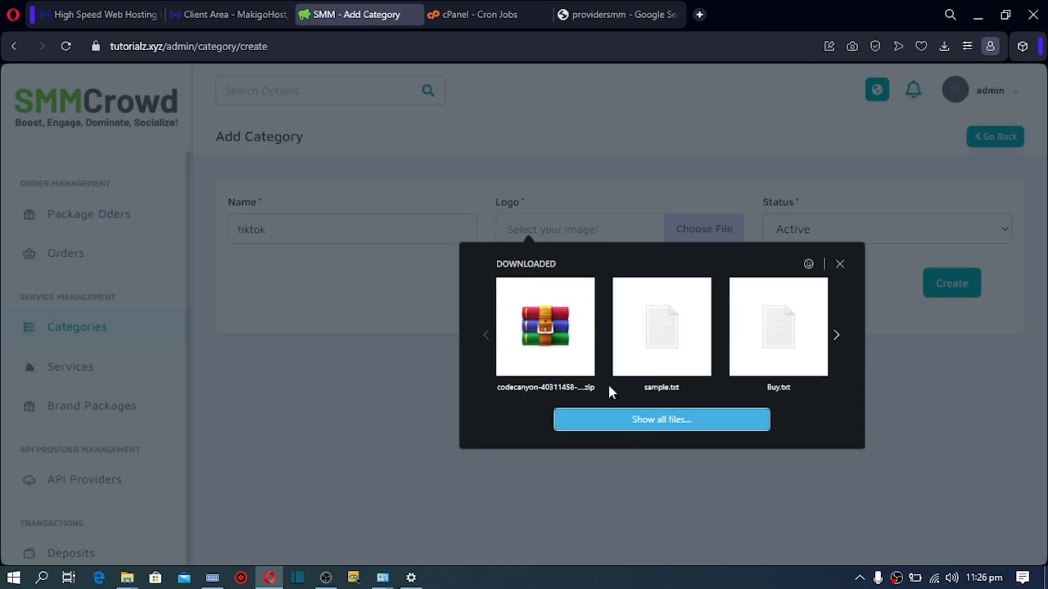
left_click(621, 419)
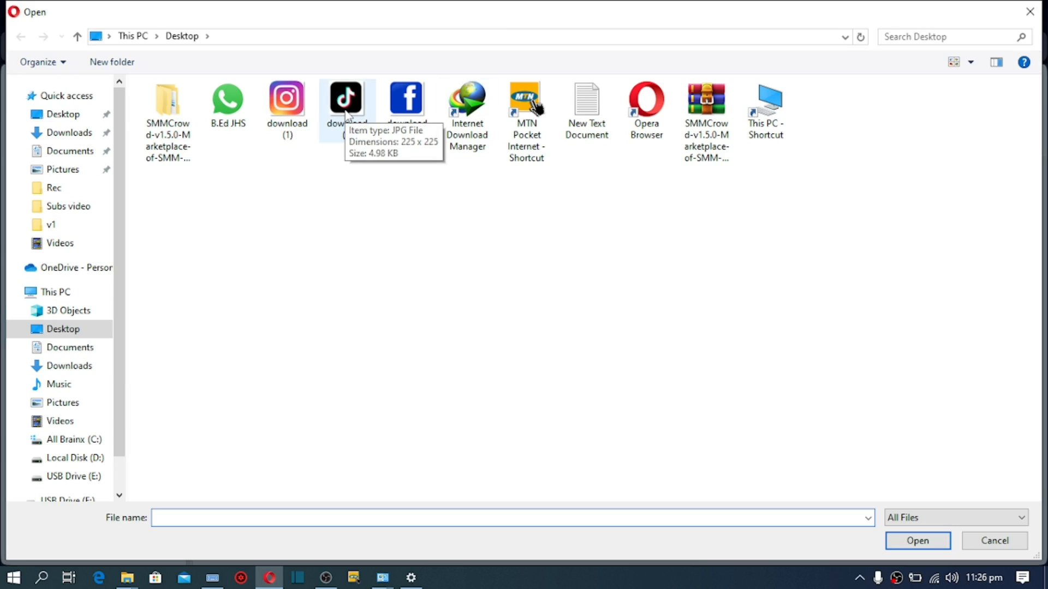
double_click(345, 111)
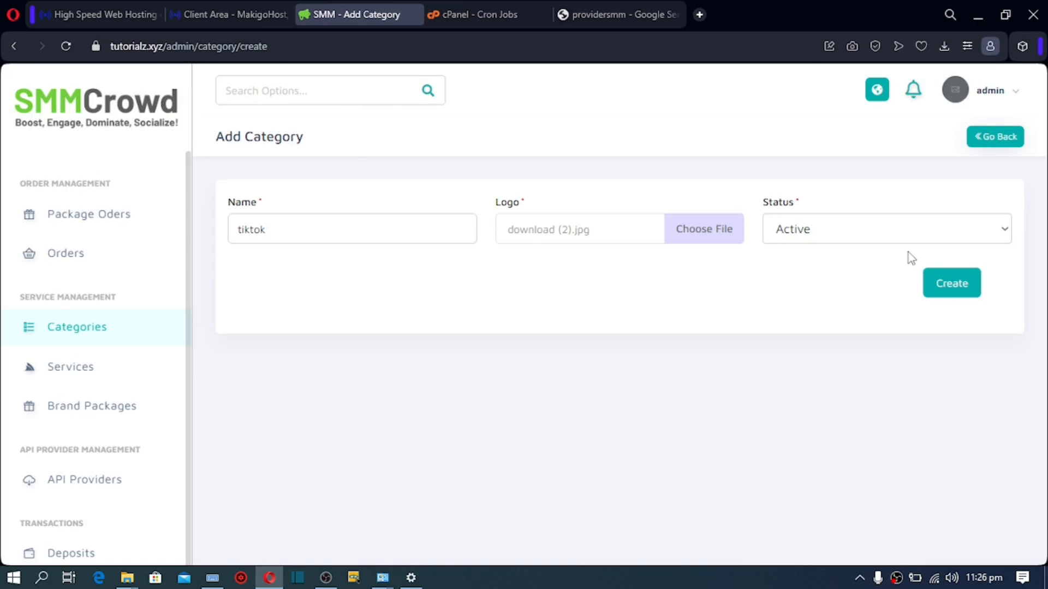
left_click(950, 284)
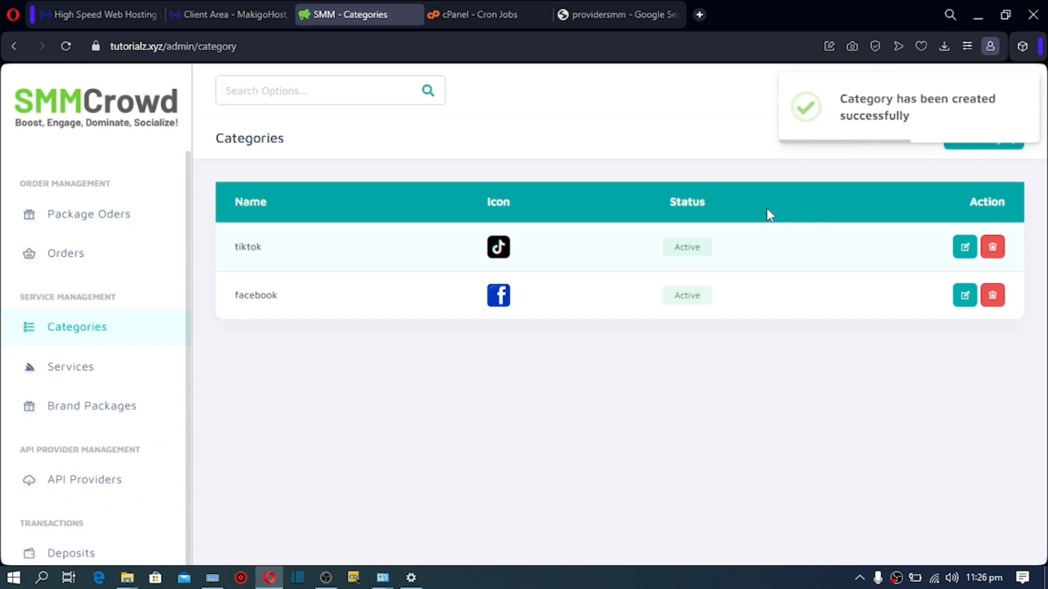
Step: Create an 'instagram' category using the image download (1) as its logo
left_click(979, 147)
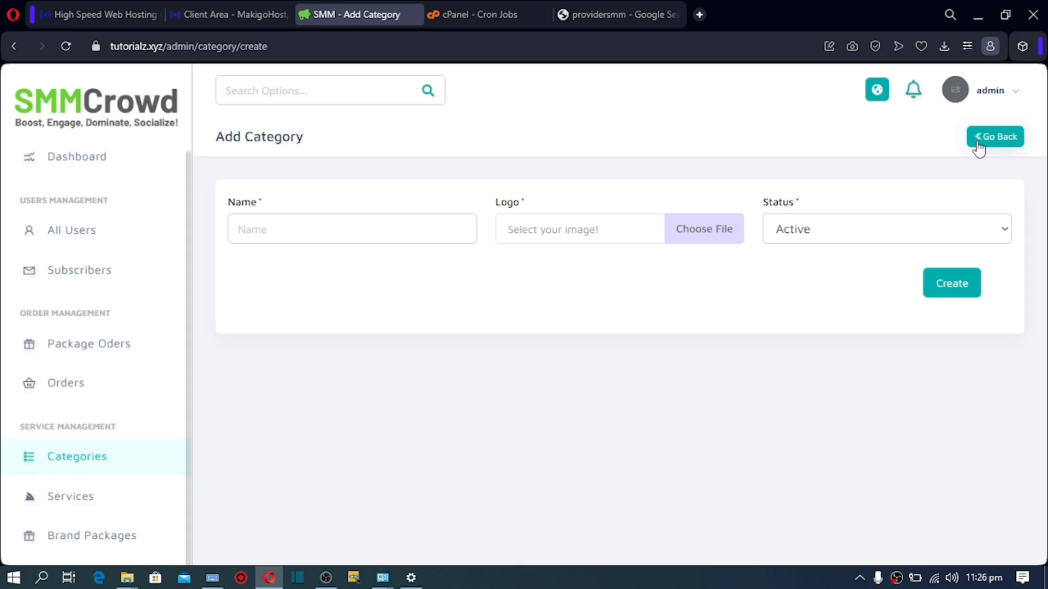
left_click(297, 236)
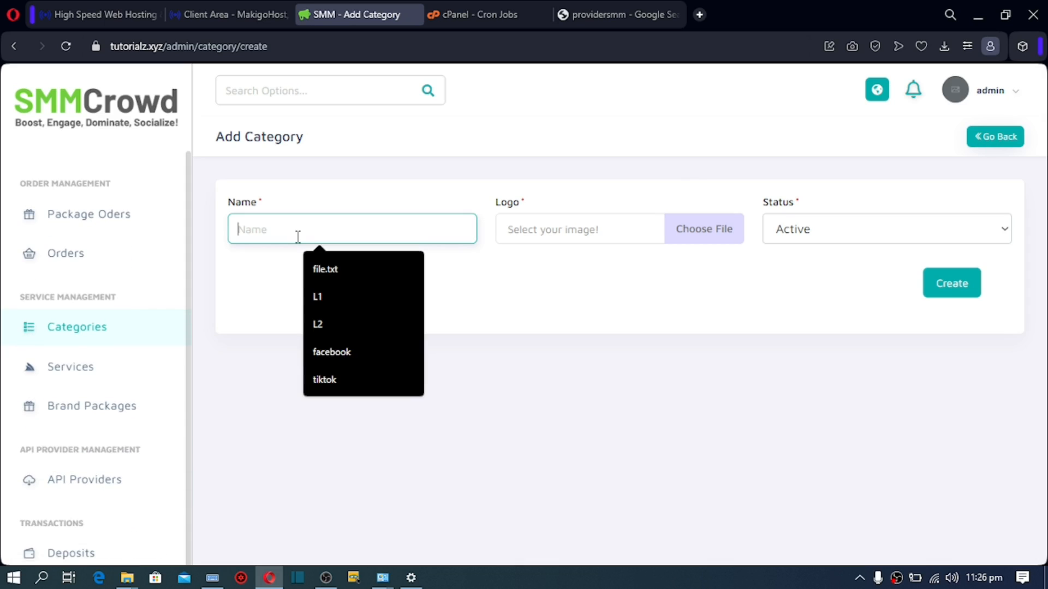
type("i")
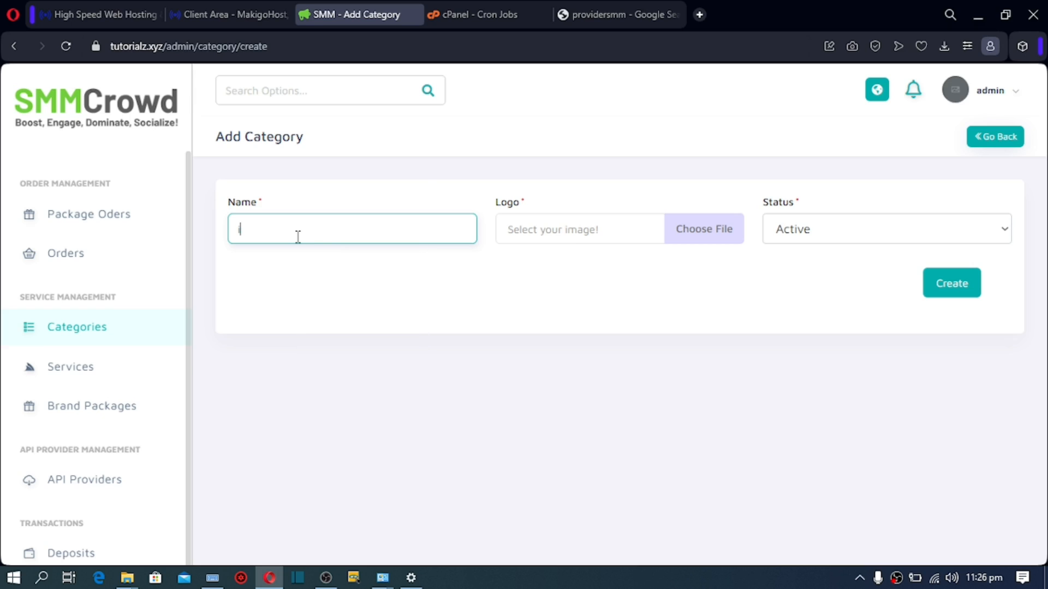
type("nstagram")
left_click(548, 230)
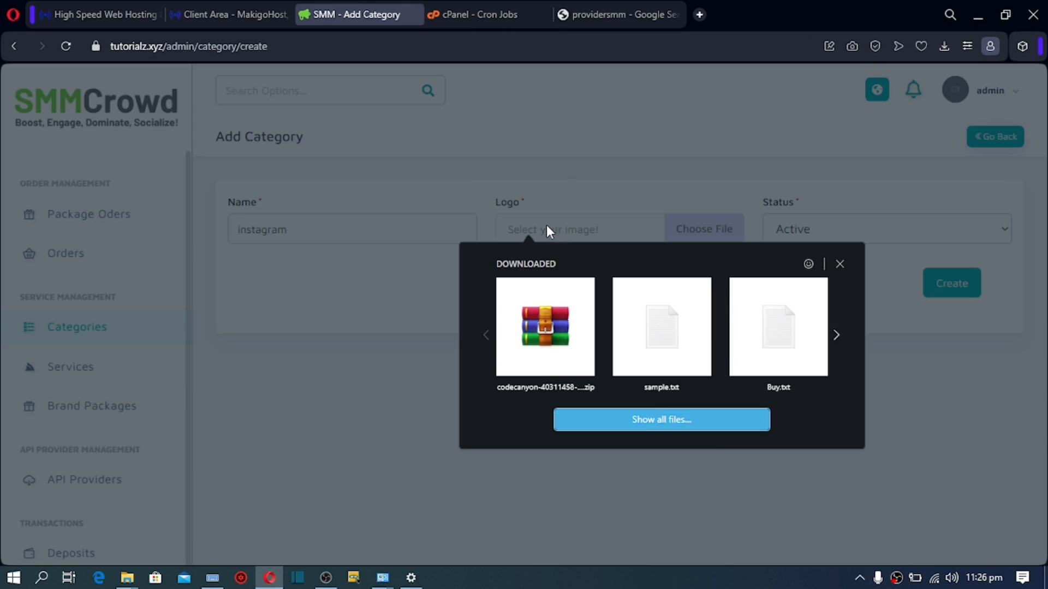
left_click(666, 424)
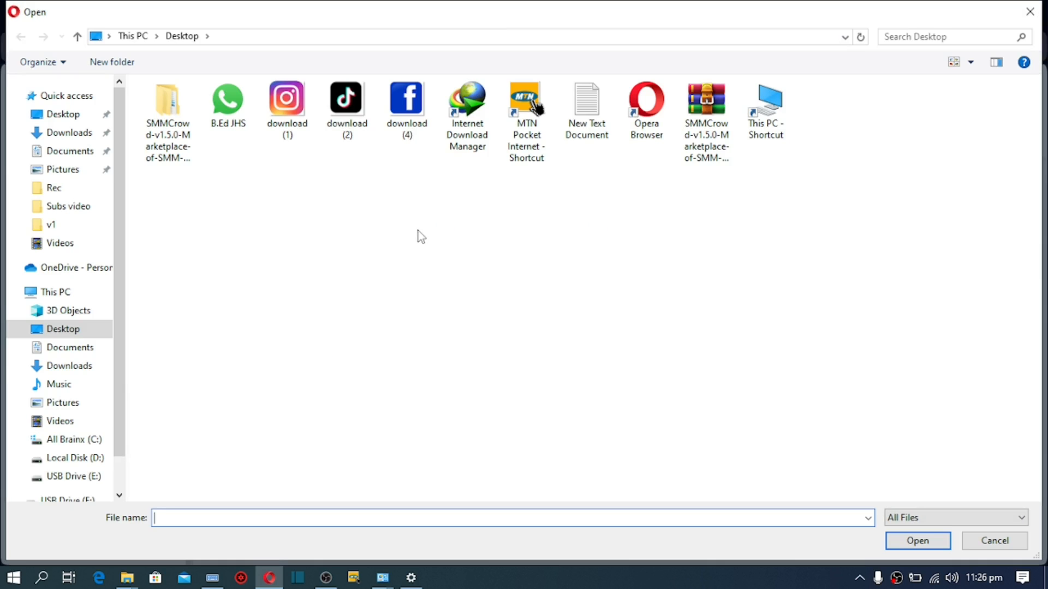
double_click(286, 102)
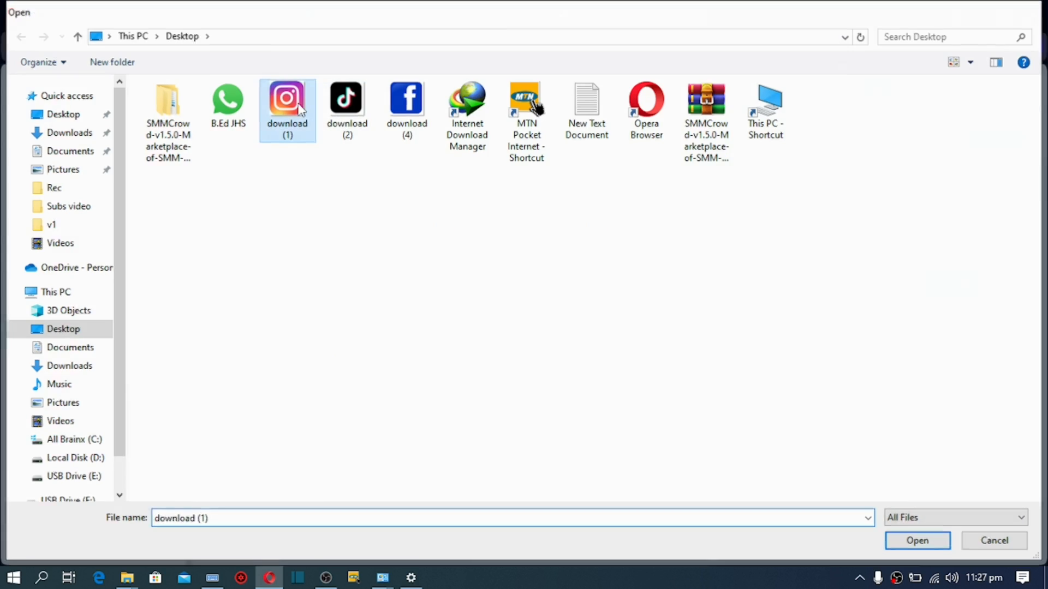
left_click(934, 295)
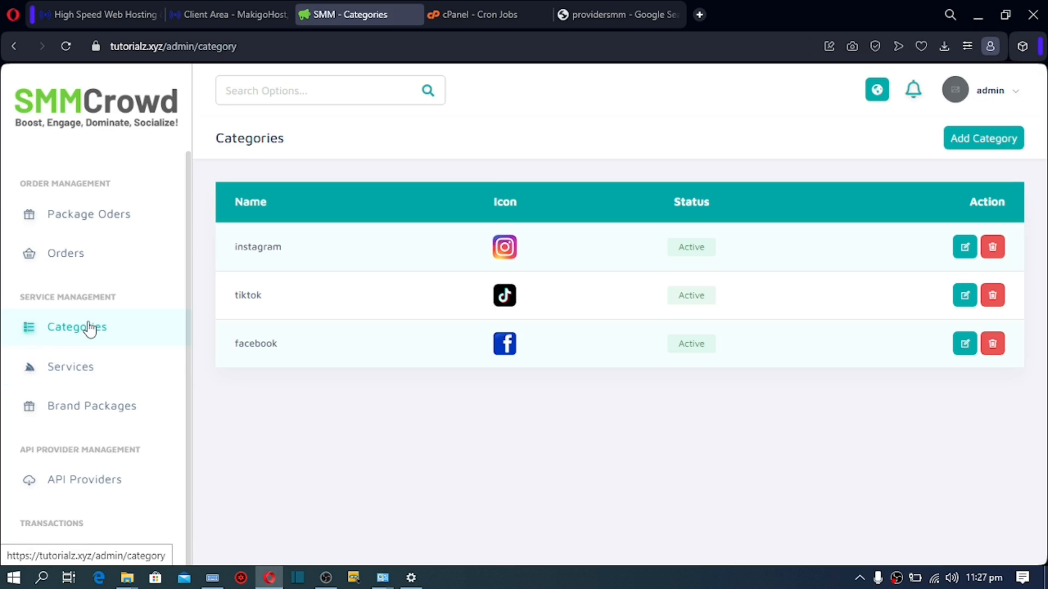
Step: Go to the Services page and open the Add Service form
left_click(84, 372)
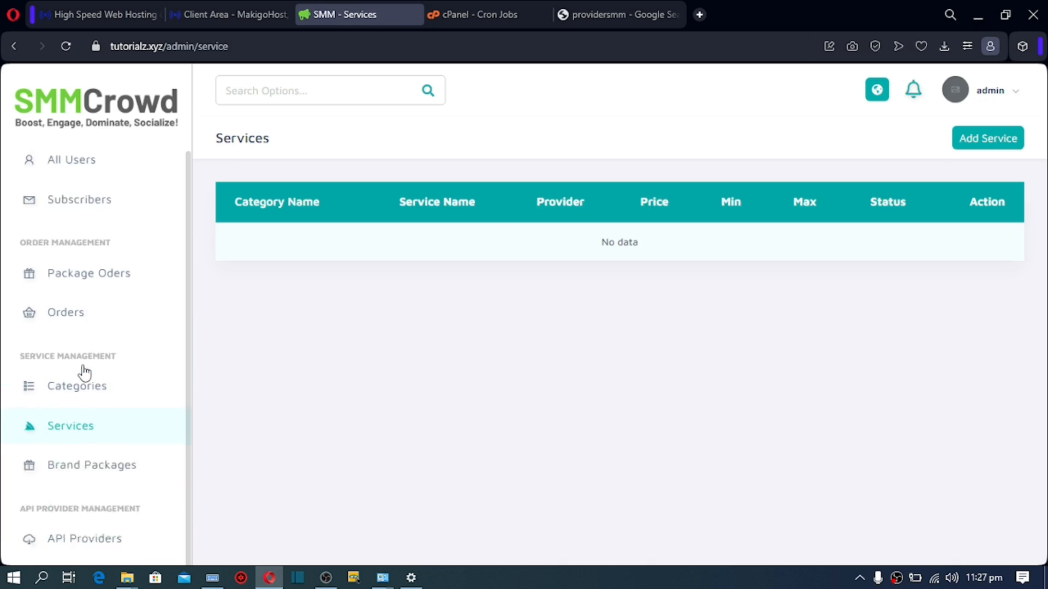
left_click(985, 148)
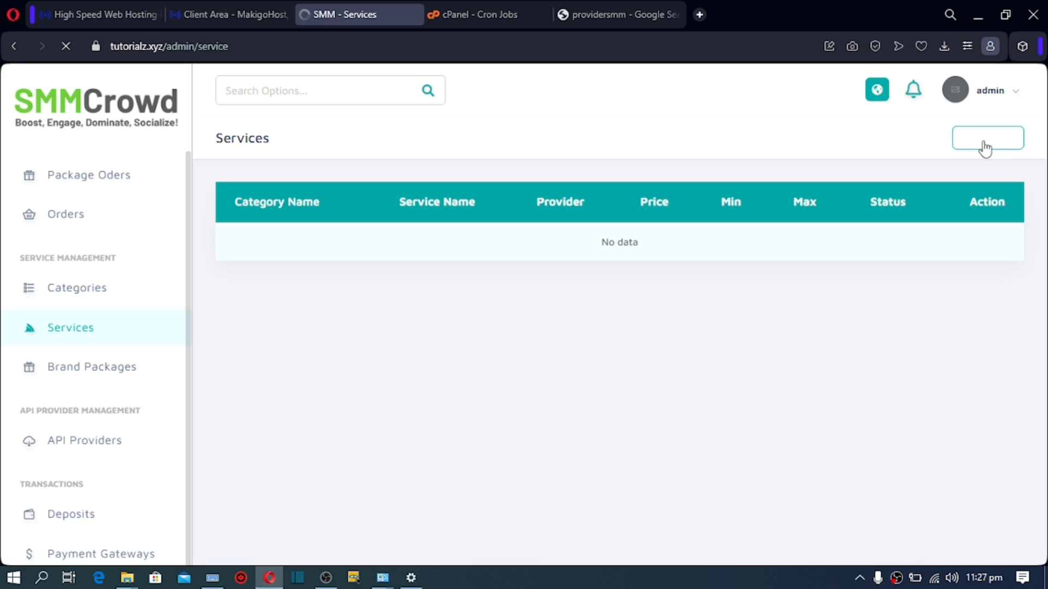
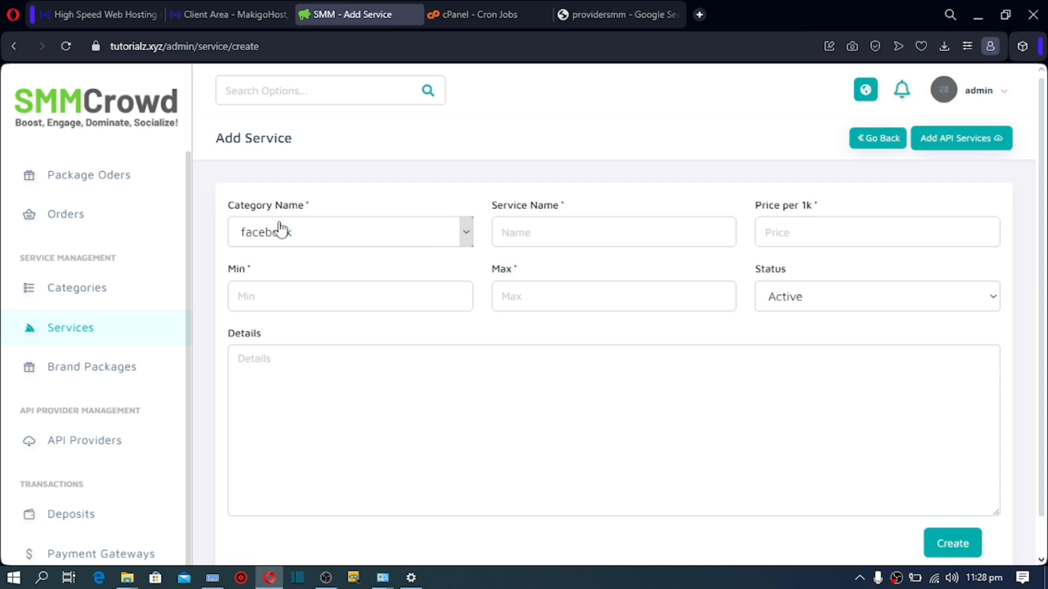
Step: Name the new service 'facebook like' using the facebook autofill suggestion
left_click(542, 231)
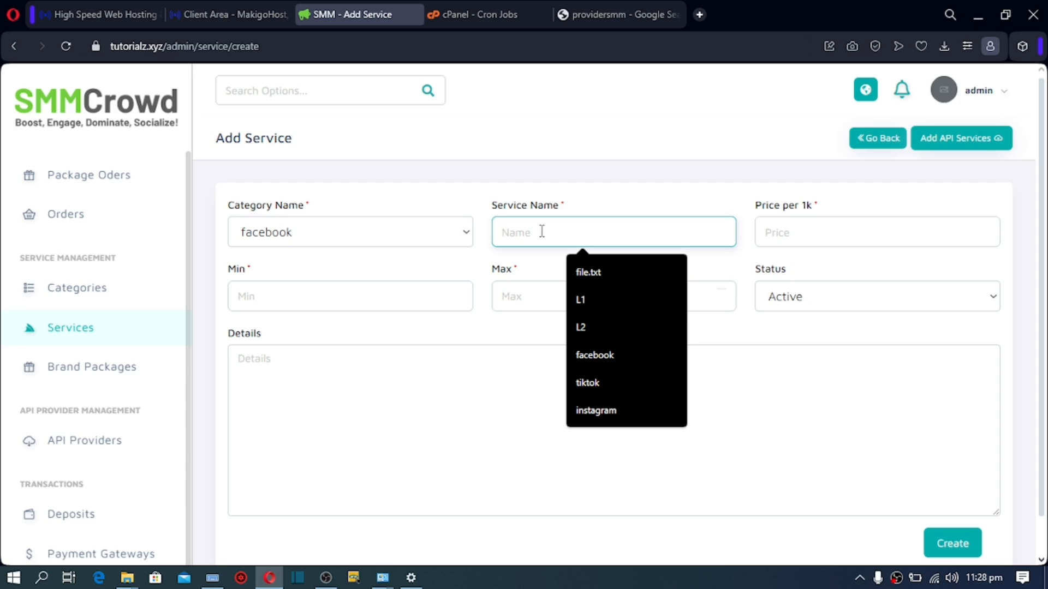
type("facebook")
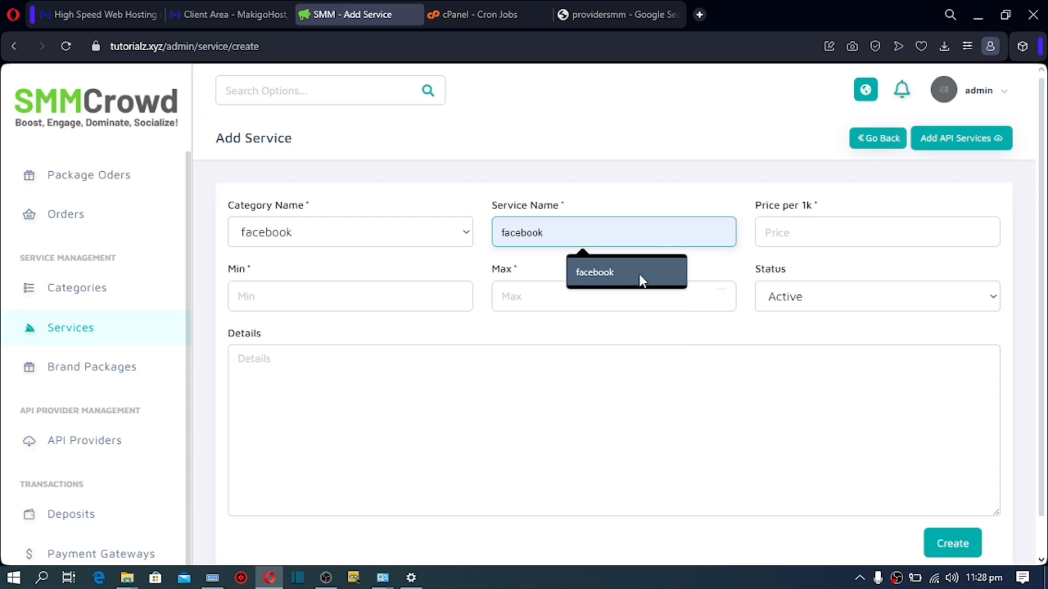
left_click(639, 274)
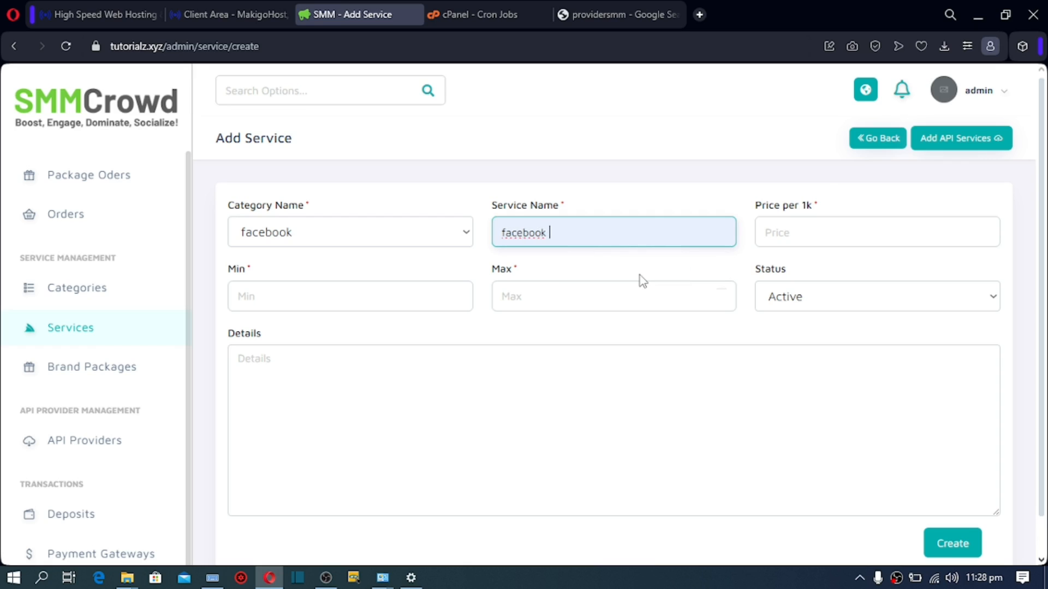
type("li")
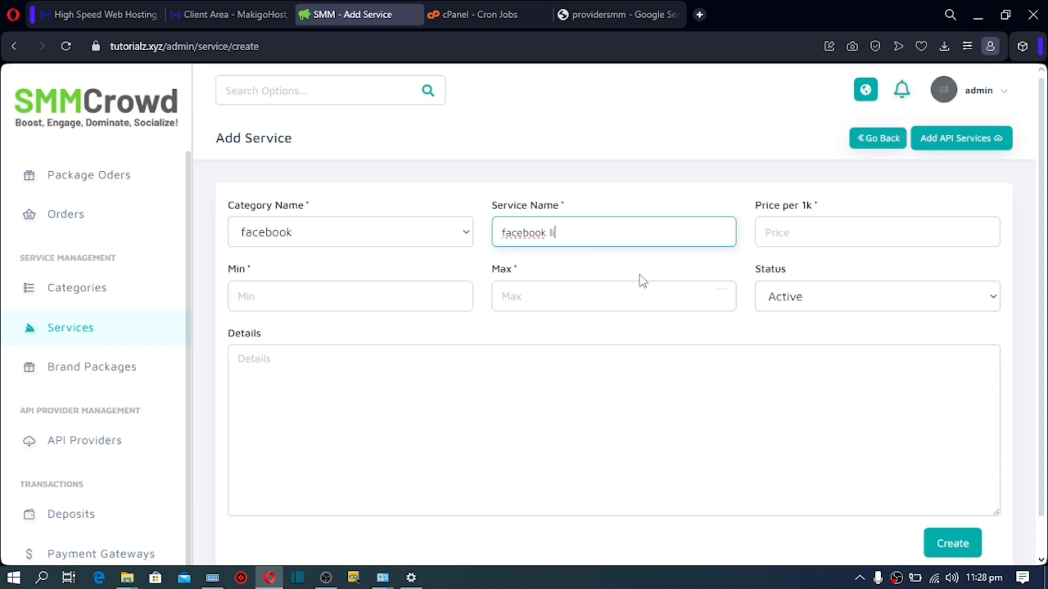
type("ke")
Step: Set Min to 500, Max to 5000 and the details to 'Testing'
left_click(330, 298)
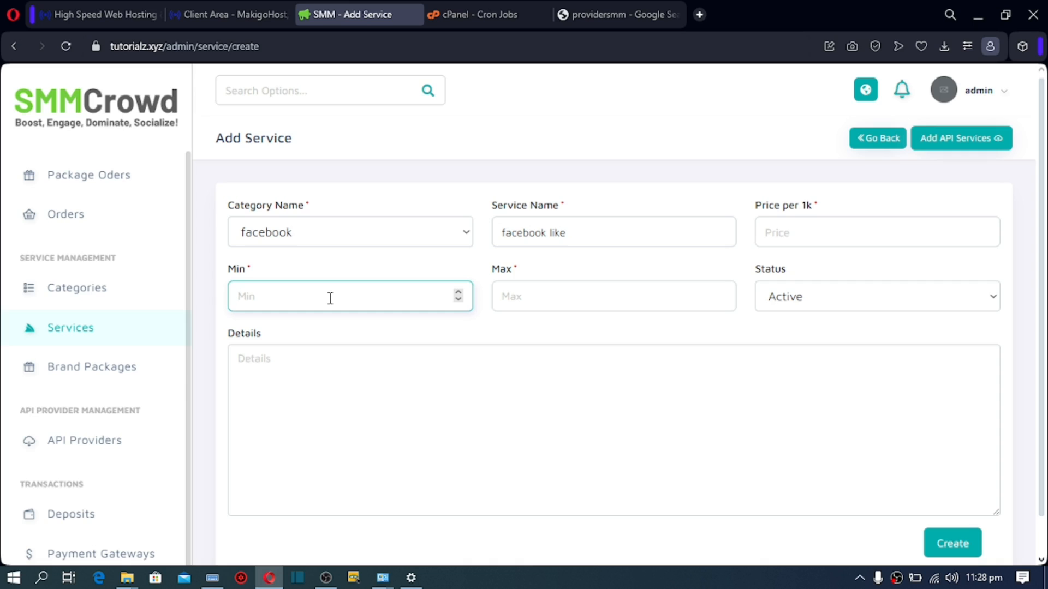
type("500")
left_click(519, 296)
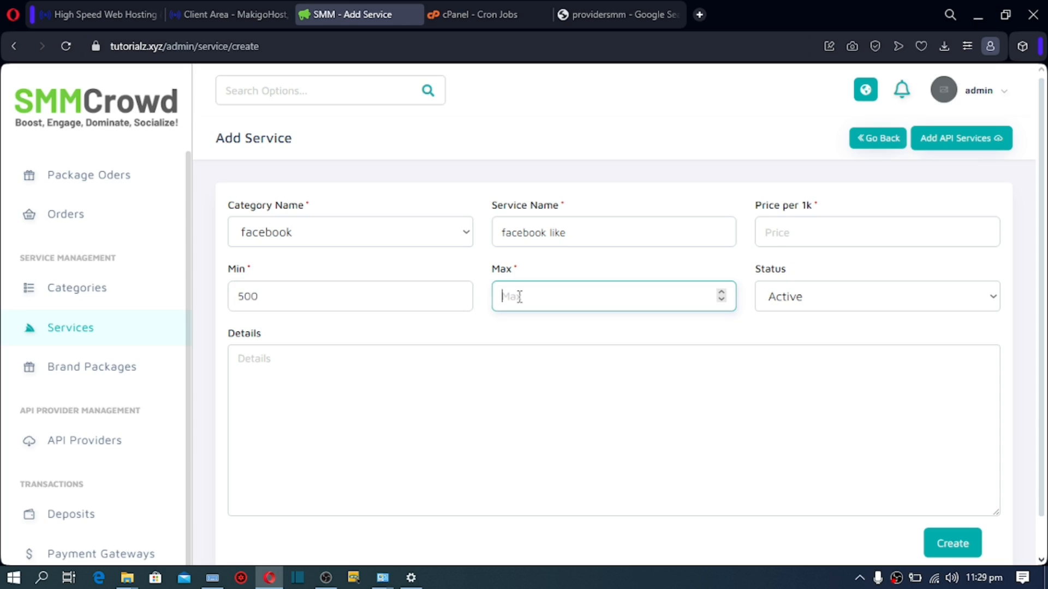
type("5000")
left_click(270, 365)
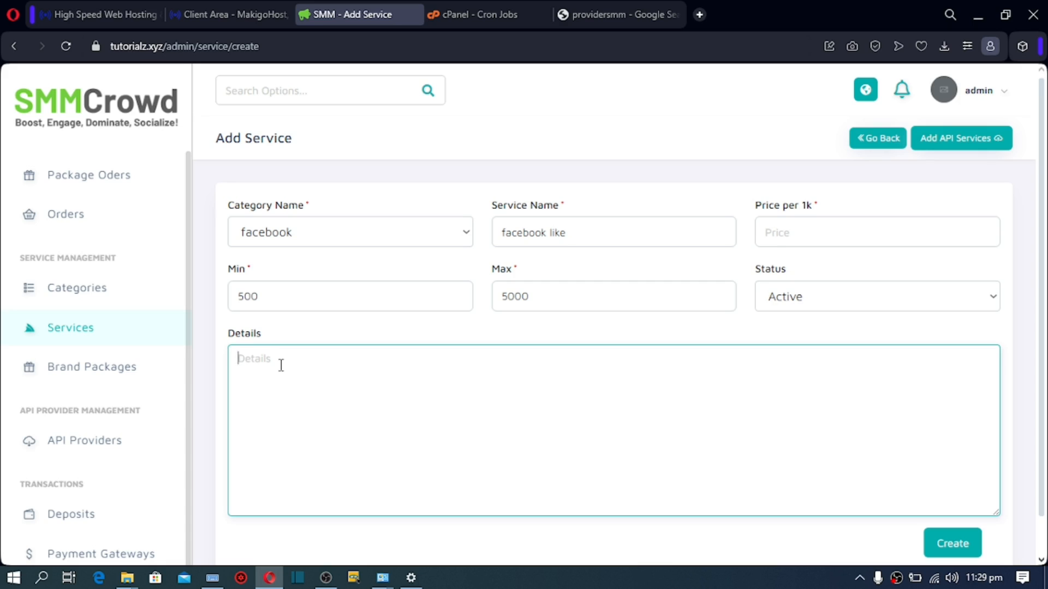
type("Testing")
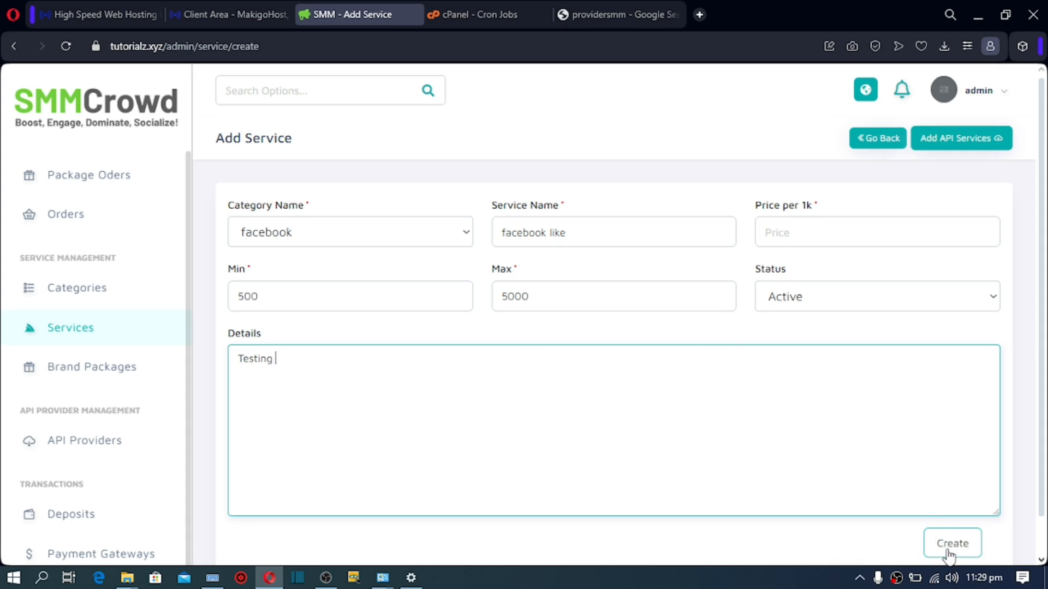
left_click(809, 232)
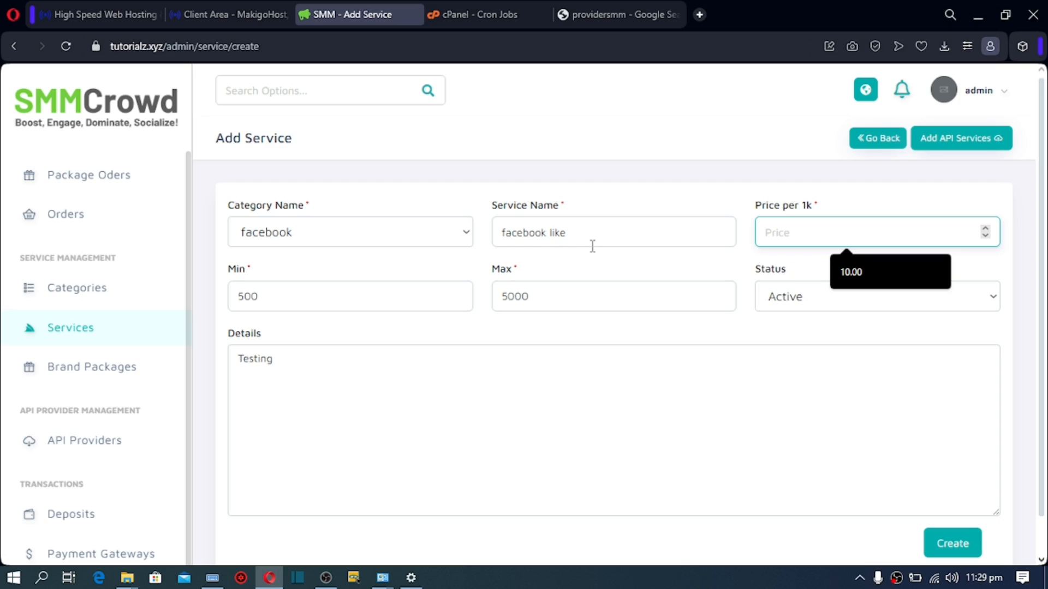
Step: Enter 20 as the service's price per 1k
type("20")
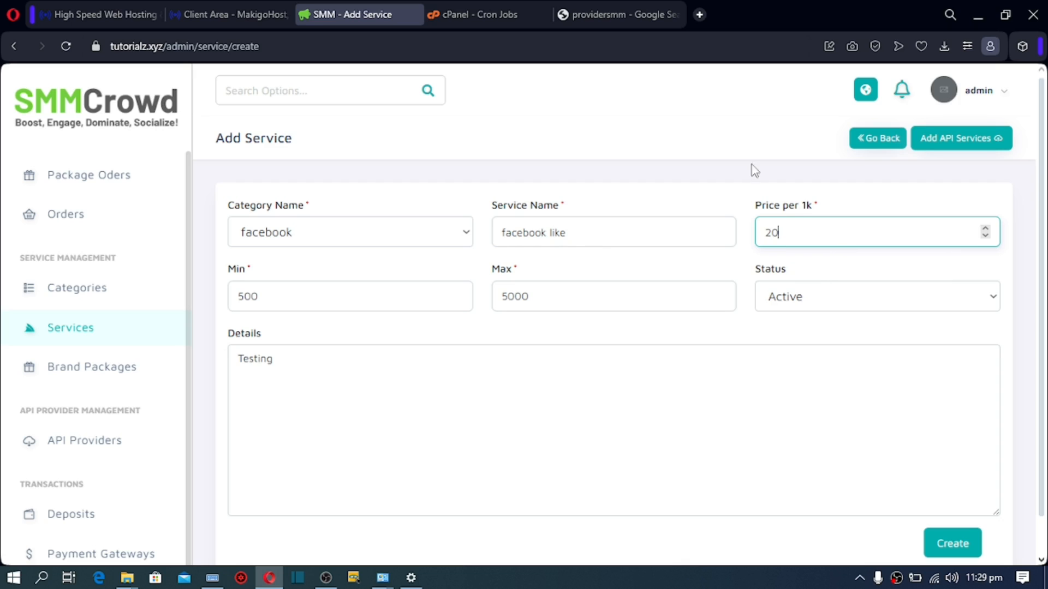
left_click_drag(790, 236, 766, 240)
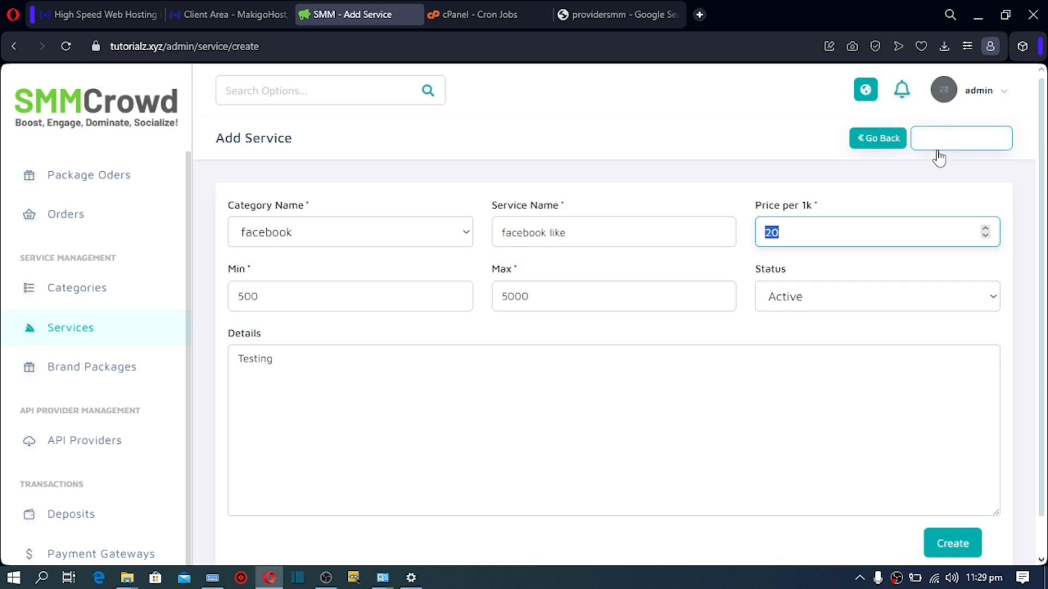
left_click(794, 233)
left_click_drag(794, 233, 761, 237)
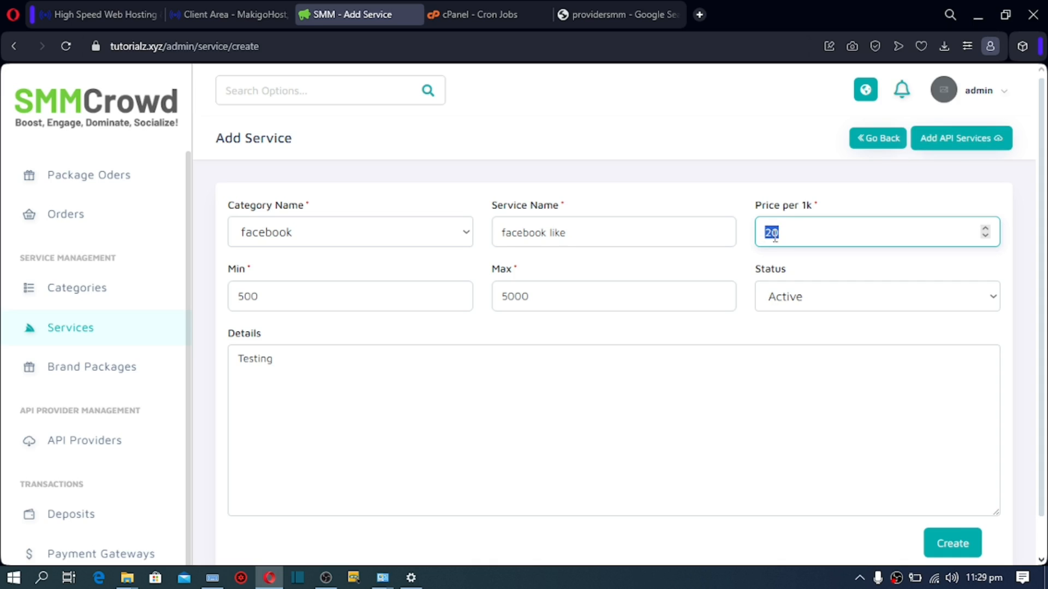
left_click(783, 233)
left_click_drag(783, 233, 752, 235)
left_click(779, 234)
left_click(778, 234)
Step: Create the 'facebook like' service, check its Manual provider row, then go to API Providers
left_click(952, 546)
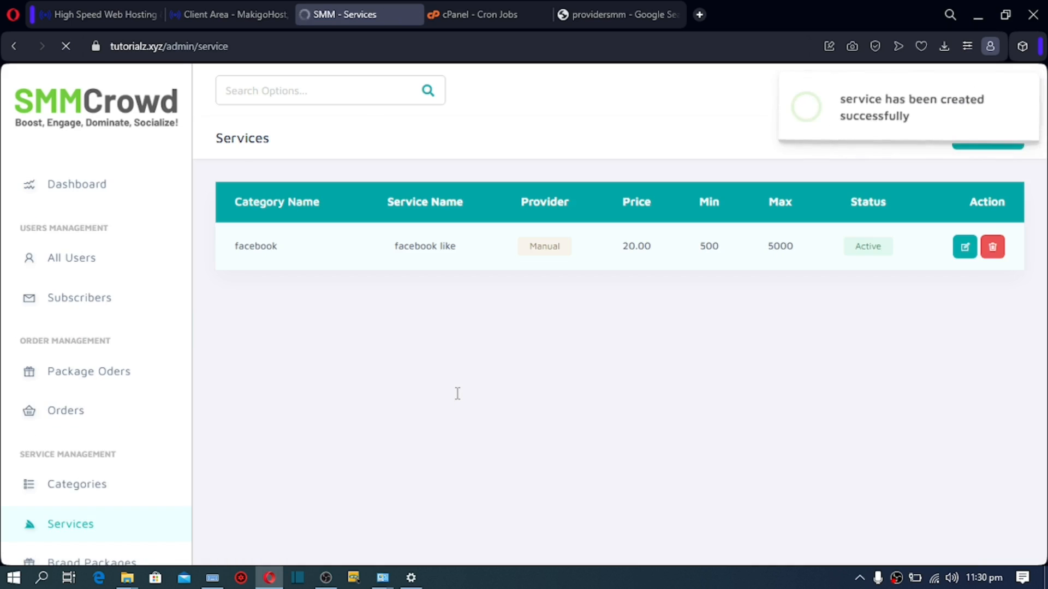
left_click_drag(527, 246, 572, 255)
left_click(550, 191)
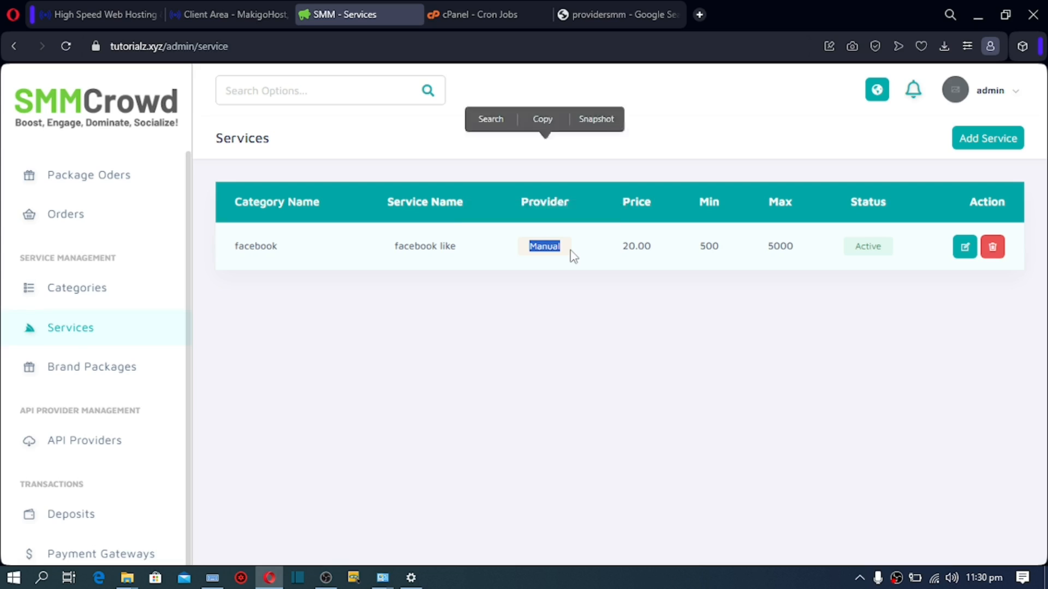
left_click(684, 117)
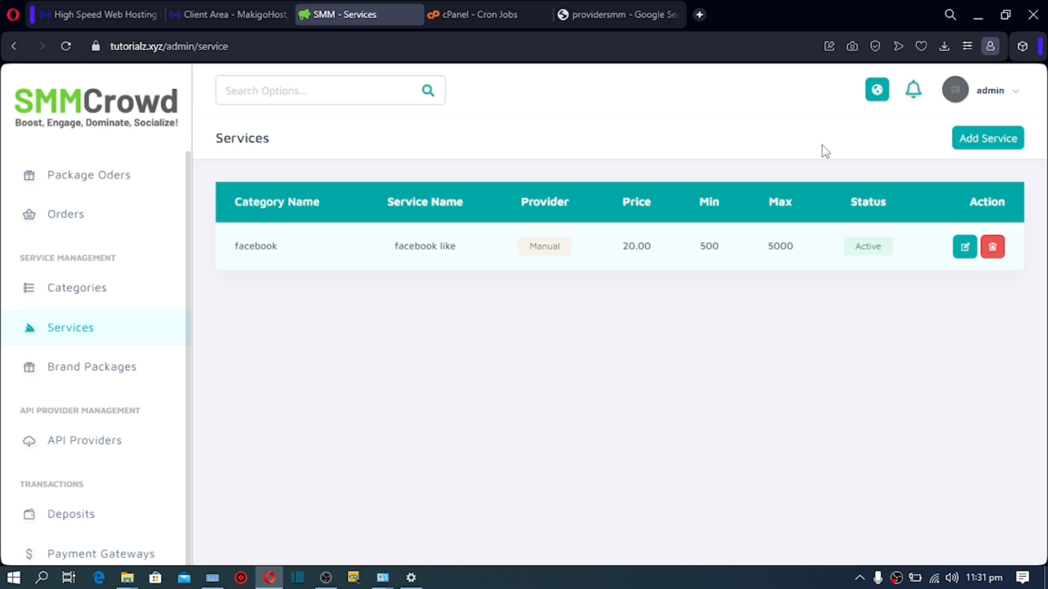
left_click(72, 452)
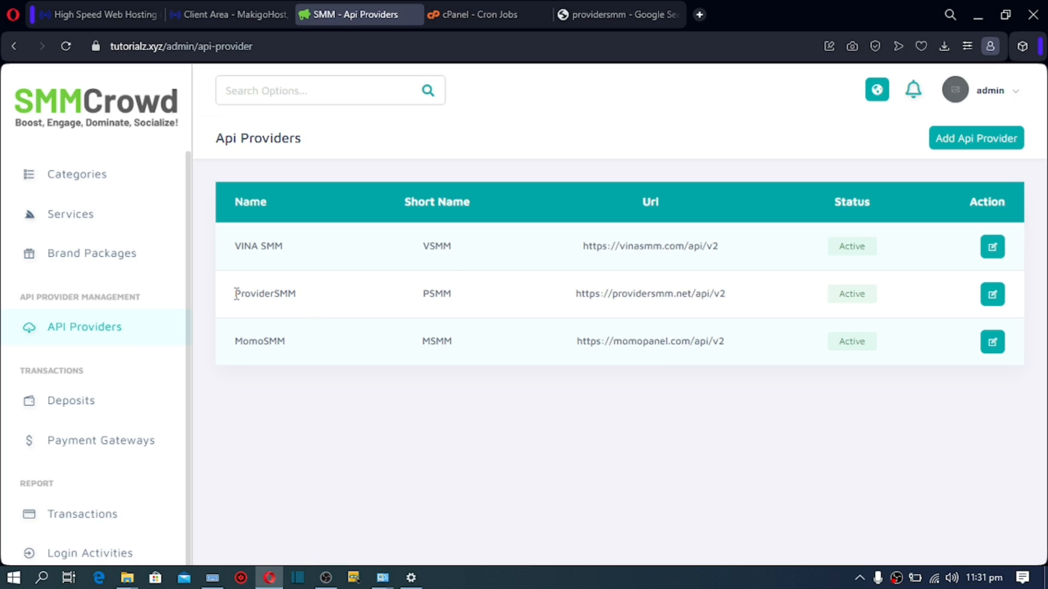
Step: Open providersmm.net from ProviderSMM's Url in a new tab via 'Go to web address'
left_click_drag(235, 294, 301, 300)
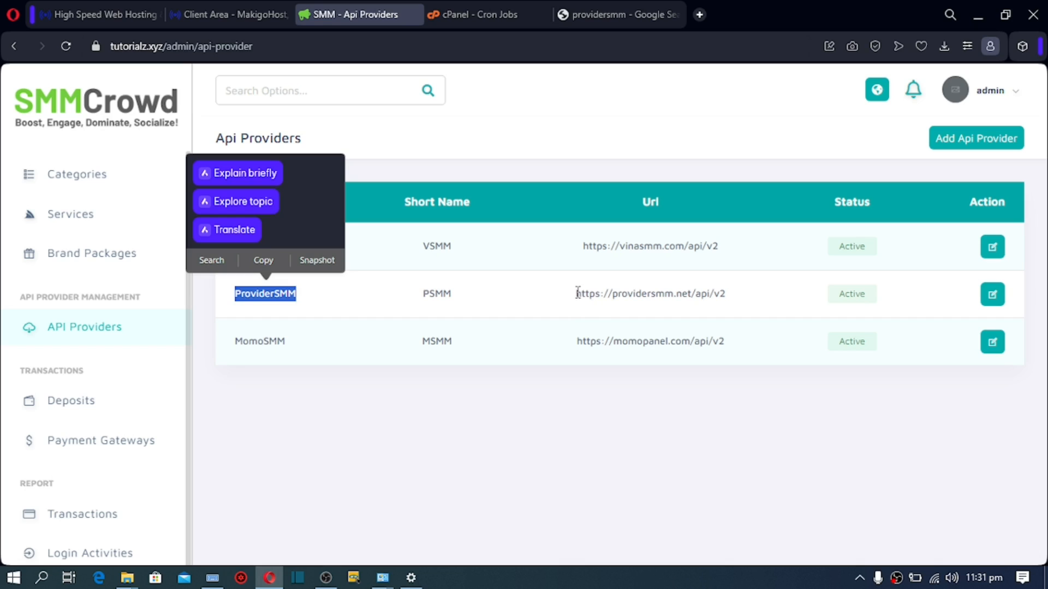
left_click_drag(577, 293, 692, 294)
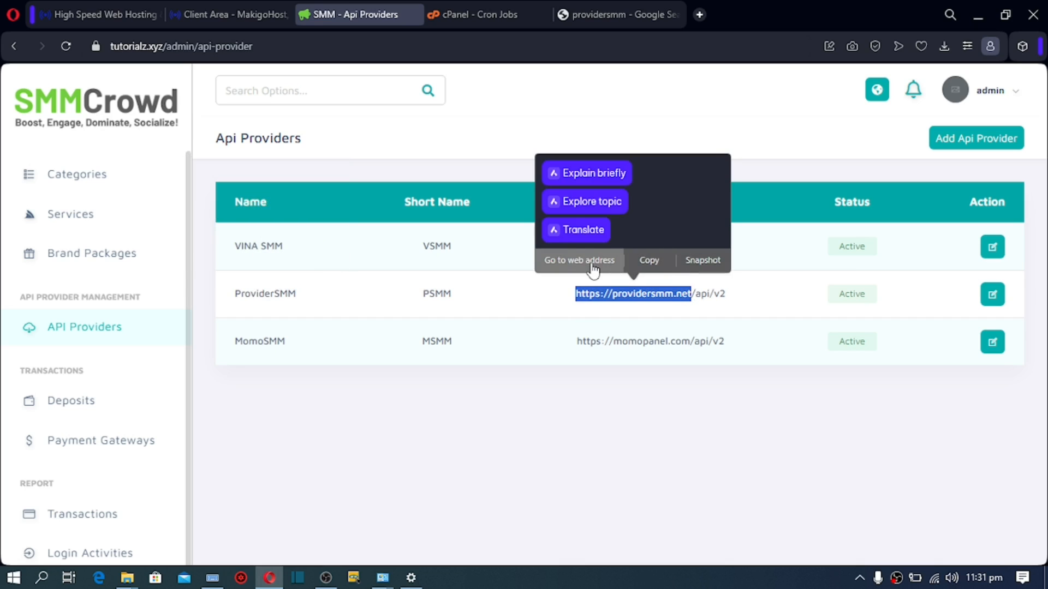
left_click(593, 265)
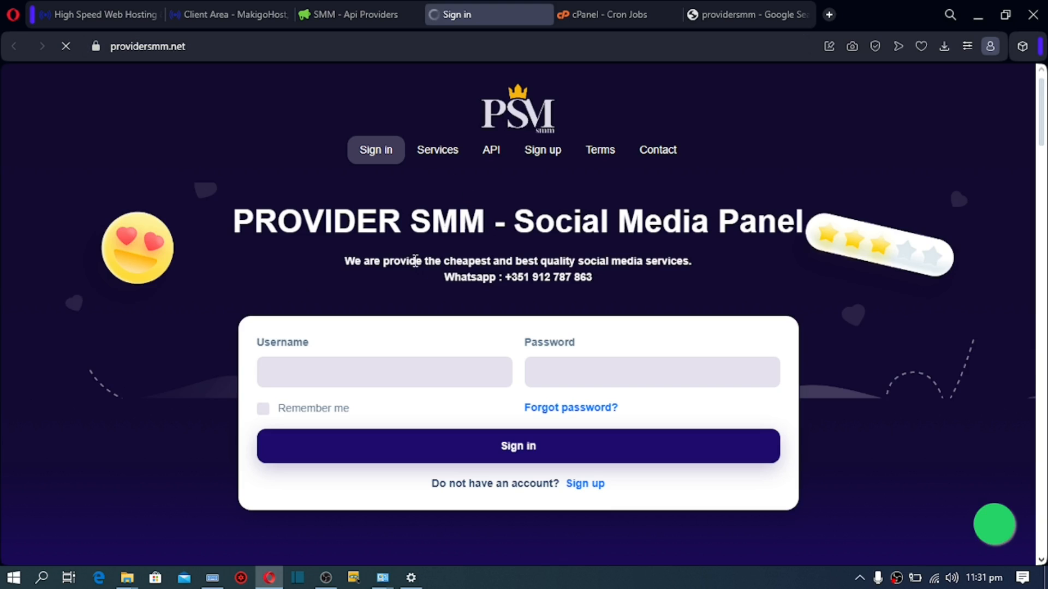
left_click(492, 152)
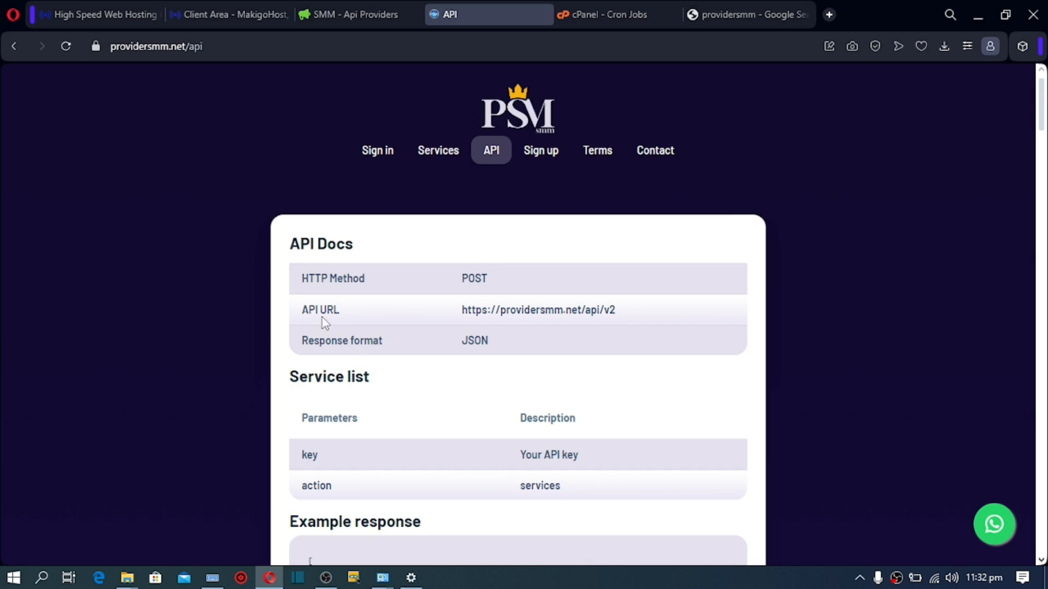
left_click_drag(463, 310, 644, 315)
left_click(567, 281)
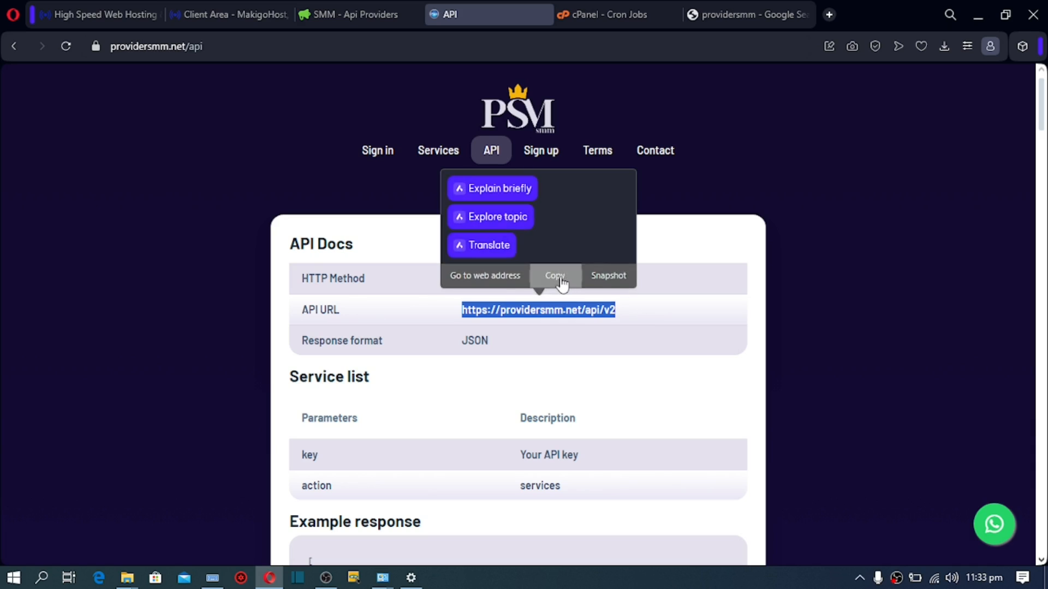
left_click(336, 9)
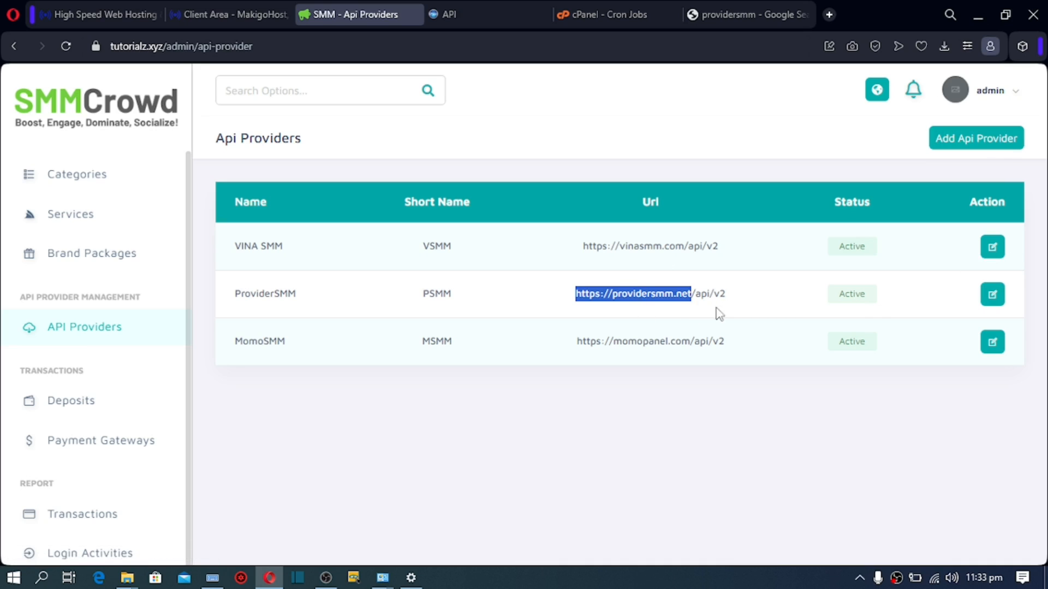
left_click(993, 297)
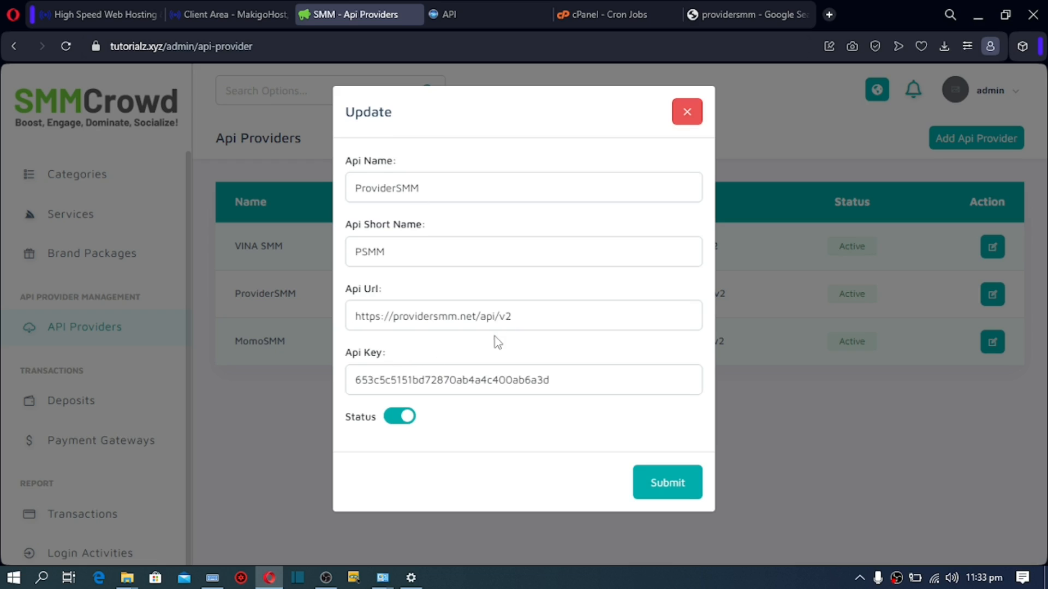
left_click_drag(511, 325, 344, 350)
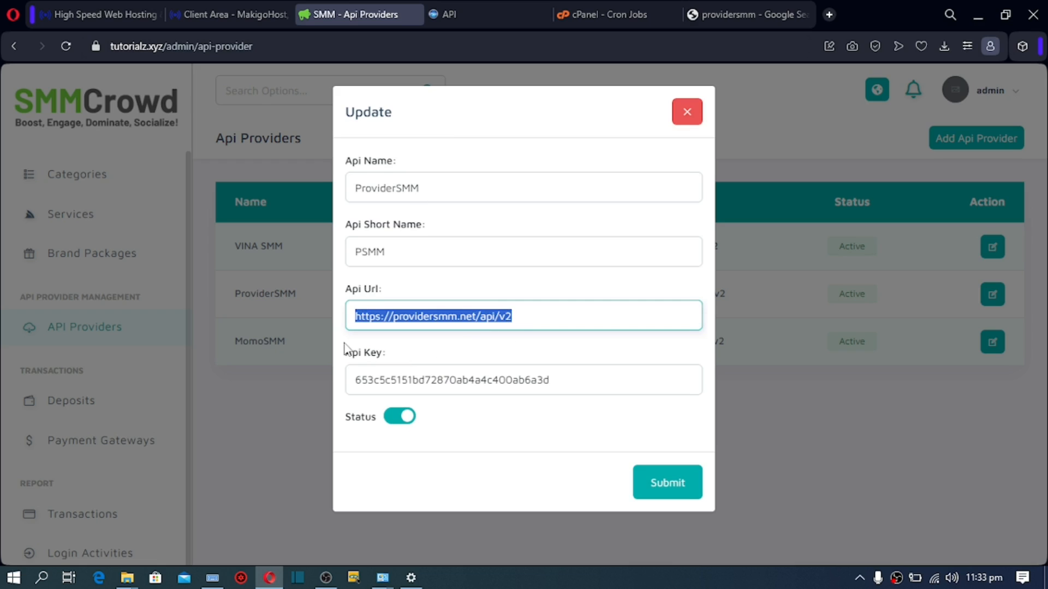
key("ctrl+v")
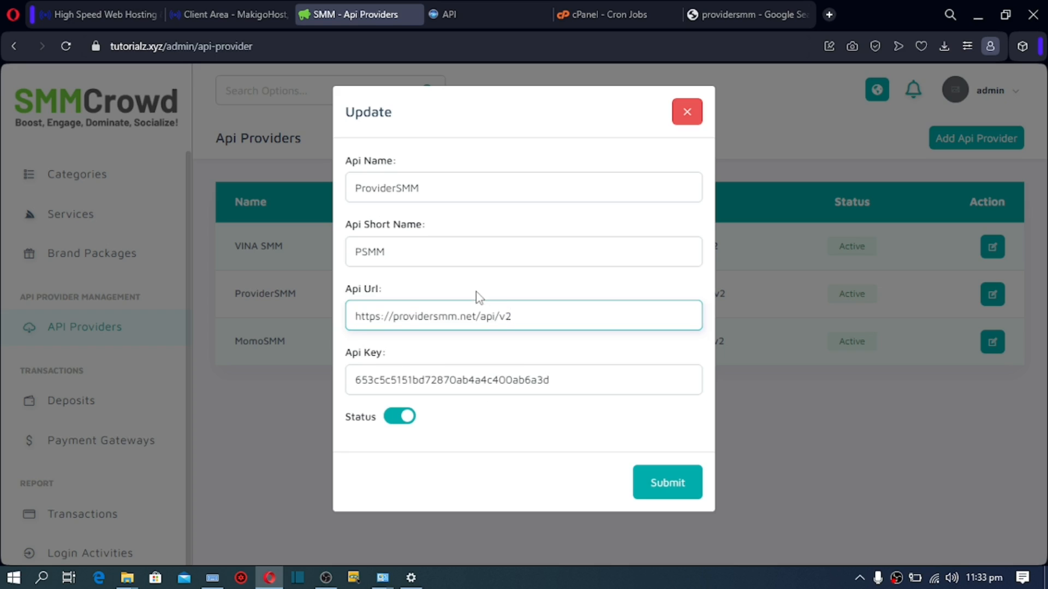
left_click(499, 12)
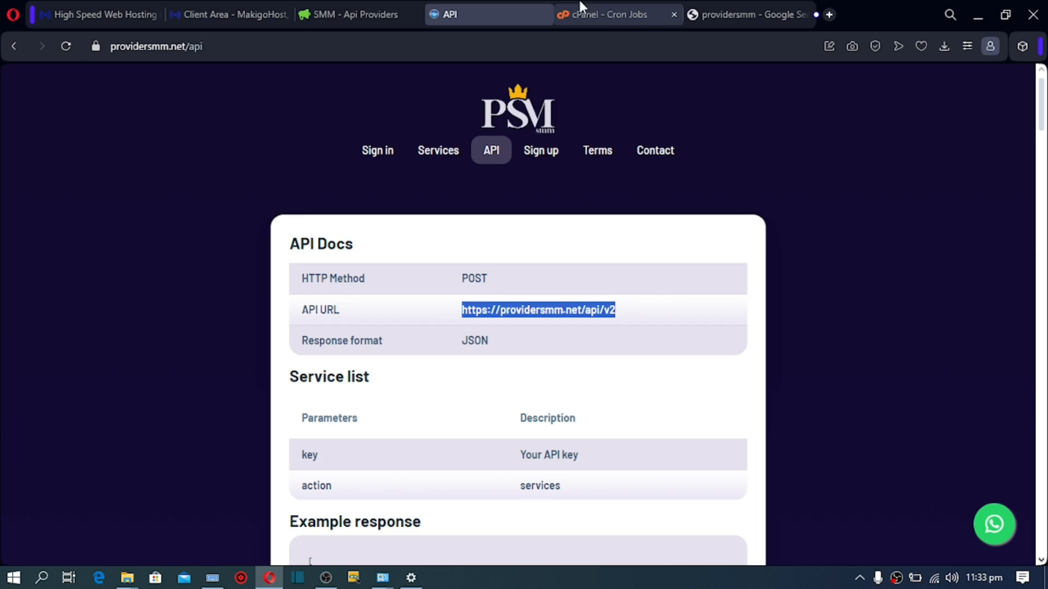
Step: Check ProviderSMM's Api Key, close the edit form unsaved, and return to the API docs
left_click(352, 8)
left_click(552, 382)
left_click_drag(552, 382, 346, 377)
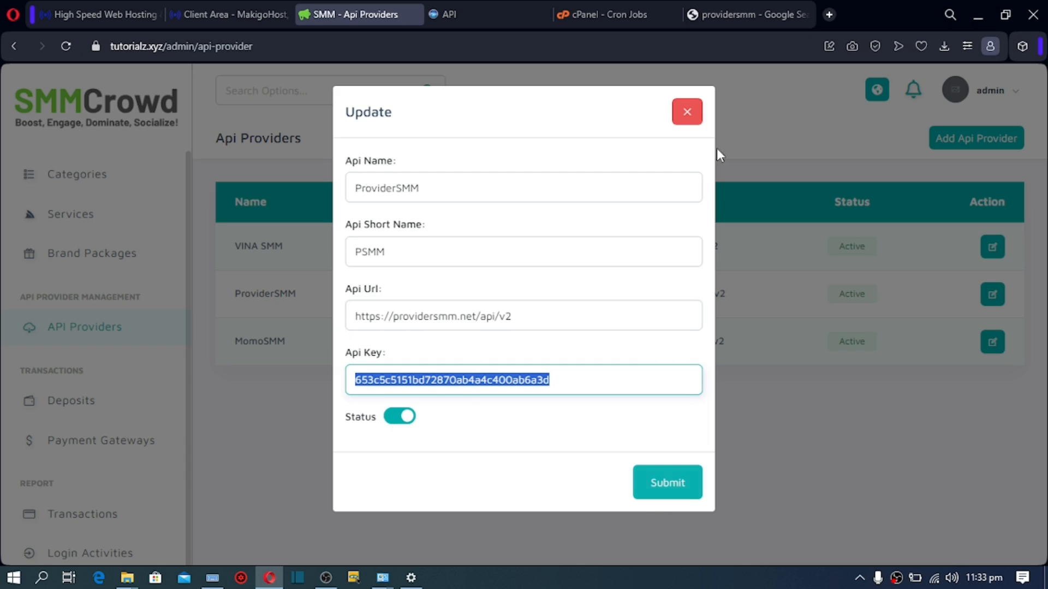
left_click(686, 112)
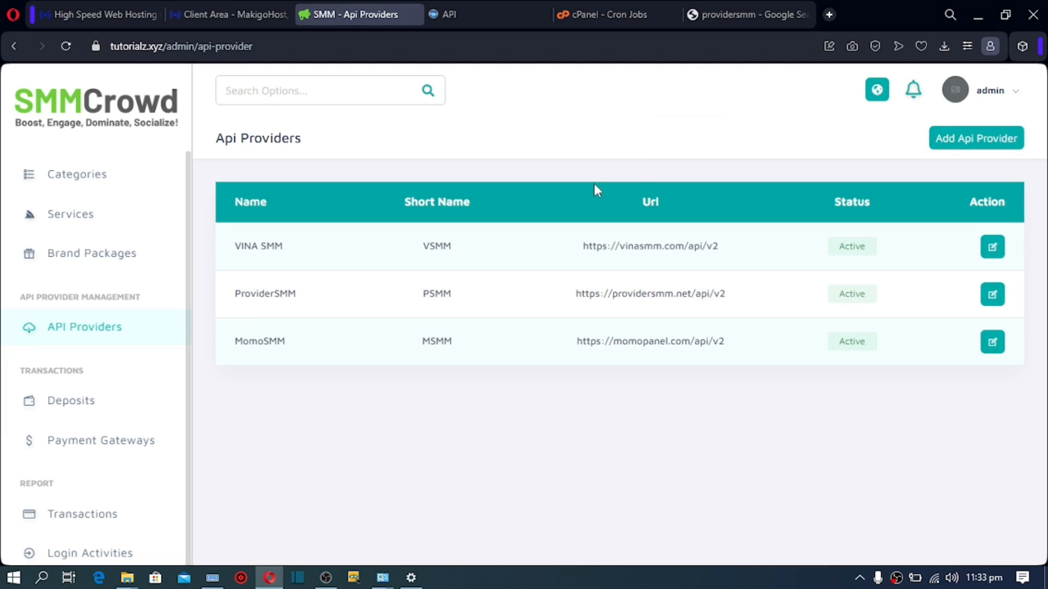
left_click(477, 4)
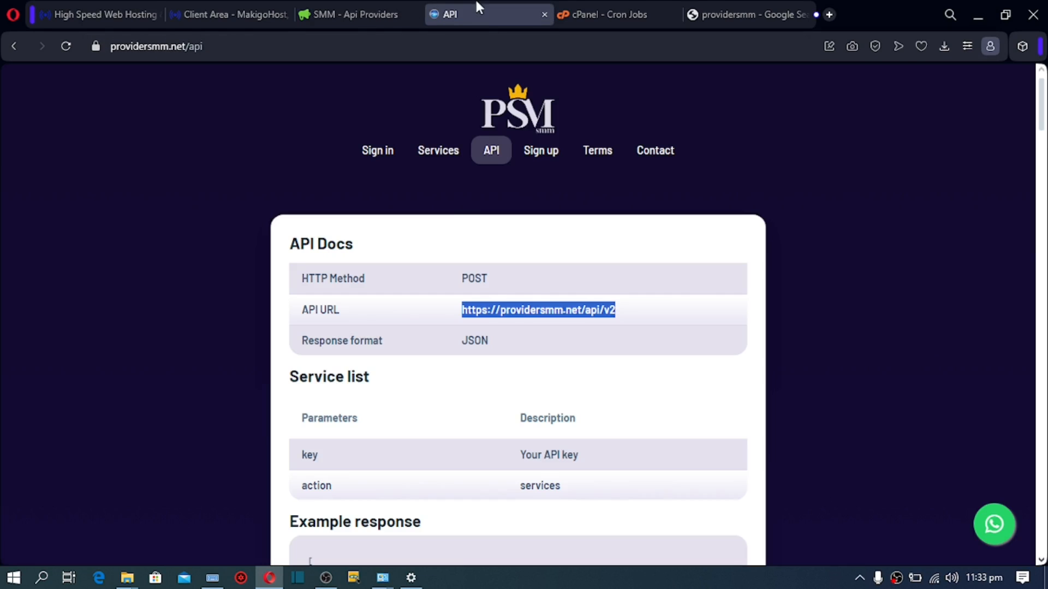
Step: Browse the provider's Services list, check the $0.43 rate for service 719, and scroll back up
left_click(437, 153)
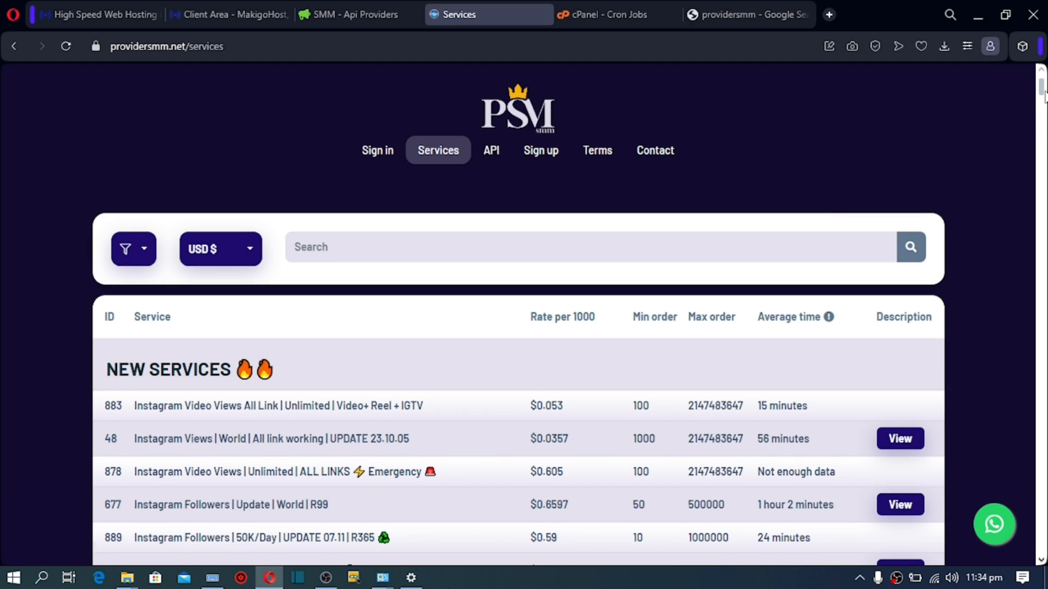
scroll(1043, 94, "down", 2)
scroll(1044, 94, "down", 1)
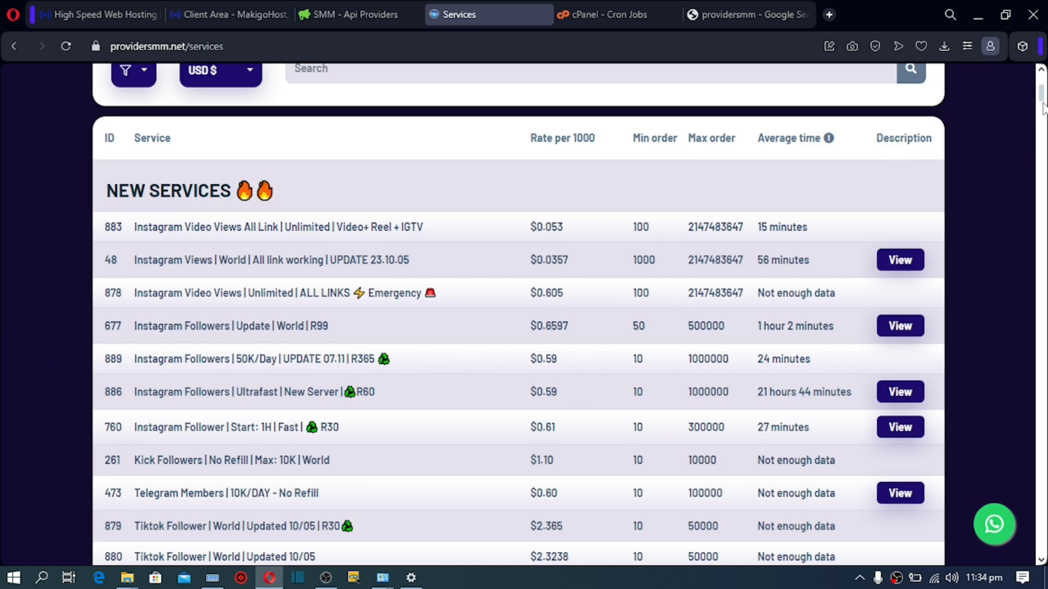
left_click_drag(1042, 97, 1045, 145)
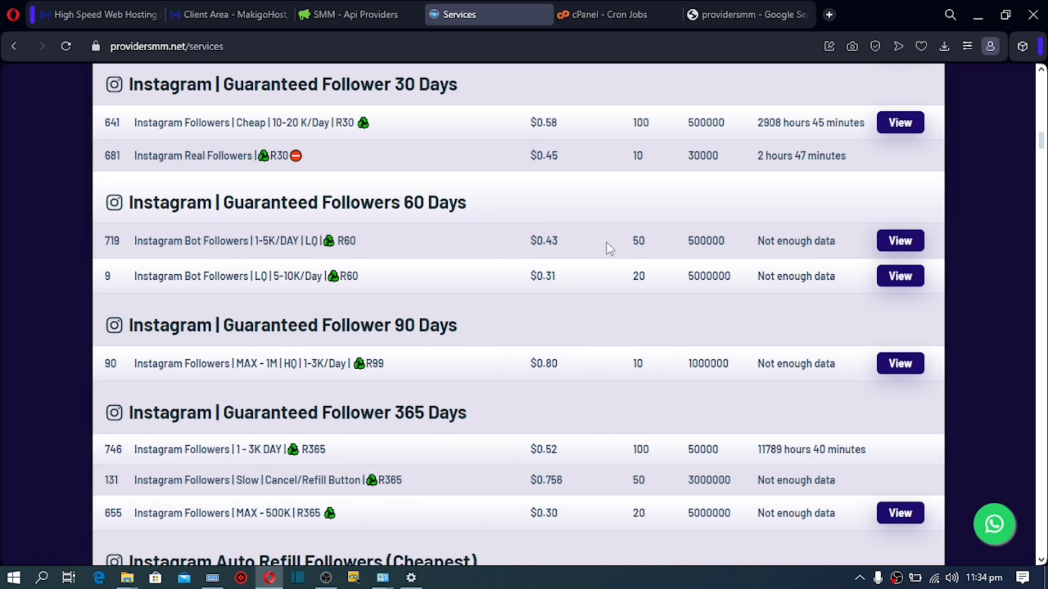
left_click_drag(562, 240, 502, 251)
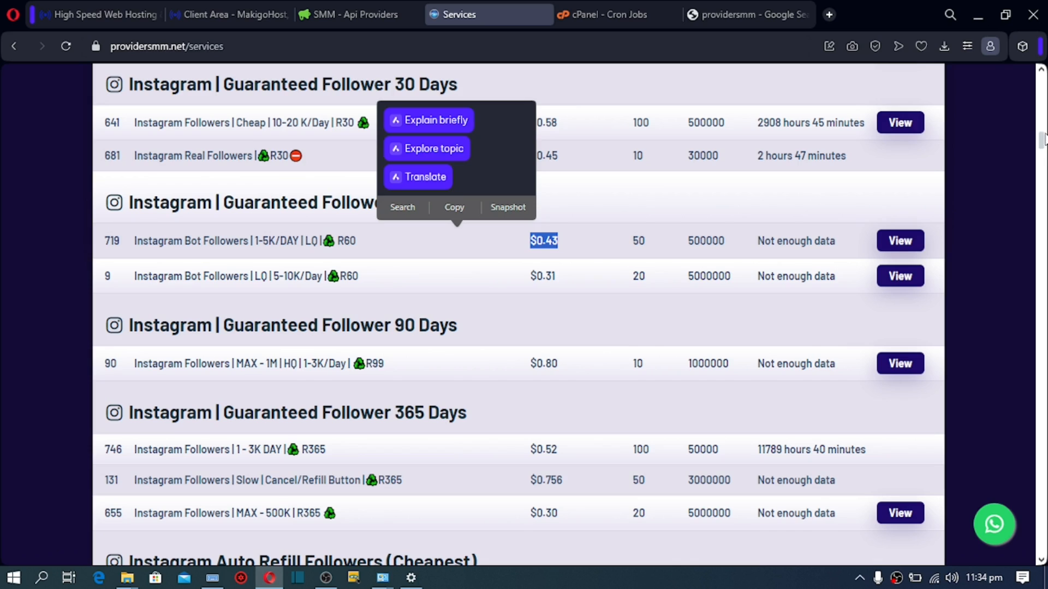
left_click_drag(1042, 142, 1041, 88)
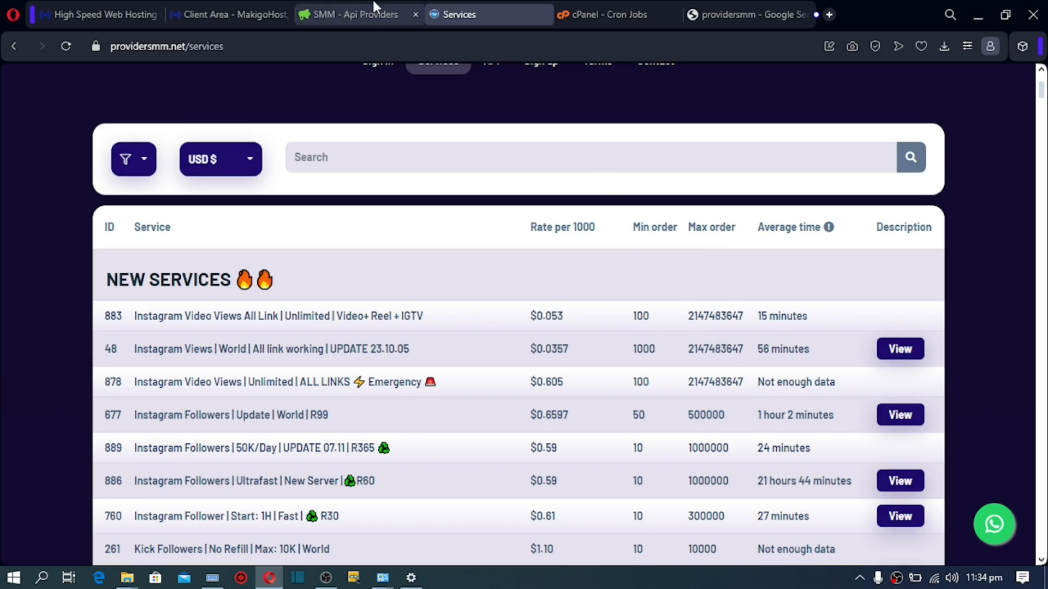
Step: Open a fresh Add Service form in the admin panel and show the Add API Services provider list
left_click(345, 14)
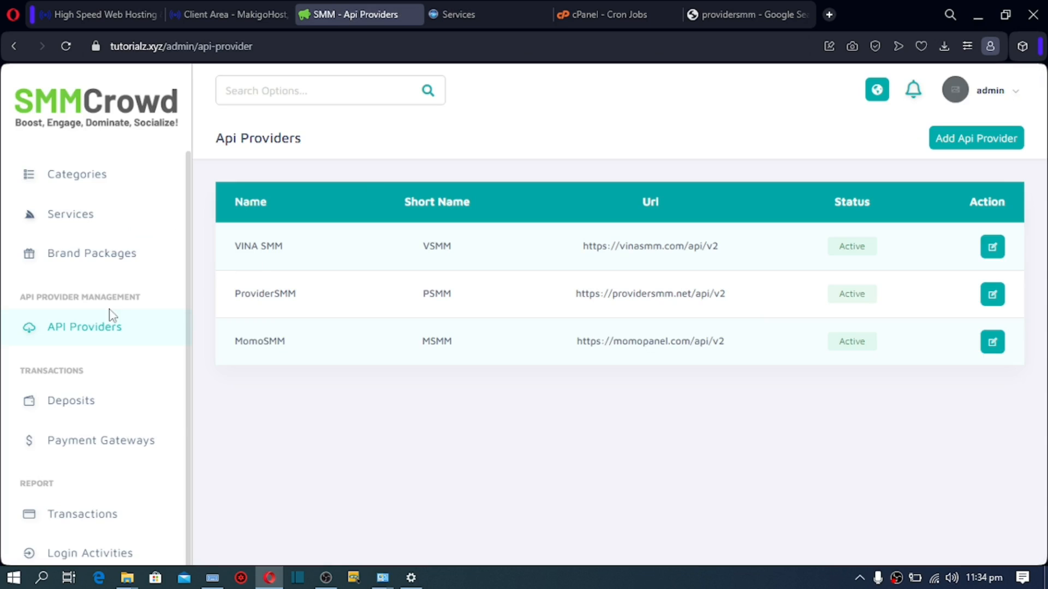
left_click(69, 217)
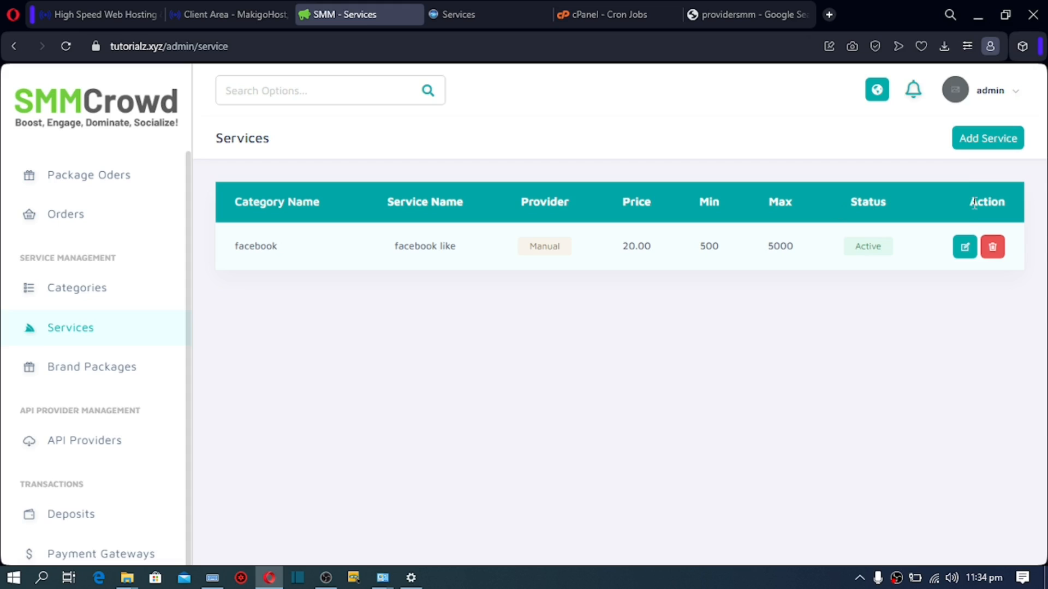
left_click(978, 143)
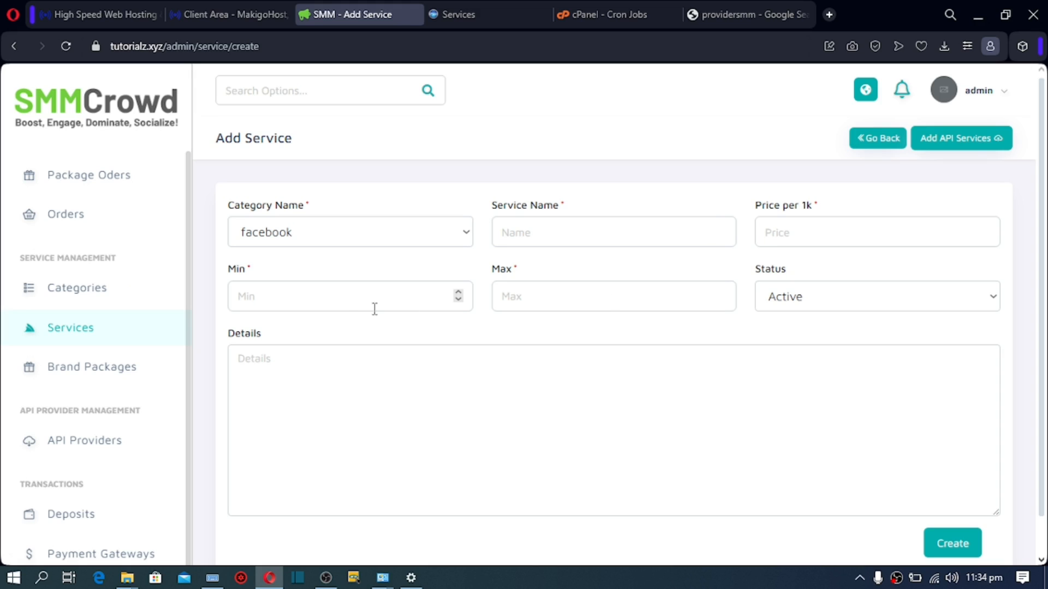
left_click(341, 302)
left_click(521, 297)
left_click(300, 297)
left_click(527, 305)
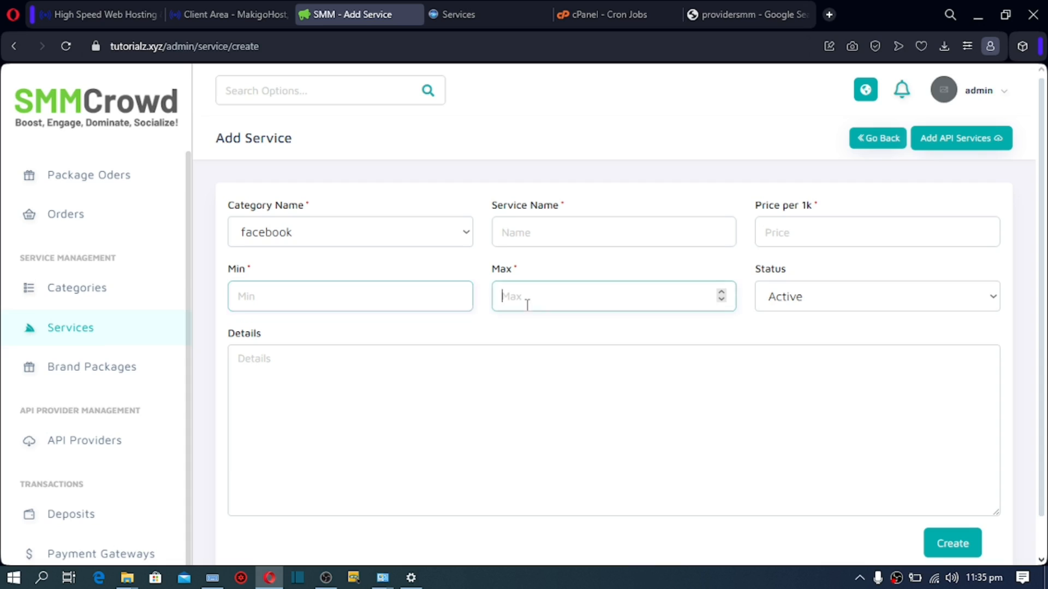
left_click(309, 288)
left_click(287, 358)
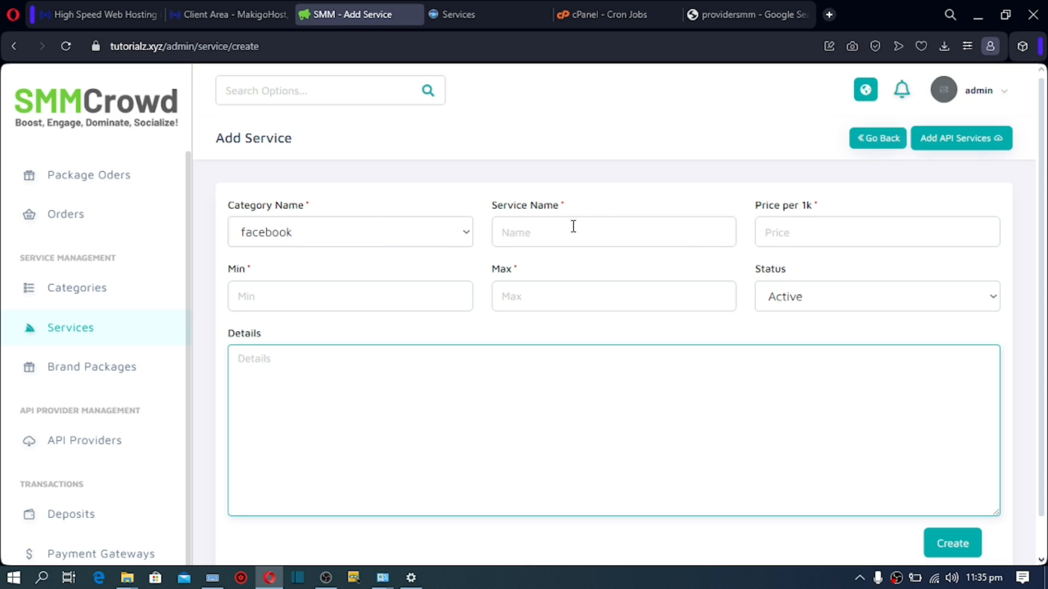
left_click(972, 143)
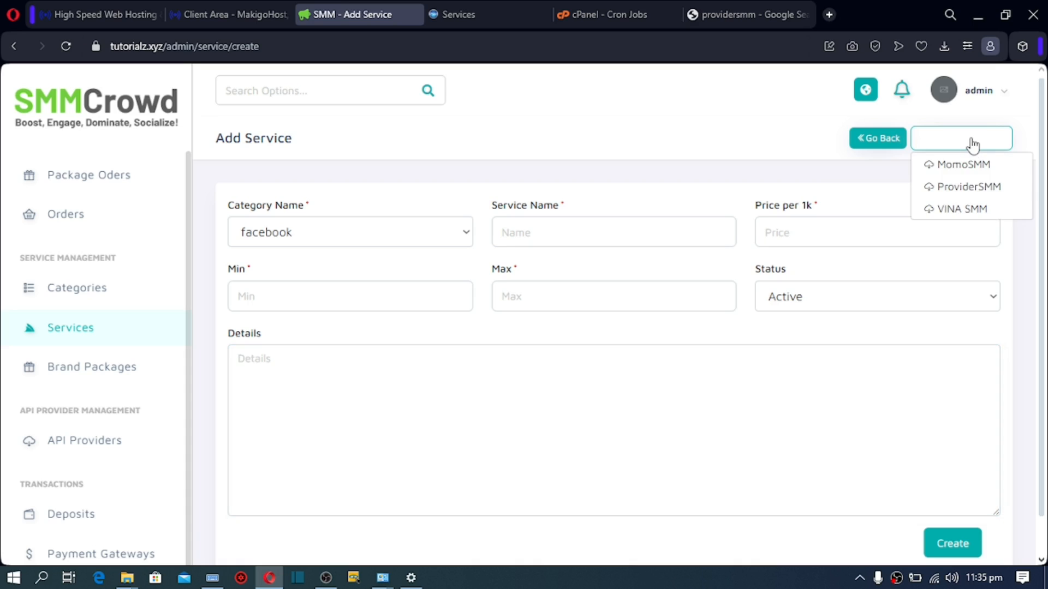
Step: Import ProviderSMM's 'Instagram Follower | Start: 1H | Fast' service into the form
left_click(967, 188)
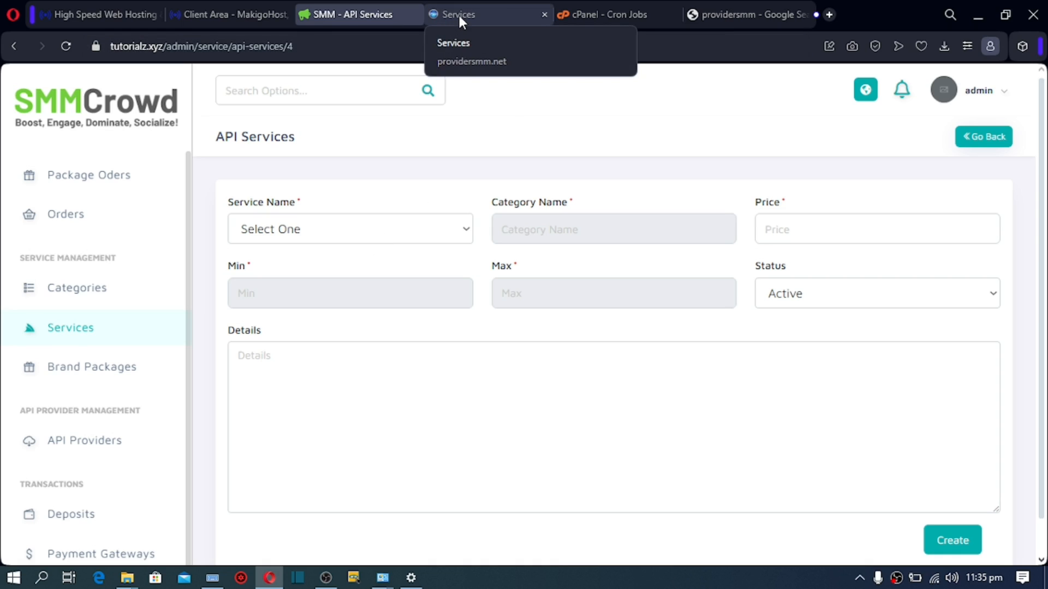
left_click(345, 230)
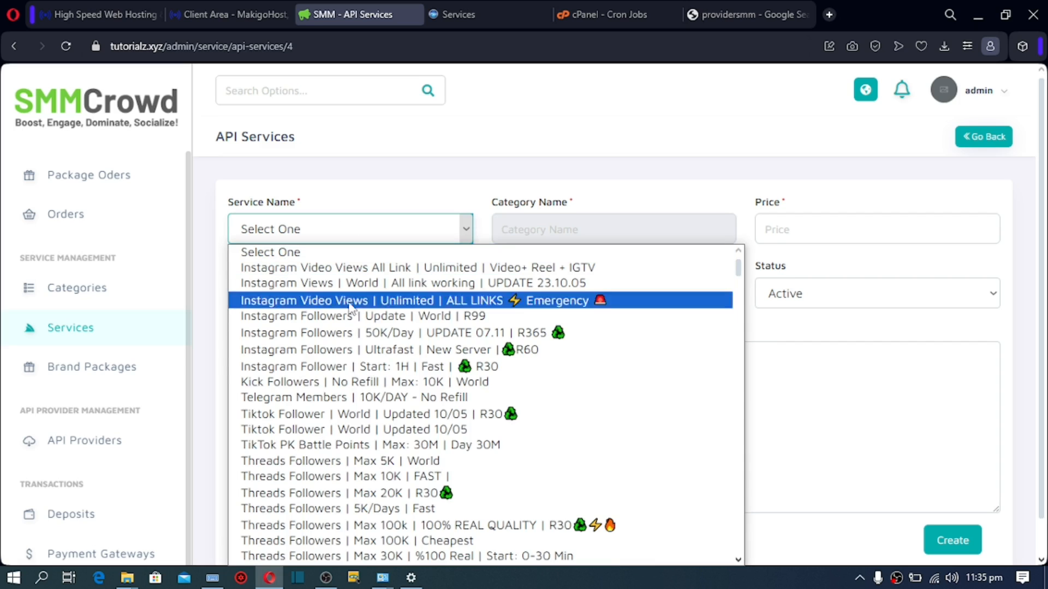
left_click(354, 371)
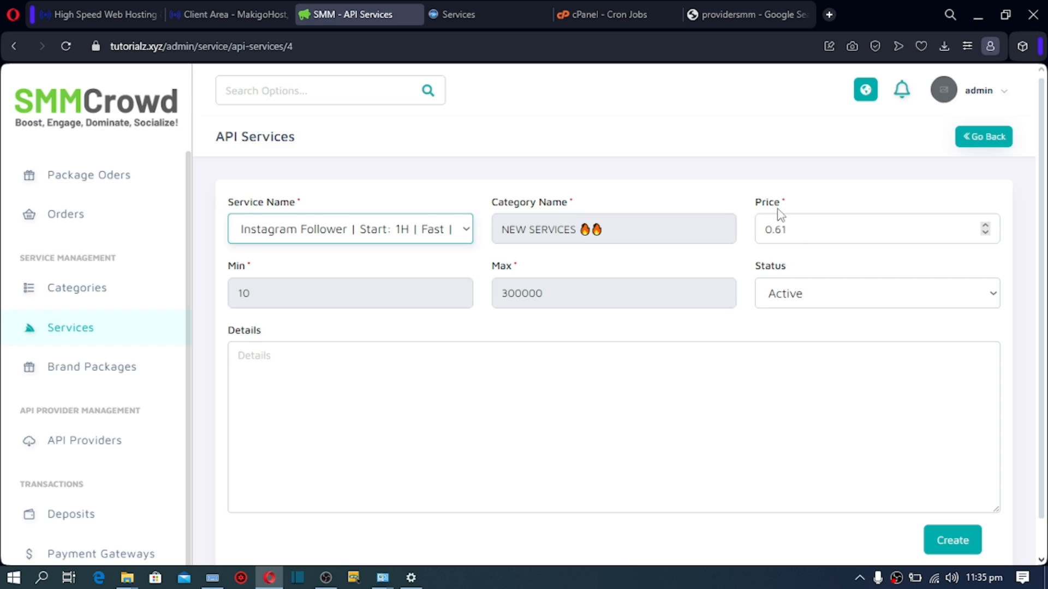
Step: Change its price from 0.61 to 10, add details 'h', and create the service
left_click_drag(791, 232, 763, 235)
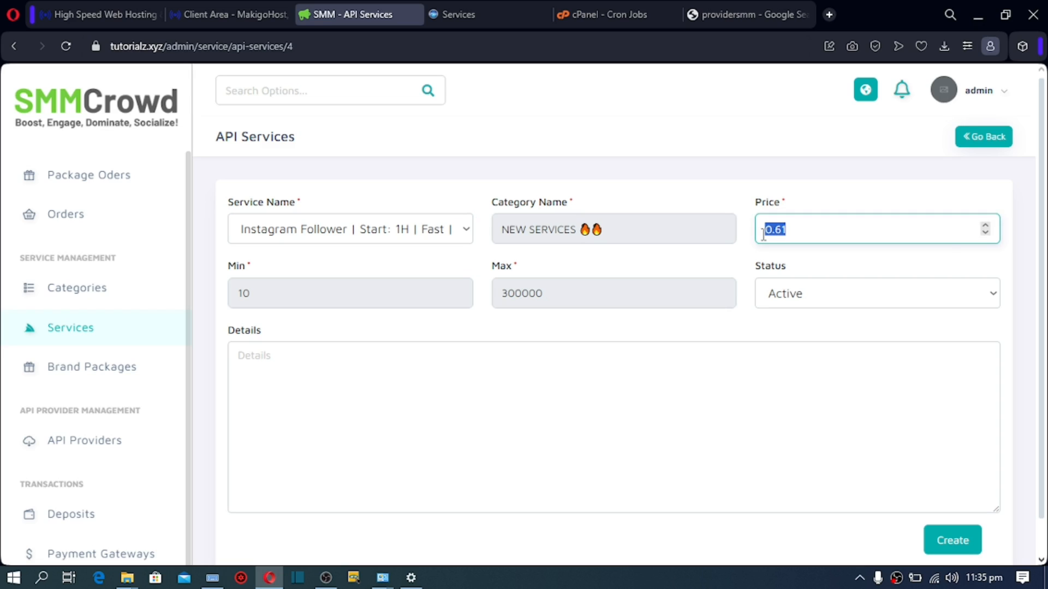
type("1")
left_click(796, 192)
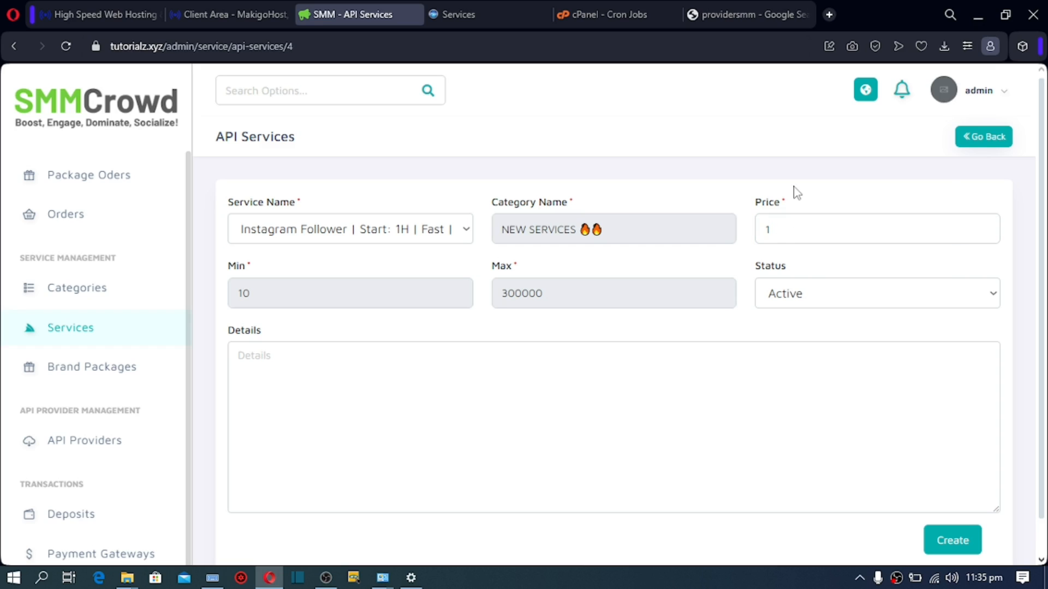
left_click_drag(779, 229, 763, 235)
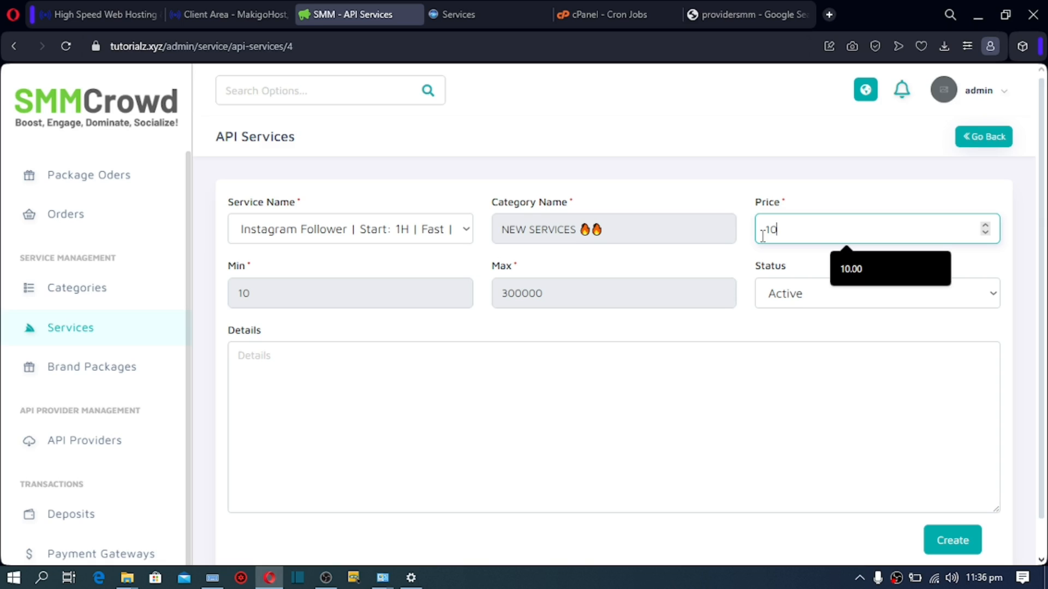
type("10")
left_click(460, 369)
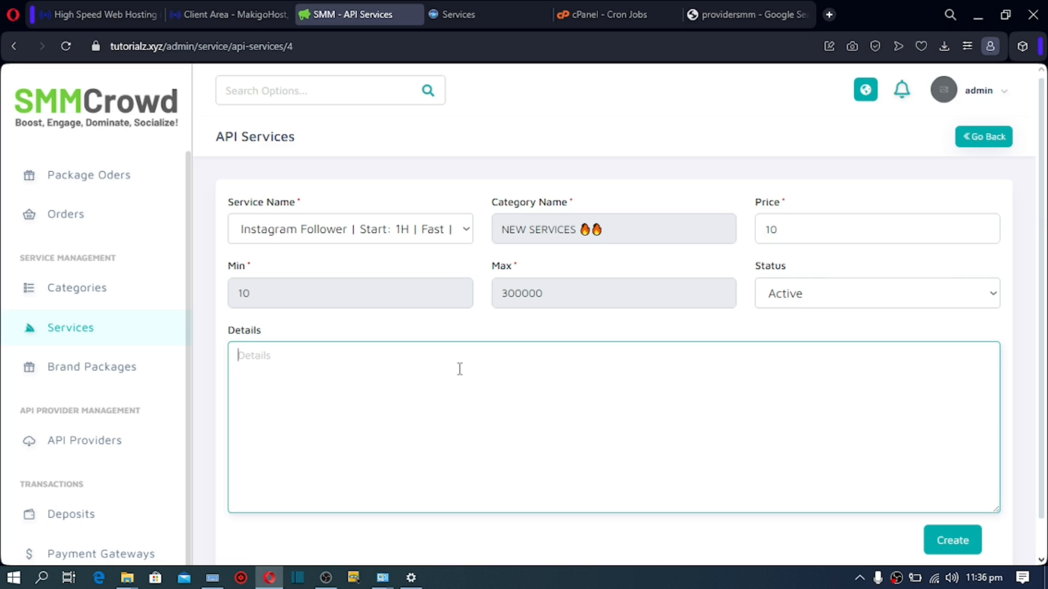
type("here")
left_click(953, 542)
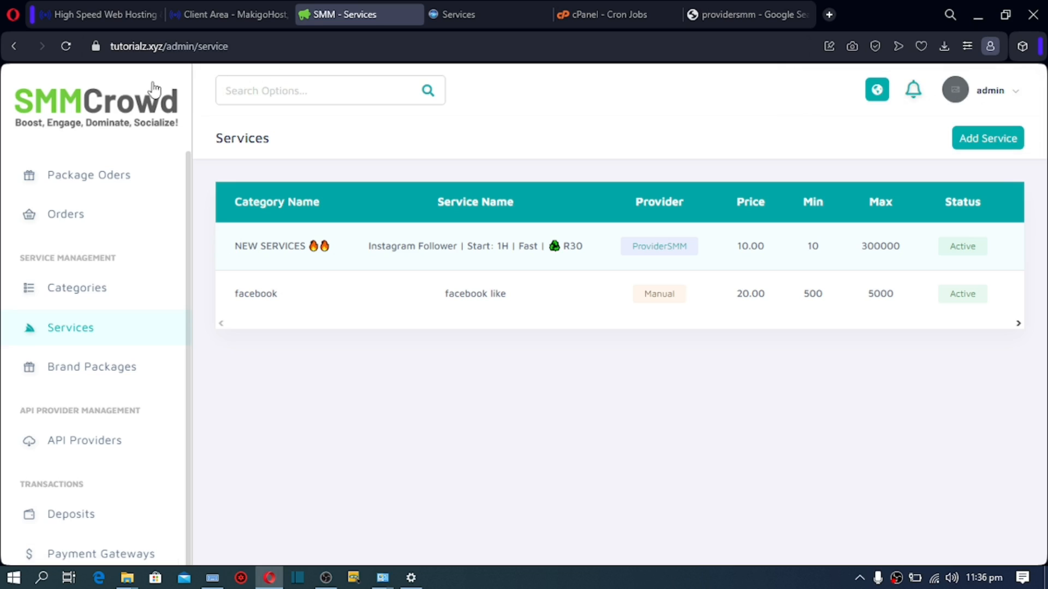
Step: Duplicate the admin tab, strip admin/service from the URL, and open the public Services page
left_click_drag(229, 47, 169, 55)
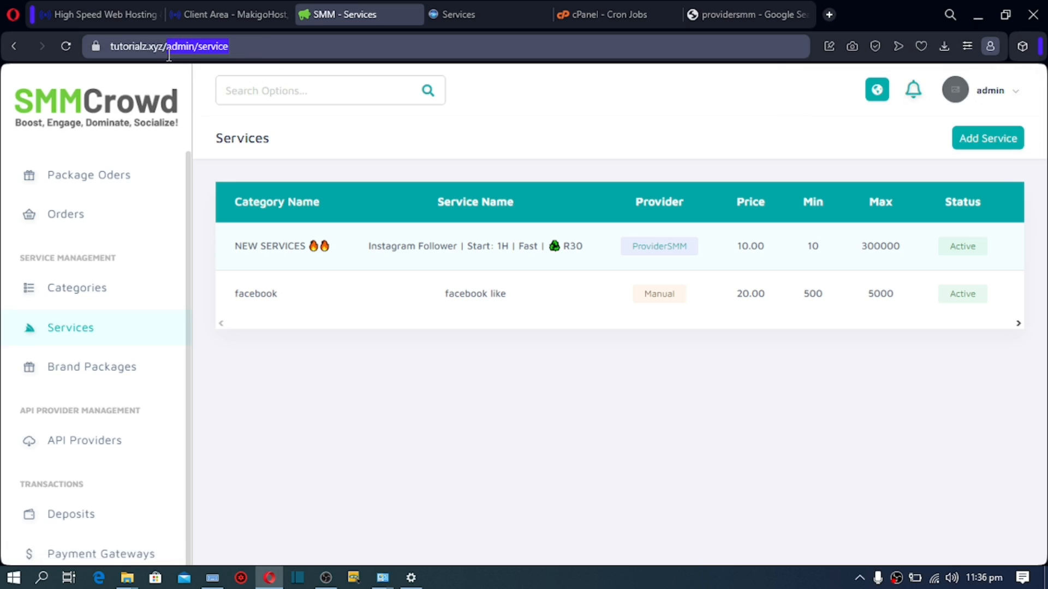
right_click(375, 14)
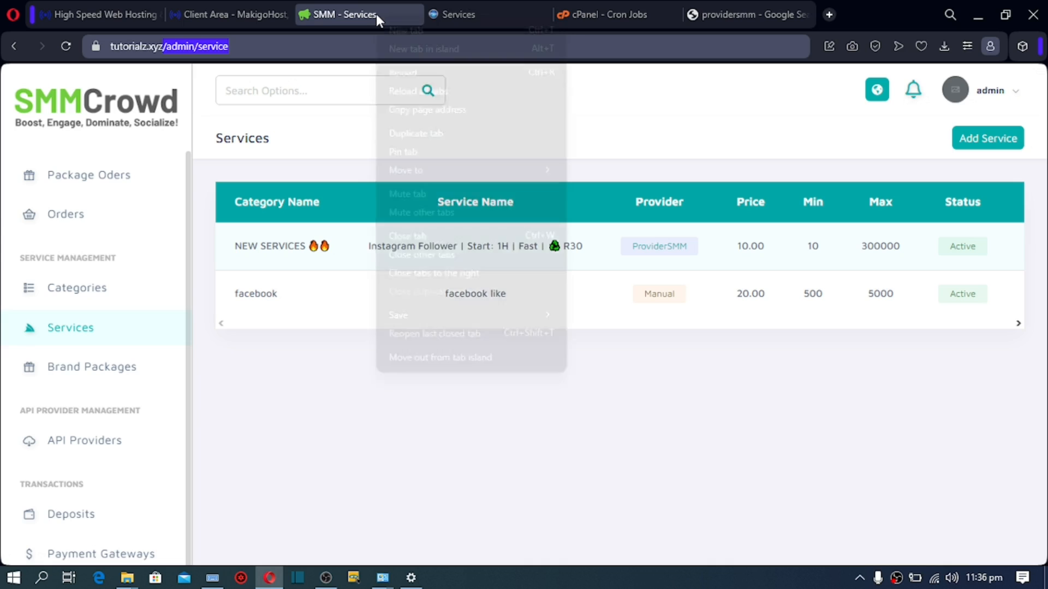
left_click(405, 129)
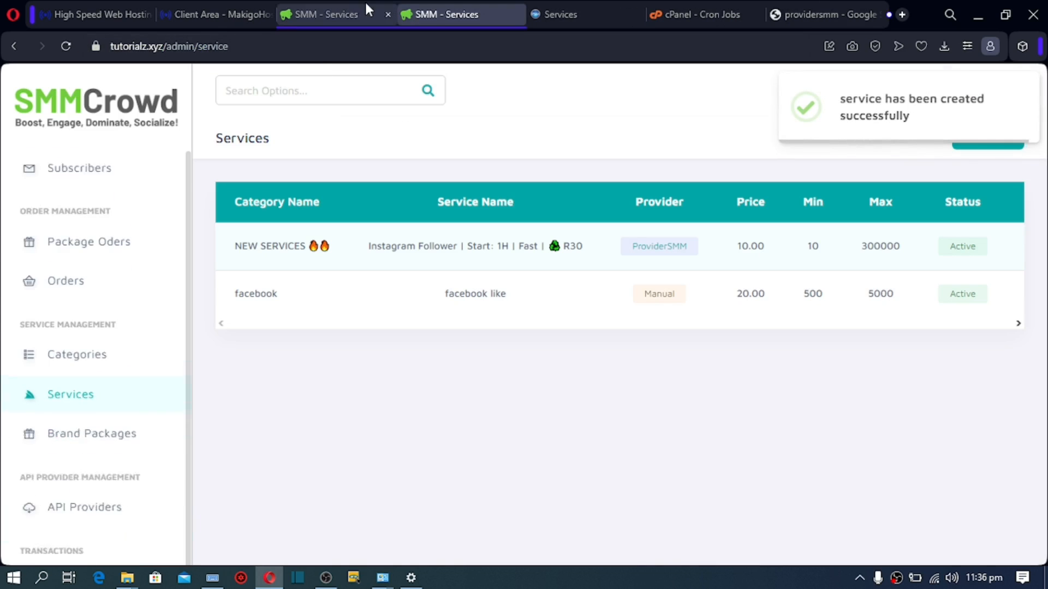
left_click_drag(229, 48, 167, 55)
key("BackSpace")
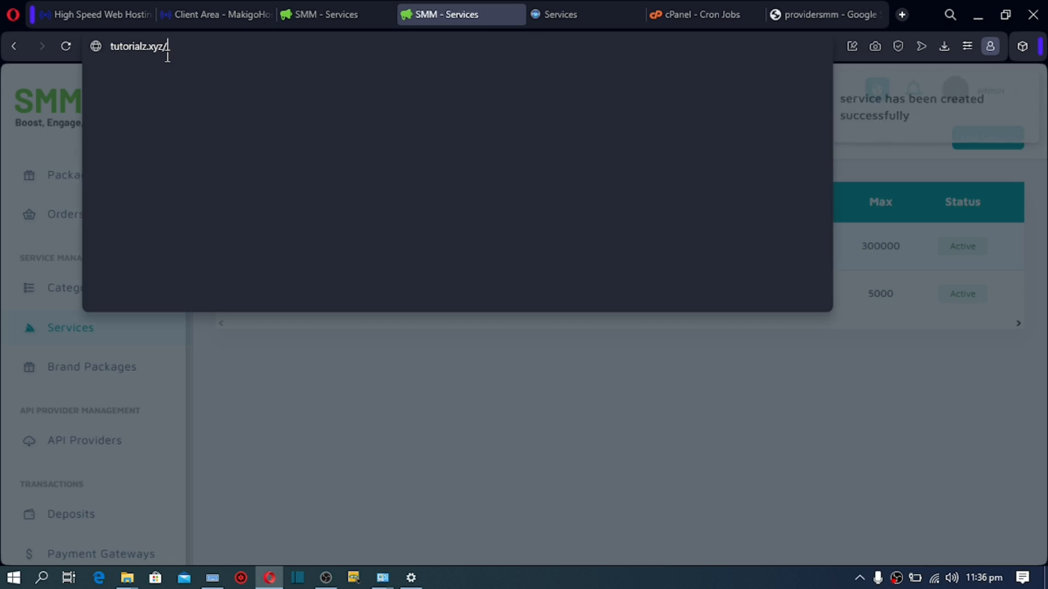
key("Return")
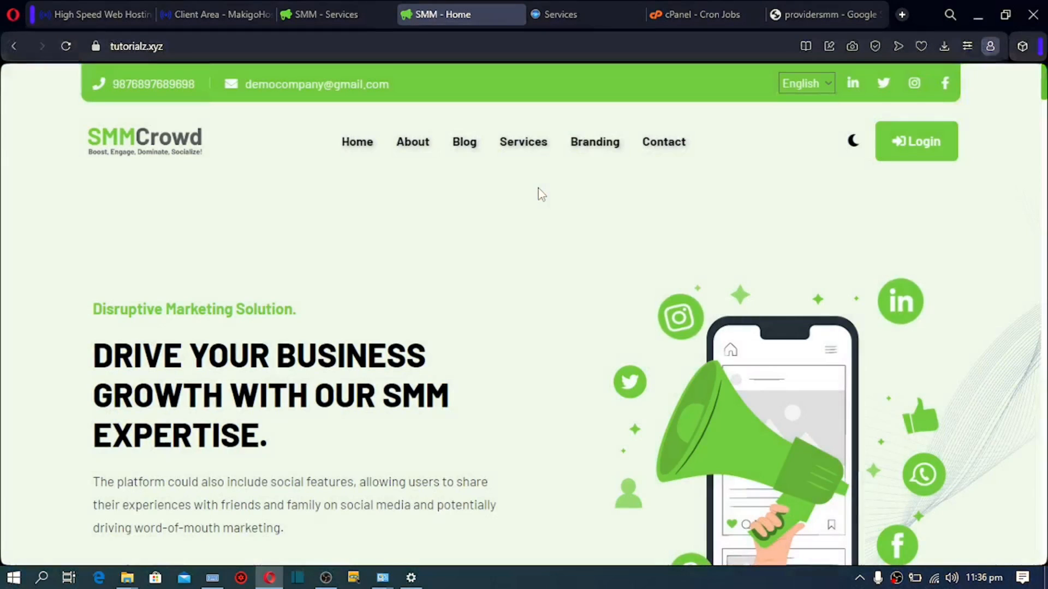
left_click(522, 147)
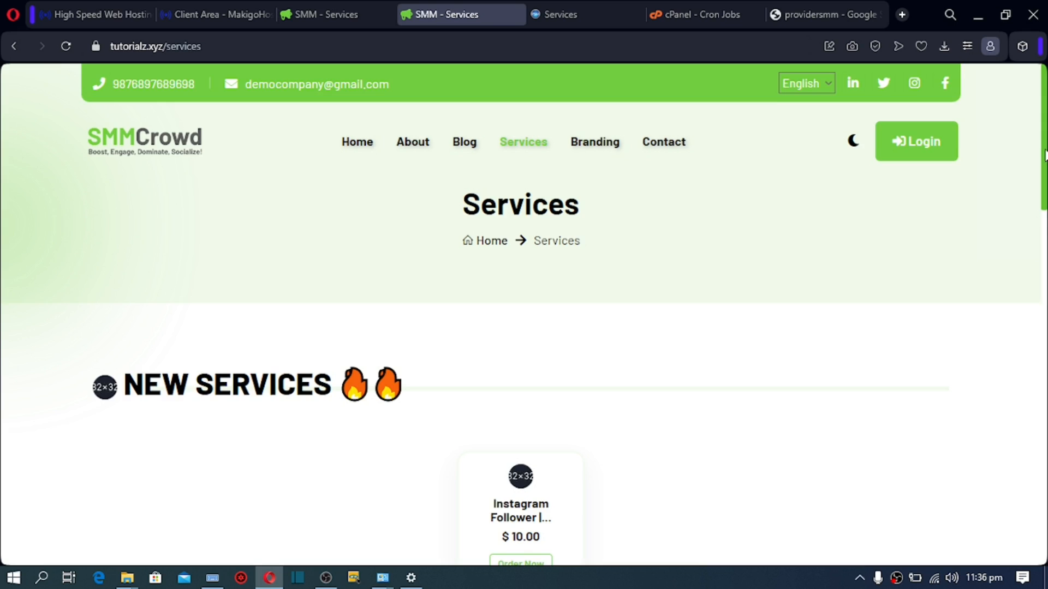
Step: Scroll the public Services list for the $10.00 Instagram Follower service, then return to the provider's services tab
left_click_drag(1044, 155, 1044, 218)
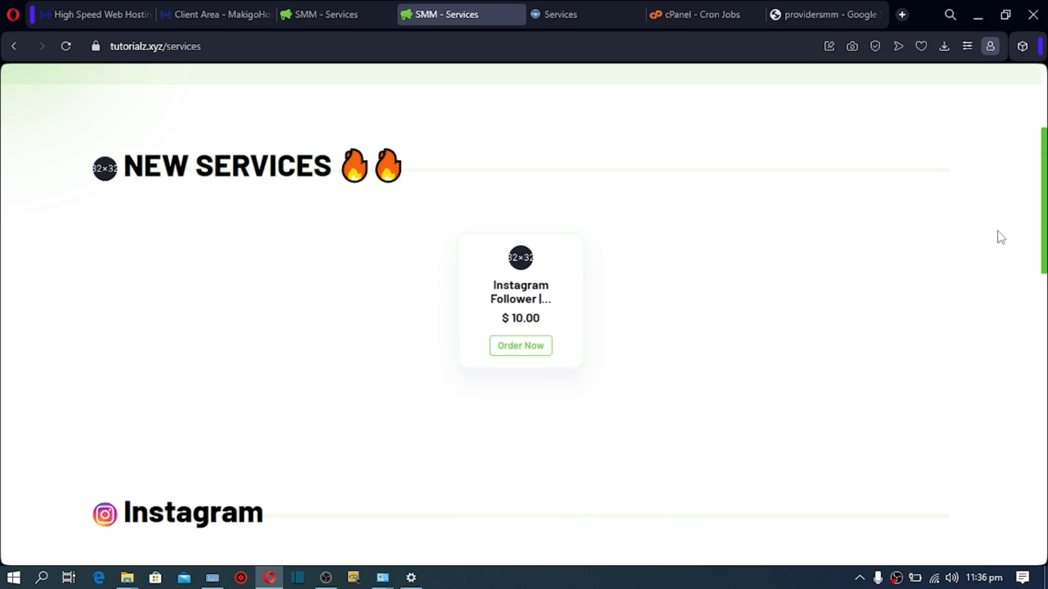
scroll(999, 233, "down", 8)
scroll(523, 315, "down", 2)
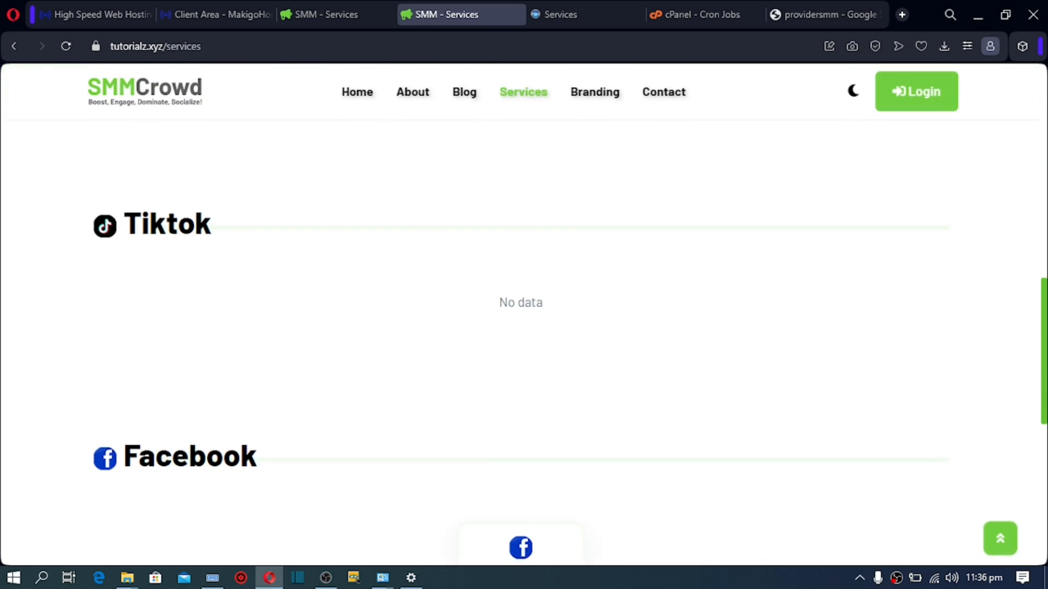
left_click_drag(1044, 362, 1044, 398)
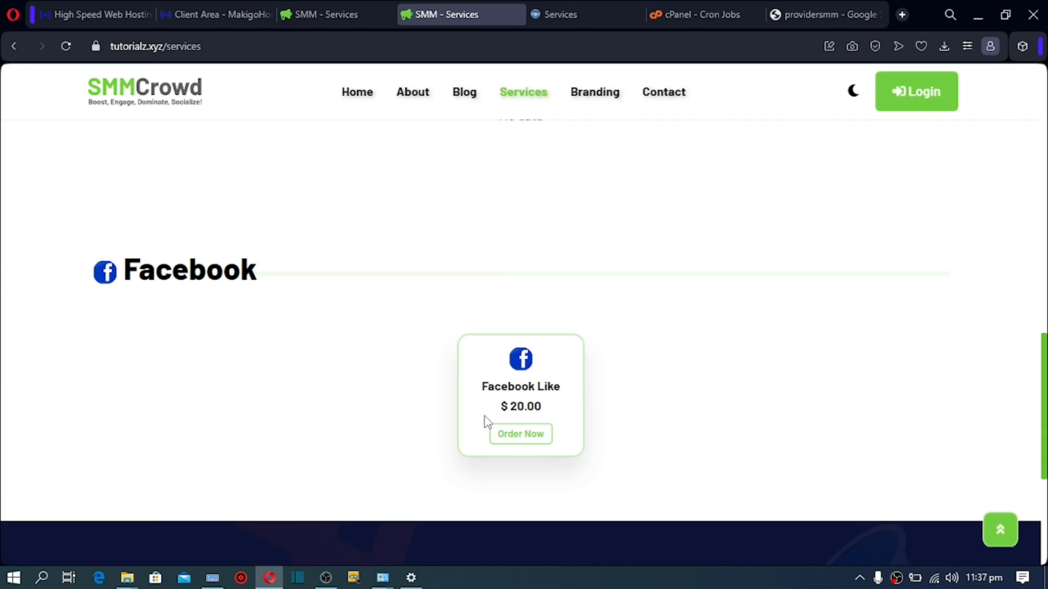
left_click(562, 8)
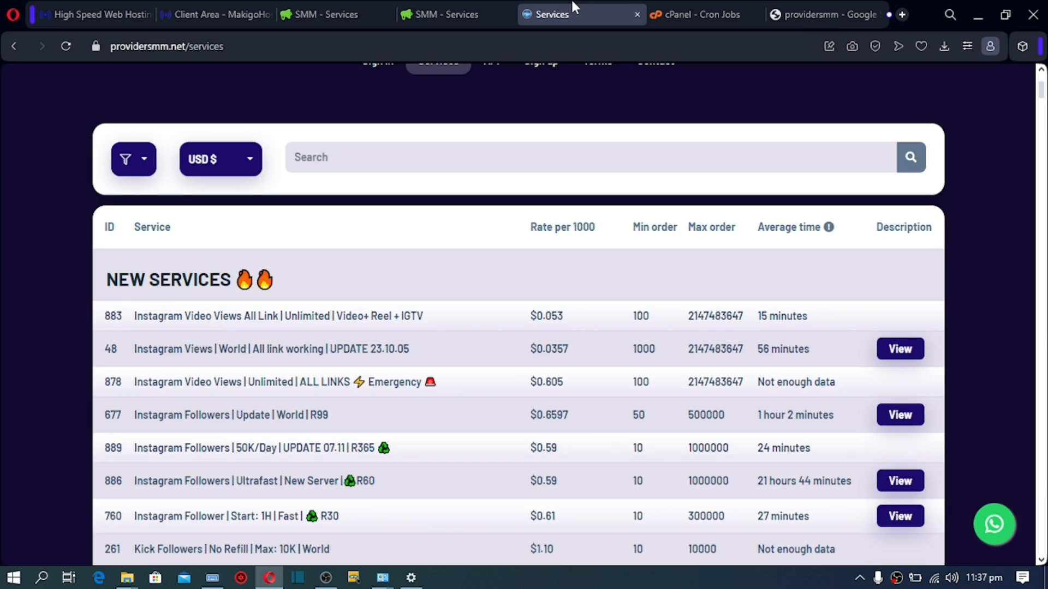
Step: Start a new service from ProviderSMM's 'Tiktok Follower | World | Updated 10/05' service
left_click(359, 15)
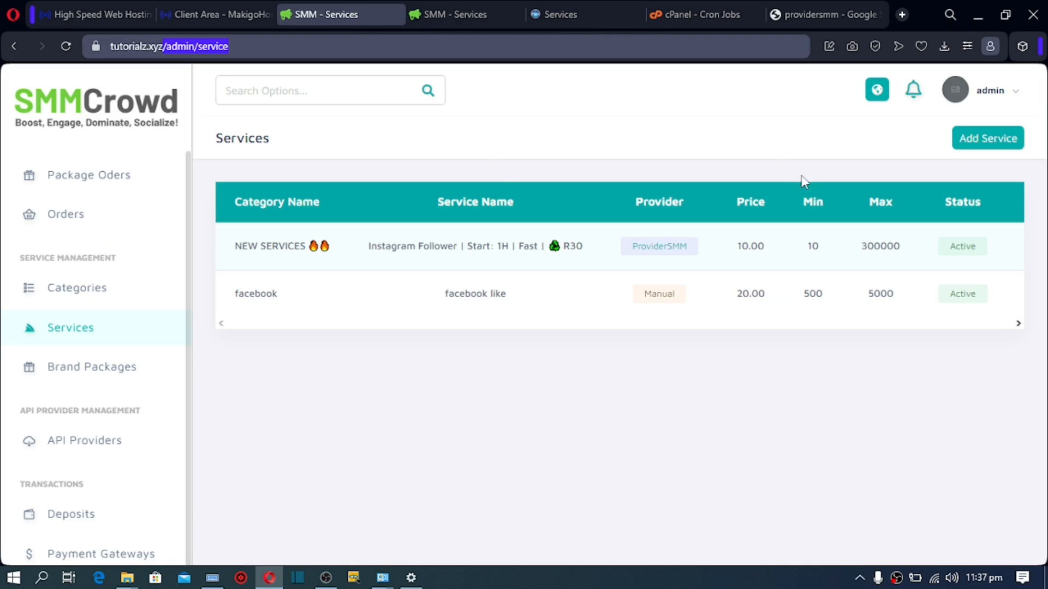
left_click(978, 145)
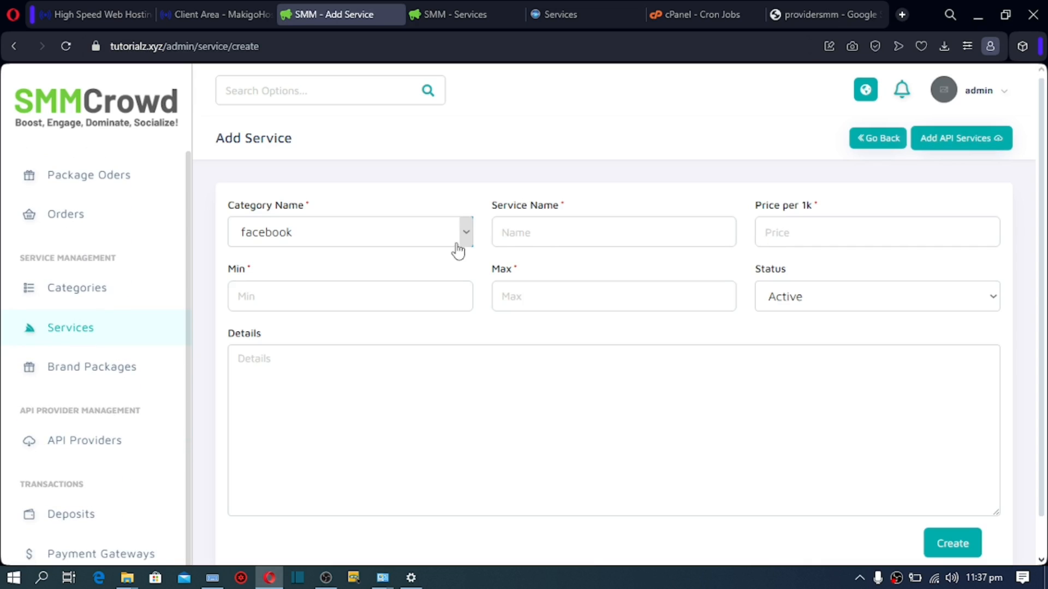
left_click(957, 146)
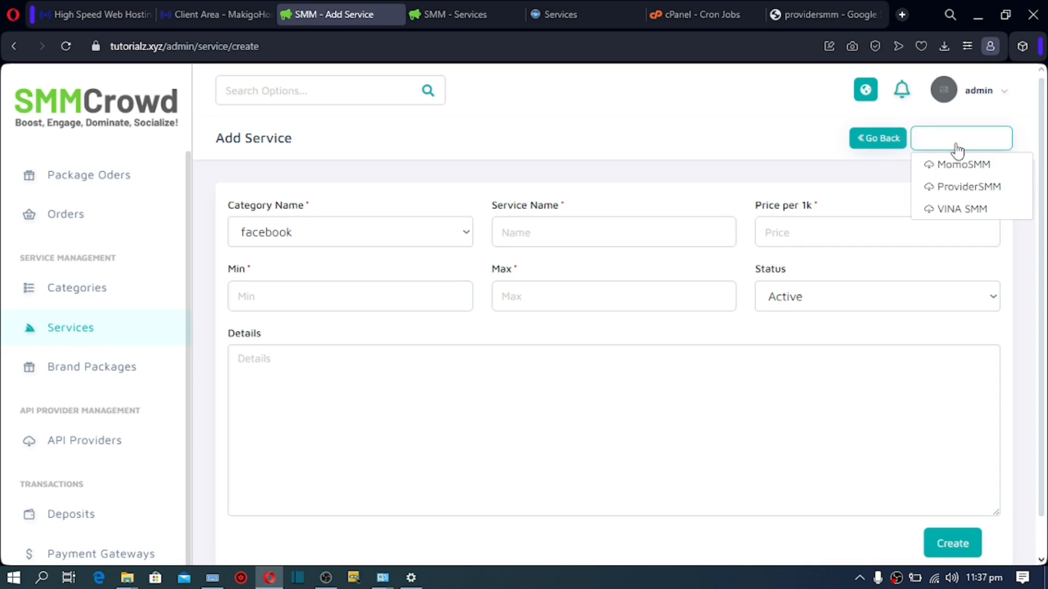
left_click(958, 192)
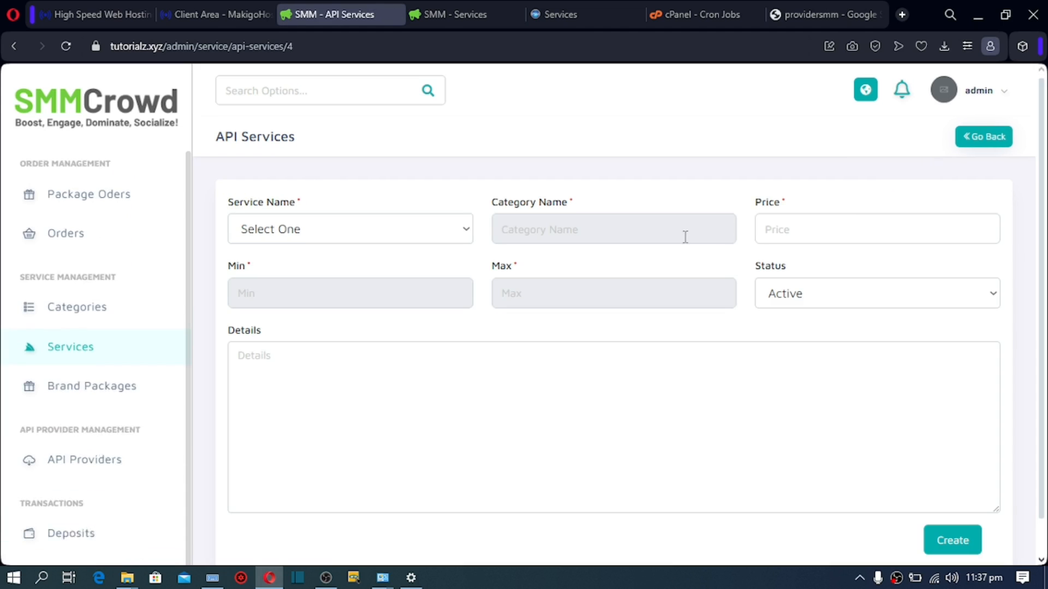
left_click(396, 239)
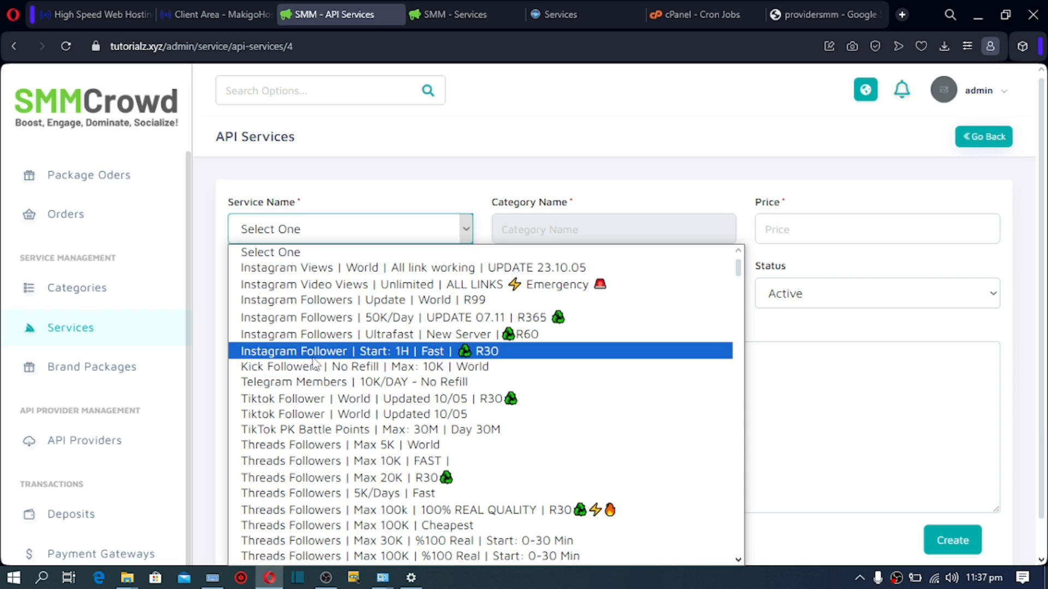
left_click(319, 418)
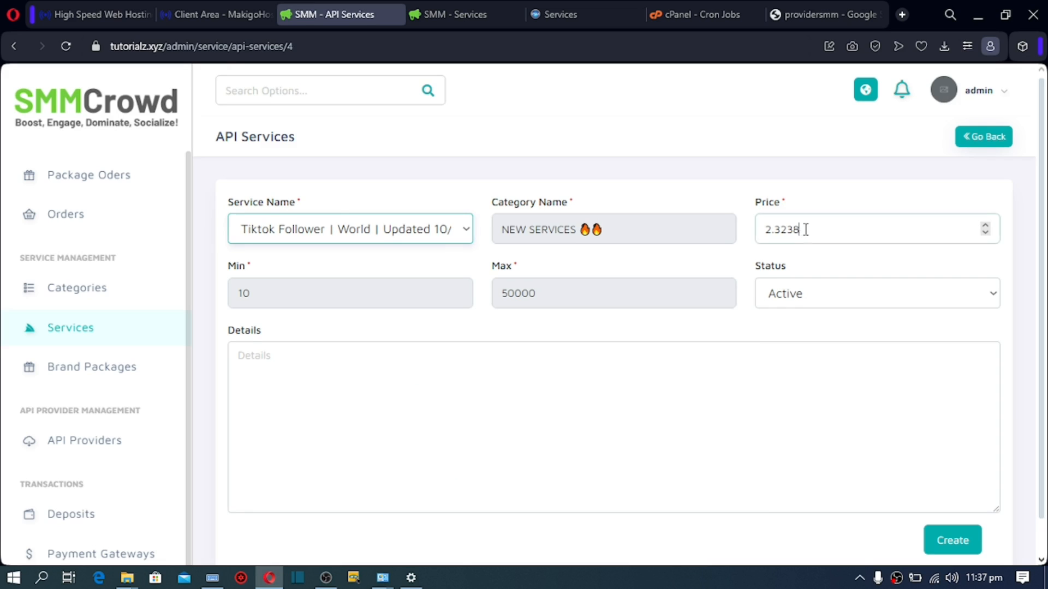
Step: Set the service price to 5, add a short details note, and create it
left_click_drag(805, 229, 756, 235)
type("5")
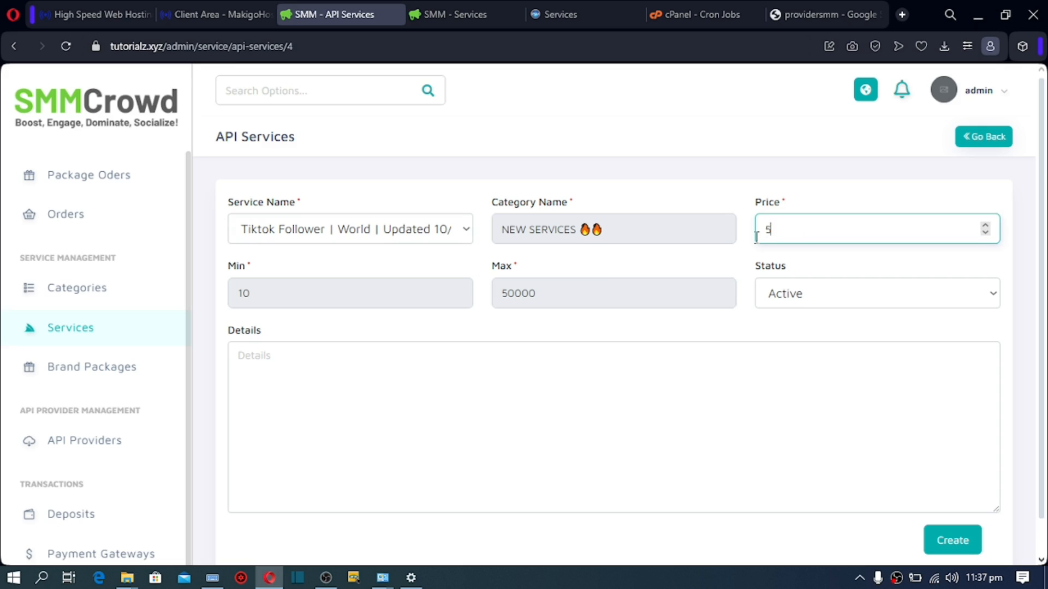
left_click(540, 355)
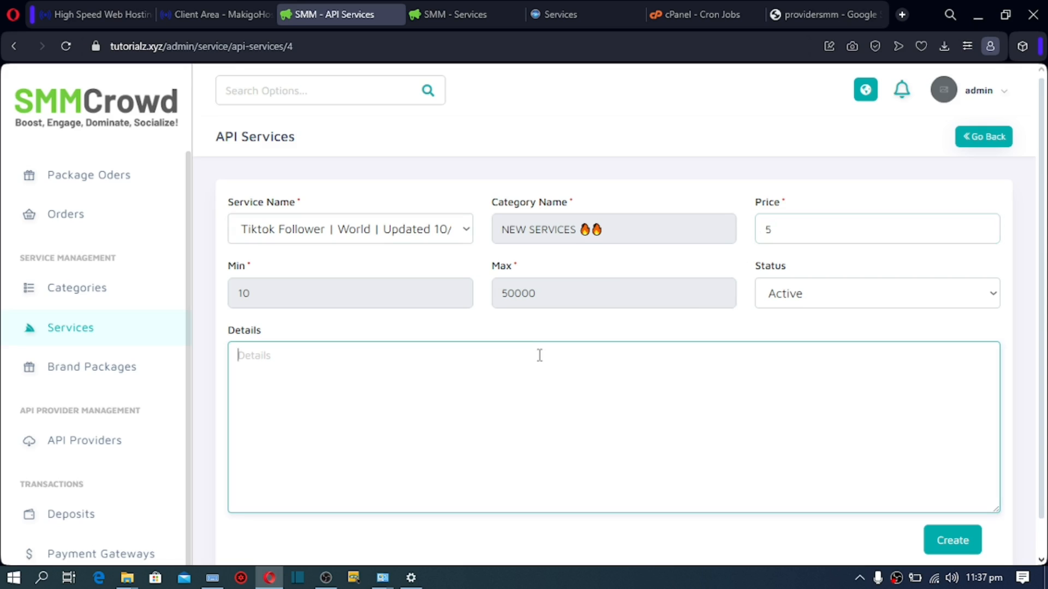
type("here")
left_click(949, 539)
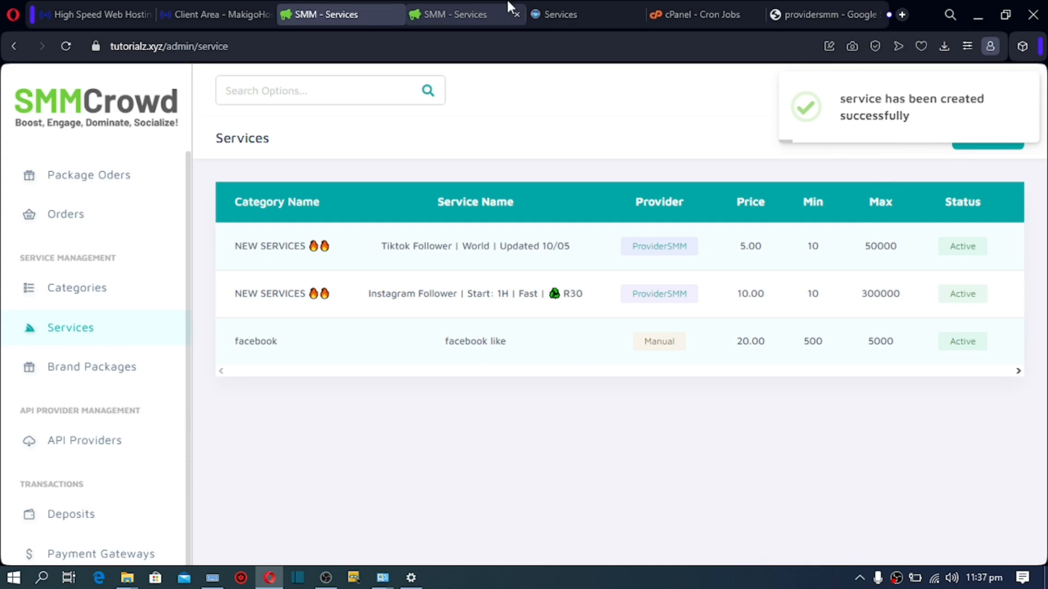
Step: Reload the public services page to check category names, then open the admin Categories list
left_click(460, 14)
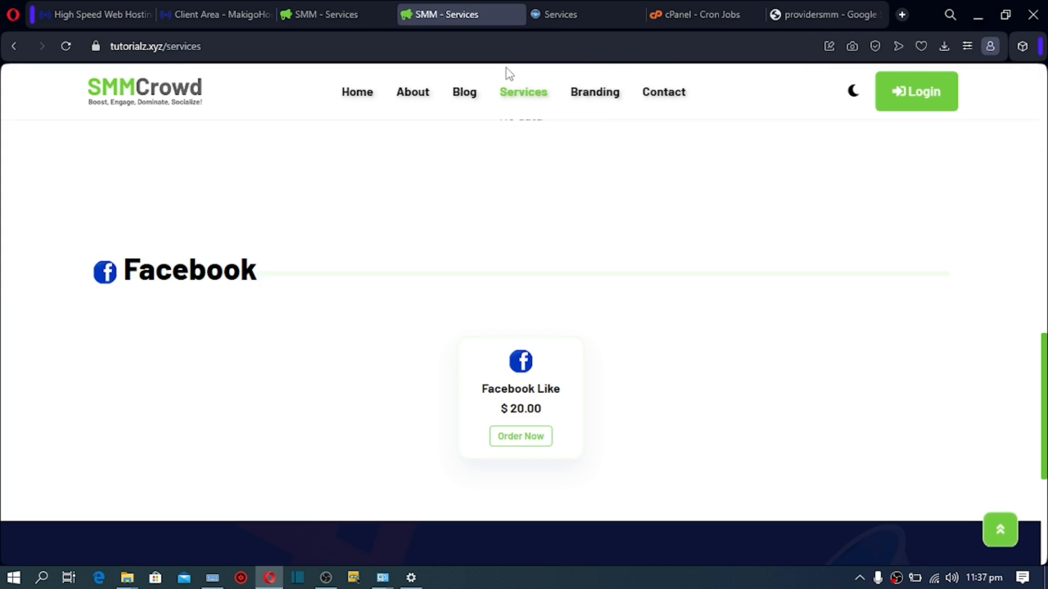
left_click(519, 93)
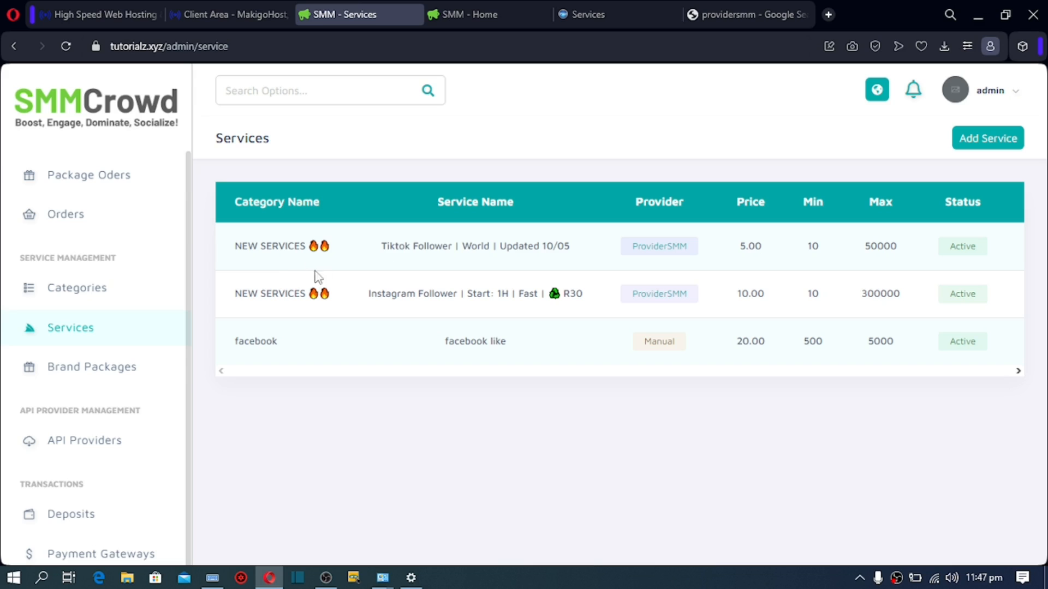
left_click_drag(235, 246, 308, 245)
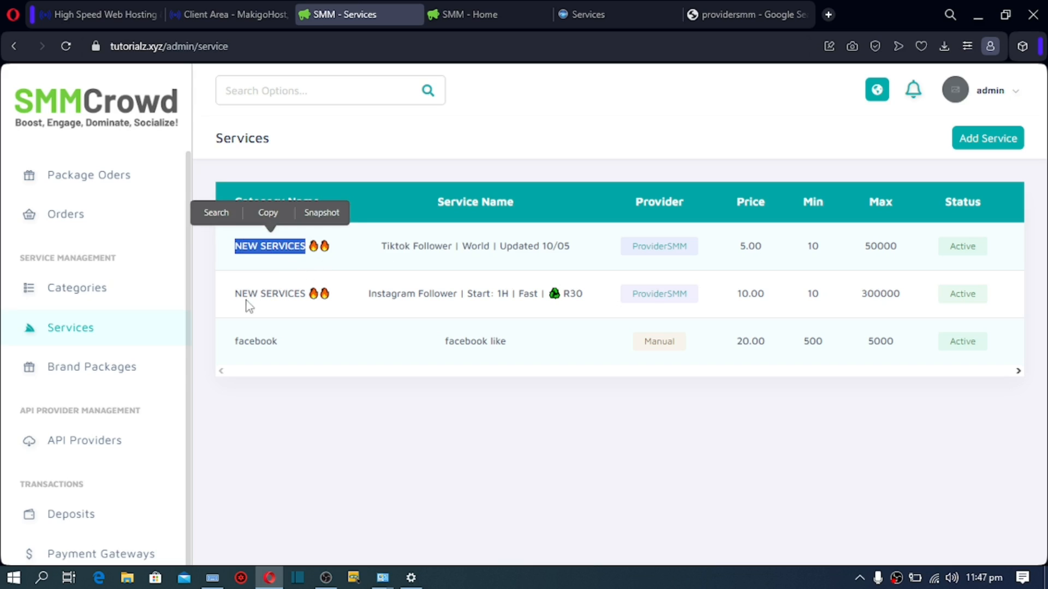
left_click_drag(235, 293, 306, 304)
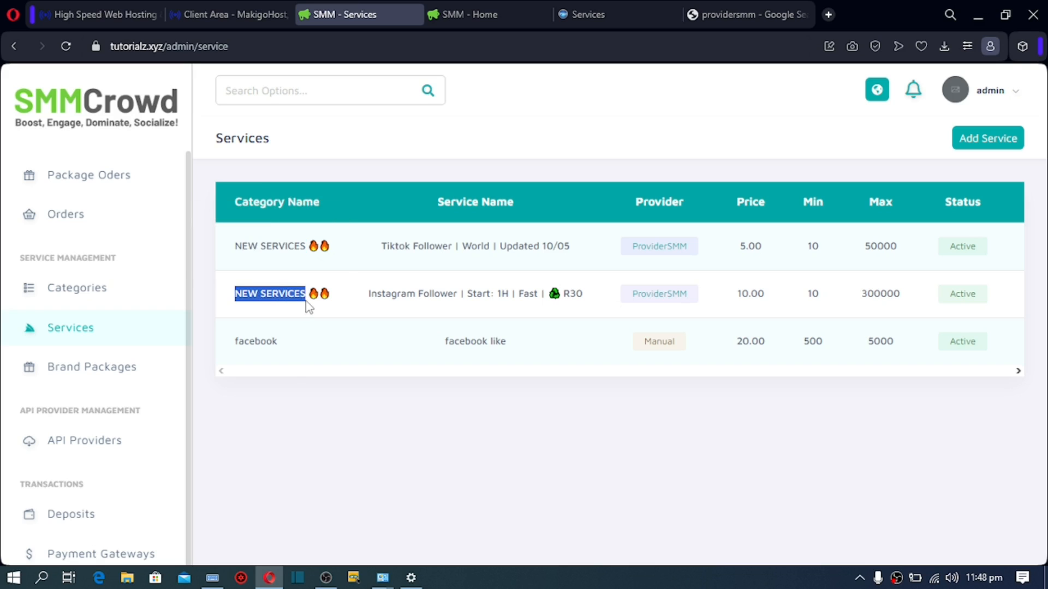
left_click(256, 296)
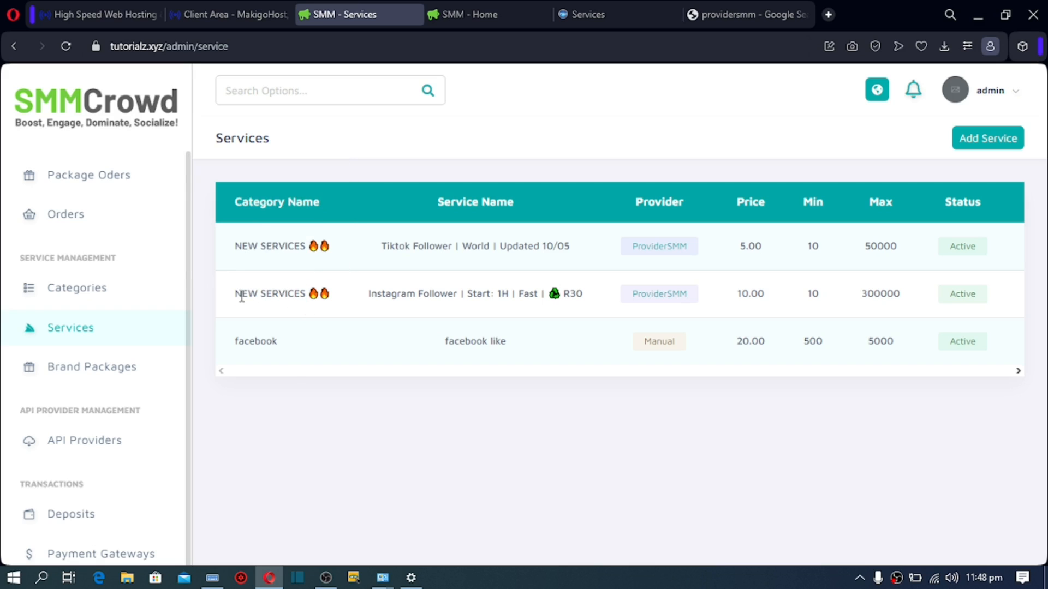
left_click_drag(238, 296, 311, 306)
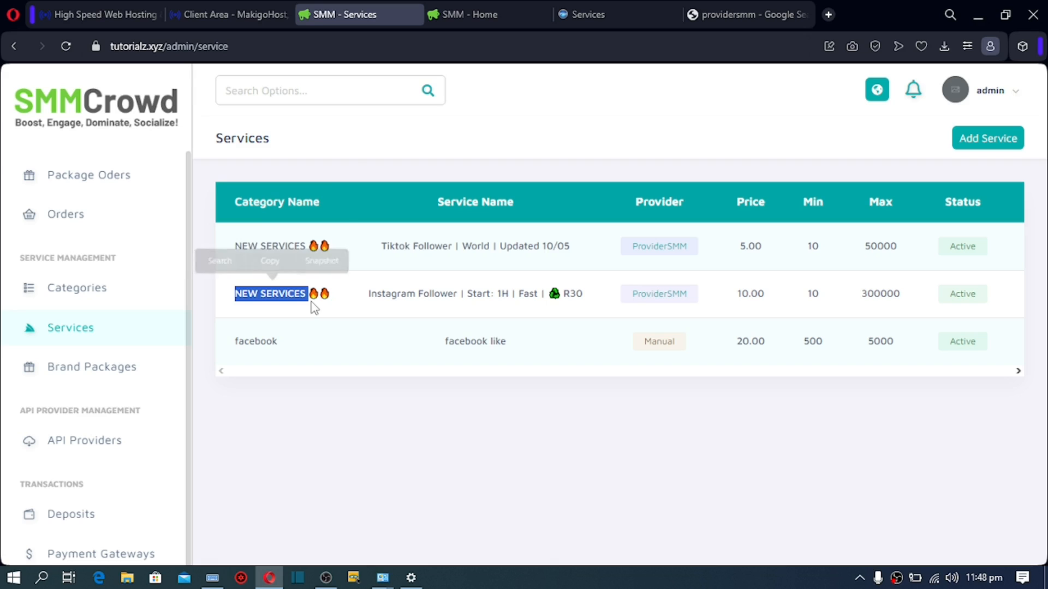
left_click(294, 295)
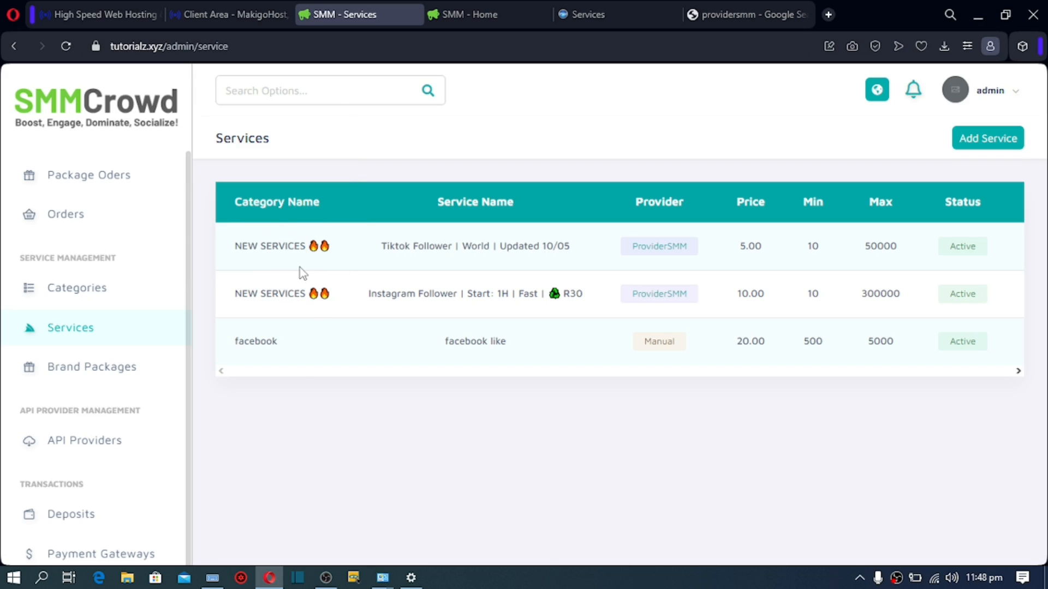
left_click(73, 303)
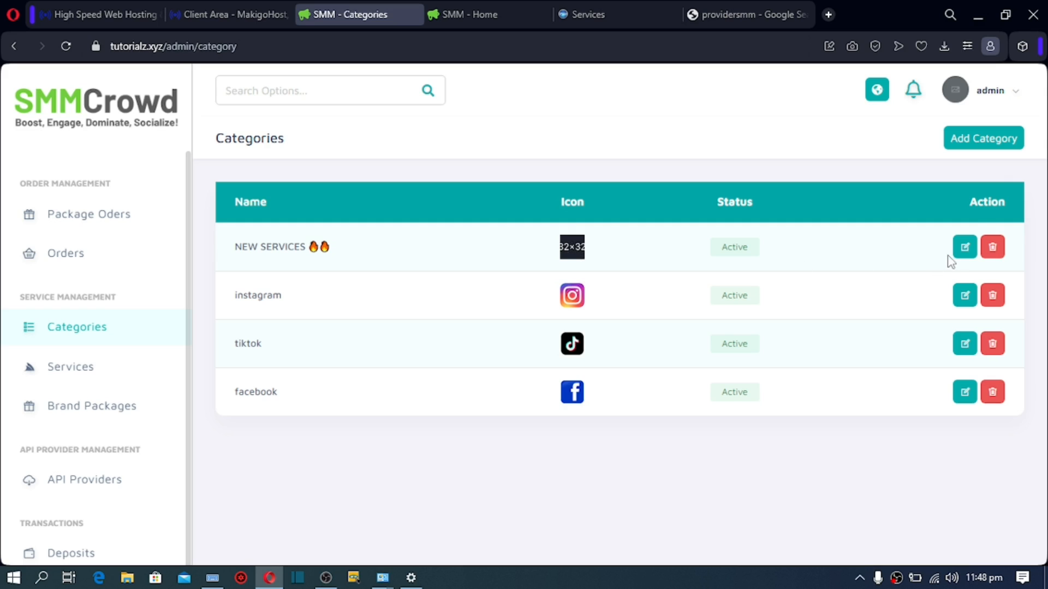
Step: Edit the NEW SERVICES category and attach download (2).jpg as its logo
left_click(965, 257)
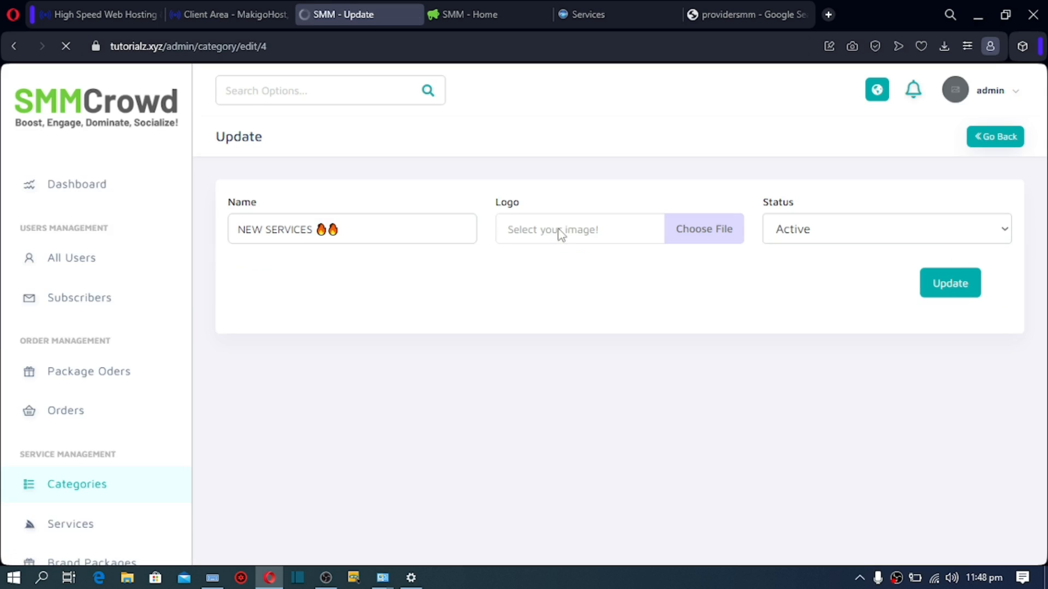
left_click_drag(339, 230, 218, 244)
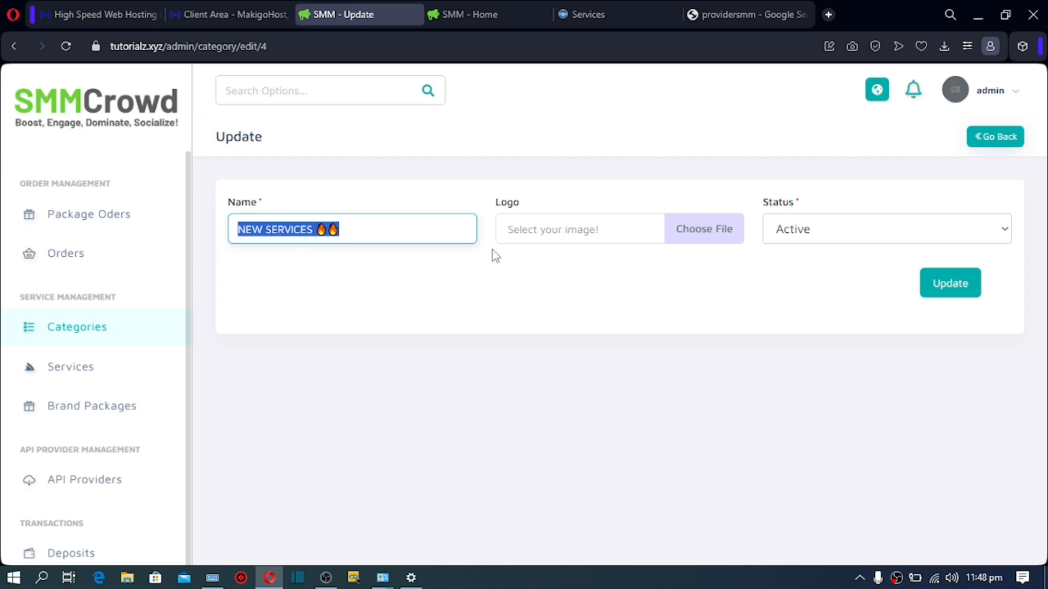
left_click(687, 240)
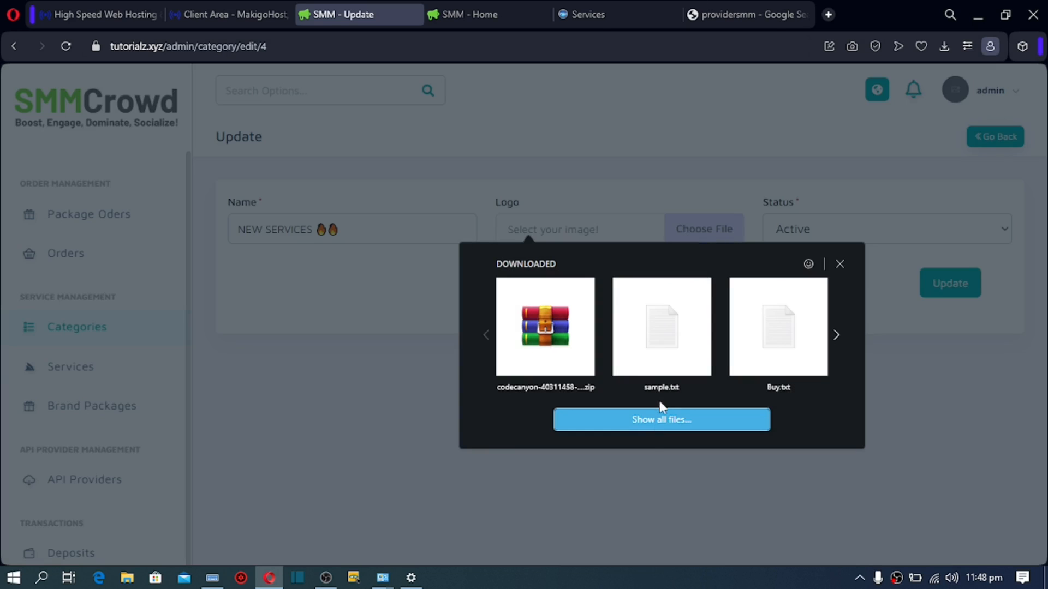
left_click(654, 424)
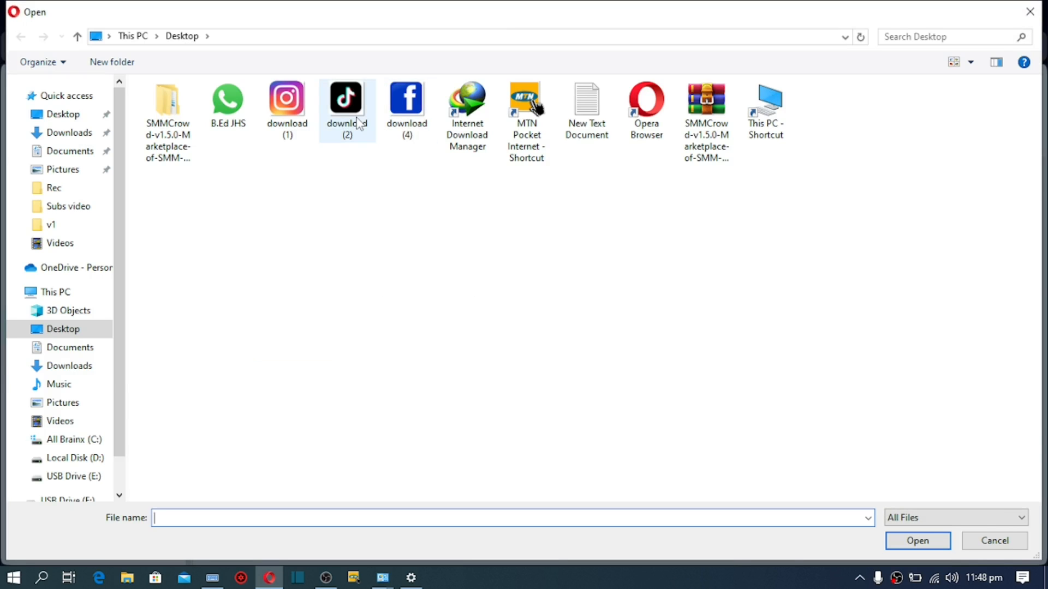
left_click(359, 121)
double_click(358, 121)
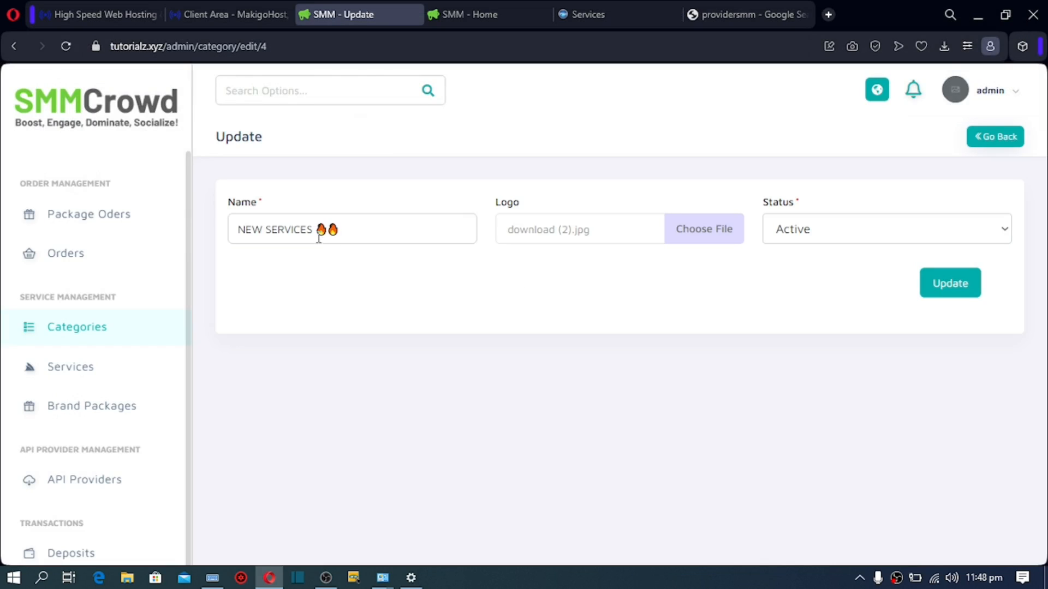
Step: Rename the category to 'tiktok view', update it, and review the Services list
triple_click(348, 236)
left_click_drag(347, 236, 218, 233)
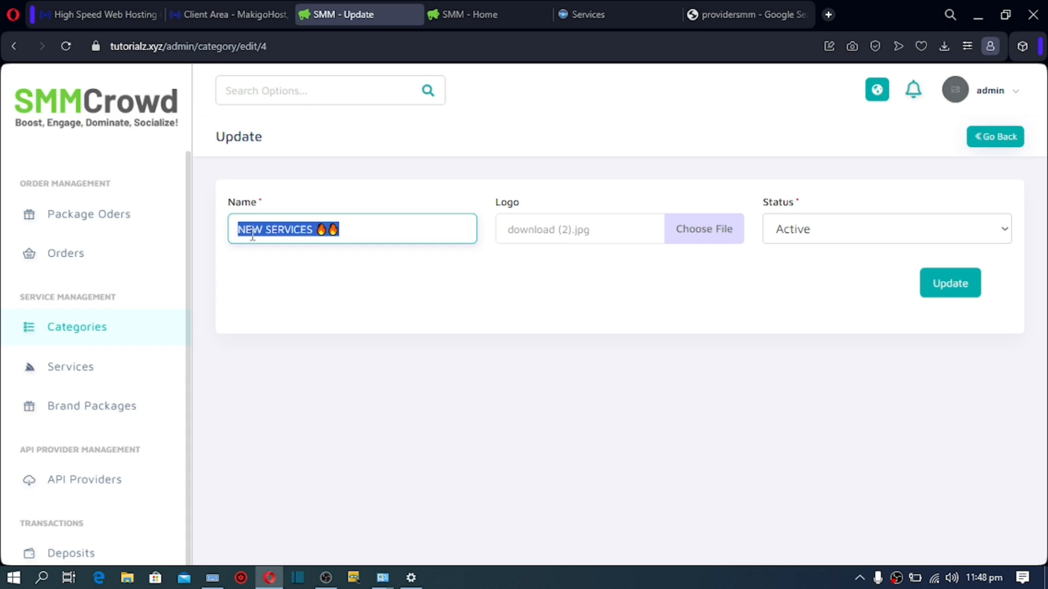
type("tiktok")
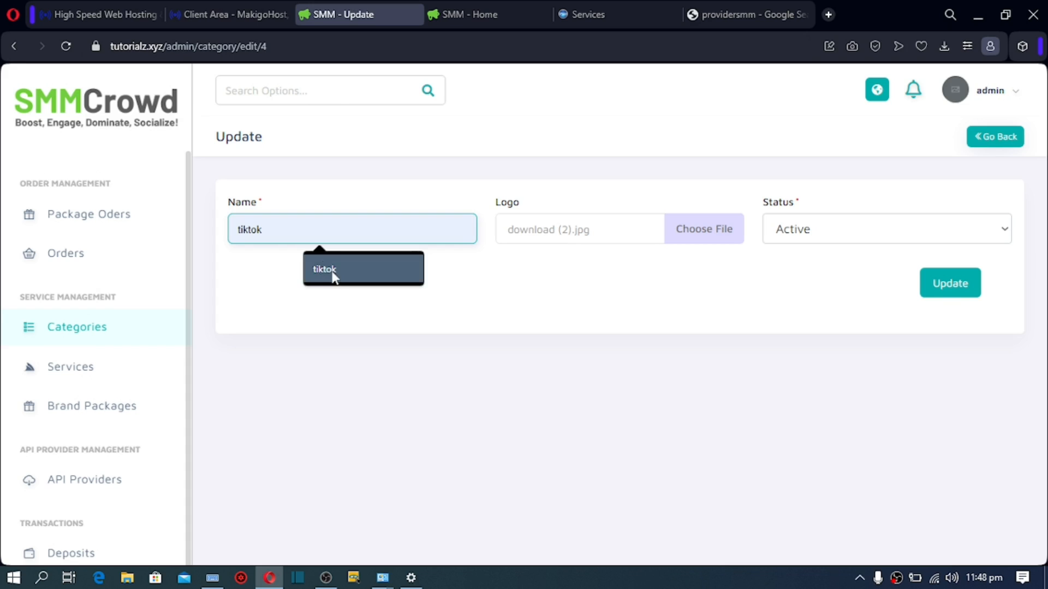
left_click(334, 276)
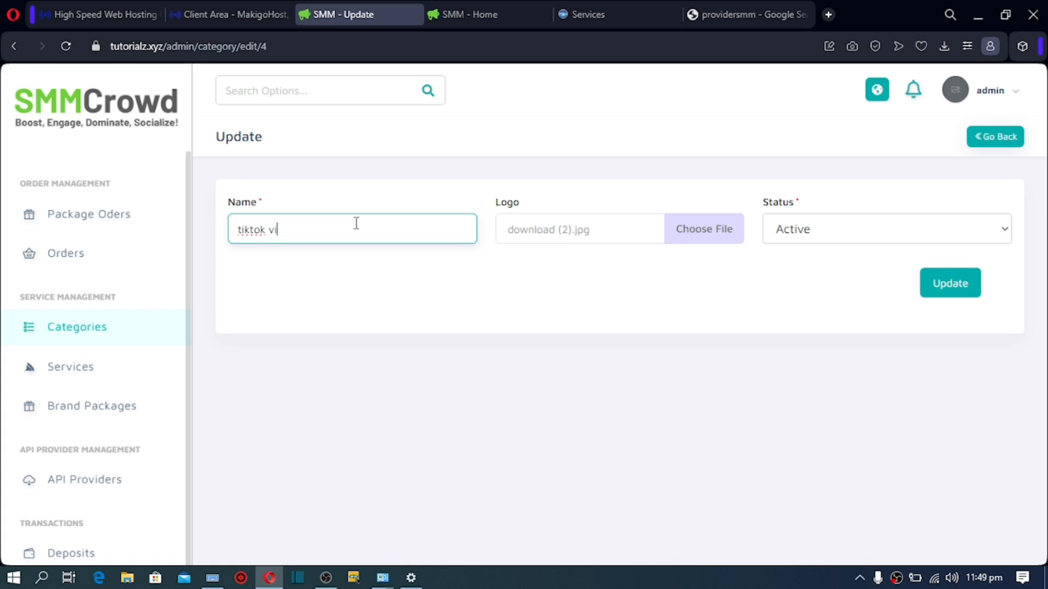
type("eww")
left_click(947, 291)
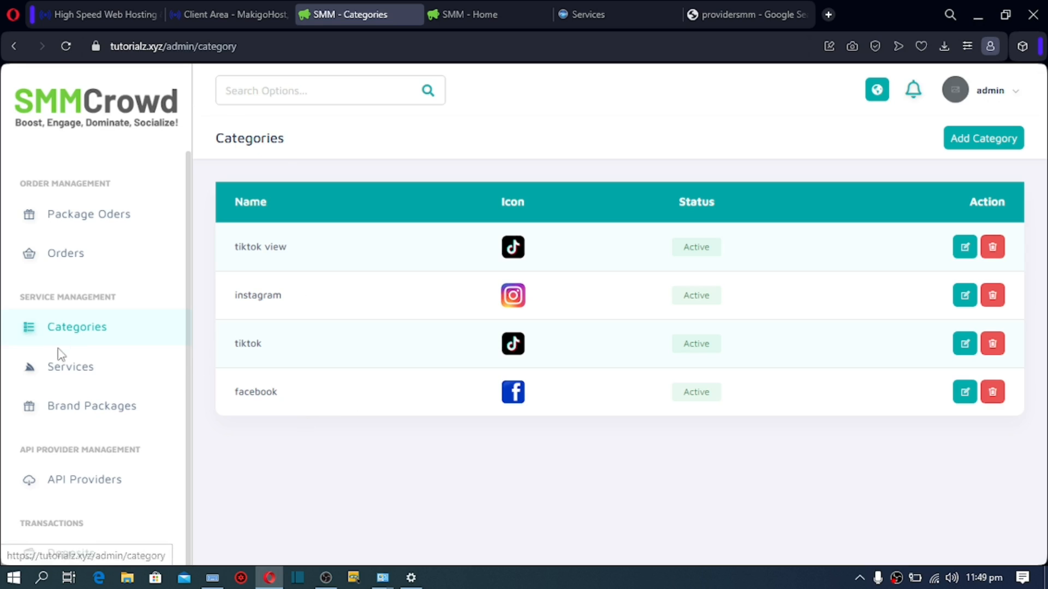
left_click(80, 376)
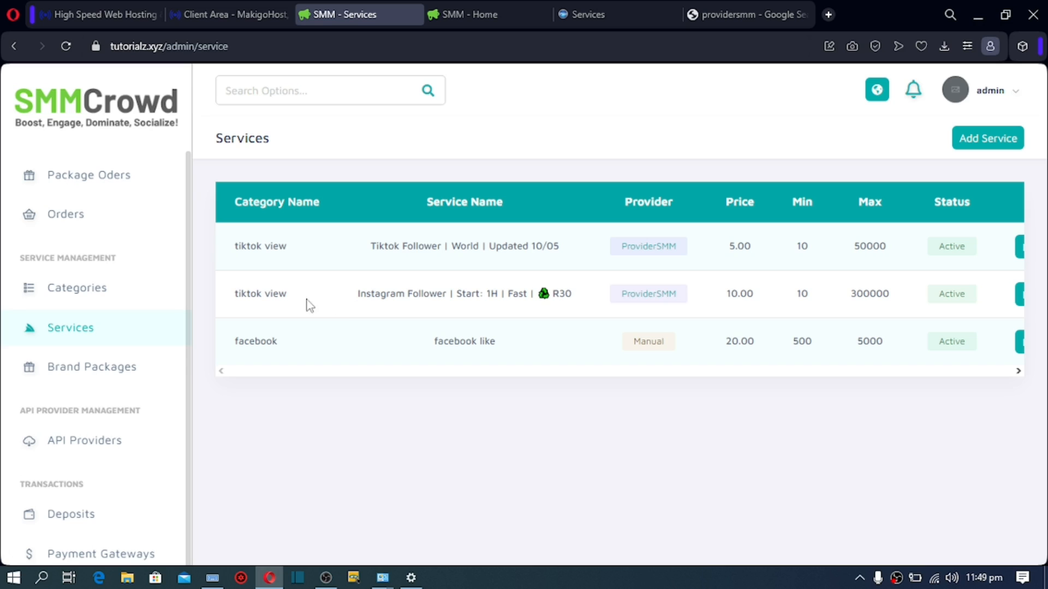
left_click_drag(283, 299, 235, 311)
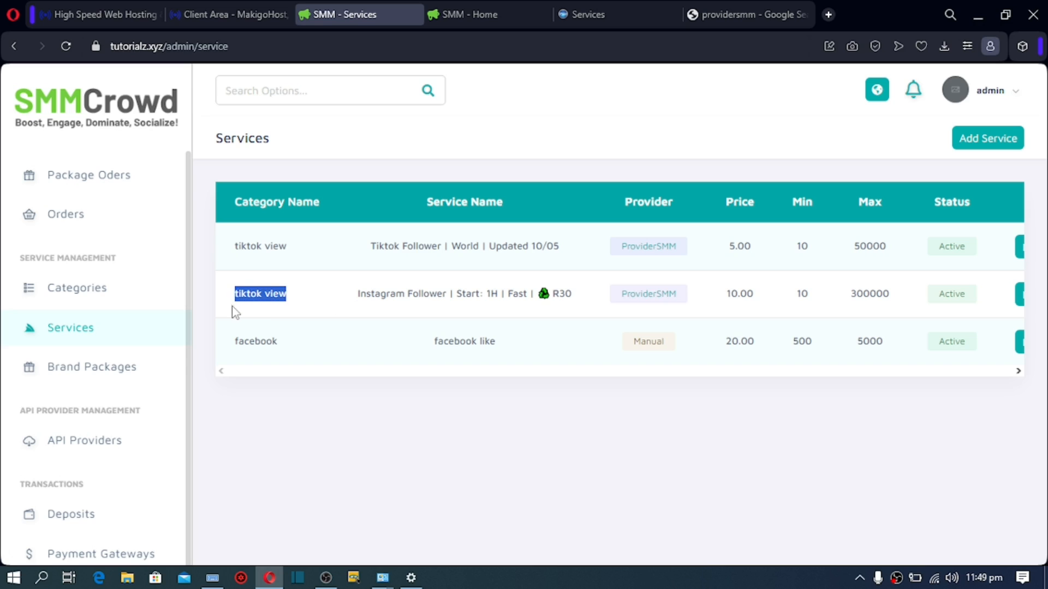
Step: Assign the Instagram Follower service to the instagram category and save it
left_click(254, 291)
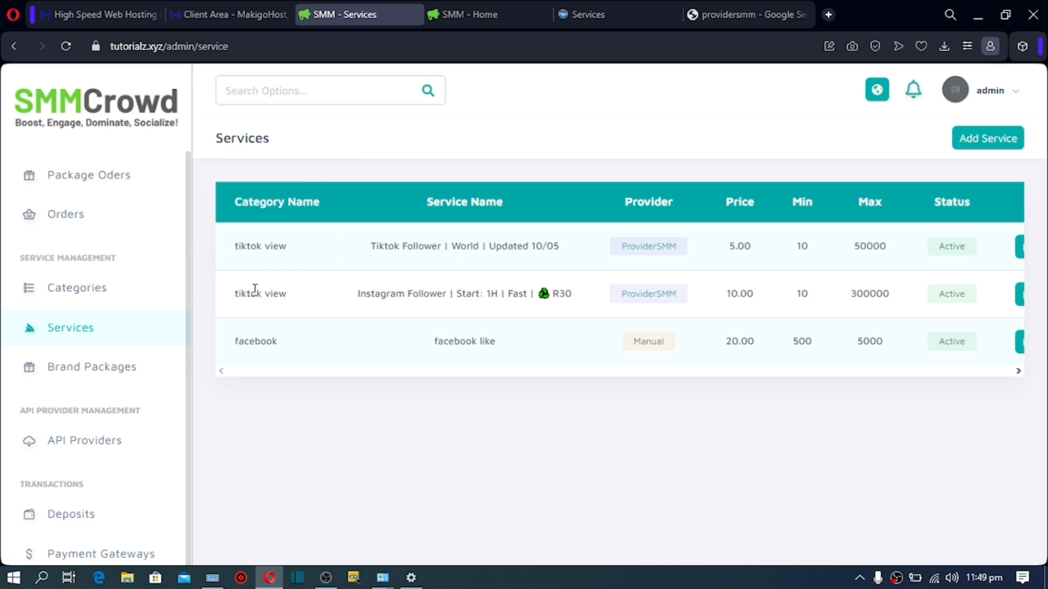
left_click(1022, 301)
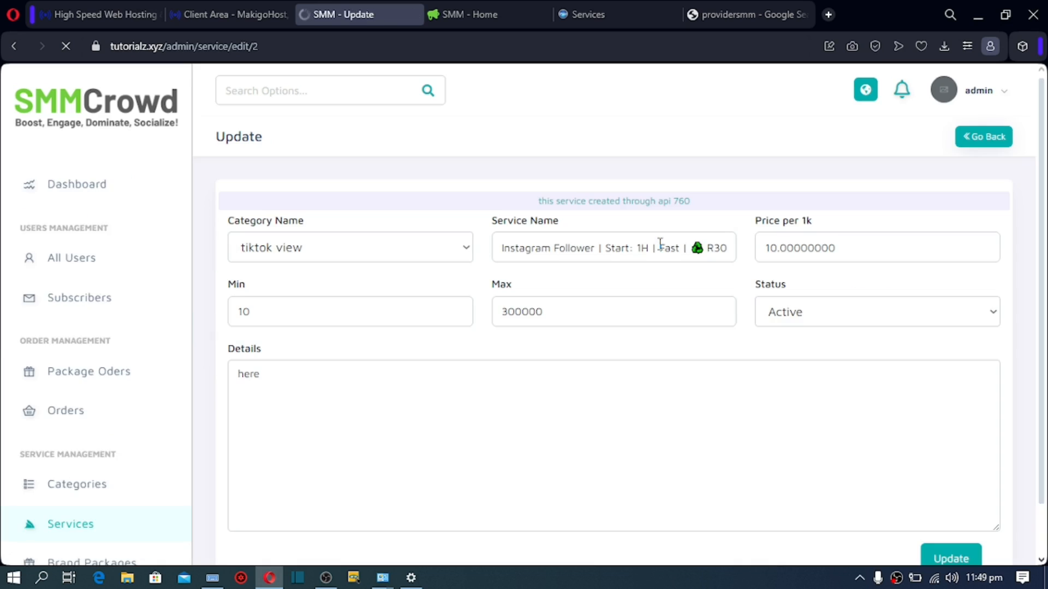
left_click(430, 260)
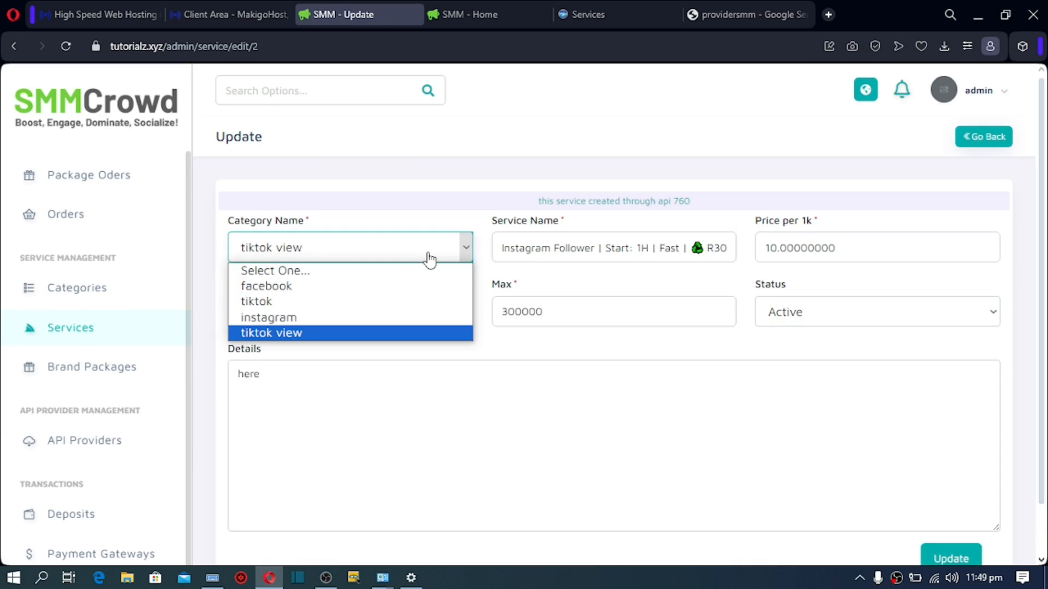
left_click(388, 320)
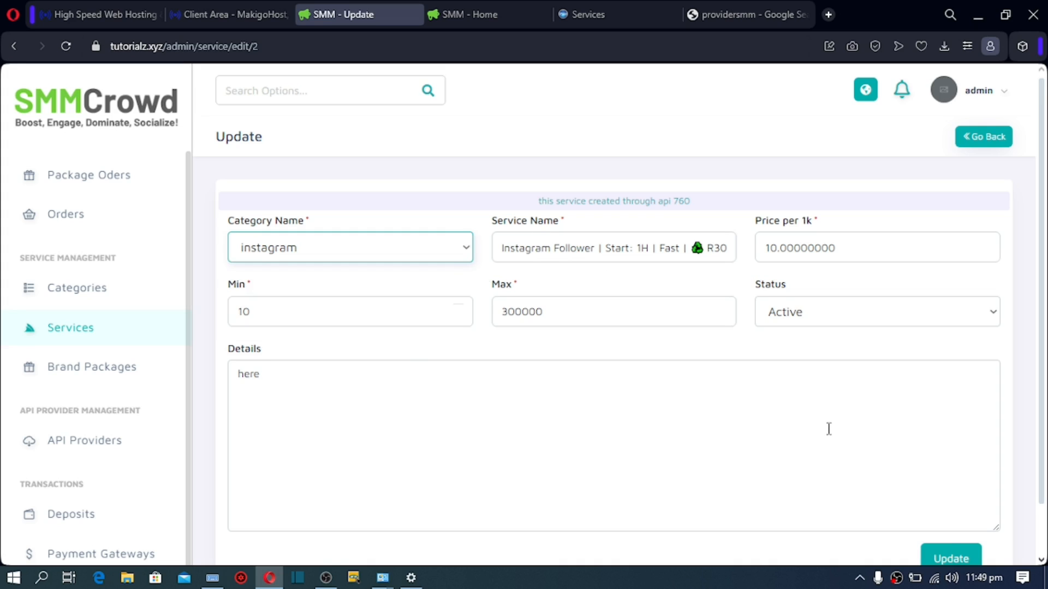
left_click(949, 560)
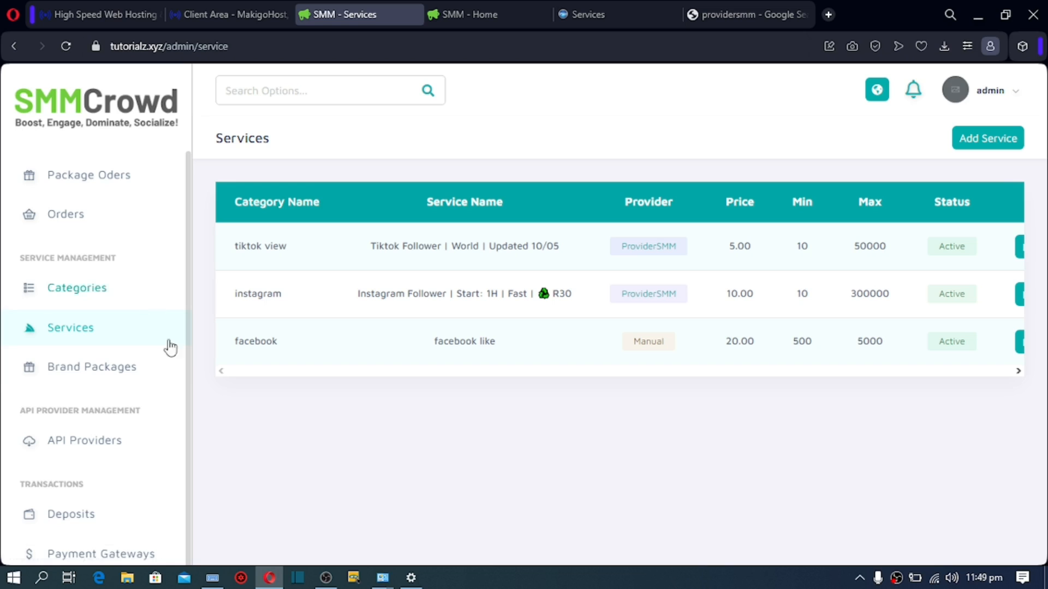
Step: Start a new brand package named Basic with price 100
left_click(107, 376)
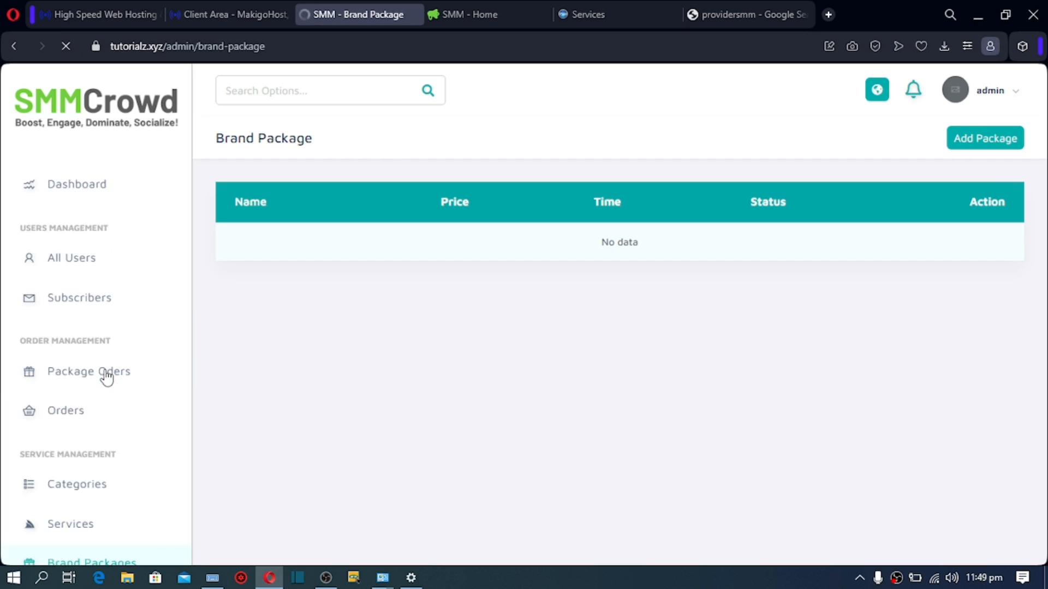
left_click(990, 143)
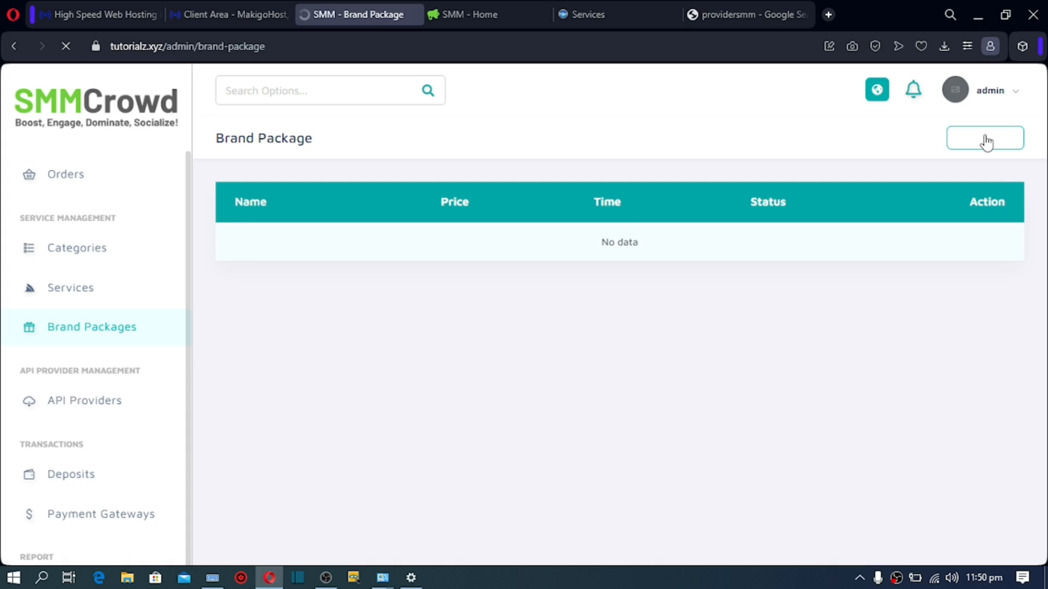
left_click(771, 234)
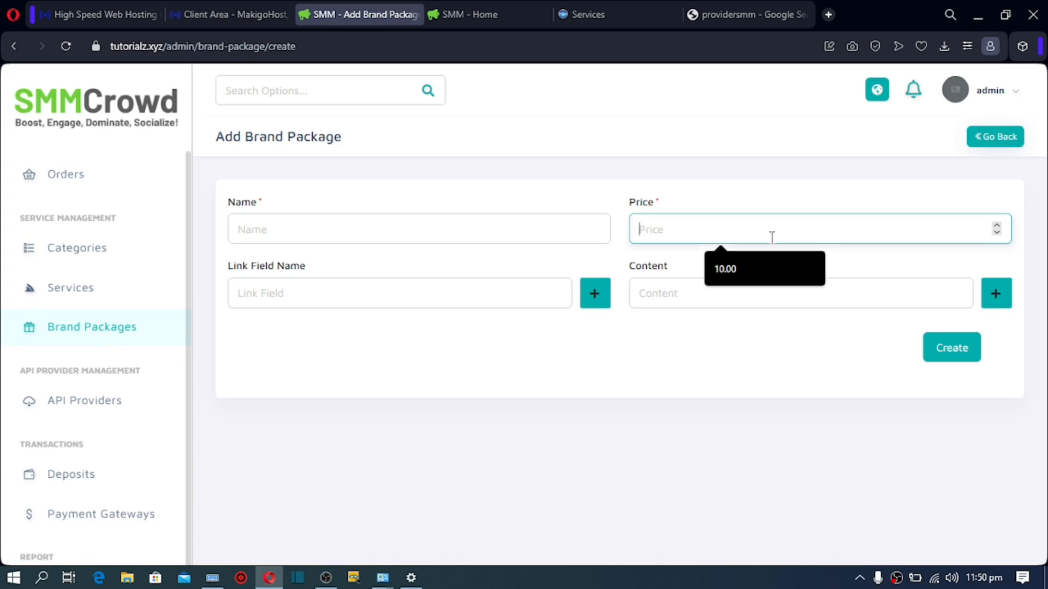
type("100")
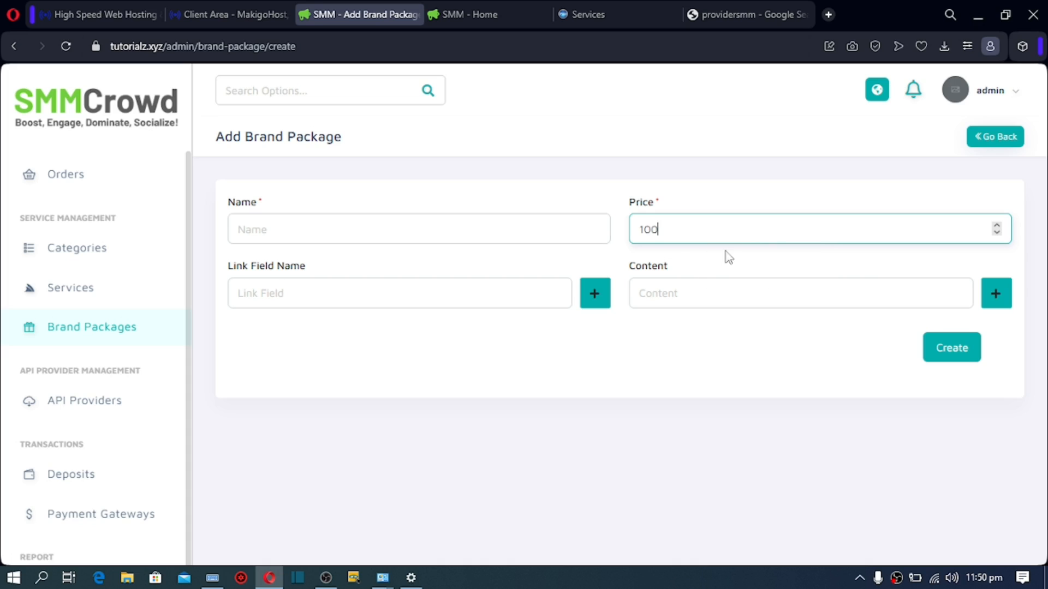
left_click(357, 232)
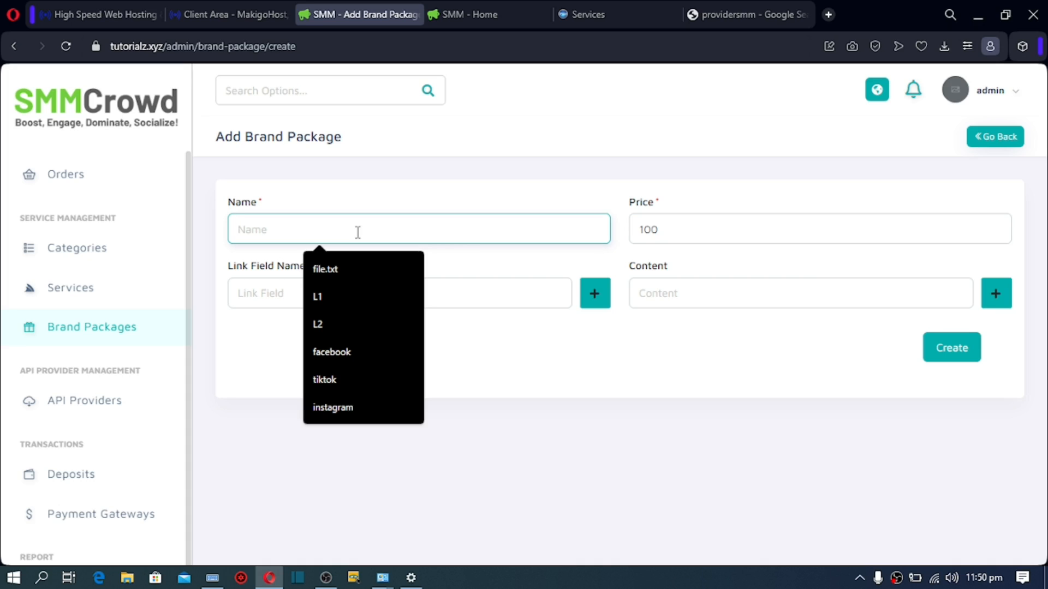
type("Basic")
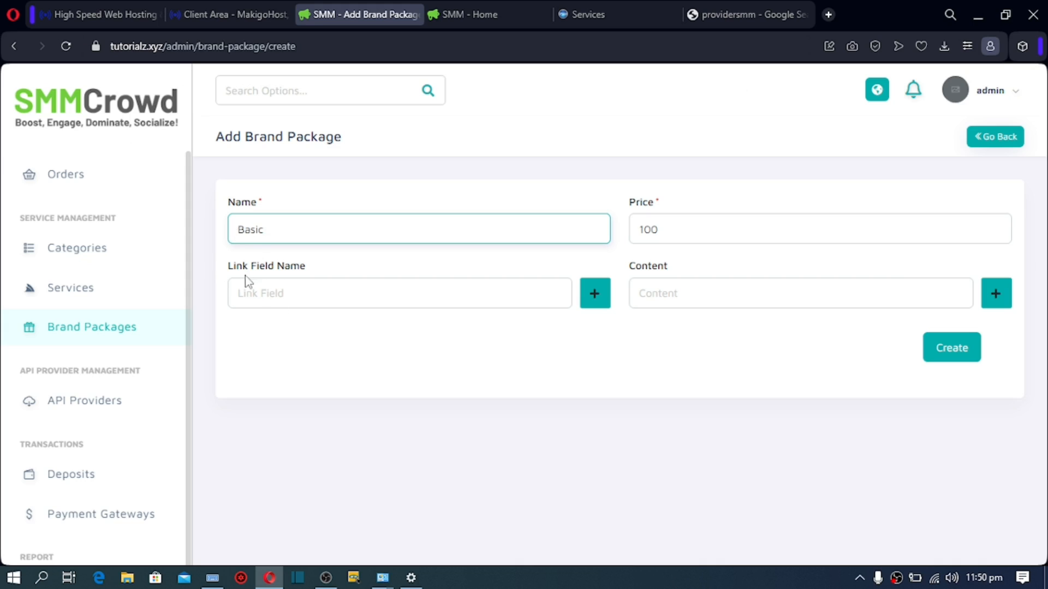
Step: Enter '12000 YT like' as the package's first content line
left_click(259, 297)
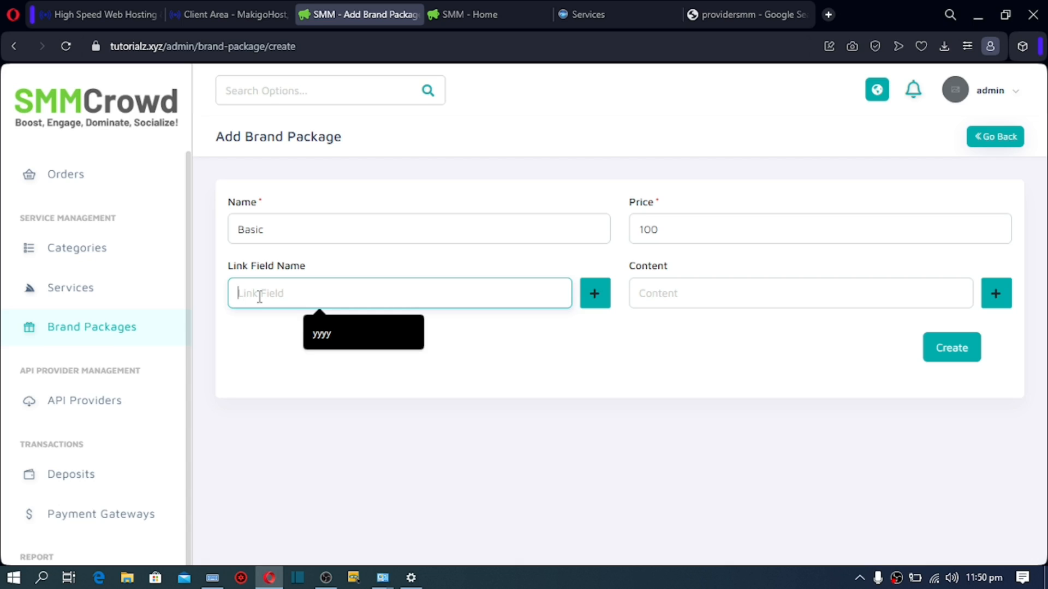
left_click(720, 290)
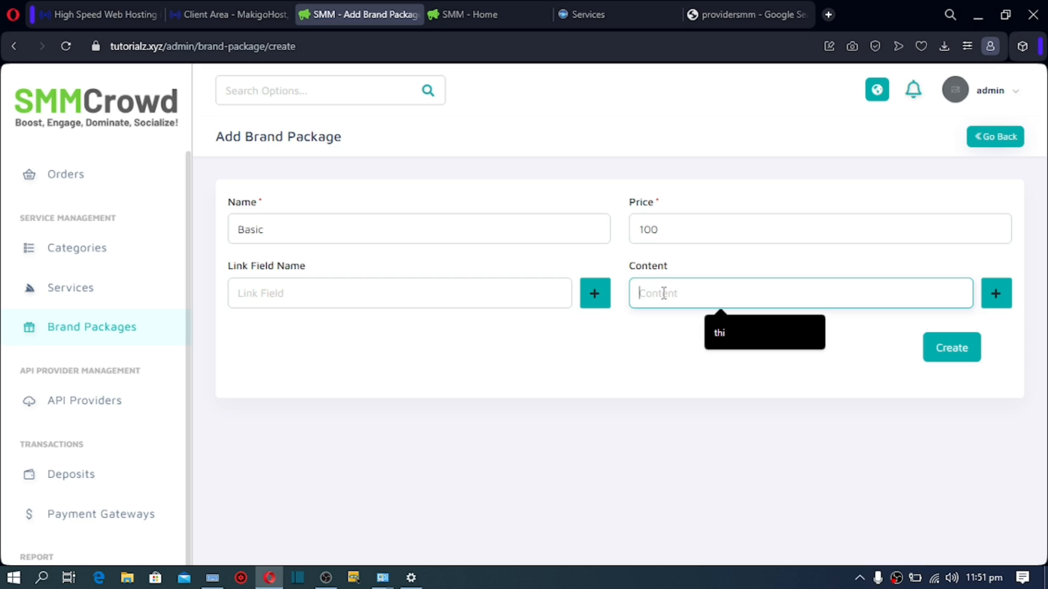
type("12000")
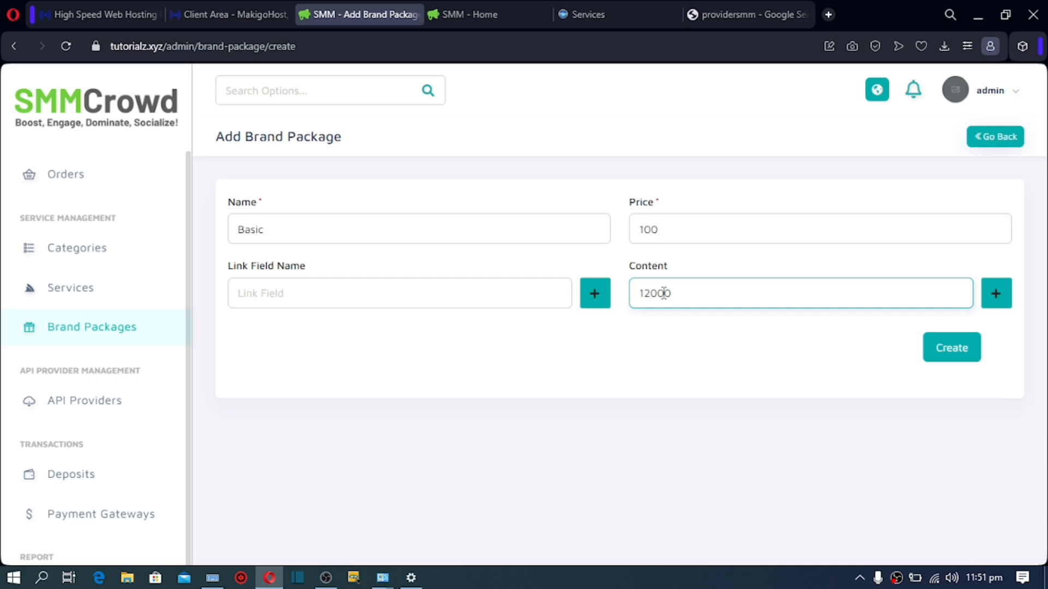
type("YT like")
Step: Add a second content line '2000 tiktok view', removing an accidental extra line
left_click(991, 304)
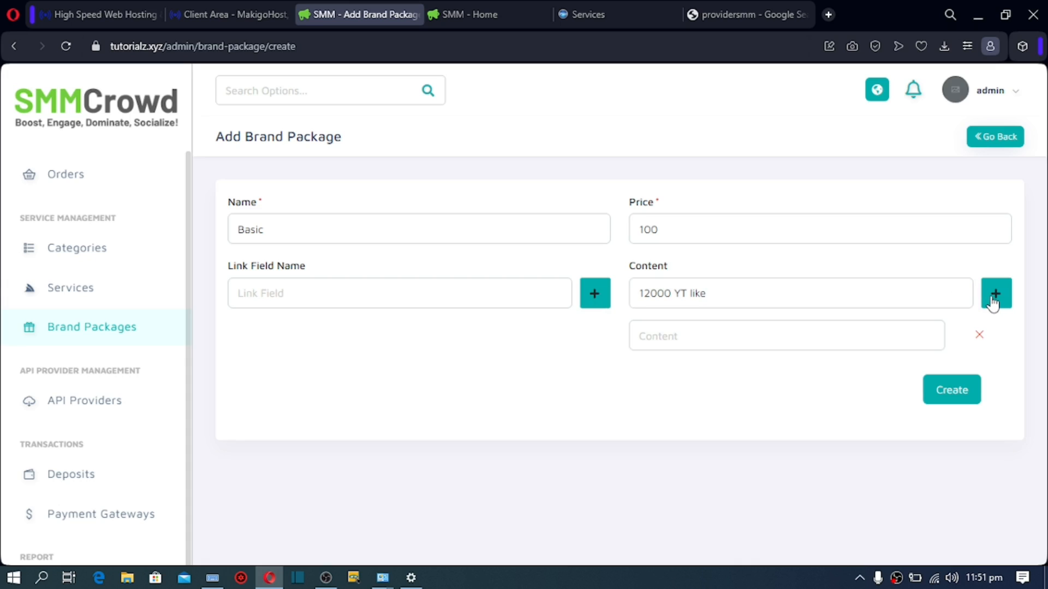
left_click(704, 338)
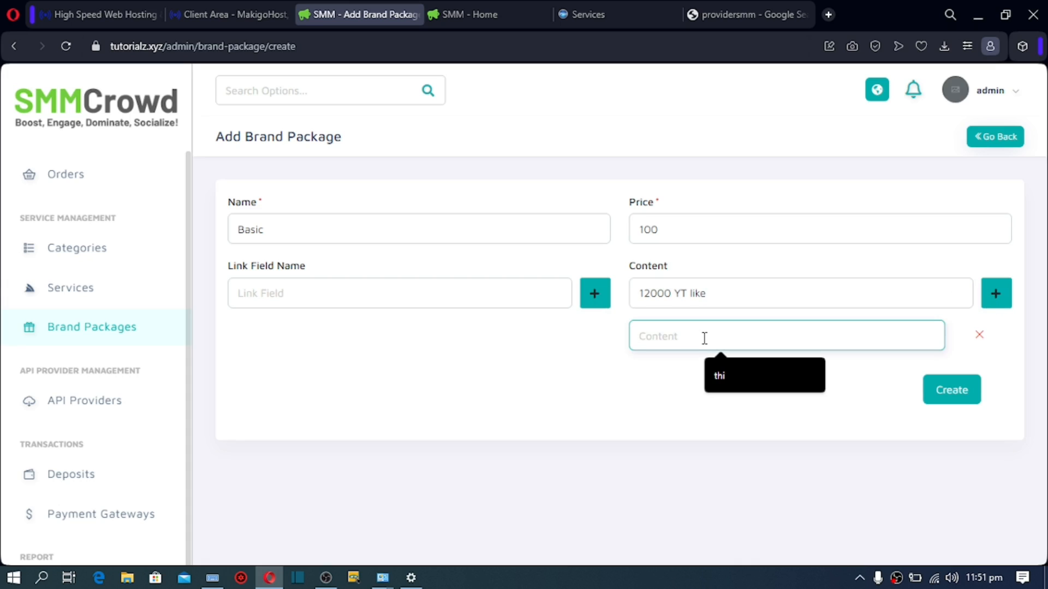
type("2000")
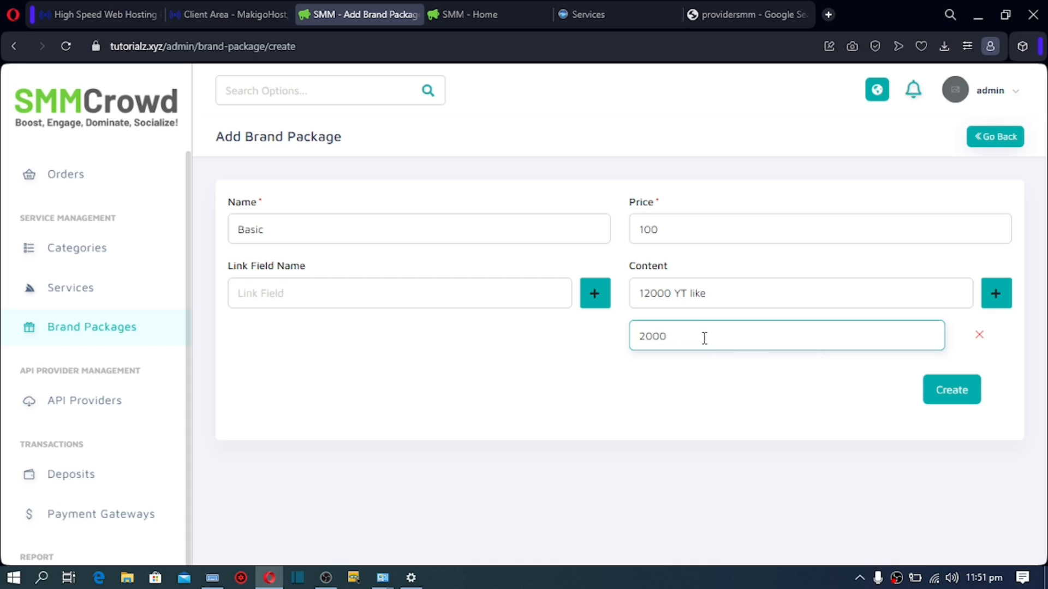
type(" tiktok view")
left_click(995, 294)
left_click(703, 380)
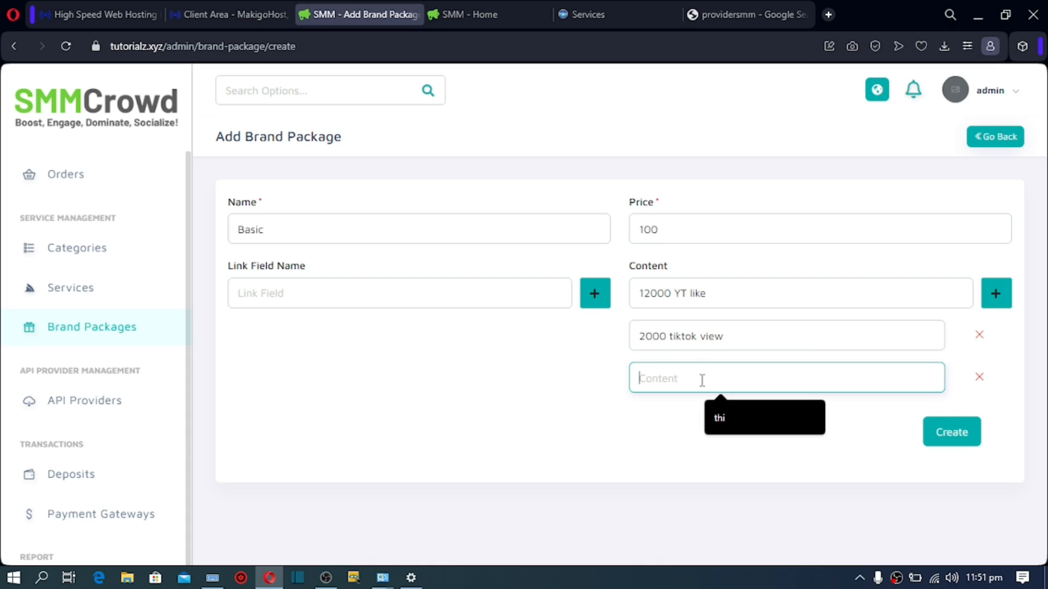
type("YT")
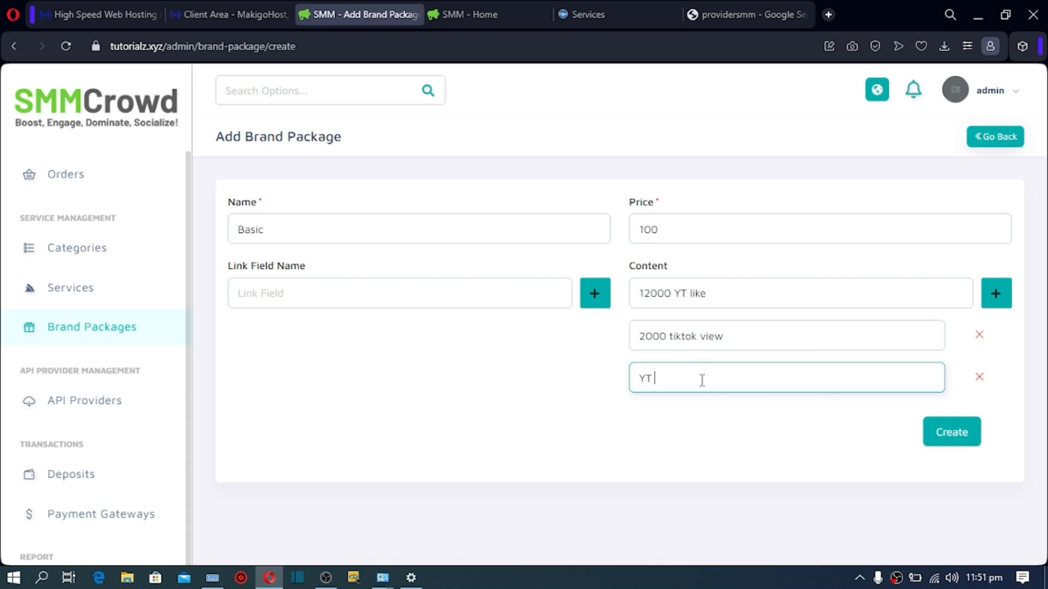
key("BackSpace")
key("BackSpace")
left_click(979, 376)
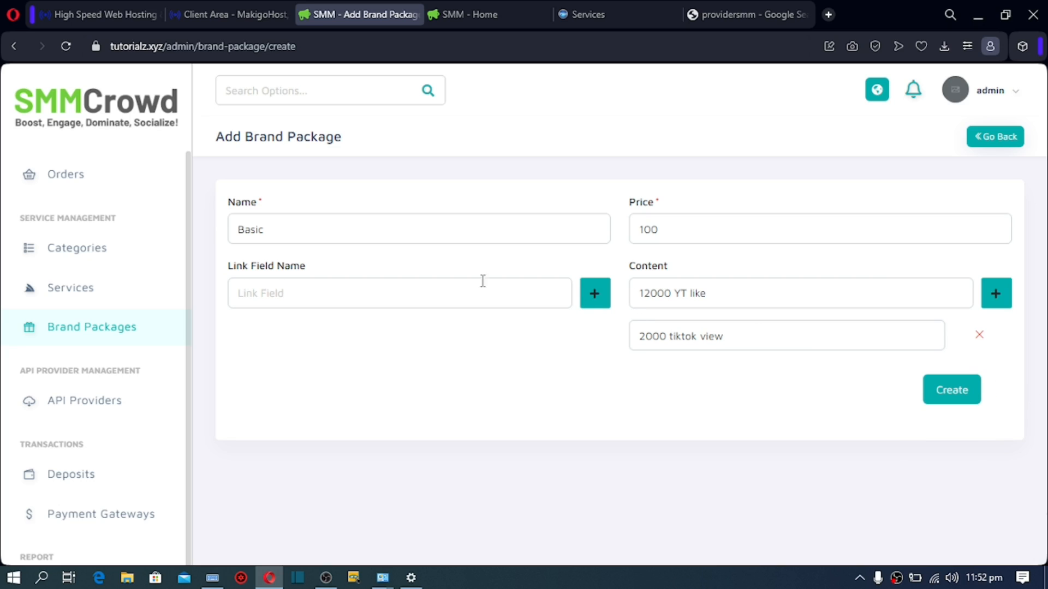
Step: Copy both content lines into two link field names and create the Basic package
left_click_drag(711, 295, 635, 319)
key("ctrl+c")
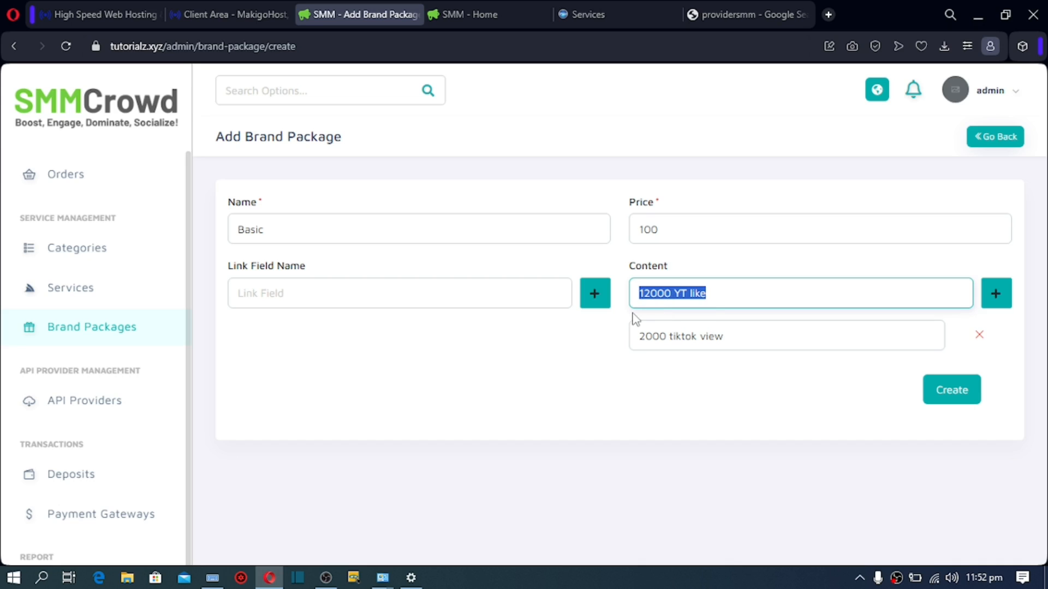
left_click(495, 293)
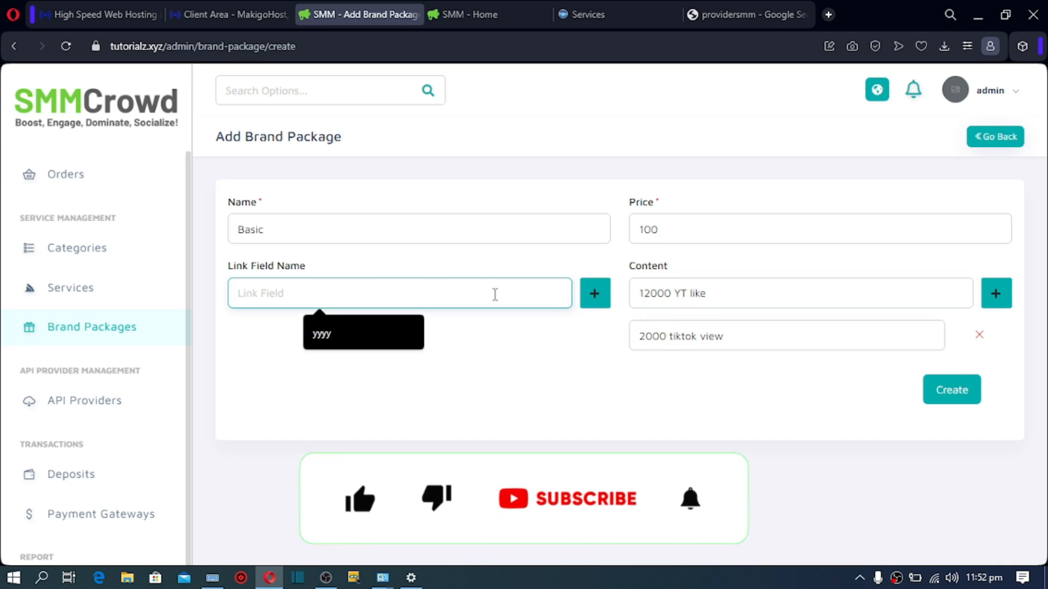
key("ctrl+v")
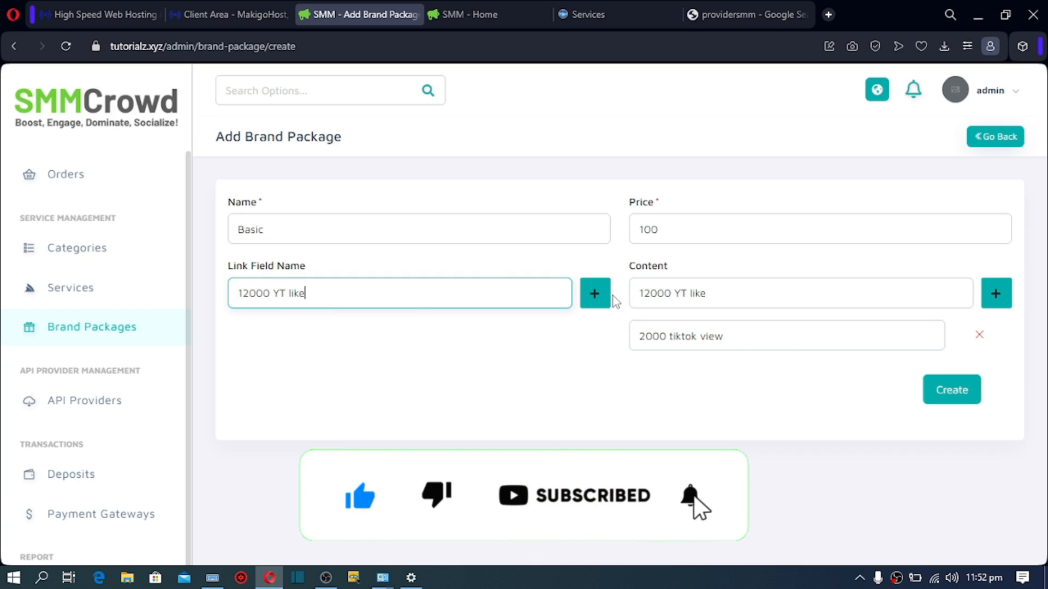
left_click(595, 297)
left_click_drag(743, 341, 633, 336)
key("ctrl+c")
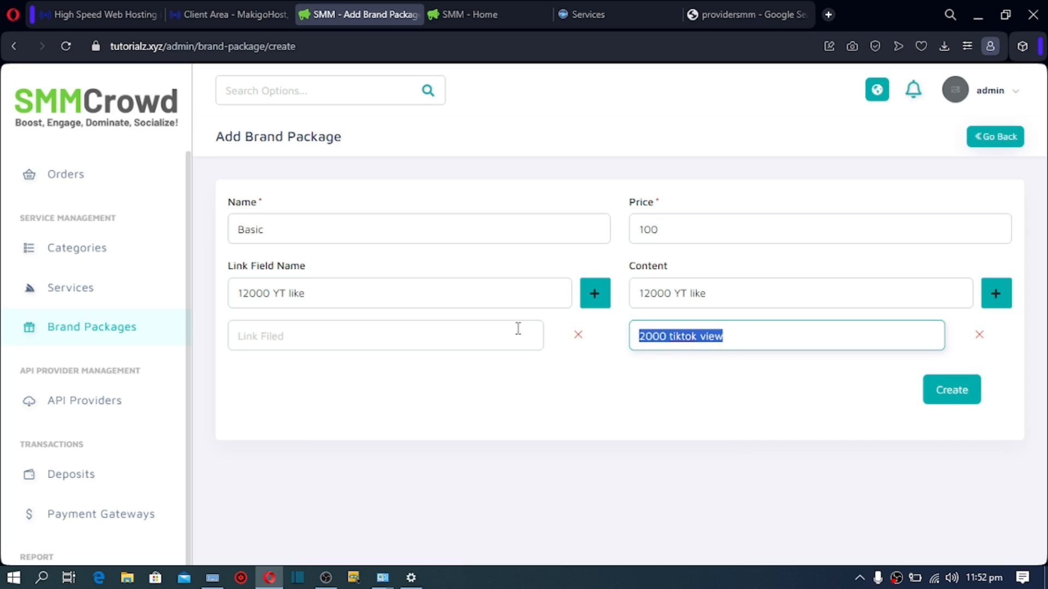
left_click(498, 334)
key("ctrl+v")
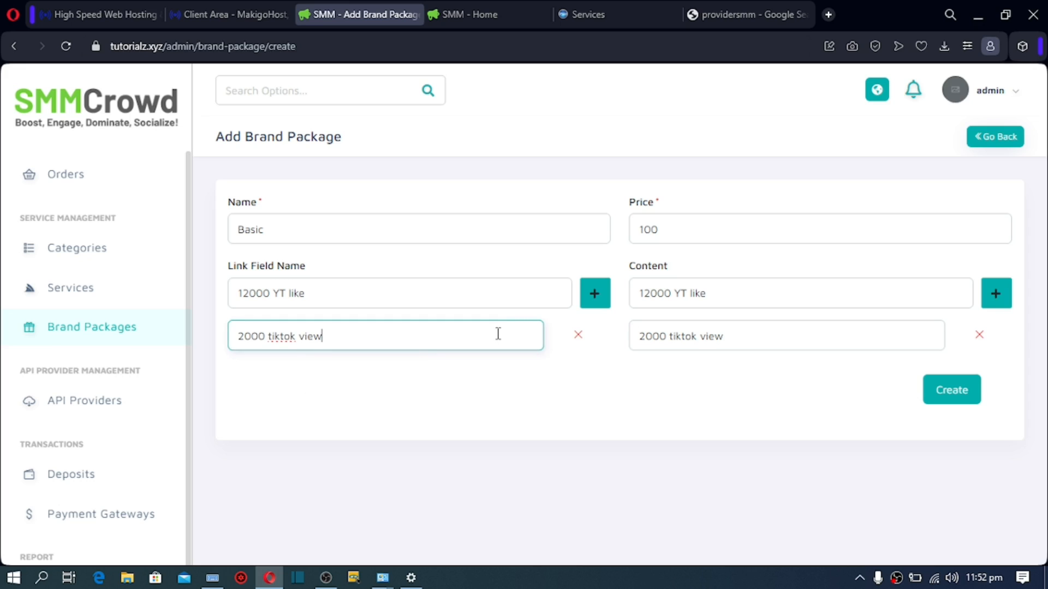
left_click(957, 397)
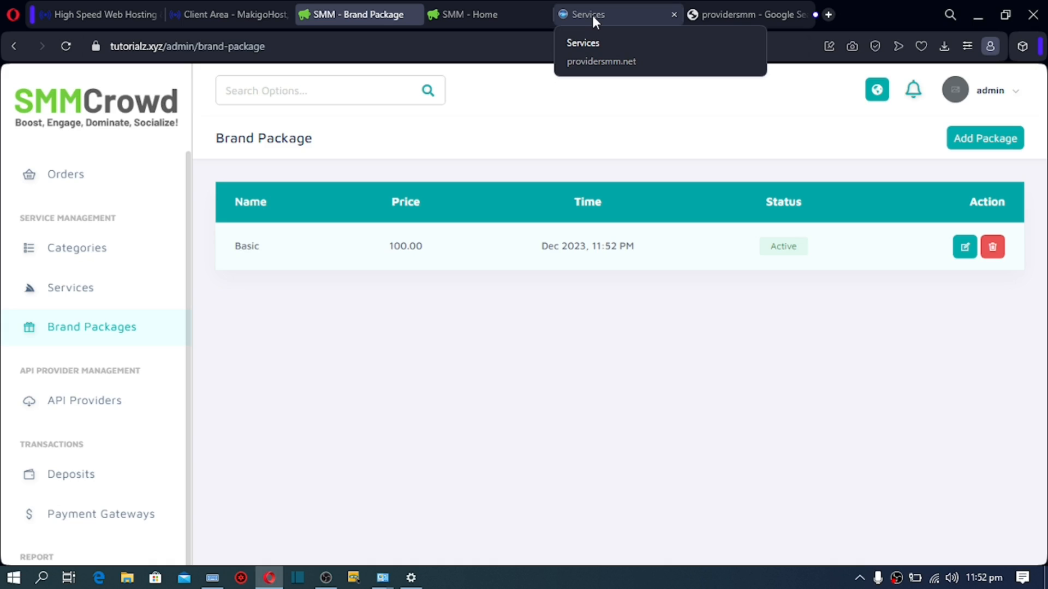
left_click(457, 7)
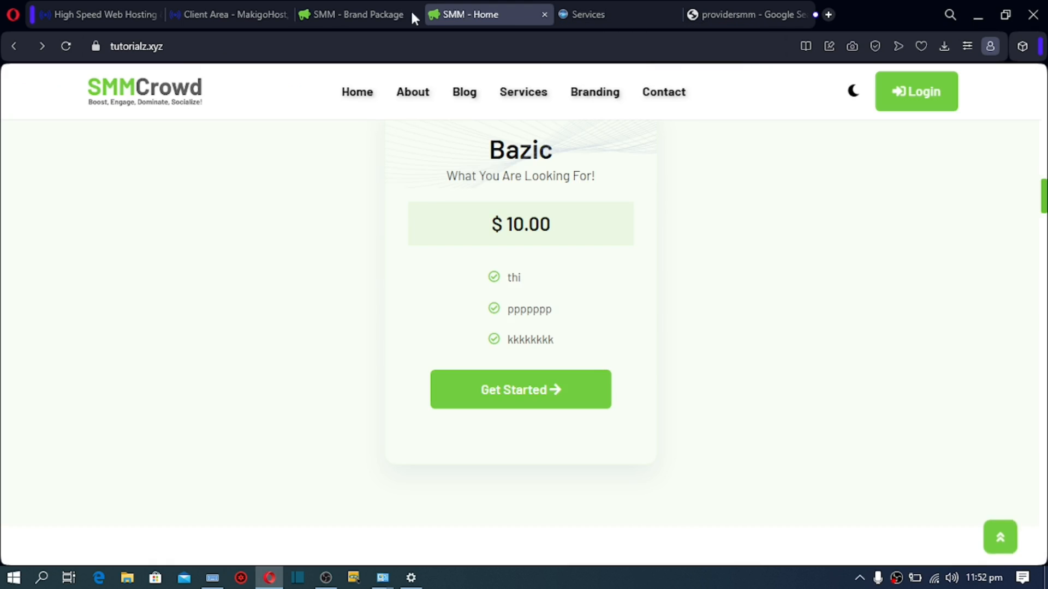
left_click(65, 46)
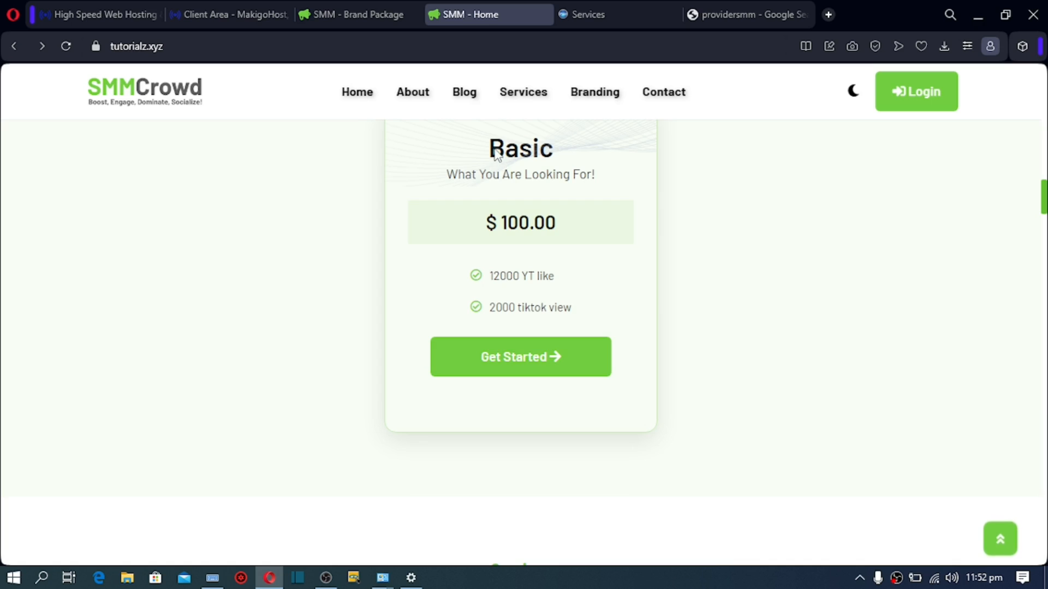
left_click_drag(499, 275, 532, 307)
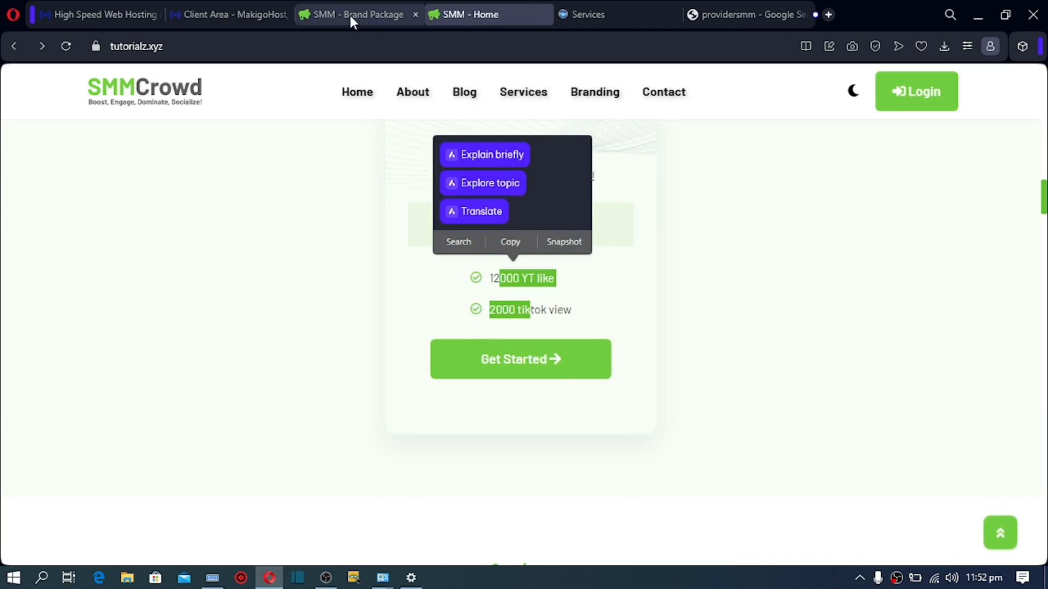
left_click(349, 16)
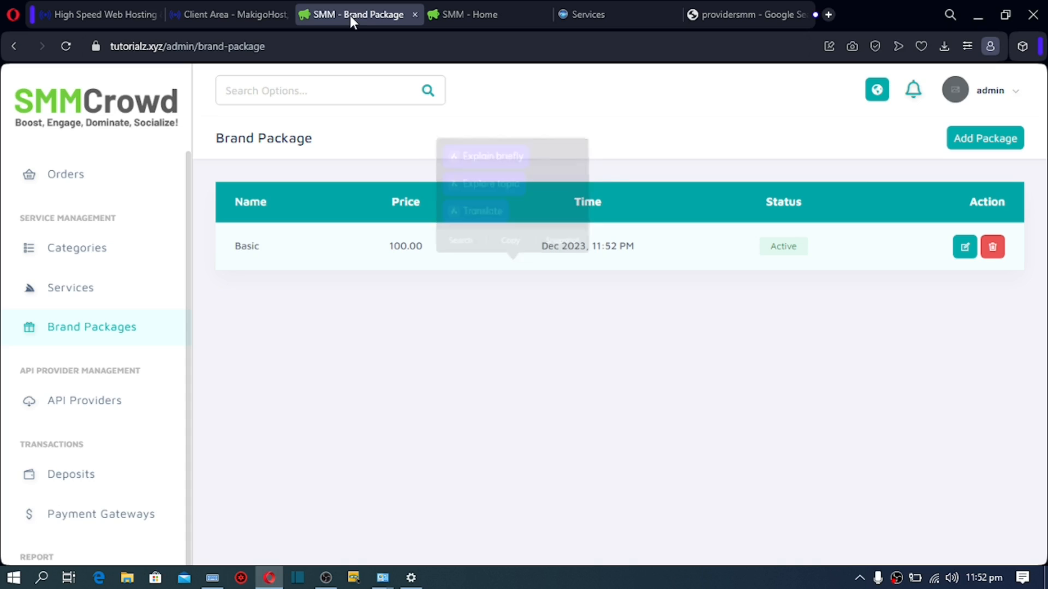
Step: Open a new brand package form with name PRO and price 200
left_click(970, 145)
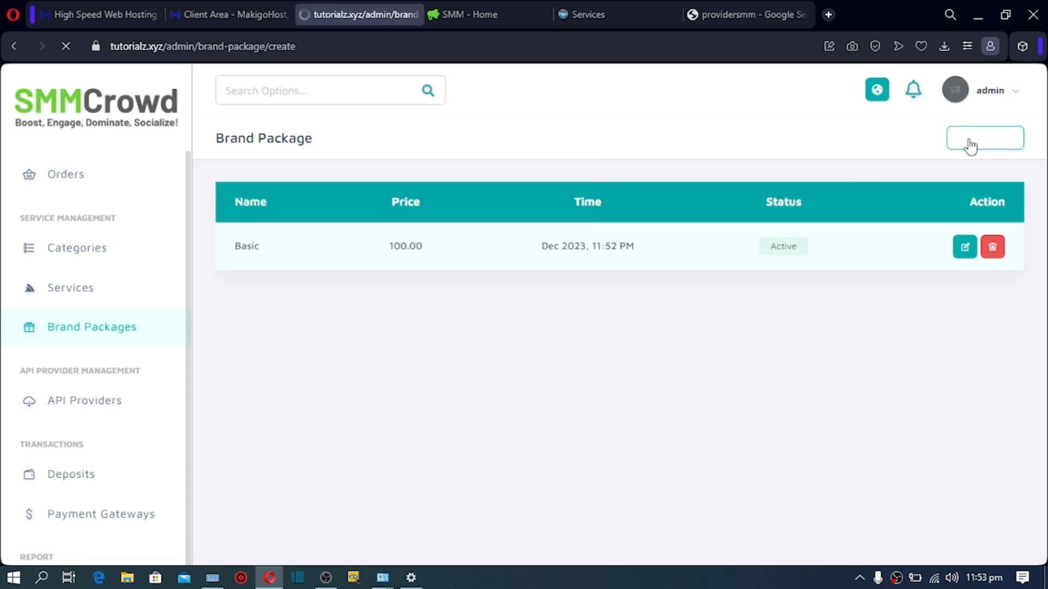
left_click(442, 228)
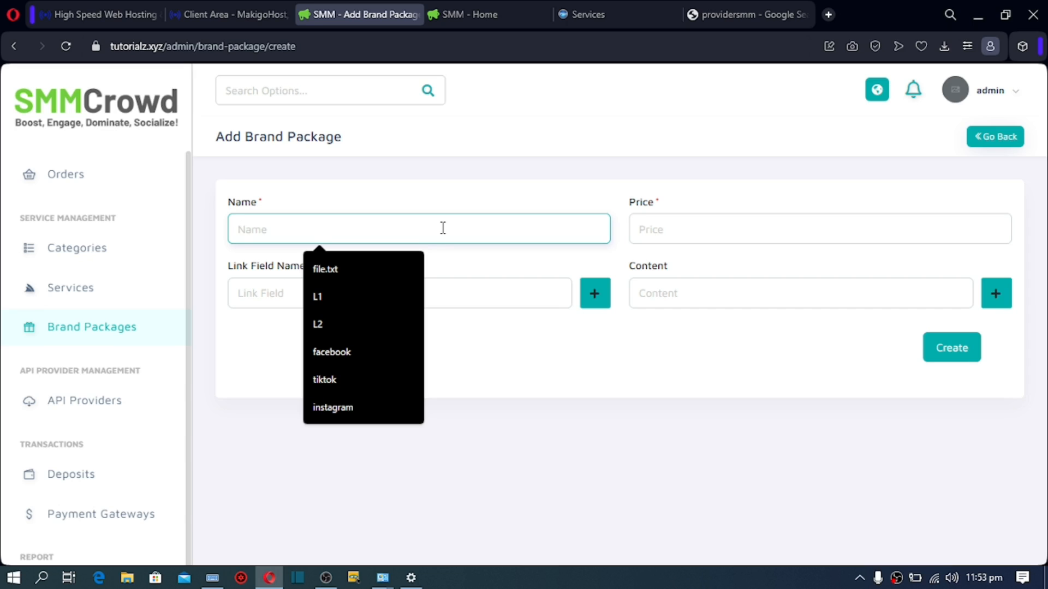
type("PRO")
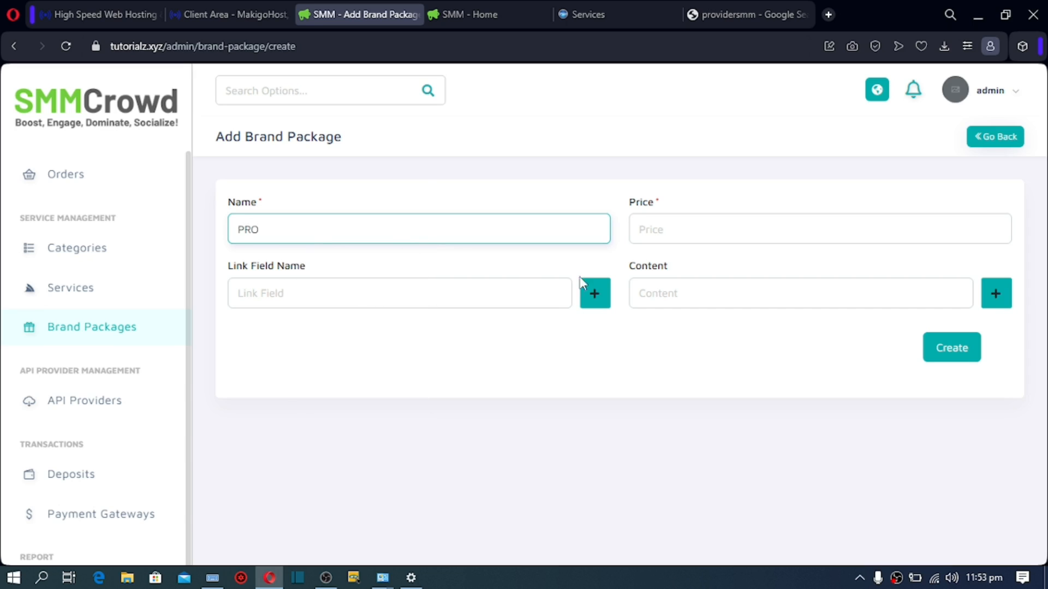
left_click(692, 228)
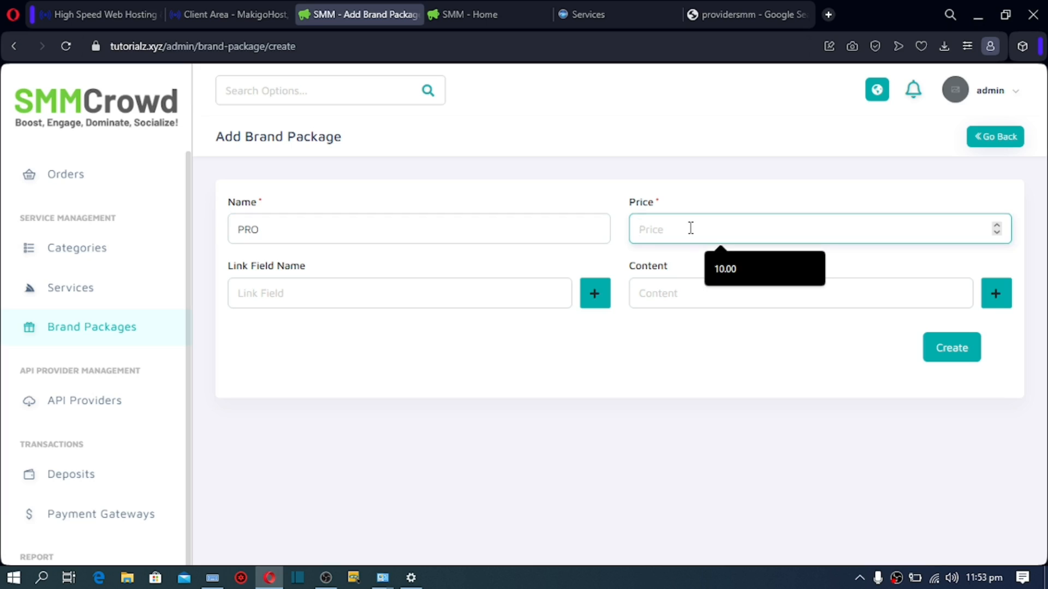
type("200")
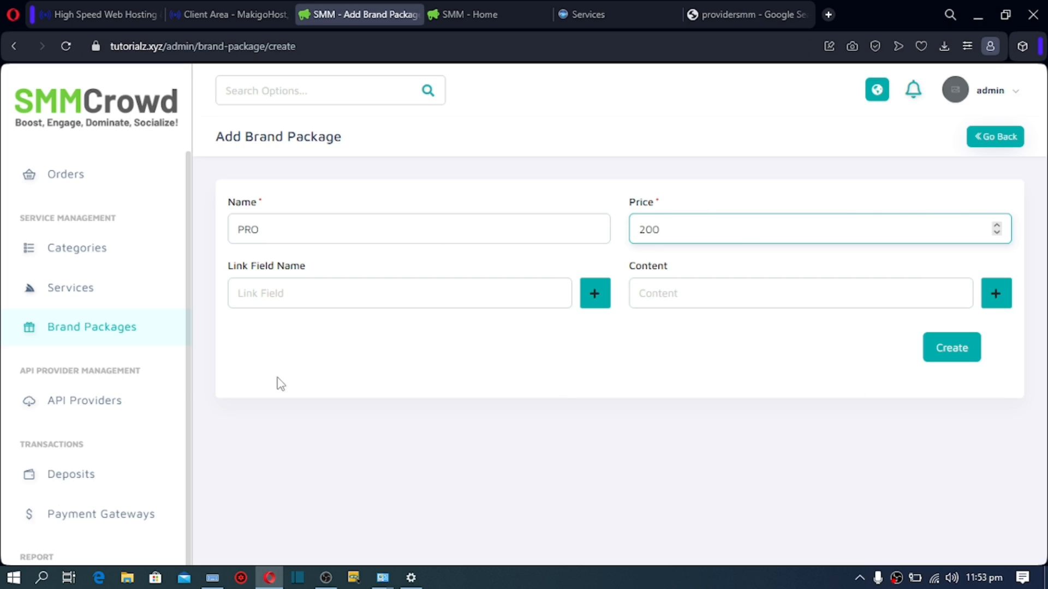
left_click(188, 388)
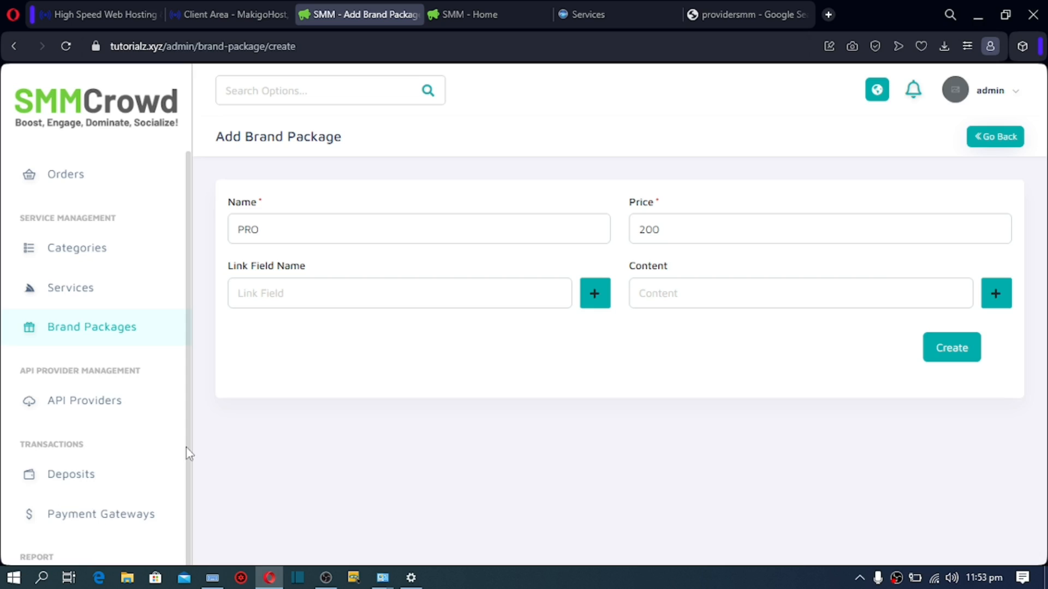
Step: Edit the Paypal gateway and replace its e-mail field with the account's e-mail address
left_click(93, 515)
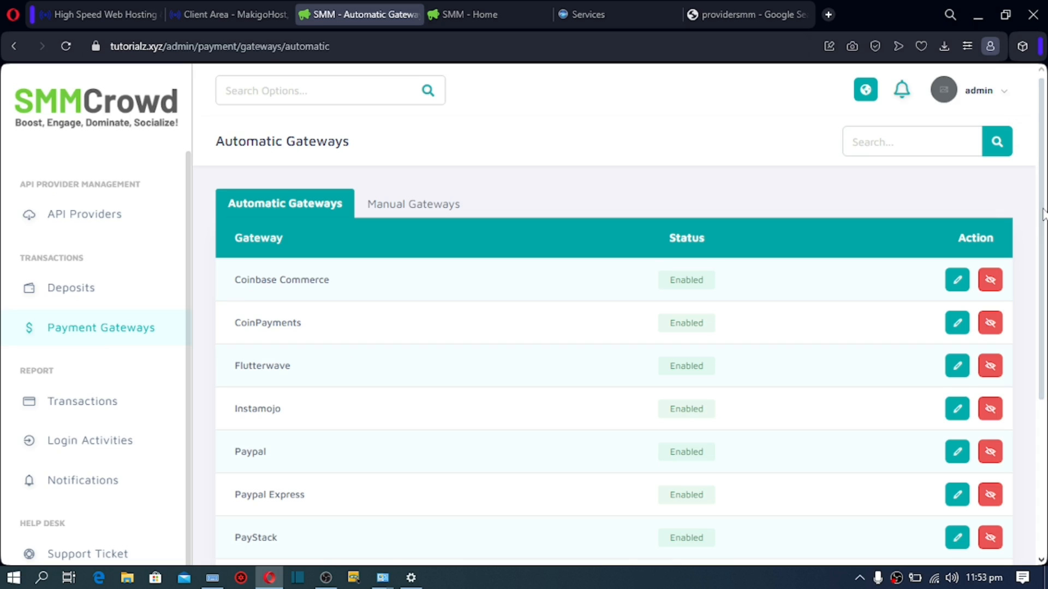
left_click_drag(1043, 215, 1043, 323)
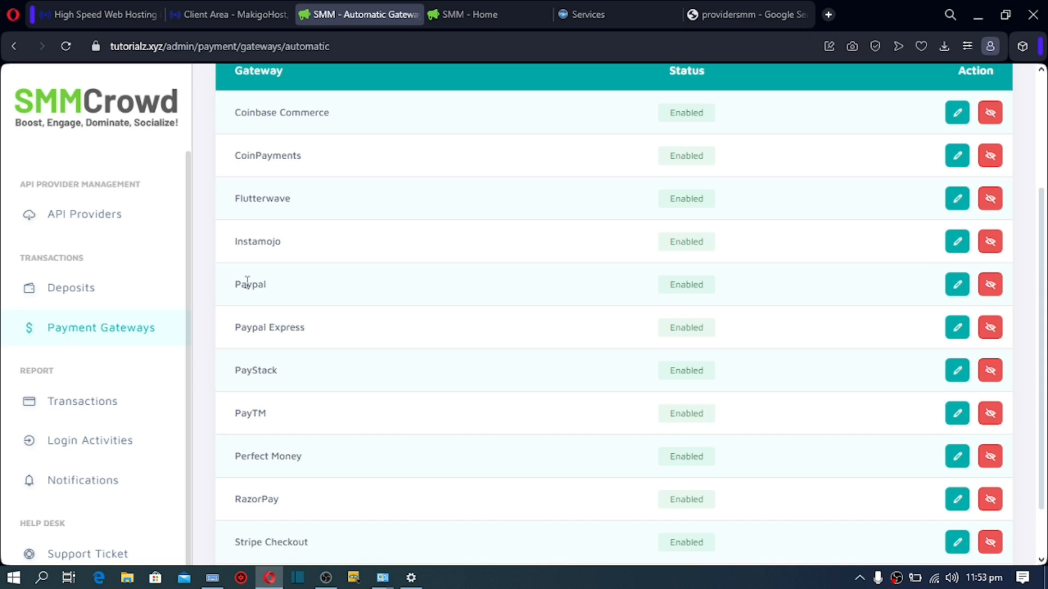
left_click(958, 295)
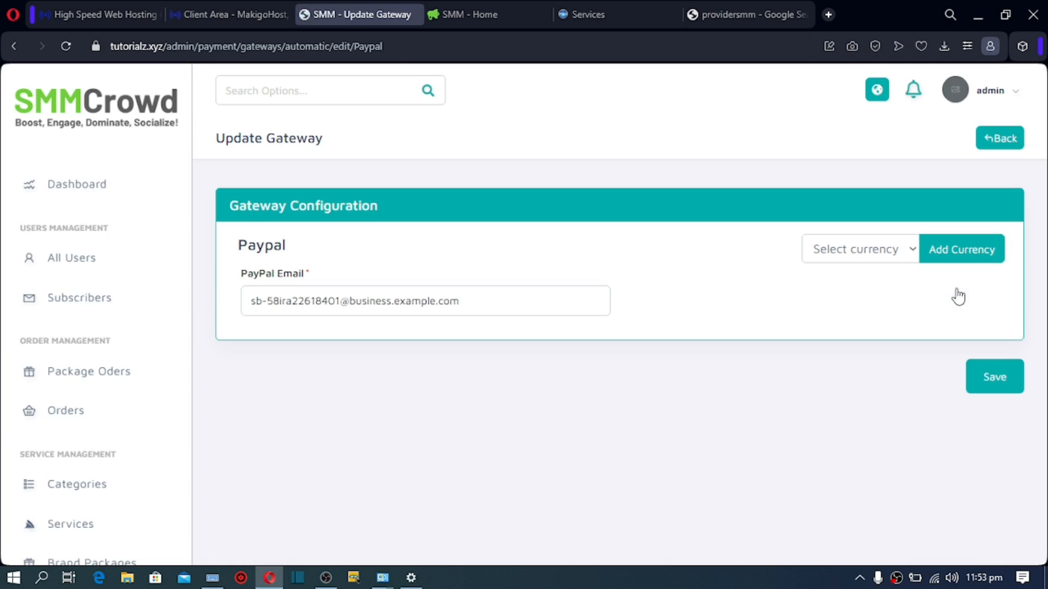
triple_click(465, 301)
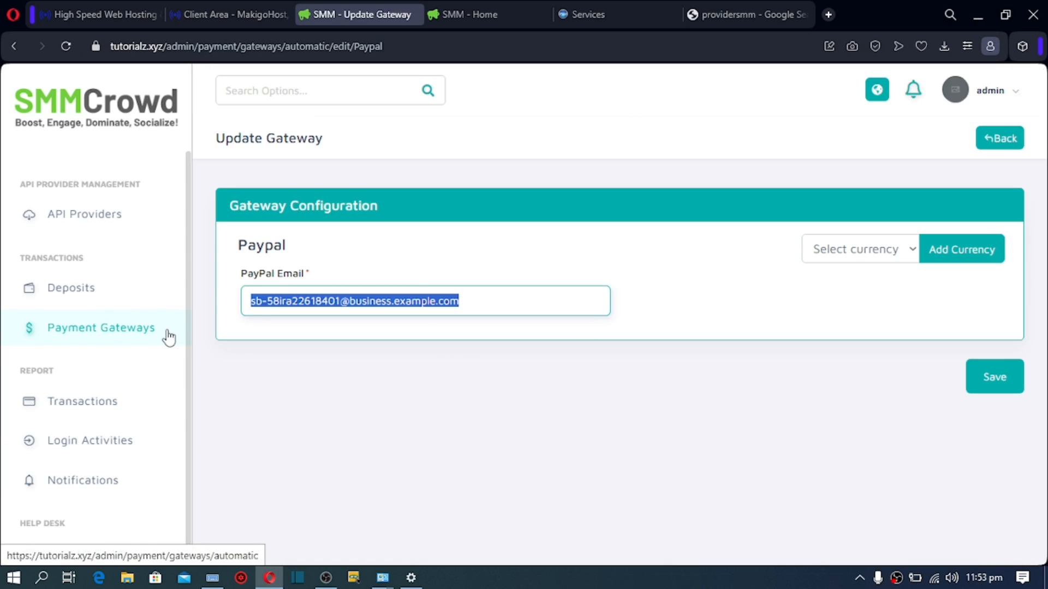
type("NYE")
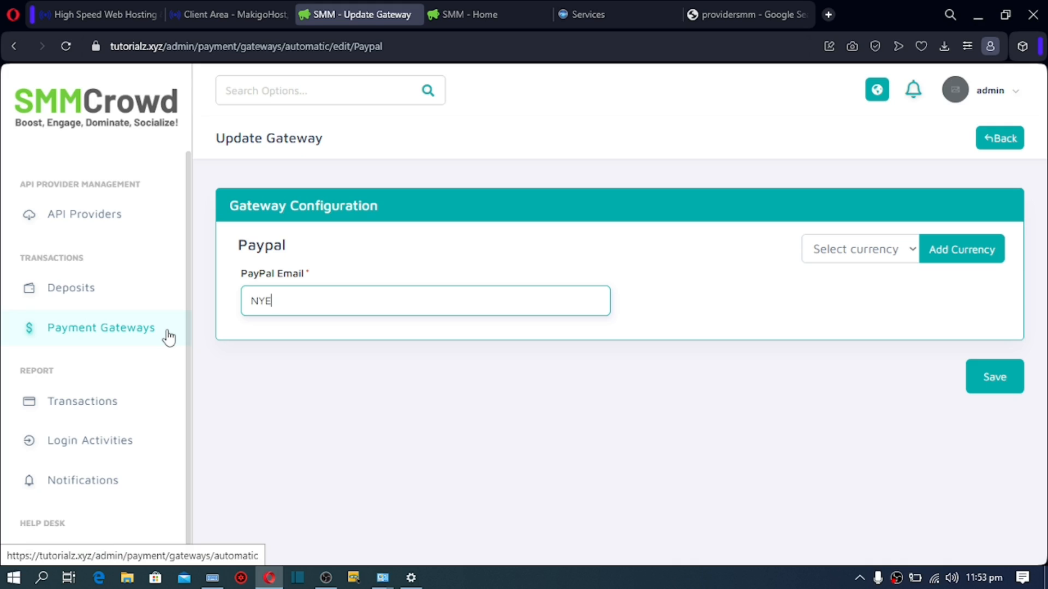
key("BackSpace")
key("BackSpace")
key("BackSpace")
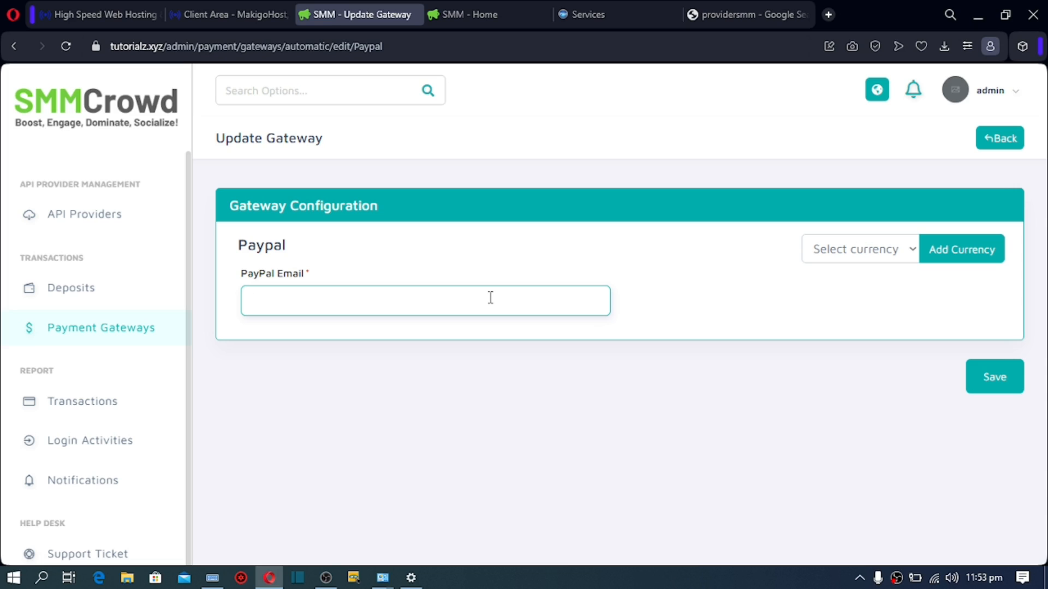
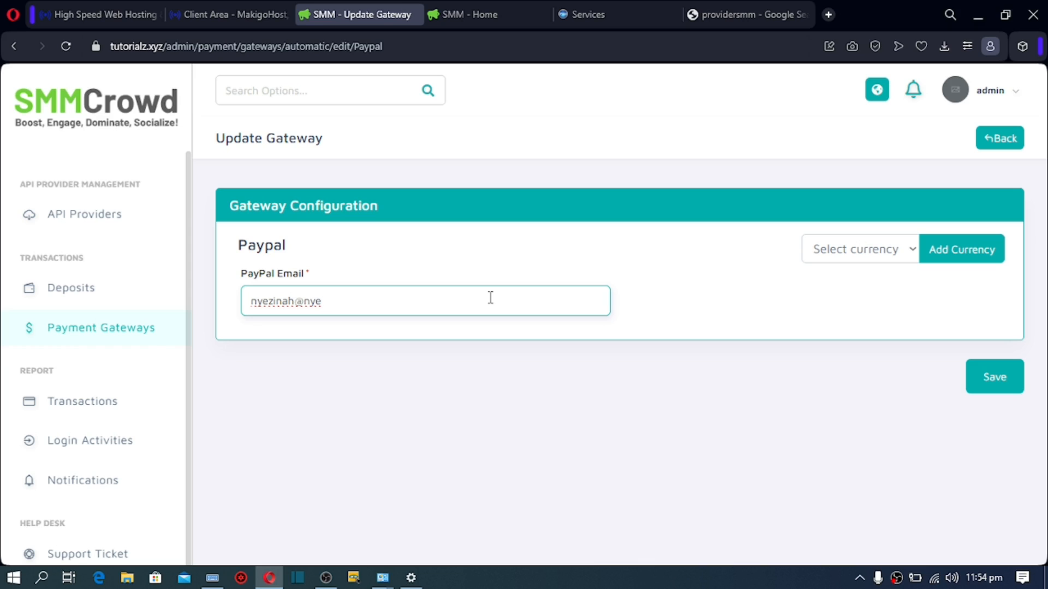
Step: Add a USD currency configuration to the Paypal gateway
left_click(898, 261)
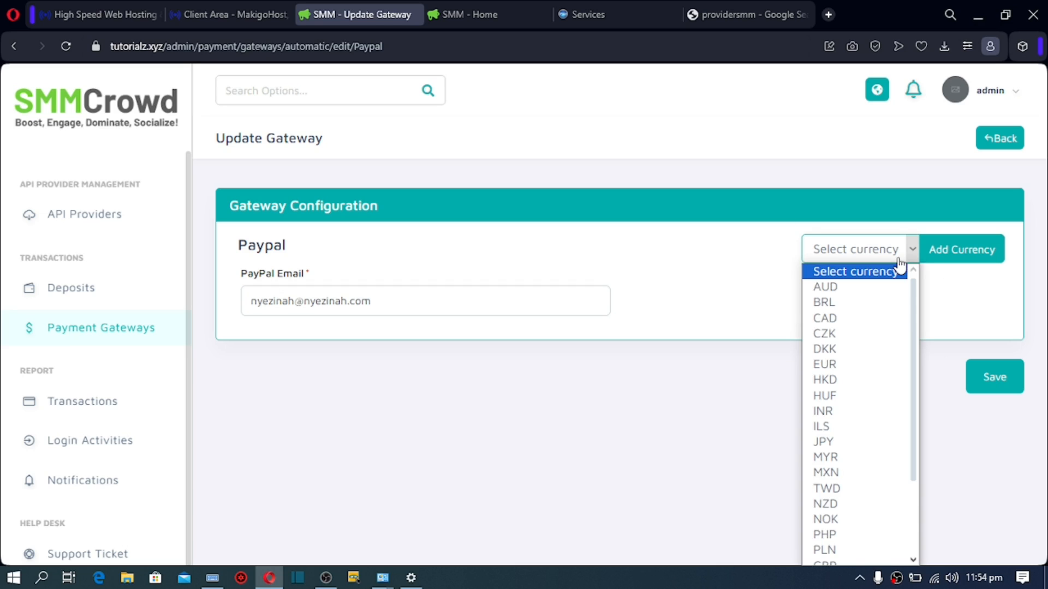
left_click_drag(917, 335, 916, 451)
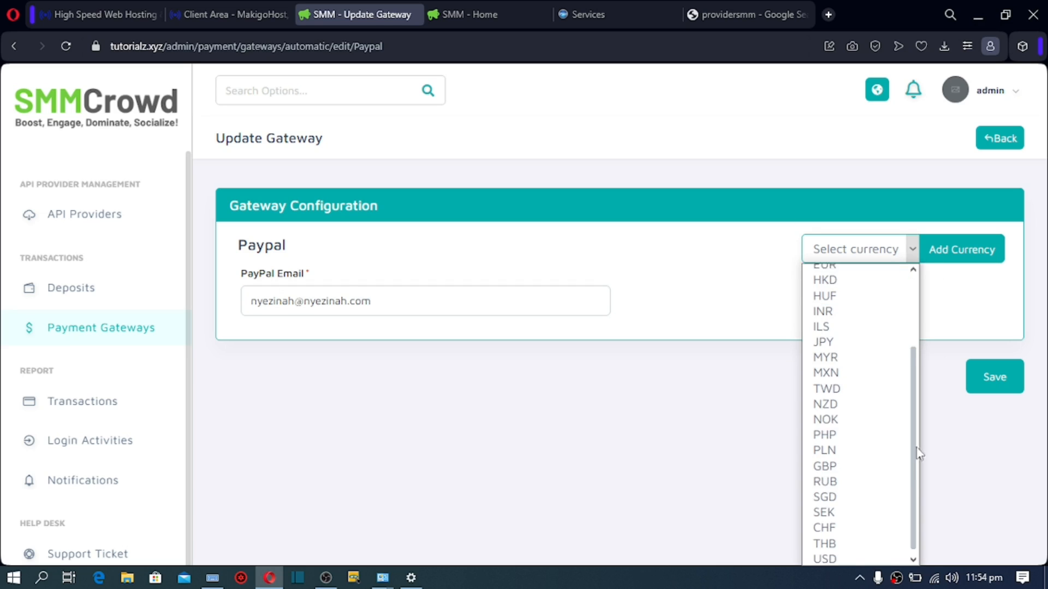
left_click(834, 556)
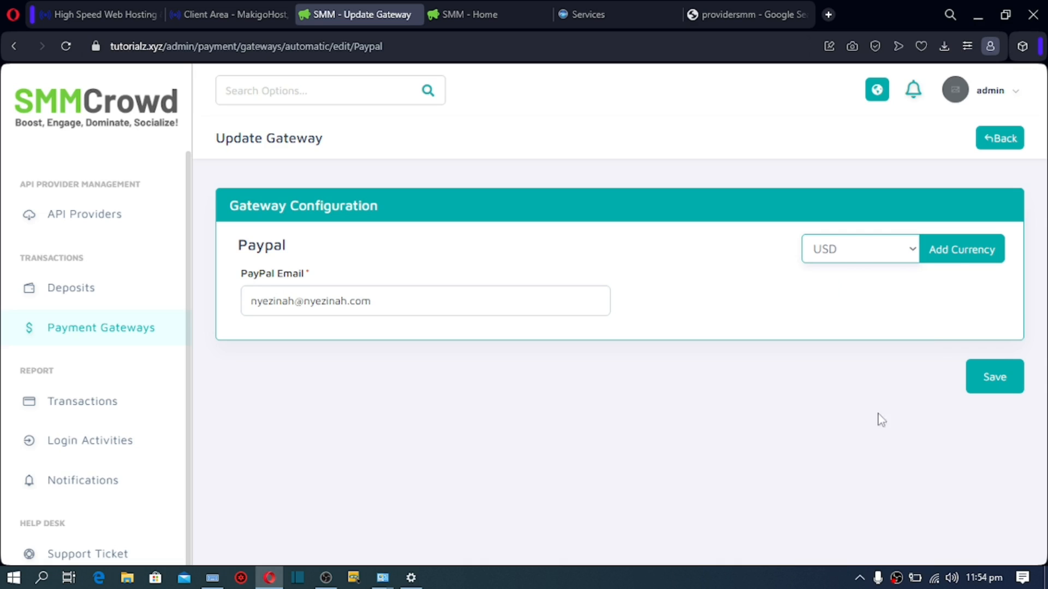
left_click(958, 259)
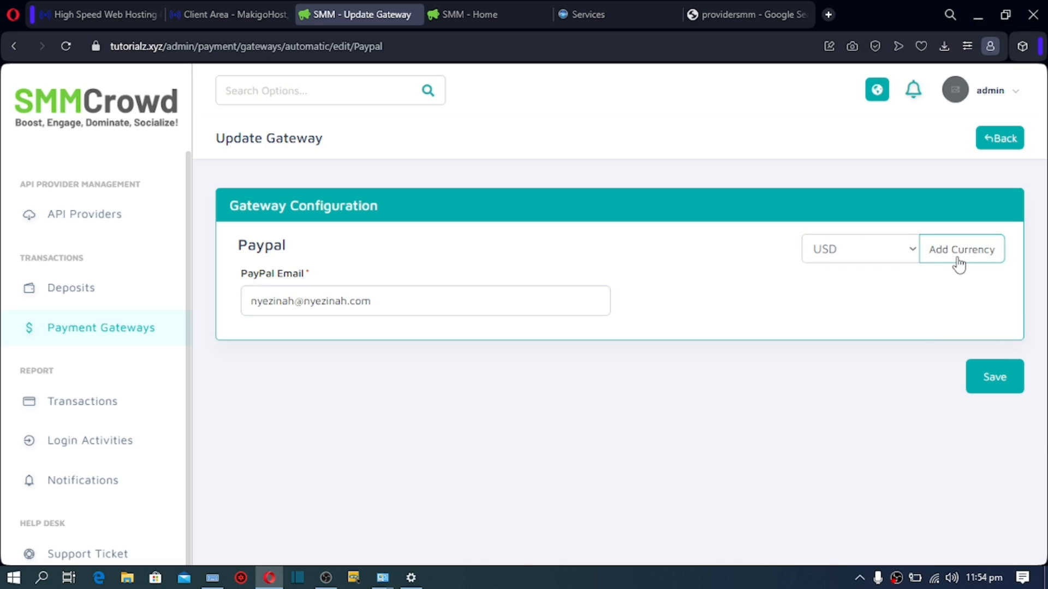
scroll(959, 265, "down", 3)
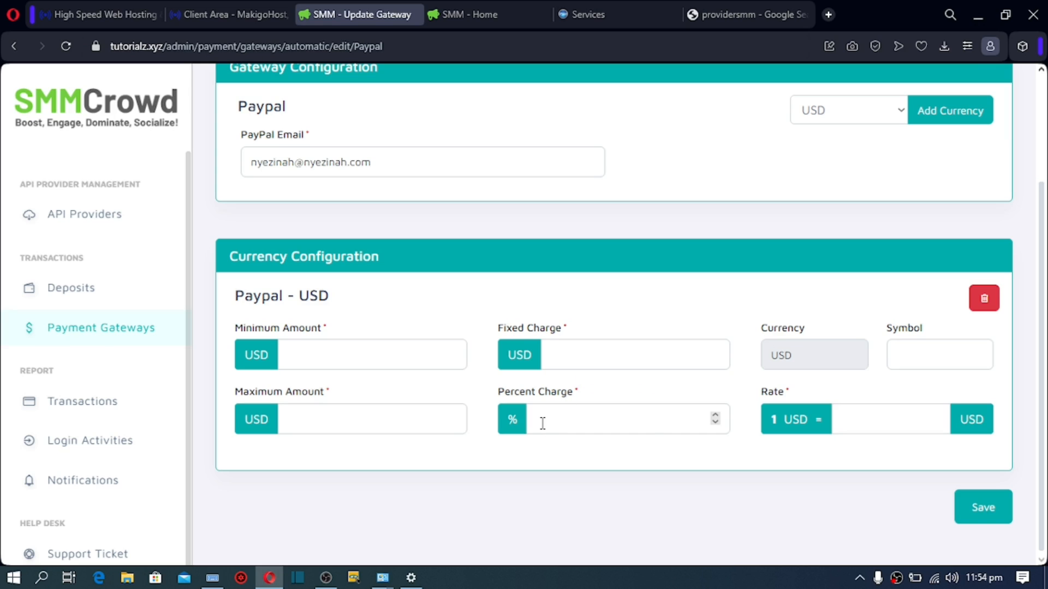
Step: Enter Paypal USD charges (20% percent) and limits of min 1, max 1000
left_click(567, 352)
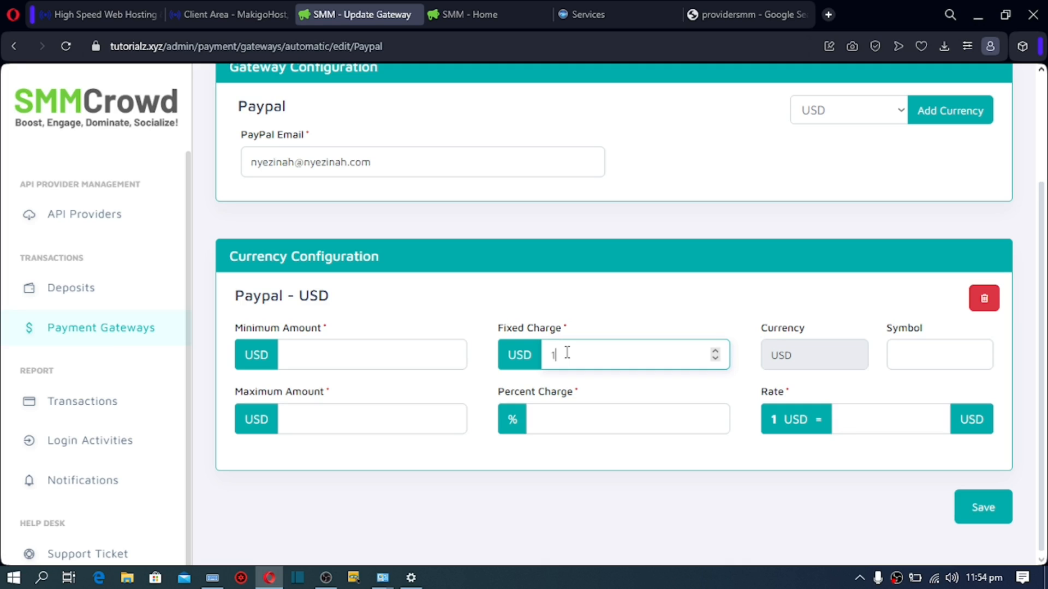
left_click(552, 410)
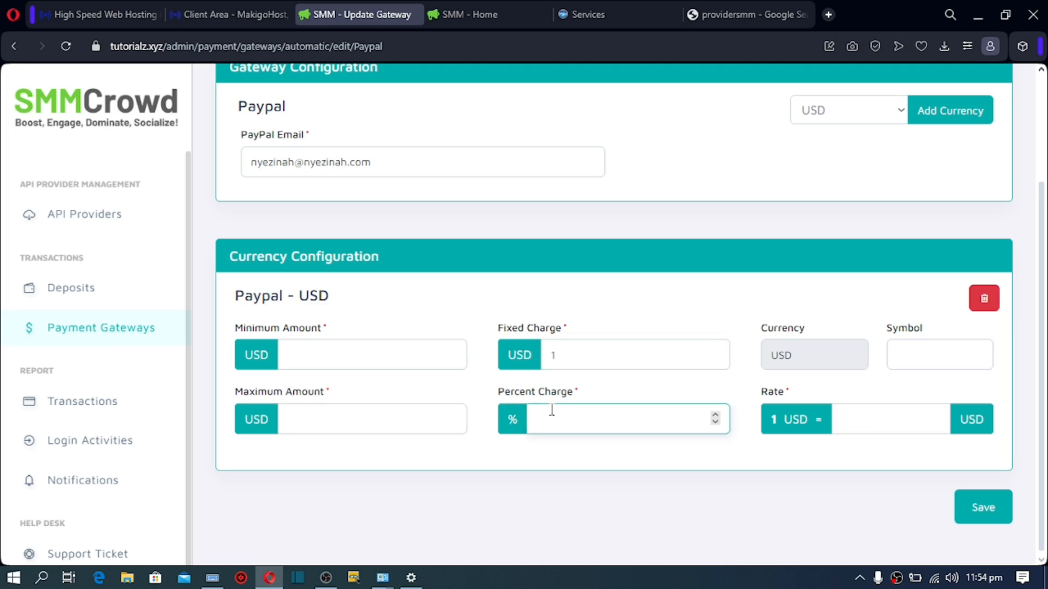
type("20")
left_click(316, 357)
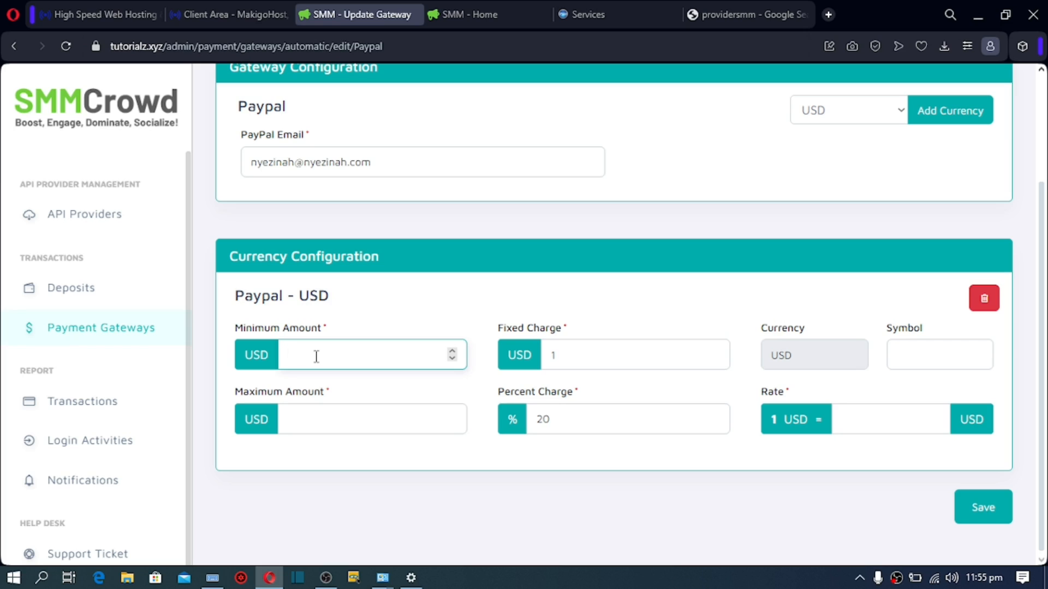
type("1")
left_click(299, 420)
type("1000")
Step: Set symbol $ and rate 1, save, and return to Payment Gateways
left_click(920, 362)
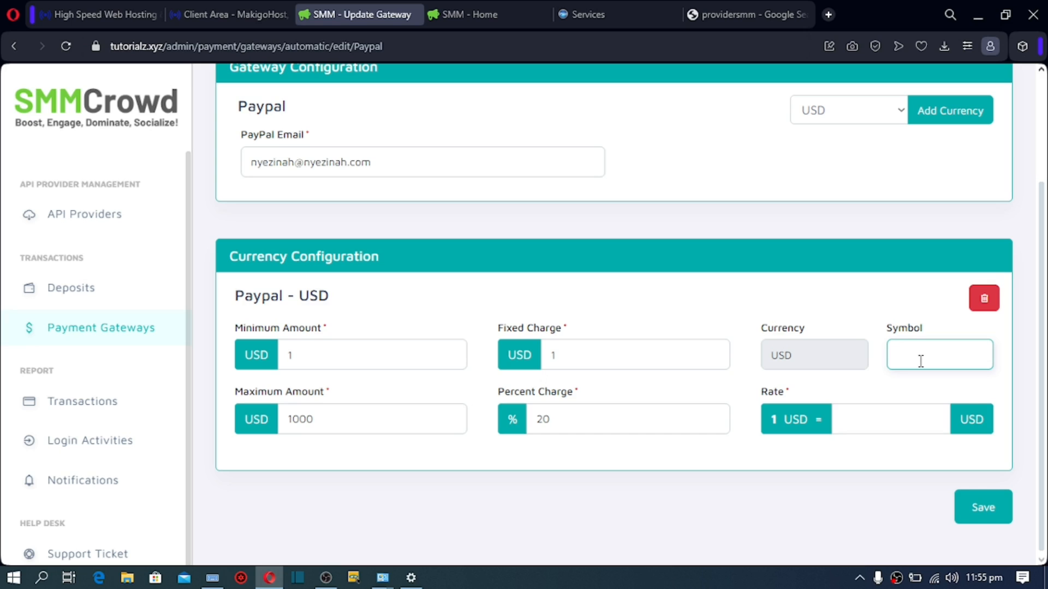
type("$")
left_click(893, 423)
type("1")
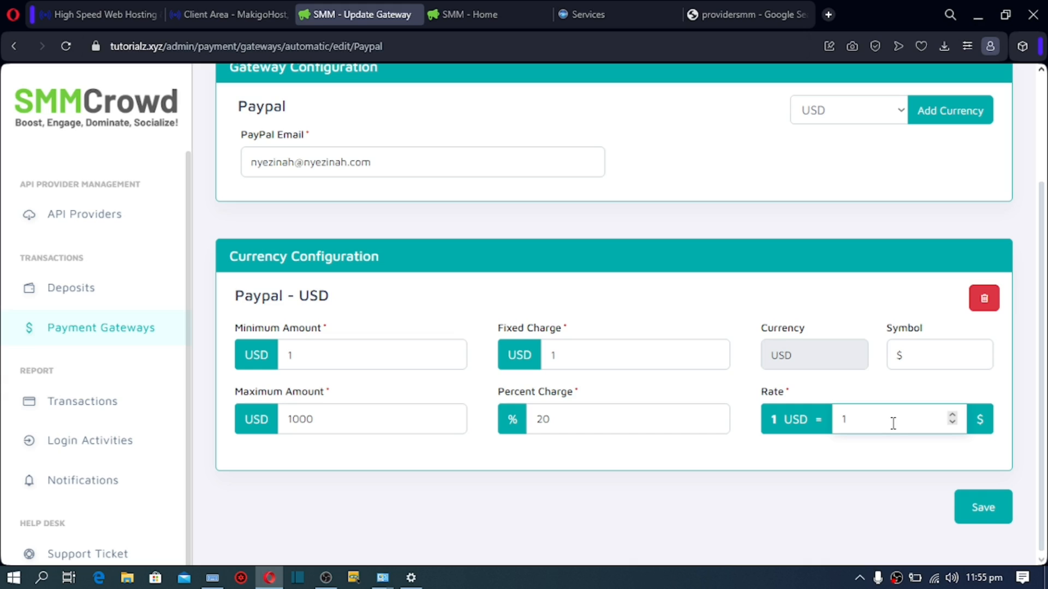
left_click(983, 510)
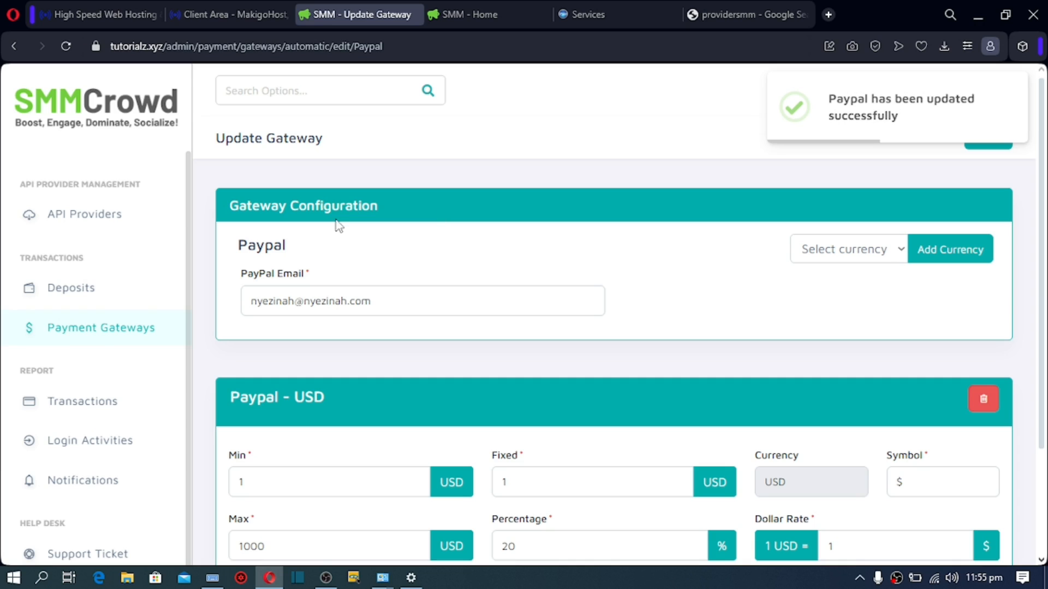
left_click(99, 330)
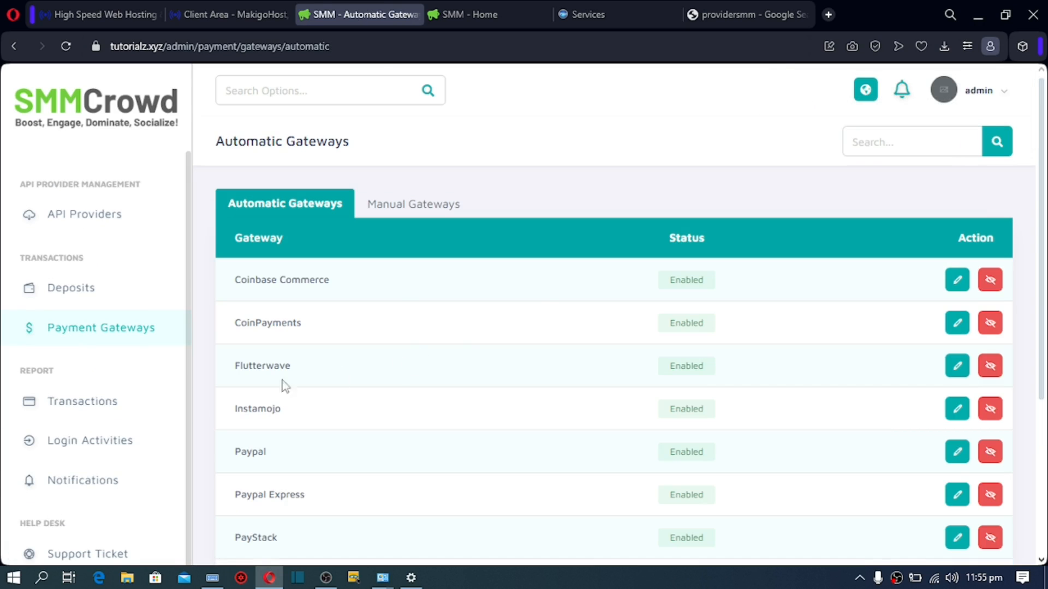
Step: Edit Flutterwave, add a USD currency configuration, and attempt to save it
left_click_drag(238, 366, 293, 367)
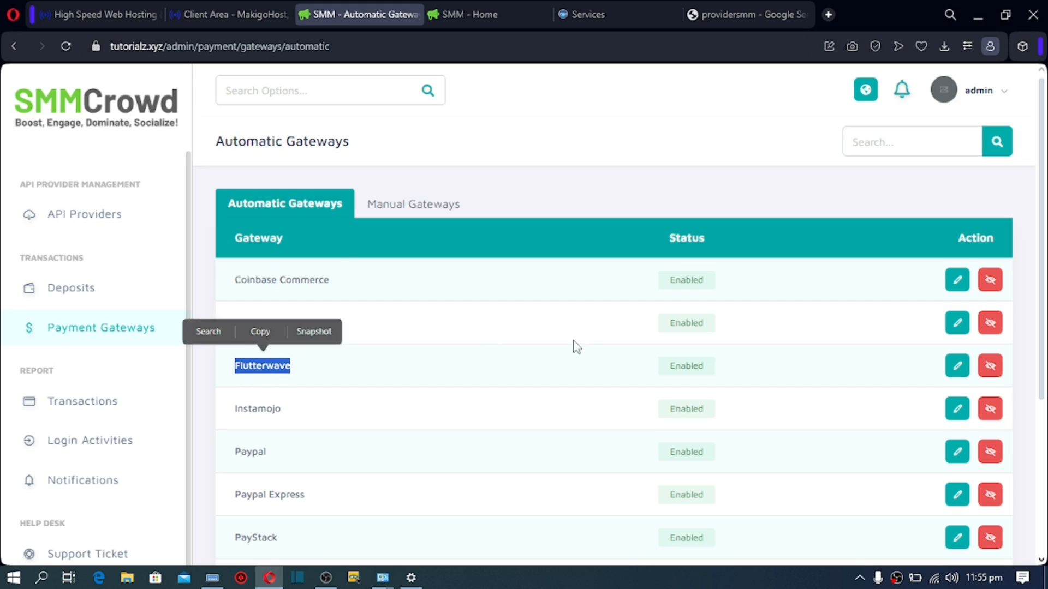
left_click(953, 371)
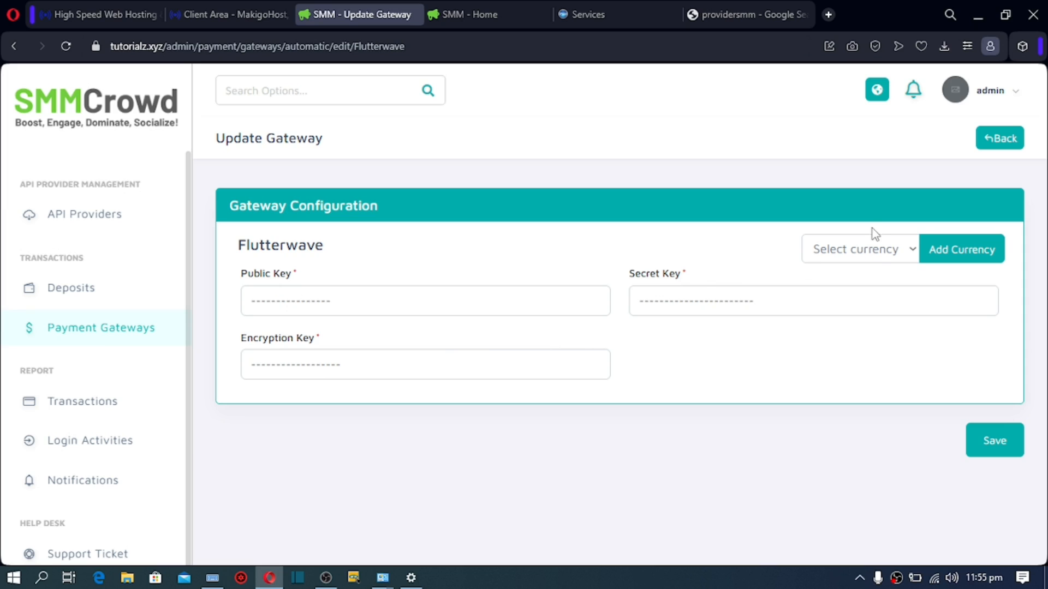
left_click(872, 255)
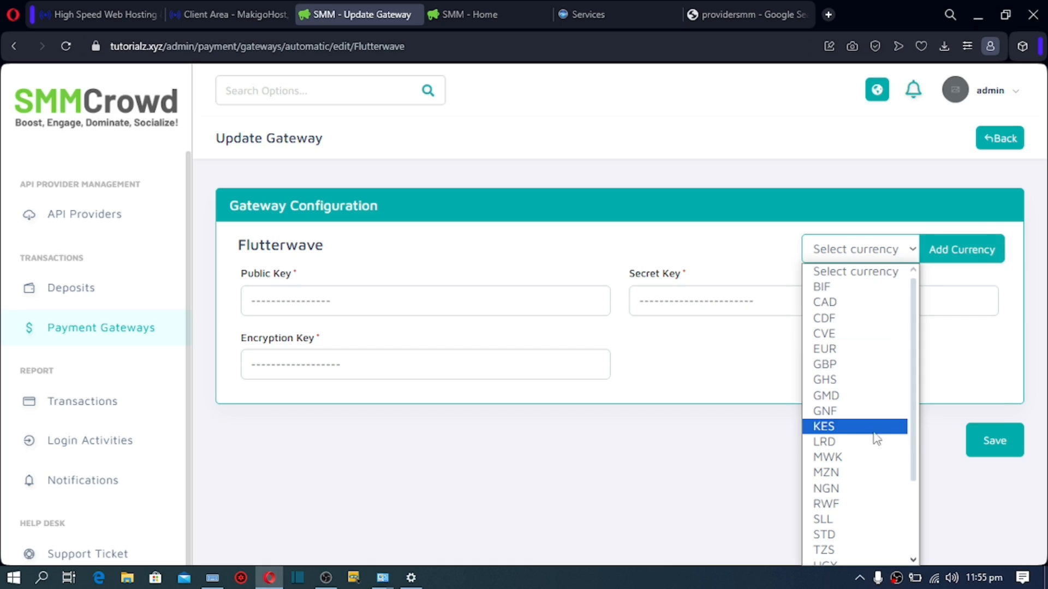
left_click_drag(914, 438, 913, 509)
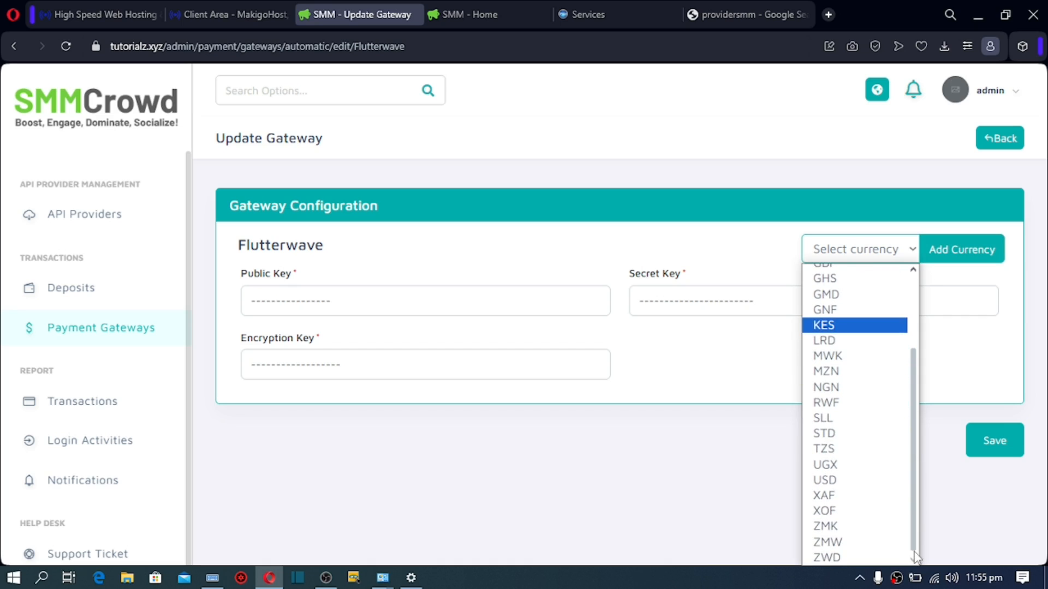
left_click(837, 483)
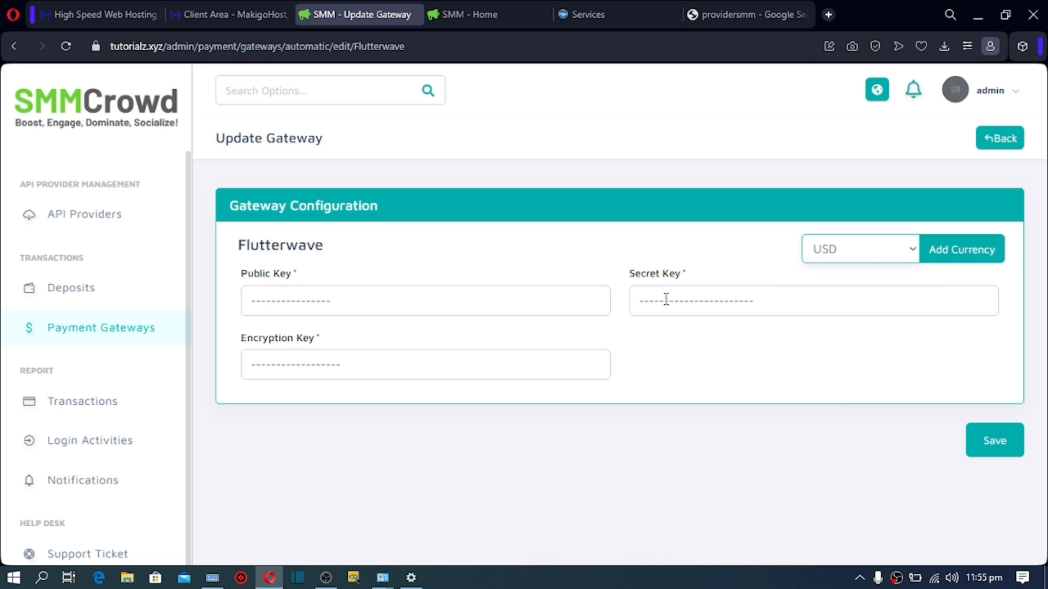
left_click(967, 254)
scroll(965, 252, "down", 4)
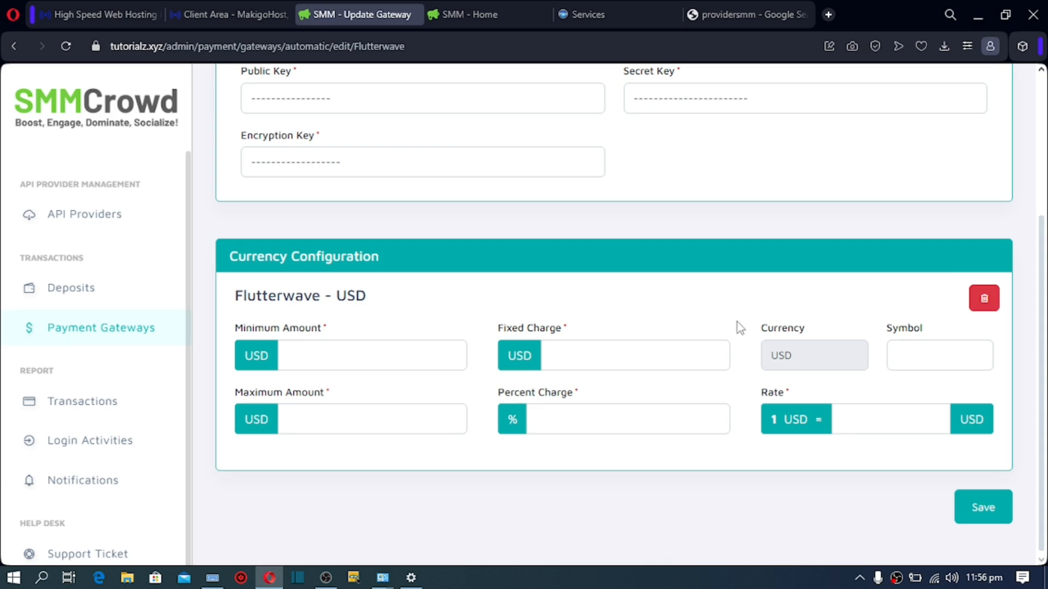
left_click(965, 517)
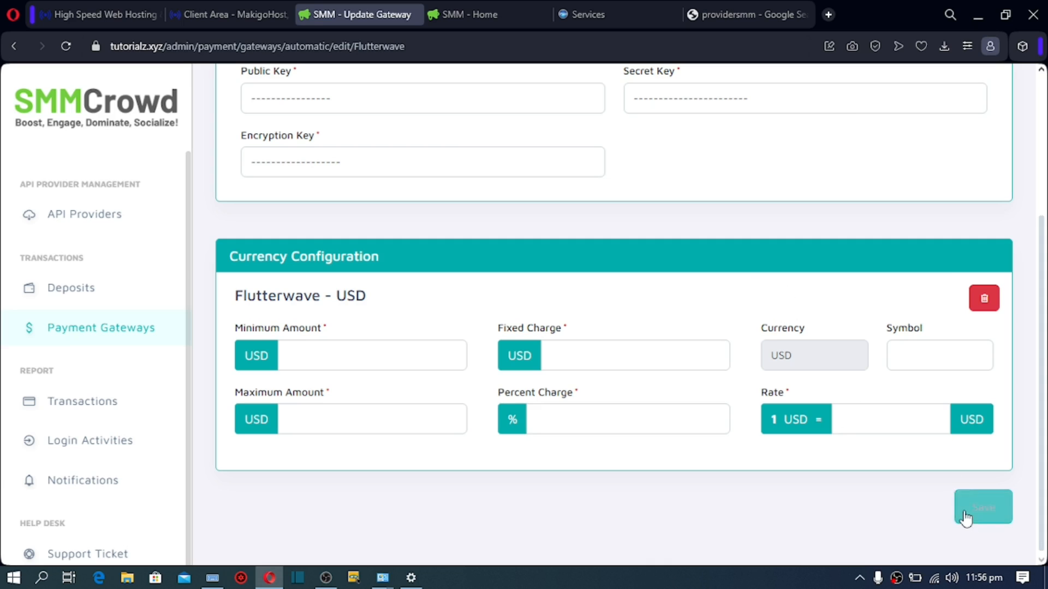
left_click_drag(1039, 271, 1036, 135)
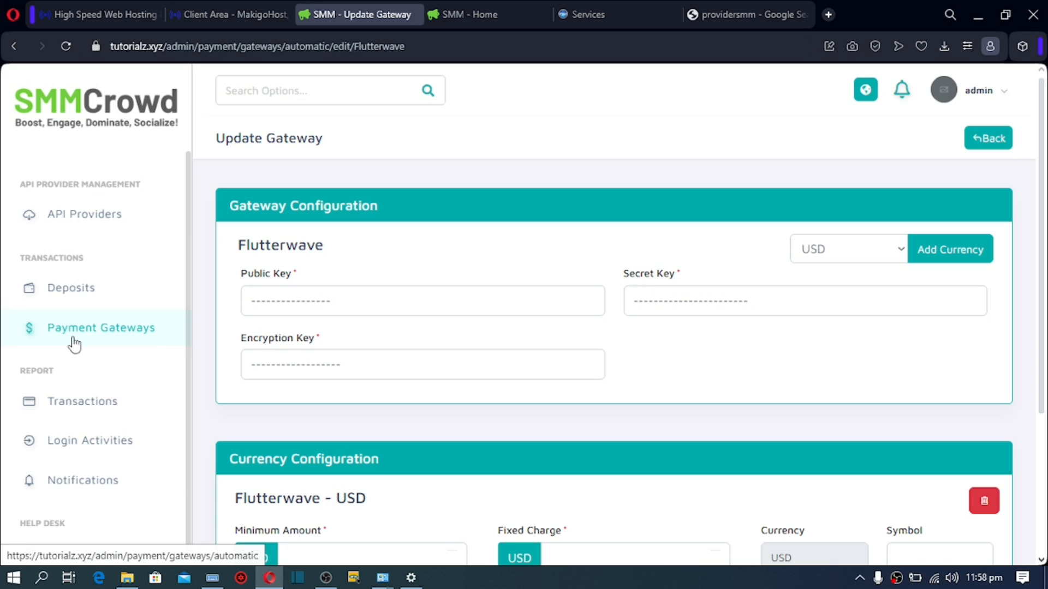
Step: Check the empty Manual Gateways list and the Add New manual gateway form
left_click(74, 344)
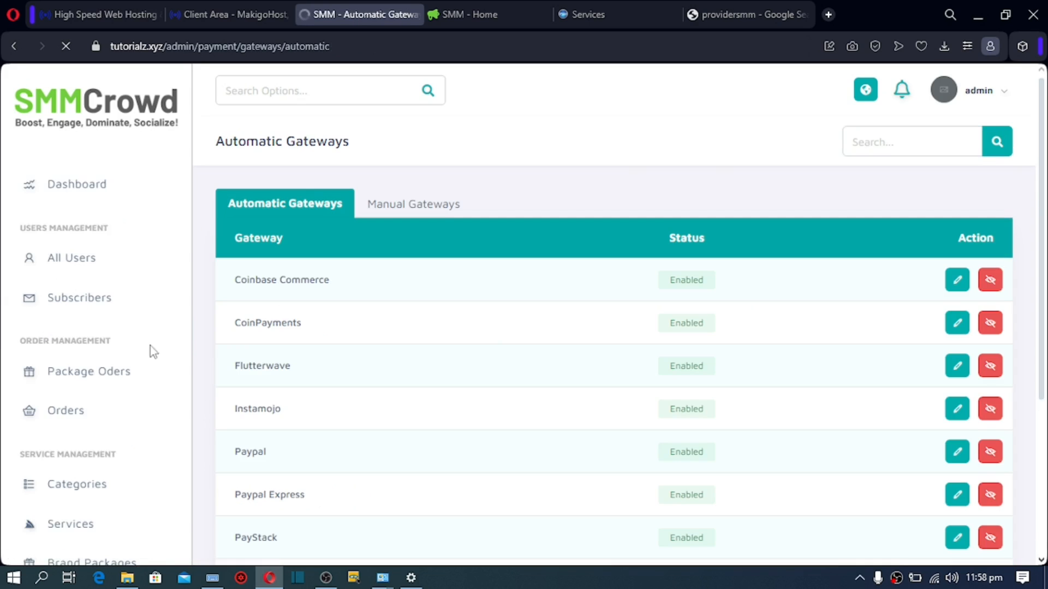
left_click(416, 217)
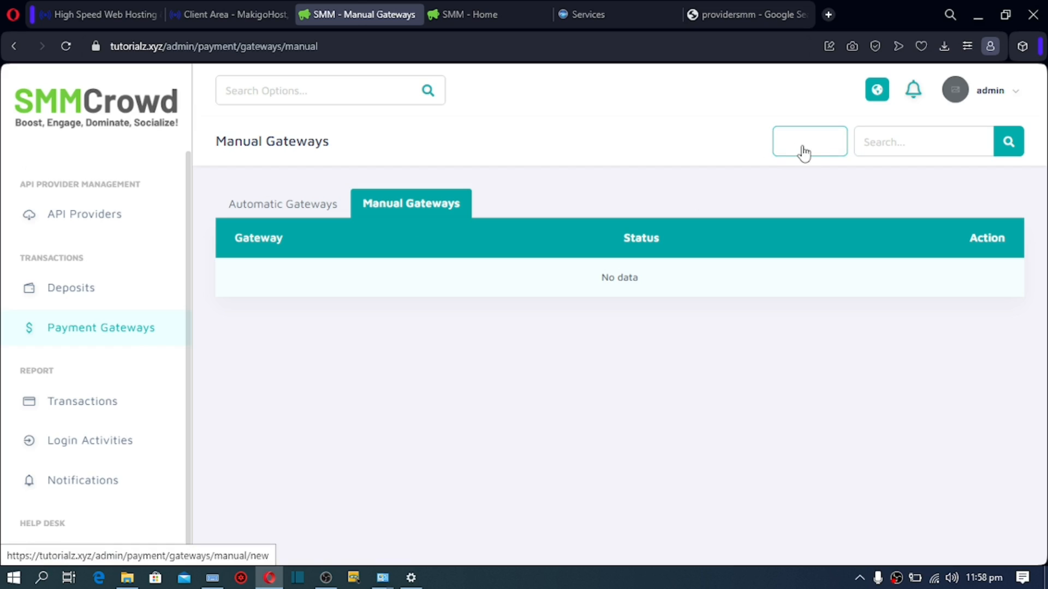
left_click(803, 153)
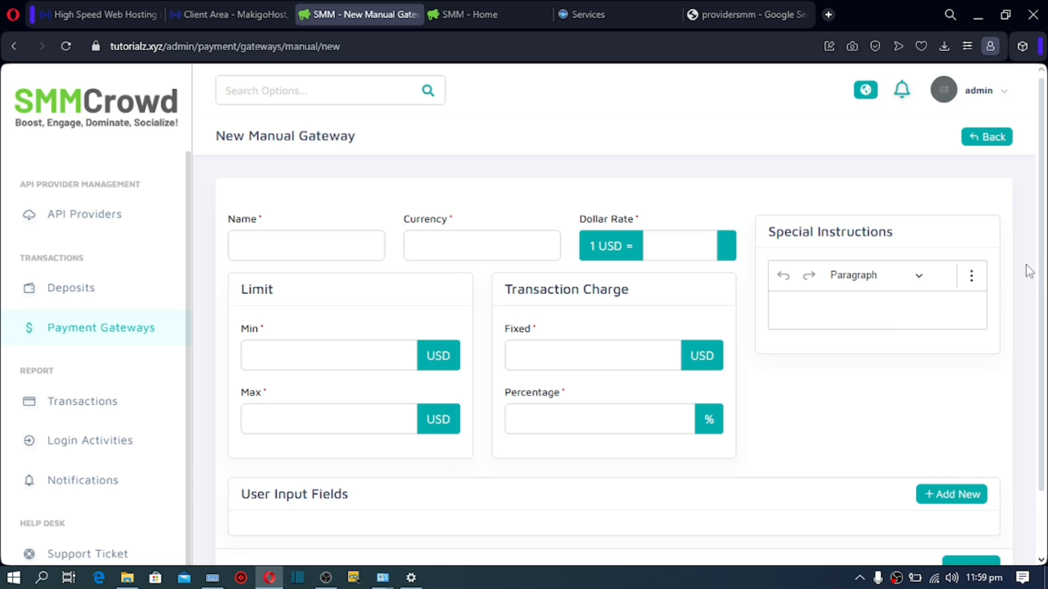
left_click_drag(1042, 276, 1039, 366)
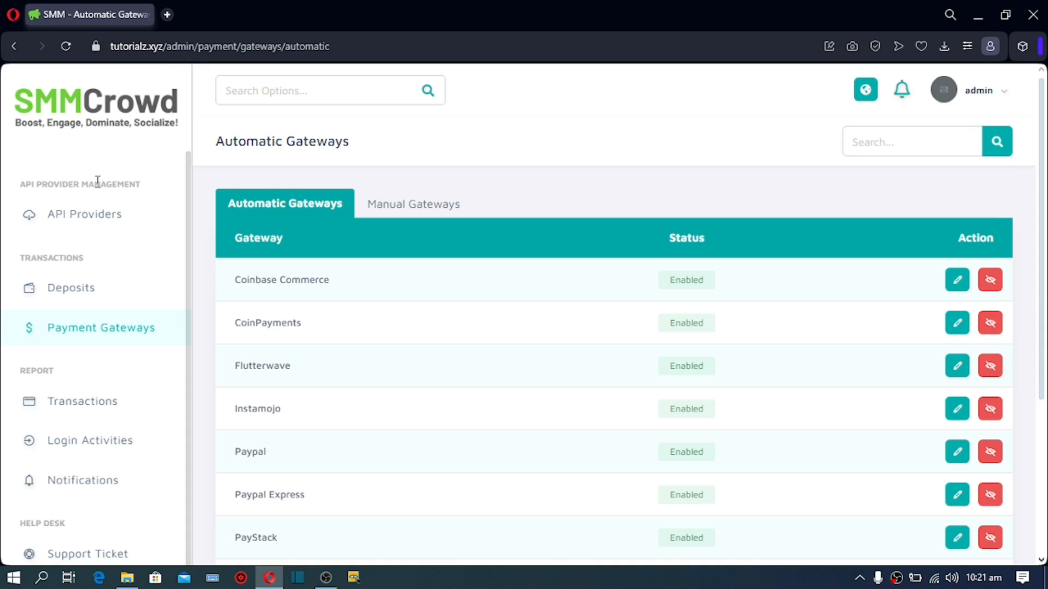
Step: Save the Logo & Favicon settings unchanged, then go to Global Settings
scroll(96, 229, "up", 4)
scroll(87, 299, "down", 1)
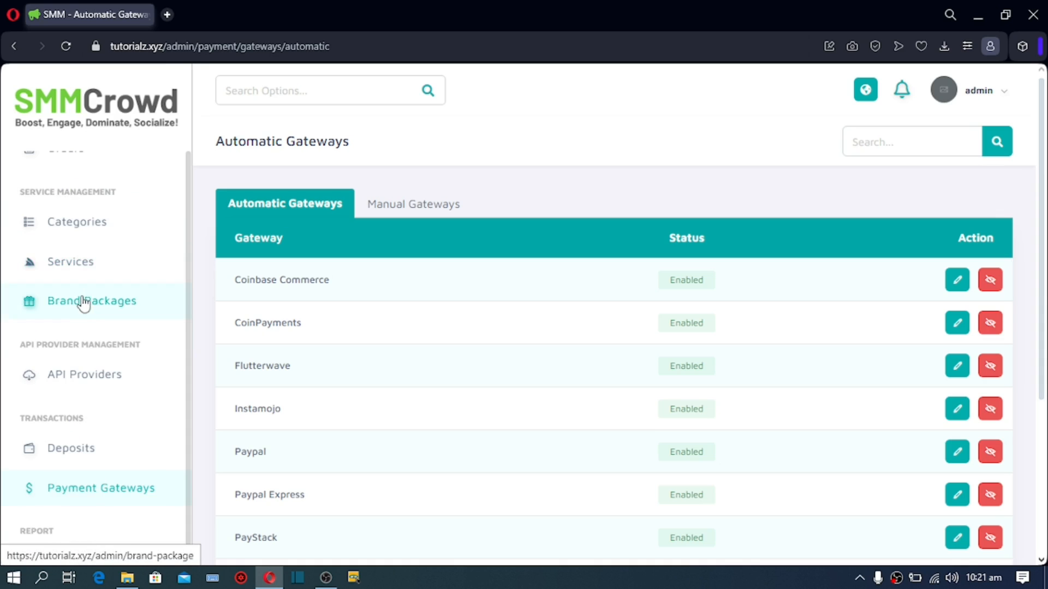
scroll(83, 308, "down", 4)
scroll(83, 310, "down", 6)
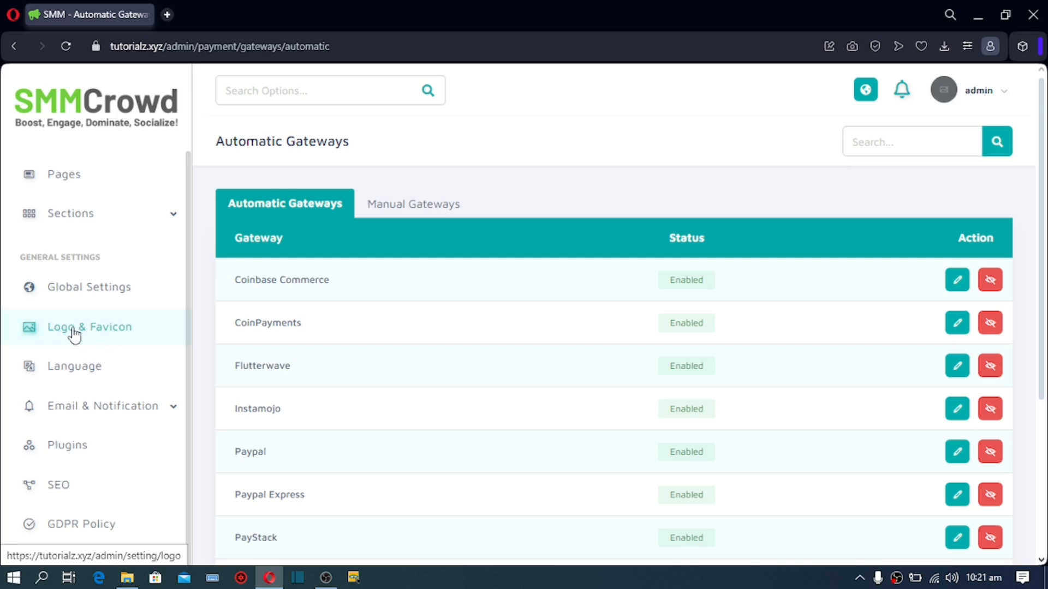
left_click(74, 330)
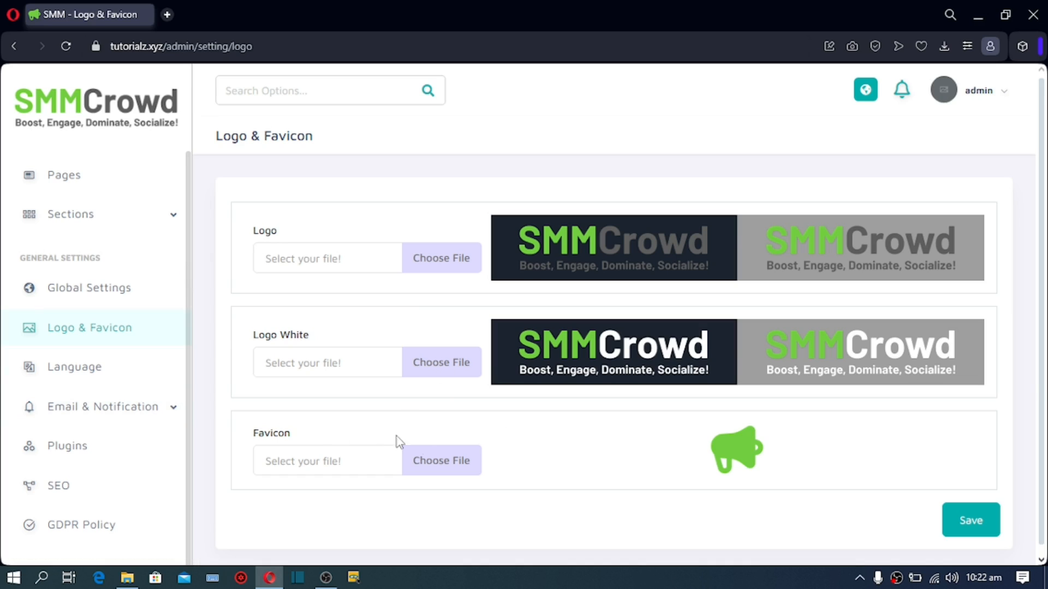
left_click(971, 521)
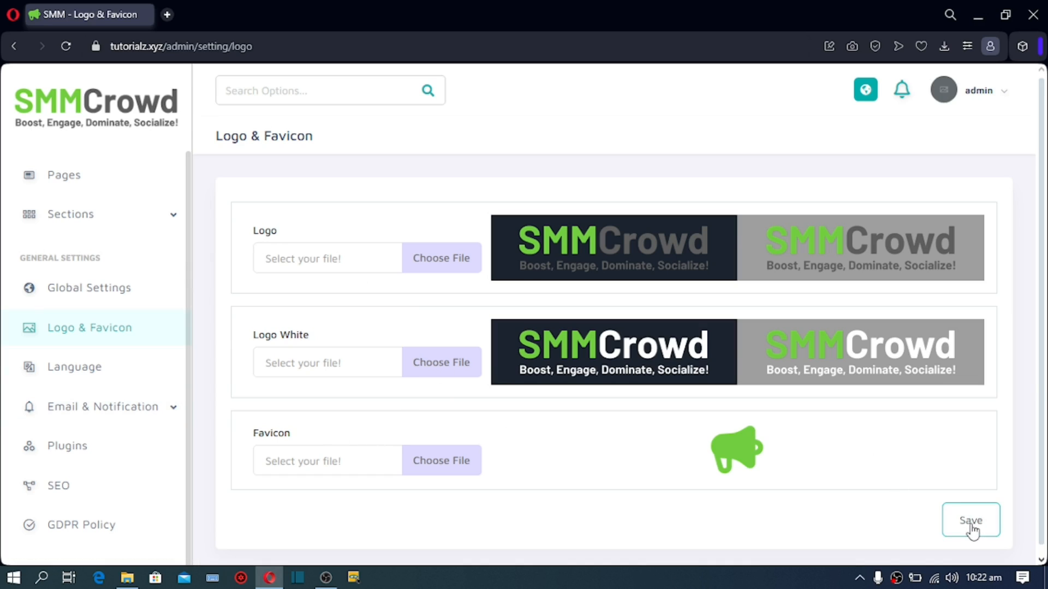
left_click(92, 295)
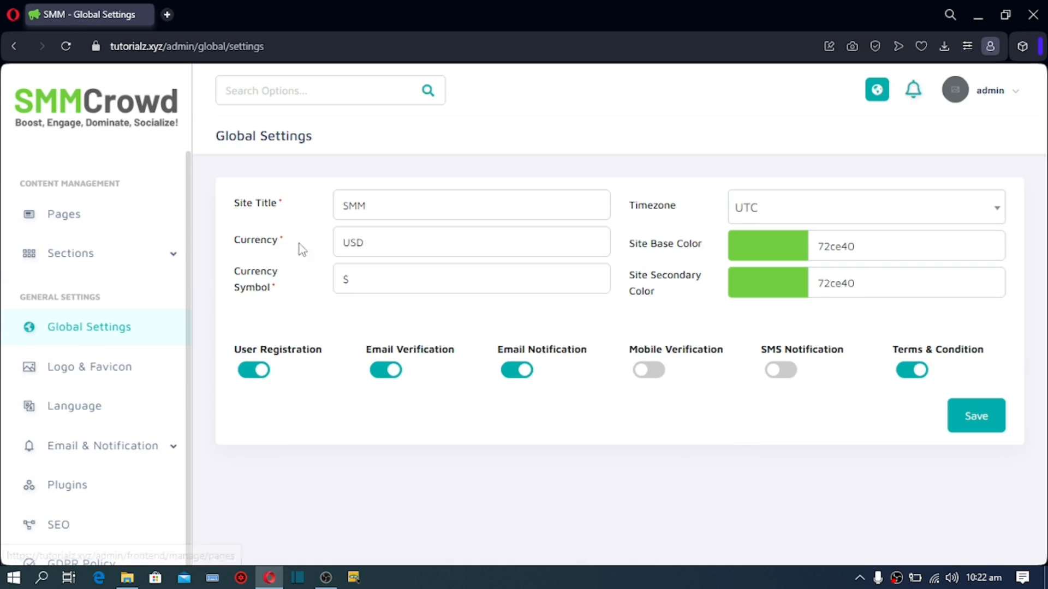
Step: Change the site base colour from green 72ce40 to blue 40a8ce
left_click_drag(378, 207, 330, 210)
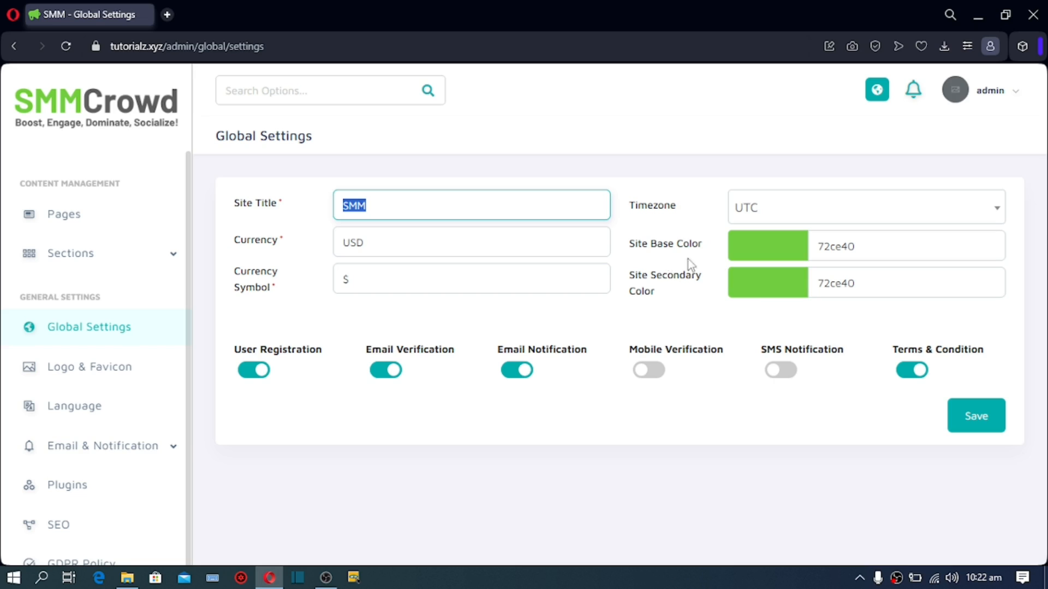
left_click(786, 254)
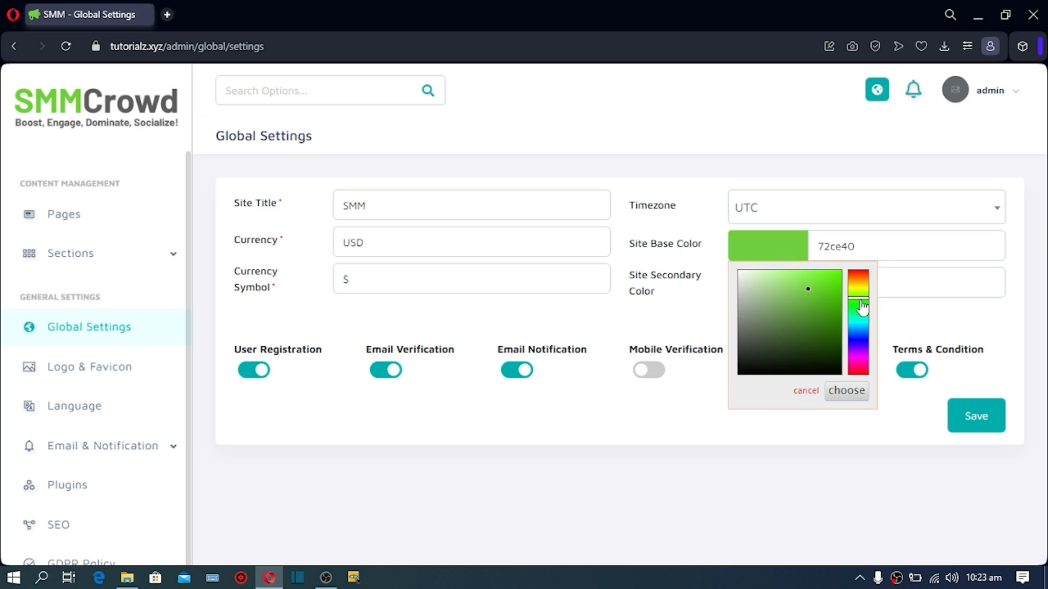
left_click_drag(858, 304, 859, 335)
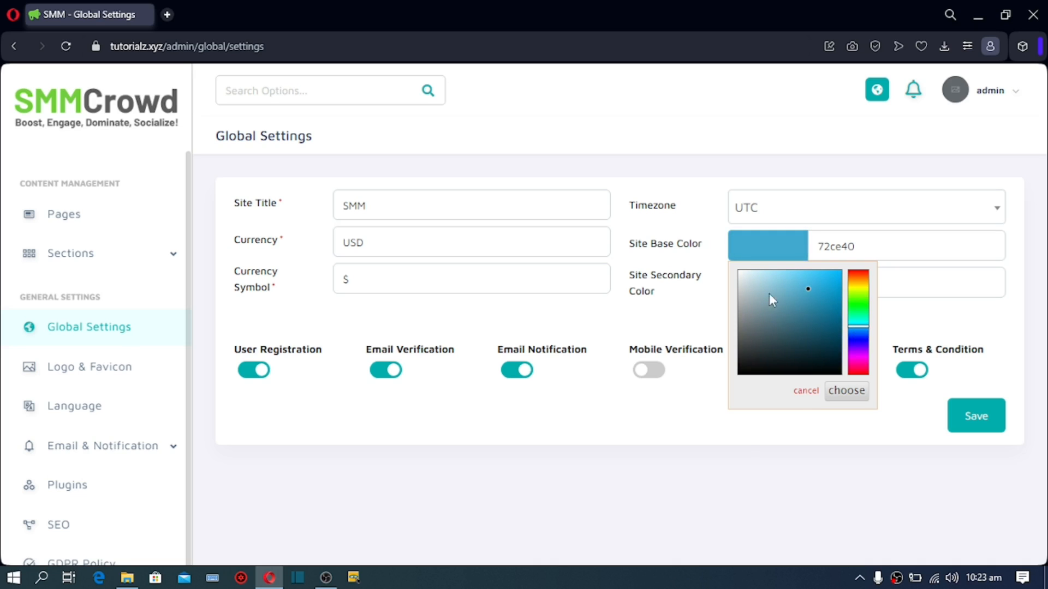
left_click(674, 310)
Step: Change the site secondary colour from green to blue 409cce
left_click(784, 297)
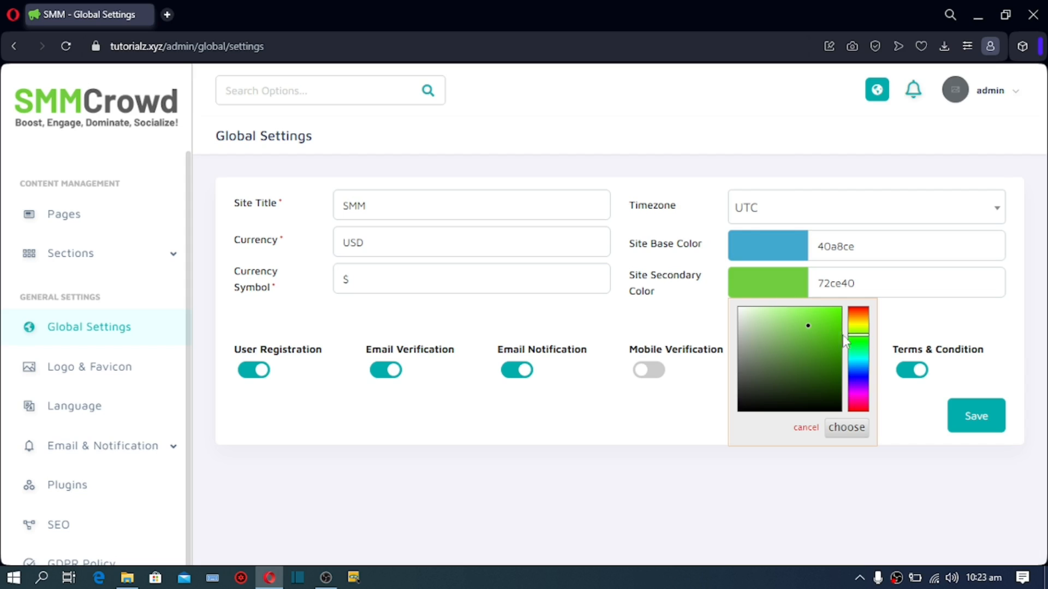
left_click_drag(856, 335, 860, 373)
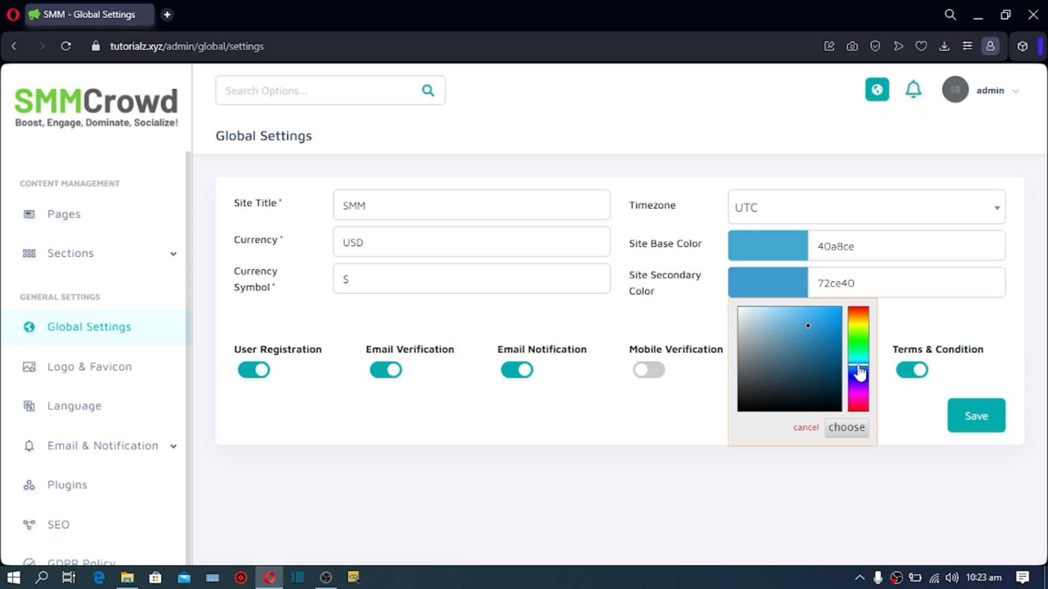
left_click(904, 403)
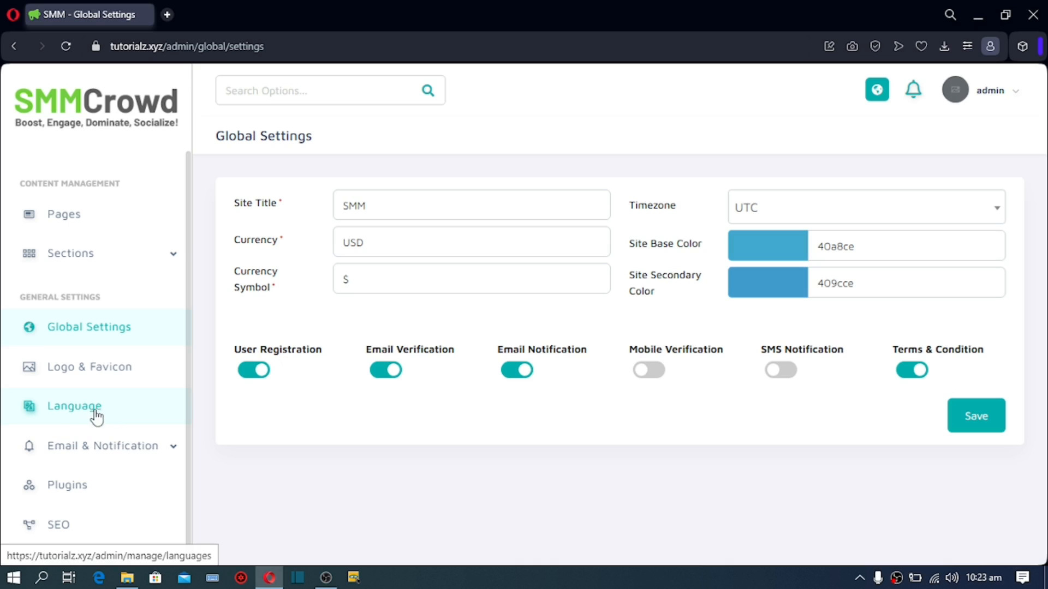
left_click(97, 457)
Step: Open the All Templates notification list and scroll through its entries
scroll(95, 436, "down", 8)
scroll(103, 404, "down", 12)
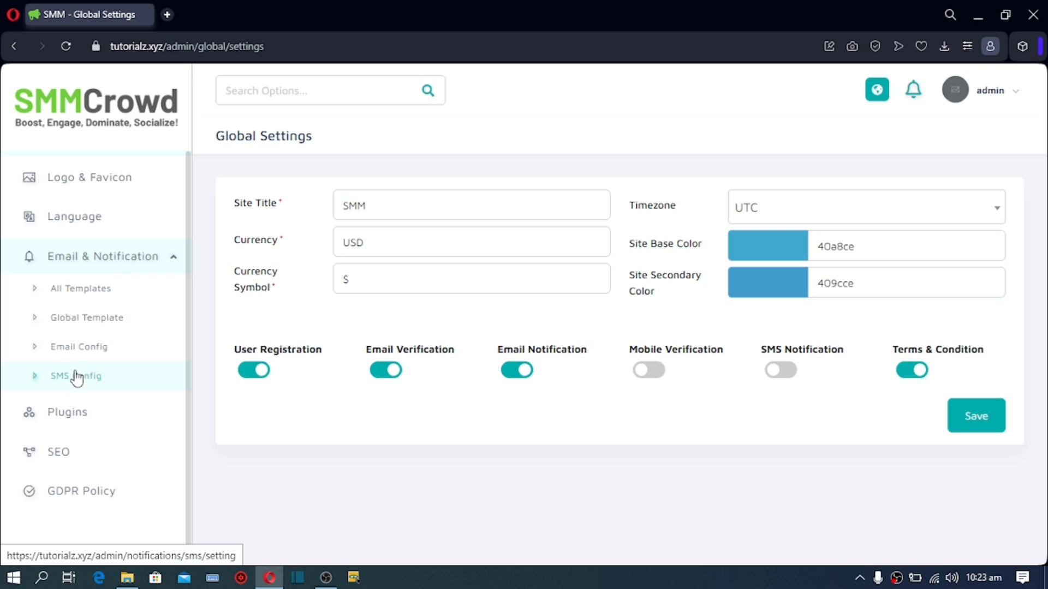
left_click(75, 297)
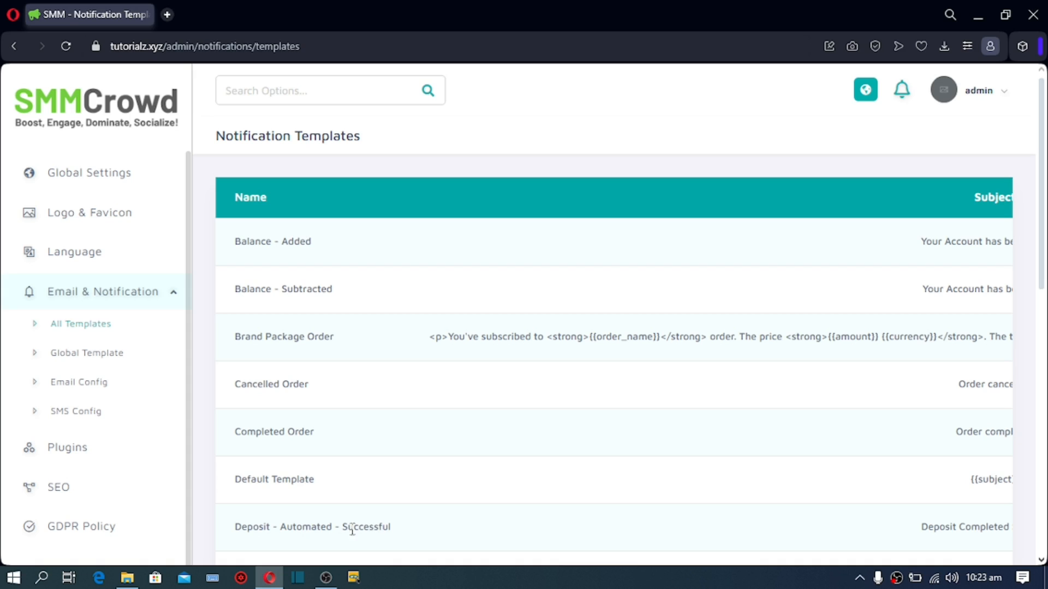
scroll(387, 524, "down", 10)
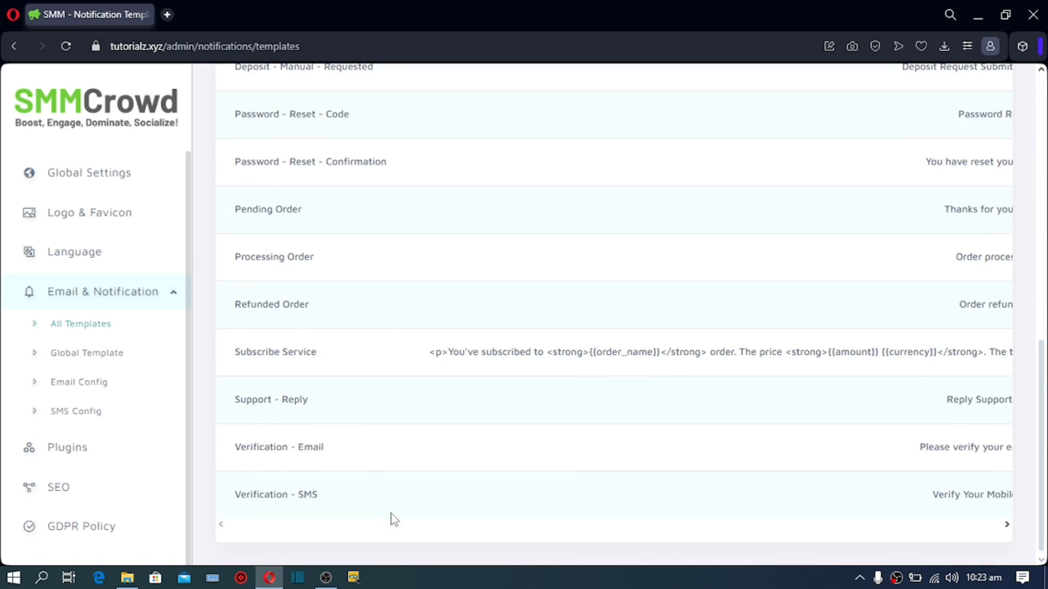
left_click_drag(1007, 526, 1007, 526)
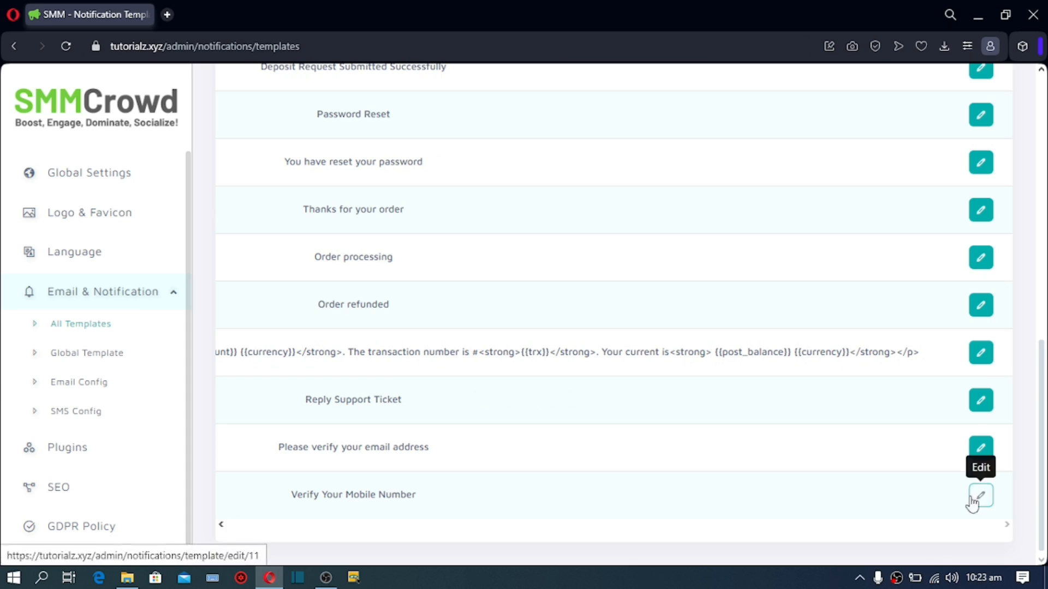
scroll(859, 464, "up", 9)
scroll(867, 436, "up", 2)
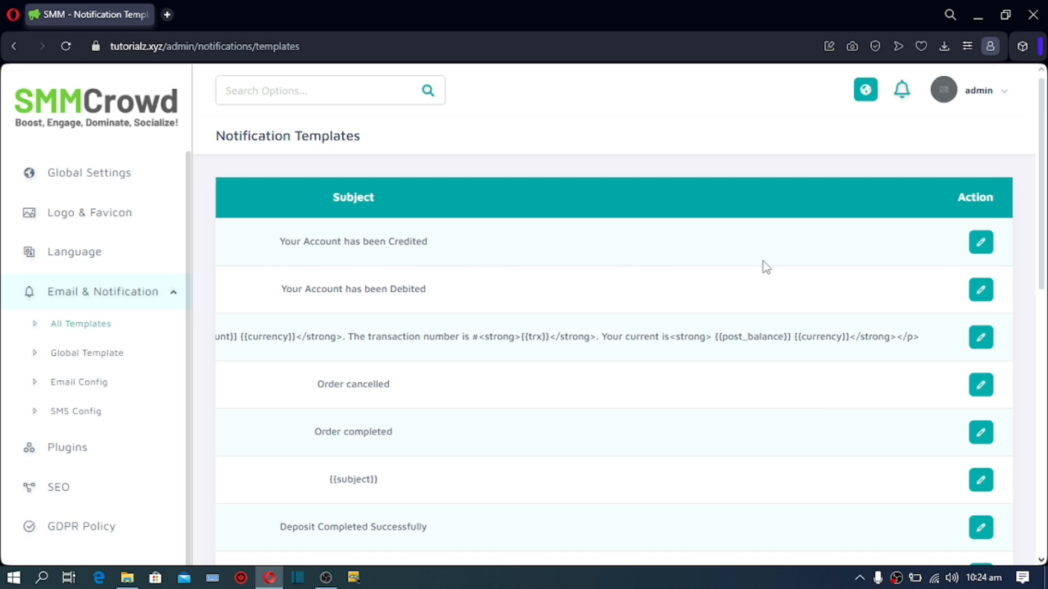
Step: Review the Balance - Added email template, then return to the templates list
left_click(977, 251)
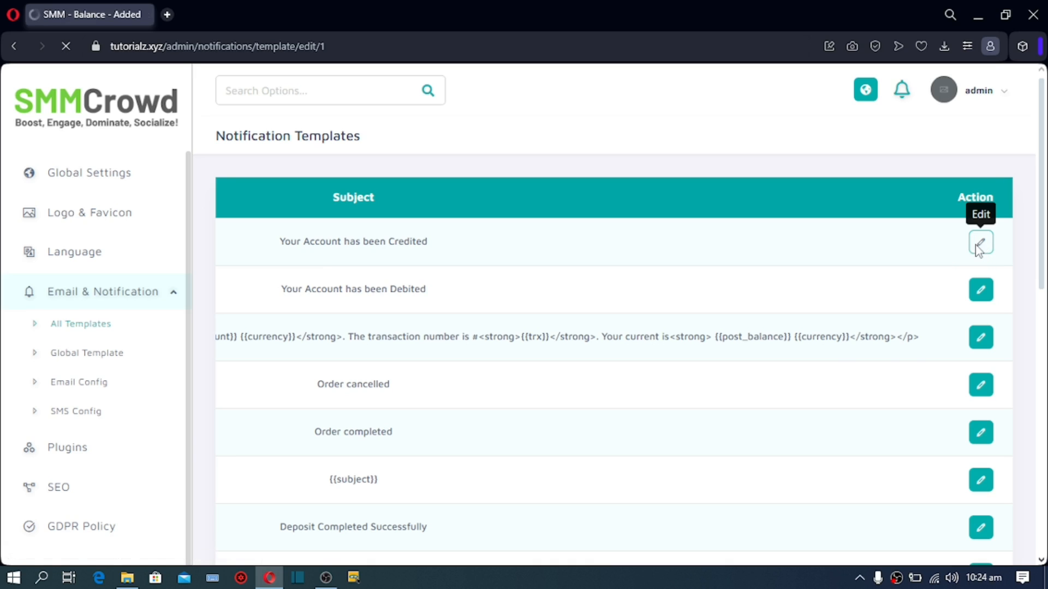
scroll(425, 285, "down", 9)
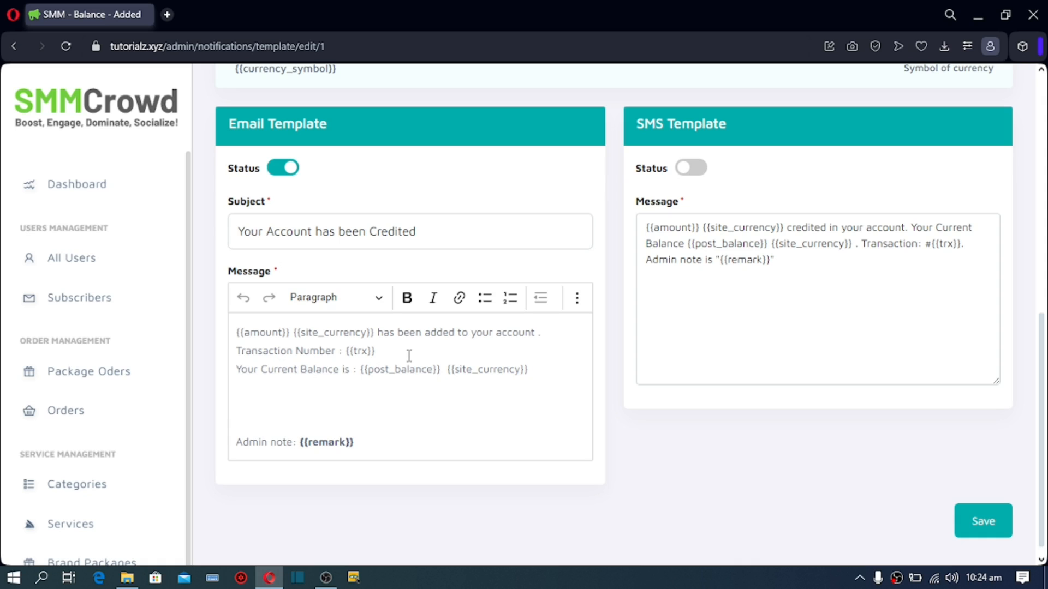
scroll(409, 355, "up", 9)
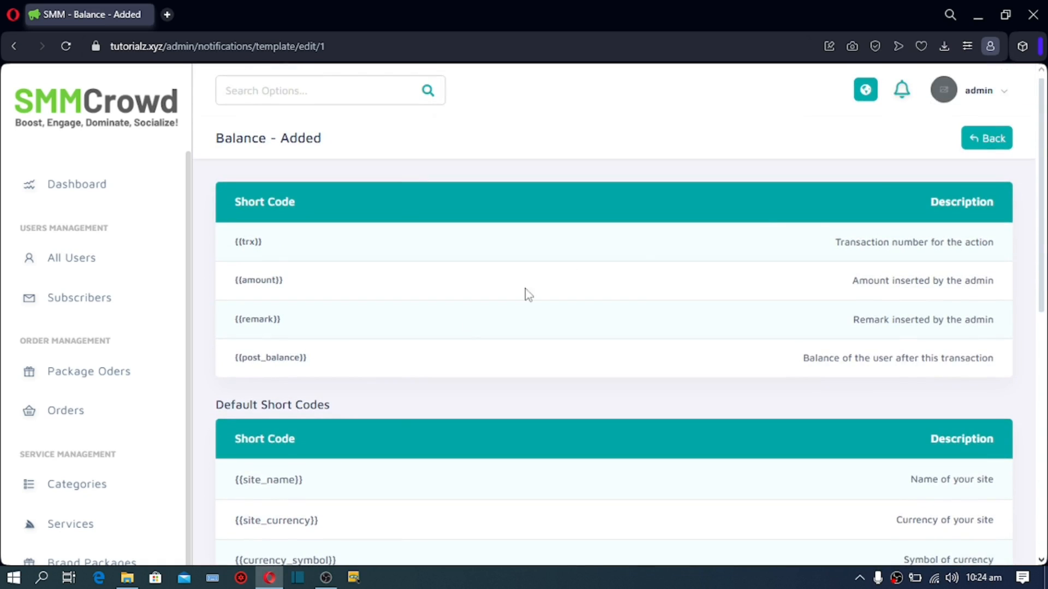
left_click(984, 145)
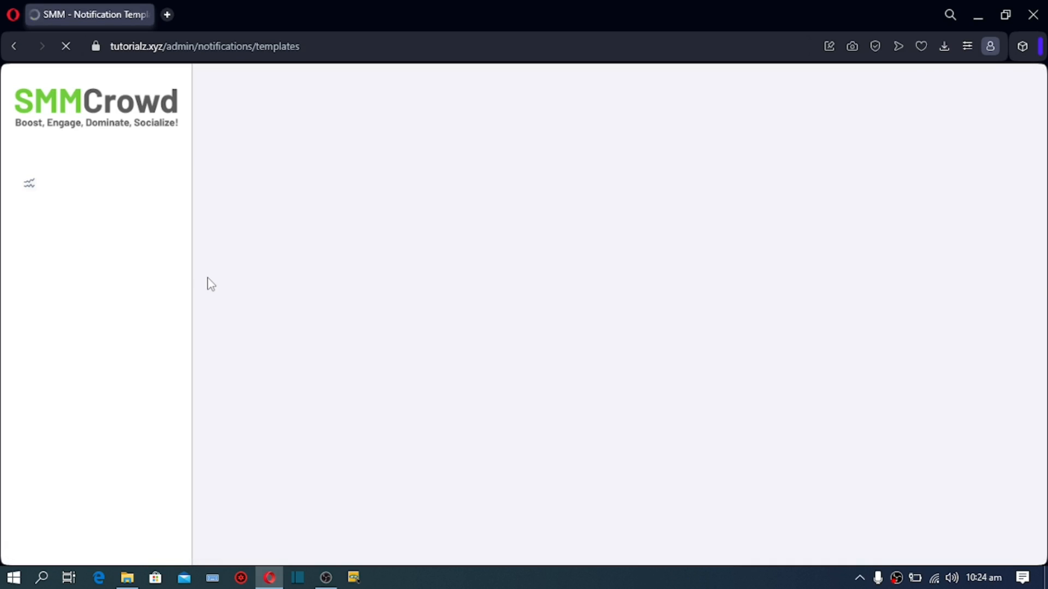
scroll(391, 275, "down", 6)
scroll(388, 300, "down", 4)
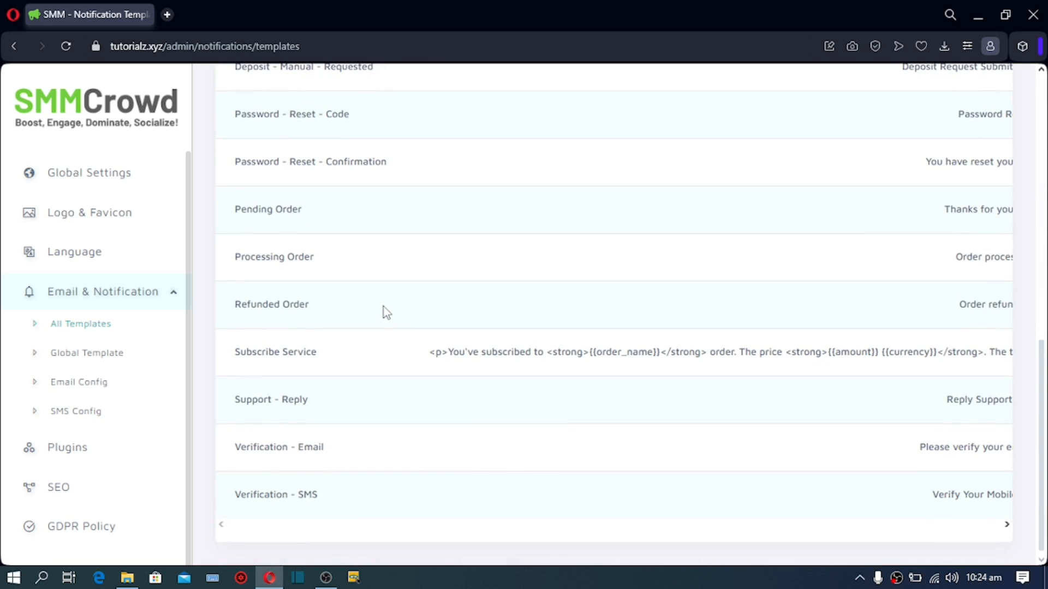
Step: Inspect the Email Sent From address in the Global Template
left_click(83, 359)
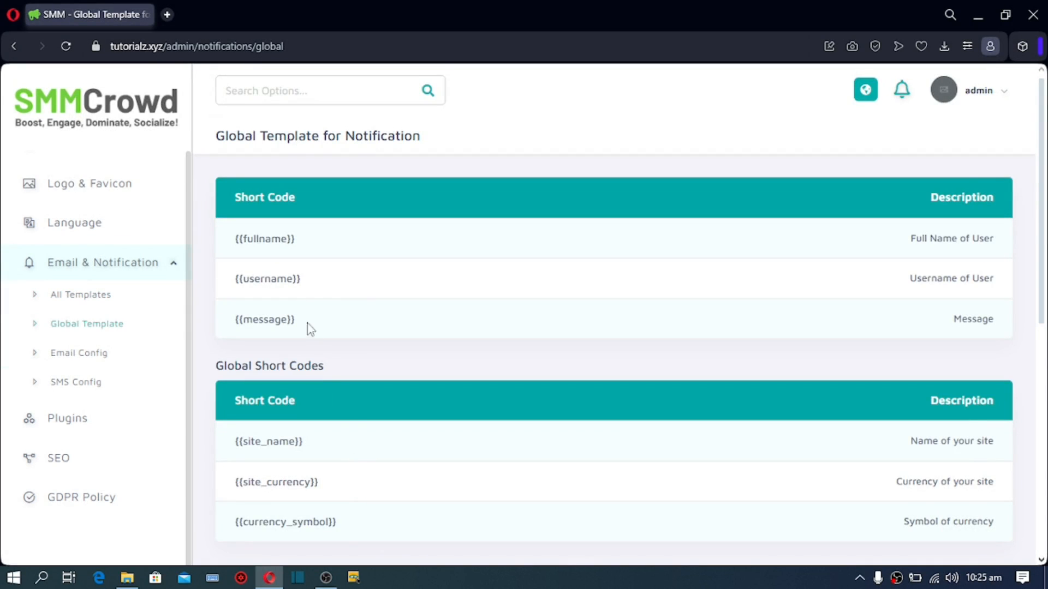
scroll(322, 294, "down", 8)
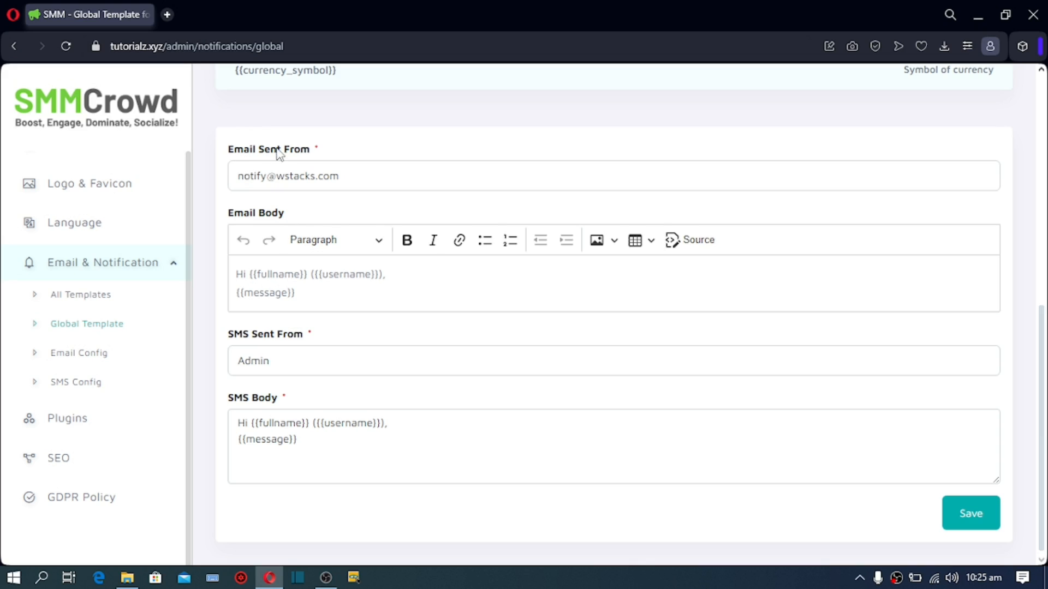
left_click_drag(360, 180, 229, 180)
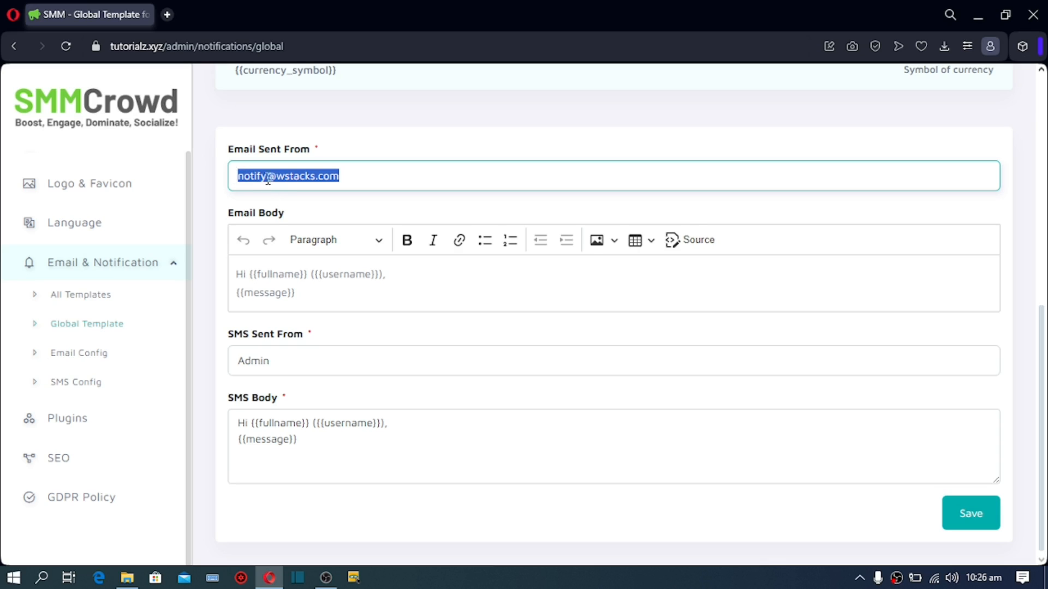
left_click(266, 175)
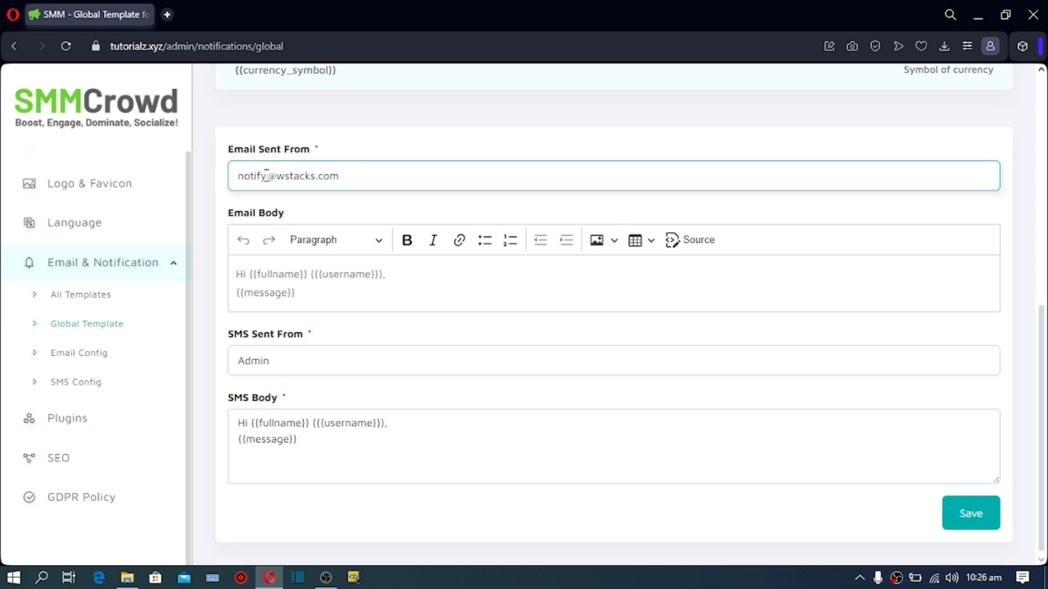
double_click(266, 175)
left_click_drag(341, 176, 257, 176)
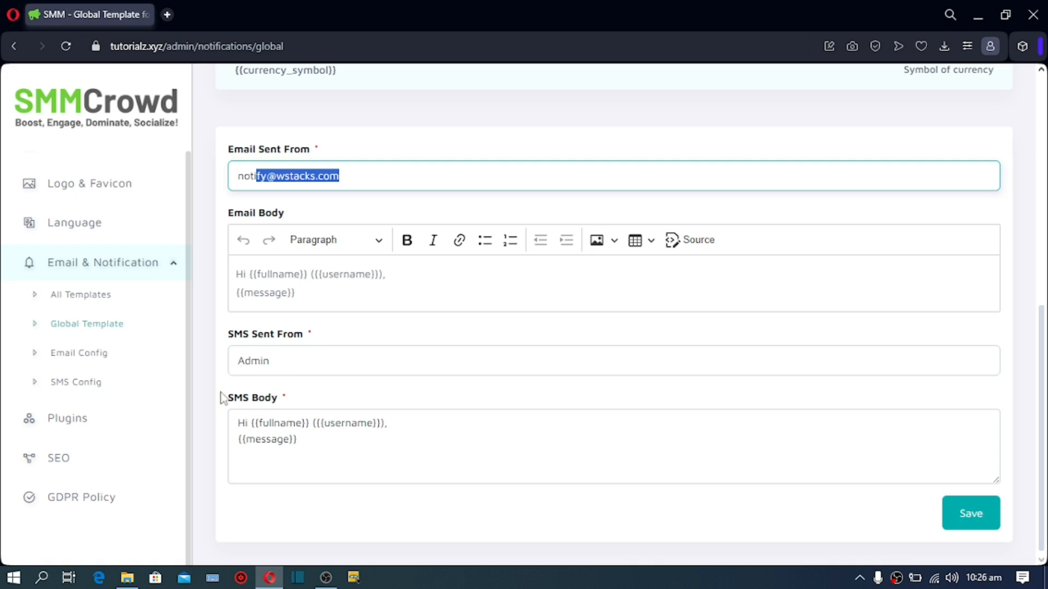
Step: Check the Email Body and sender address before moving to Email Config
left_click(290, 295)
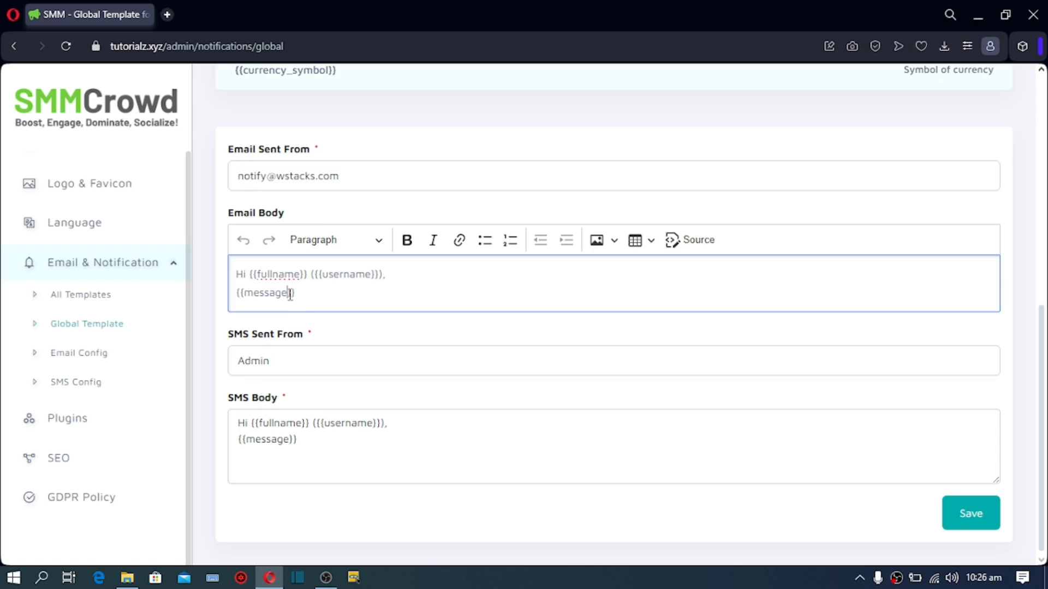
scroll(294, 289, "up", 1)
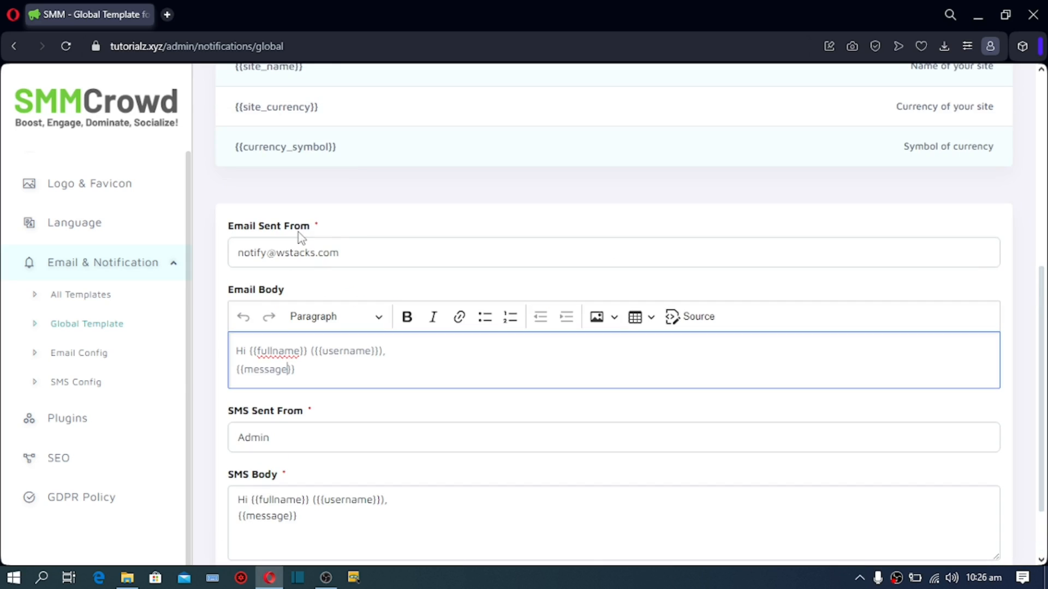
triple_click(348, 256)
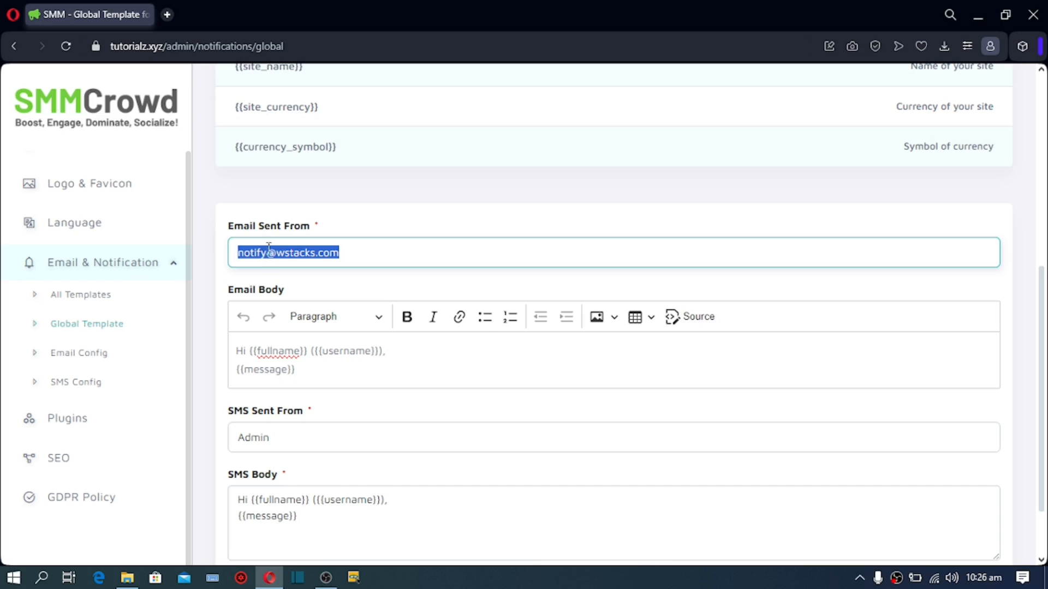
left_click(67, 360)
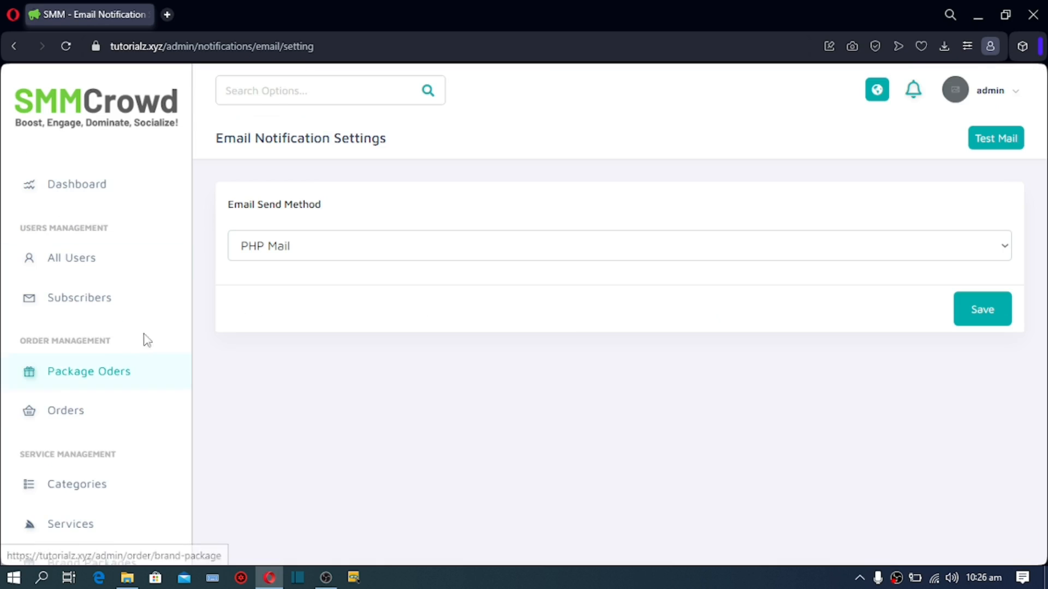
Step: Set the email send method to SMTP, then go to SMS Config
left_click(320, 246)
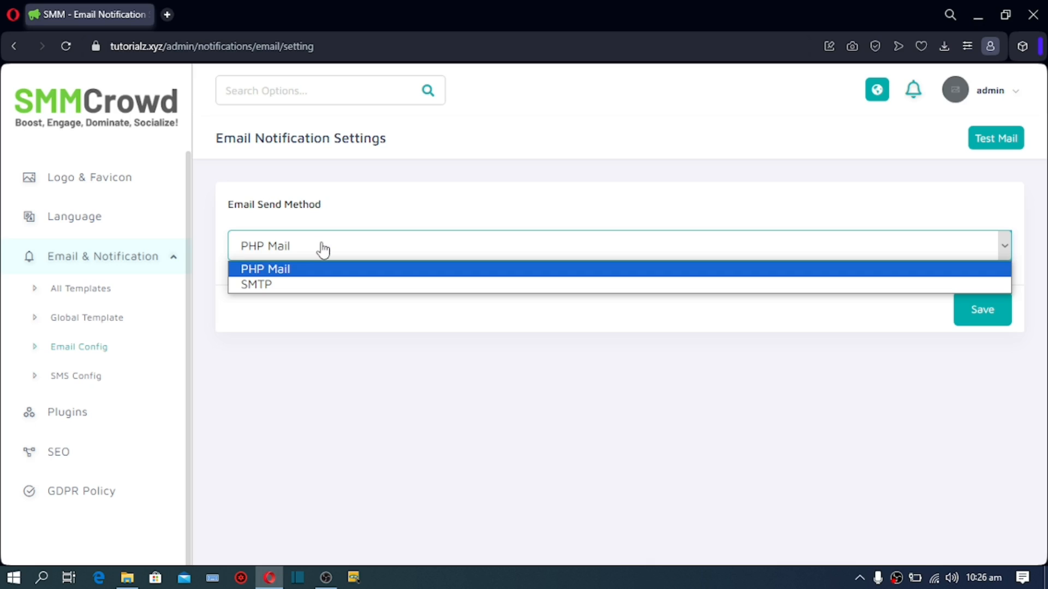
left_click(303, 286)
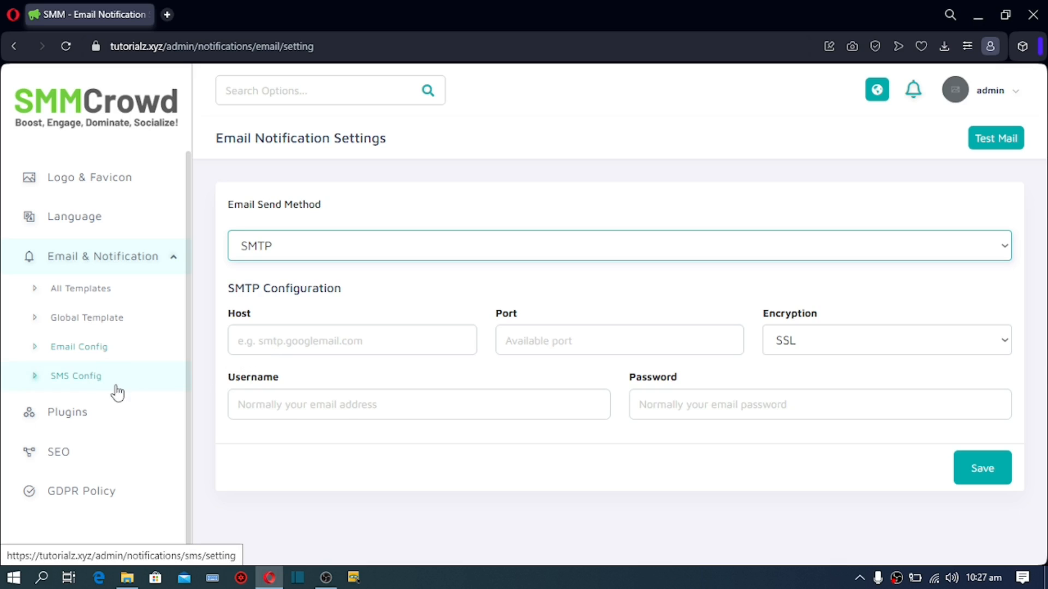
left_click(82, 386)
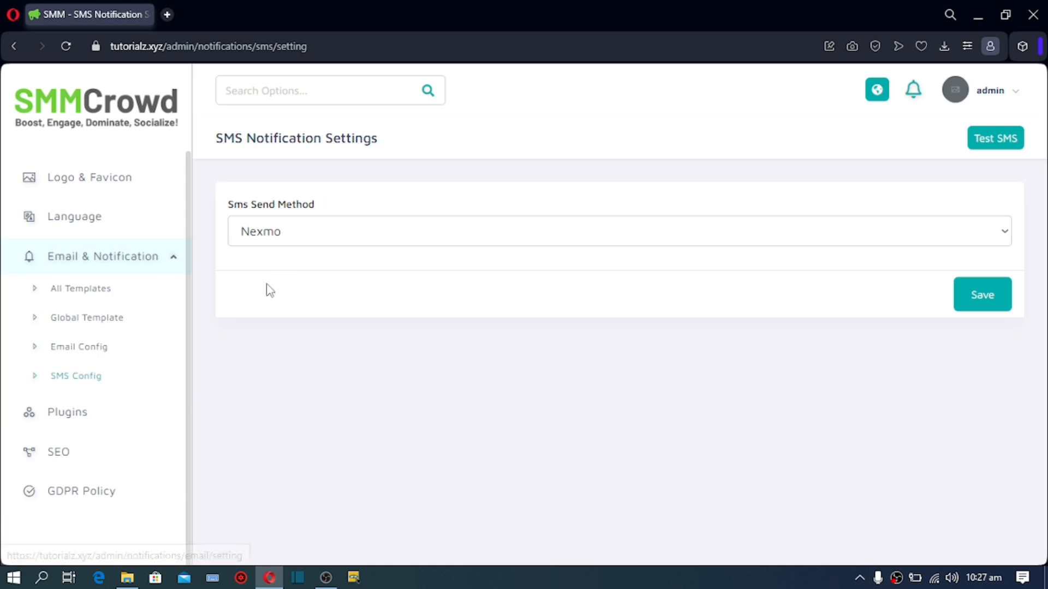
left_click(281, 243)
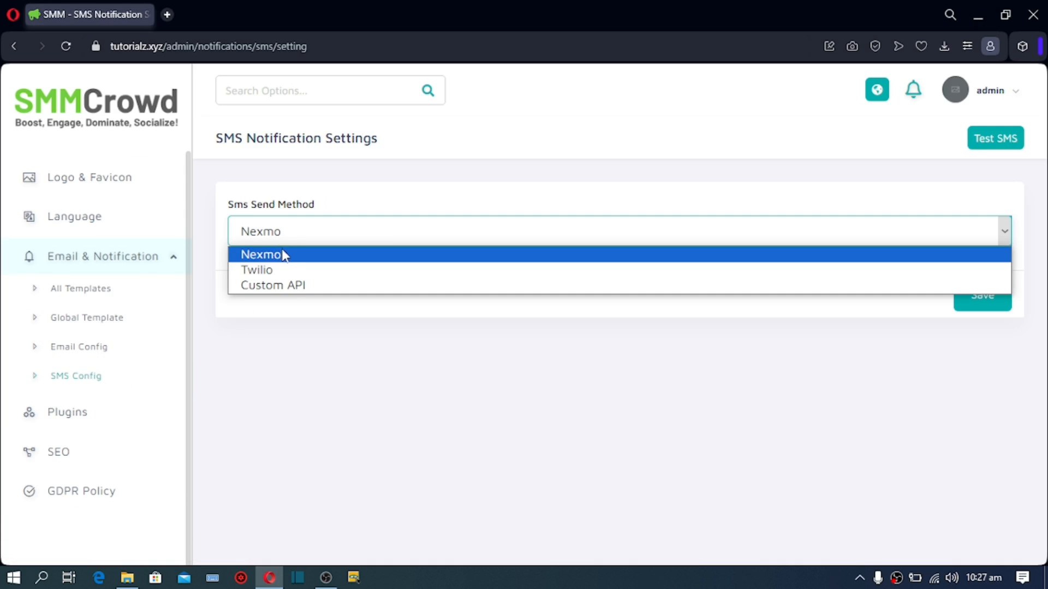
left_click(287, 383)
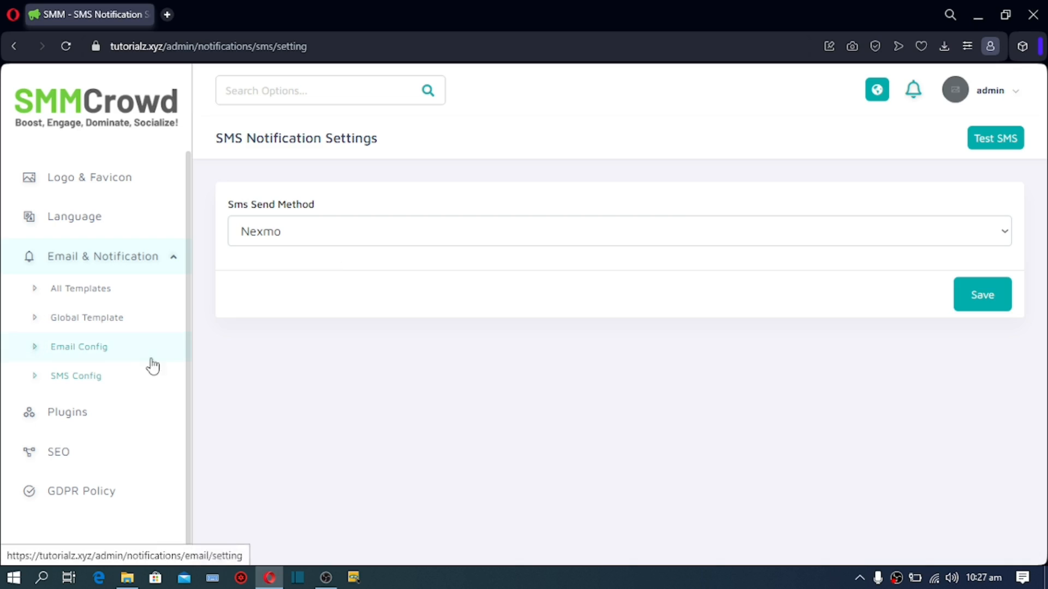
left_click(50, 420)
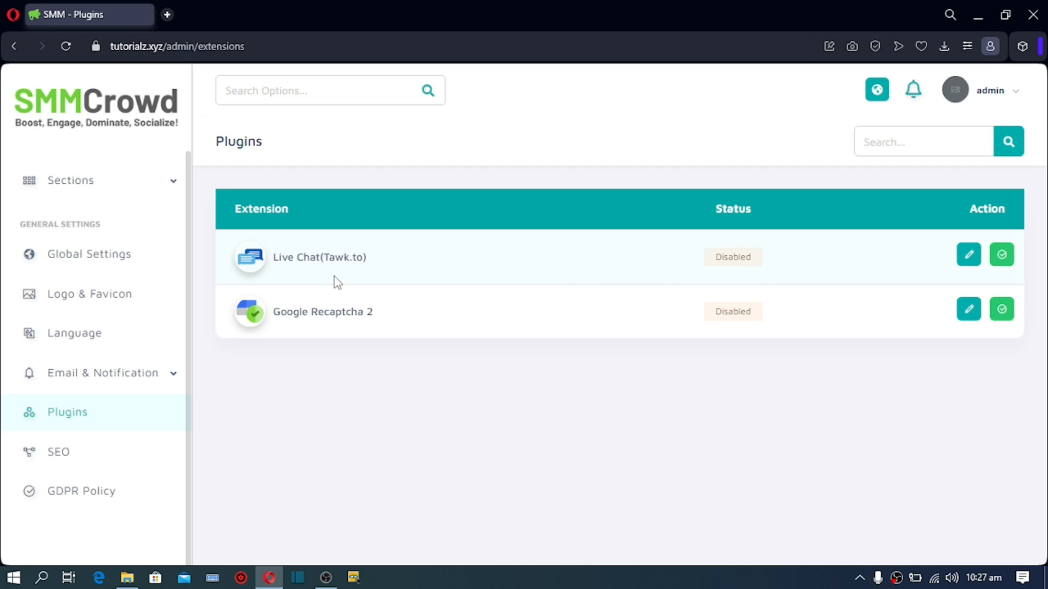
Step: Inspect the Live Chat (Tawk.to) App Key and close it without saving
left_click(969, 256)
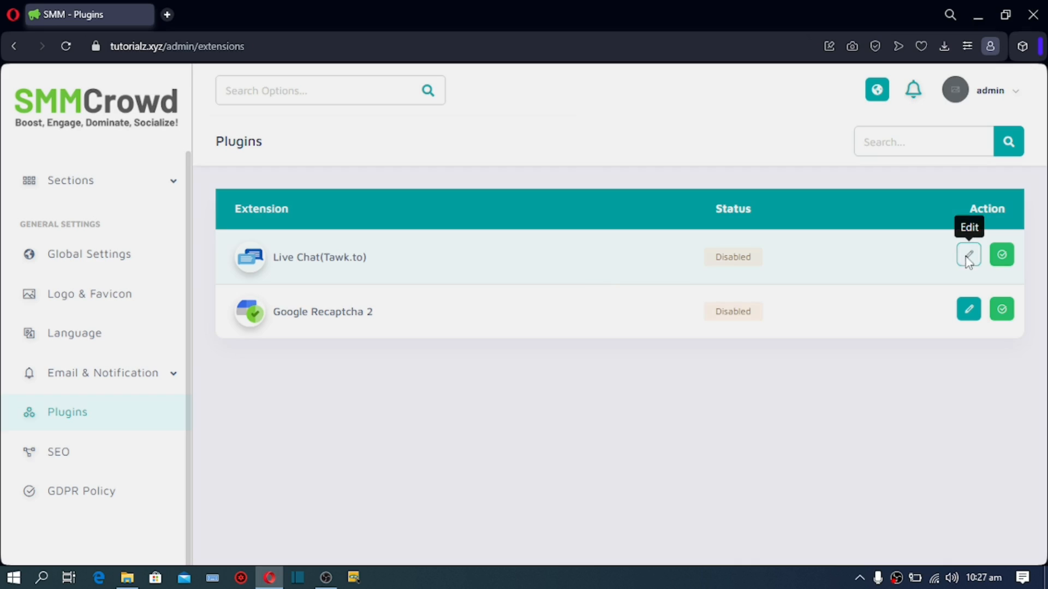
left_click_drag(367, 181, 355, 174)
left_click(343, 191)
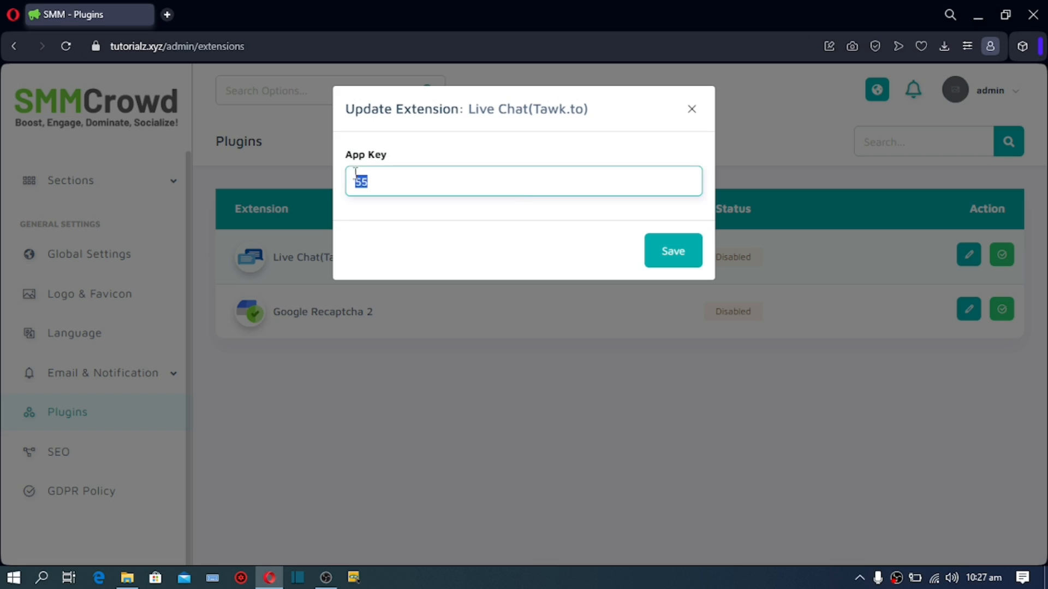
left_click(691, 109)
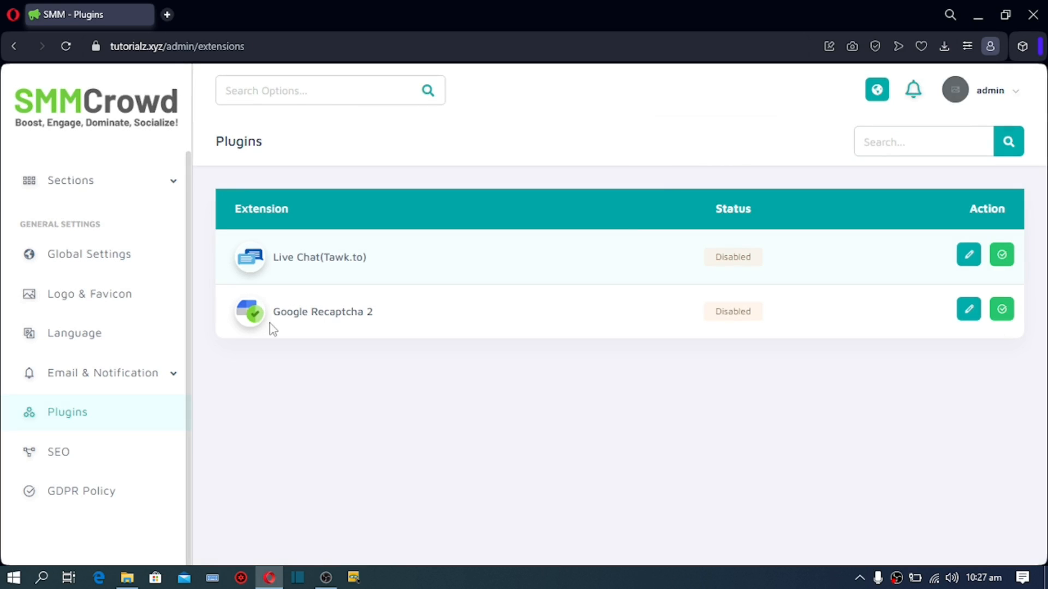
Step: Inspect the Google Recaptcha 2 site and secret keys, closing without saving
left_click_drag(272, 318, 424, 317)
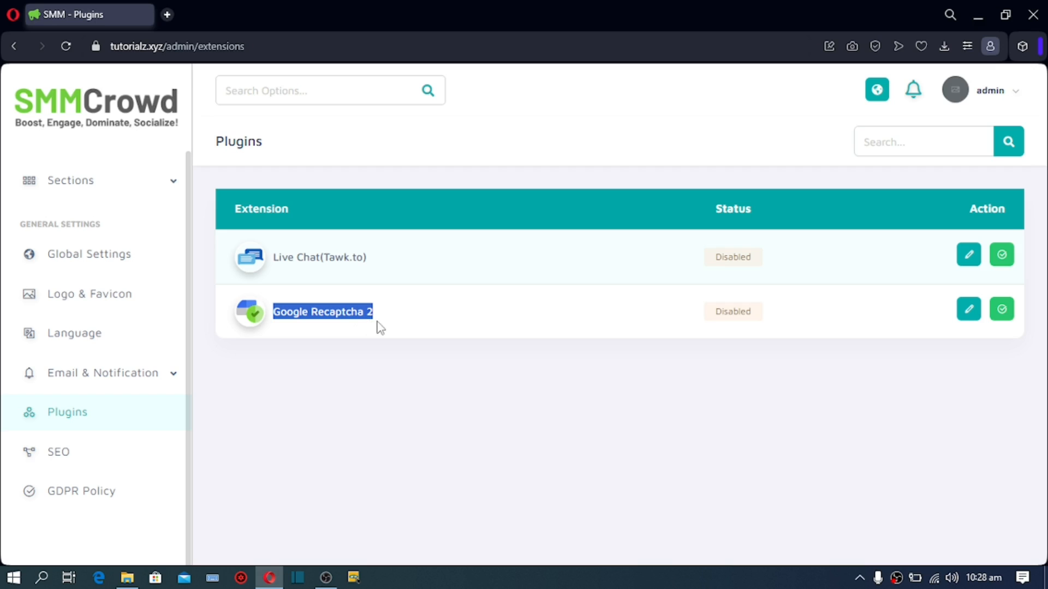
left_click(962, 314)
left_click_drag(609, 180, 550, 183)
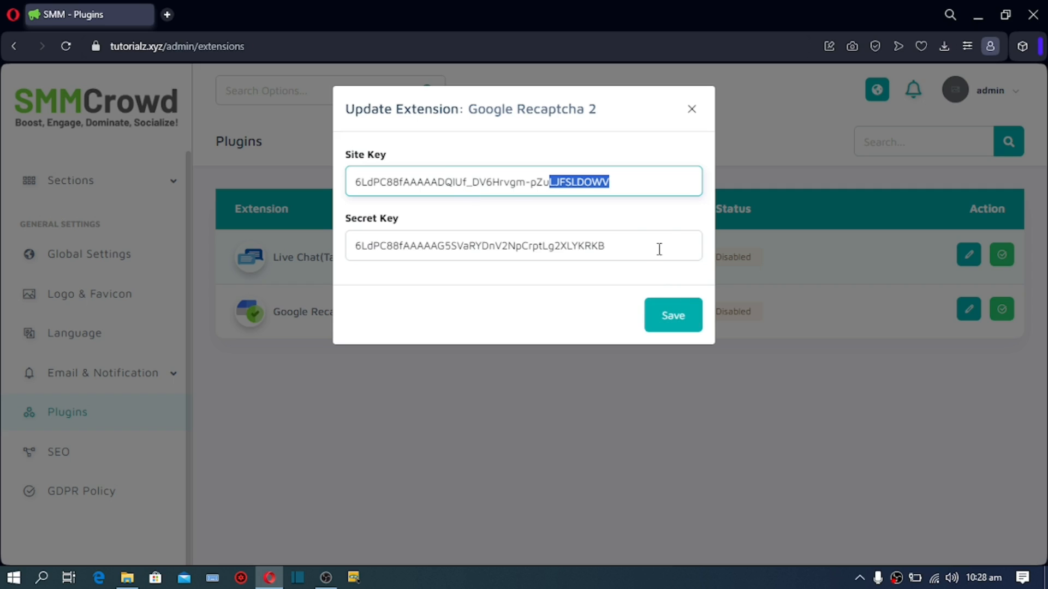
left_click_drag(659, 247, 538, 247)
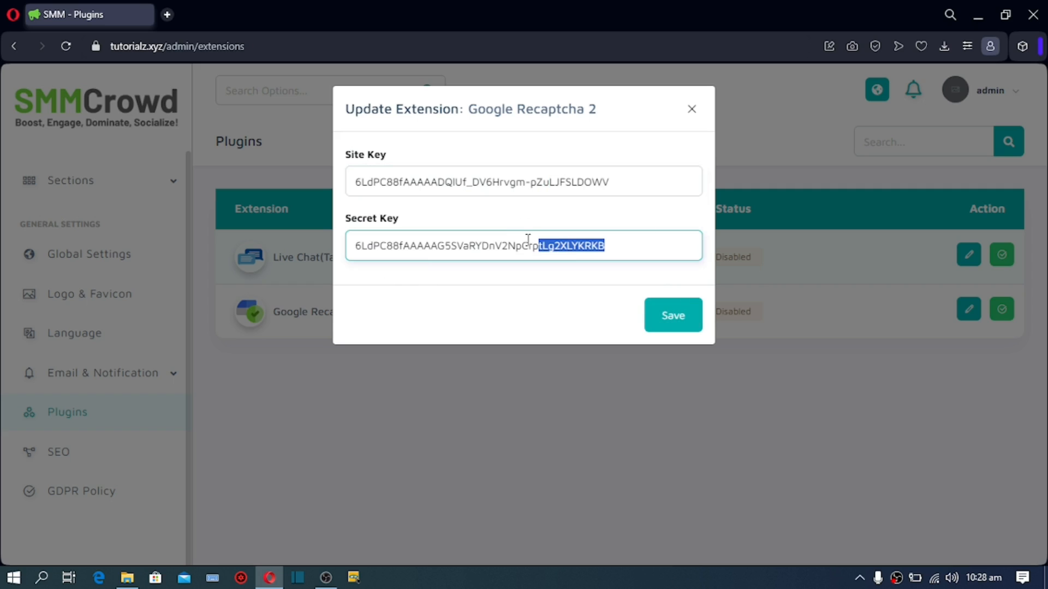
left_click(683, 326)
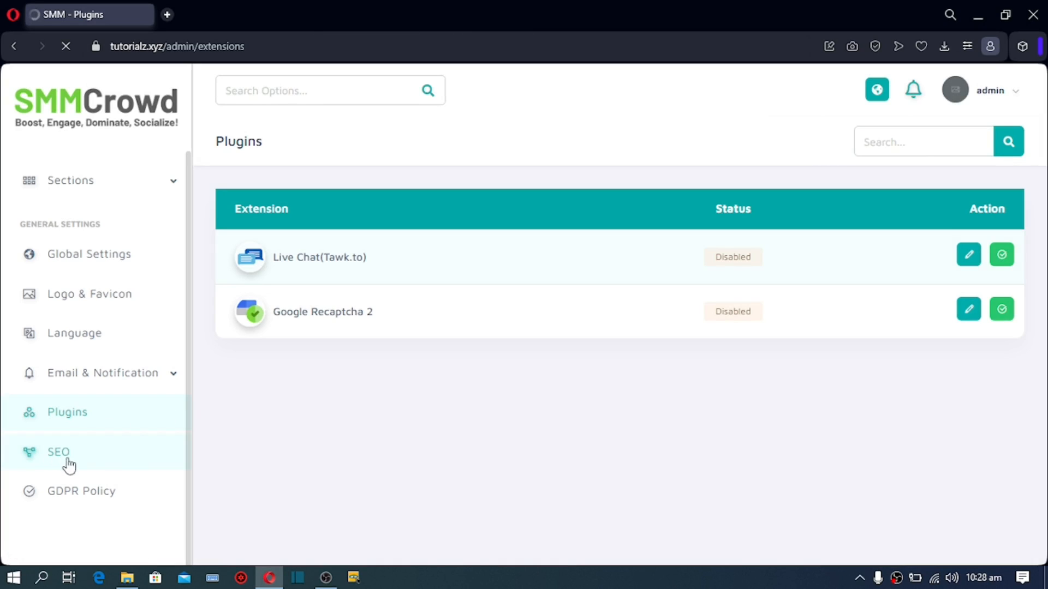
Step: Review the SEO meta description, social title SMM and social description
left_click(112, 455)
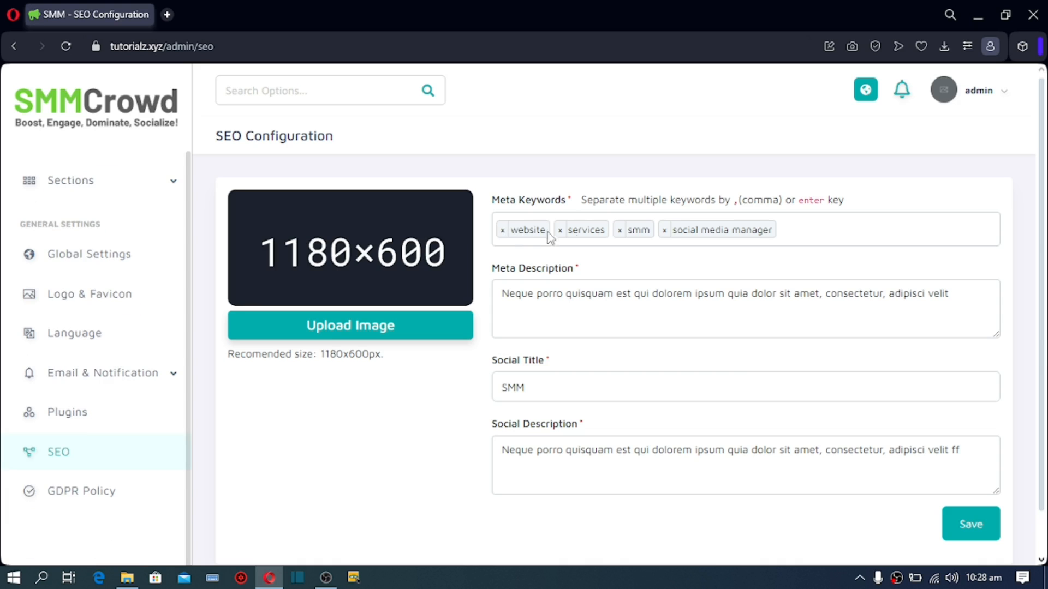
left_click_drag(501, 294, 846, 311)
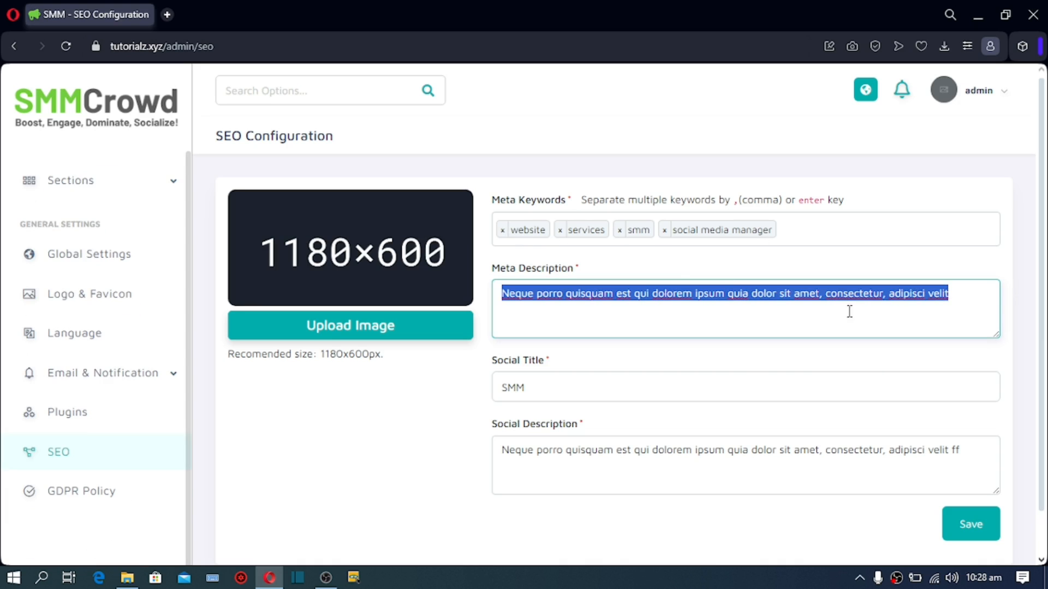
double_click(557, 391)
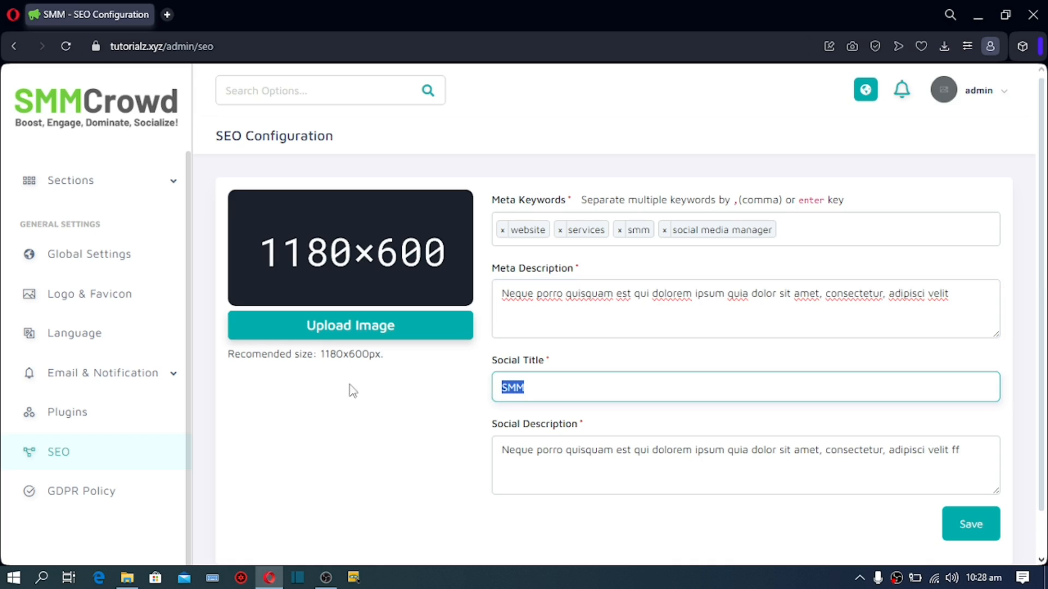
left_click(515, 390)
left_click_drag(525, 392, 483, 389)
left_click_drag(502, 451, 906, 459)
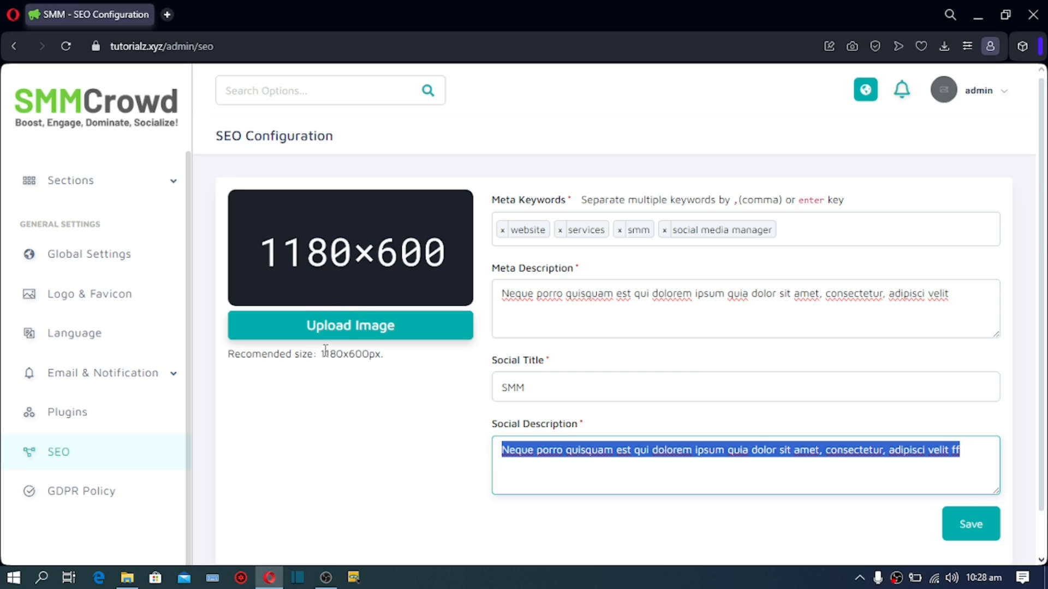
Step: Check the 1180x600px recommended image size and social description, then go to GDPR Policy
left_click_drag(321, 354, 408, 357)
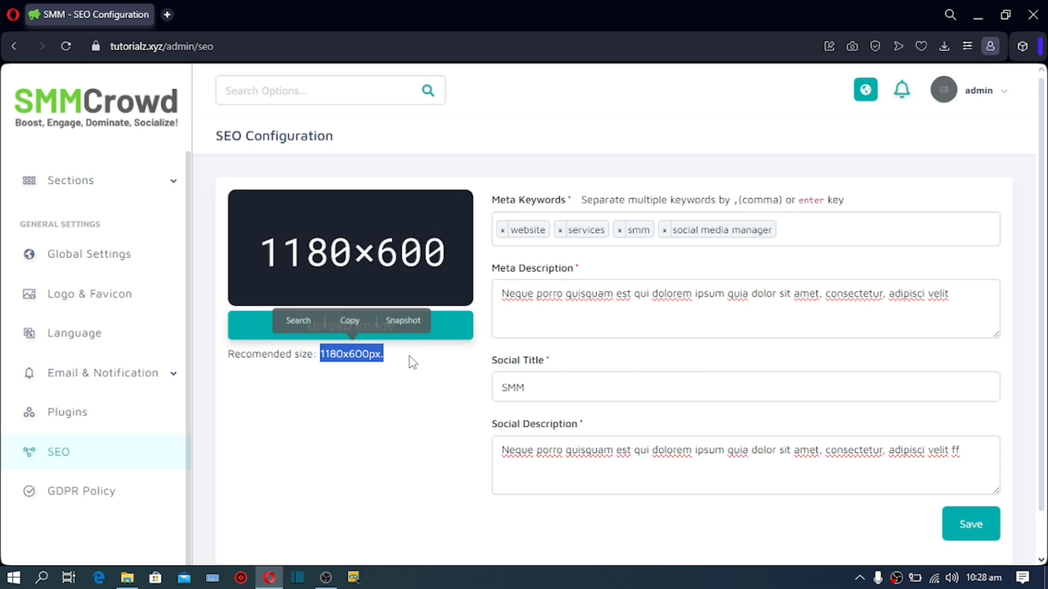
key("shift+Left")
left_click(322, 233)
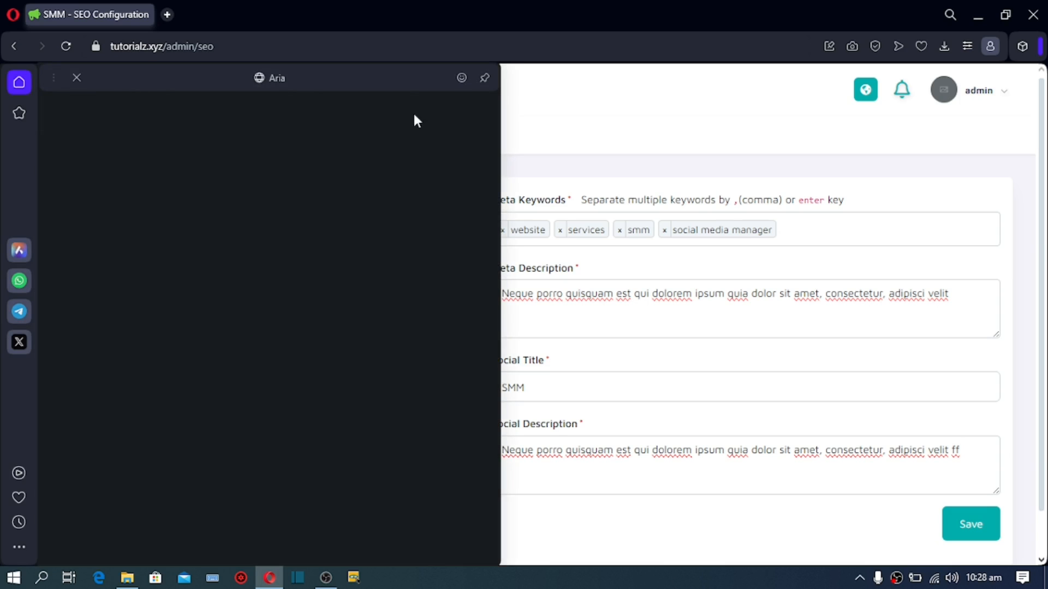
left_click(535, 126)
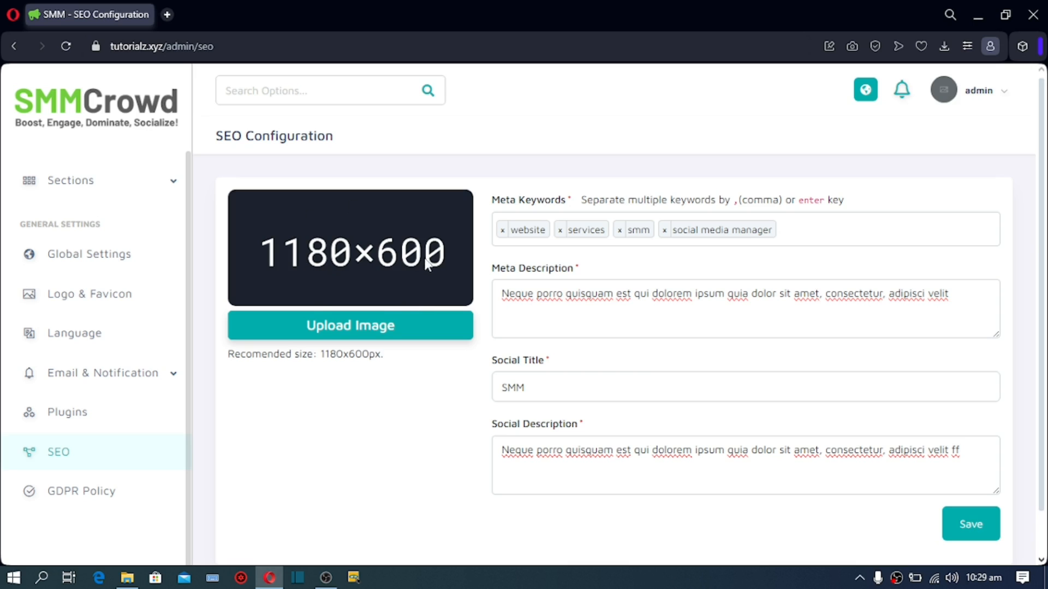
left_click_drag(500, 450, 841, 450)
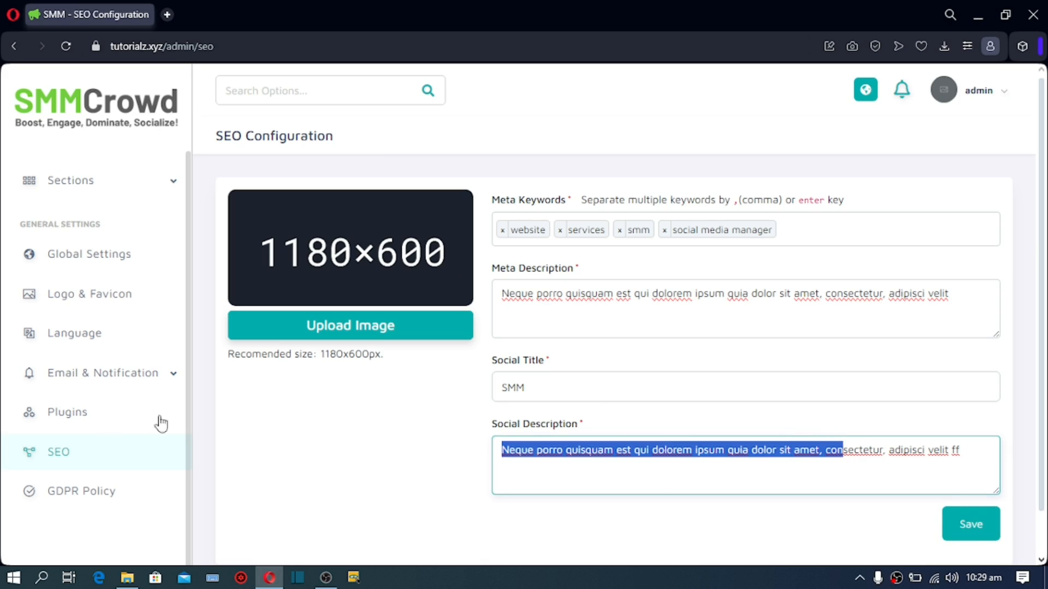
left_click(62, 505)
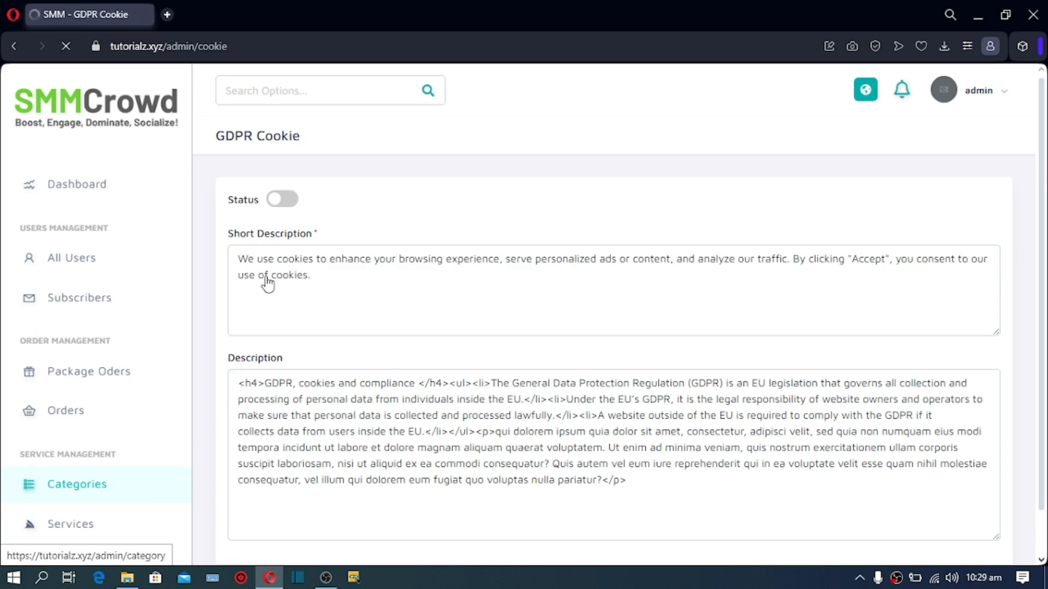
Step: Review the cookie short description and switch the GDPR cookie status on
left_click_drag(236, 259, 359, 299)
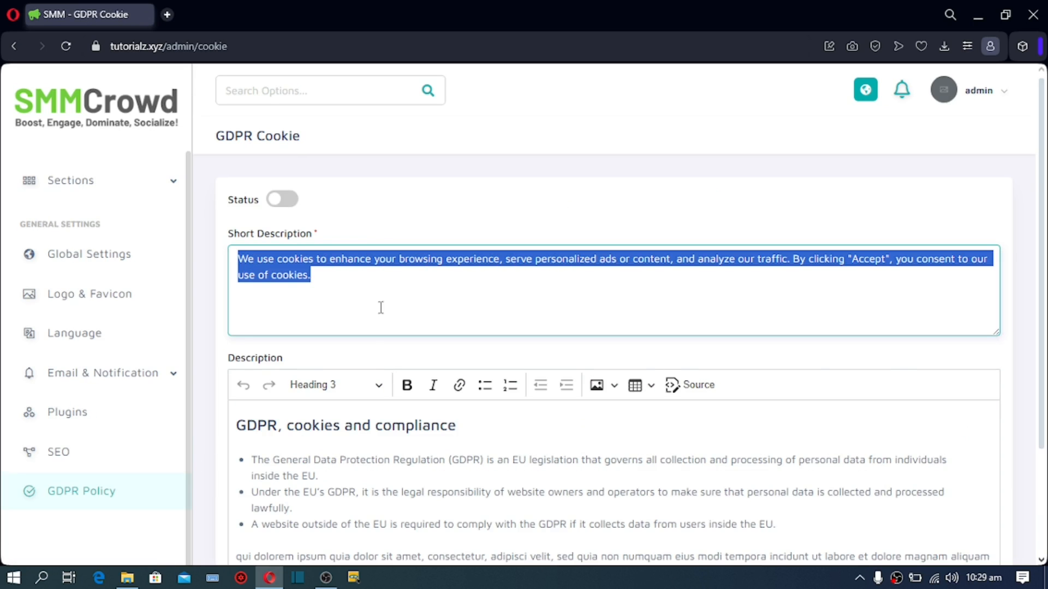
scroll(344, 322, "down", 3)
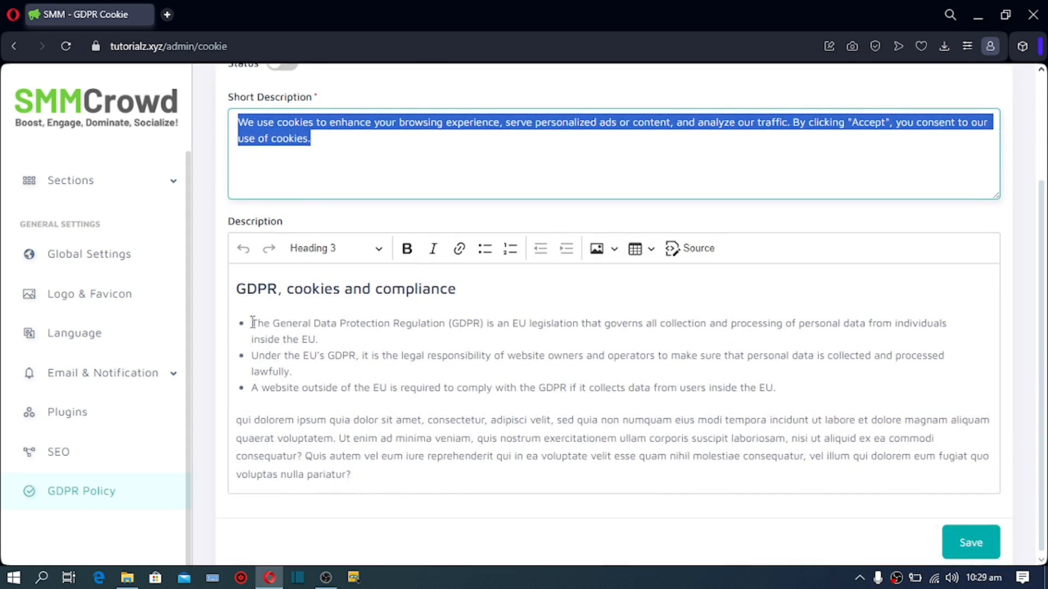
scroll(281, 234, "up", 3)
scroll(271, 388, "down", 2)
scroll(275, 305, "up", 2)
left_click(278, 202)
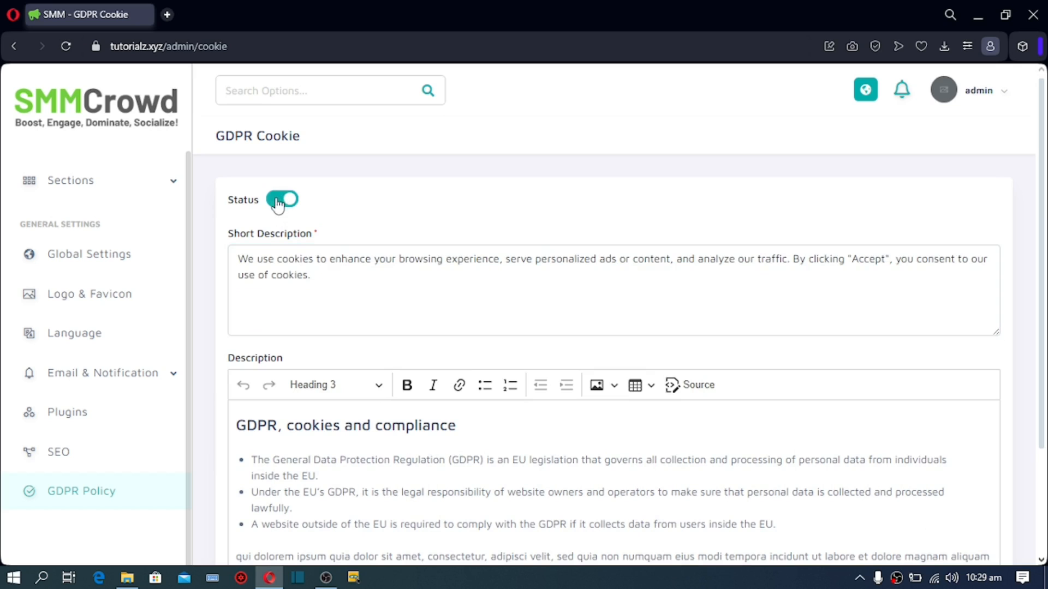
Step: Look over the GDPR compliance description text without changing it
scroll(281, 164, "down", 3)
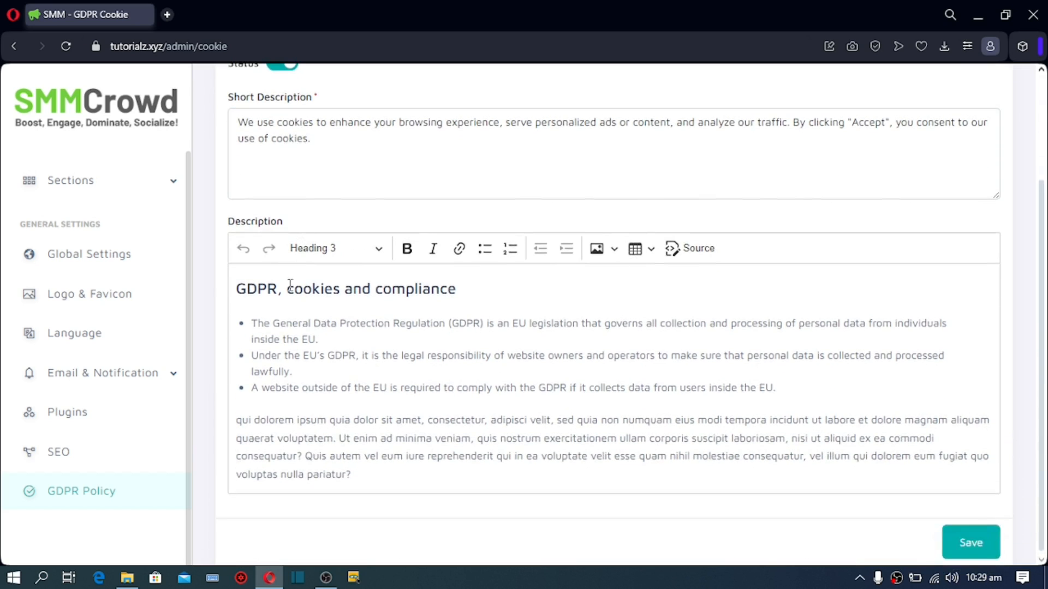
scroll(259, 300, "up", 3)
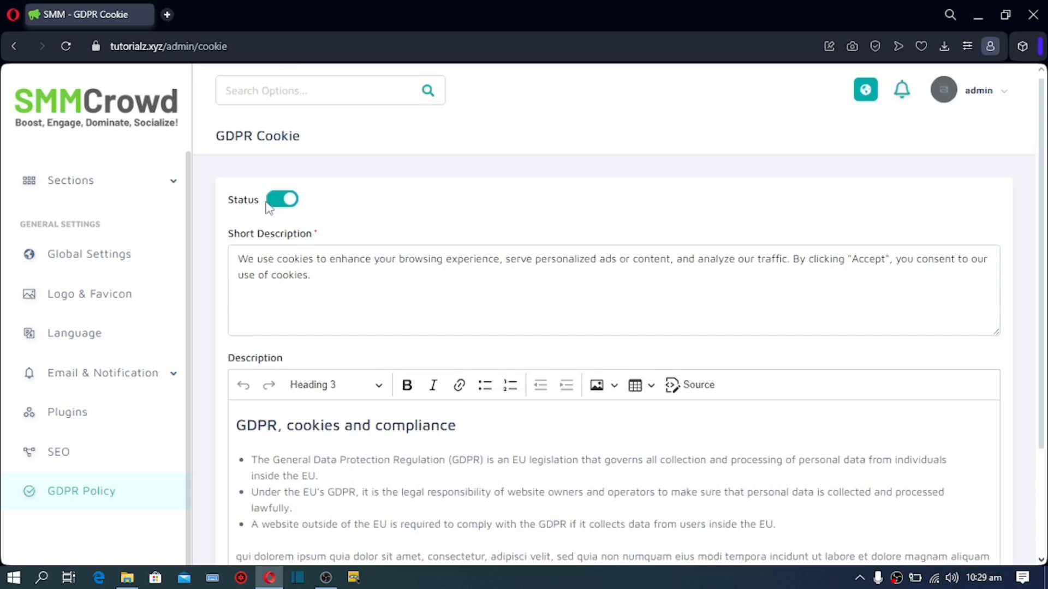
scroll(284, 306, "down", 3)
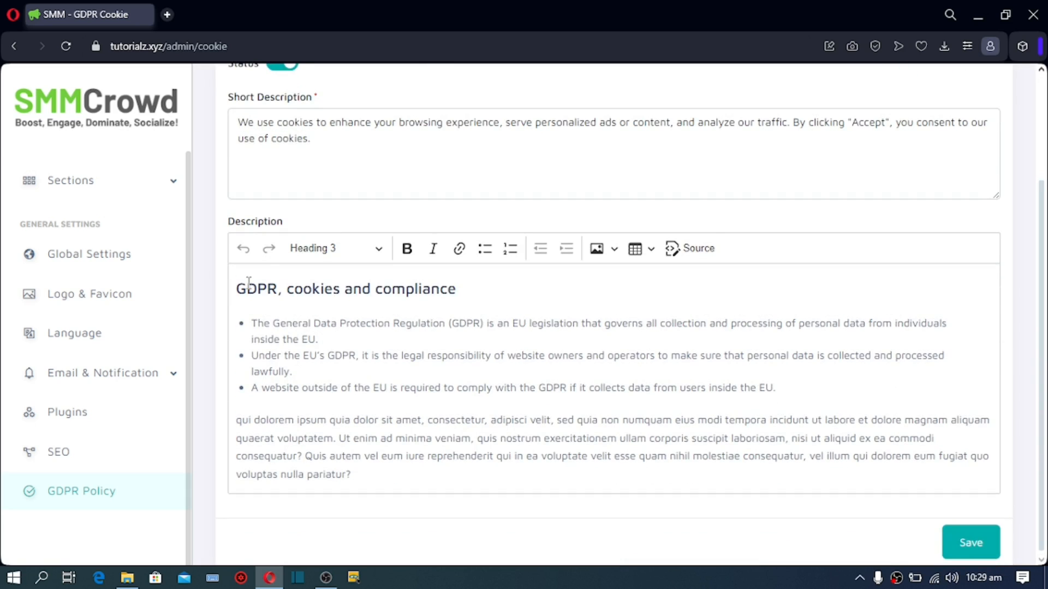
left_click_drag(349, 475, 228, 249)
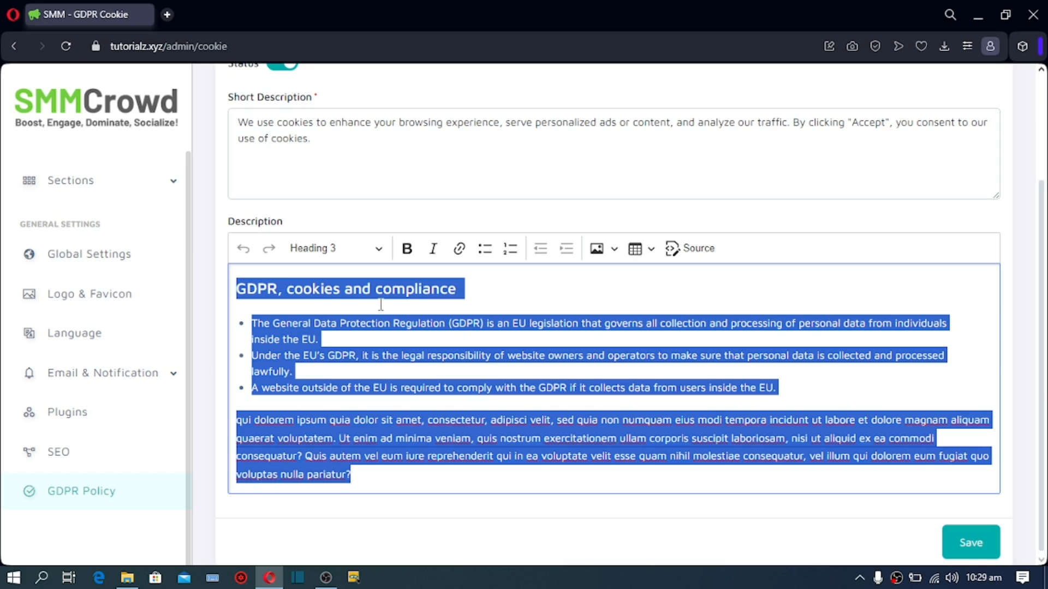
left_click(319, 339)
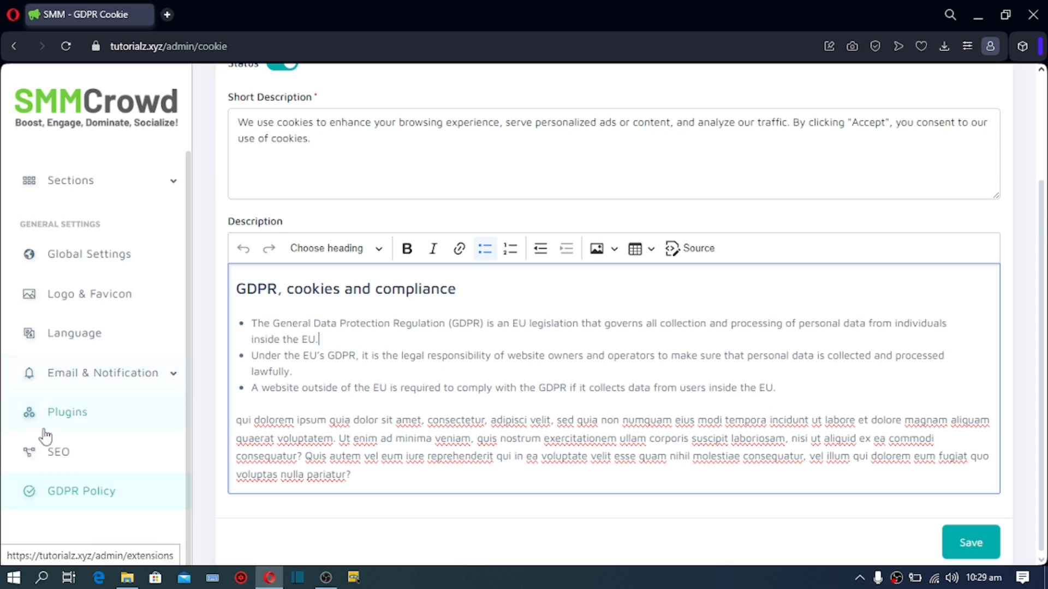
Step: Expand the Content Management Sections submenu listing About Us, Banner, FAQ and Social Icons
scroll(101, 402, "up", 10)
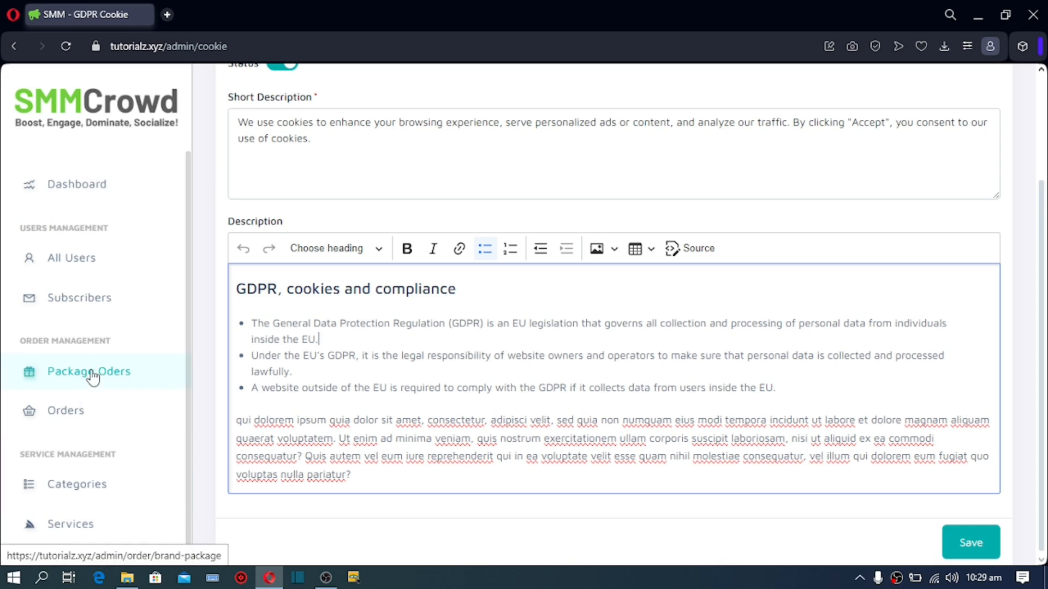
scroll(93, 330, "down", 3)
scroll(93, 331, "down", 8)
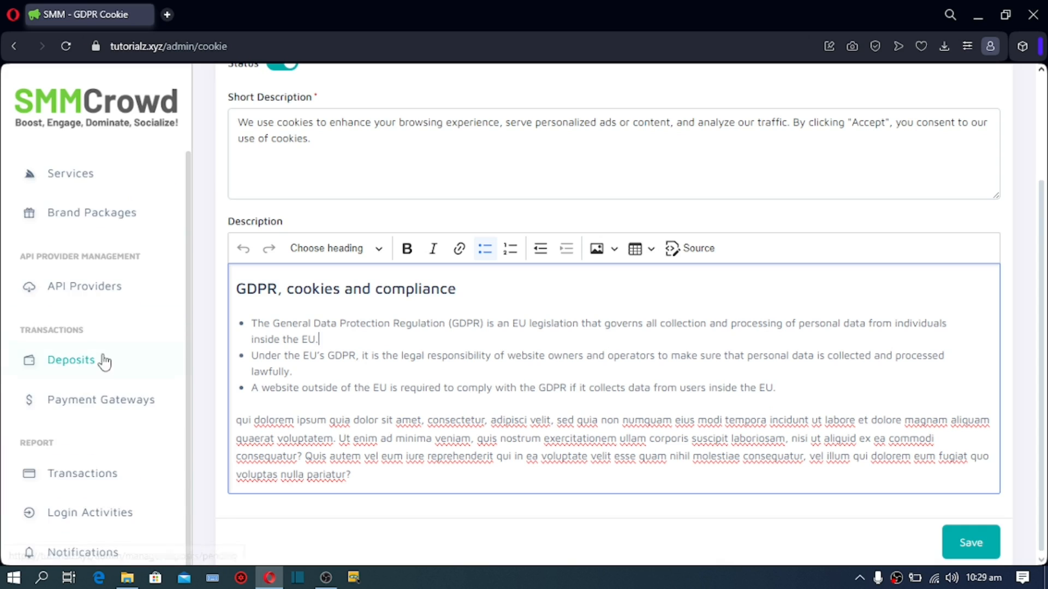
scroll(106, 400, "down", 2)
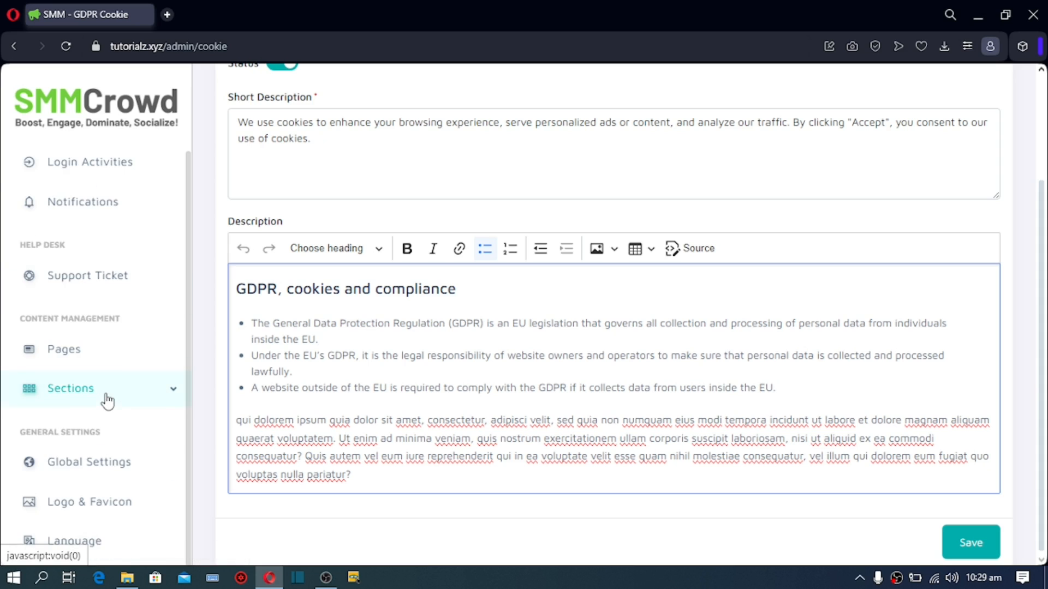
left_click(82, 390)
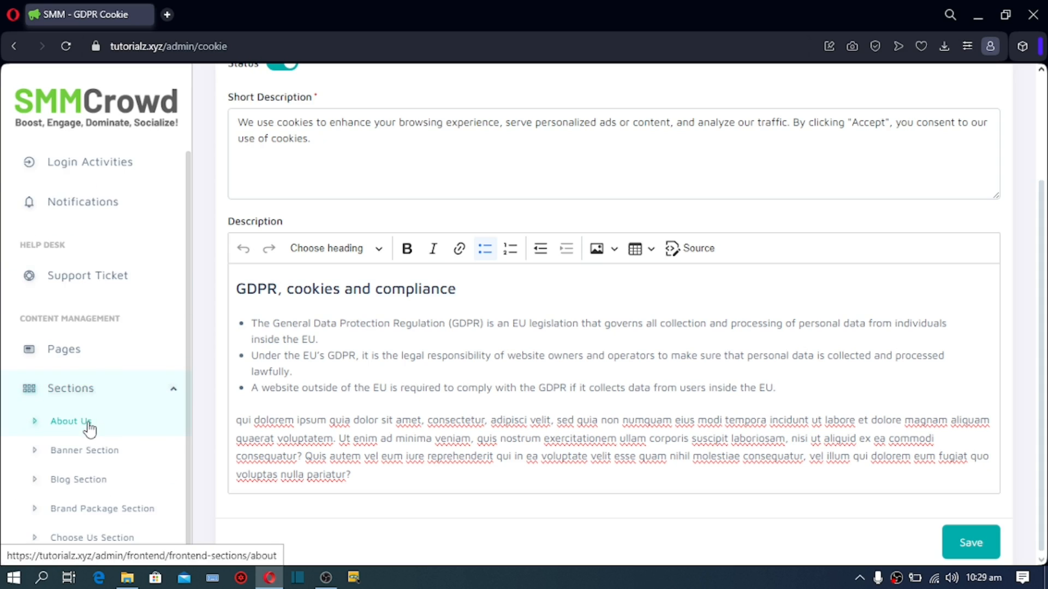
scroll(86, 425, "down", 5)
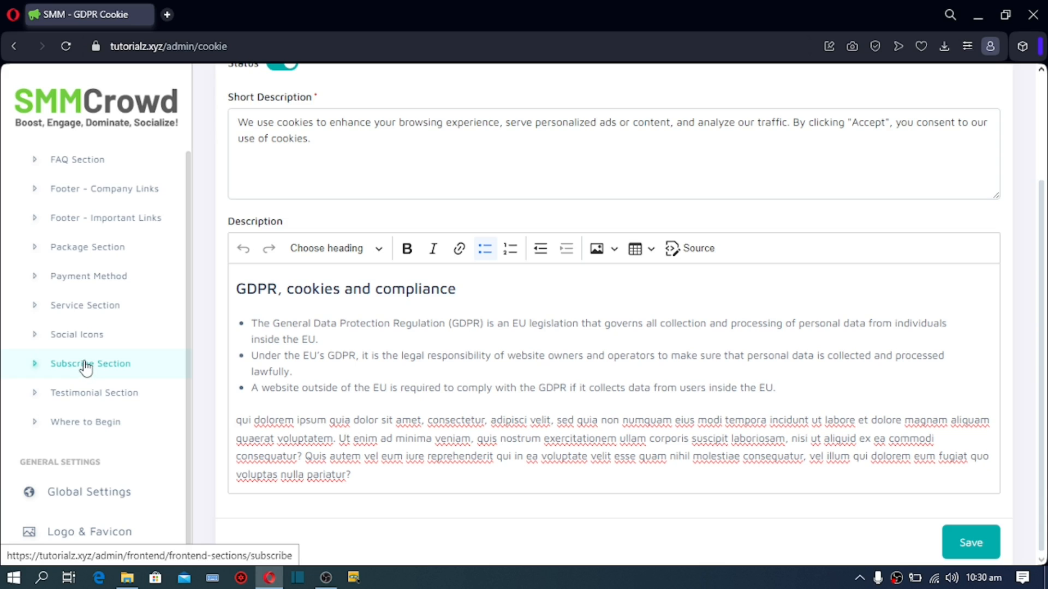
scroll(86, 366, "up", 5)
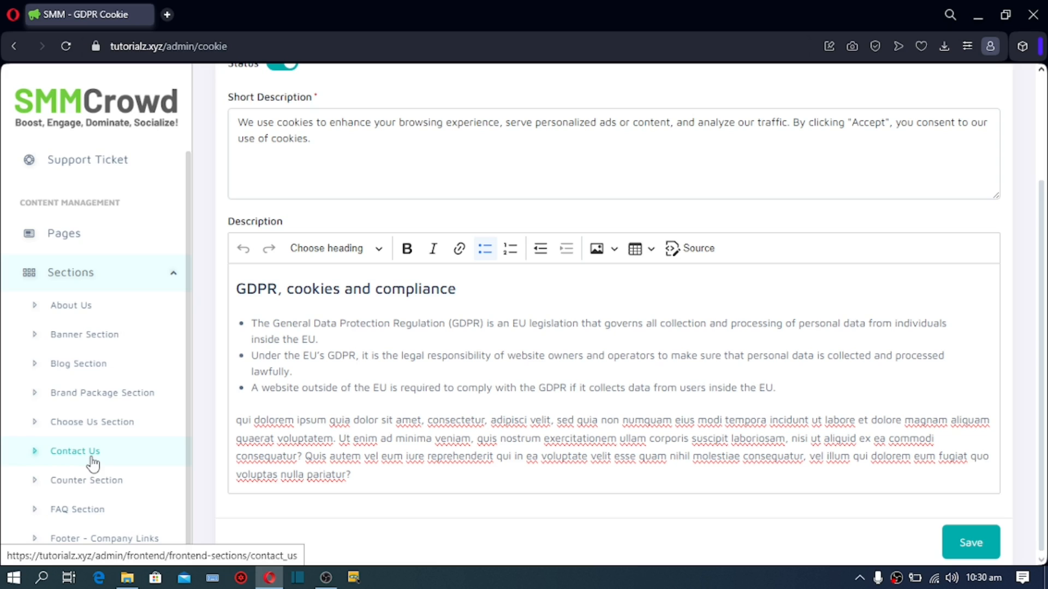
scroll(93, 480, "down", 5)
scroll(90, 491, "up", 6)
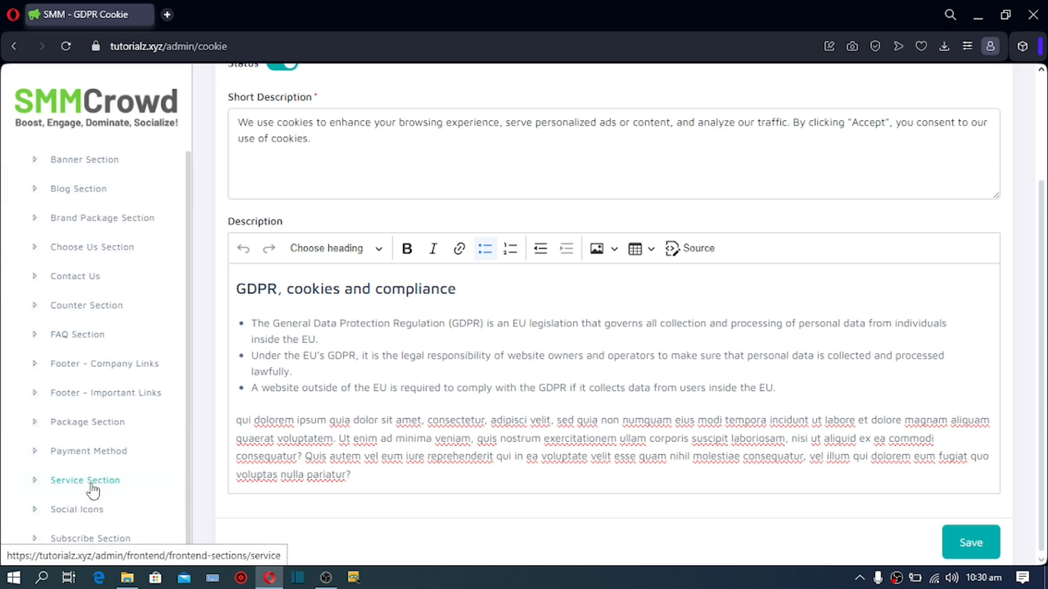
scroll(68, 382, "up", 3)
scroll(70, 396, "down", 6)
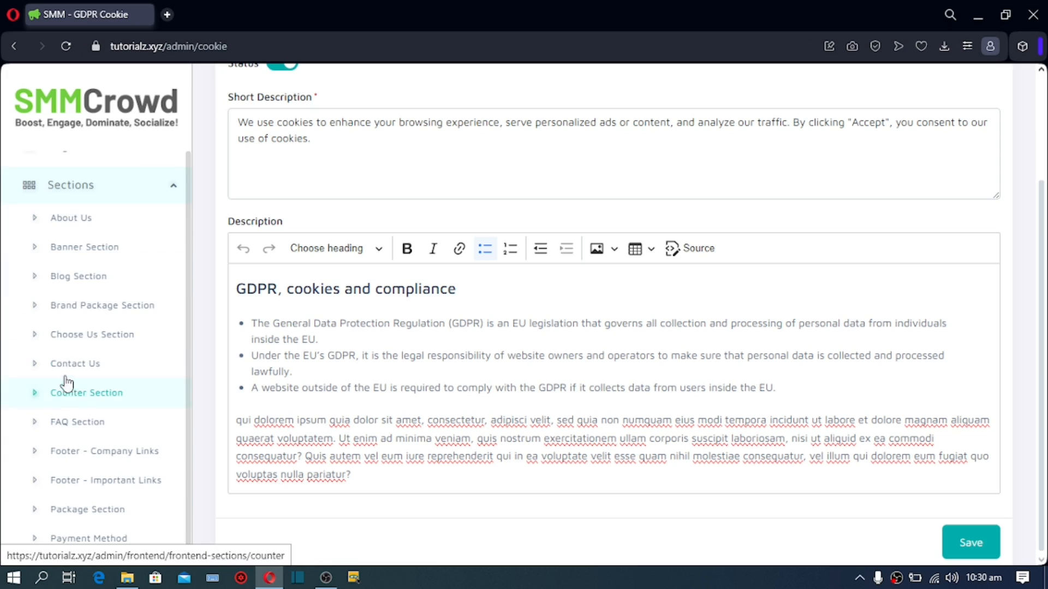
Step: Compare the Banner Section text fields with the live homepage's 'Disruptive Marketing Solution.' banner and Get Started button
left_click(36, 250)
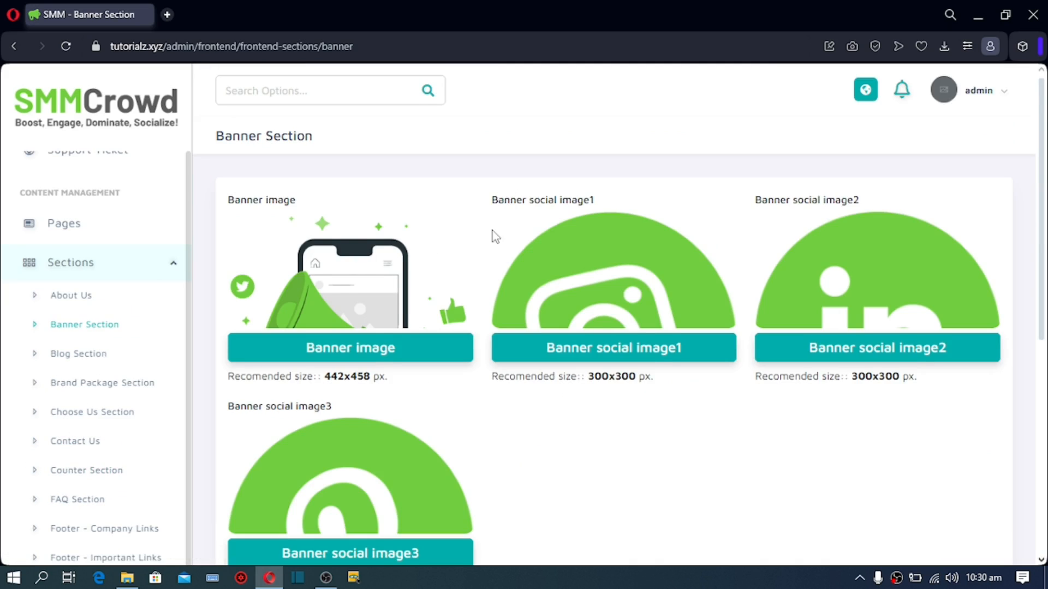
scroll(494, 235, "down", 5)
scroll(420, 217, "up", 4)
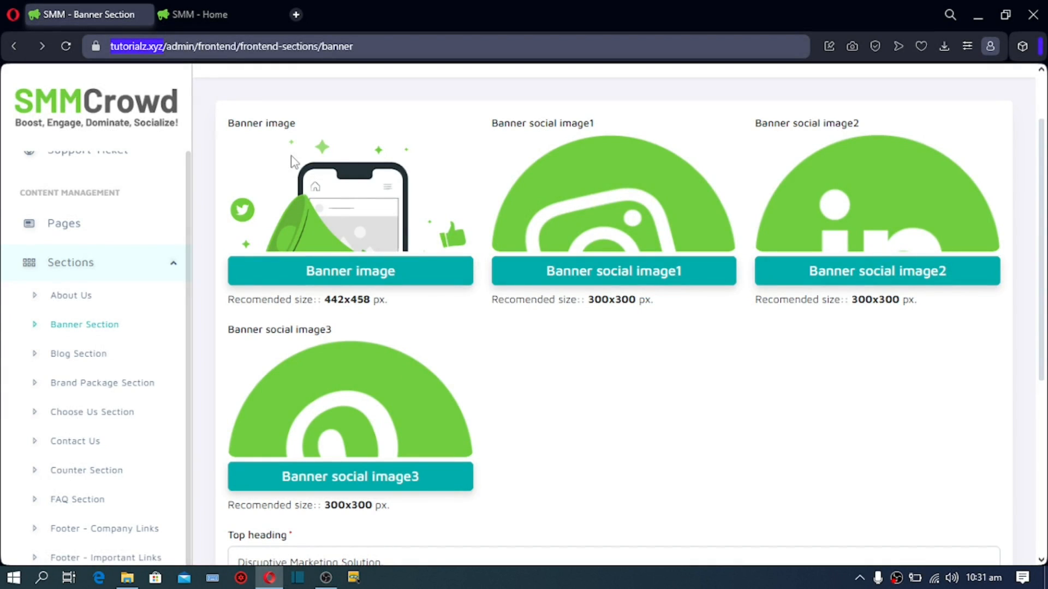
scroll(466, 421, "down", 4)
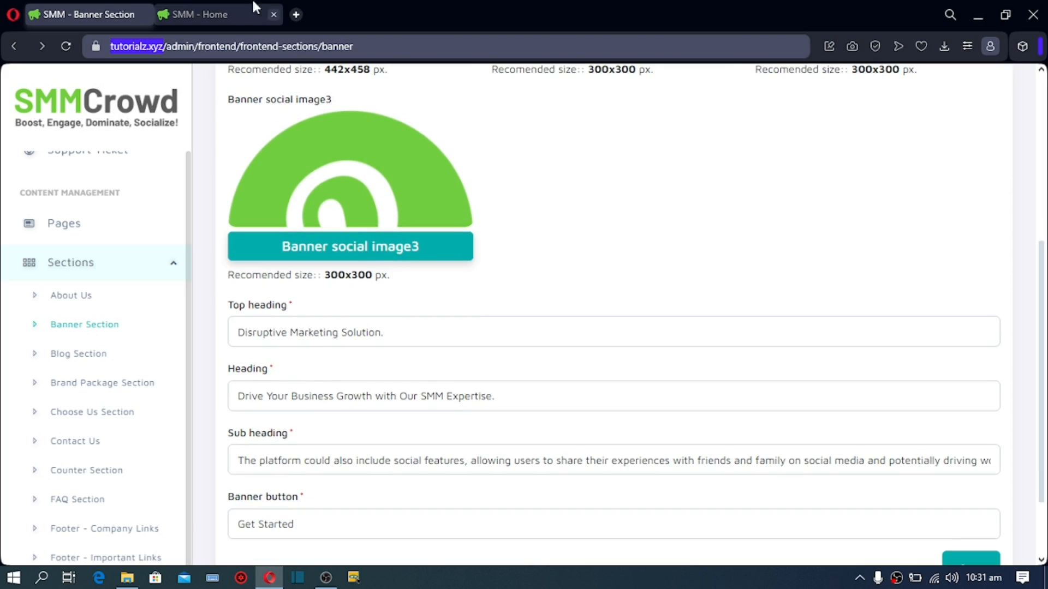
left_click(200, 15)
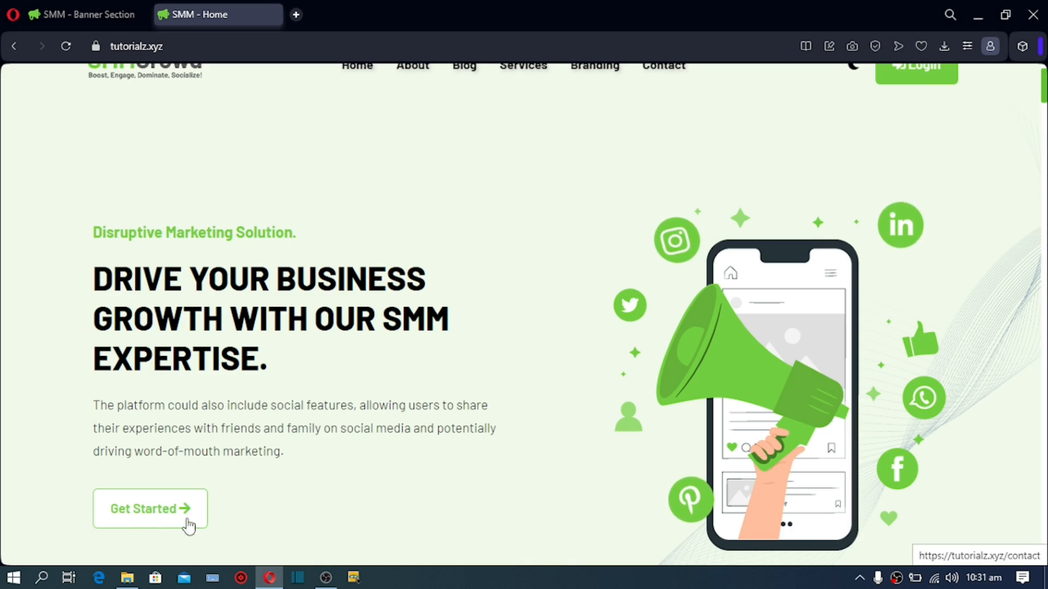
Step: Review the Banner Section's top heading, 'Drive Your Business Growth with Our SMM Expertise.' heading, sub heading and 'Get Started' button
left_click(84, 14)
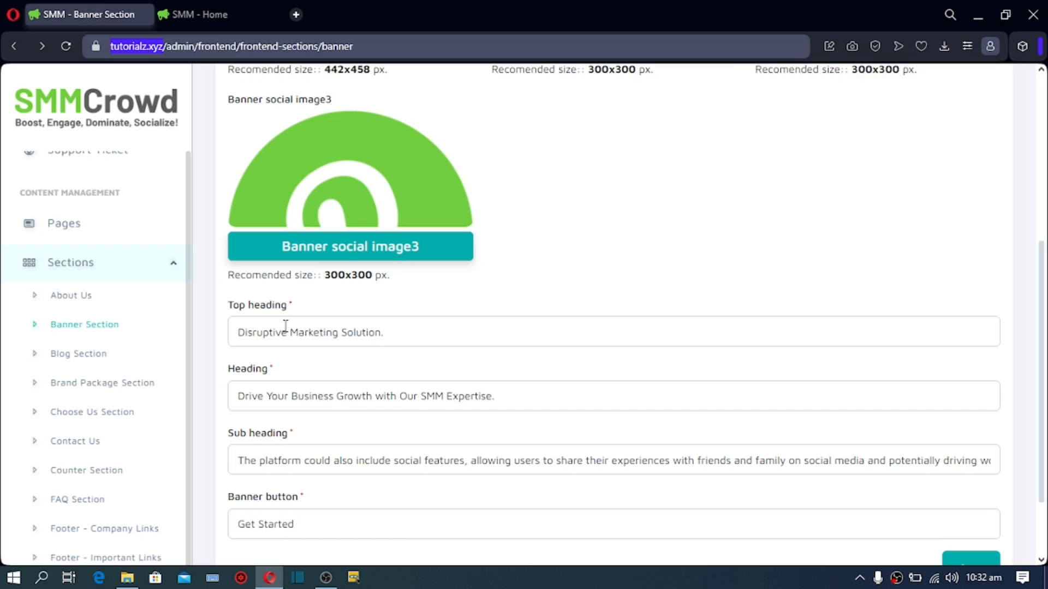
left_click(377, 333)
key("ctrl+a")
left_click_drag(513, 397, 288, 397)
left_click_drag(474, 468, 240, 495)
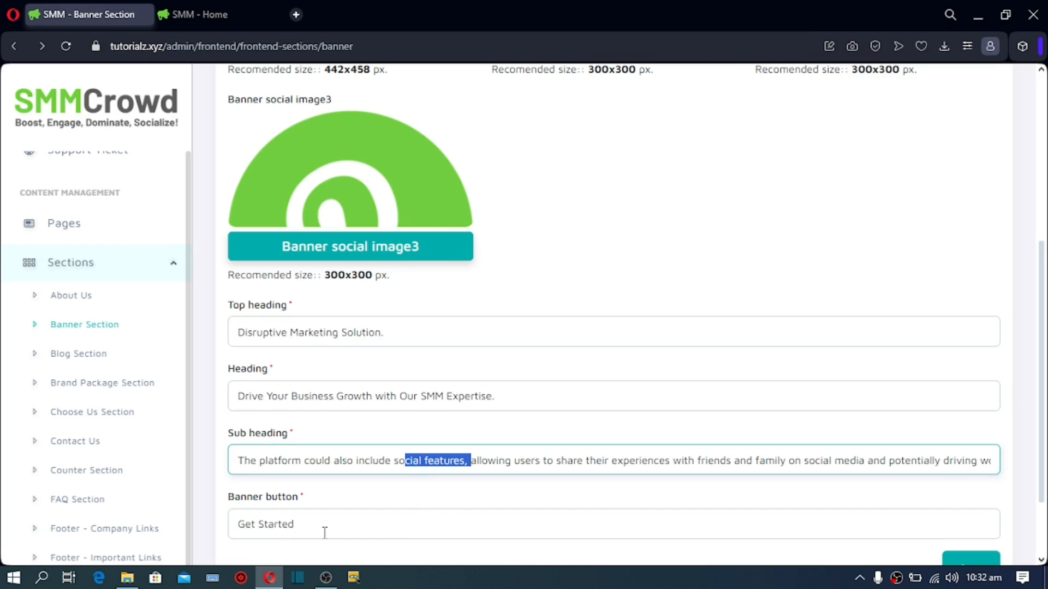
left_click_drag(325, 533, 159, 510)
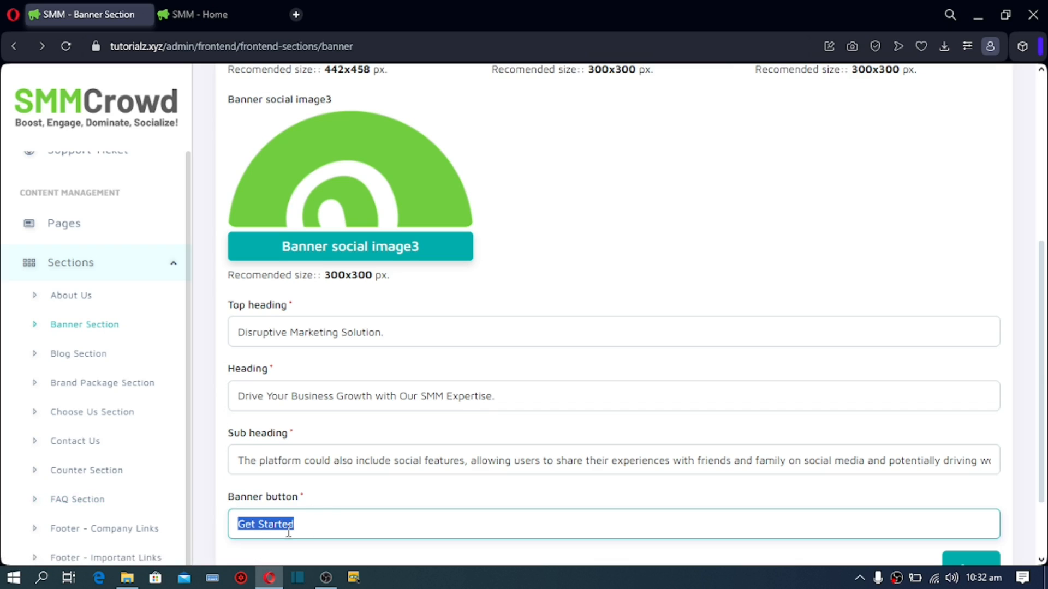
scroll(289, 532, "down", 2)
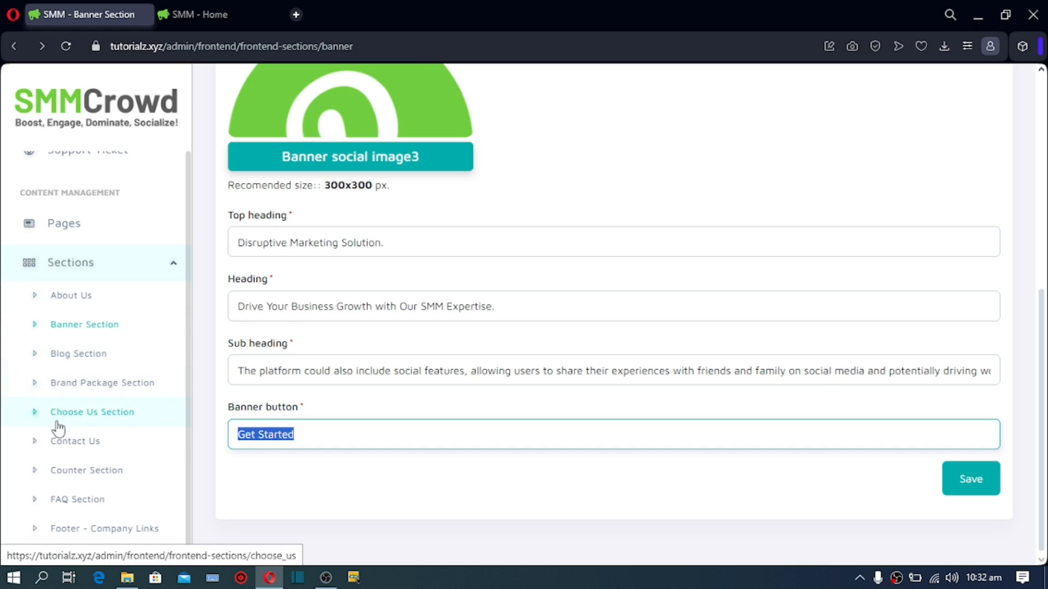
scroll(58, 484, "up", 8)
scroll(58, 424, "up", 4)
scroll(60, 404, "down", 15)
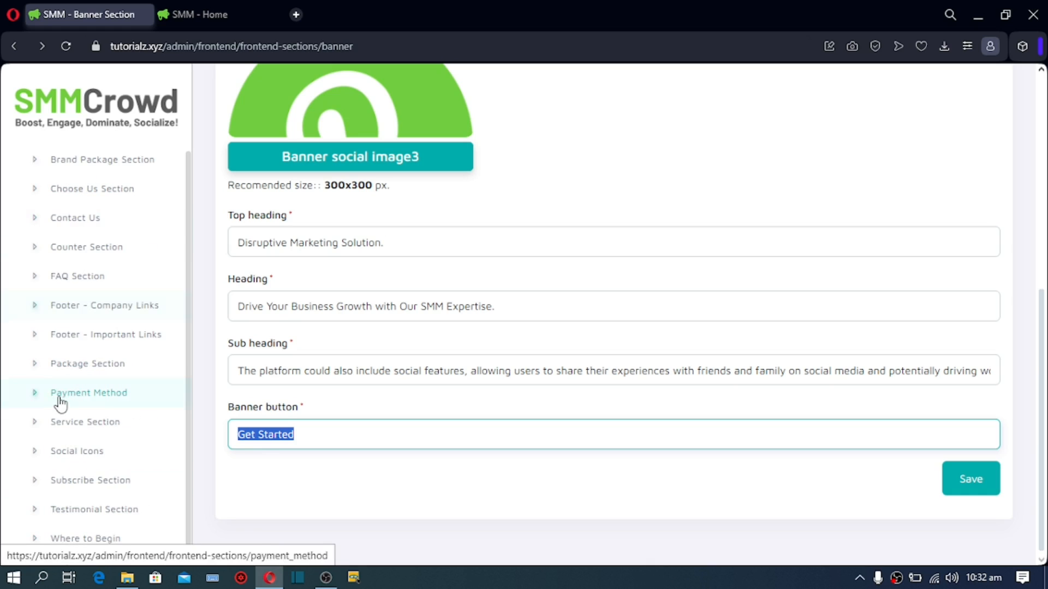
Step: Open the FAQ Section settings, with top heading 'FAQ' and heading 'Frequently Asked Question'
left_click(73, 289)
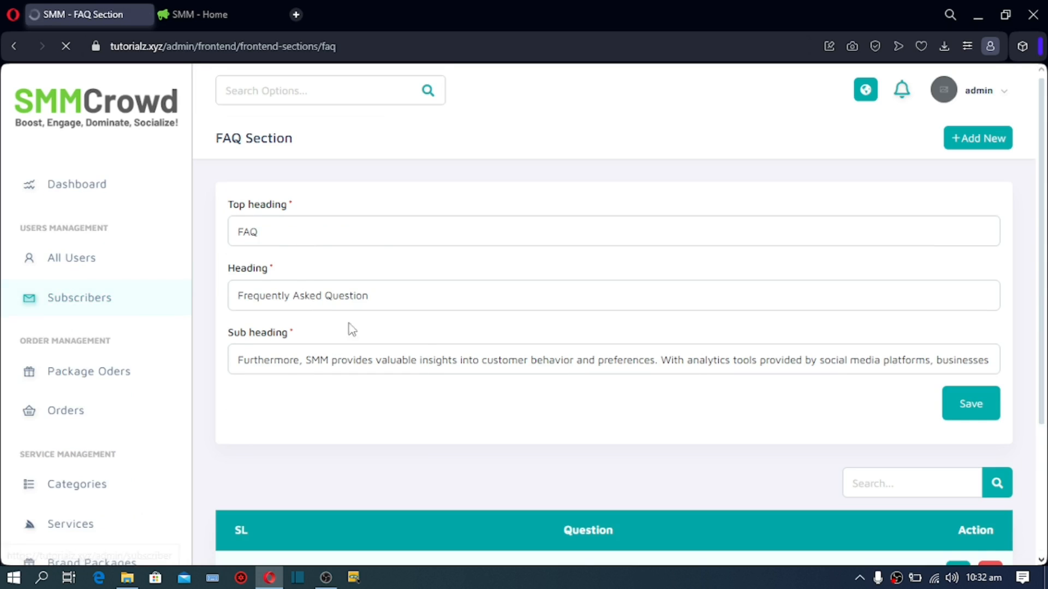
scroll(450, 367, "down", 2)
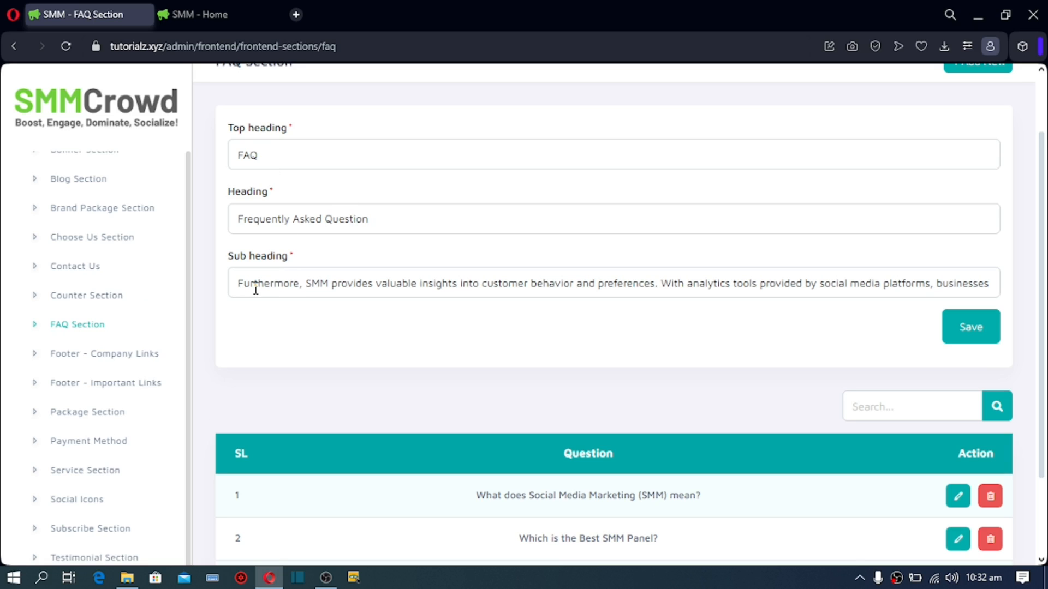
Step: Scroll the live homepage to its Frequently Asked Question section with 'Which is the Best SMM Service?'
left_click(196, 12)
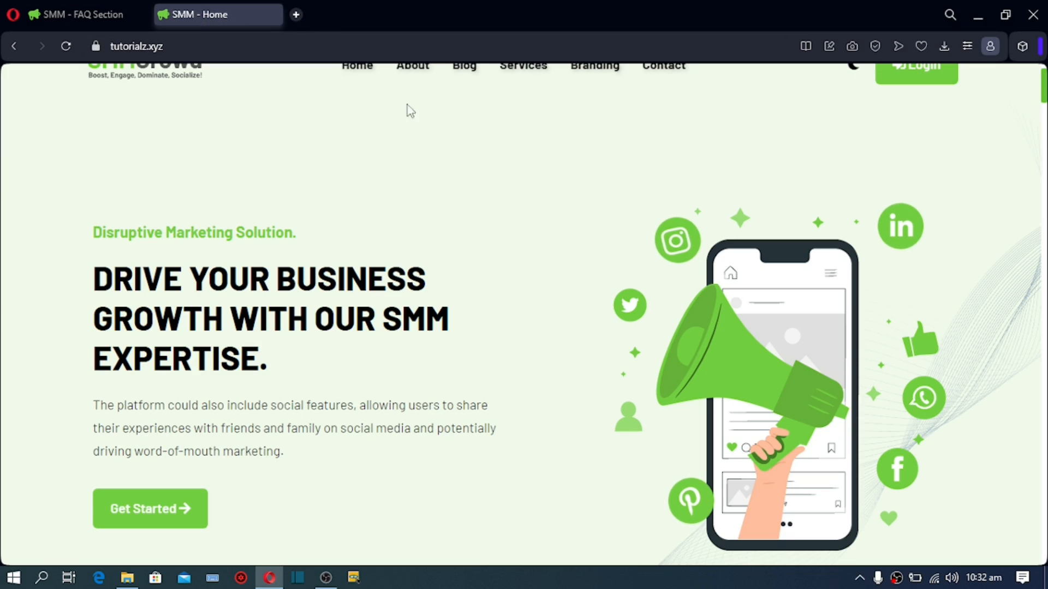
scroll(502, 202, "down", 3)
scroll(503, 213, "down", 15)
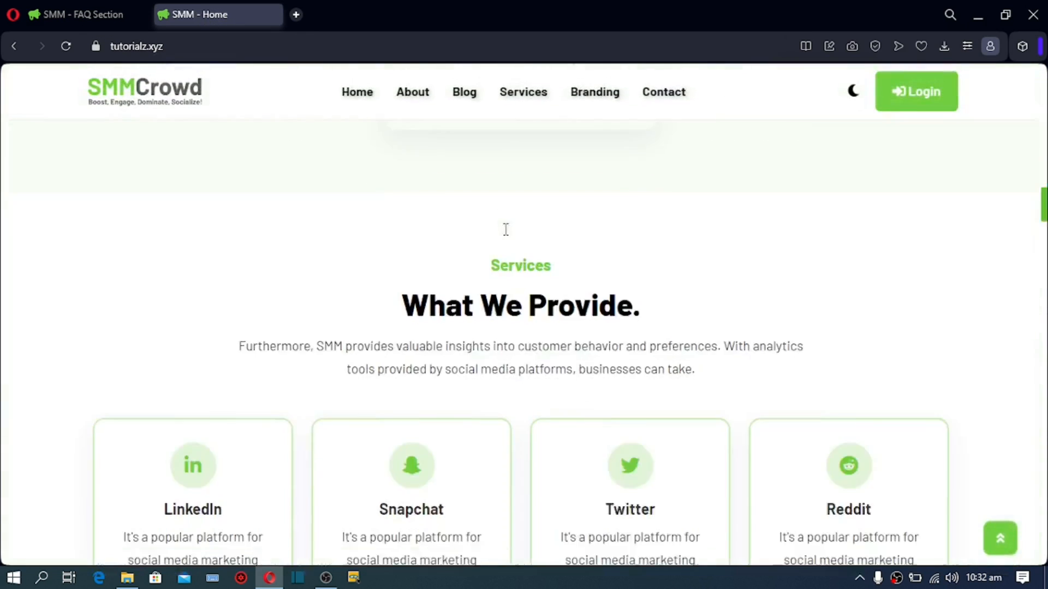
scroll(503, 244, "down", 10)
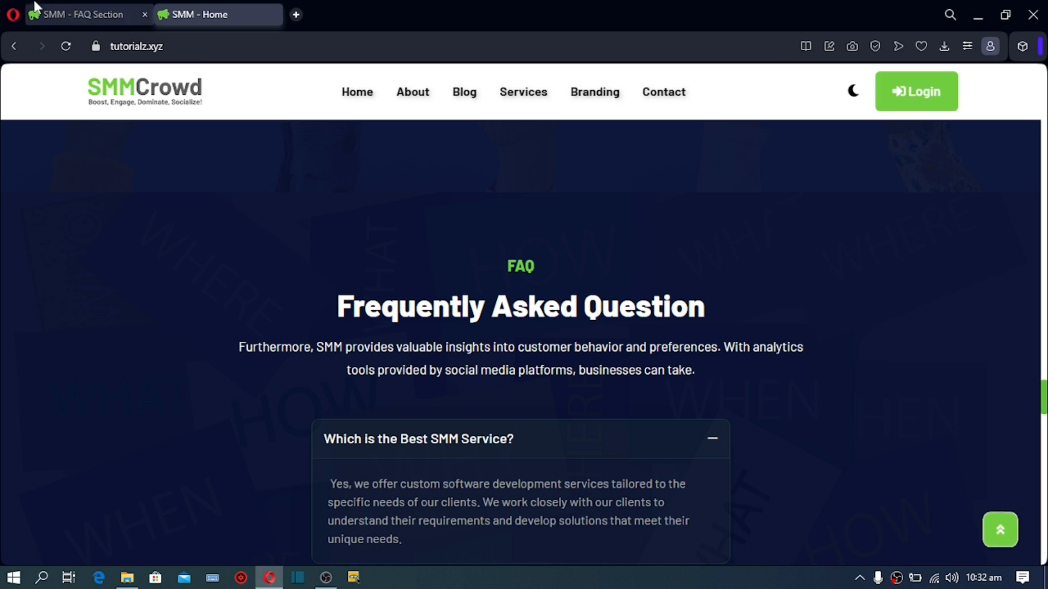
scroll(327, 345, "down", 3)
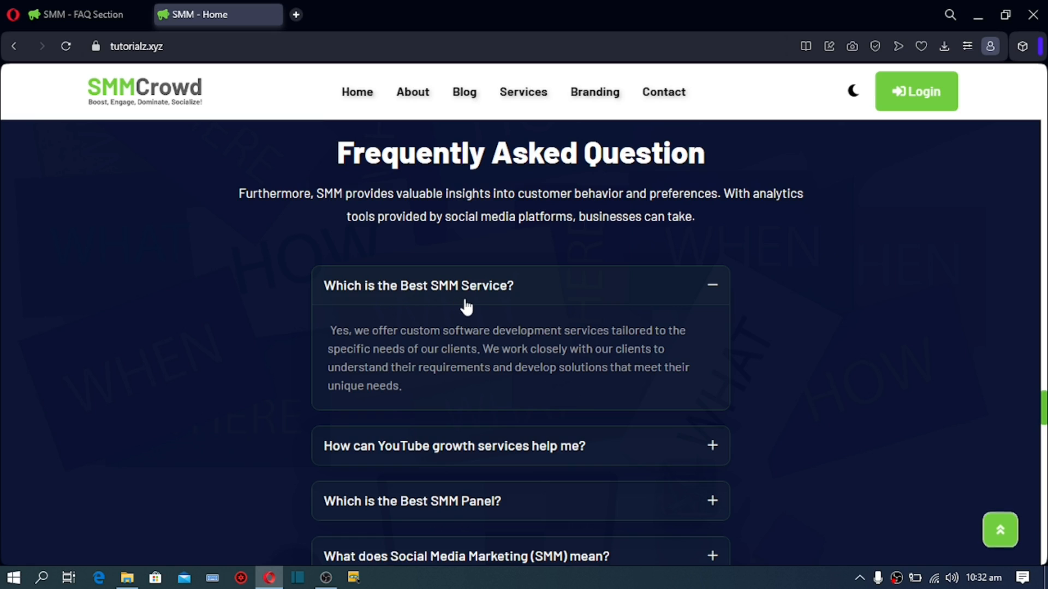
Step: Review the FAQ questions table, then start a new FAQ item with empty Question and Answer fields
left_click(88, 8)
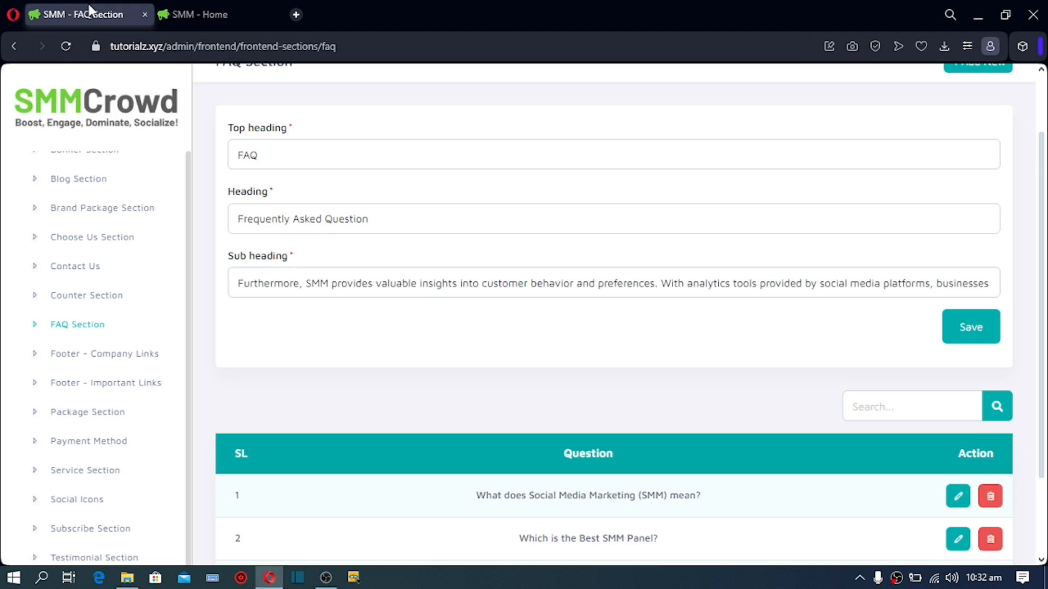
scroll(578, 340, "down", 2)
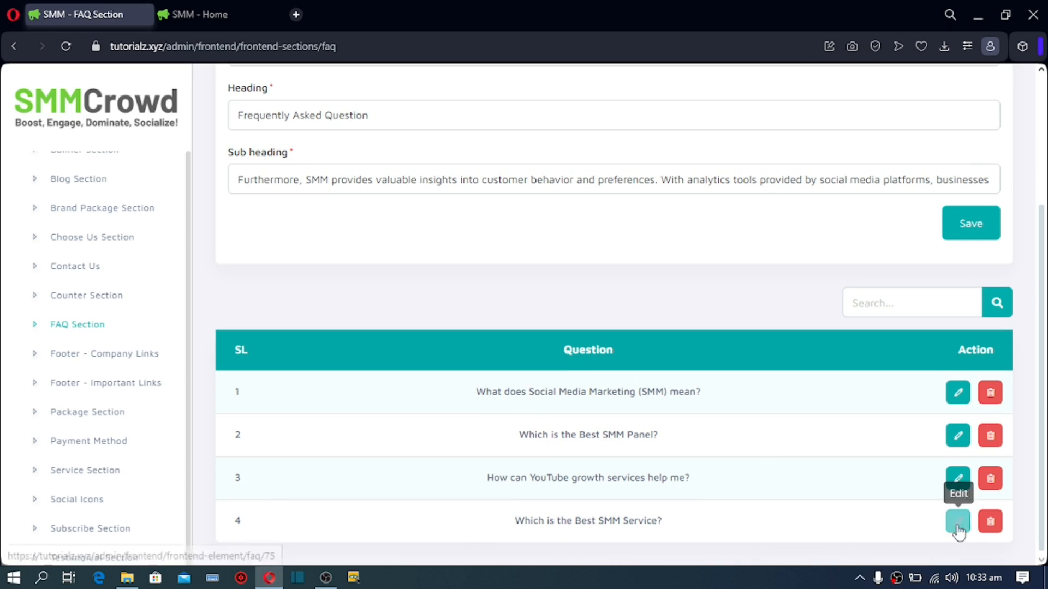
scroll(675, 216, "up", 1)
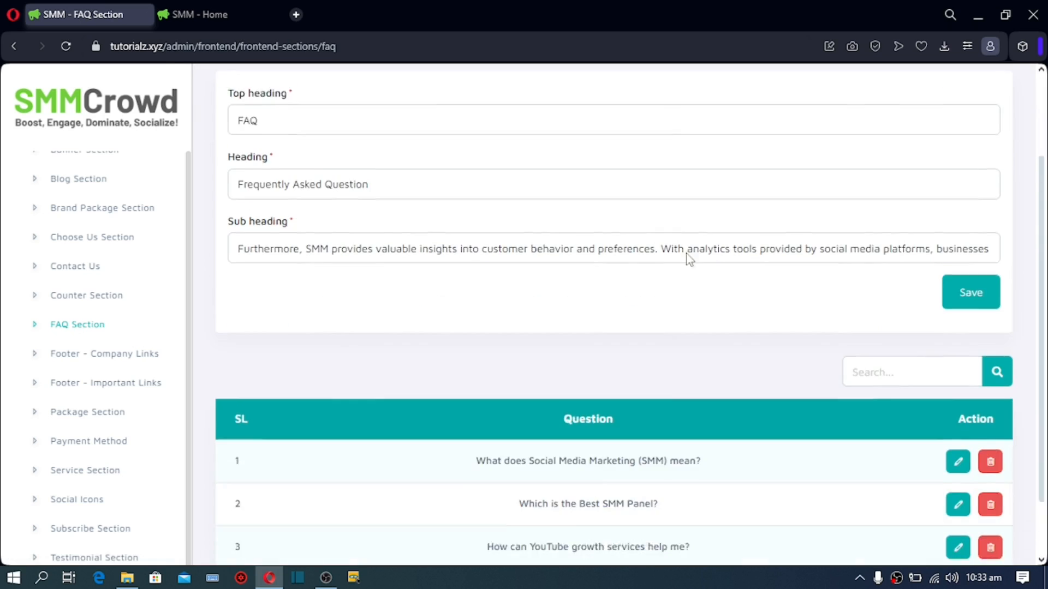
scroll(704, 261, "down", 1)
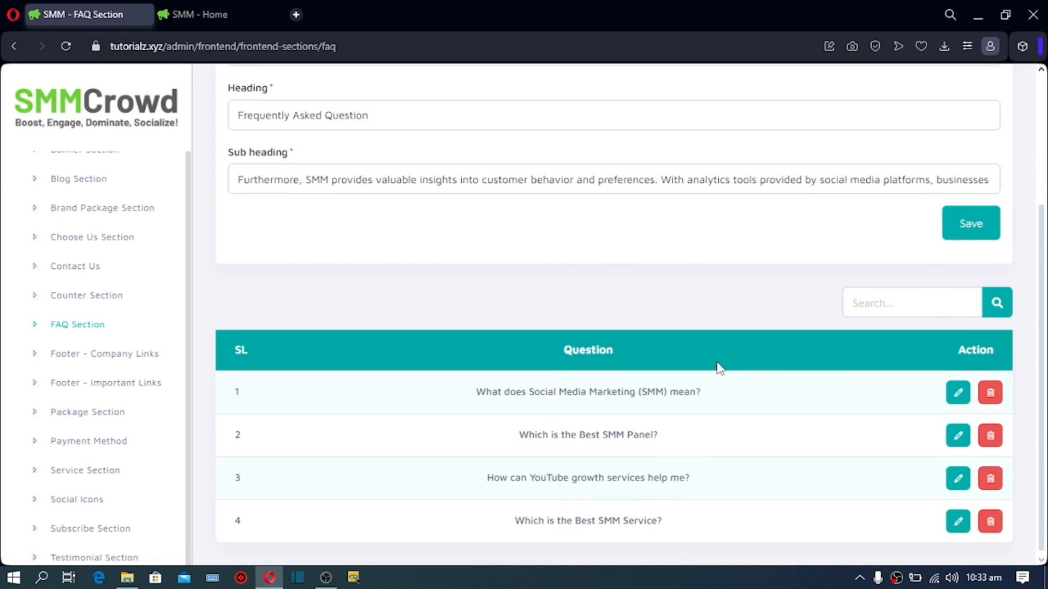
scroll(866, 133, "up", 3)
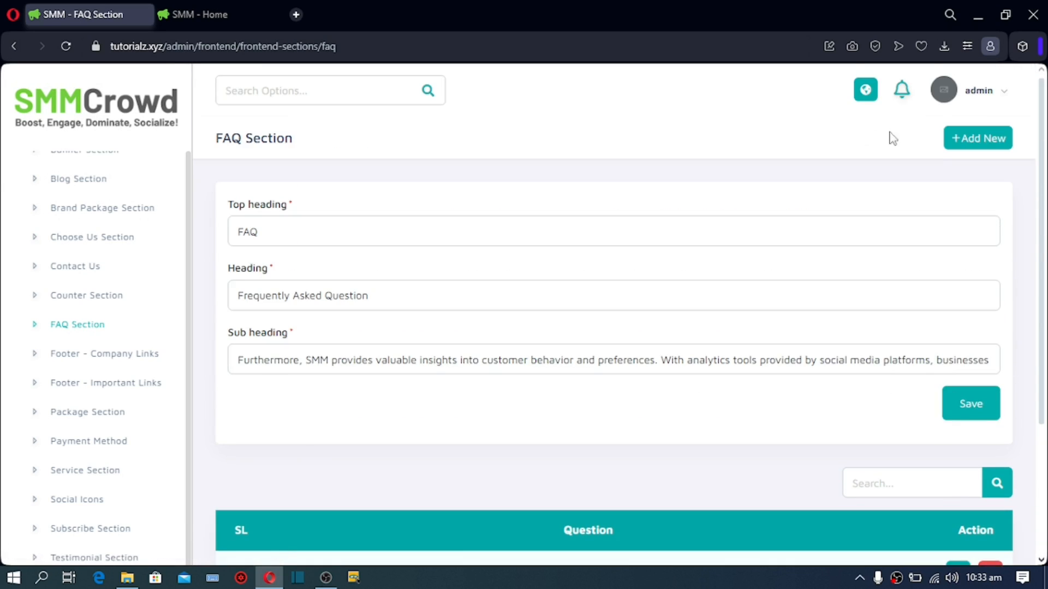
left_click(979, 148)
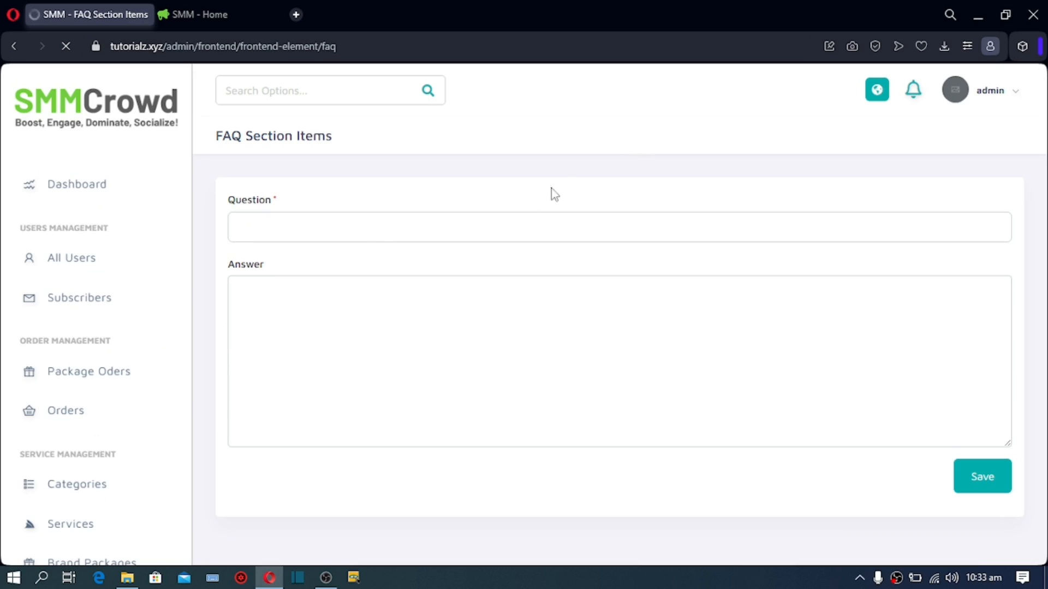
Step: Leave the new FAQ answer and open Social Icons, listing Facebook, Instagram, Twitter and LinkedIn URLs
left_click(363, 330)
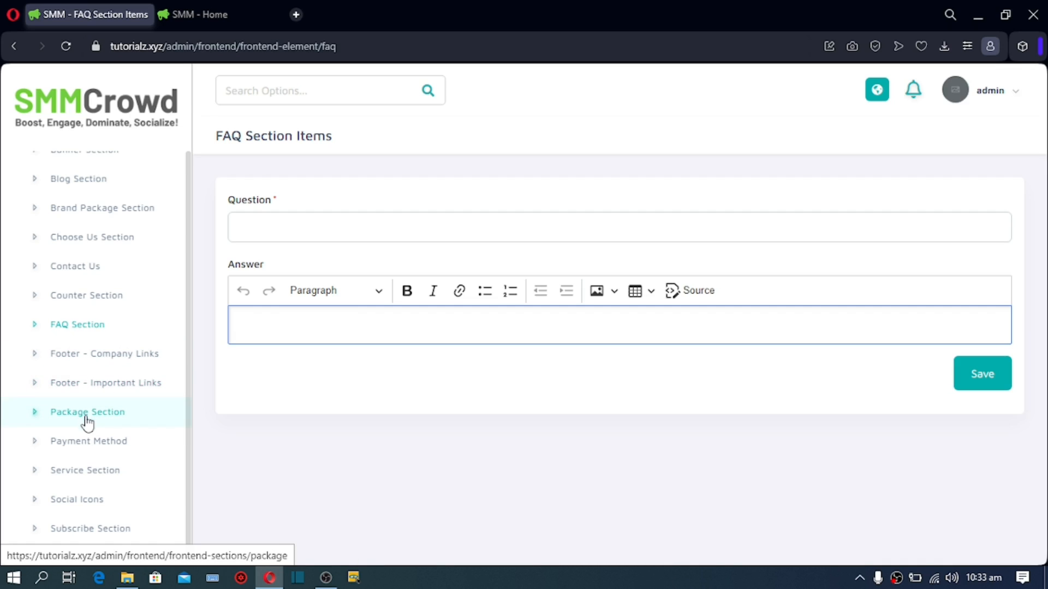
scroll(96, 493, "up", 5)
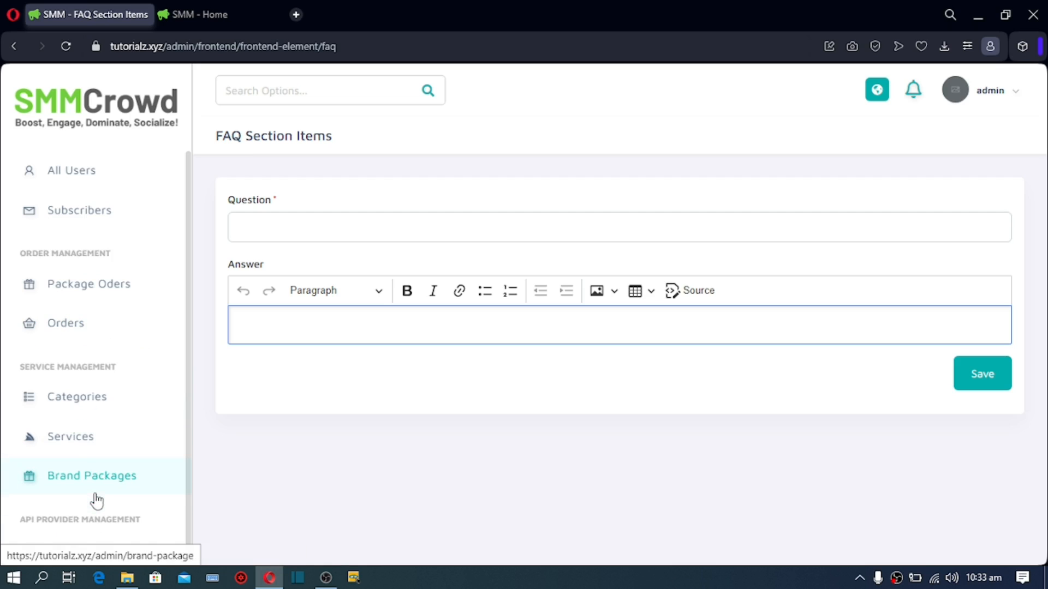
scroll(94, 403, "up", 2)
scroll(99, 413, "down", 7)
scroll(98, 413, "down", 10)
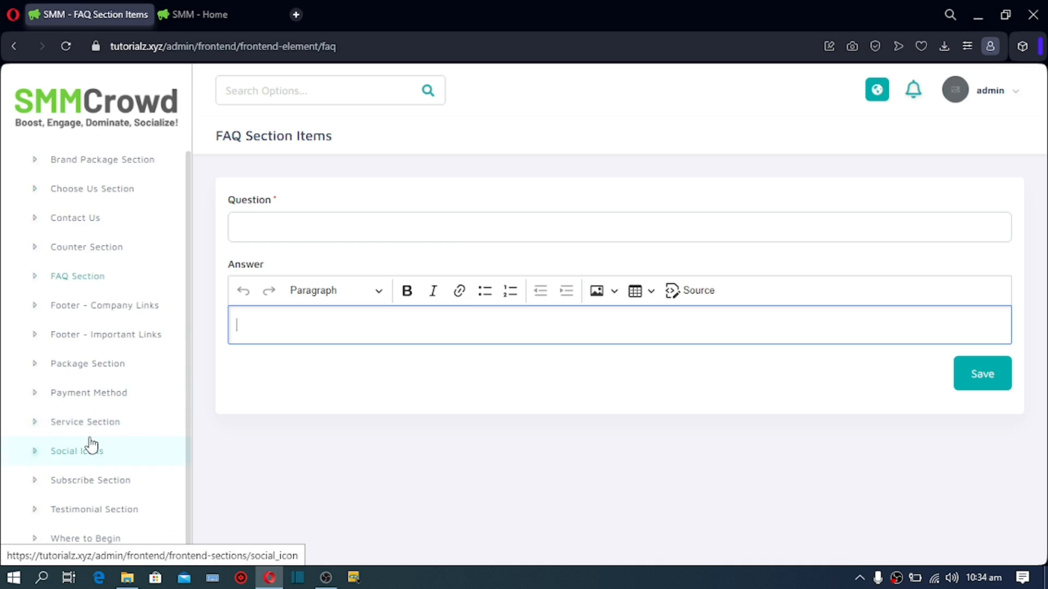
scroll(90, 439, "down", 2)
left_click(70, 373)
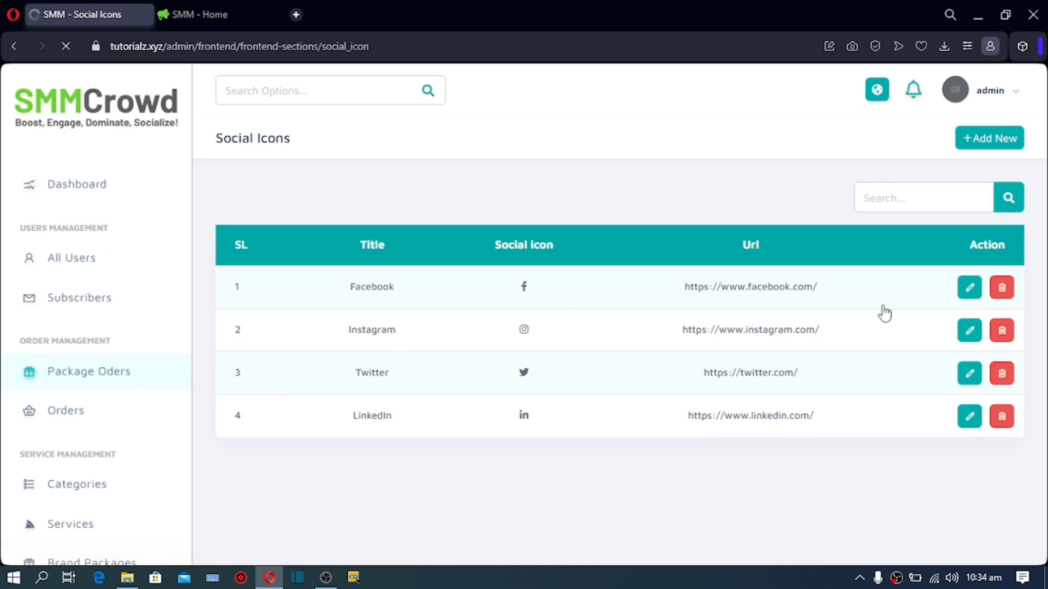
left_click(969, 287)
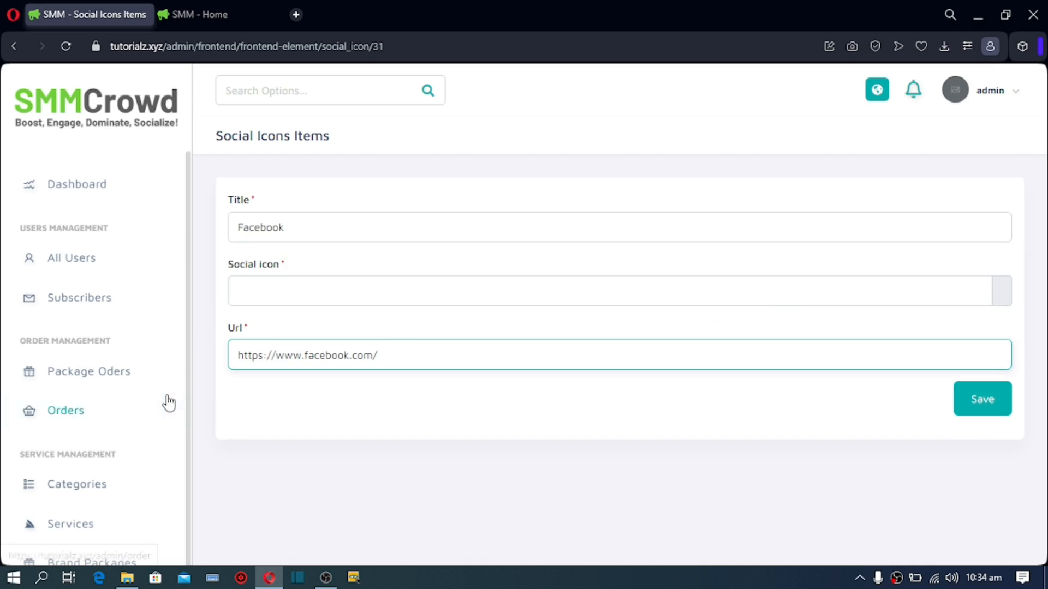
scroll(164, 404, "down", 10)
scroll(164, 431, "down", 12)
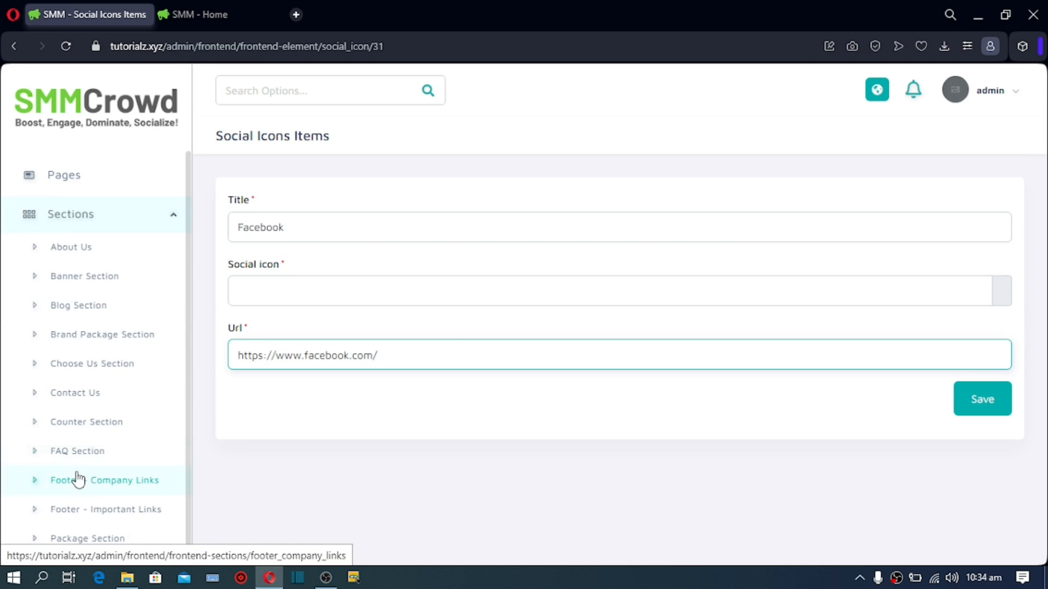
scroll(92, 472, "up", 5)
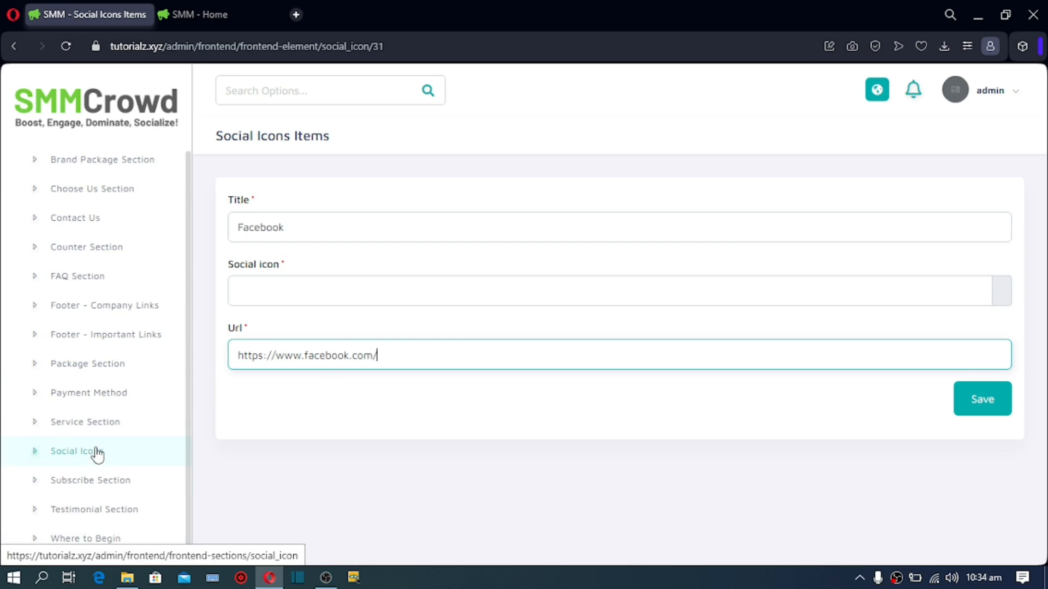
scroll(92, 472, "down", 2)
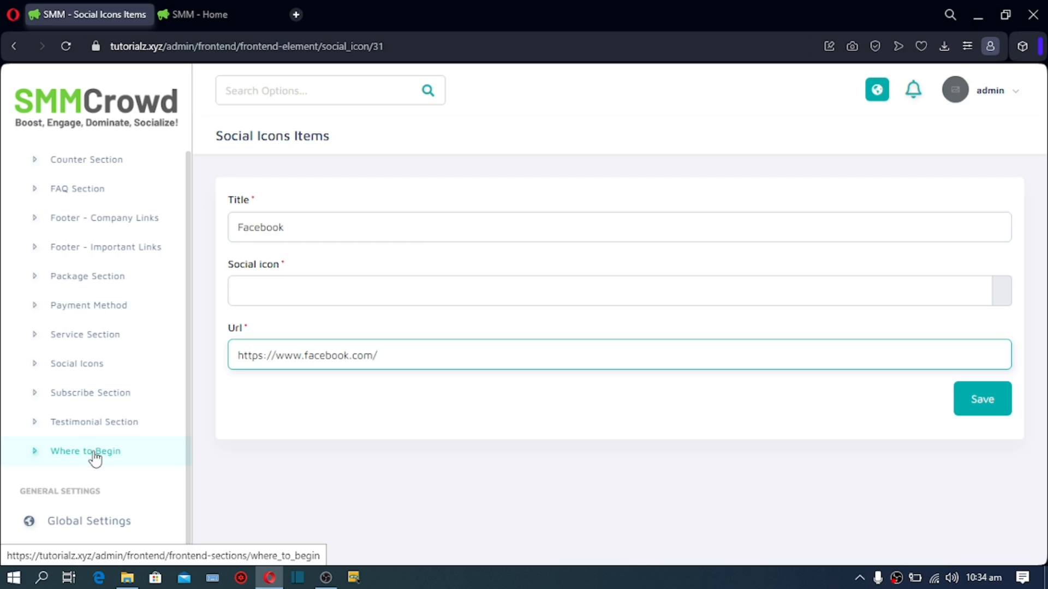
scroll(97, 455, "down", 5)
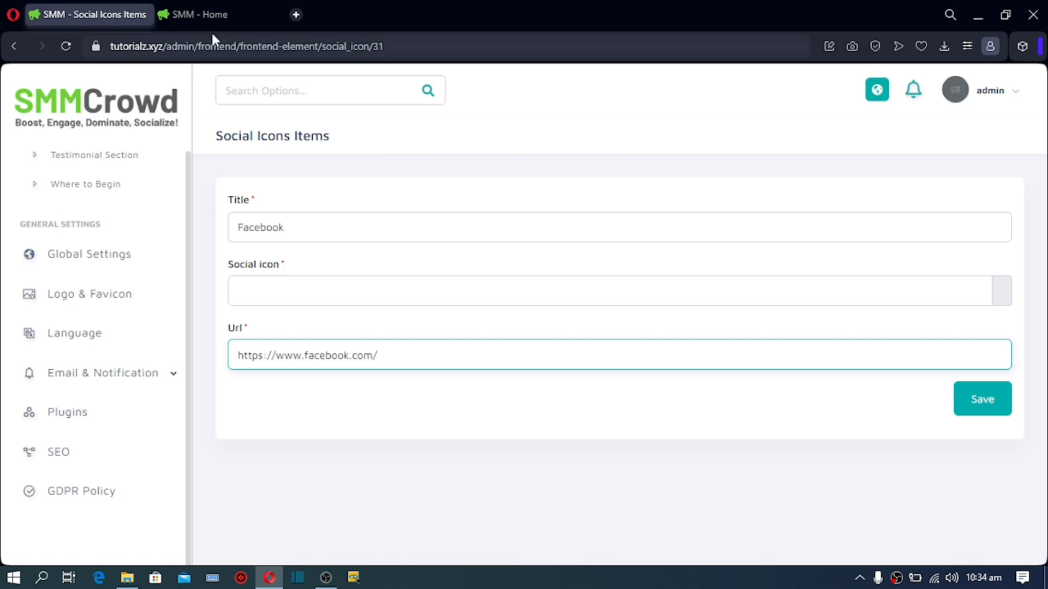
Step: Go back to the live homepage and scroll up toward the header social icons
left_click(208, 14)
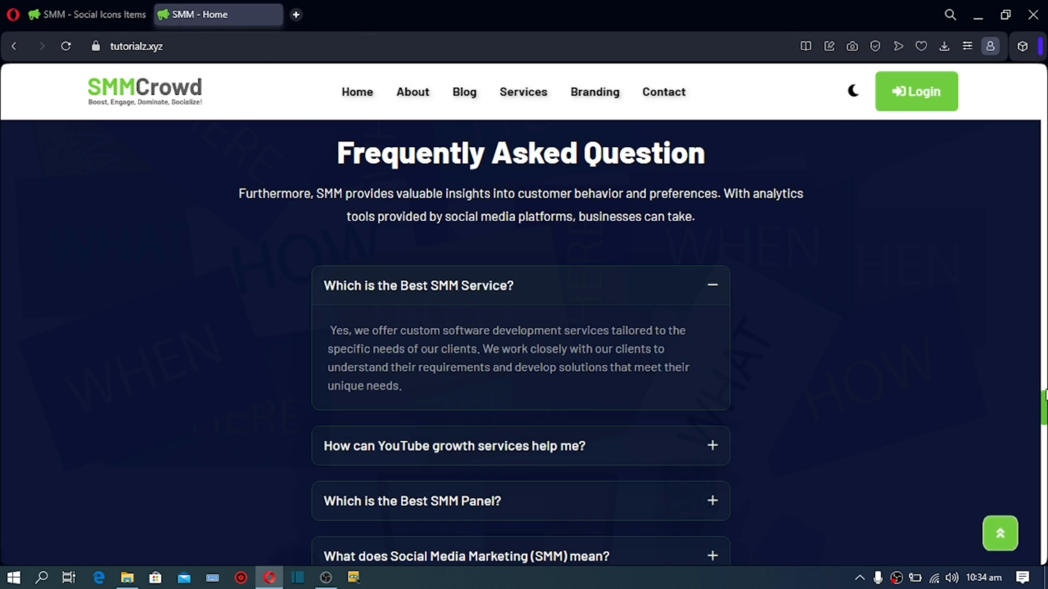
scroll(1002, 284, "up", 10)
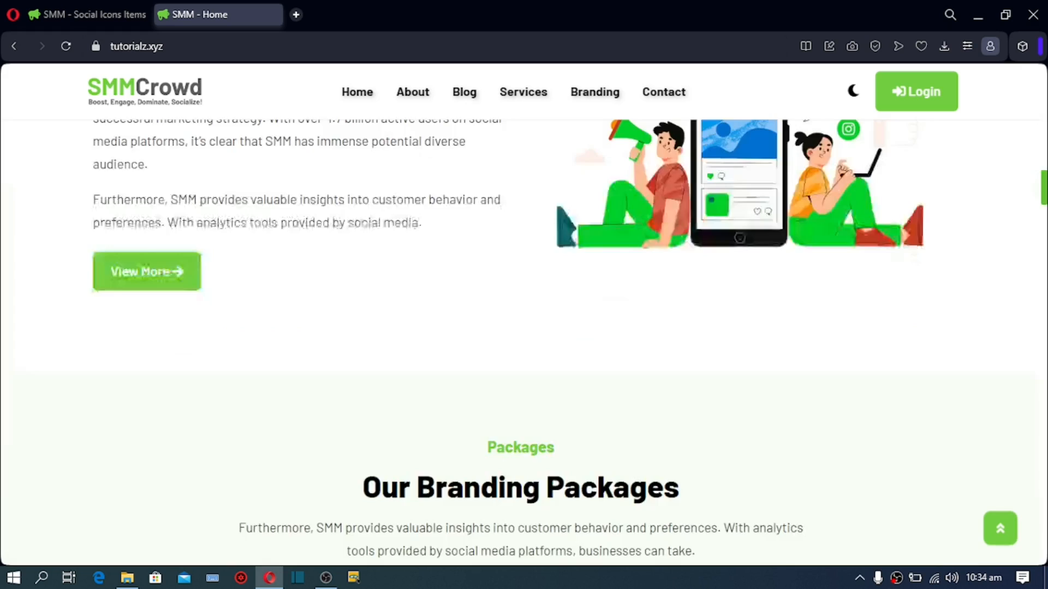